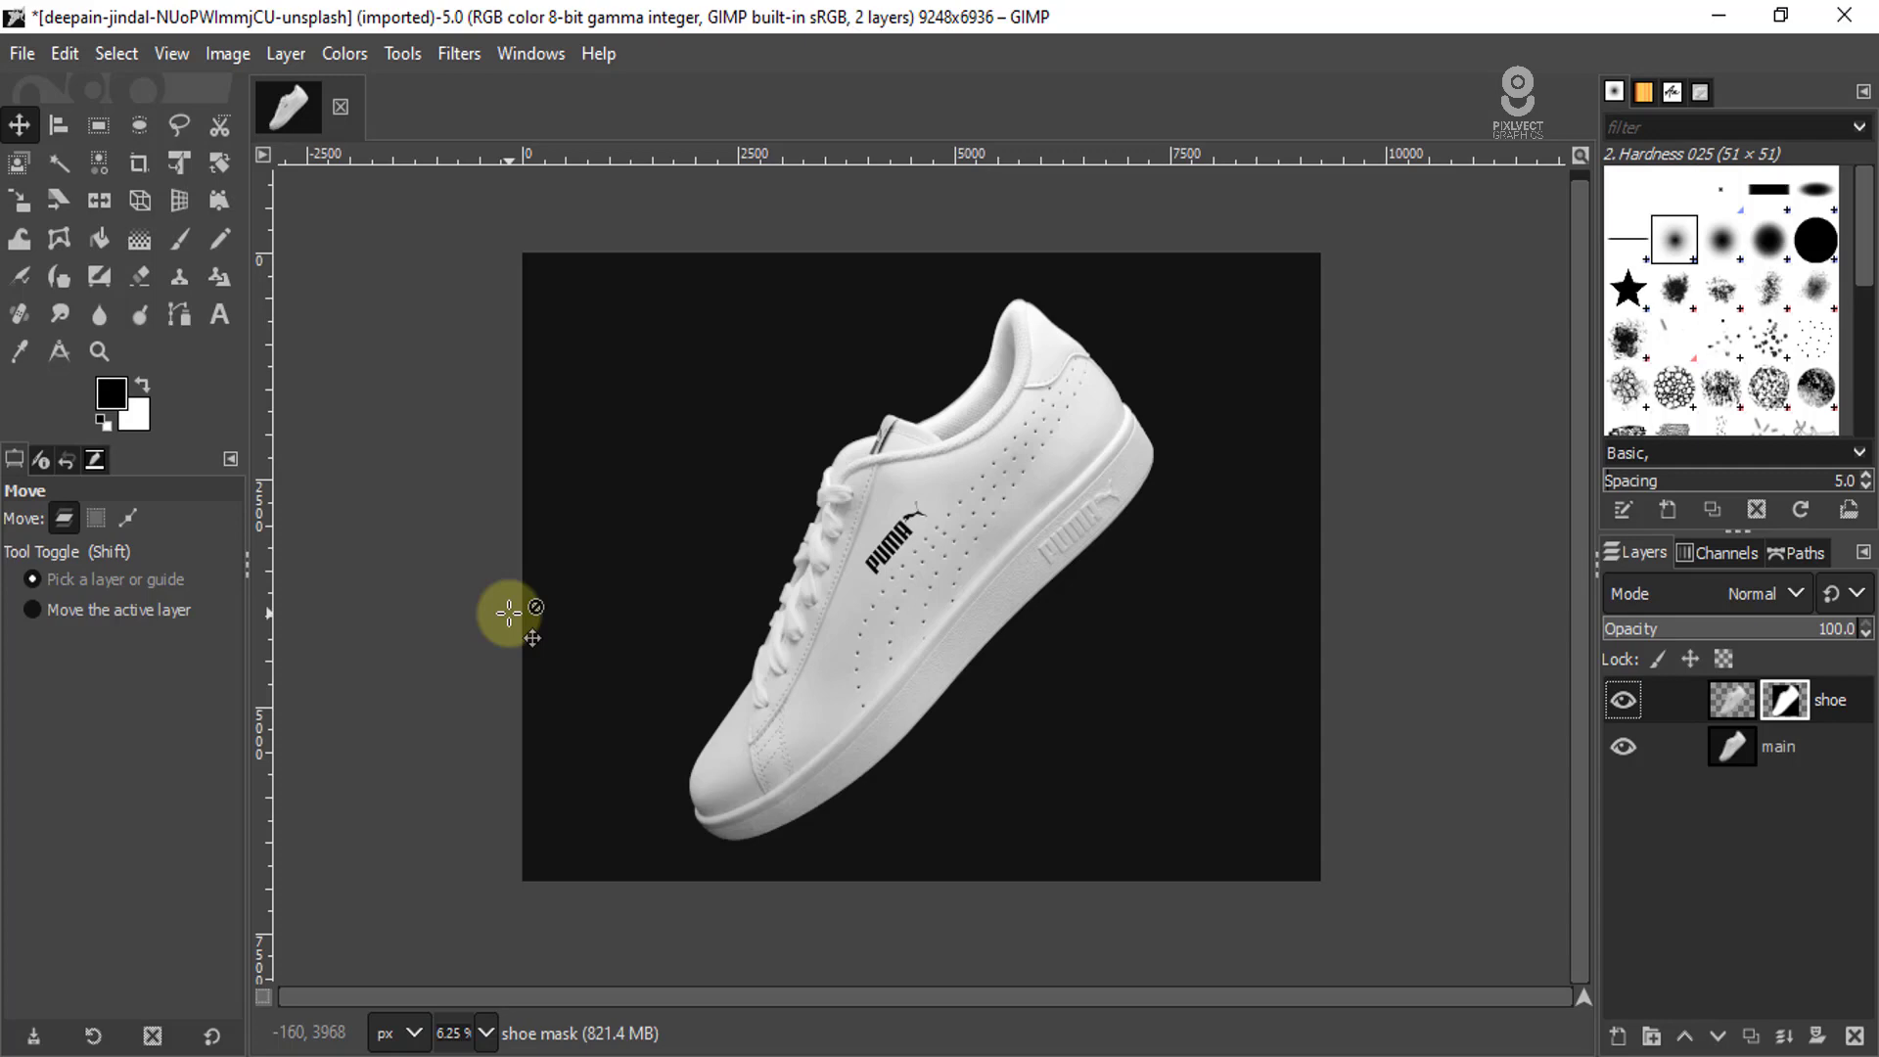
- Scroll the view over the isolated sneaker on its transparent background
{"action": "scroll", "coordinate": [930, 692], "scroll_direction": "up", "scroll_amount": 3}
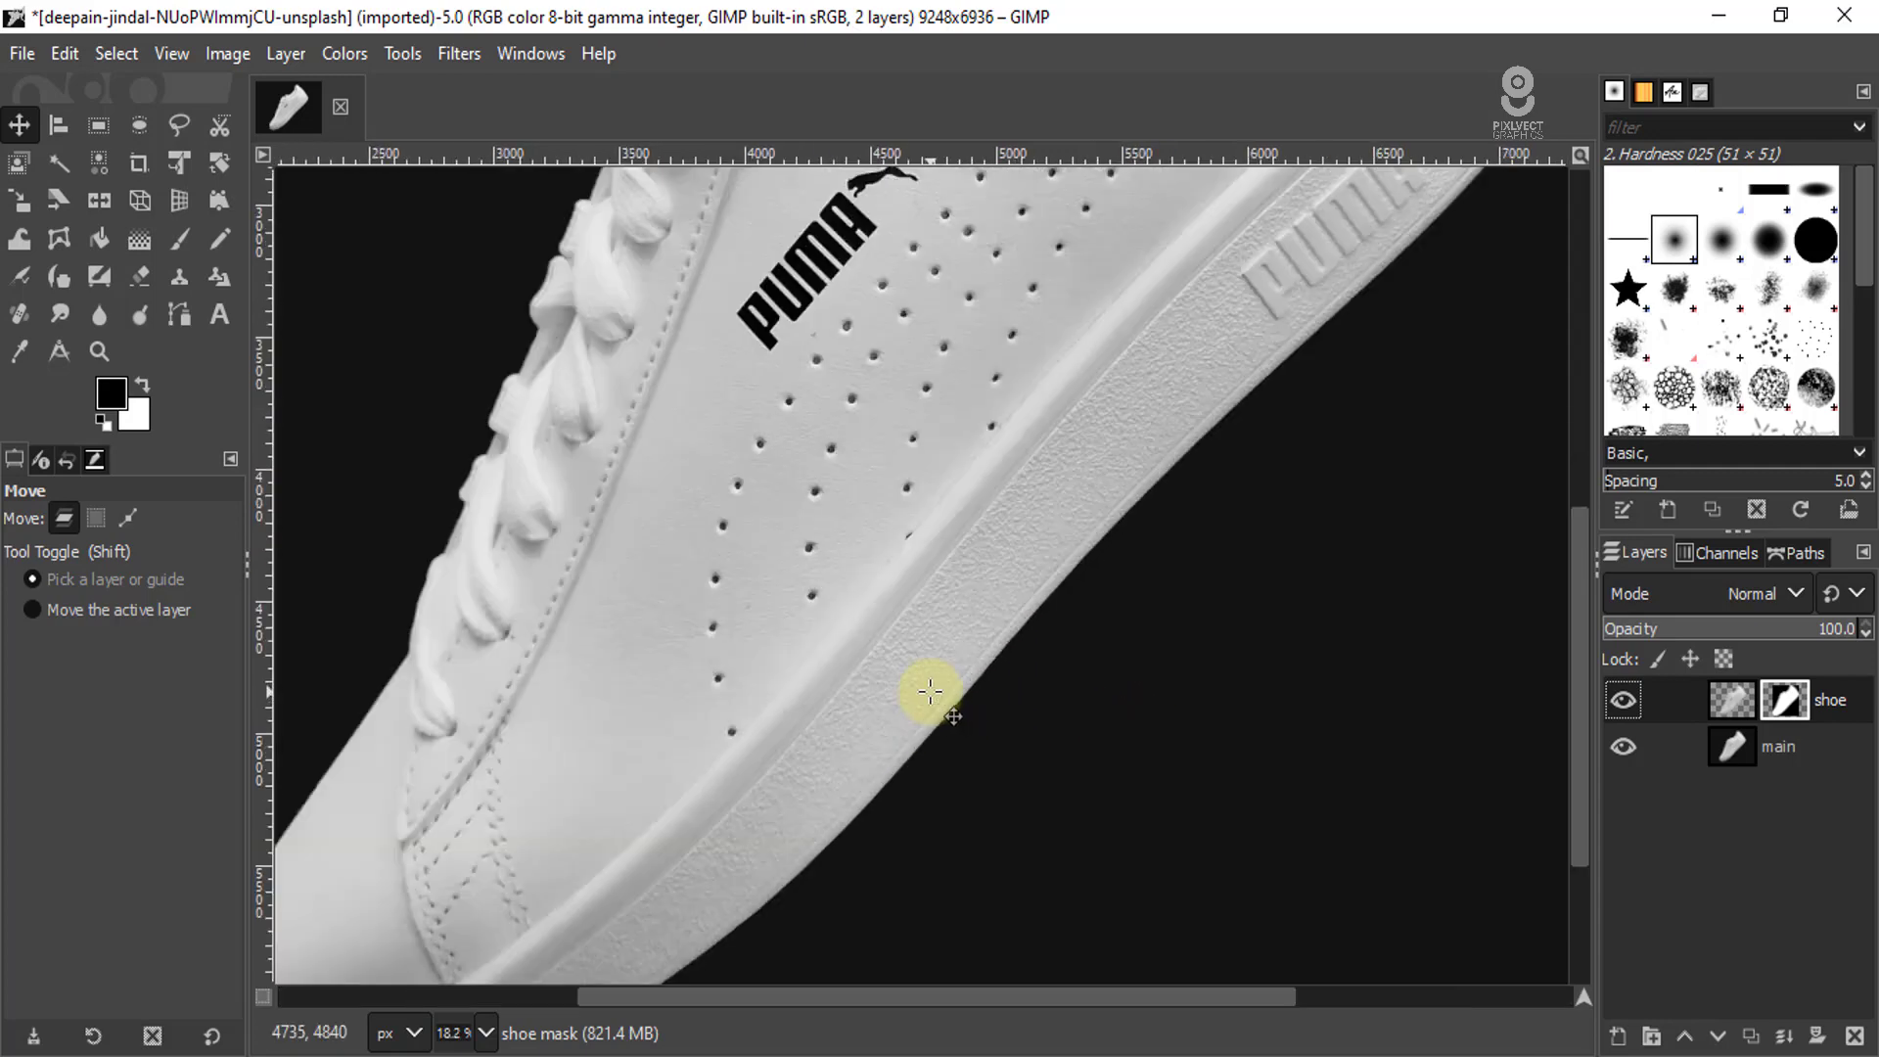
{"action": "scroll", "coordinate": [930, 692], "scroll_direction": "down", "scroll_amount": 2}
{"action": "scroll", "coordinate": [921, 685], "scroll_direction": "down", "scroll_amount": 1}
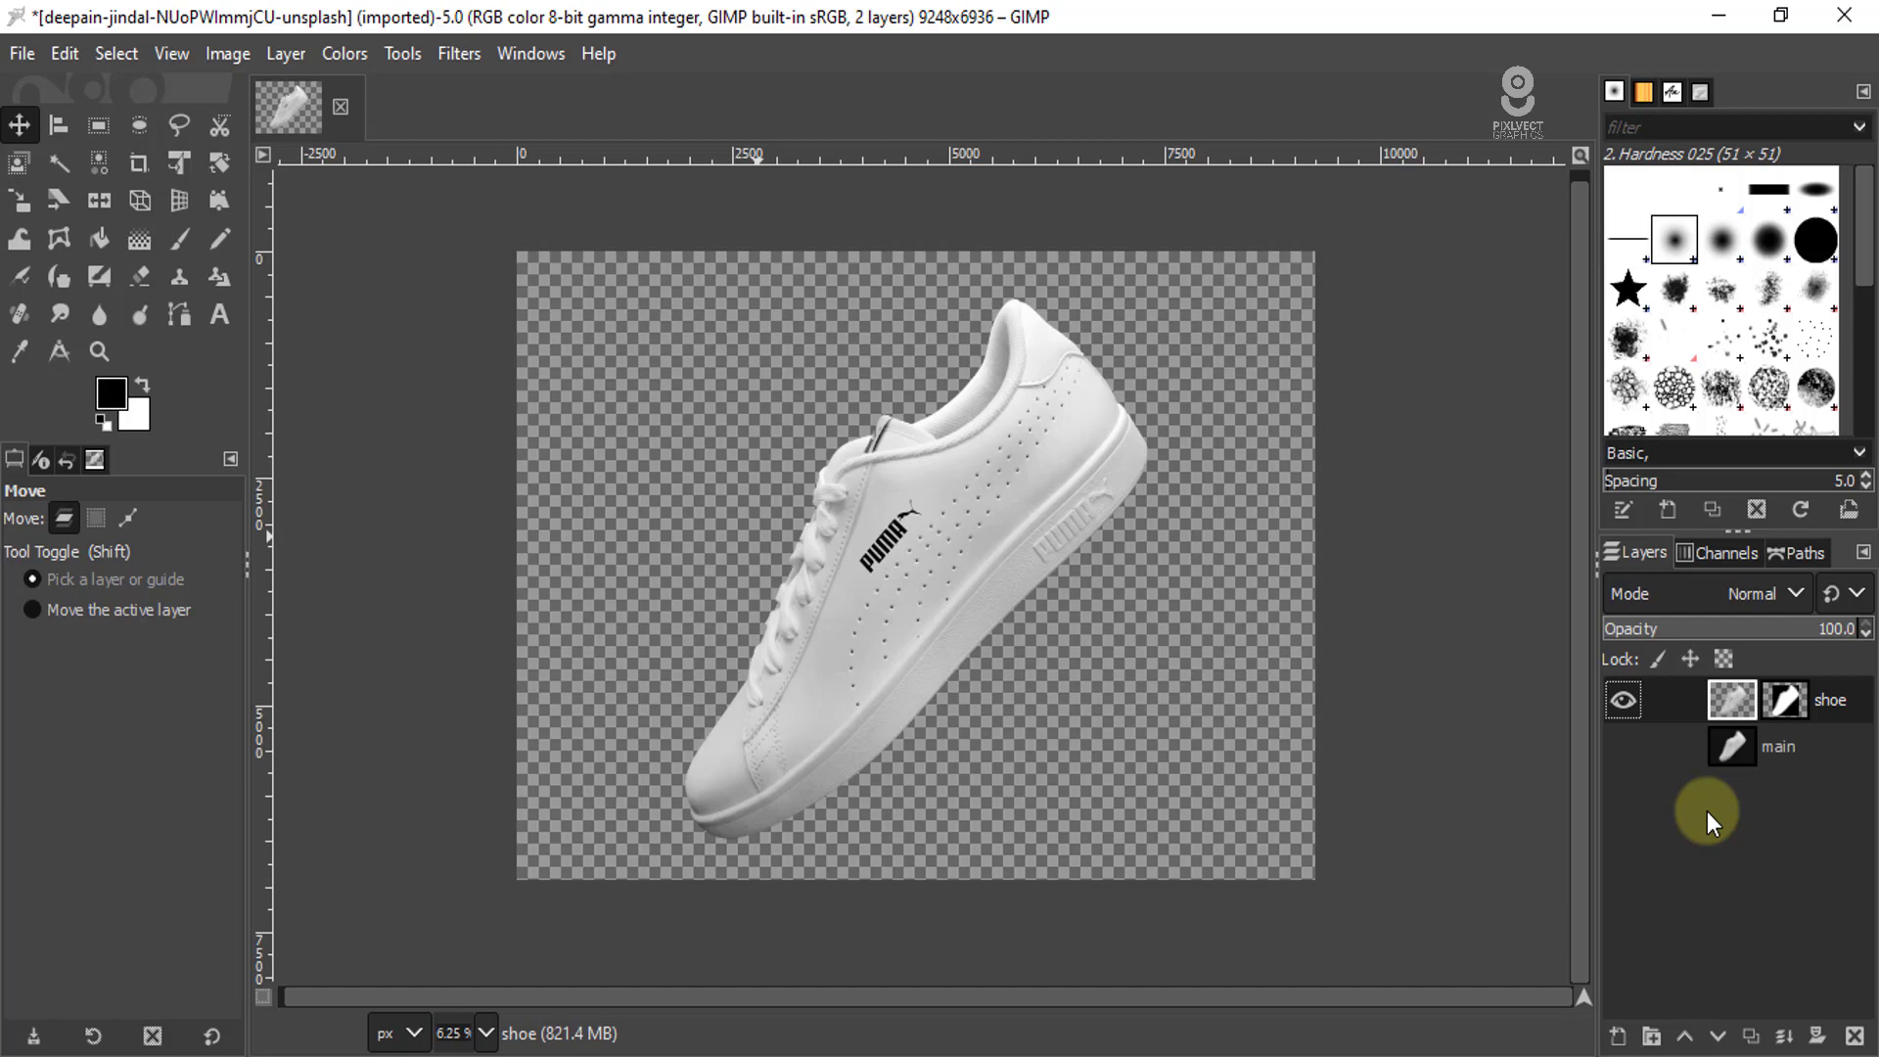
{"action": "mouse_move", "coordinate": [1777, 746]}
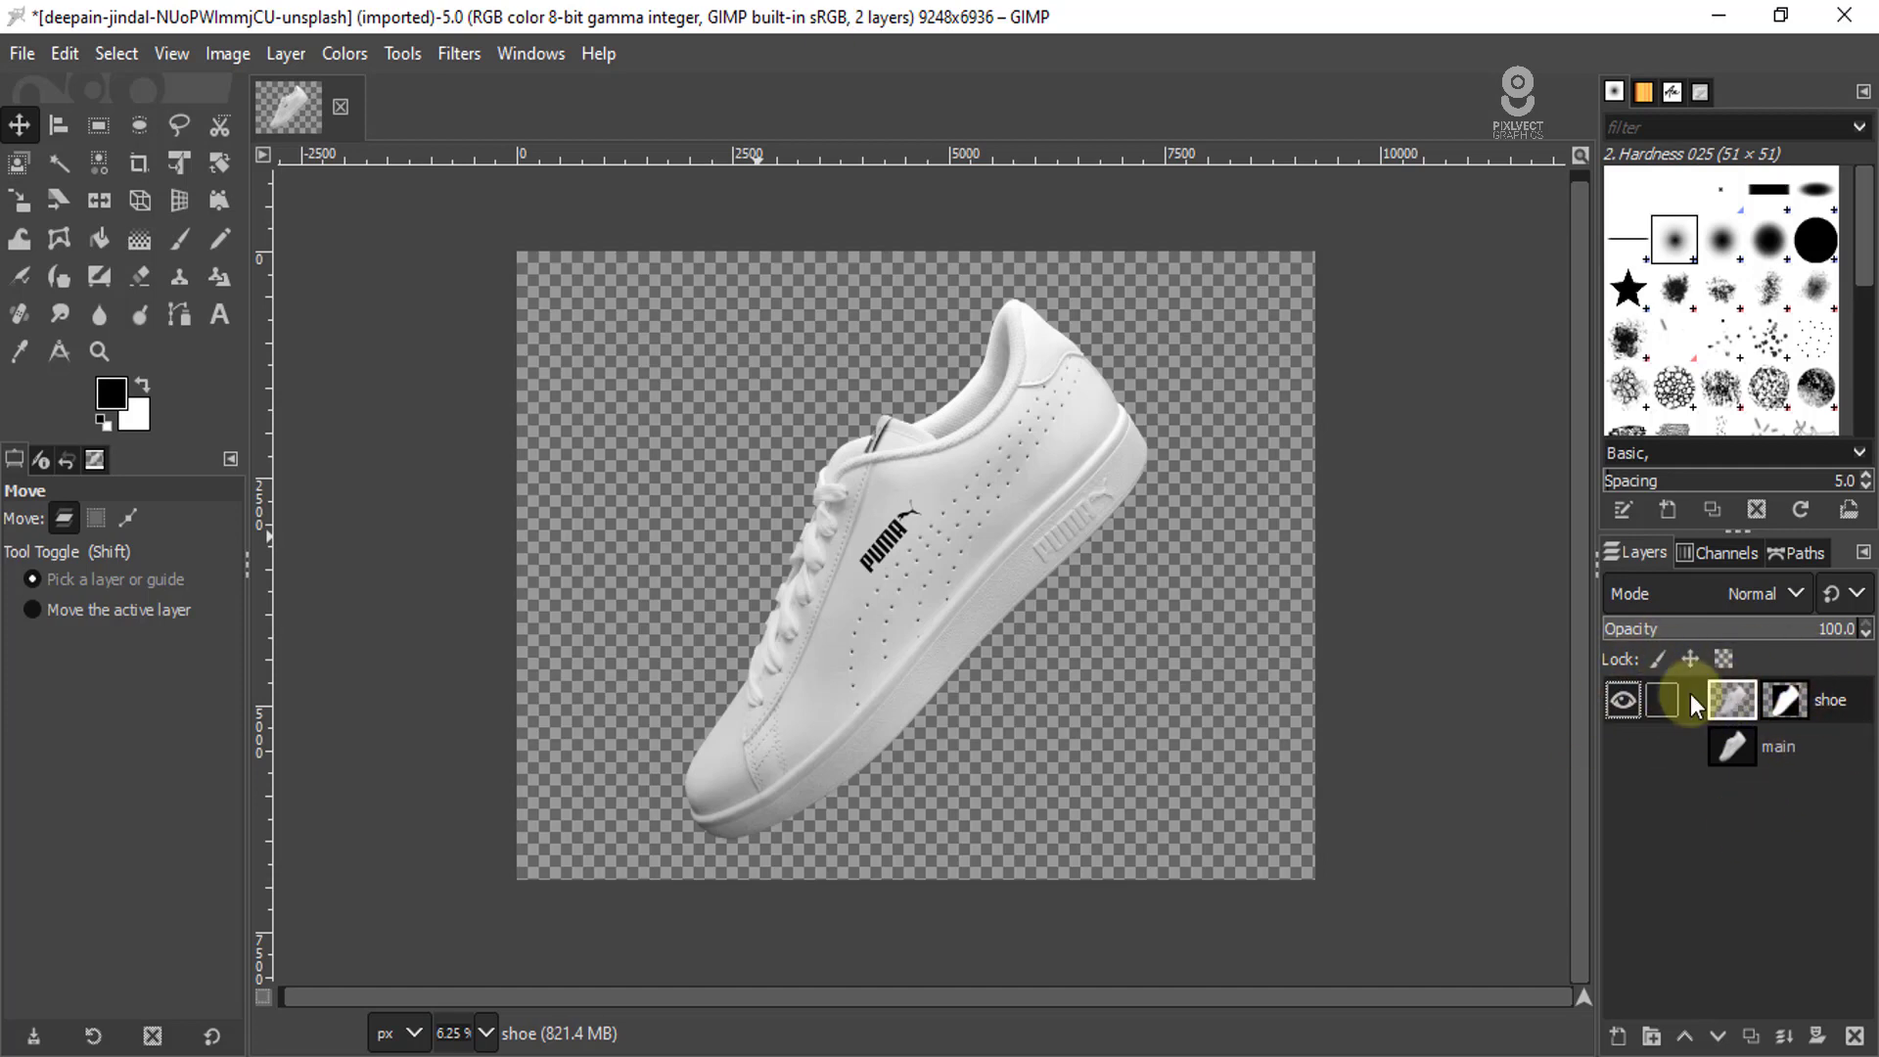
- Copy the shoe layer's pixels, not its mask, to the clipboard
{"action": "mouse_move", "coordinate": [1733, 701]}
{"action": "left_click", "coordinate": [1725, 699]}
{"action": "left_click", "coordinate": [65, 53]}
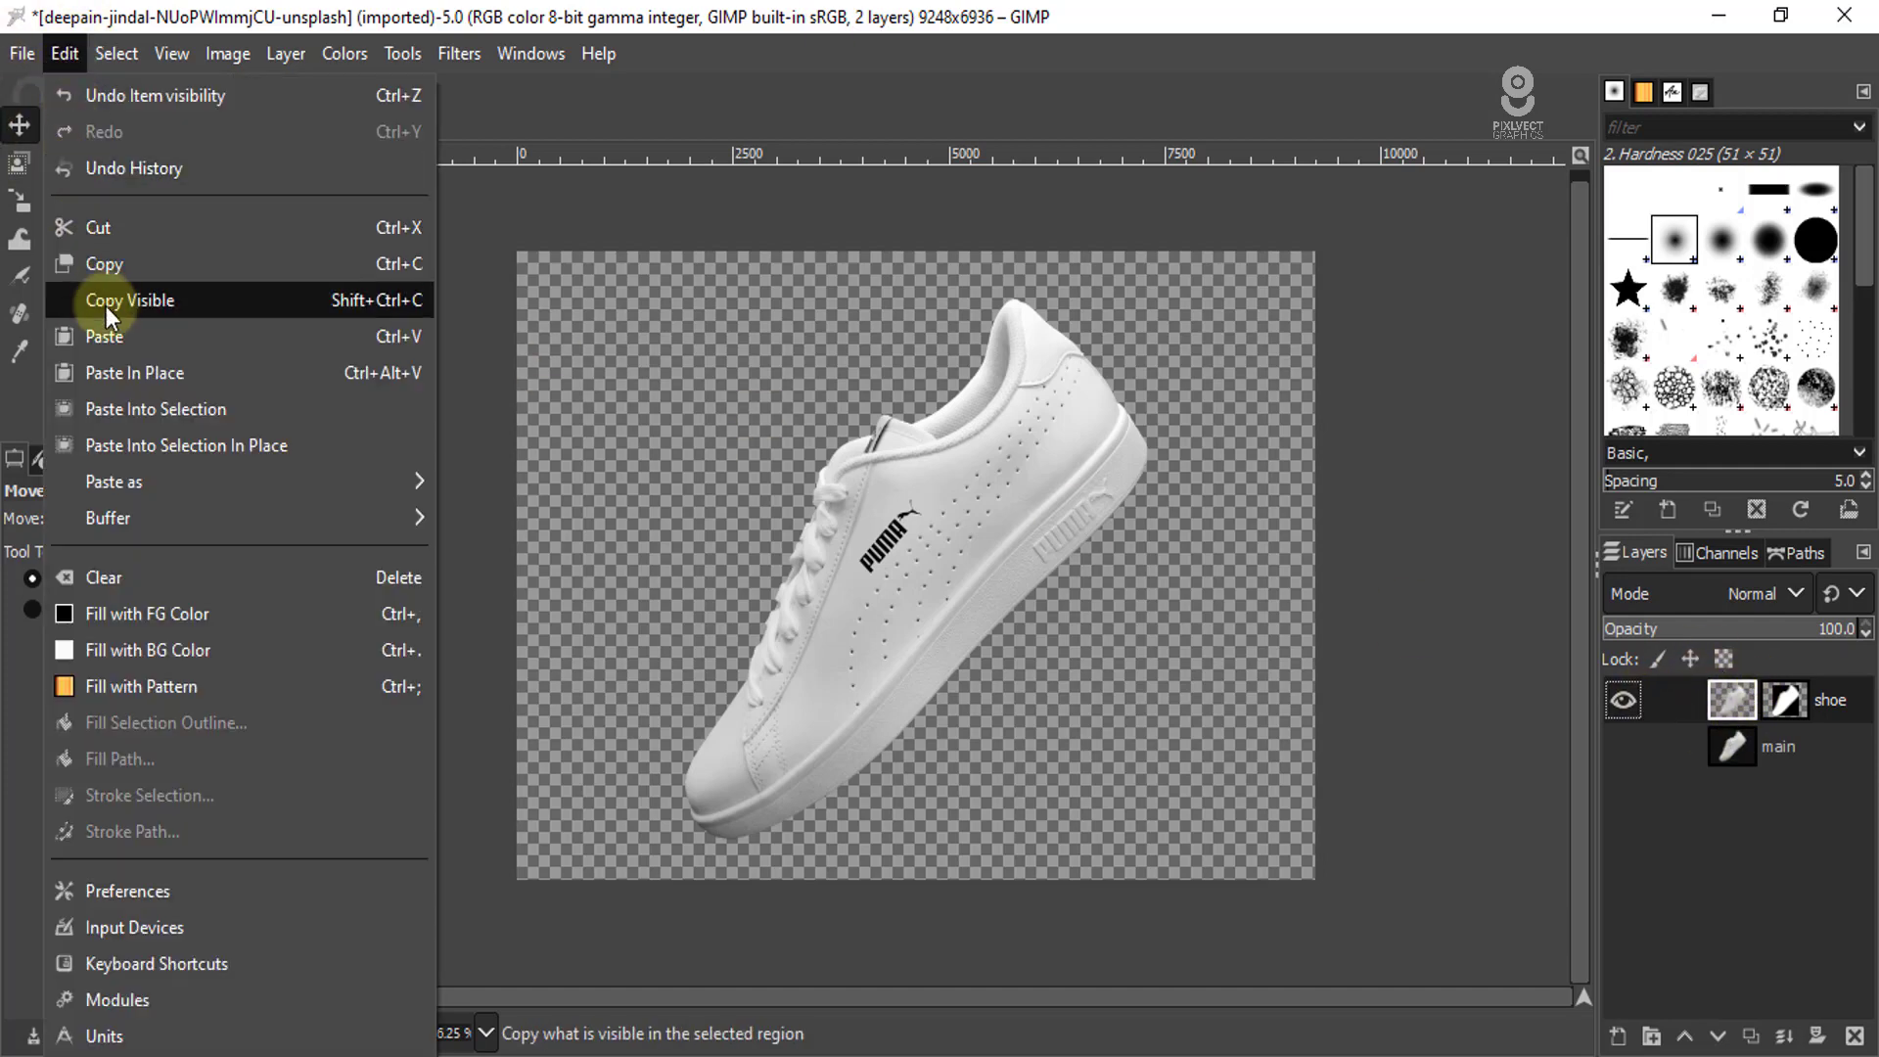
{"action": "left_click", "coordinate": [104, 266]}
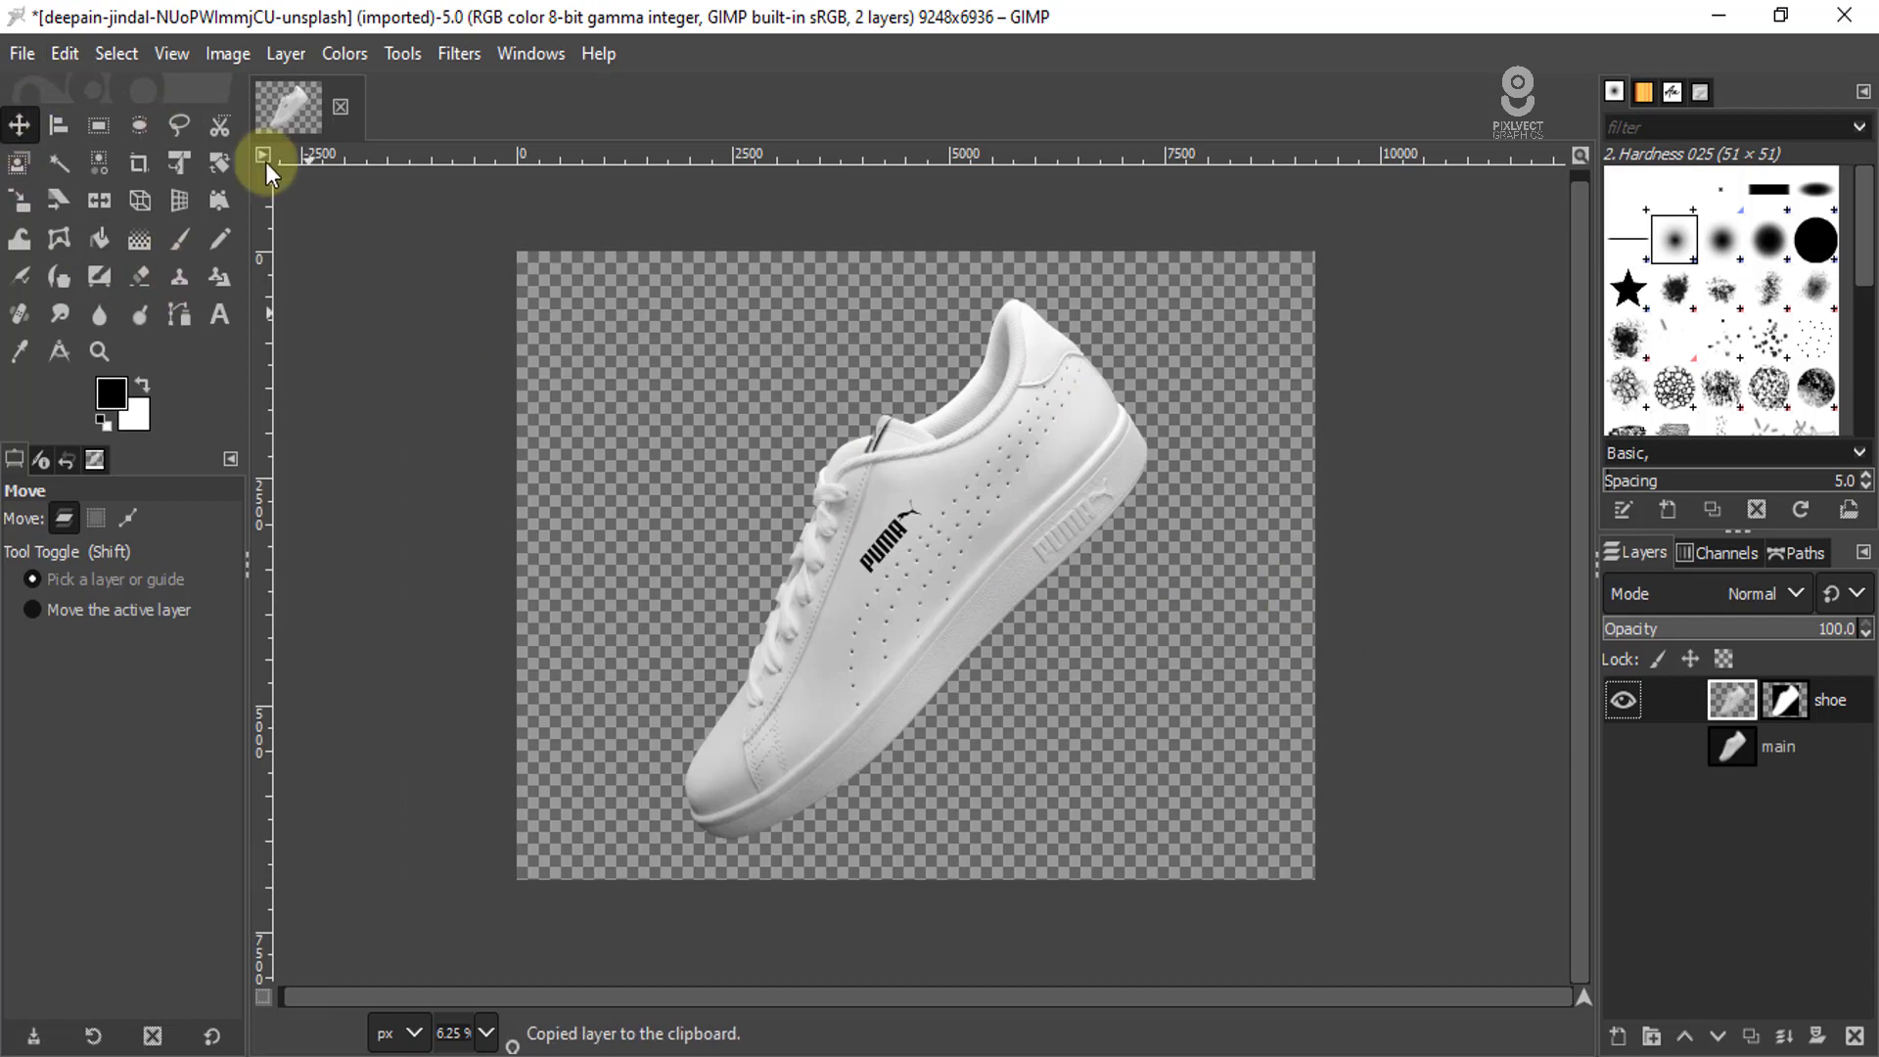
- Start a new image prefilled at 9248 × 6936 and centre its settings dialog
{"action": "left_click", "coordinate": [28, 50]}
{"action": "left_click", "coordinate": [51, 103]}
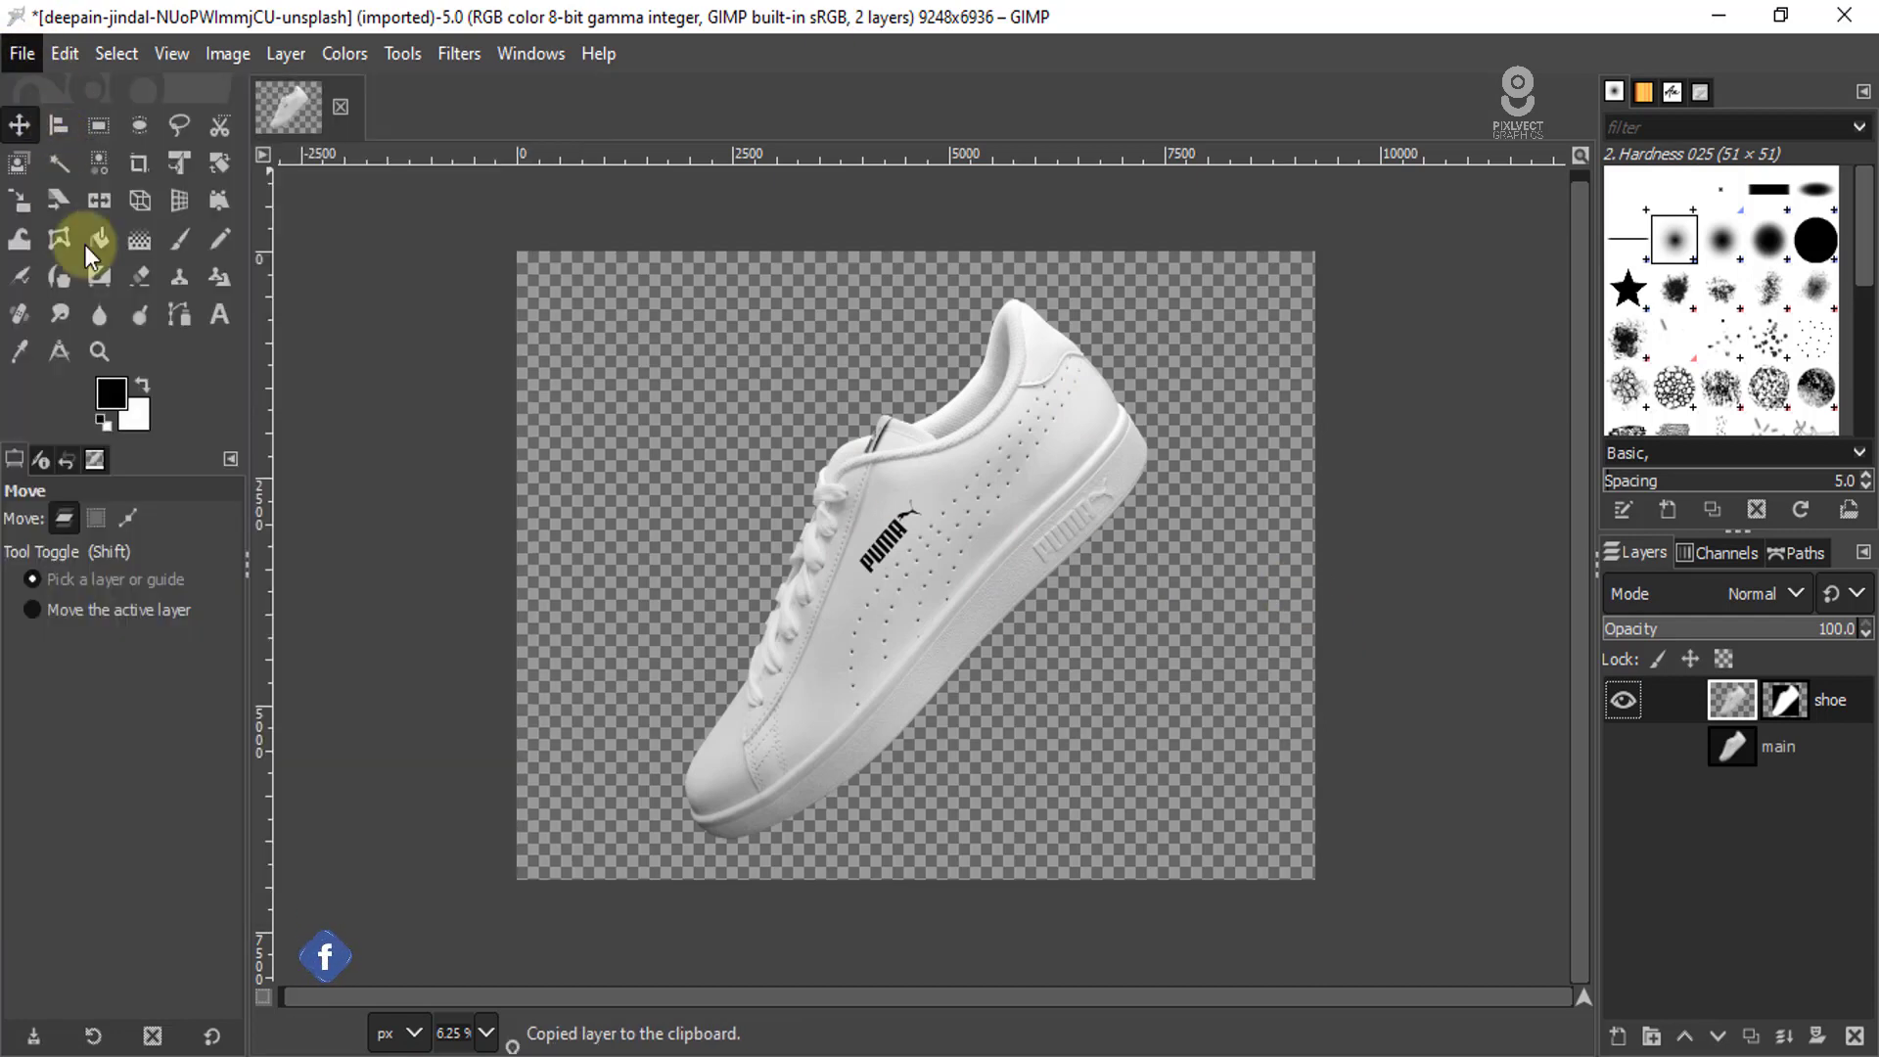
{"action": "left_click_drag", "start_coordinate": [195, 32], "coordinate": [581, 184]}
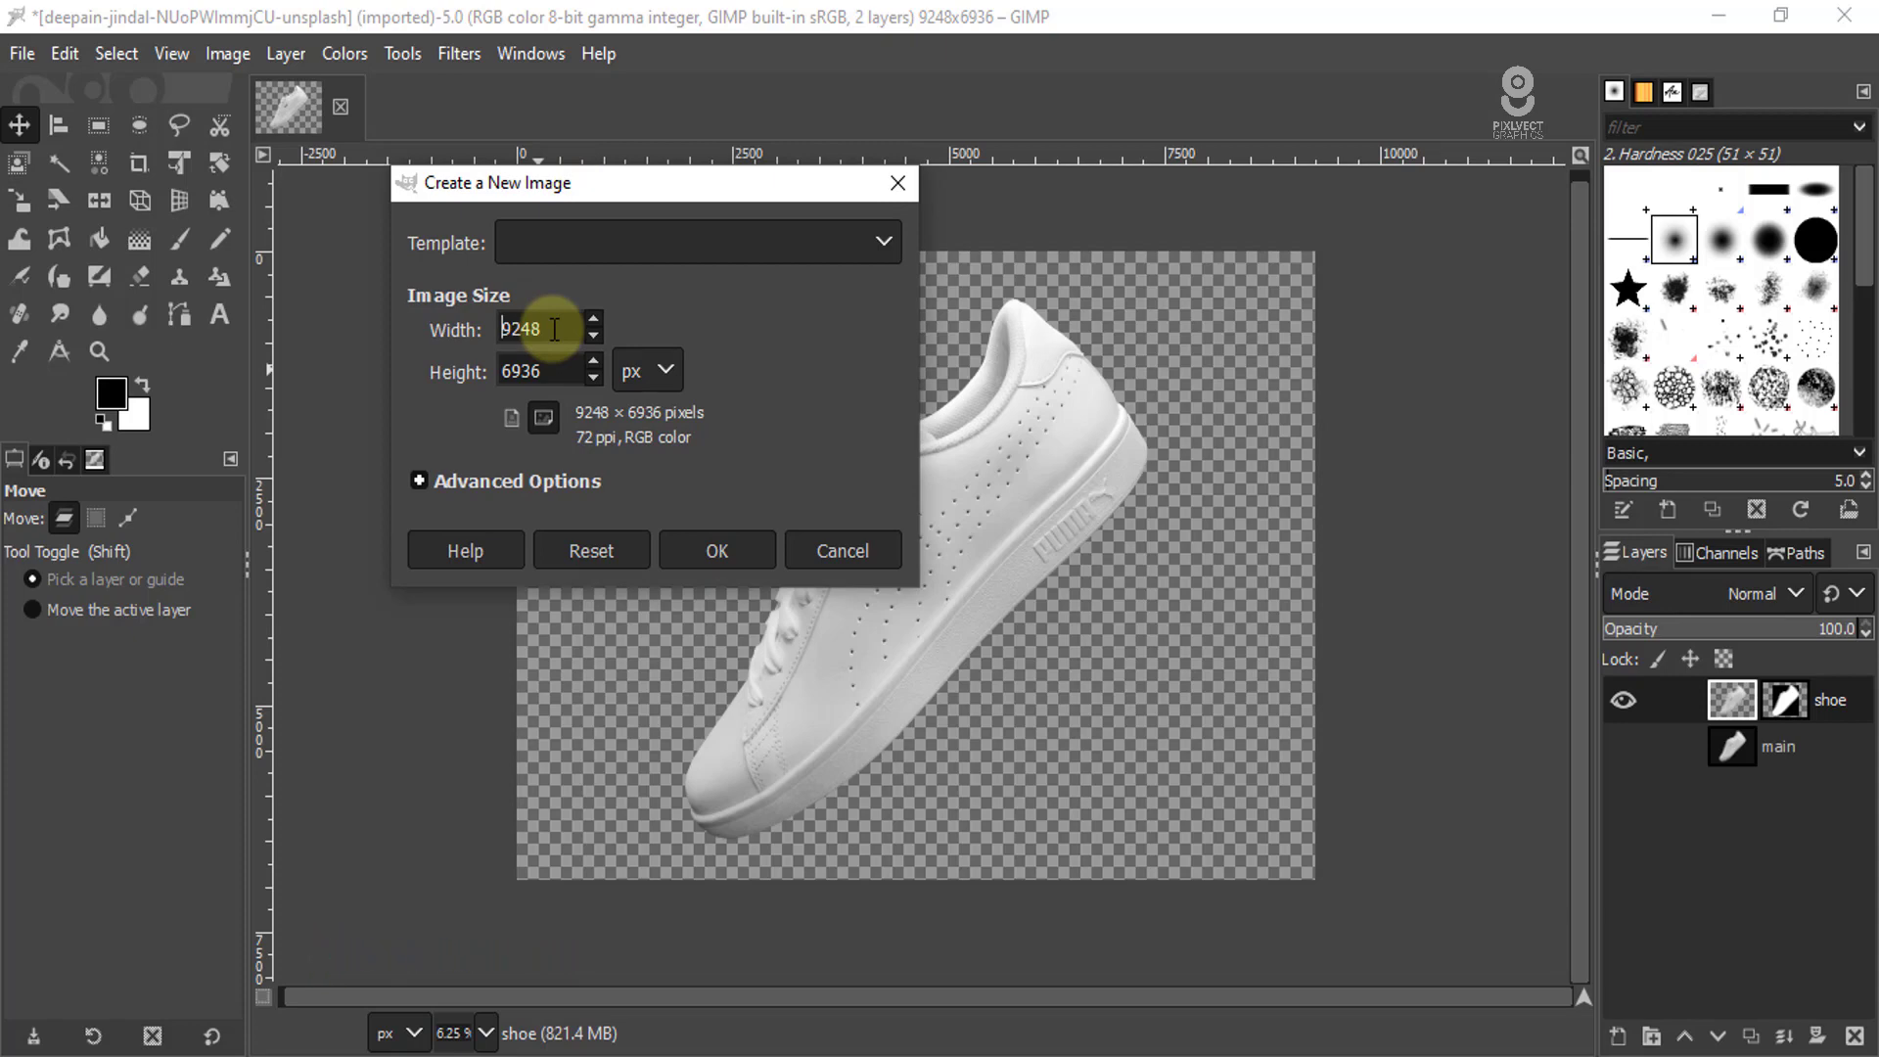
- Create a blank white image of 1080 × 1080 px
{"action": "double_click", "coordinate": [554, 330]}
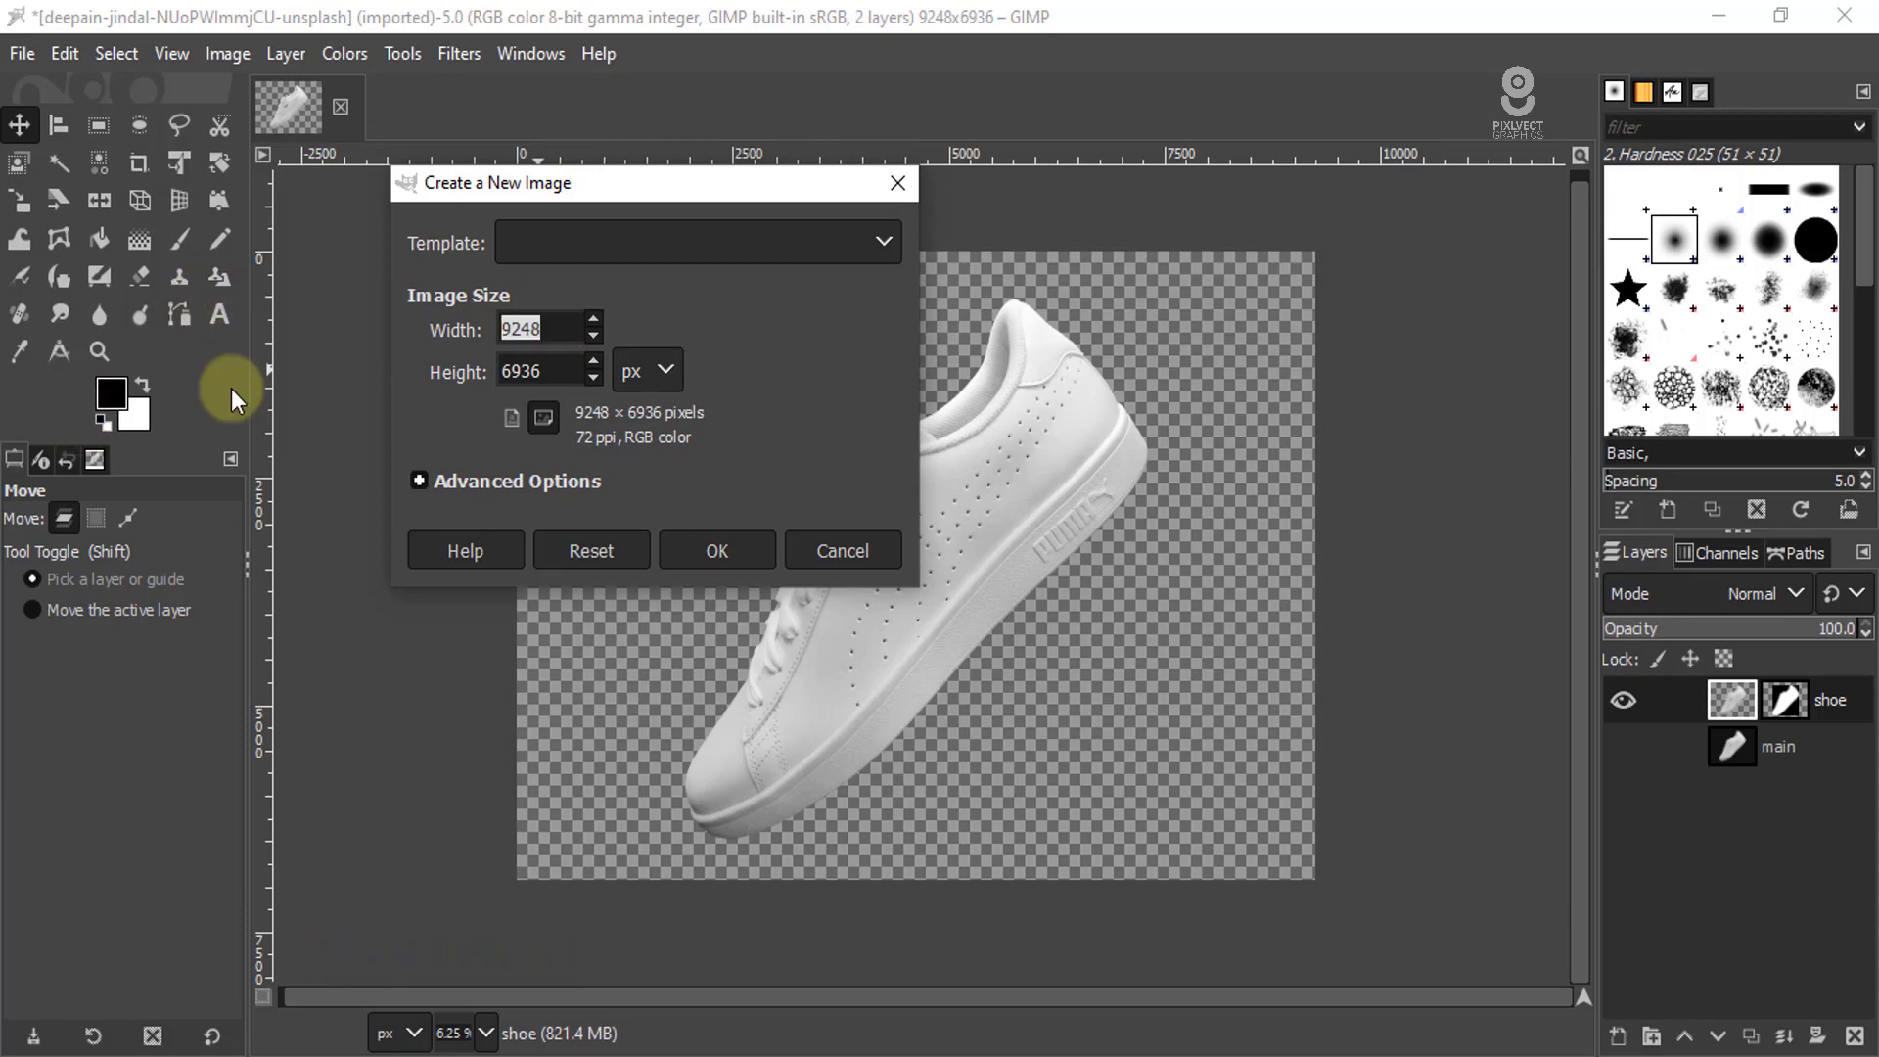
{"action": "type", "text": "10"}
{"action": "type", "text": "80"}
{"action": "double_click", "coordinate": [533, 371]}
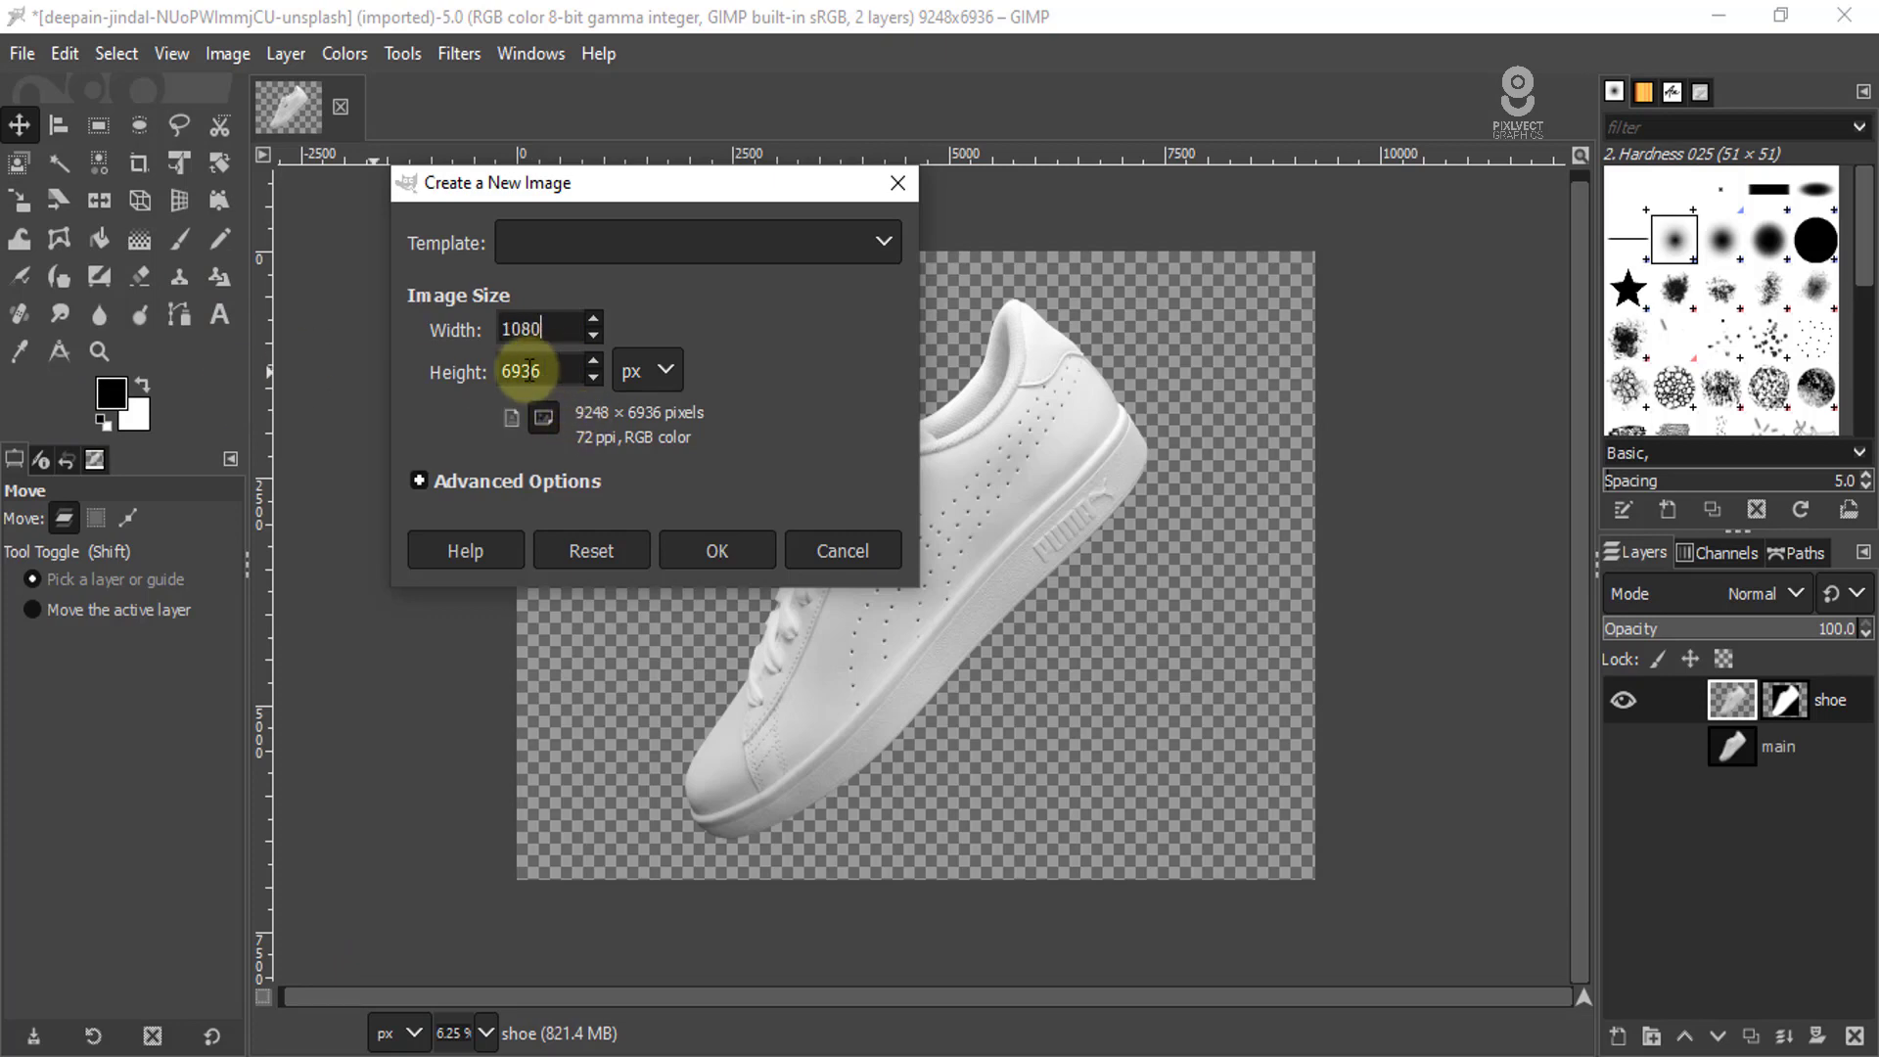
{"action": "type", "text": "1080"}
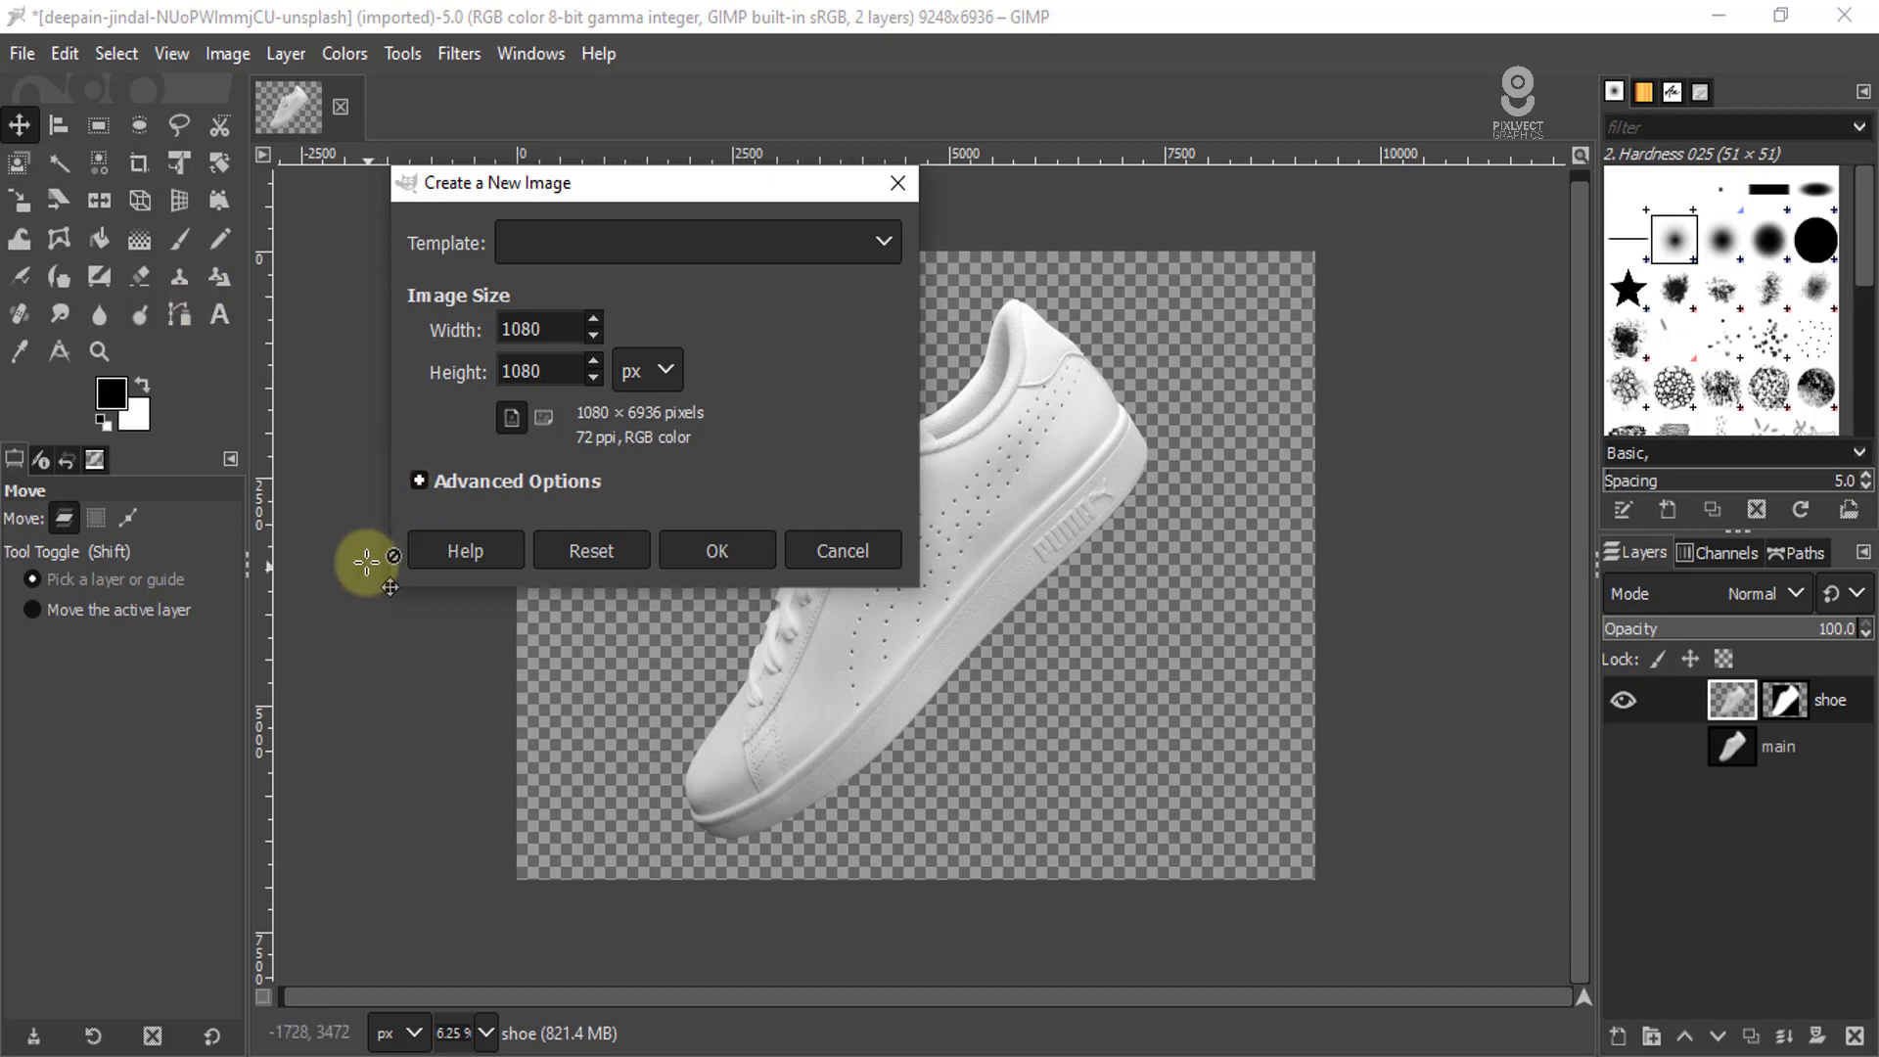
{"action": "left_click", "coordinate": [418, 480]}
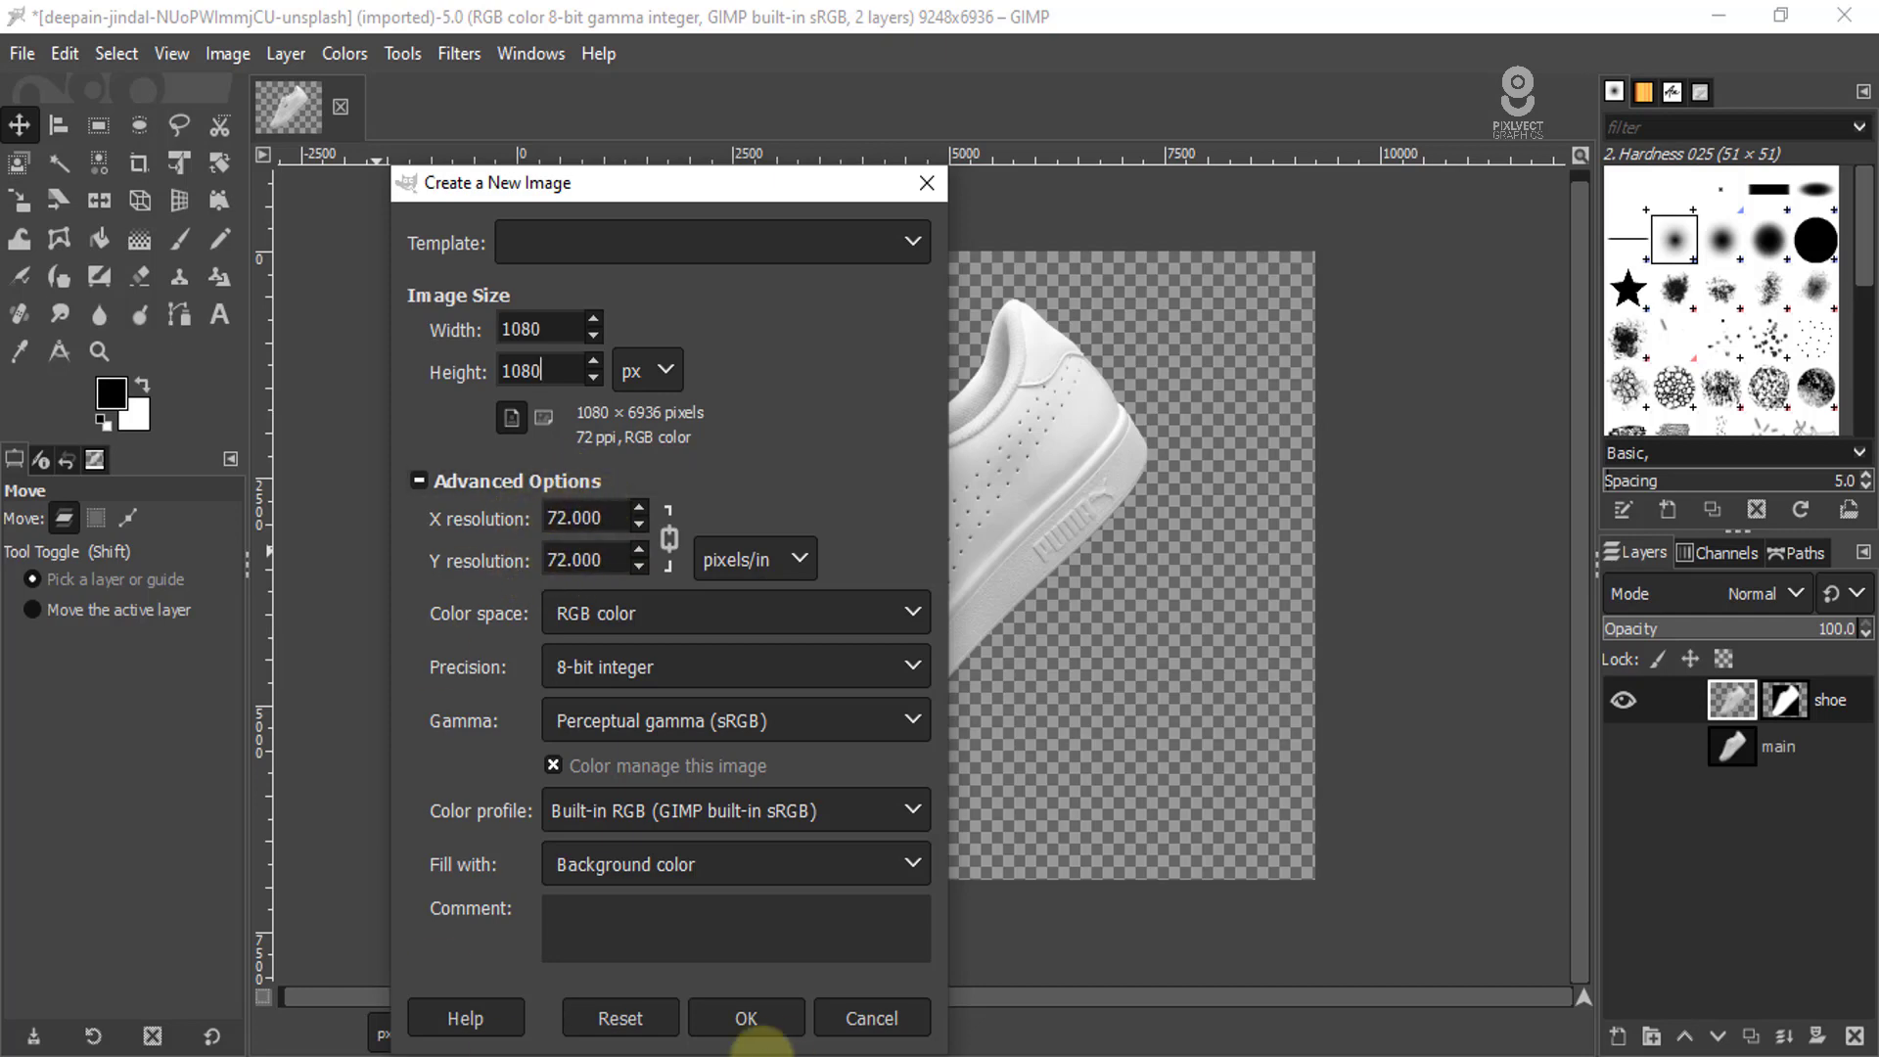
{"action": "left_click", "coordinate": [745, 1018]}
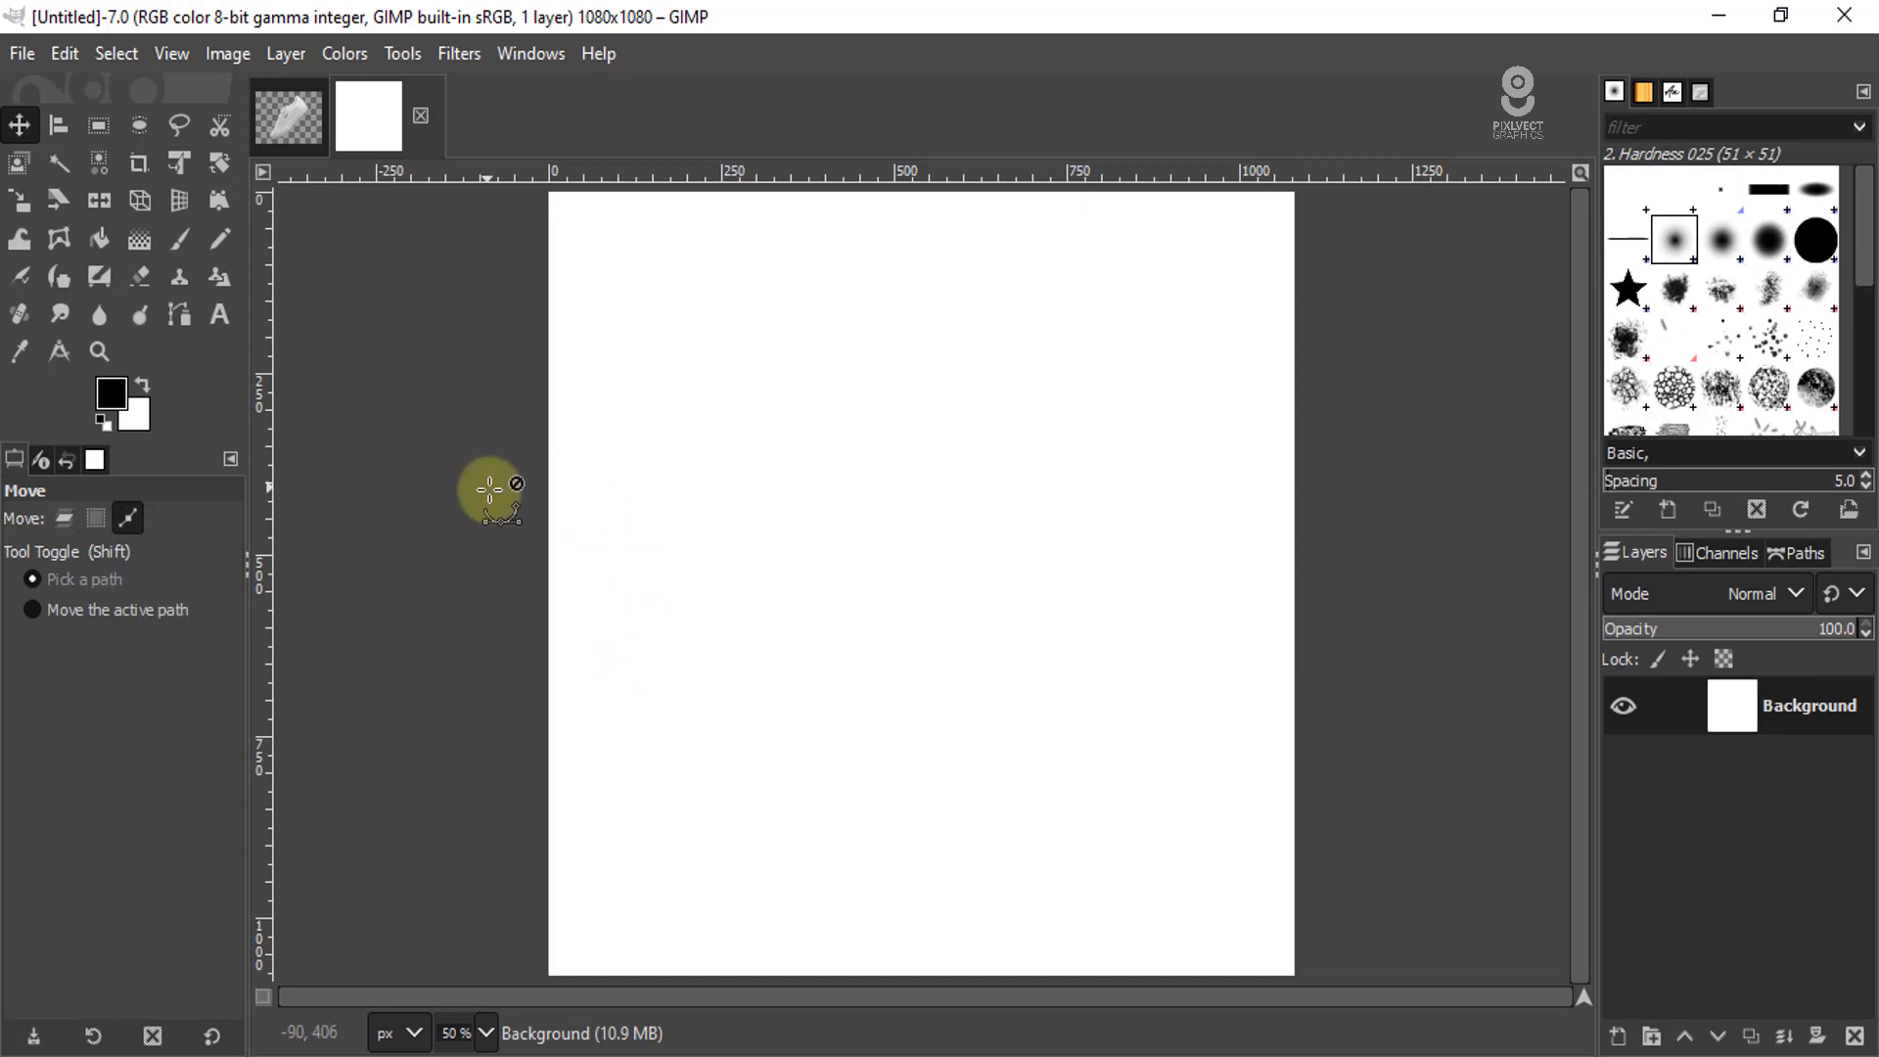
{"action": "scroll", "coordinate": [503, 453], "scroll_direction": "down", "scroll_amount": 1}
- Switch back to the new untitled square image
{"action": "scroll", "coordinate": [566, 399], "scroll_direction": "up", "scroll_amount": 1}
{"action": "scroll", "coordinate": [588, 411], "scroll_direction": "down", "scroll_amount": 1}
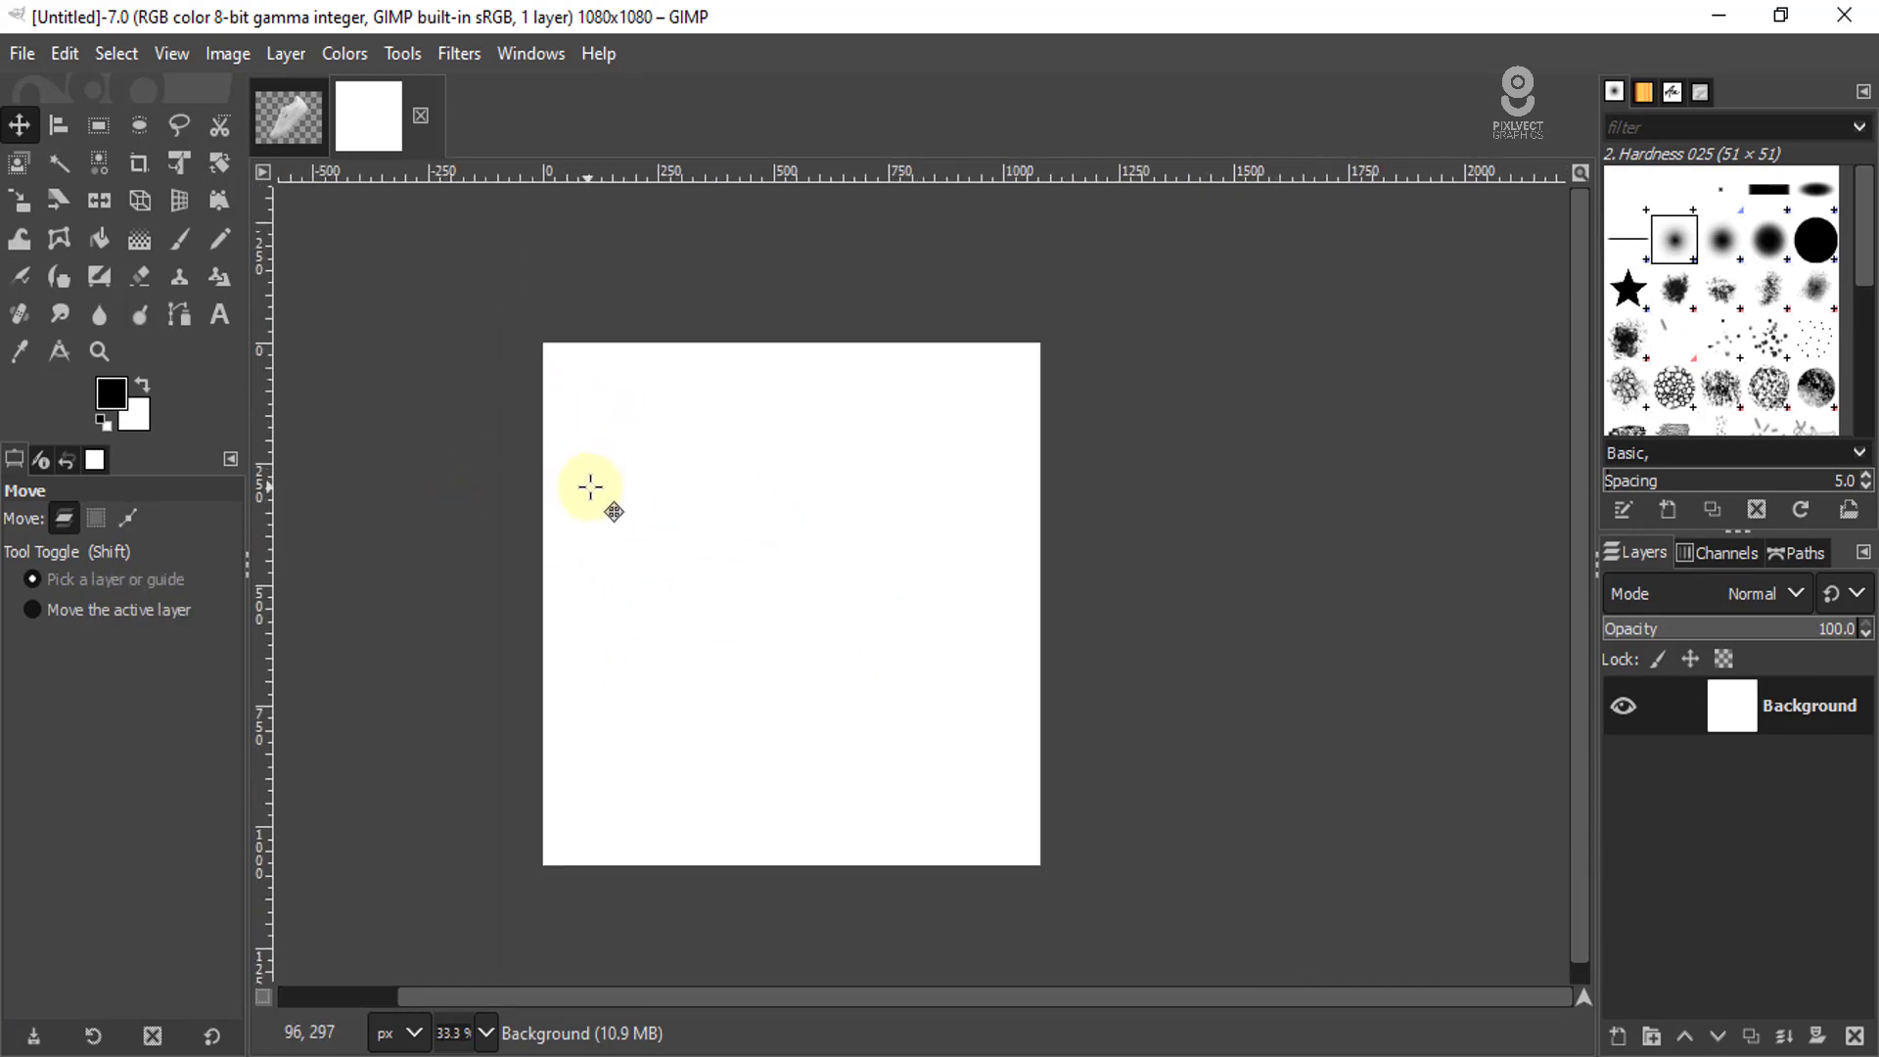
{"action": "left_click", "coordinate": [288, 137]}
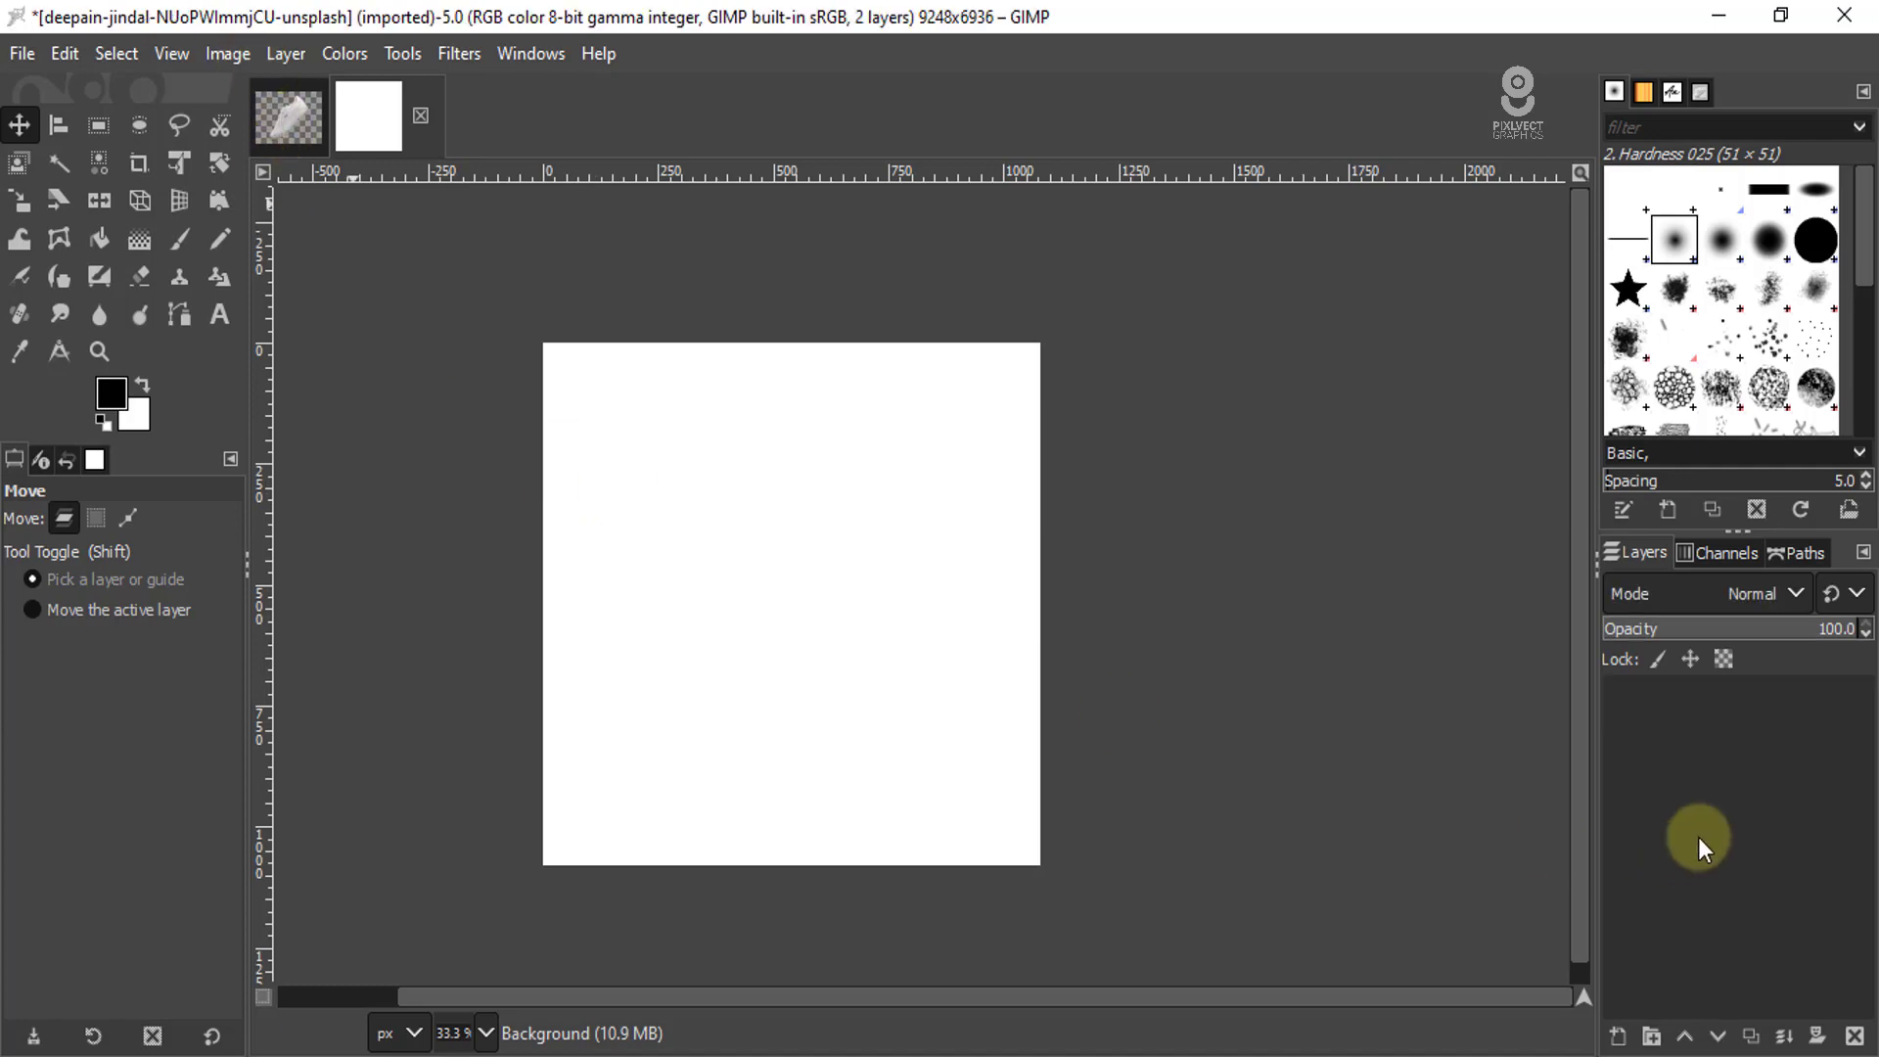
{"action": "left_click", "coordinate": [413, 115]}
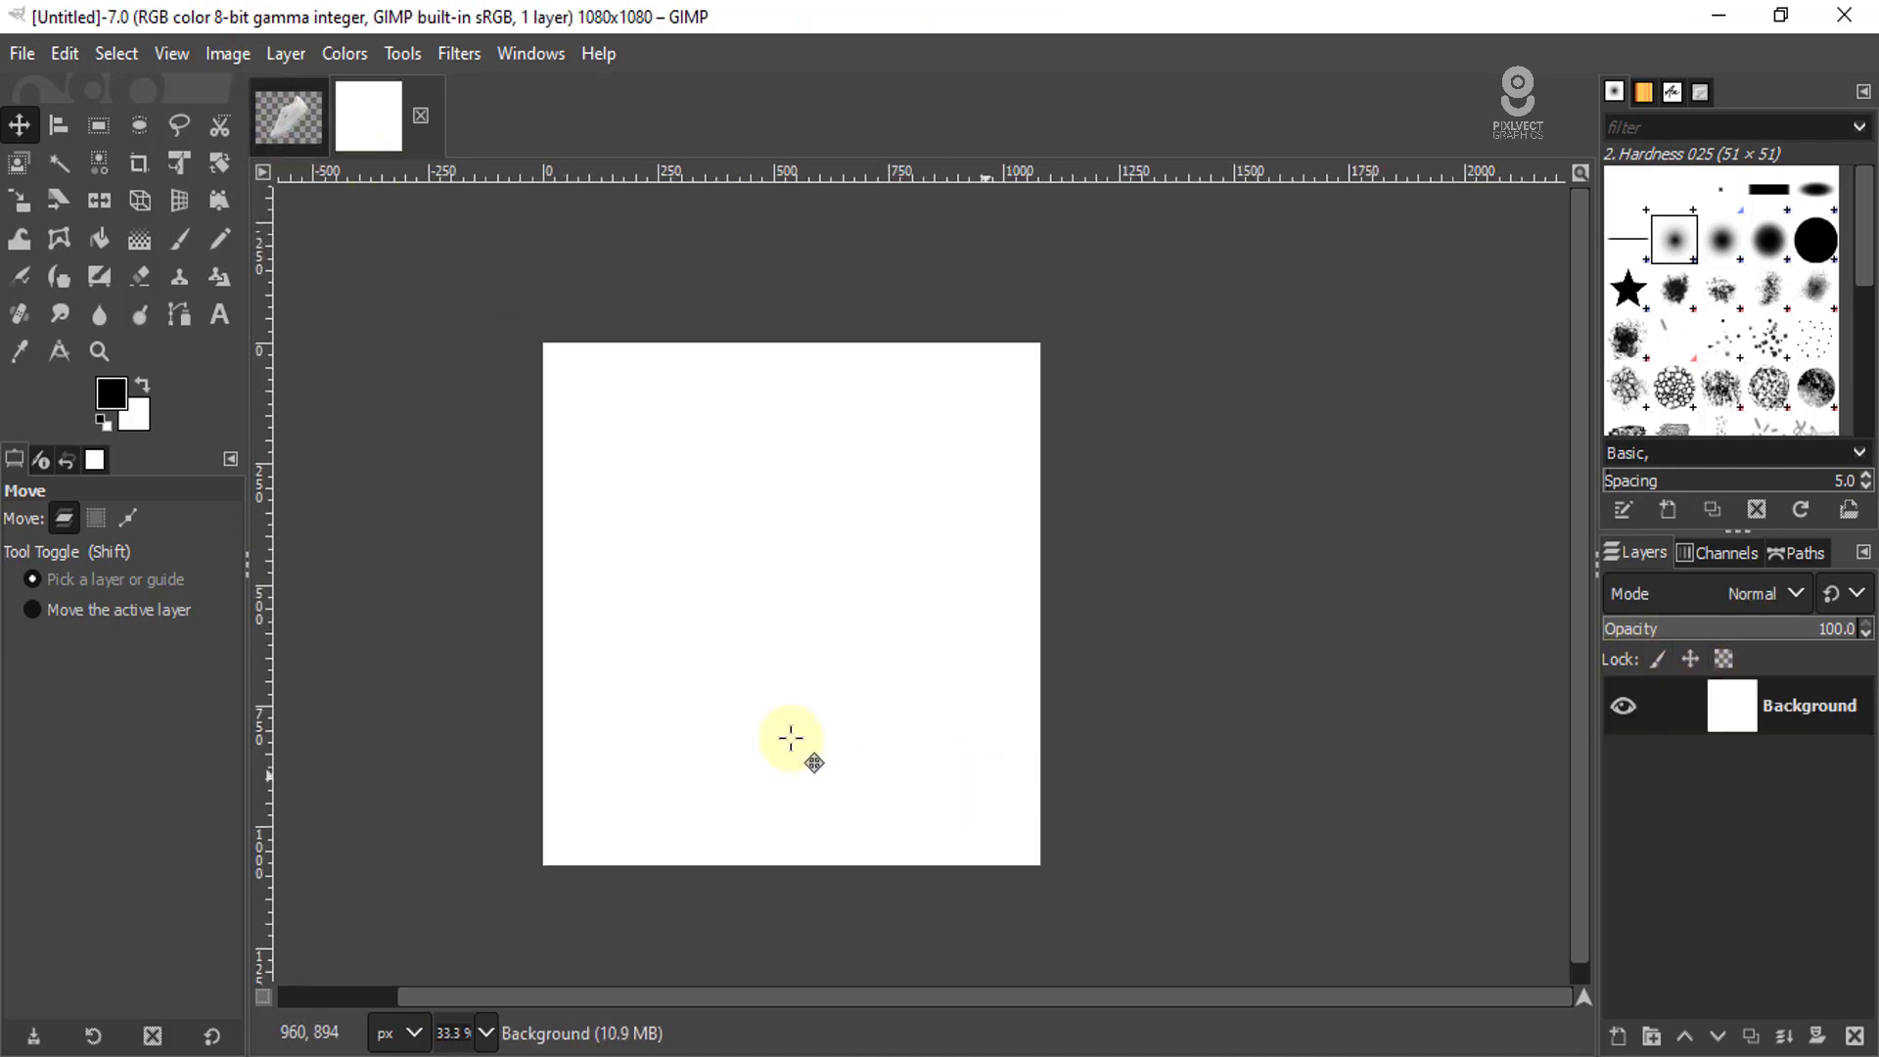
- Paste the shoe as a new layer and make the shoe copy layer active
{"action": "left_click", "coordinate": [64, 55]}
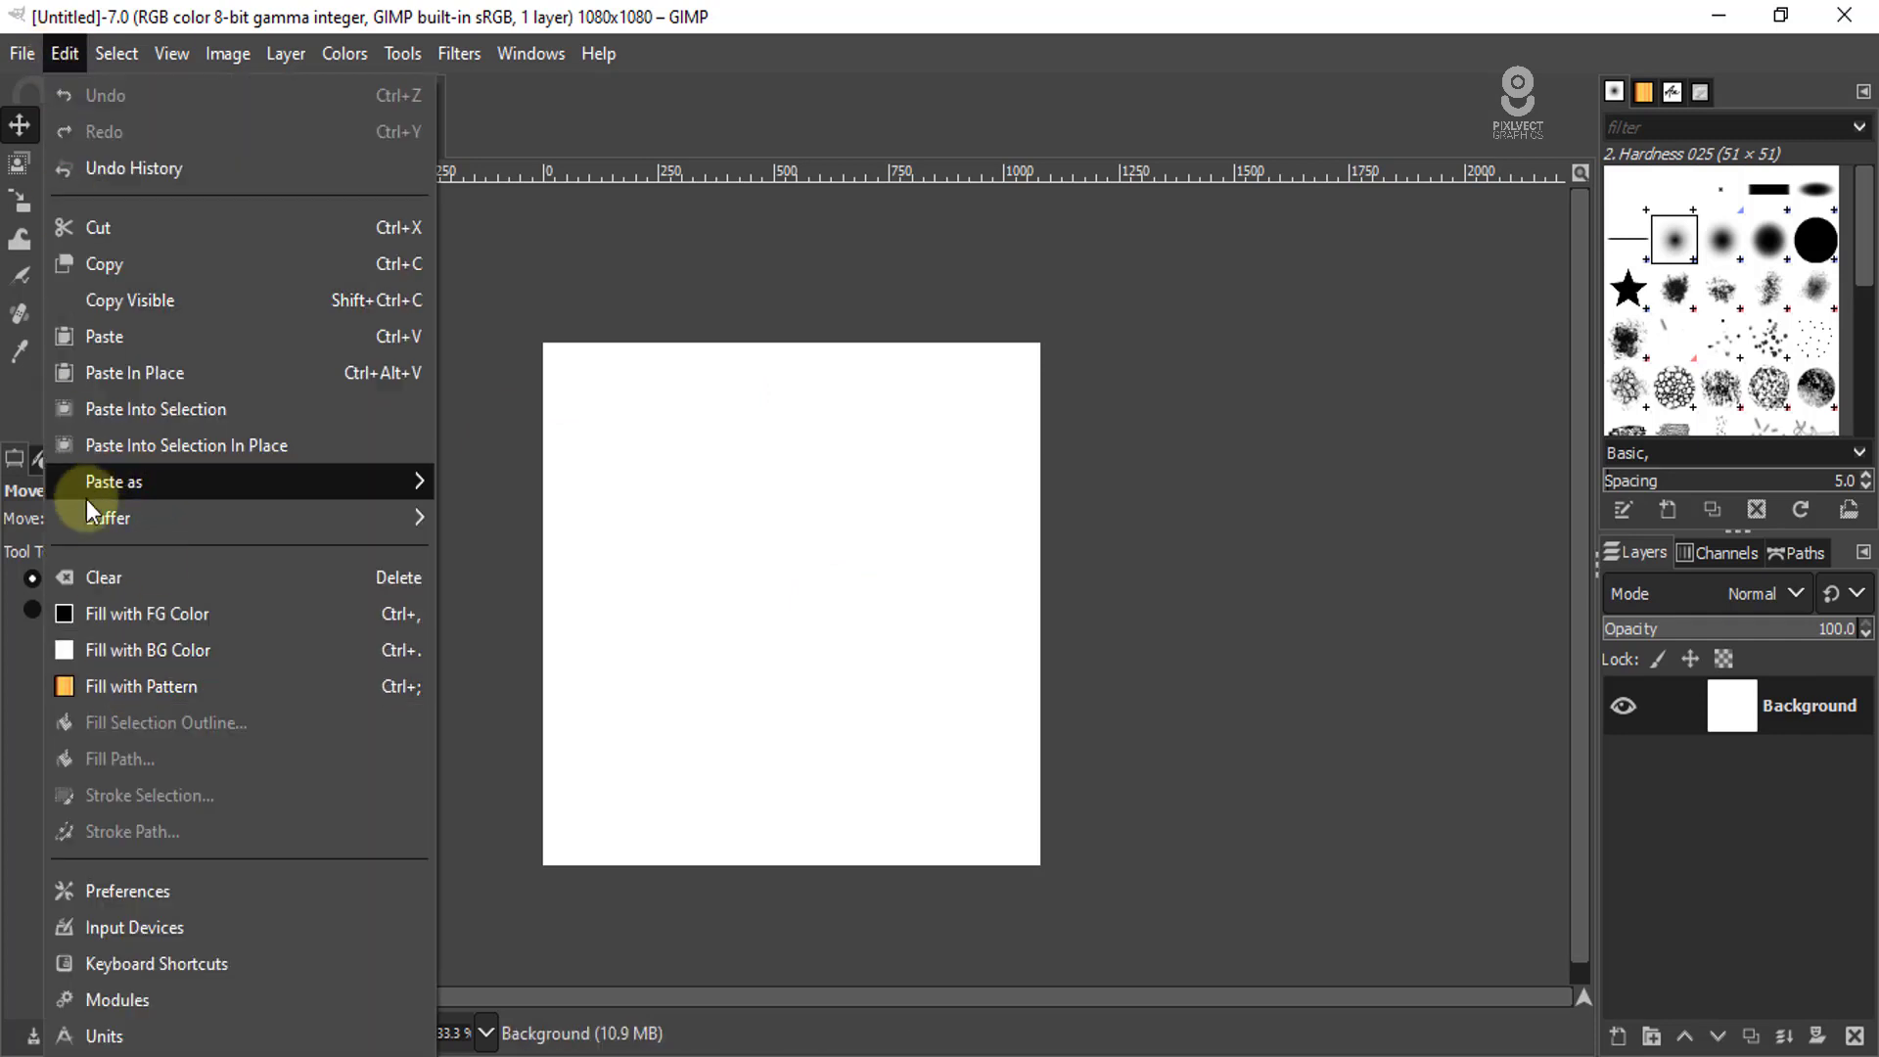
{"action": "mouse_move", "coordinate": [176, 482]}
{"action": "left_click", "coordinate": [549, 491]}
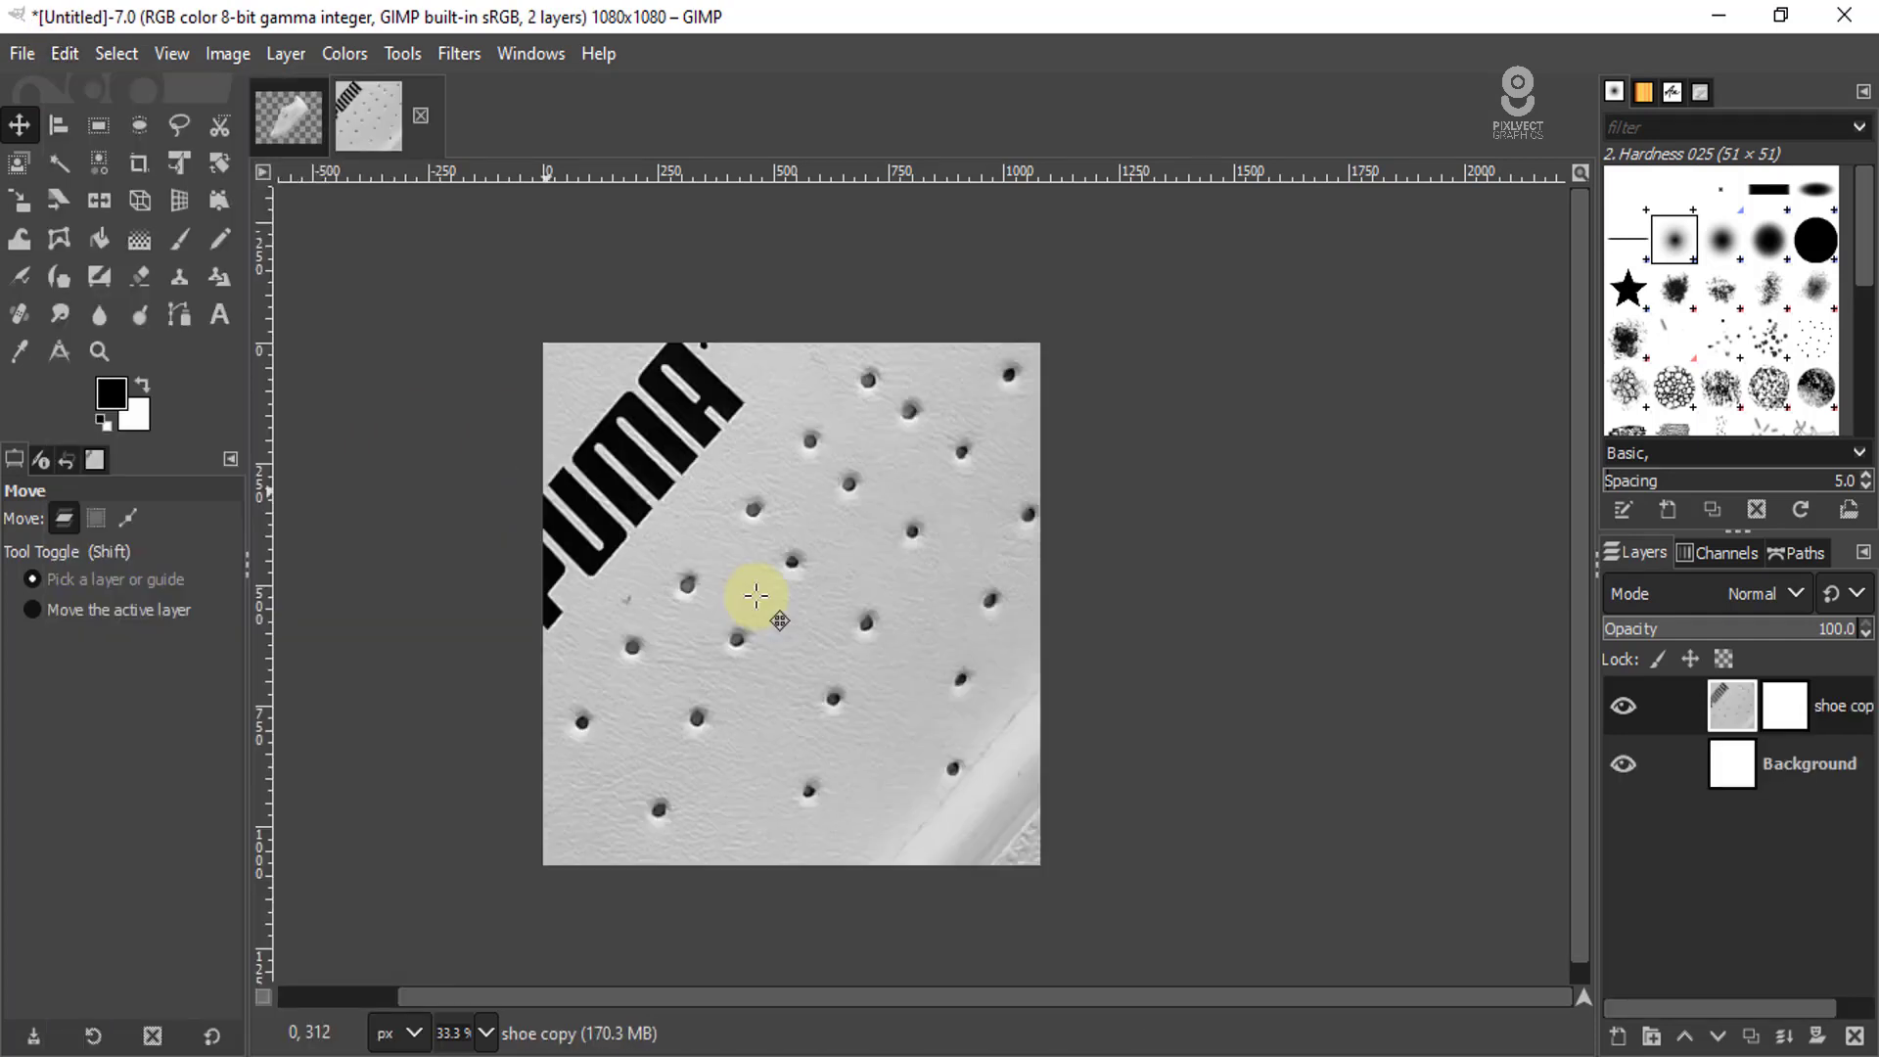
{"action": "mouse_move", "coordinate": [1777, 763]}
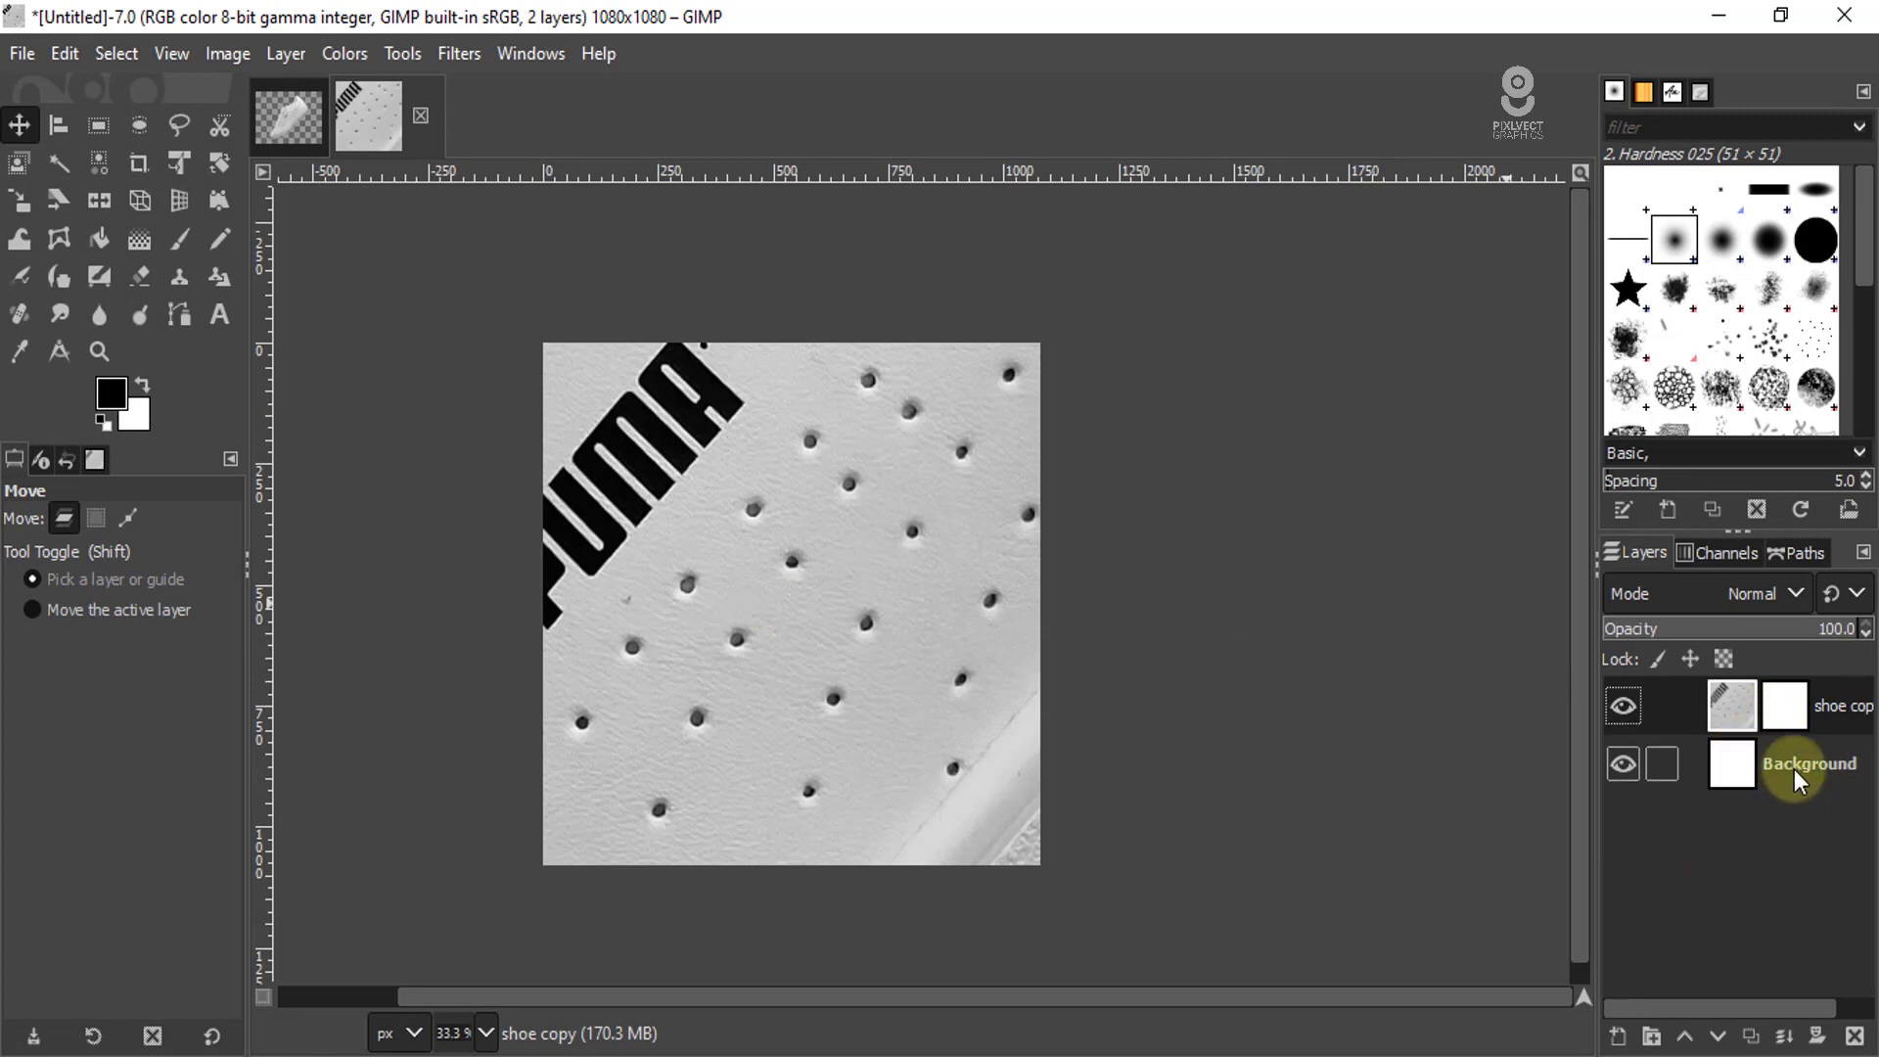
{"action": "left_click", "coordinate": [1636, 763]}
{"action": "left_click", "coordinate": [1848, 707]}
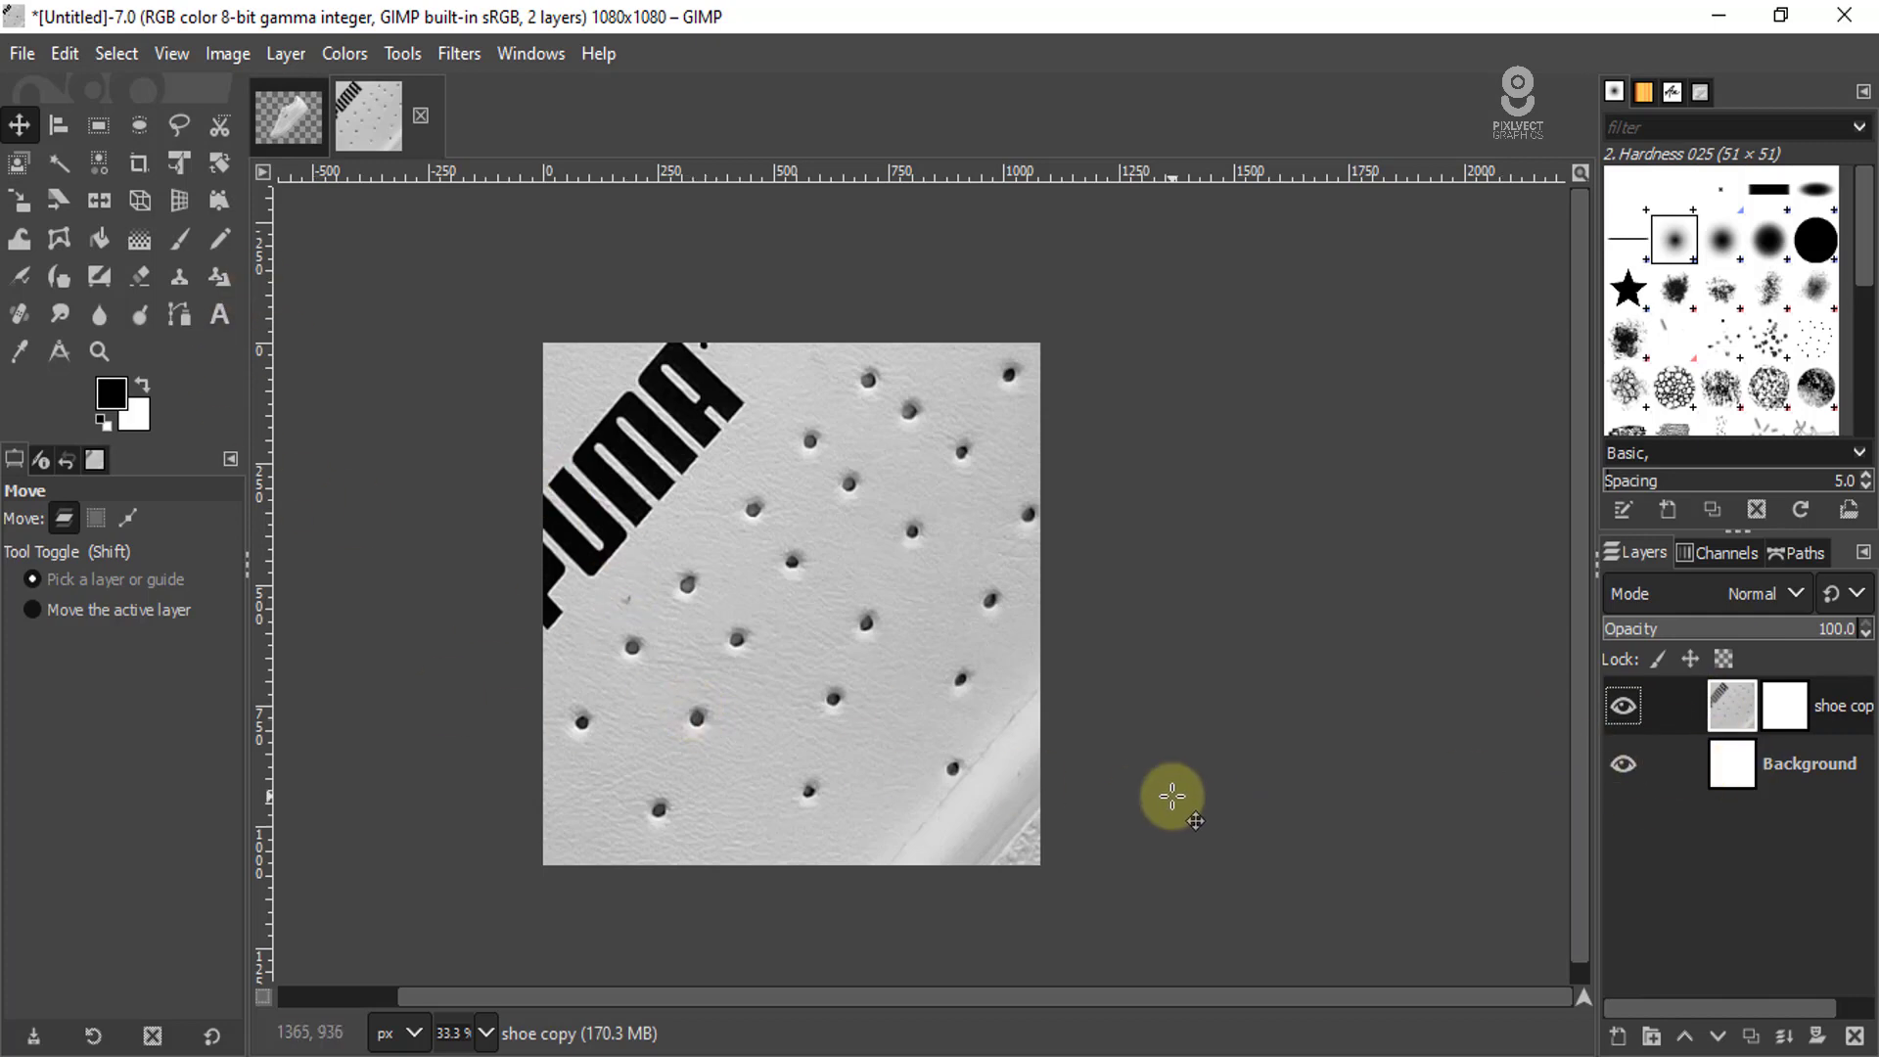
- Begin a Unified Transform on the pasted shoe layer
{"action": "left_click", "coordinate": [174, 169]}
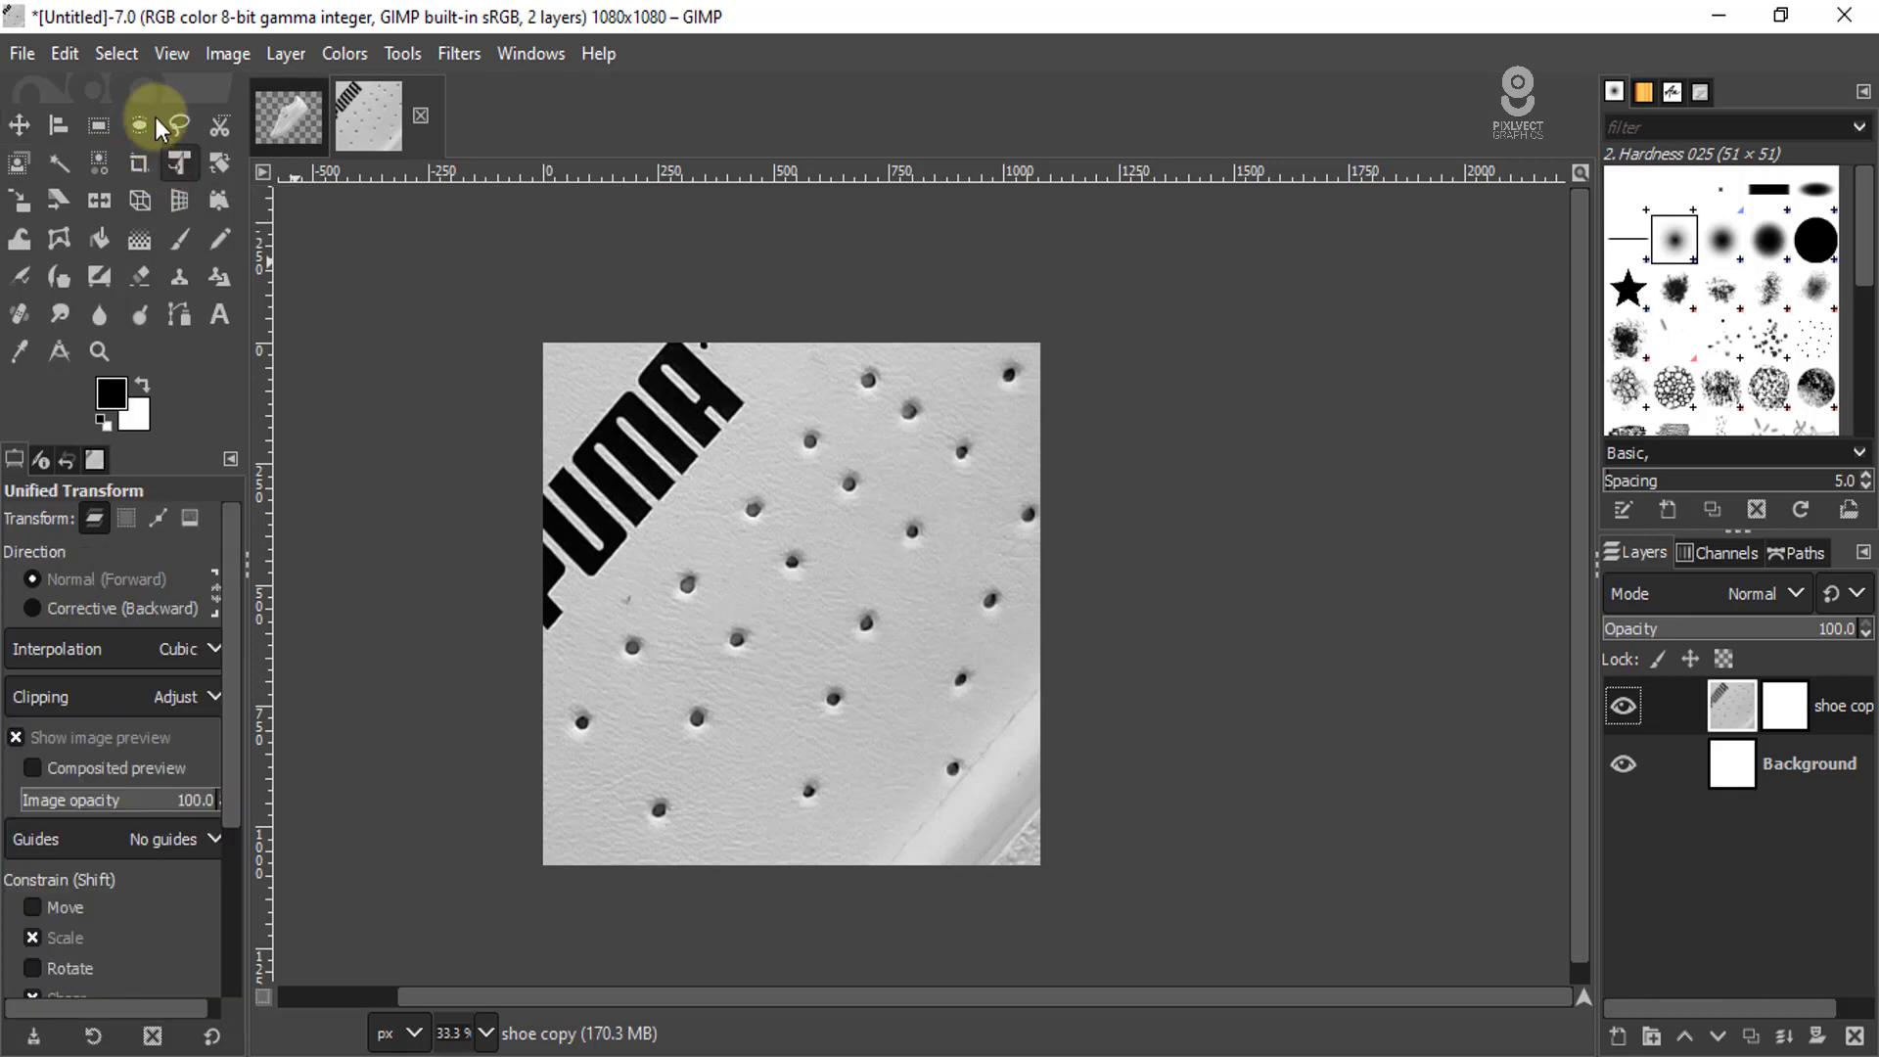
{"action": "left_click", "coordinate": [776, 604]}
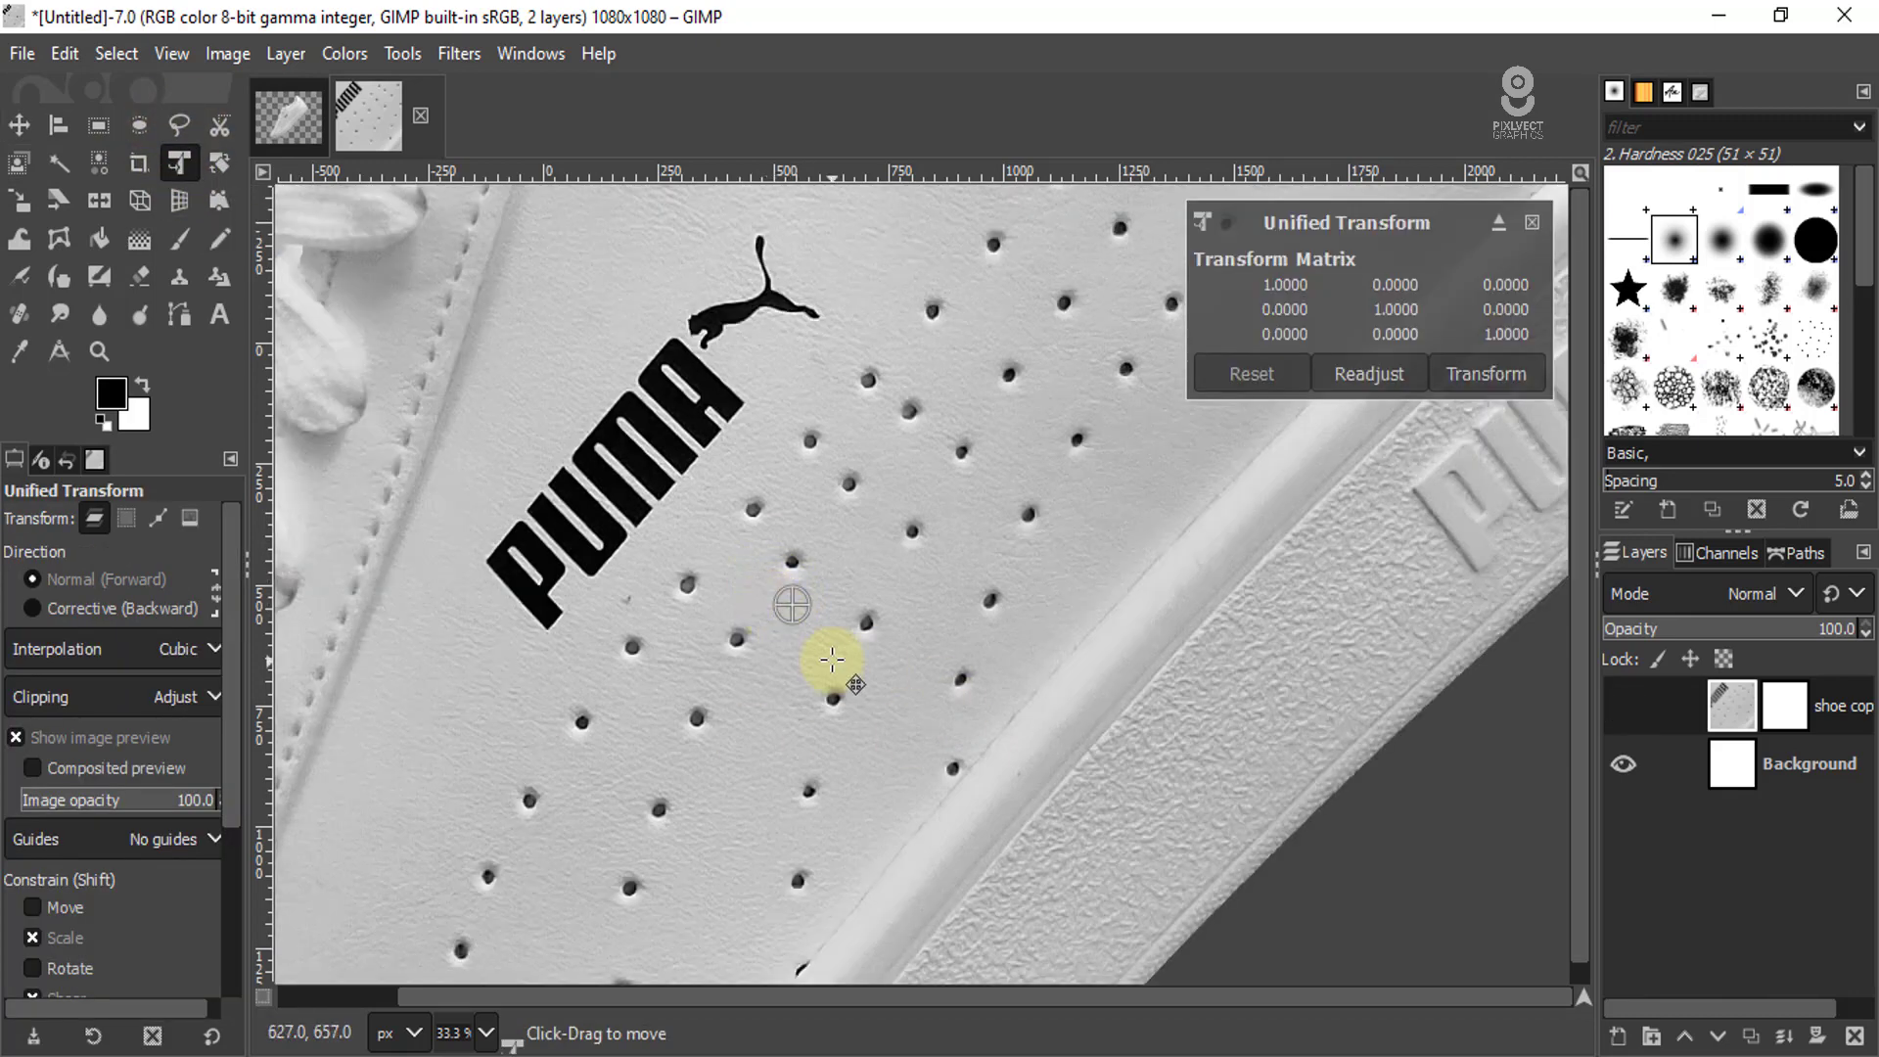
{"action": "left_click_drag", "start_coordinate": [775, 604], "coordinate": [804, 601]}
{"action": "scroll", "coordinate": [805, 601], "scroll_direction": "down", "scroll_amount": 2, "text": "ctrl"}
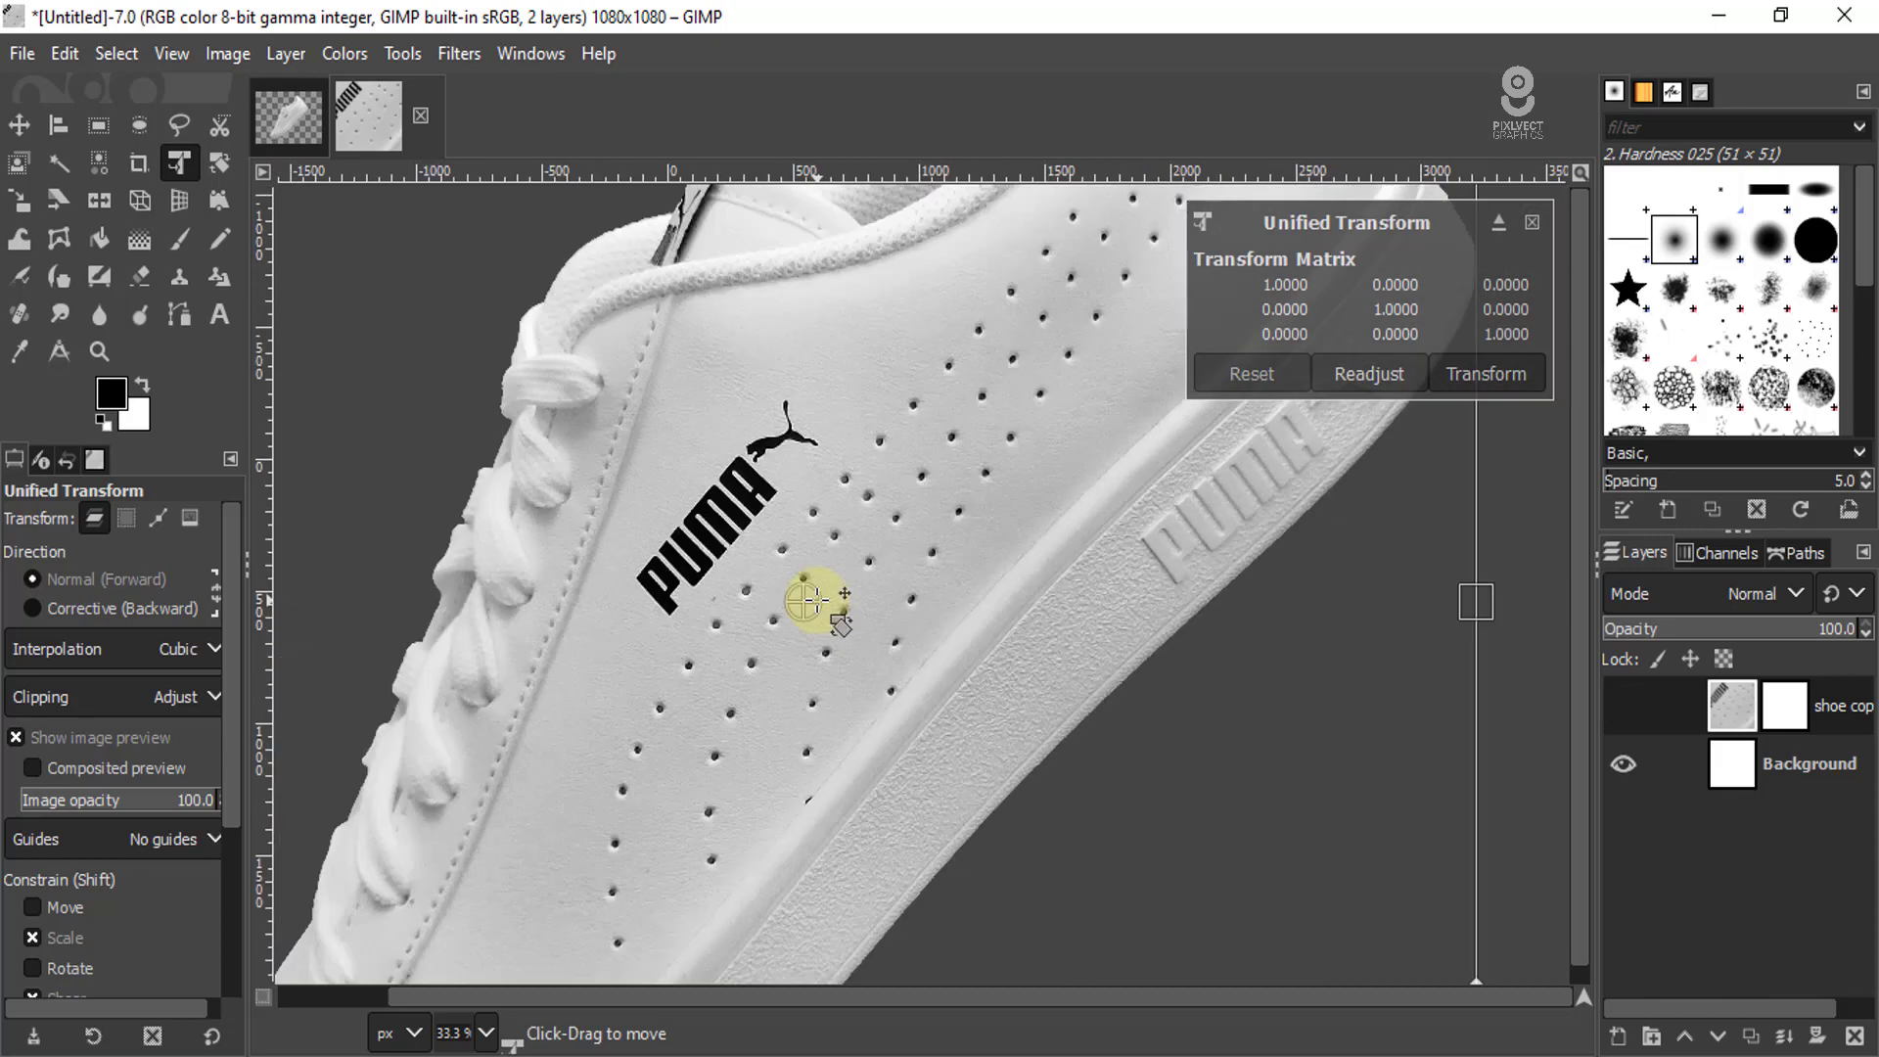
{"action": "scroll", "coordinate": [808, 601], "scroll_direction": "down", "scroll_amount": 1, "text": "ctrl"}
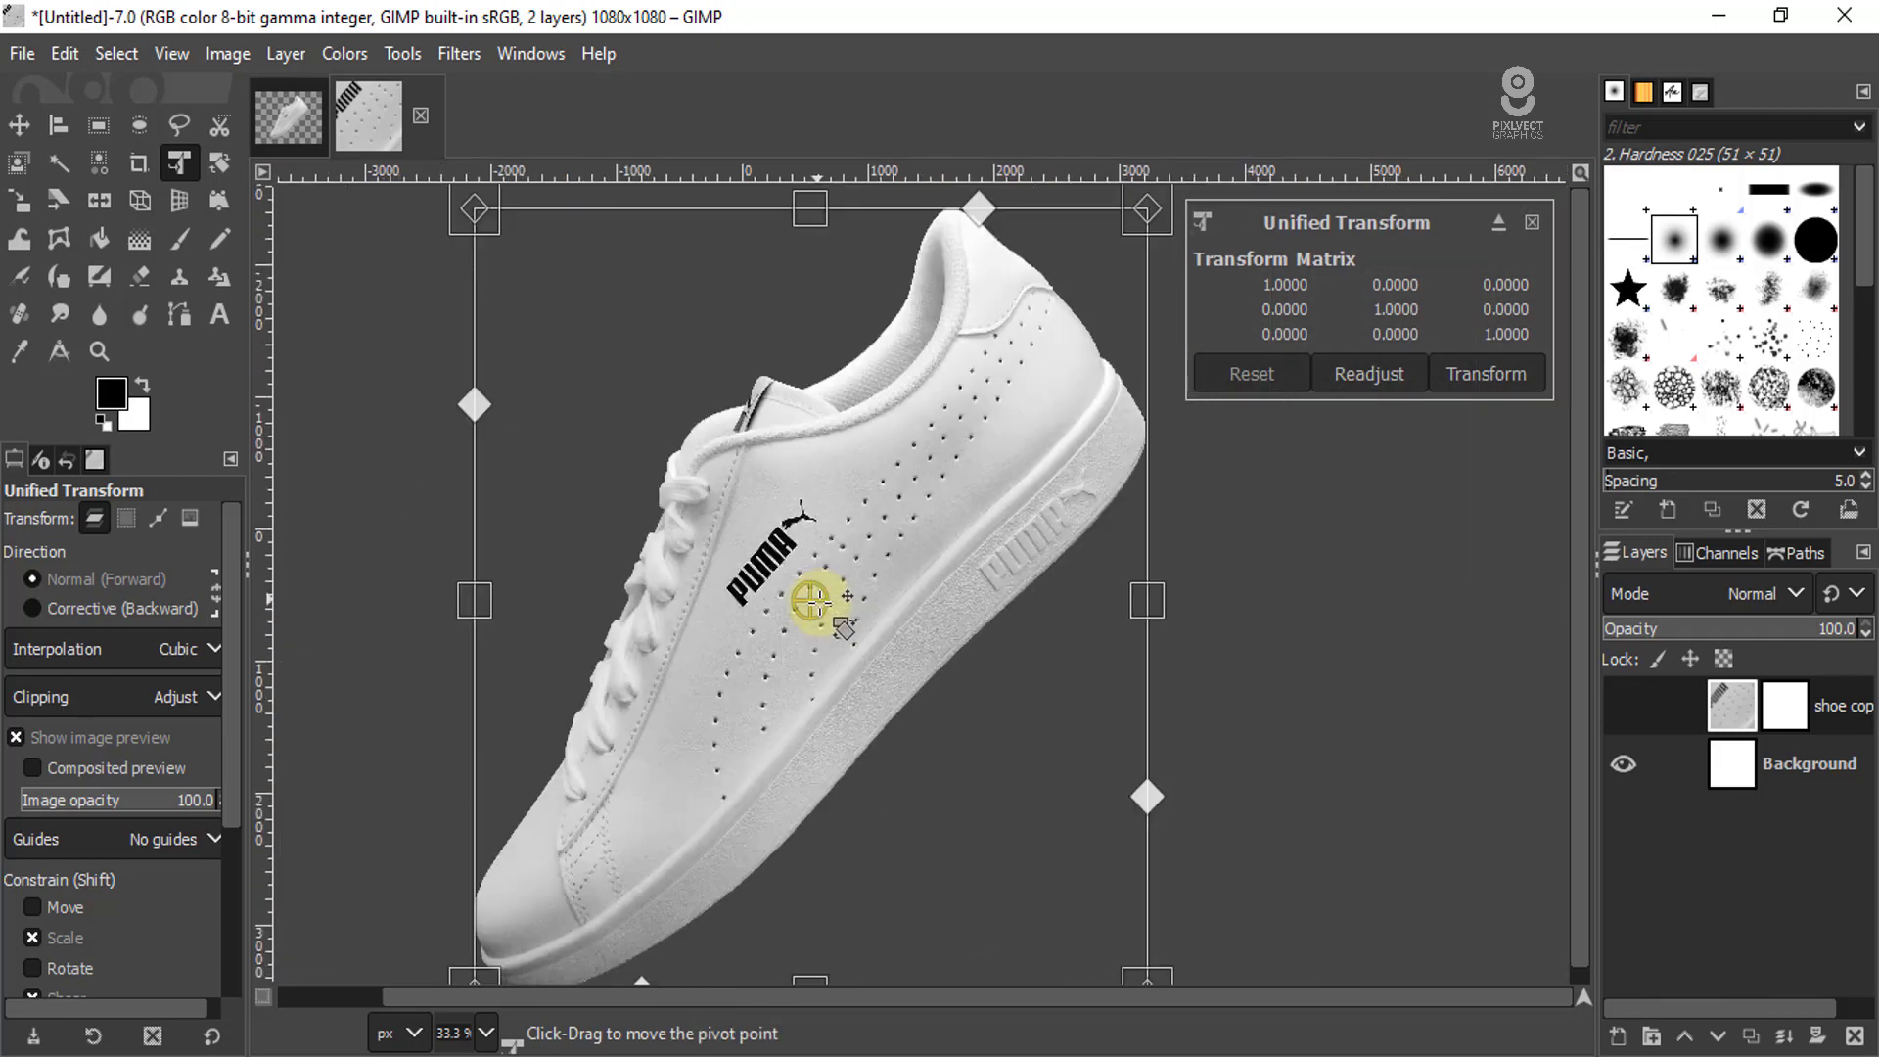
{"action": "scroll", "coordinate": [810, 601], "scroll_direction": "down", "scroll_amount": 1, "text": "ctrl"}
{"action": "scroll", "coordinate": [1047, 883], "scroll_direction": "down", "scroll_amount": 3, "text": "ctrl"}
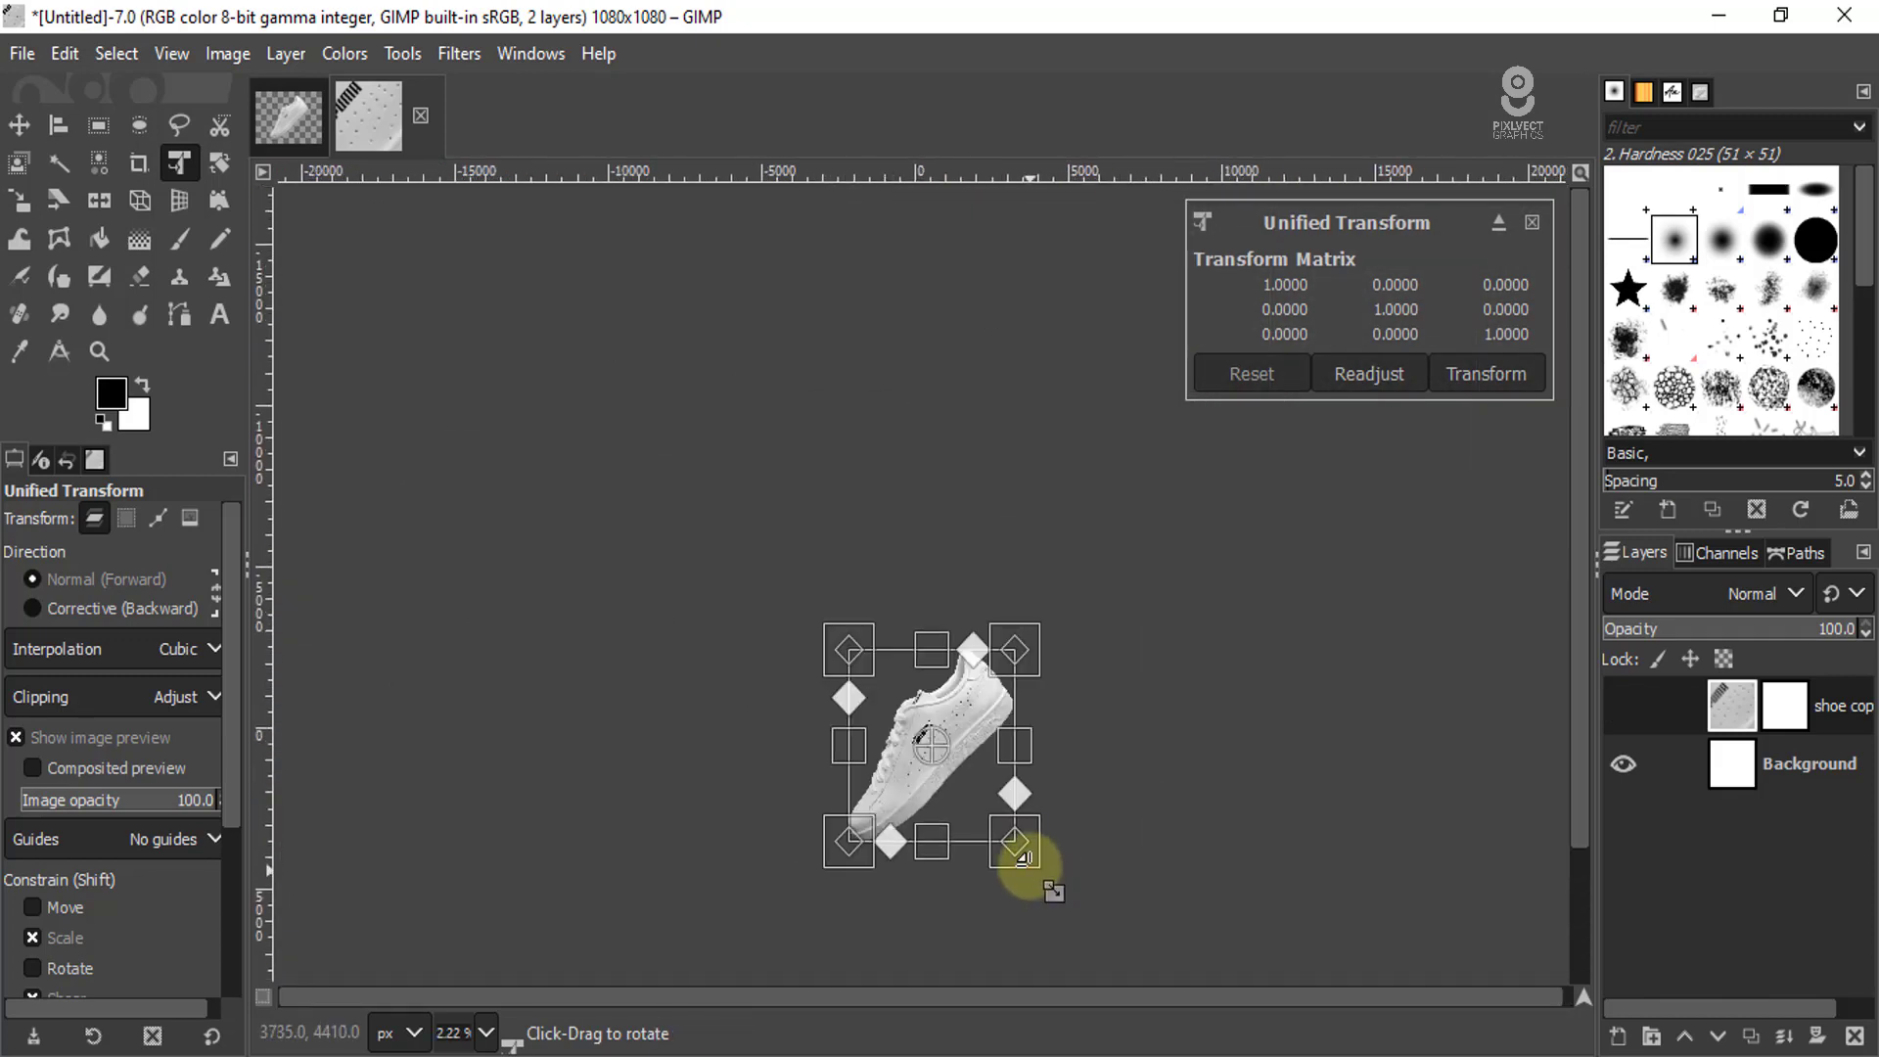
{"action": "scroll", "coordinate": [1023, 858], "scroll_direction": "up", "scroll_amount": 1, "text": "ctrl"}
- Scale the shoe down to fit inside the square and apply the transform
{"action": "left_click_drag", "start_coordinate": [1013, 849], "coordinate": [818, 671]}
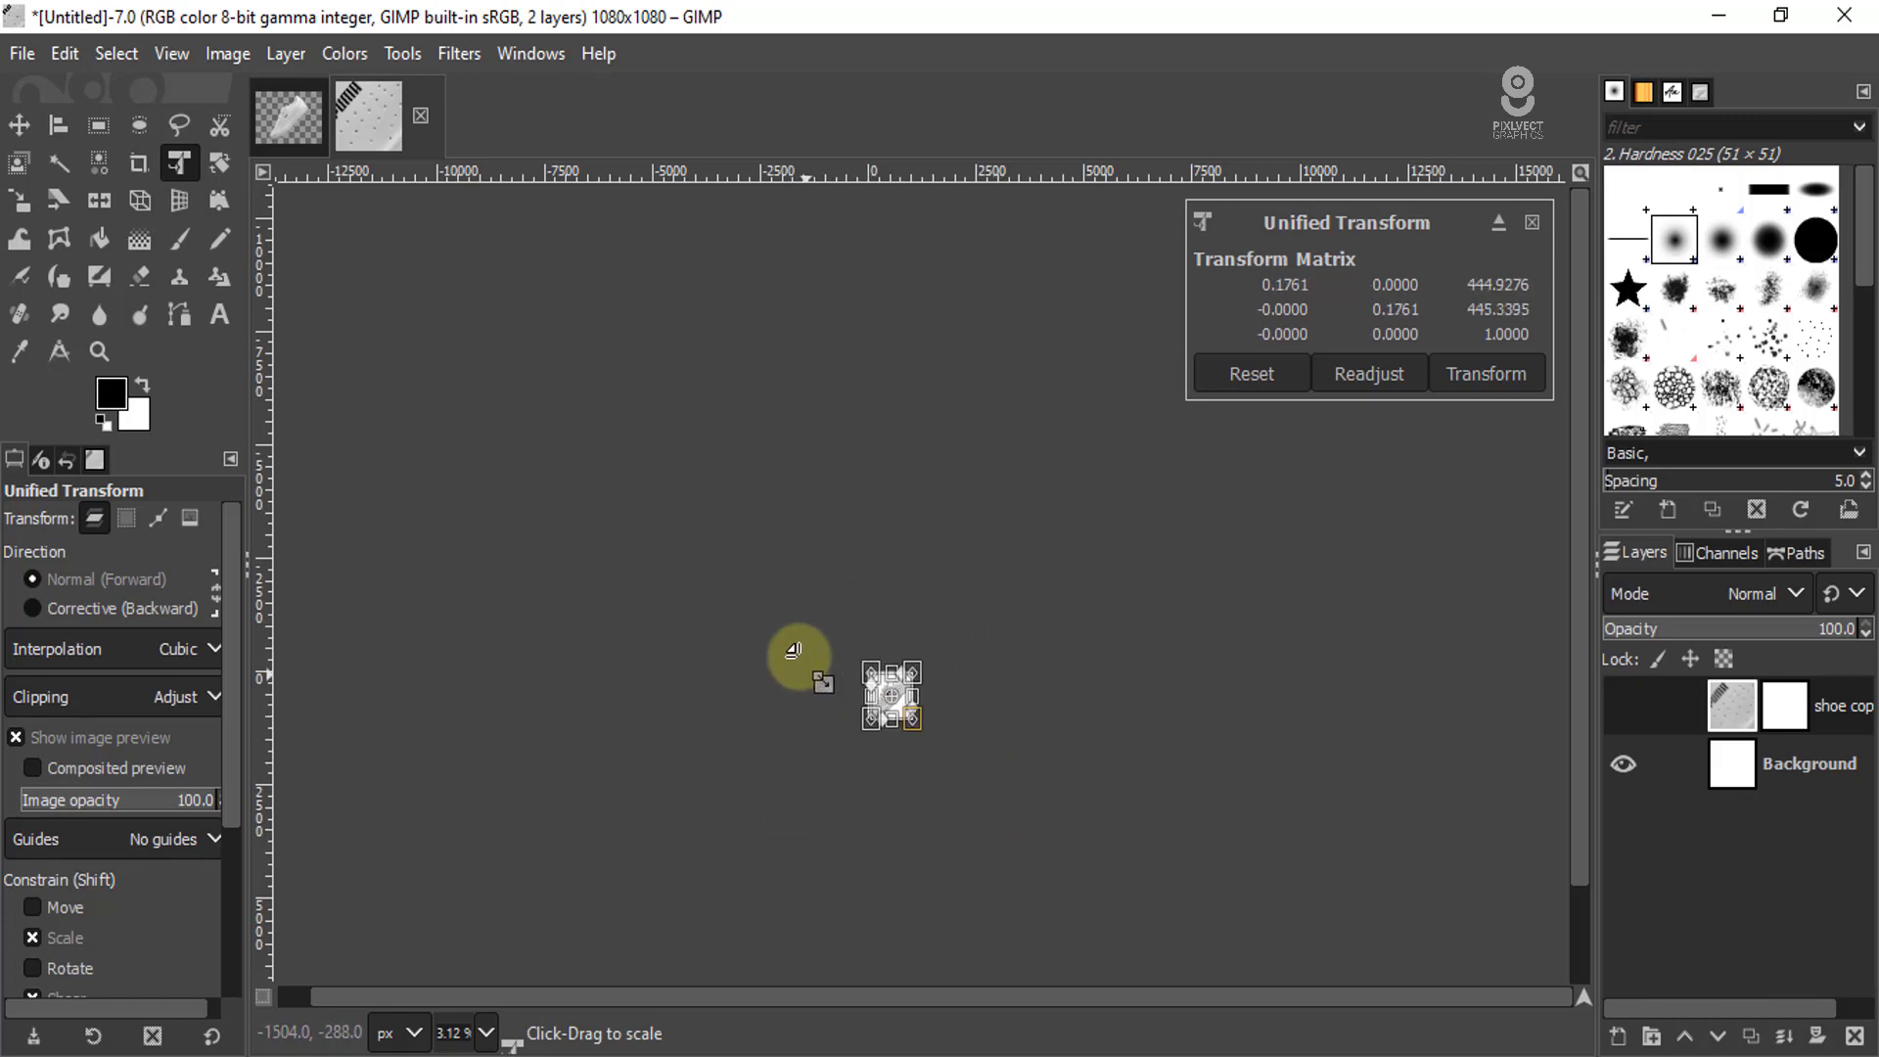
{"action": "left_click_drag", "start_coordinate": [819, 671], "coordinate": [914, 730]}
{"action": "scroll", "coordinate": [914, 731], "scroll_direction": "up", "scroll_amount": 3, "text": "ctrl"}
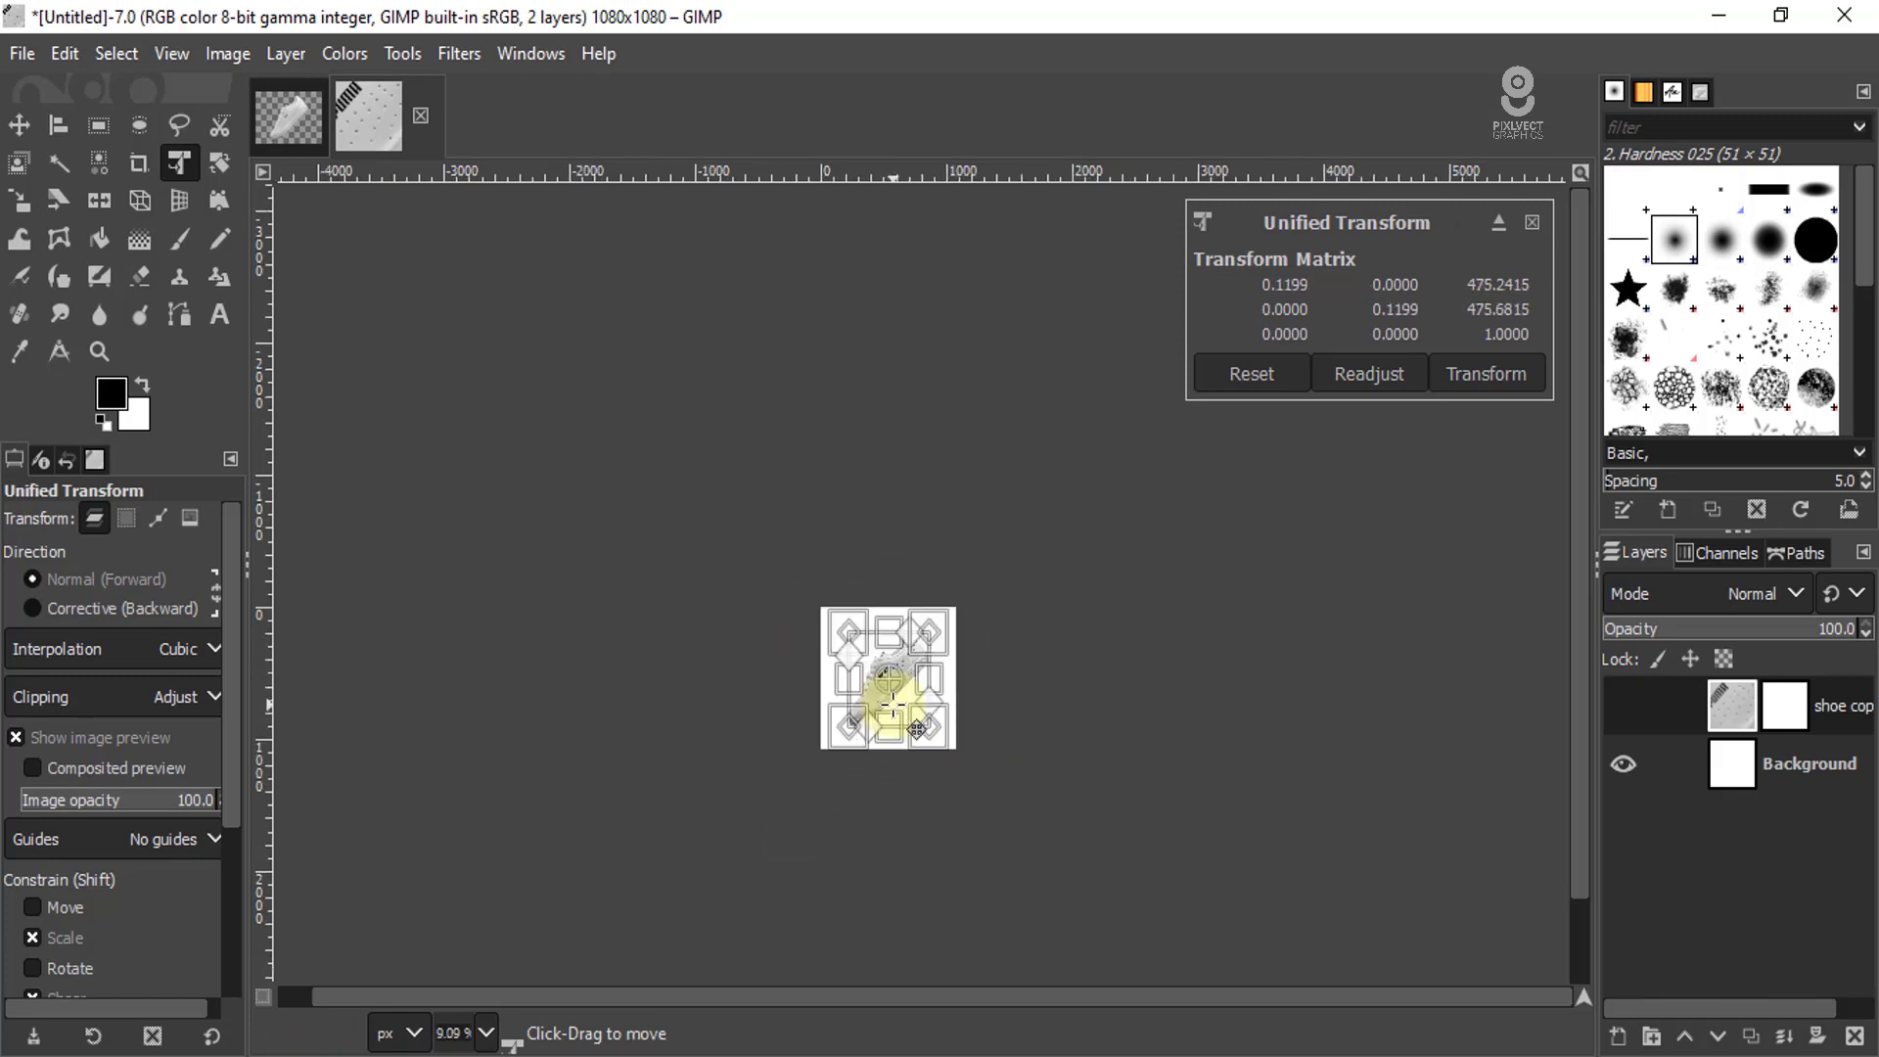
{"action": "scroll", "coordinate": [901, 685], "scroll_direction": "up", "scroll_amount": 3, "text": "ctrl"}
{"action": "scroll", "coordinate": [895, 657], "scroll_direction": "up", "scroll_amount": 3, "text": "ctrl"}
{"action": "scroll", "coordinate": [895, 657], "scroll_direction": "down", "scroll_amount": 2, "text": "ctrl"}
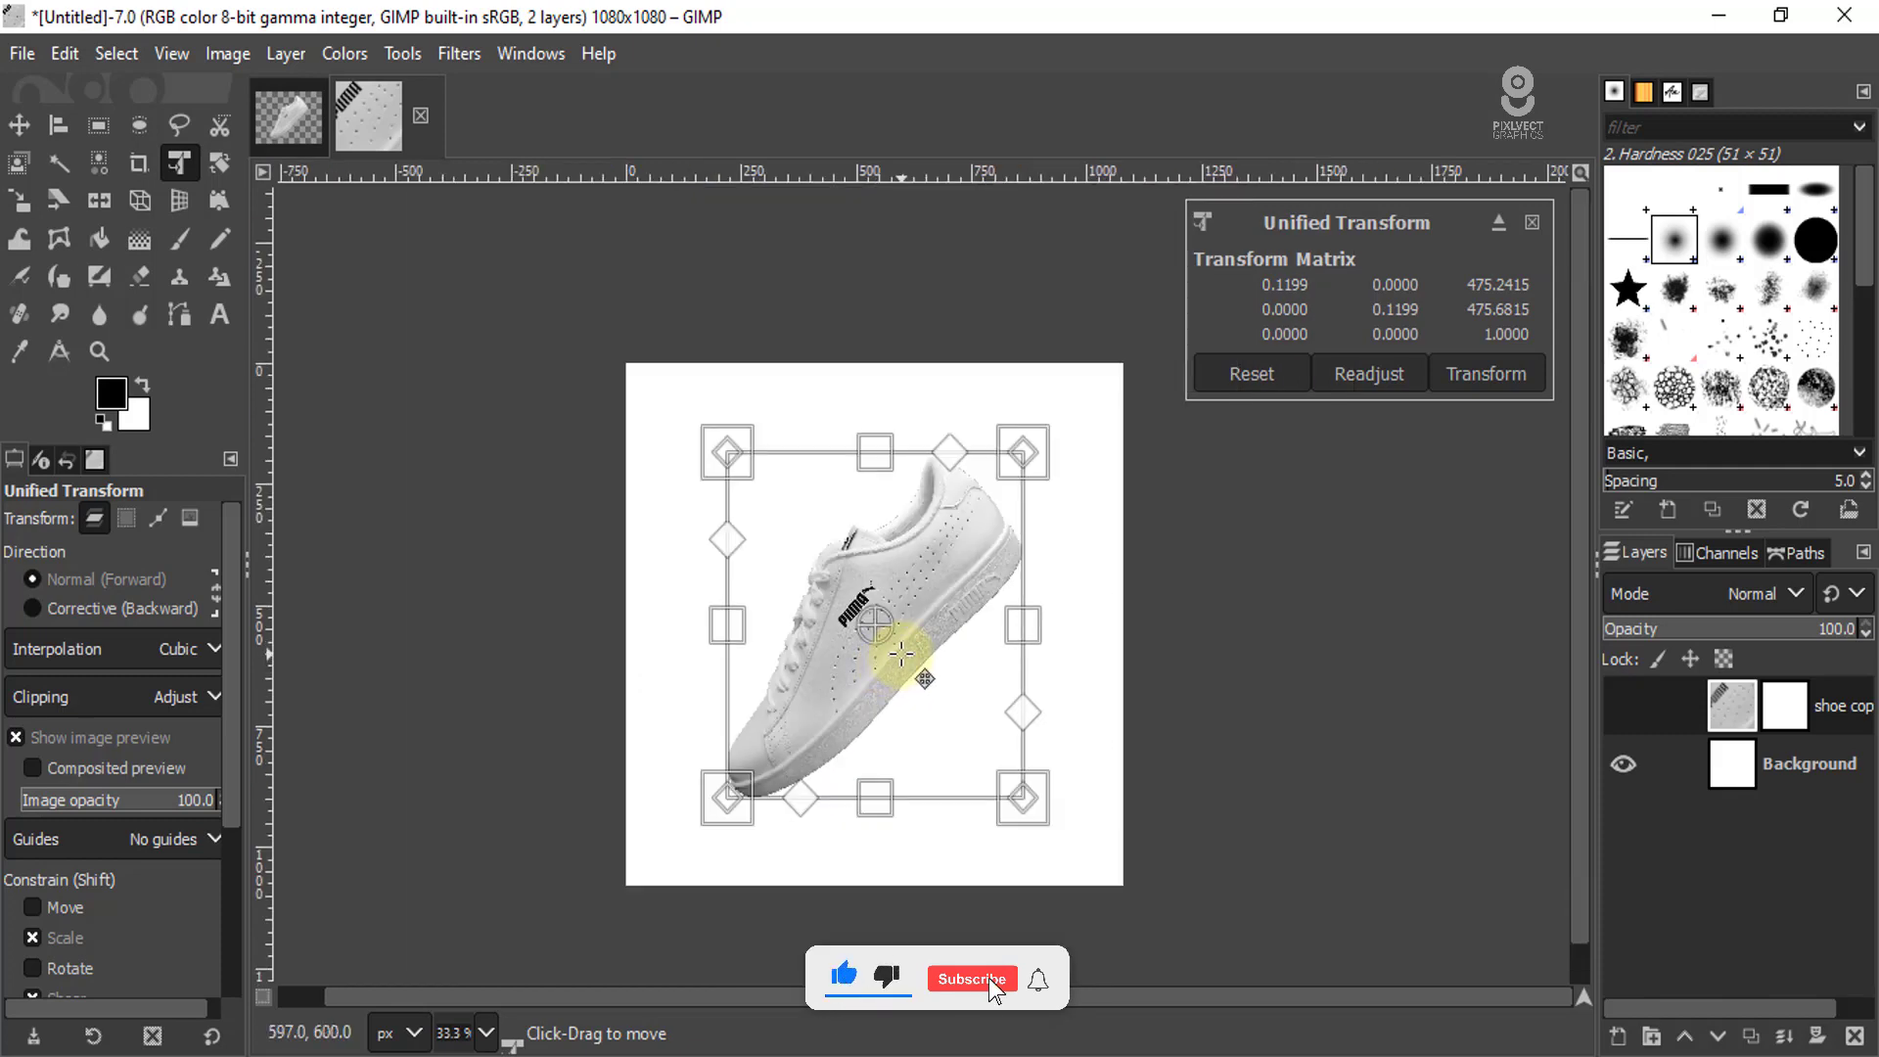
{"action": "left_click", "coordinate": [1492, 372]}
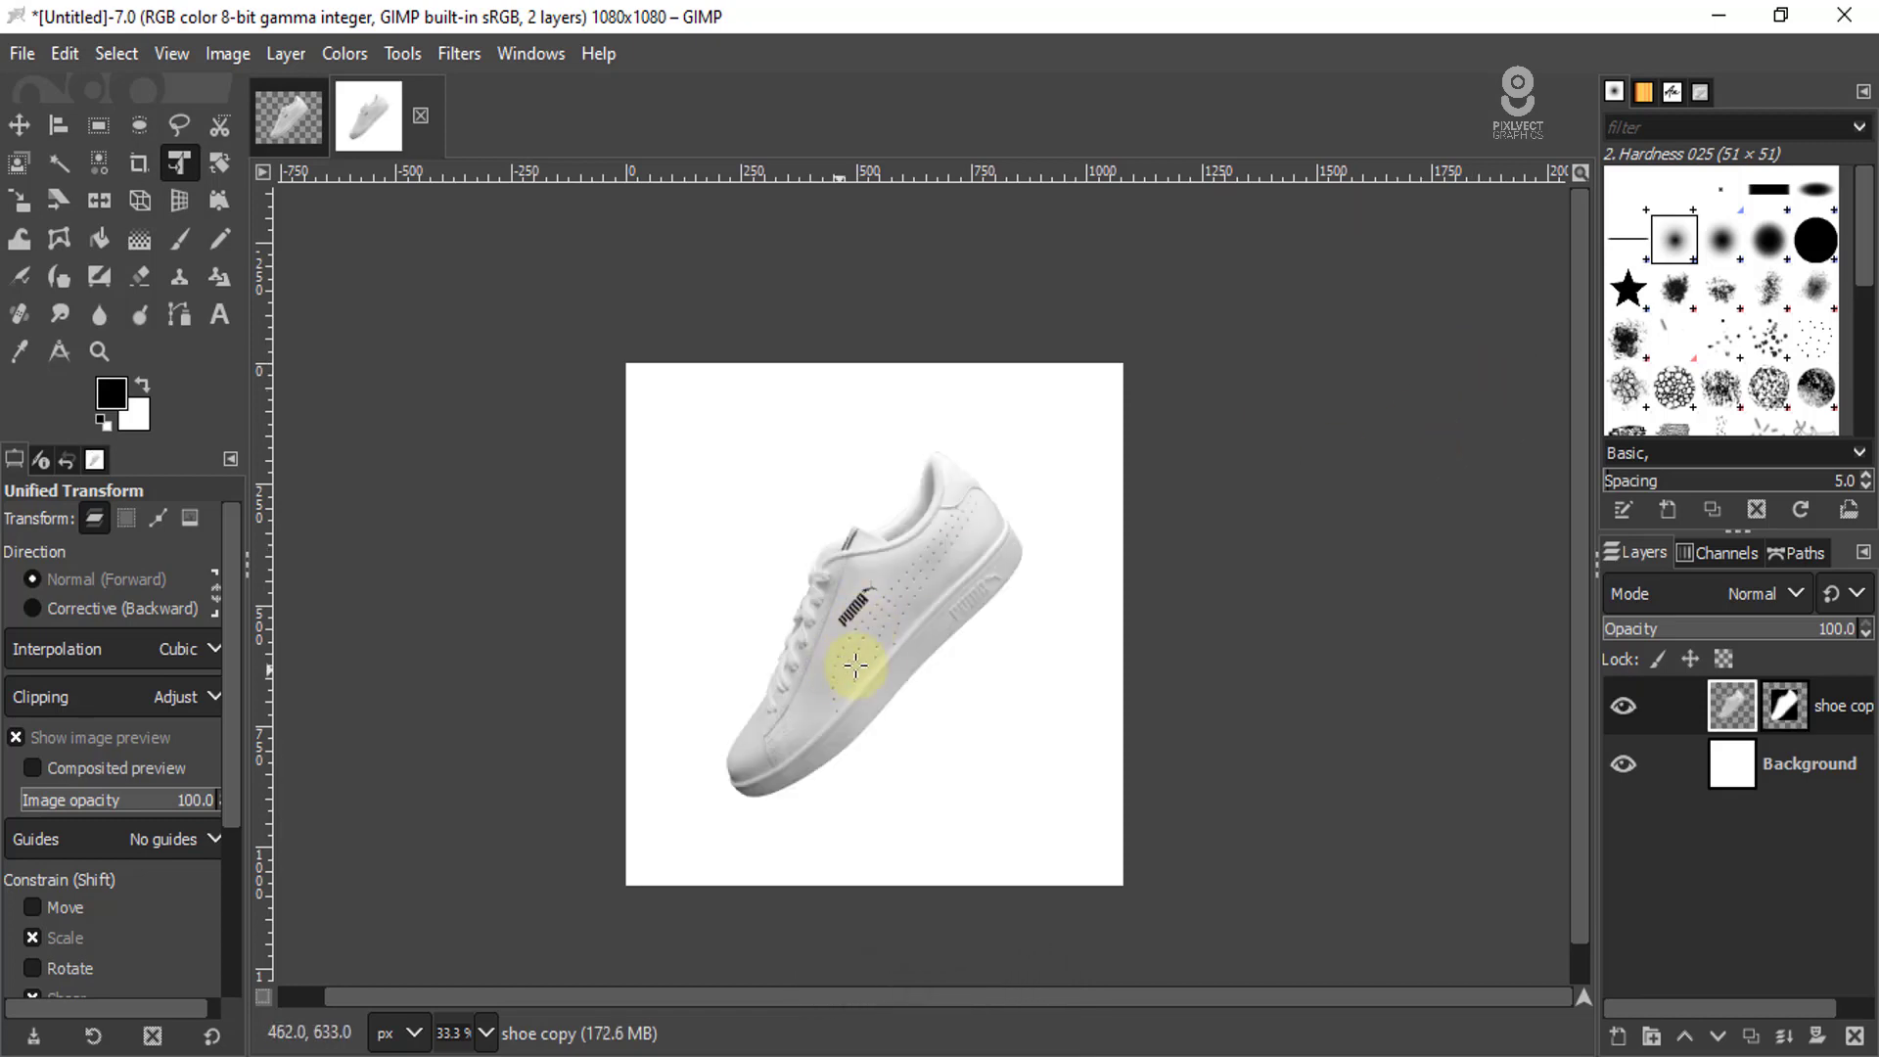
{"action": "scroll", "coordinate": [867, 654], "scroll_direction": "up", "scroll_amount": 4}
{"action": "scroll", "coordinate": [872, 650], "scroll_direction": "down", "scroll_amount": 4}
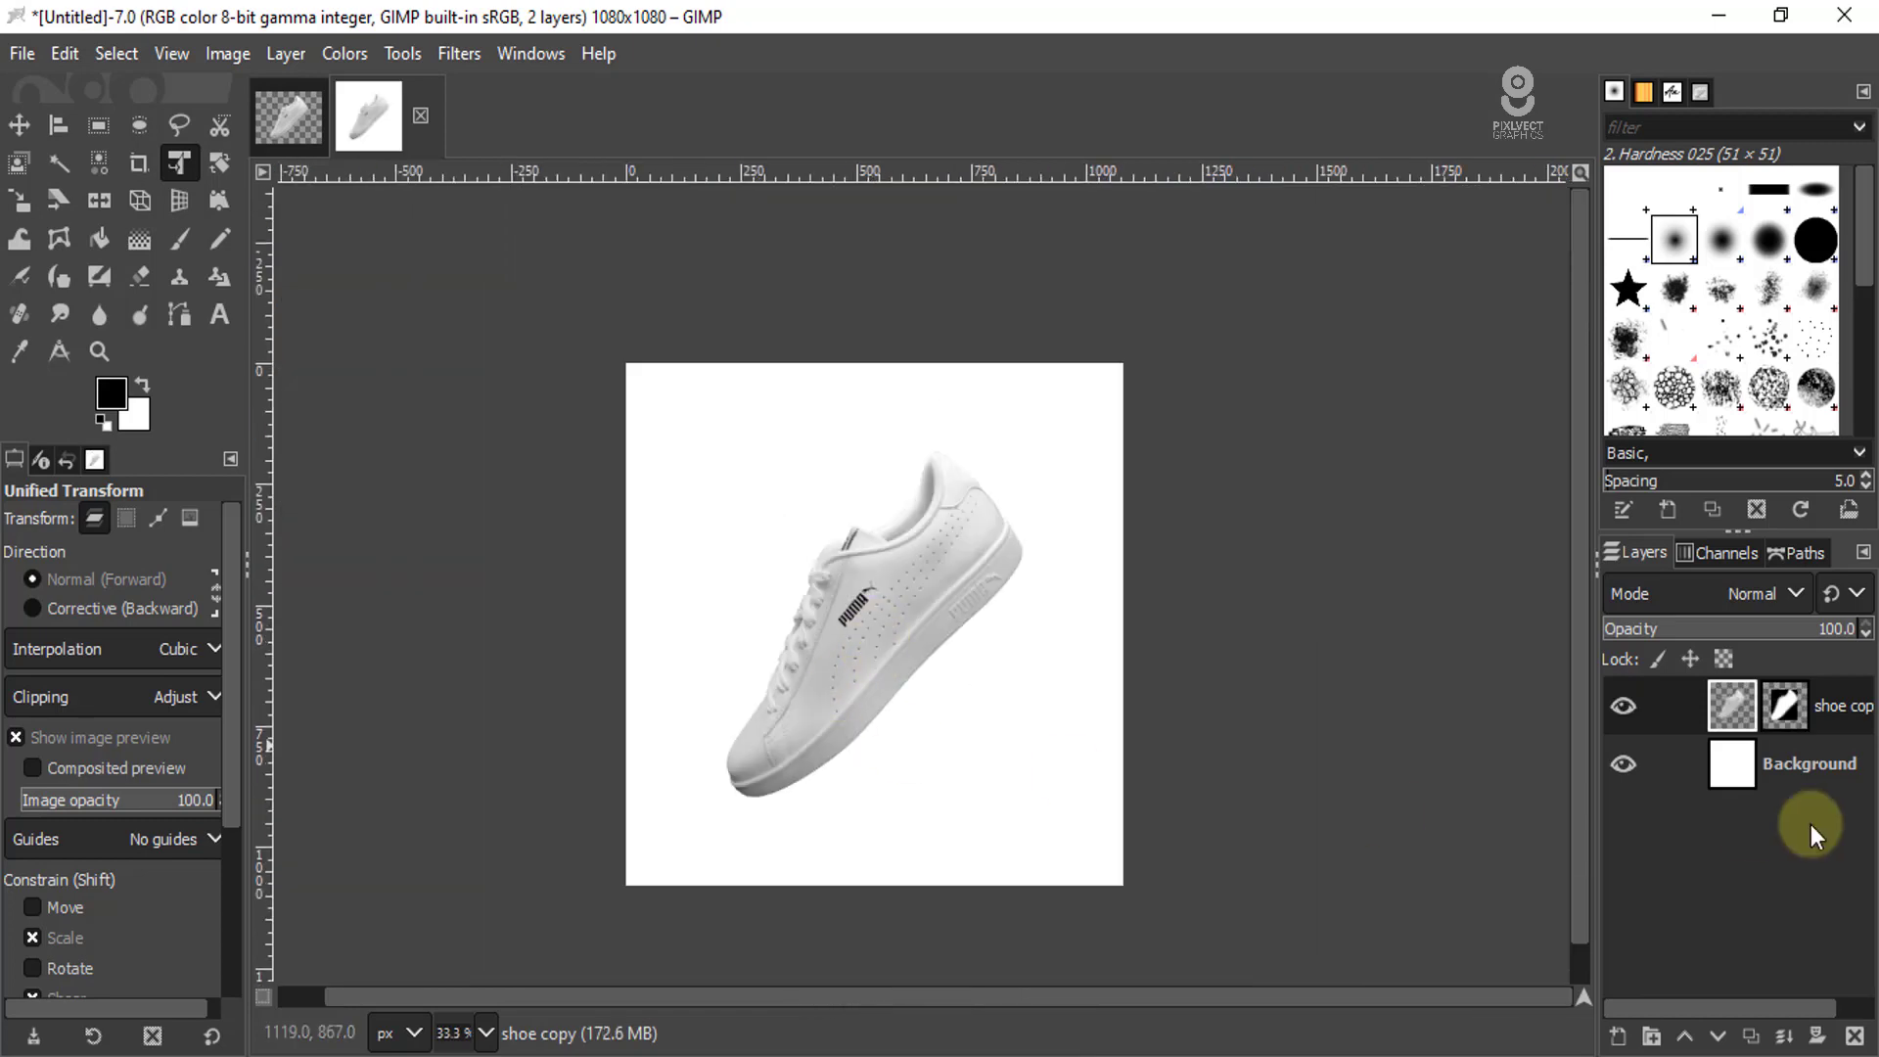
- Fill the Background layer with a grey foreground colour
{"action": "left_click", "coordinate": [1744, 767]}
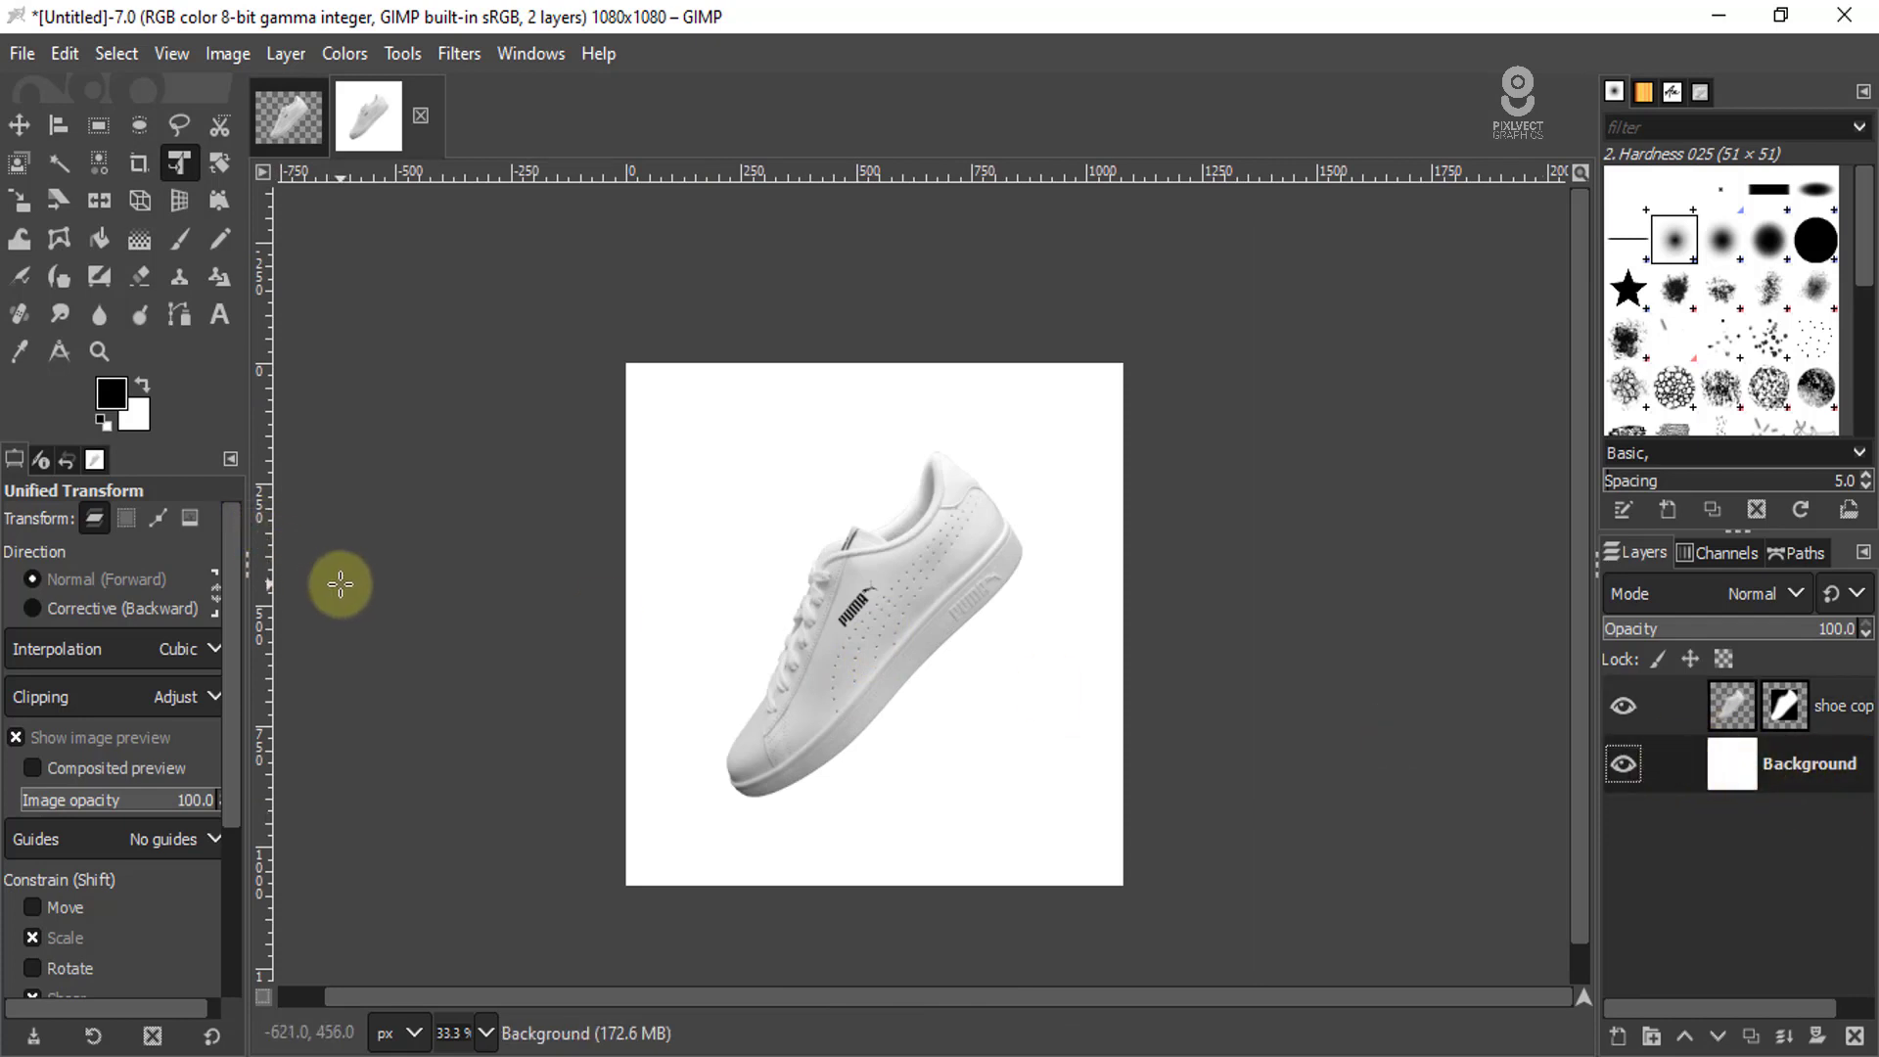
{"action": "left_click", "coordinate": [114, 395]}
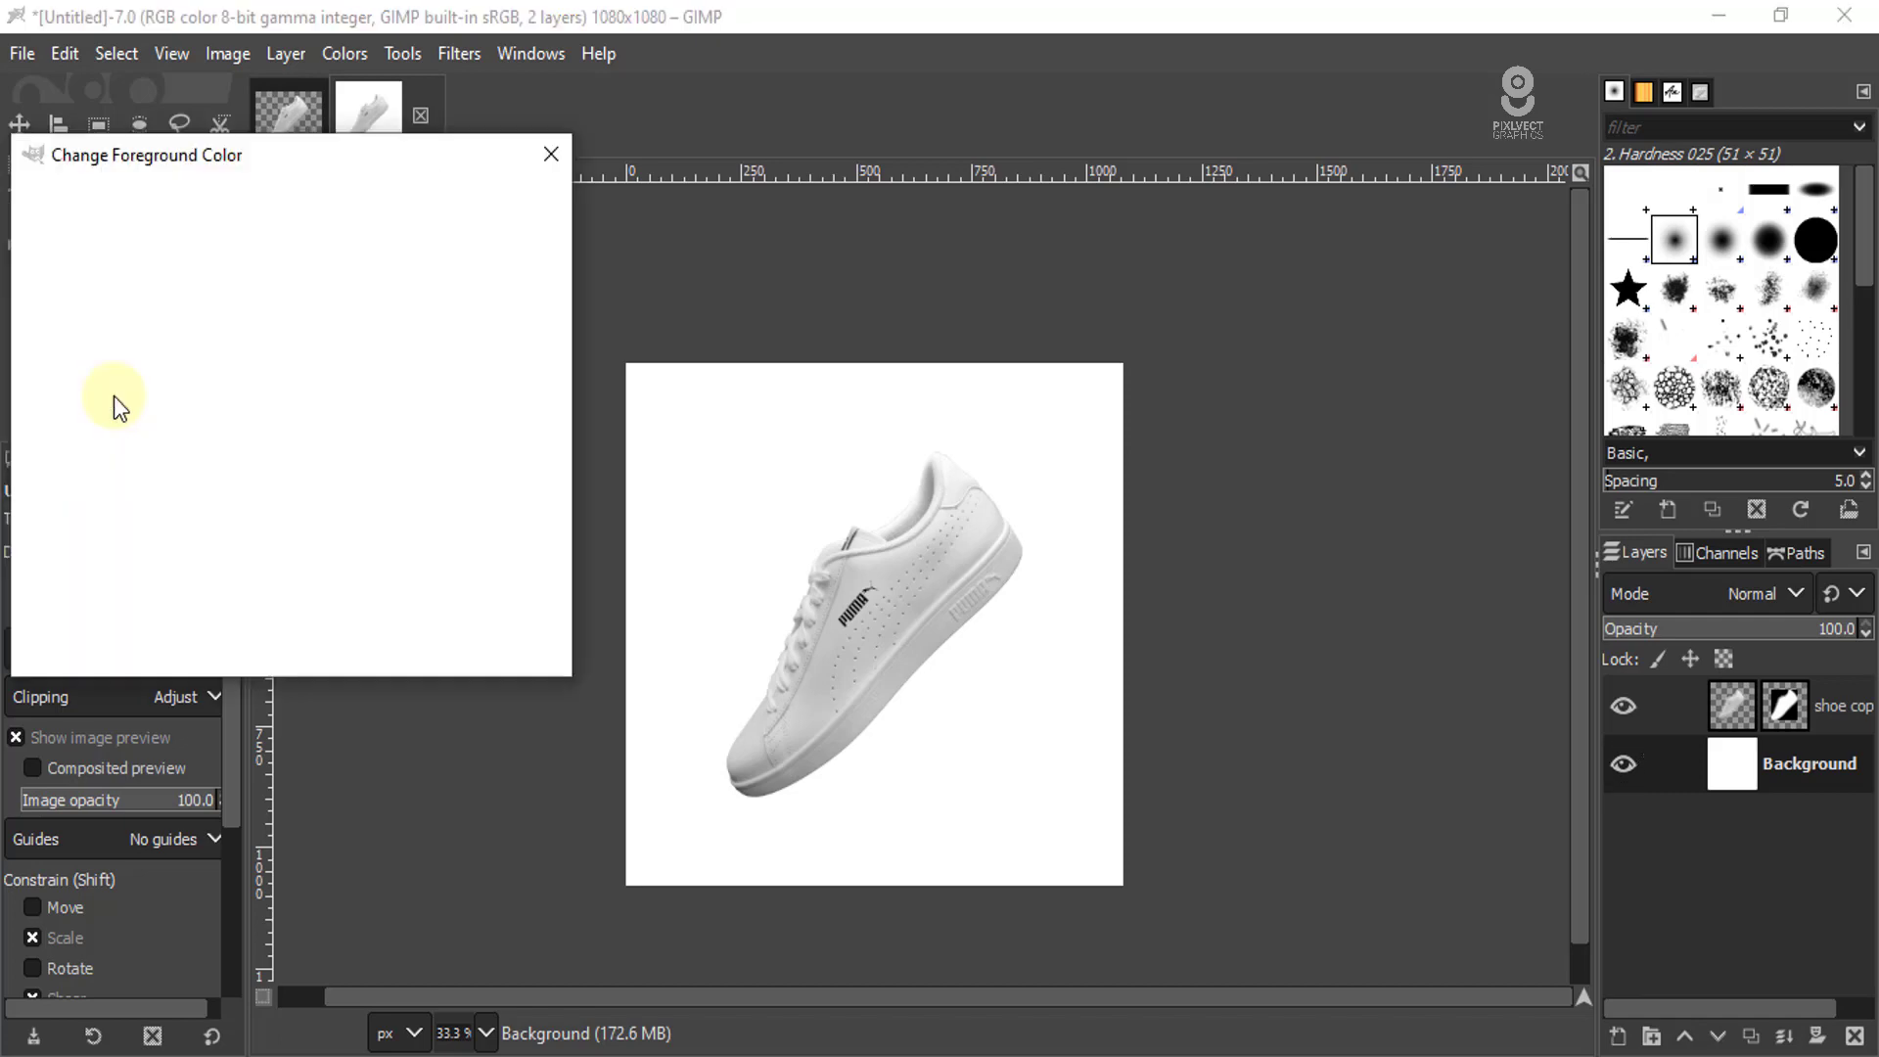
{"action": "left_click_drag", "start_coordinate": [166, 146], "coordinate": [1313, 213]}
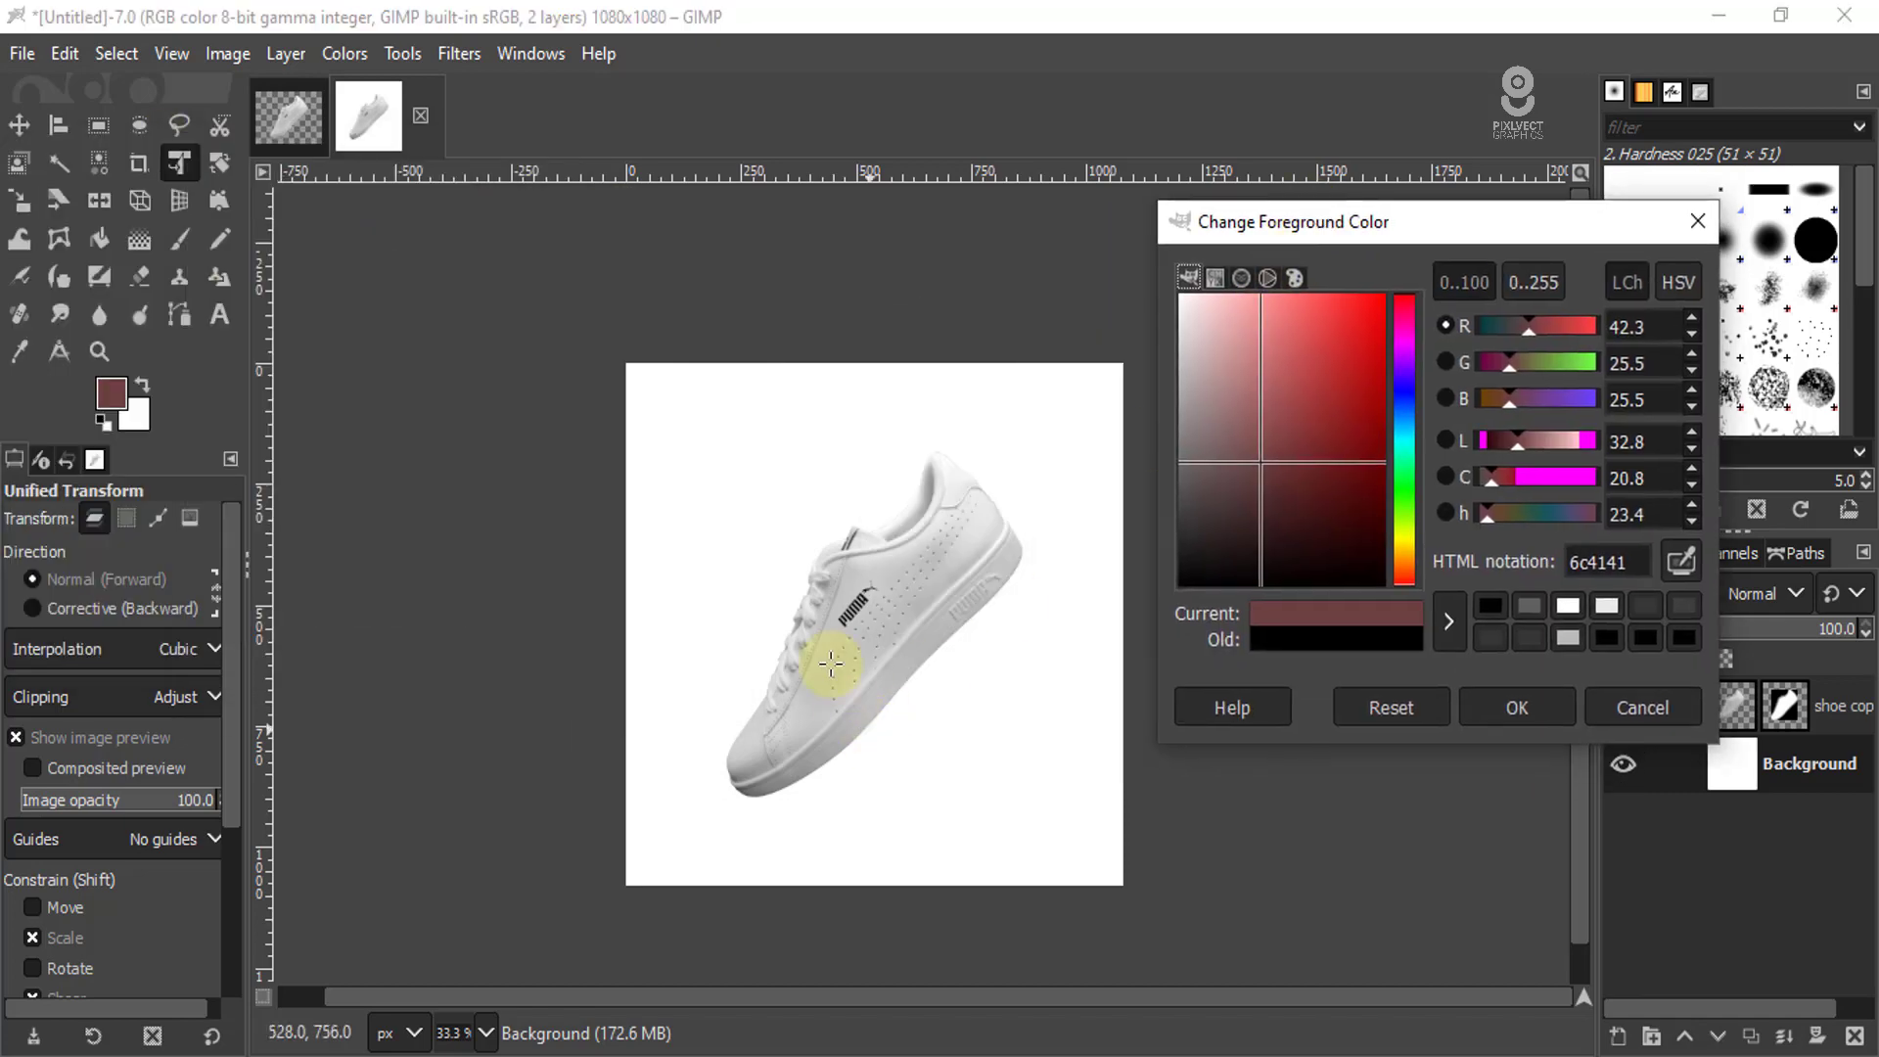
{"action": "scroll", "coordinate": [918, 634], "scroll_direction": "up", "scroll_amount": 2}
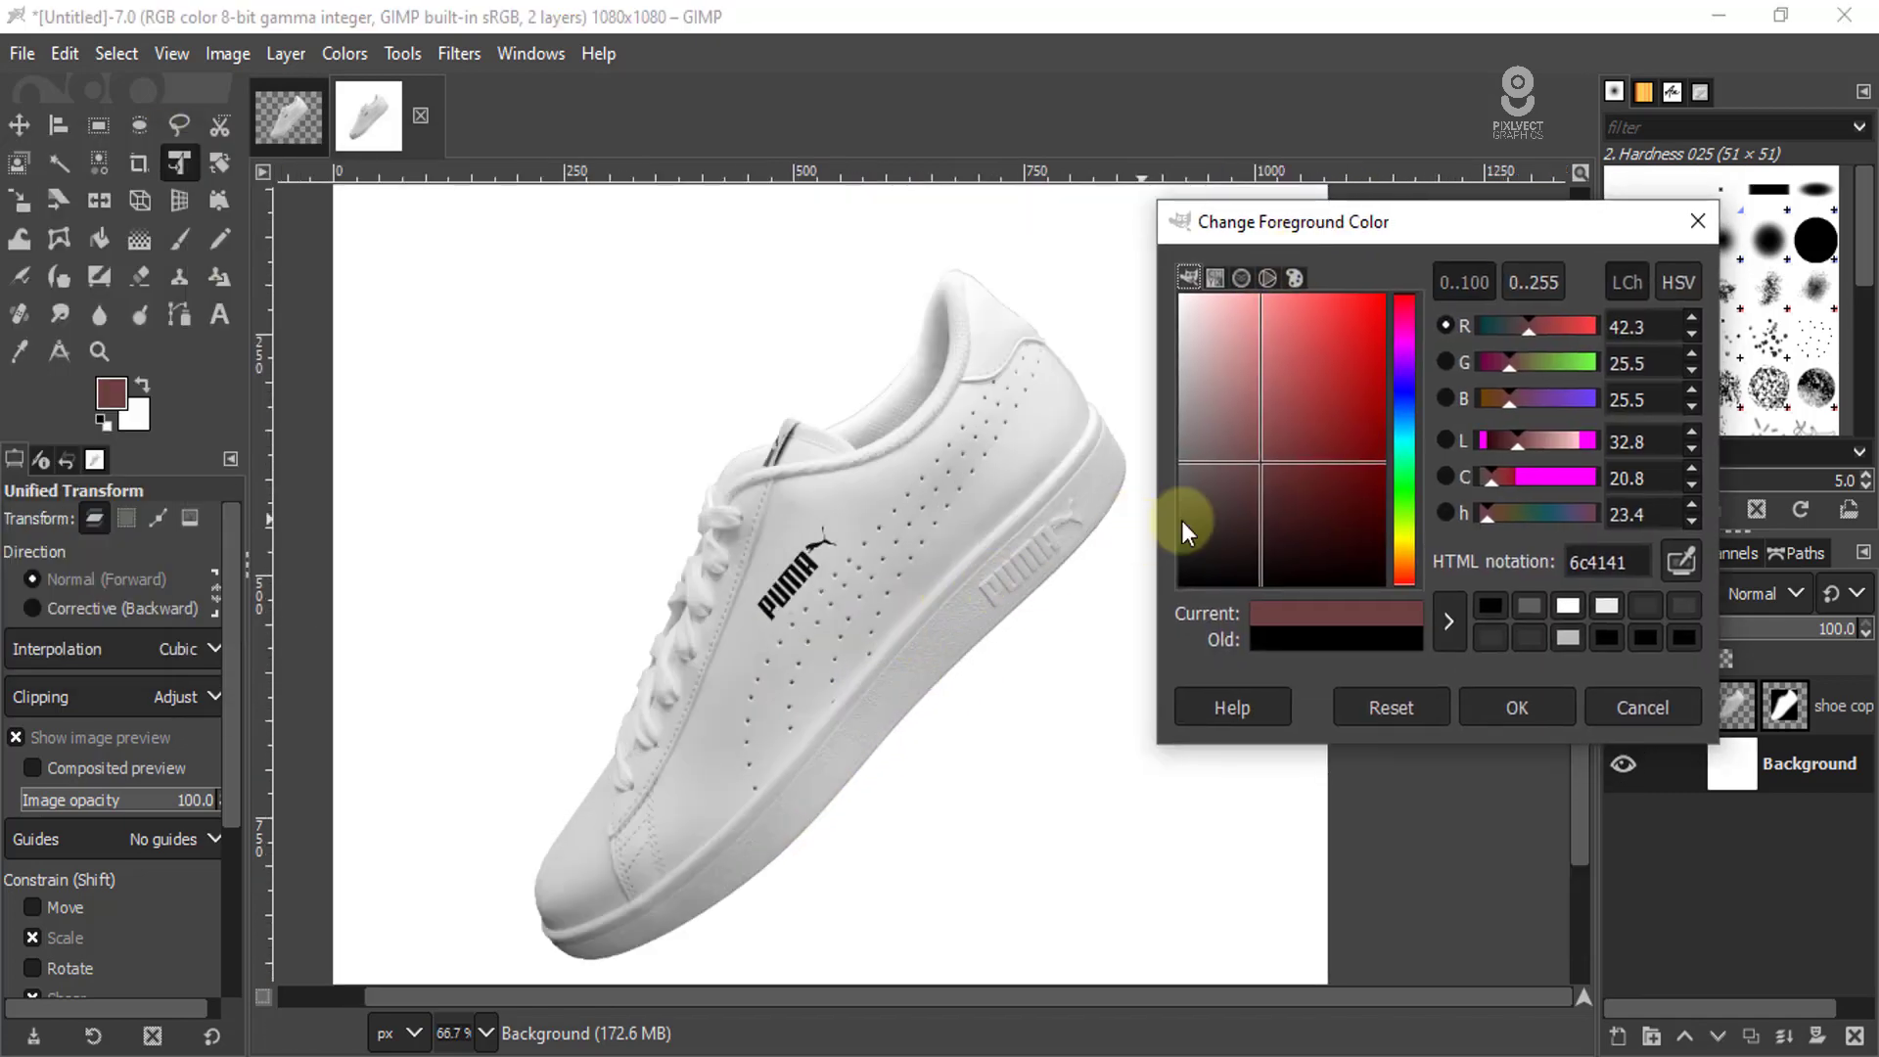
{"action": "left_click_drag", "start_coordinate": [1201, 474], "coordinate": [1167, 444]}
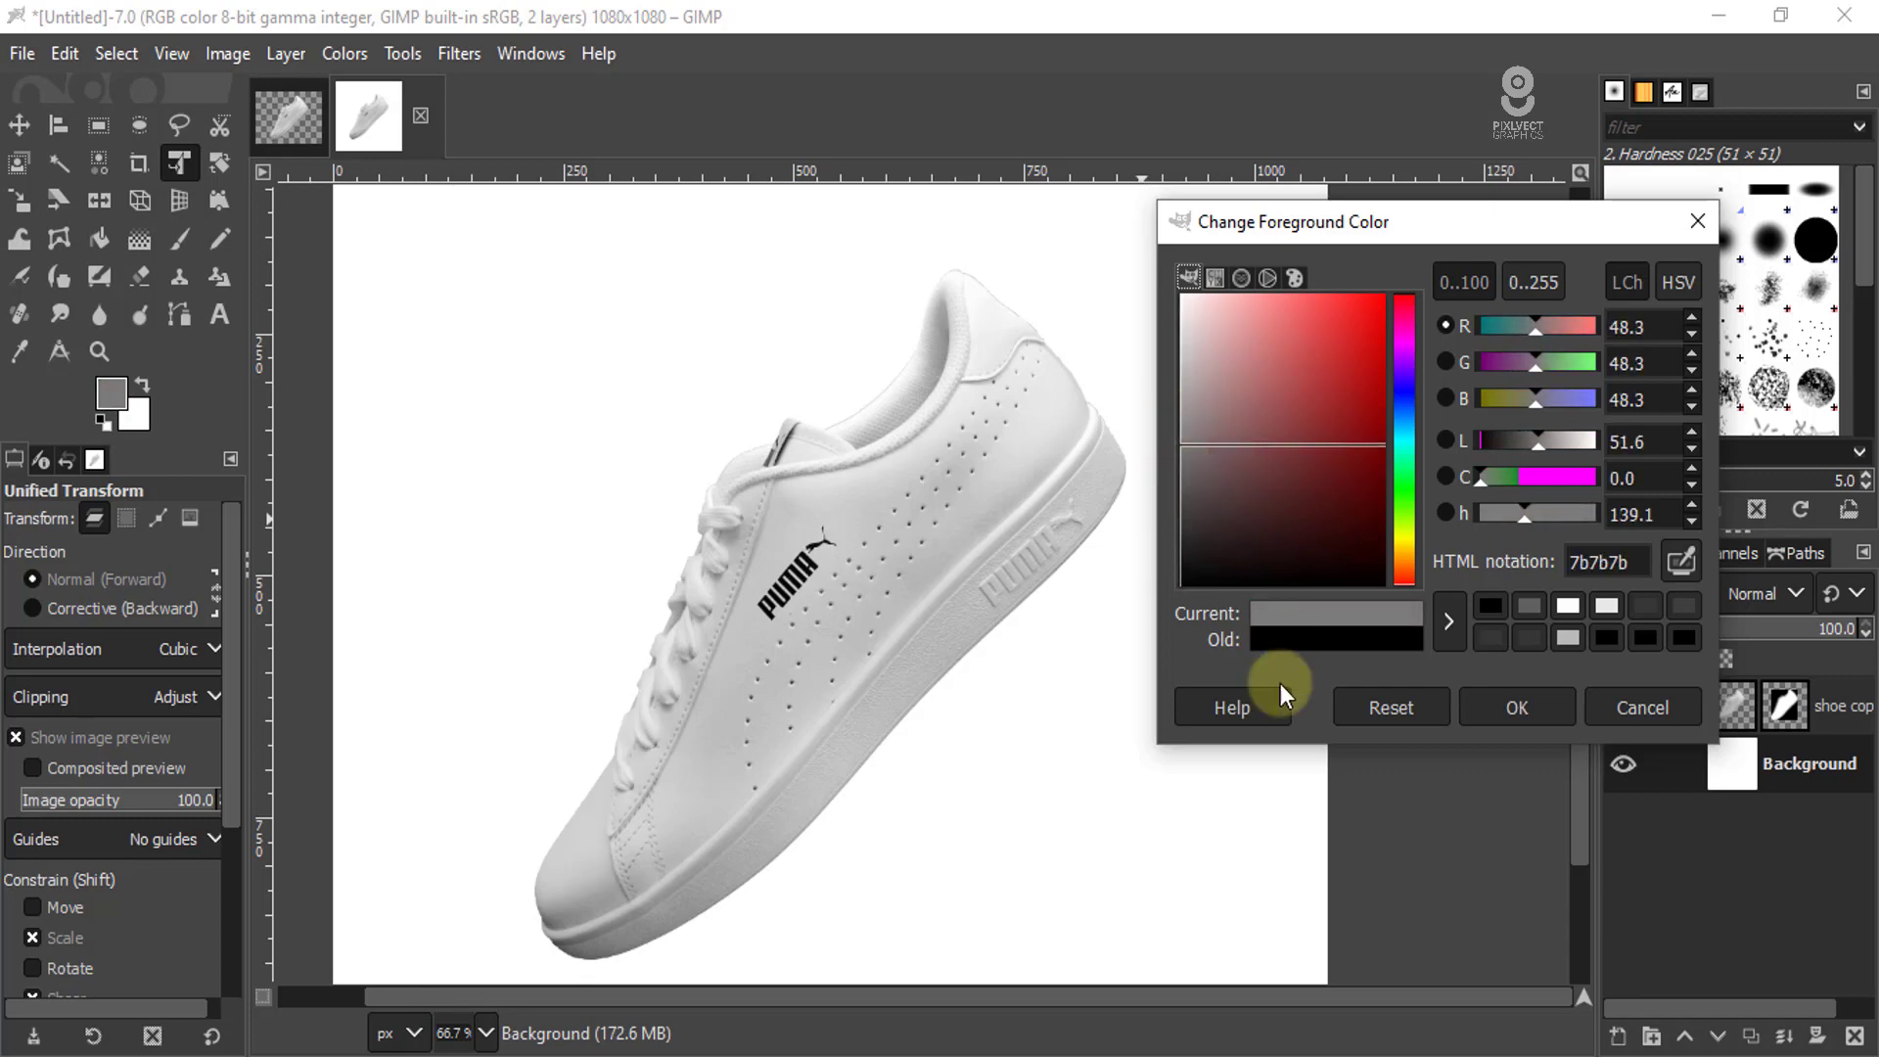
{"action": "left_click", "coordinate": [1517, 708]}
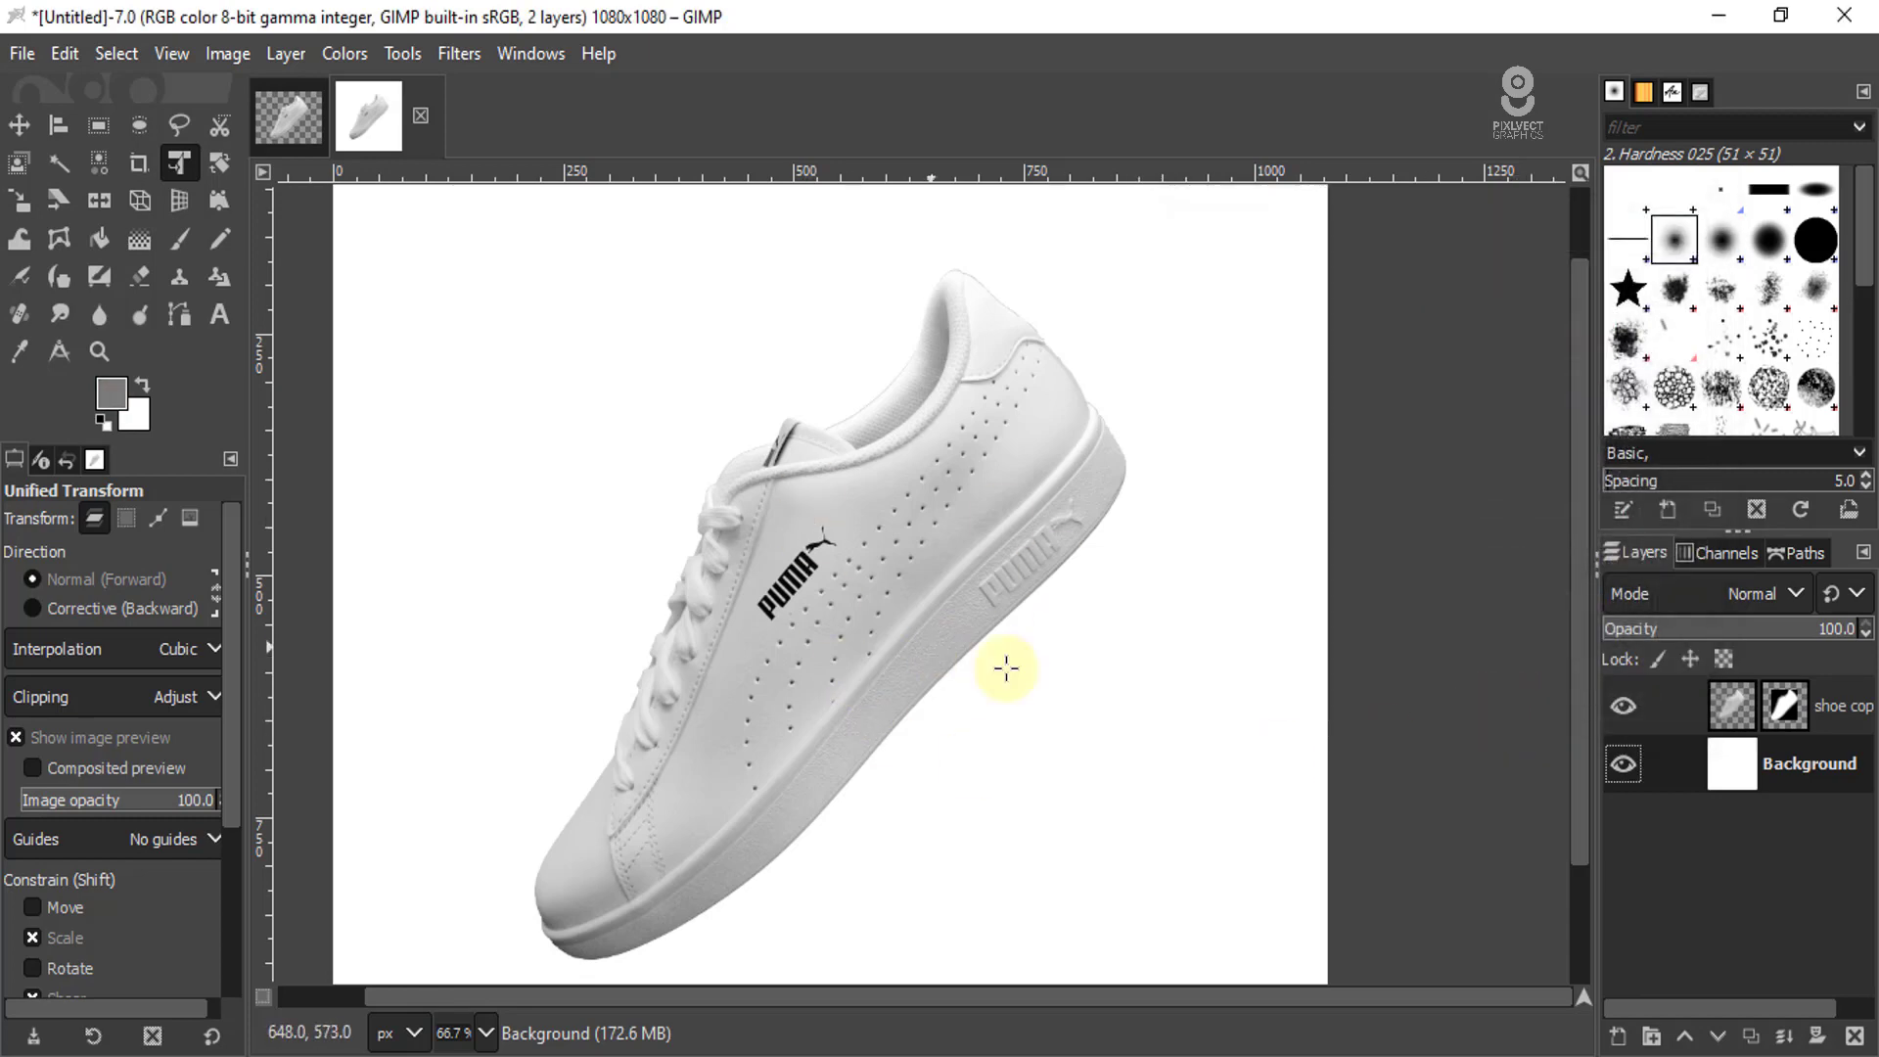
{"action": "scroll", "coordinate": [882, 684], "scroll_direction": "down", "scroll_amount": 1}
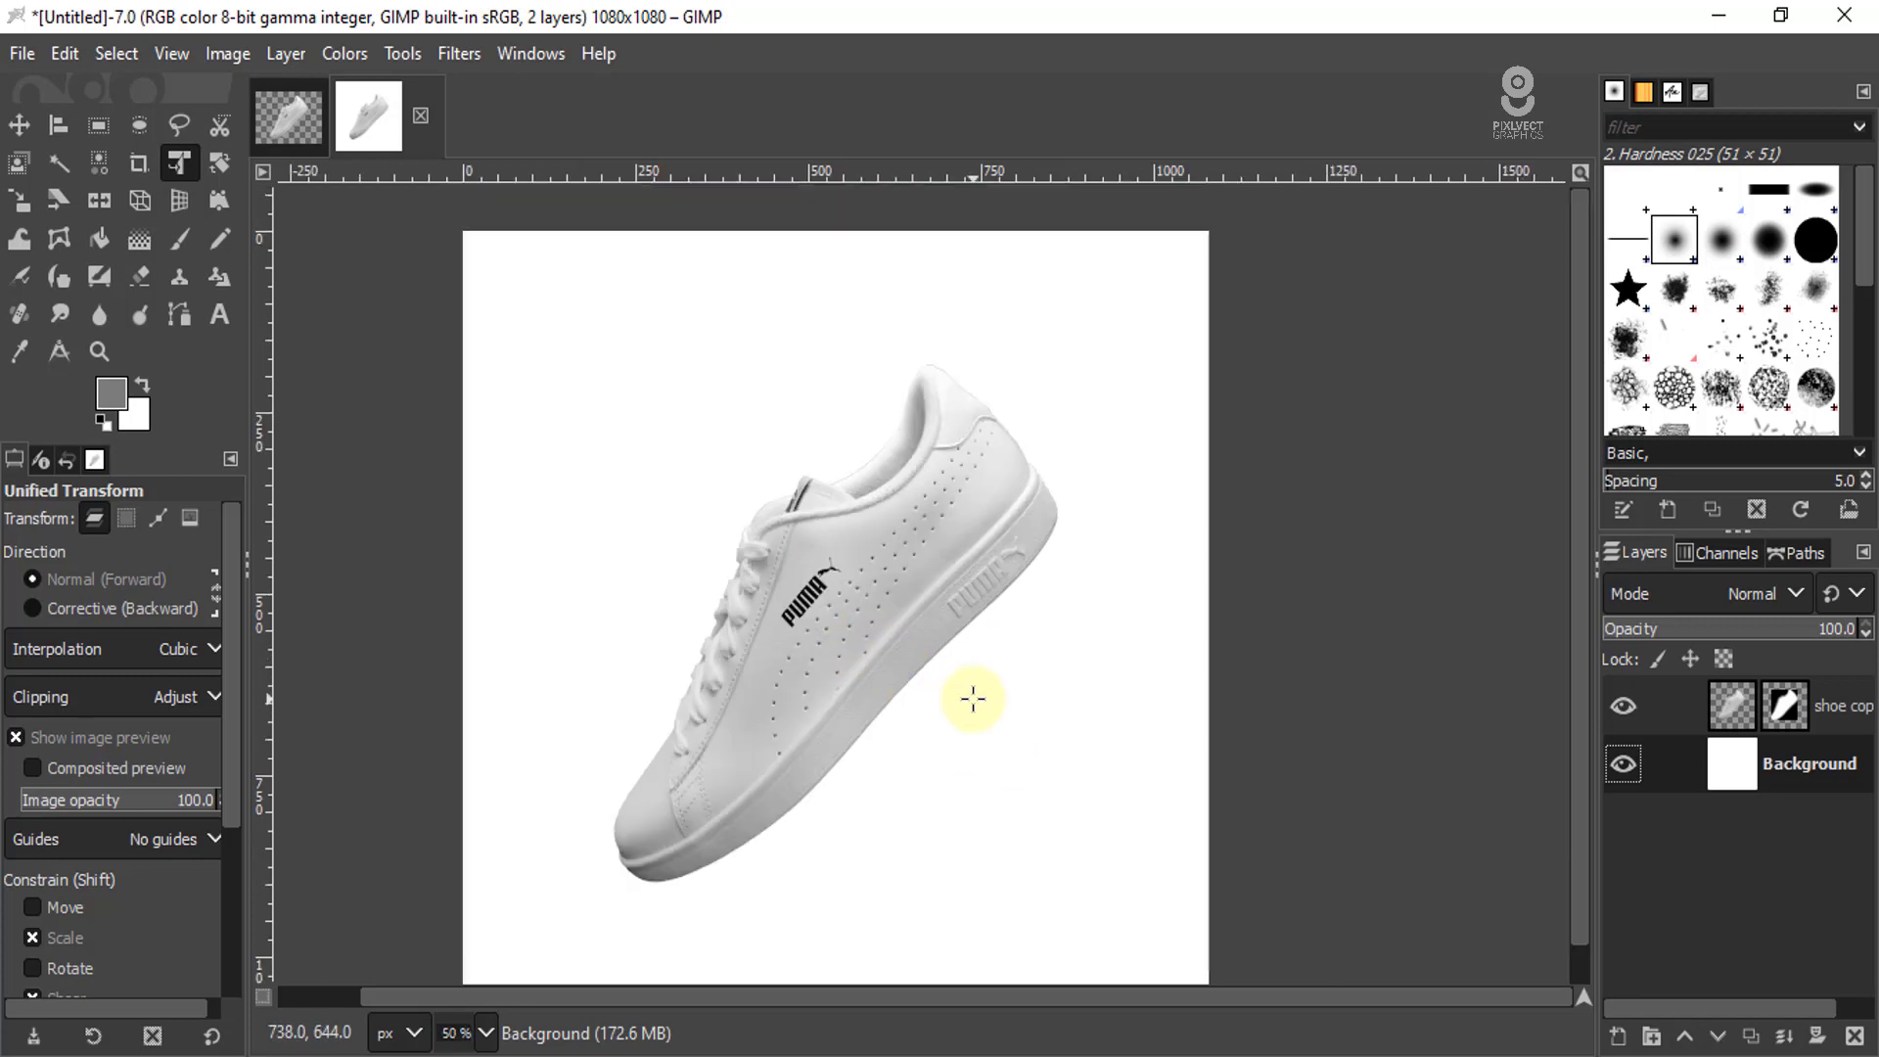
{"action": "key", "text": "ctrl+comma"}
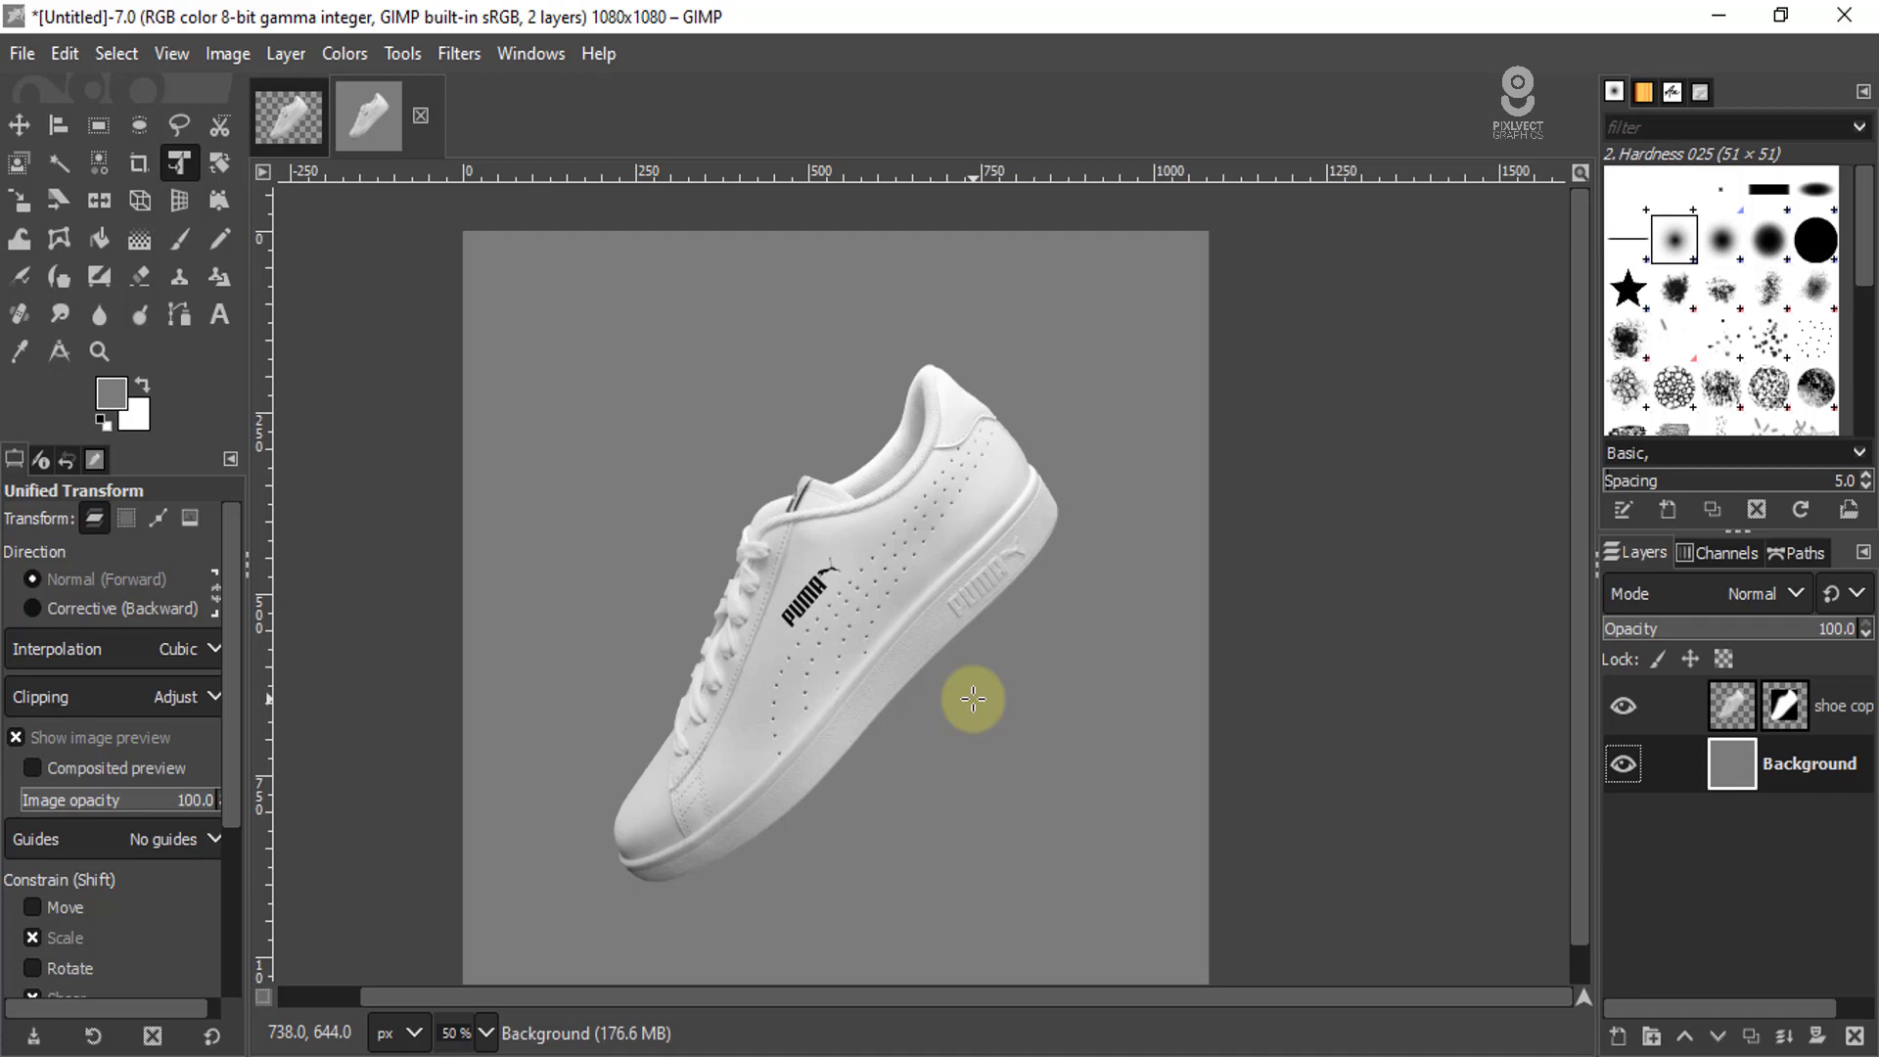
- Lighten the foreground grey and refill the background with it
{"action": "left_click", "coordinate": [113, 391]}
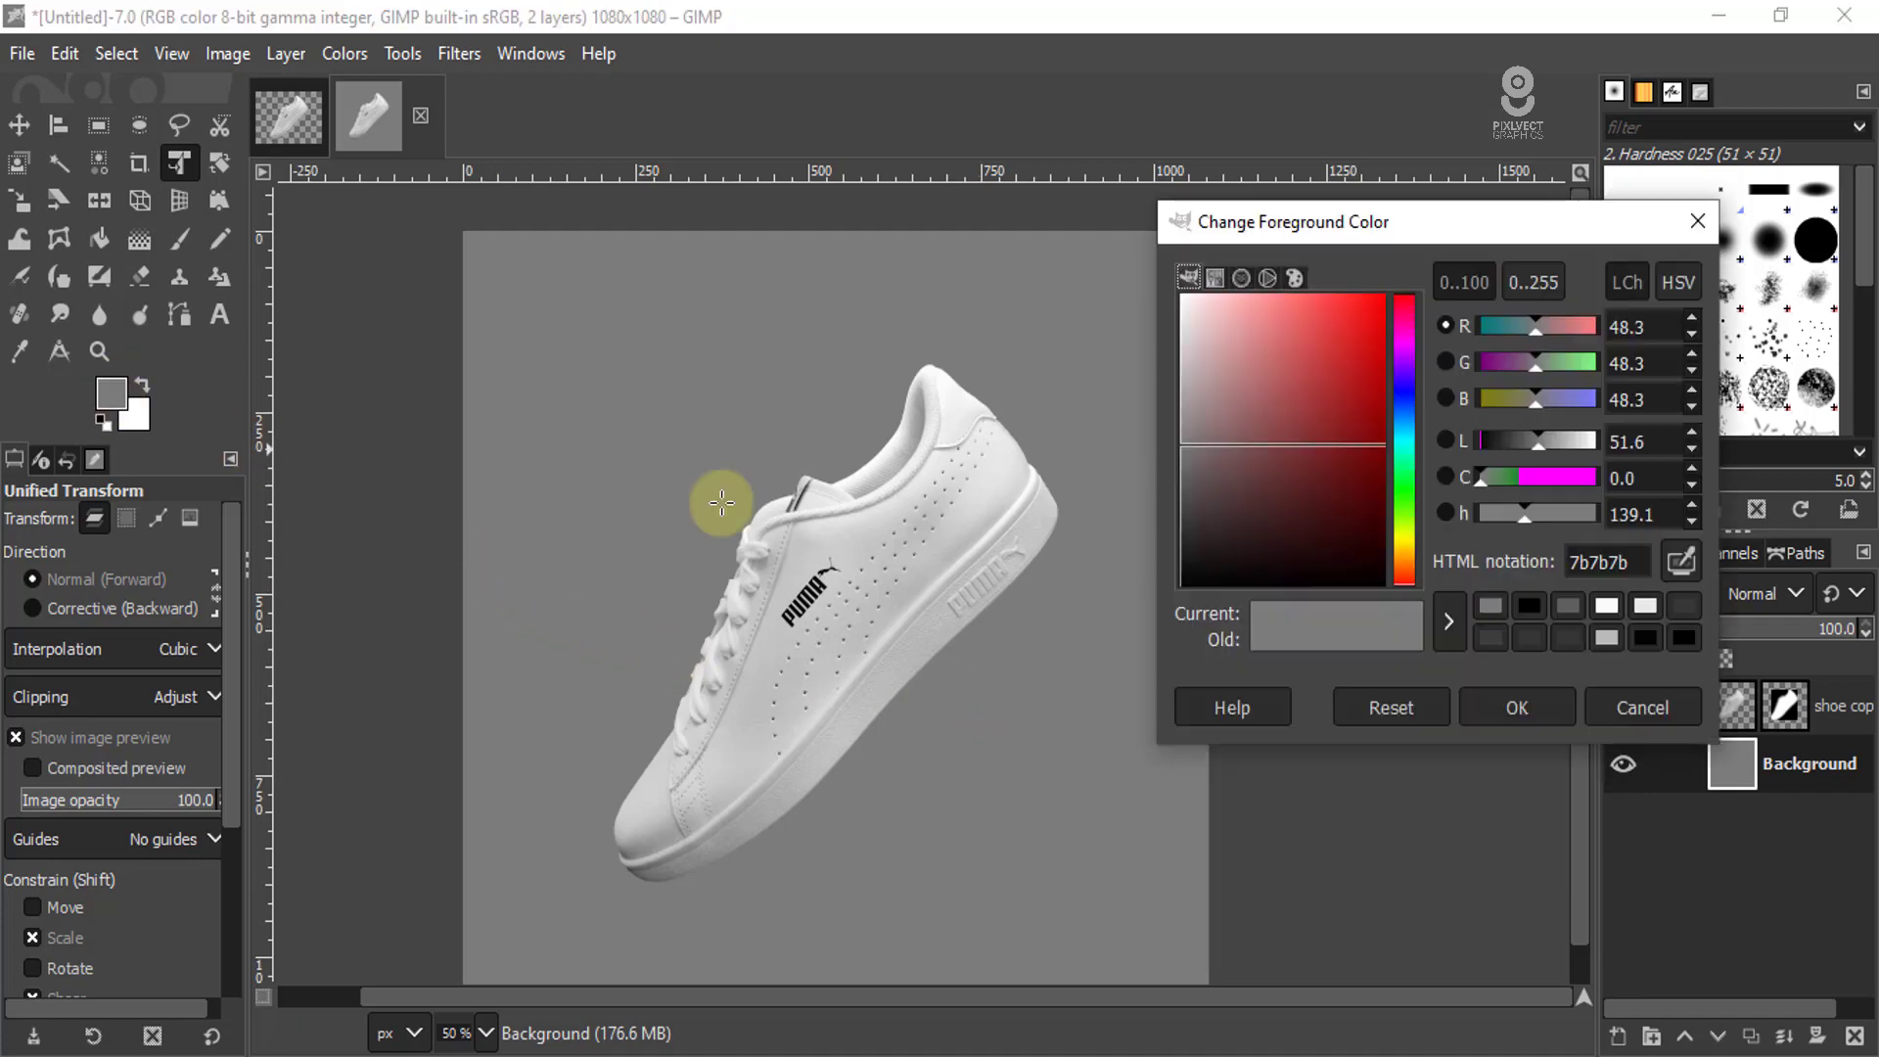
{"action": "left_click_drag", "start_coordinate": [1187, 445], "coordinate": [1178, 403]}
{"action": "left_click", "coordinate": [1520, 719]}
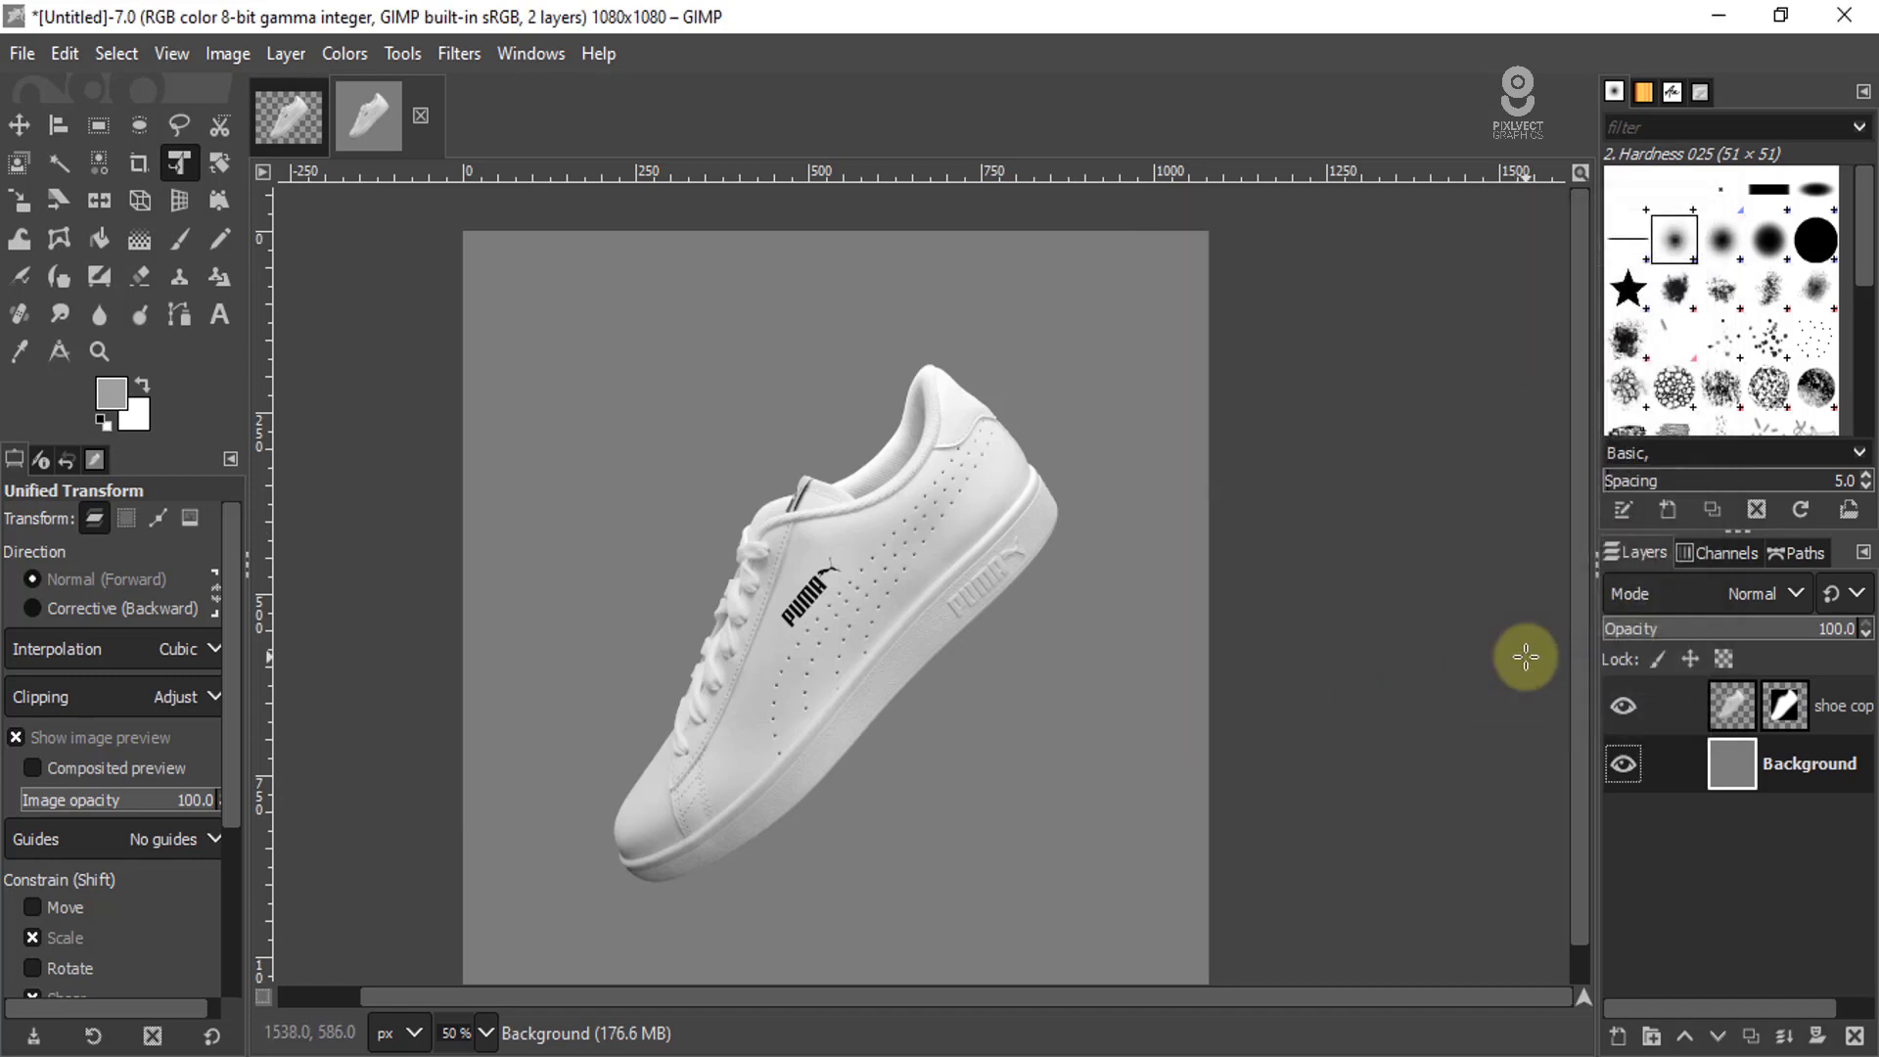
{"action": "key", "text": "ctrl+comma"}
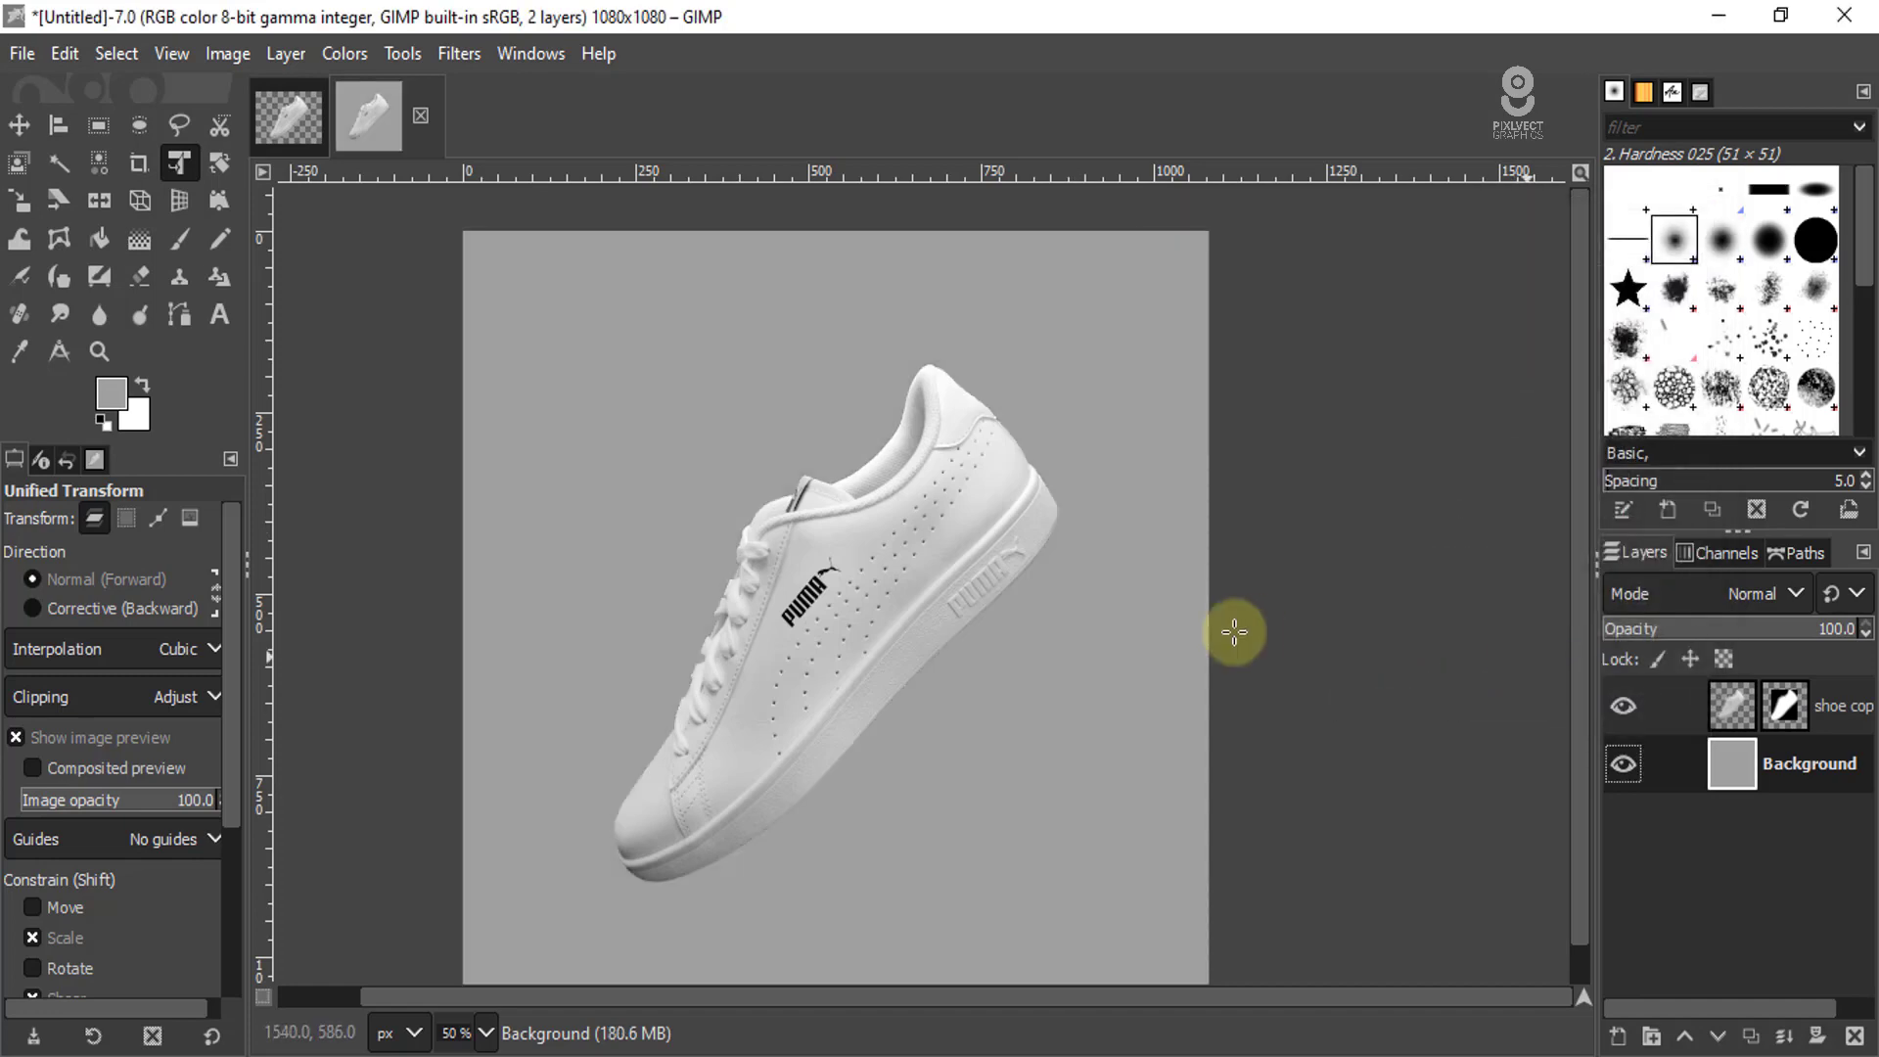
{"action": "scroll", "coordinate": [785, 659], "scroll_direction": "down", "scroll_amount": 1}
{"action": "scroll", "coordinate": [785, 658], "scroll_direction": "down", "scroll_amount": 1}
{"action": "scroll", "coordinate": [783, 661], "scroll_direction": "up", "scroll_amount": 4}
{"action": "scroll", "coordinate": [783, 656], "scroll_direction": "down", "scroll_amount": 2}
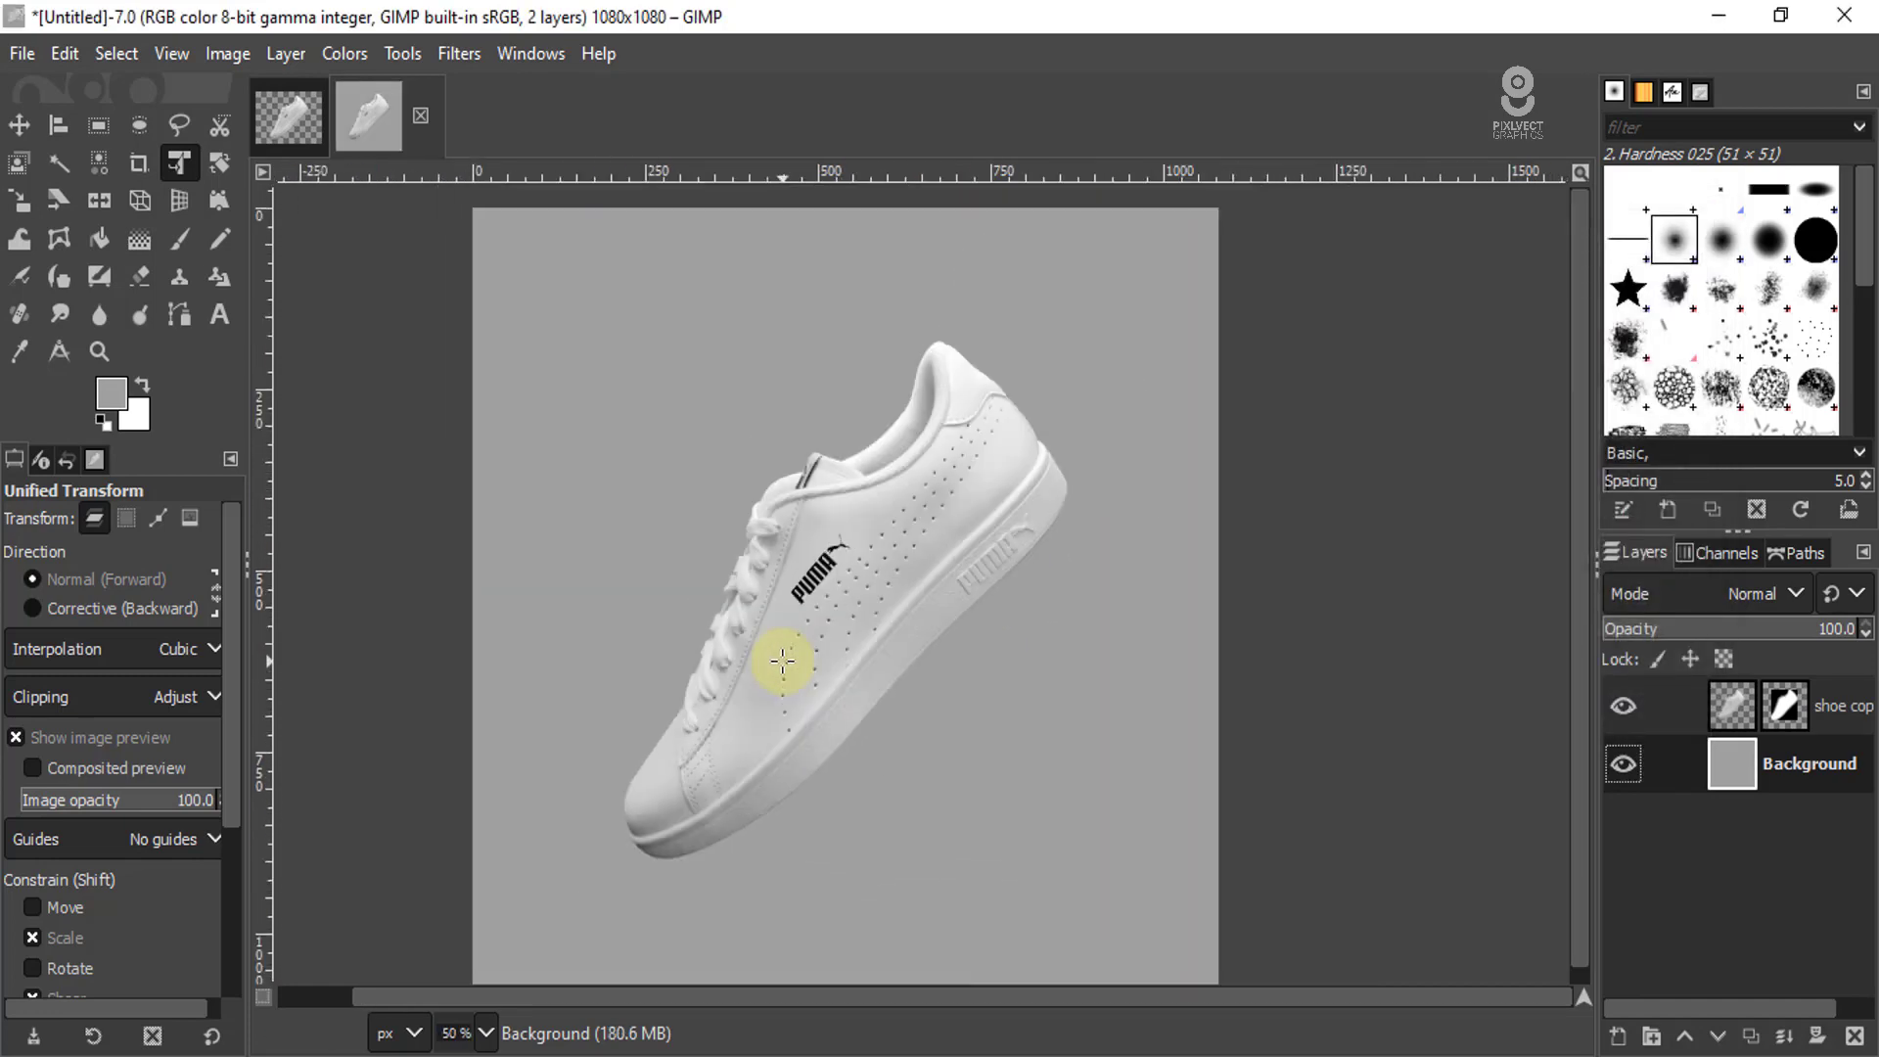
- Refill the background with lighter grey b7b7b7 and reselect the shoe copy layer
{"action": "left_click", "coordinate": [111, 396]}
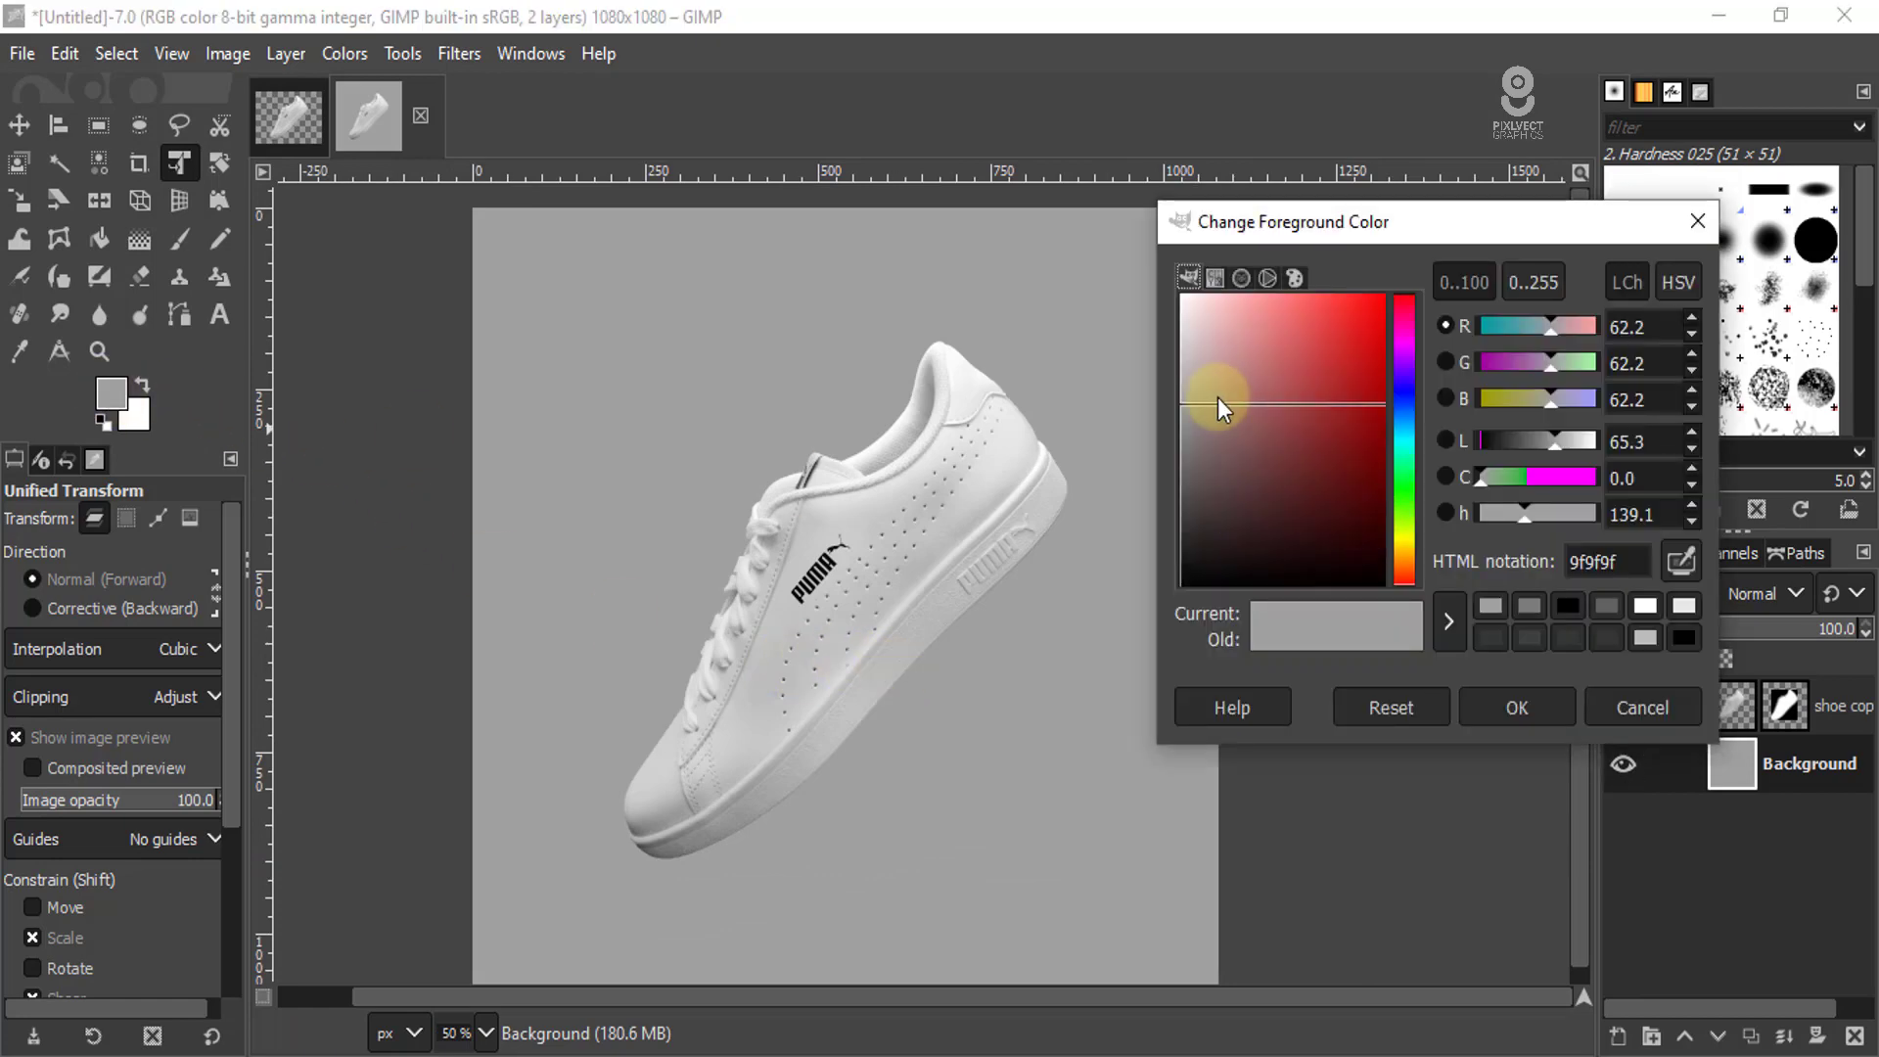
{"action": "left_click_drag", "start_coordinate": [1186, 408], "coordinate": [1171, 378]}
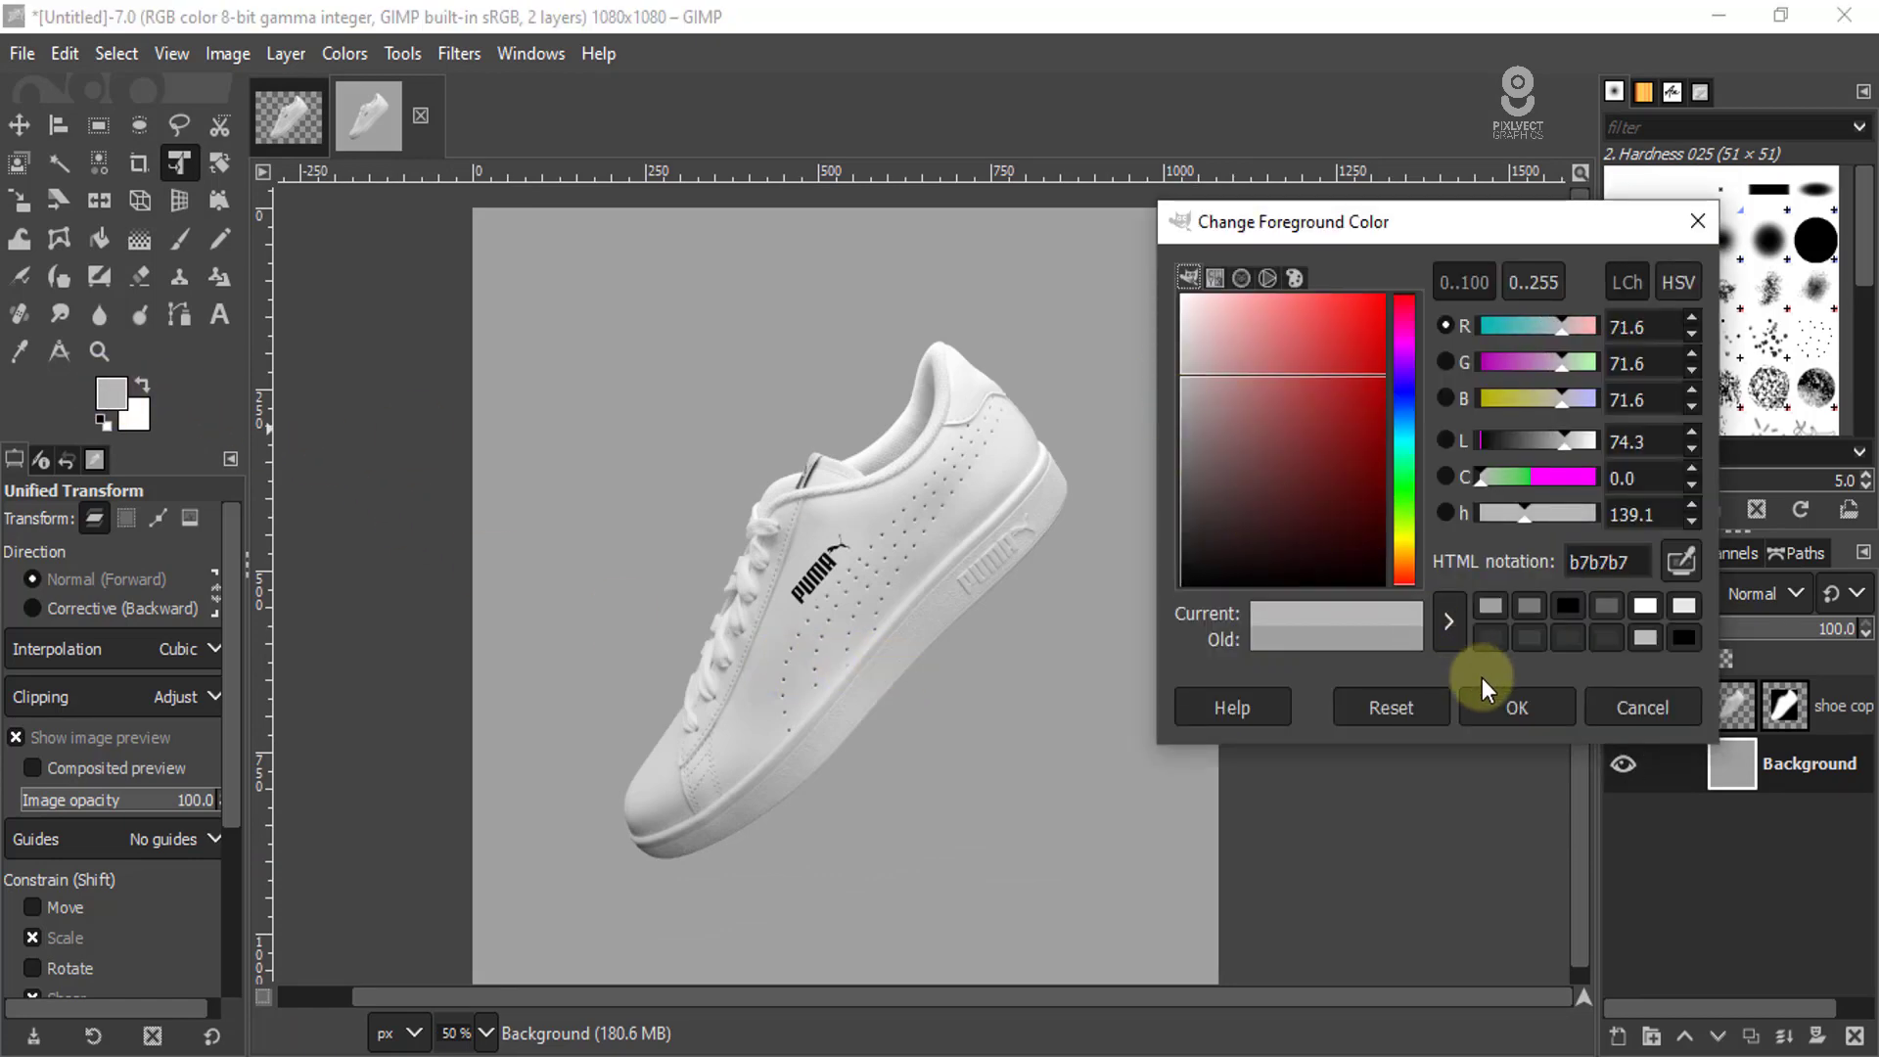
{"action": "left_click", "coordinate": [1498, 703]}
{"action": "key", "text": "ctrl+comma"}
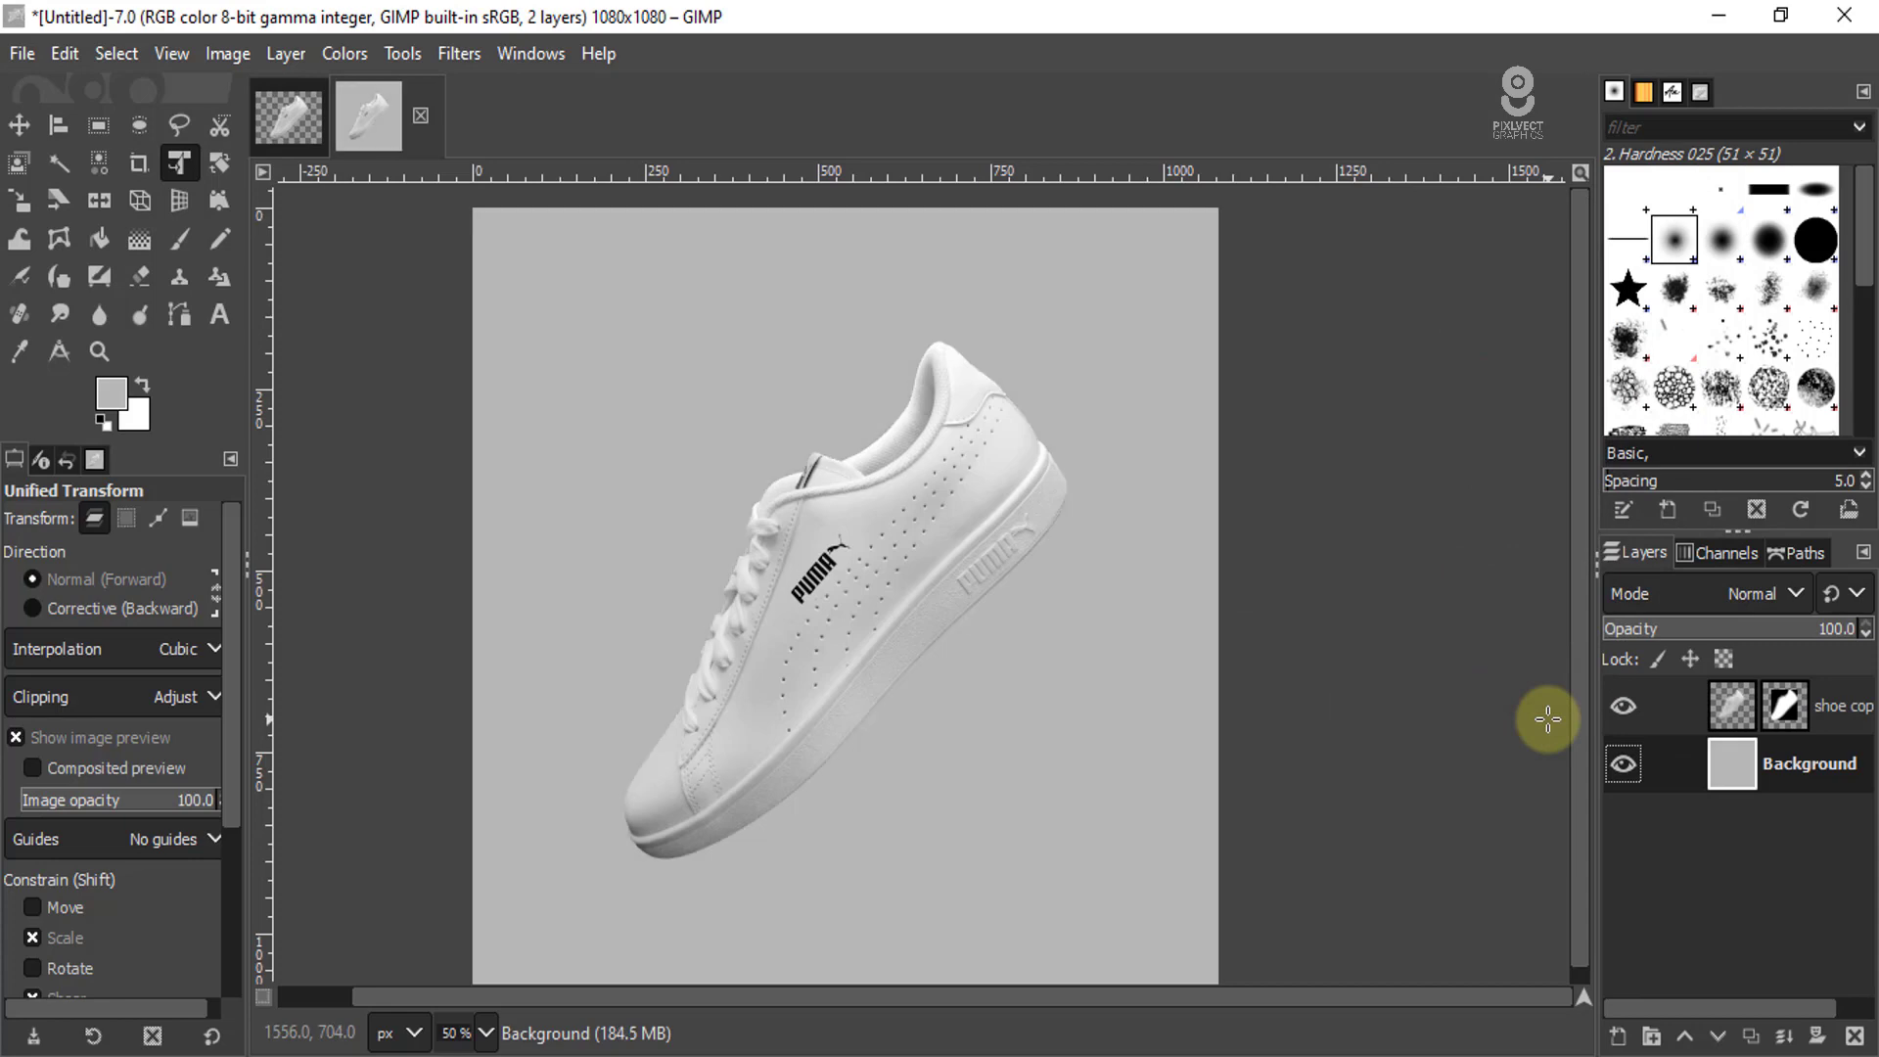
{"action": "scroll", "coordinate": [863, 629], "scroll_direction": "down", "scroll_amount": 2}
{"action": "scroll", "coordinate": [864, 629], "scroll_direction": "up", "scroll_amount": 2}
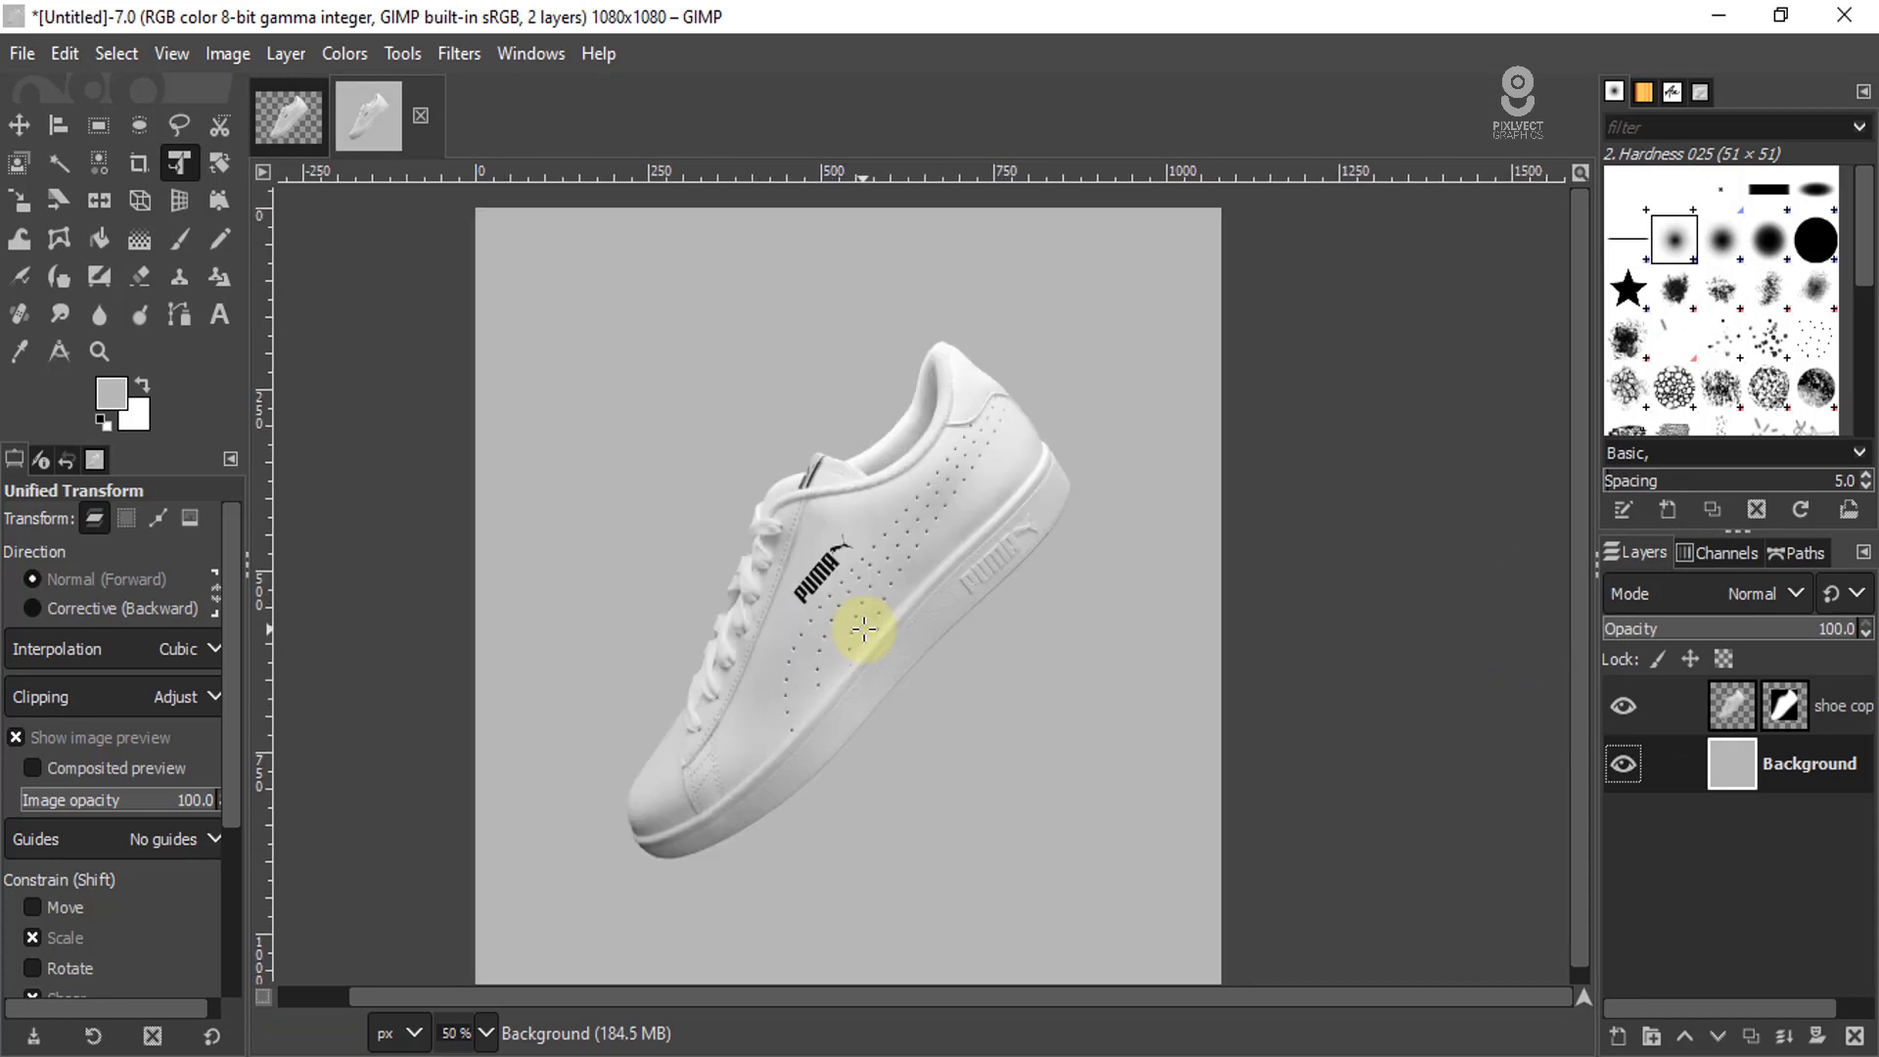
{"action": "scroll", "coordinate": [861, 630], "scroll_direction": "down", "scroll_amount": 2}
{"action": "scroll", "coordinate": [881, 602], "scroll_direction": "up", "scroll_amount": 2}
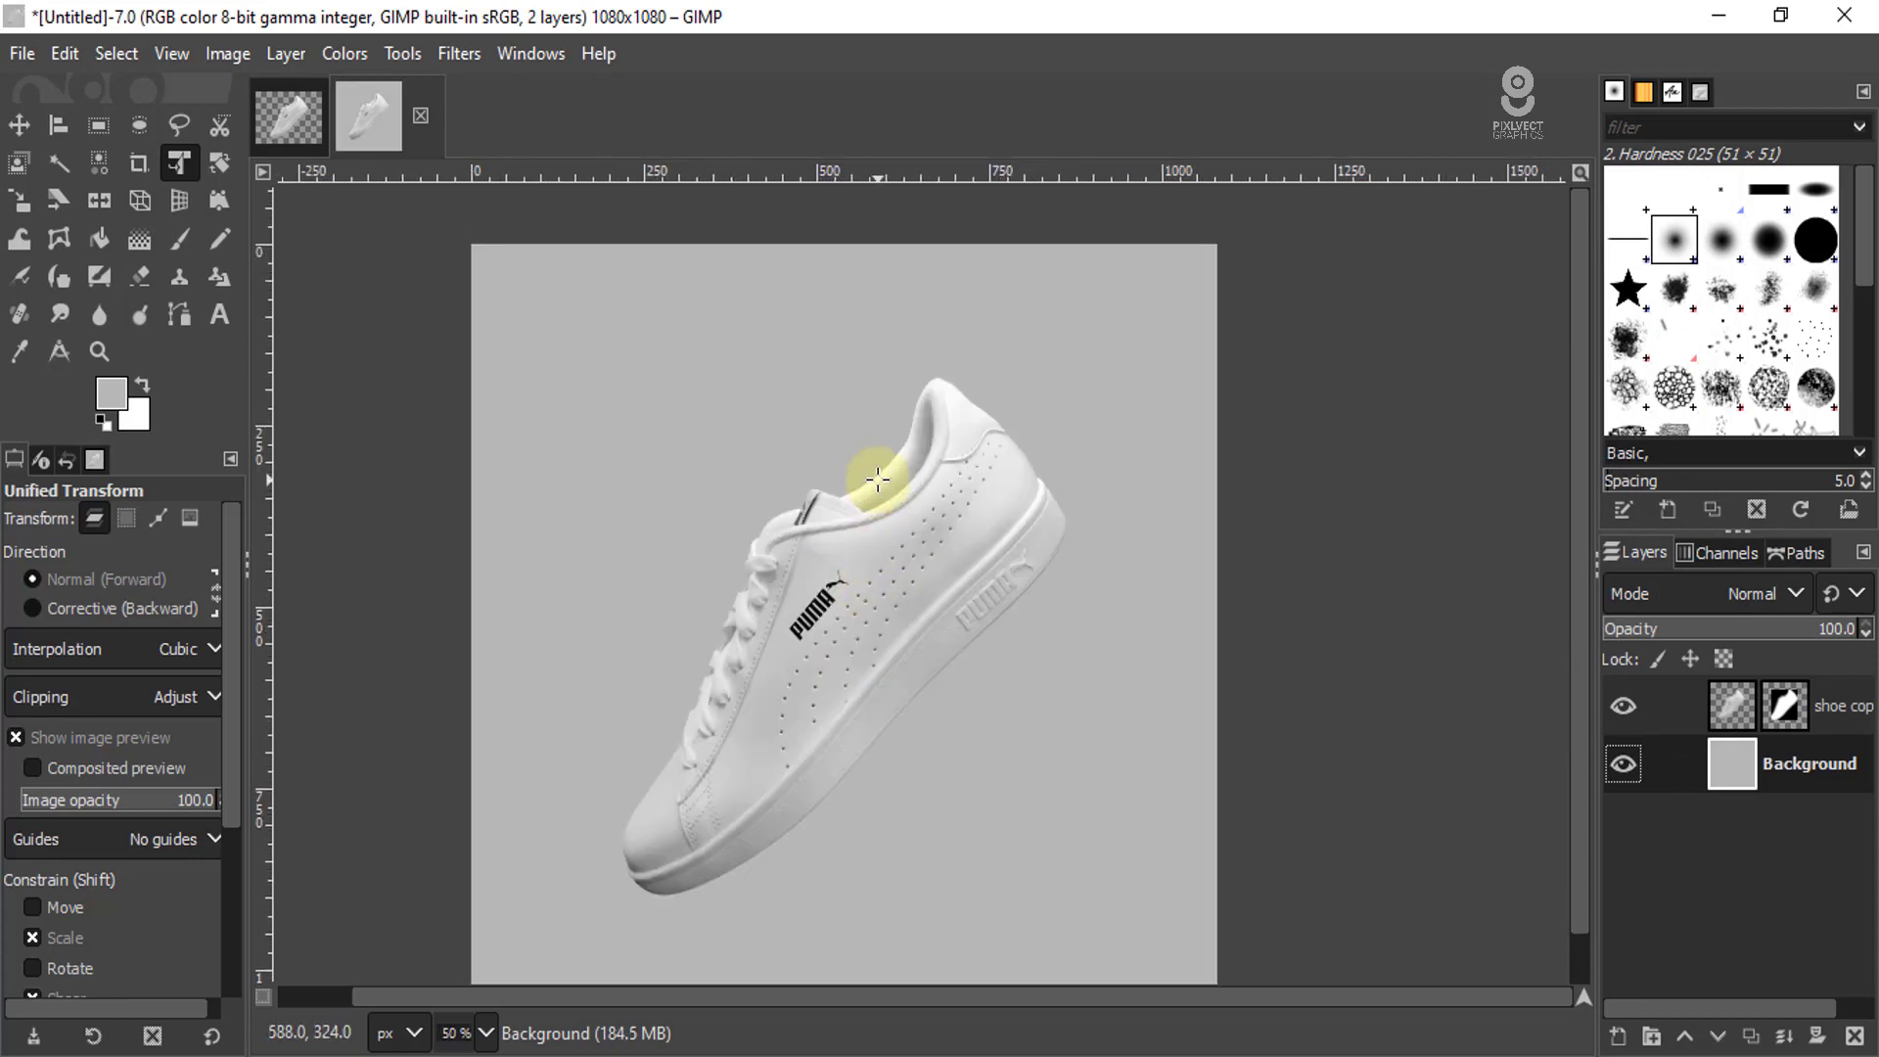
{"action": "scroll", "coordinate": [878, 503], "scroll_direction": "down", "scroll_amount": 1}
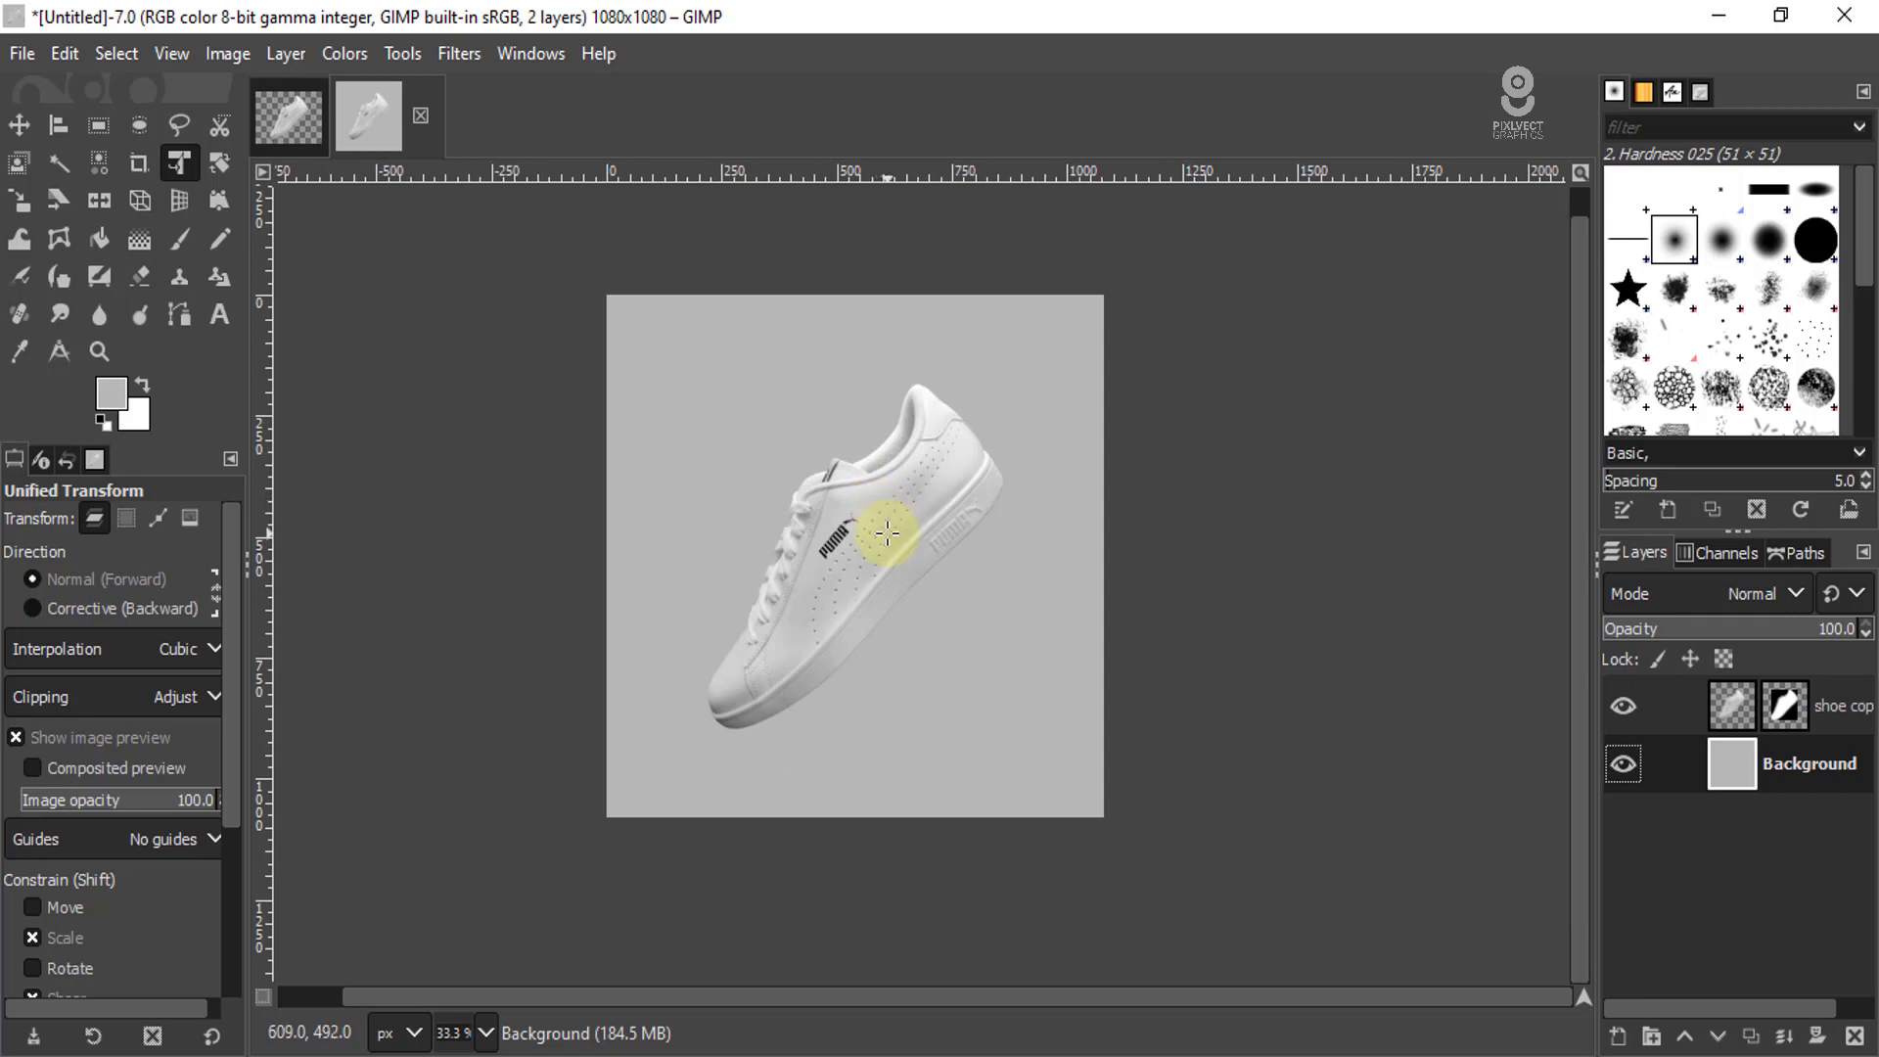
{"action": "left_click", "coordinate": [1844, 707]}
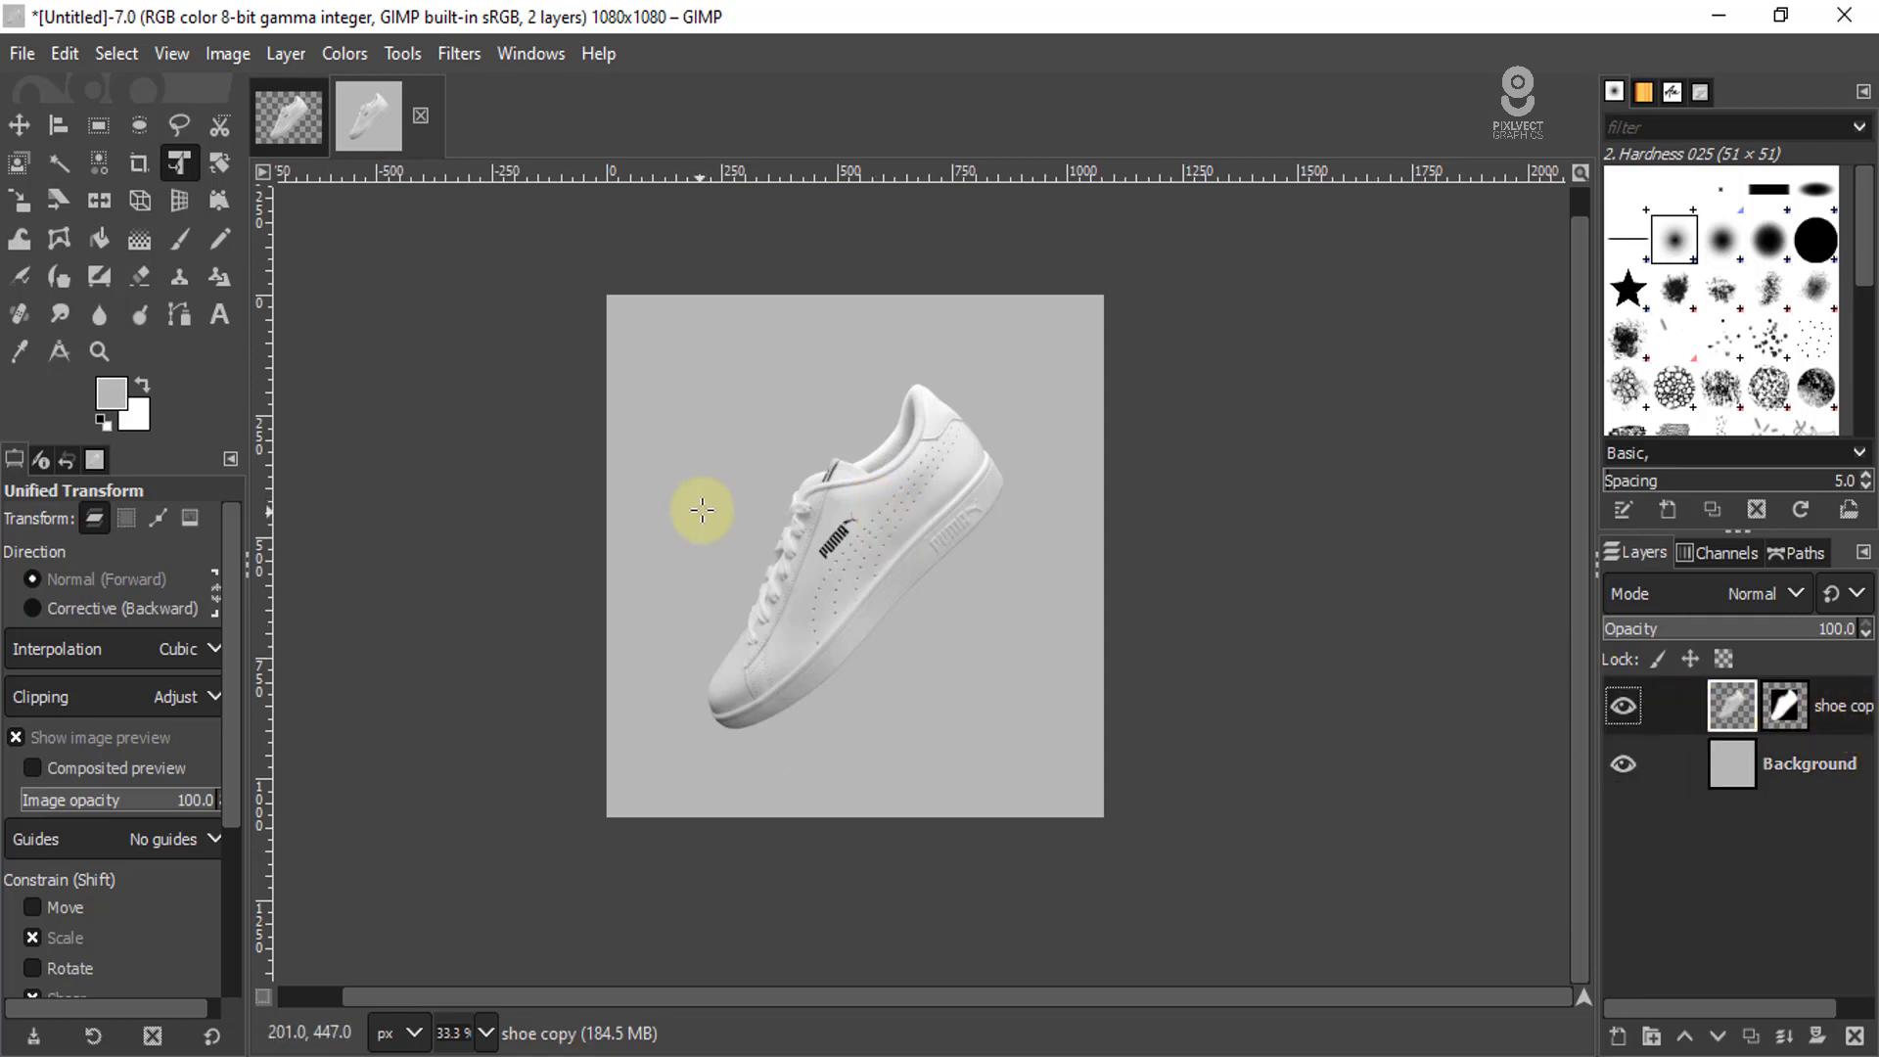
- Add 'SHOES' text at the poster's upper left and colour it near-white e6e6e6
{"action": "left_click", "coordinate": [217, 315]}
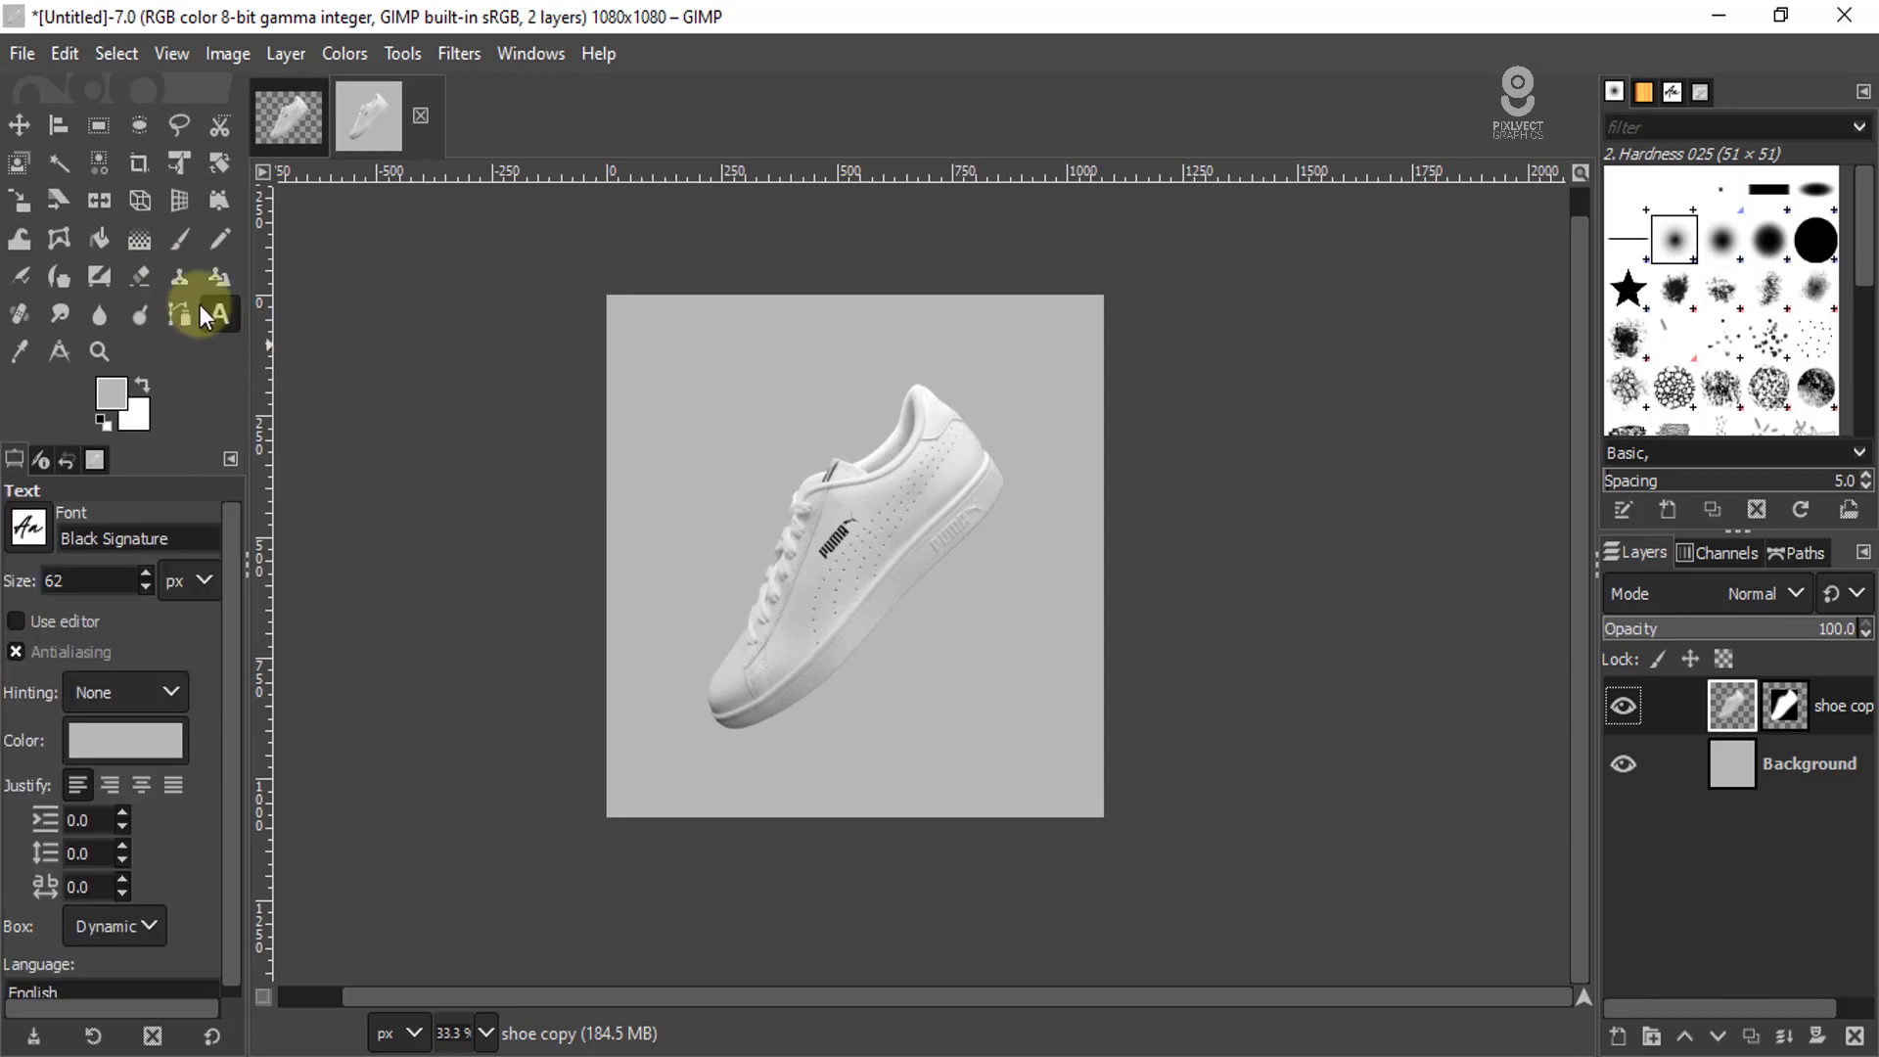
{"action": "left_click", "coordinate": [687, 400]}
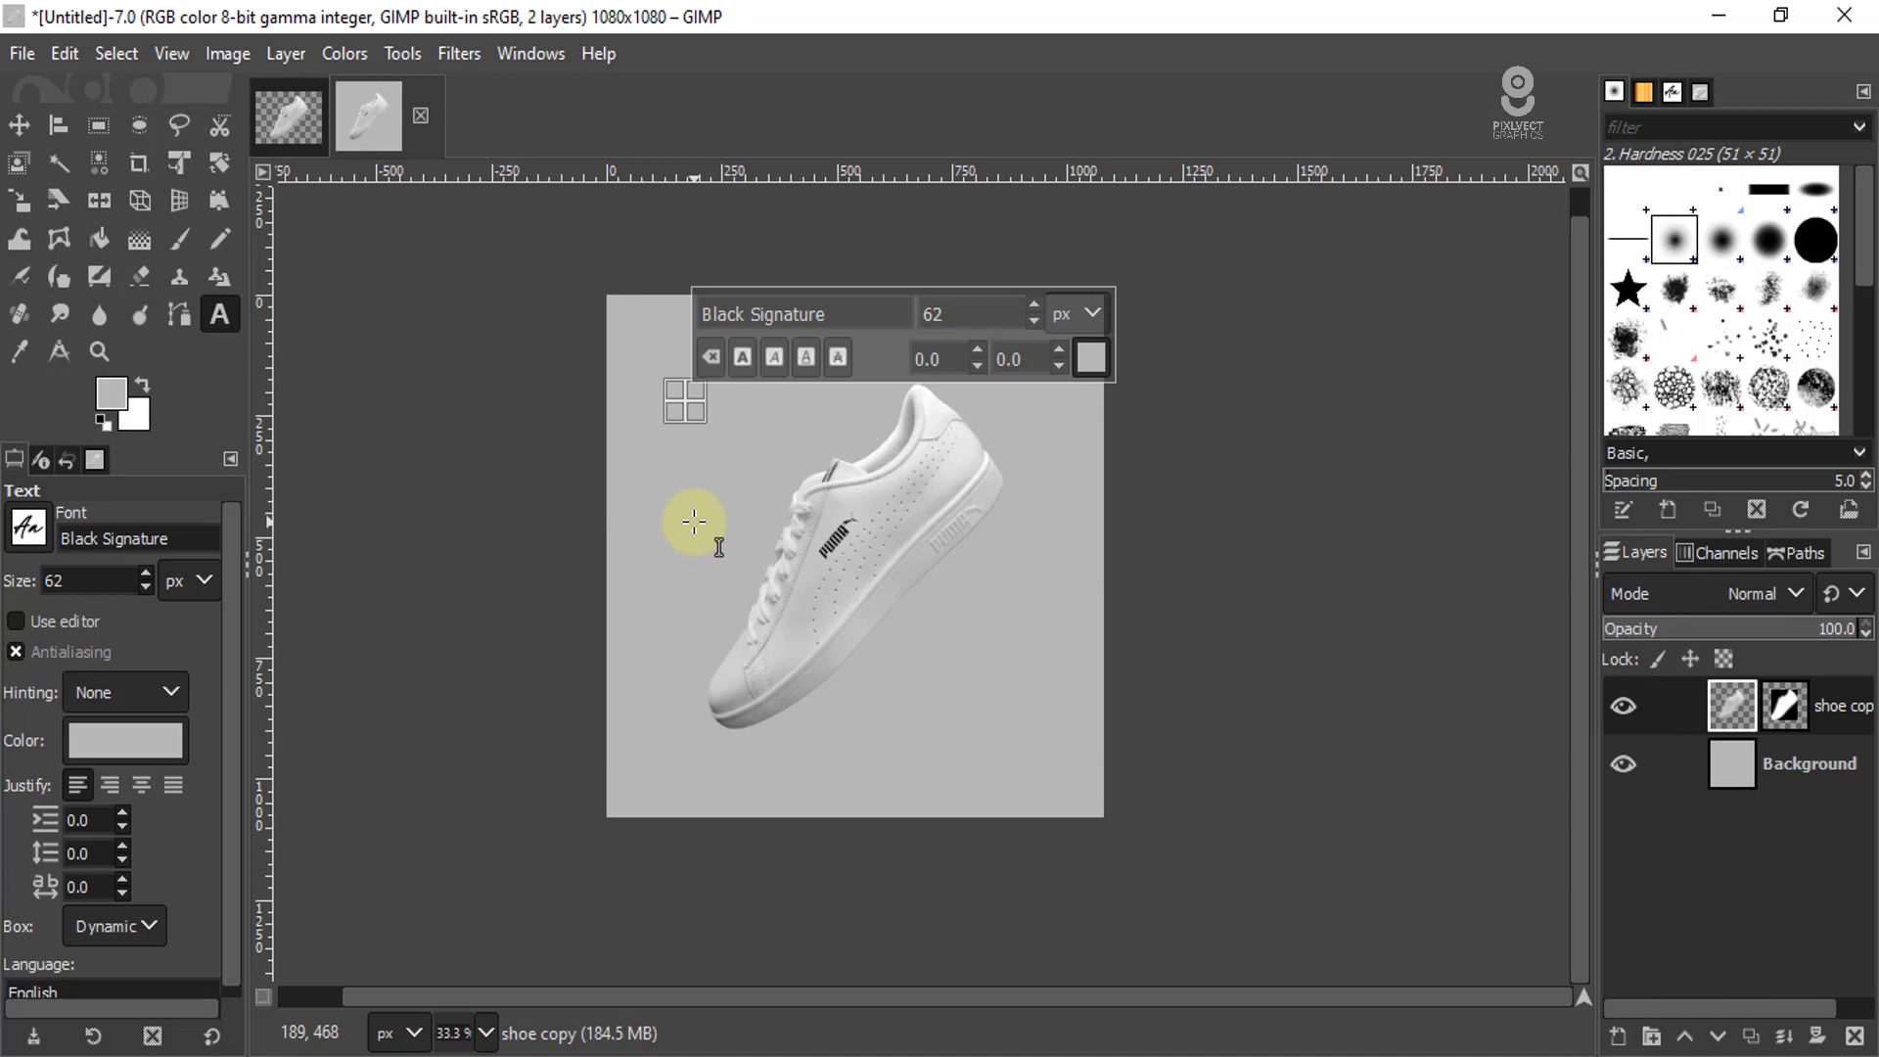
{"action": "type", "text": "SHO"}
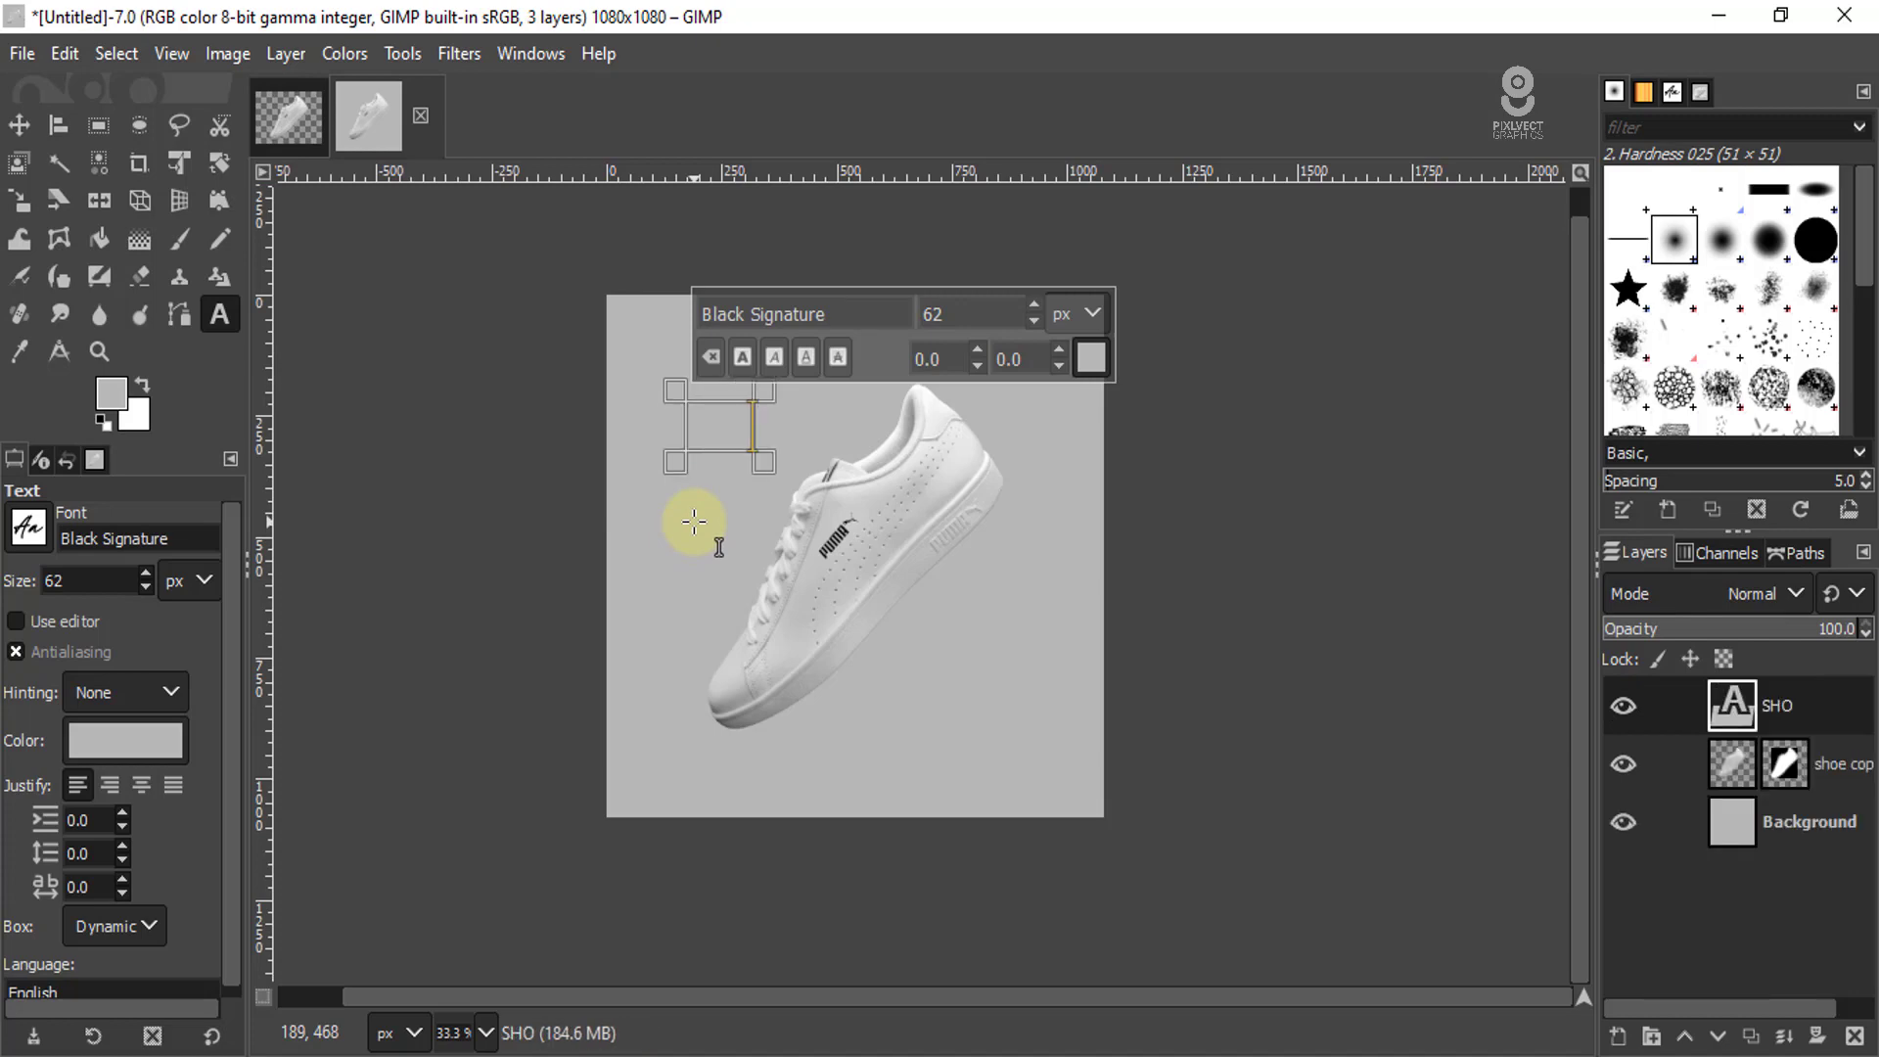
{"action": "type", "text": "ES"}
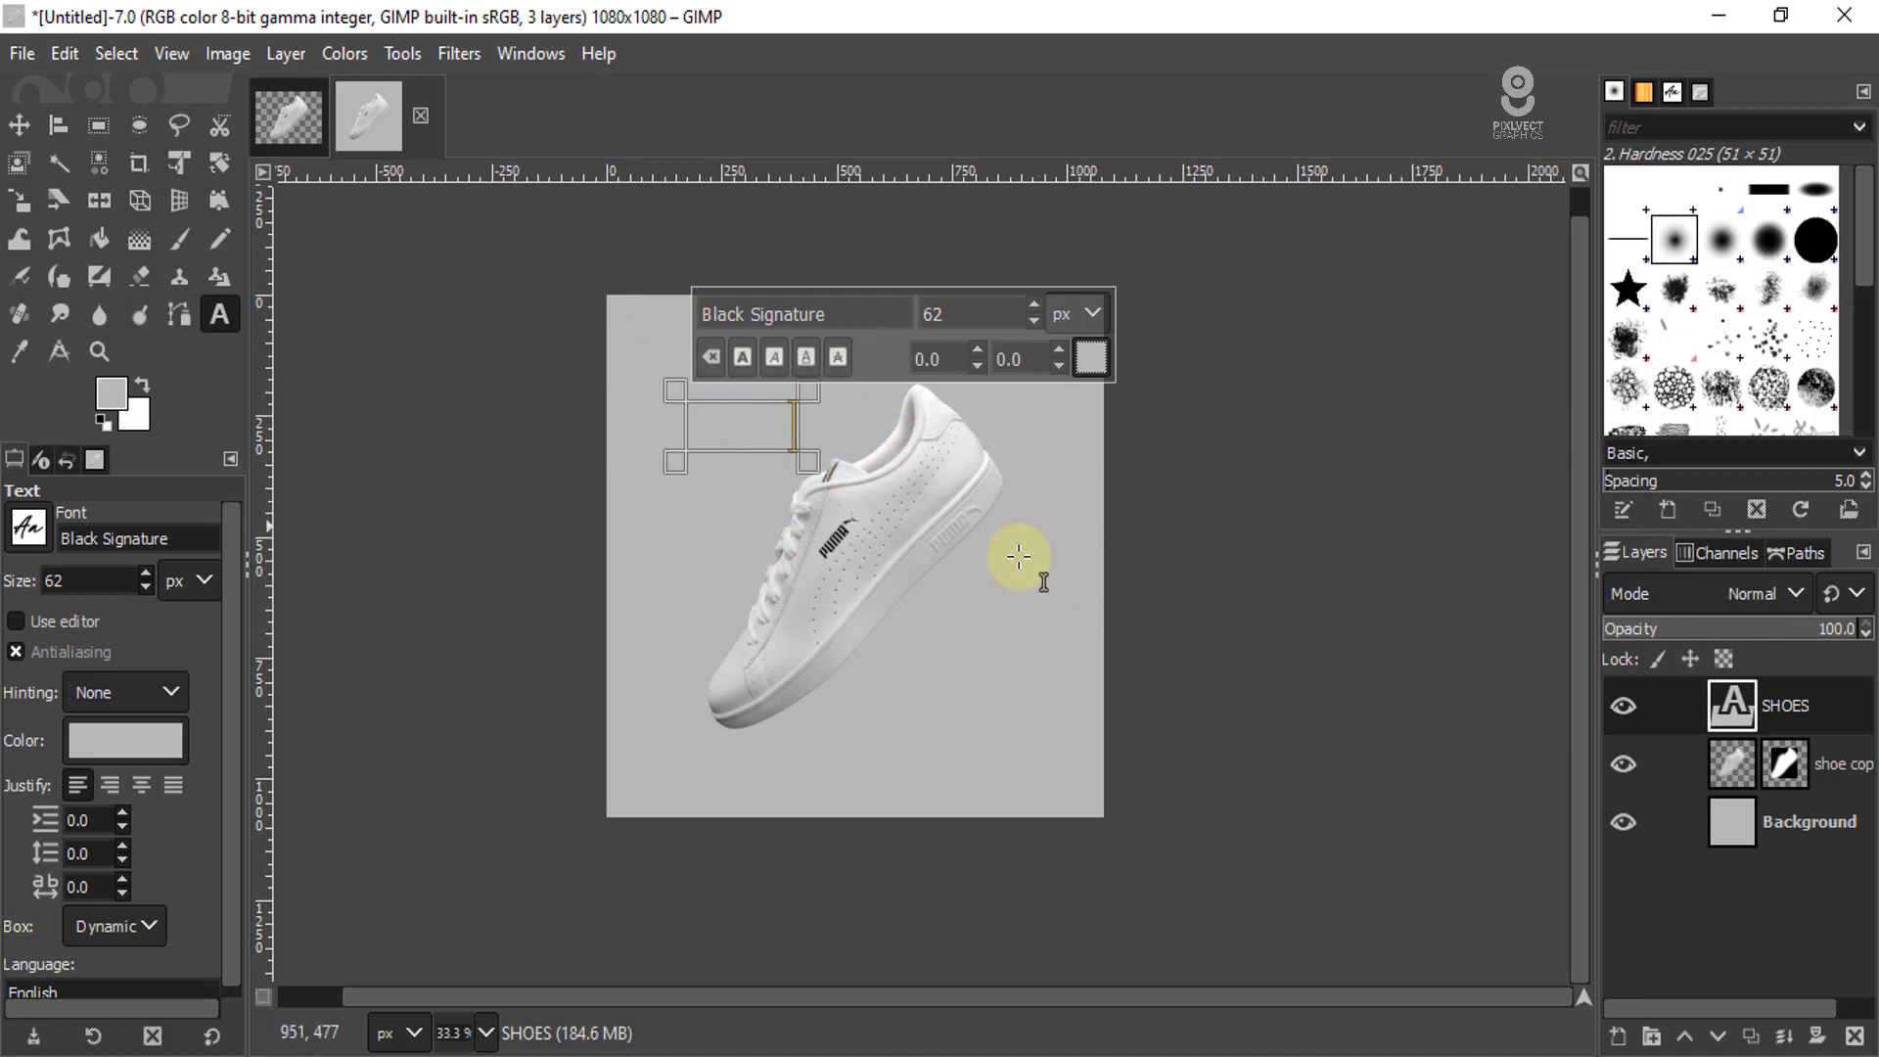
{"action": "key", "text": "ctrl+a"}
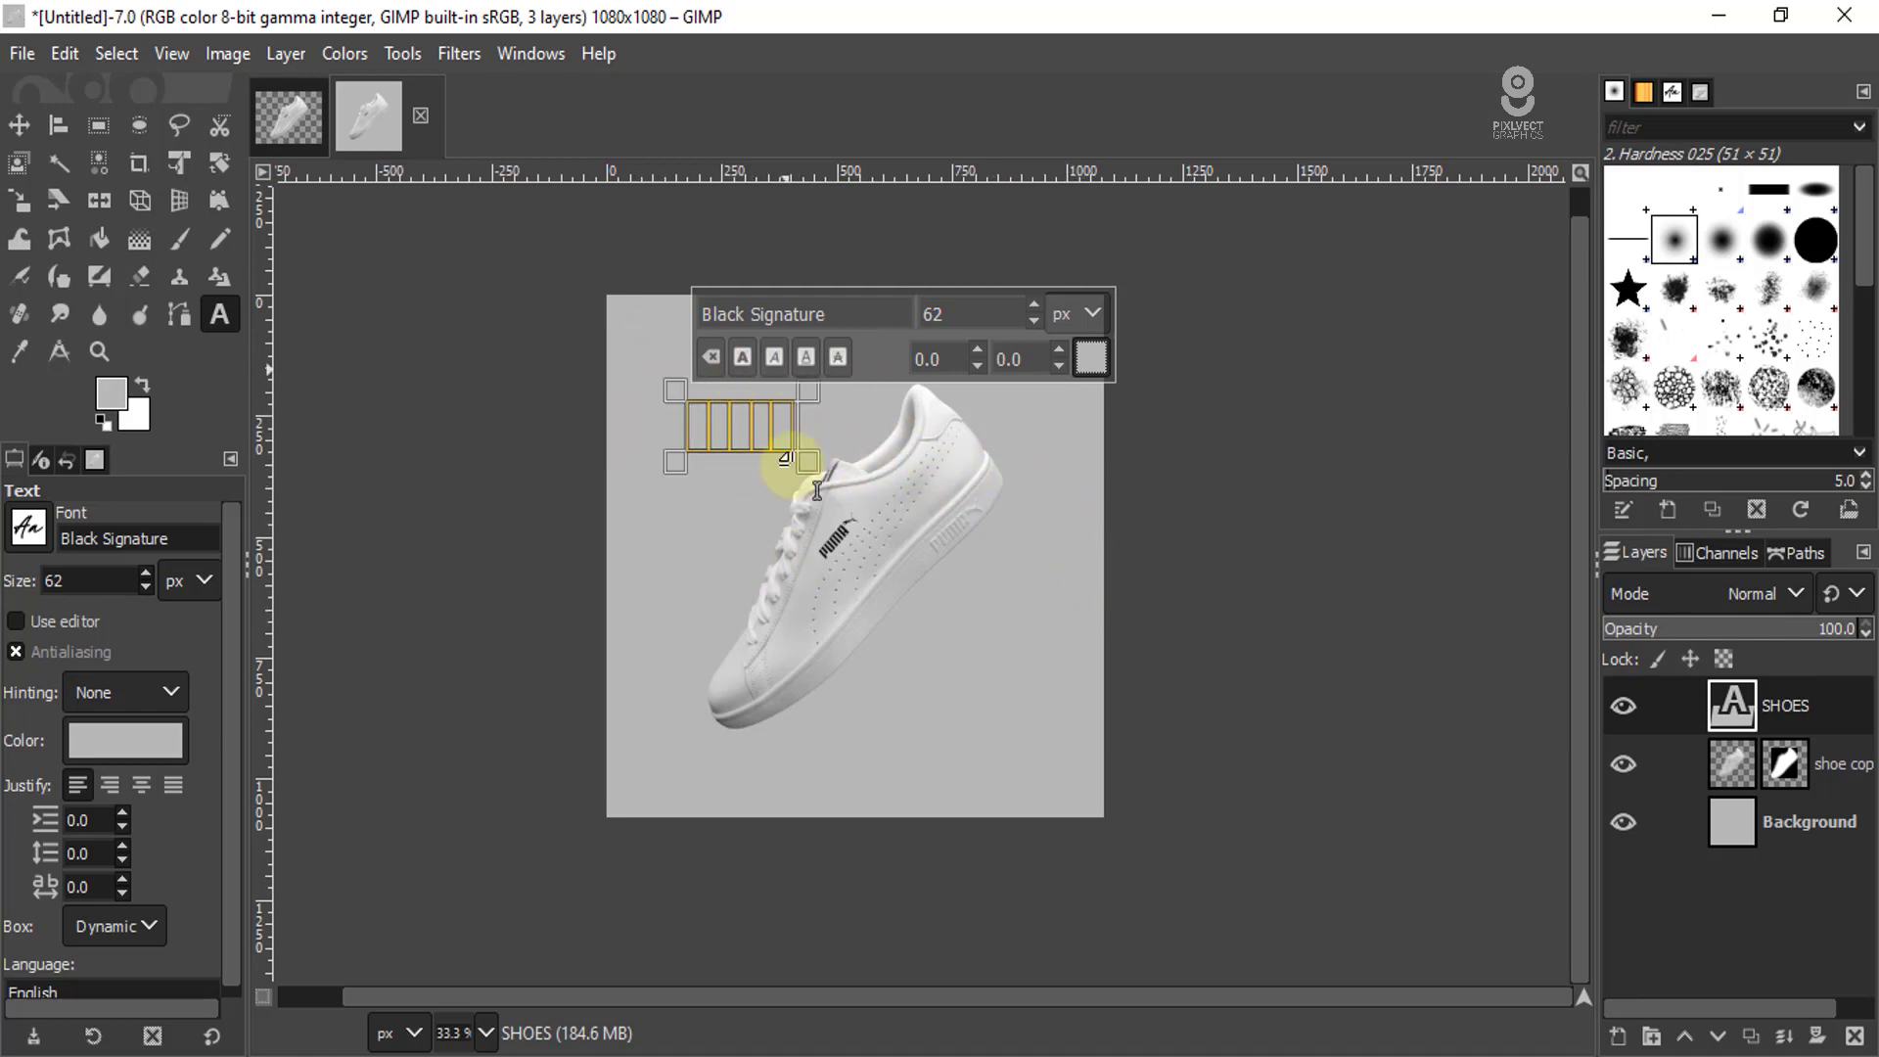
{"action": "left_click", "coordinate": [1090, 360]}
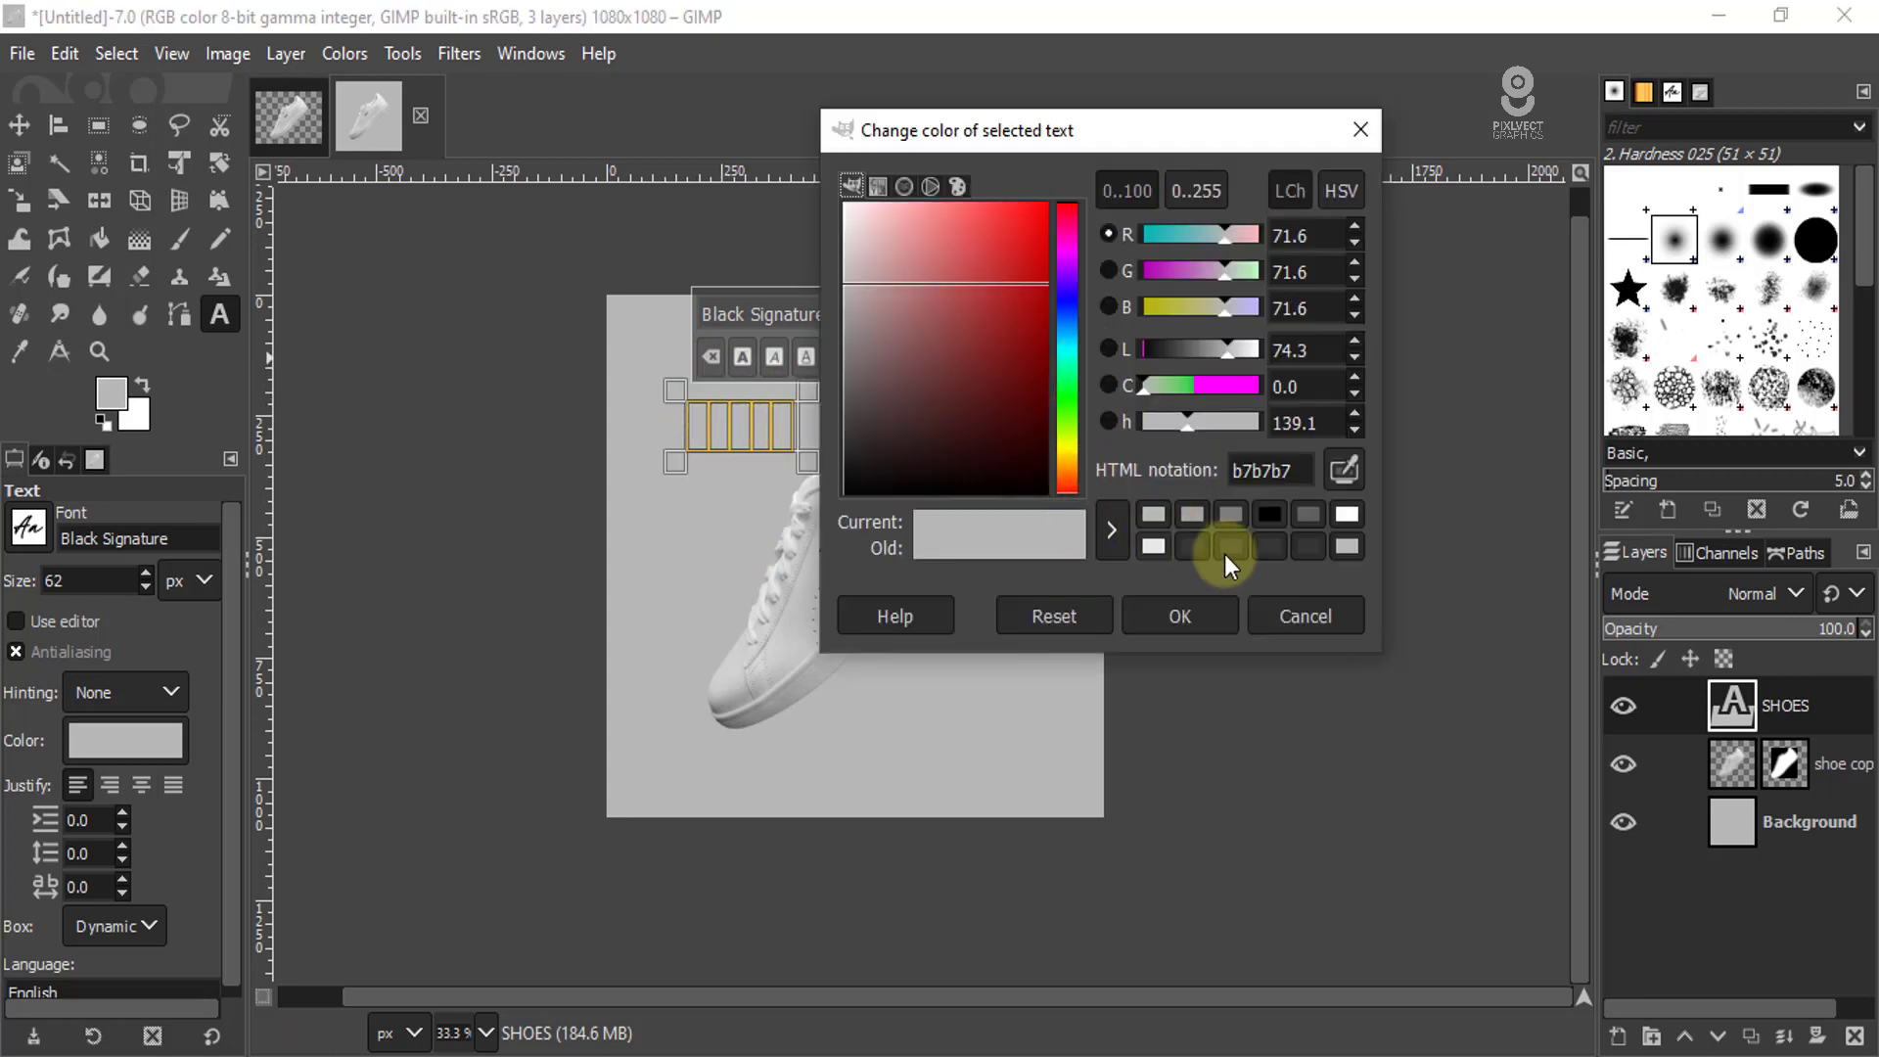
{"action": "left_click", "coordinate": [1160, 543]}
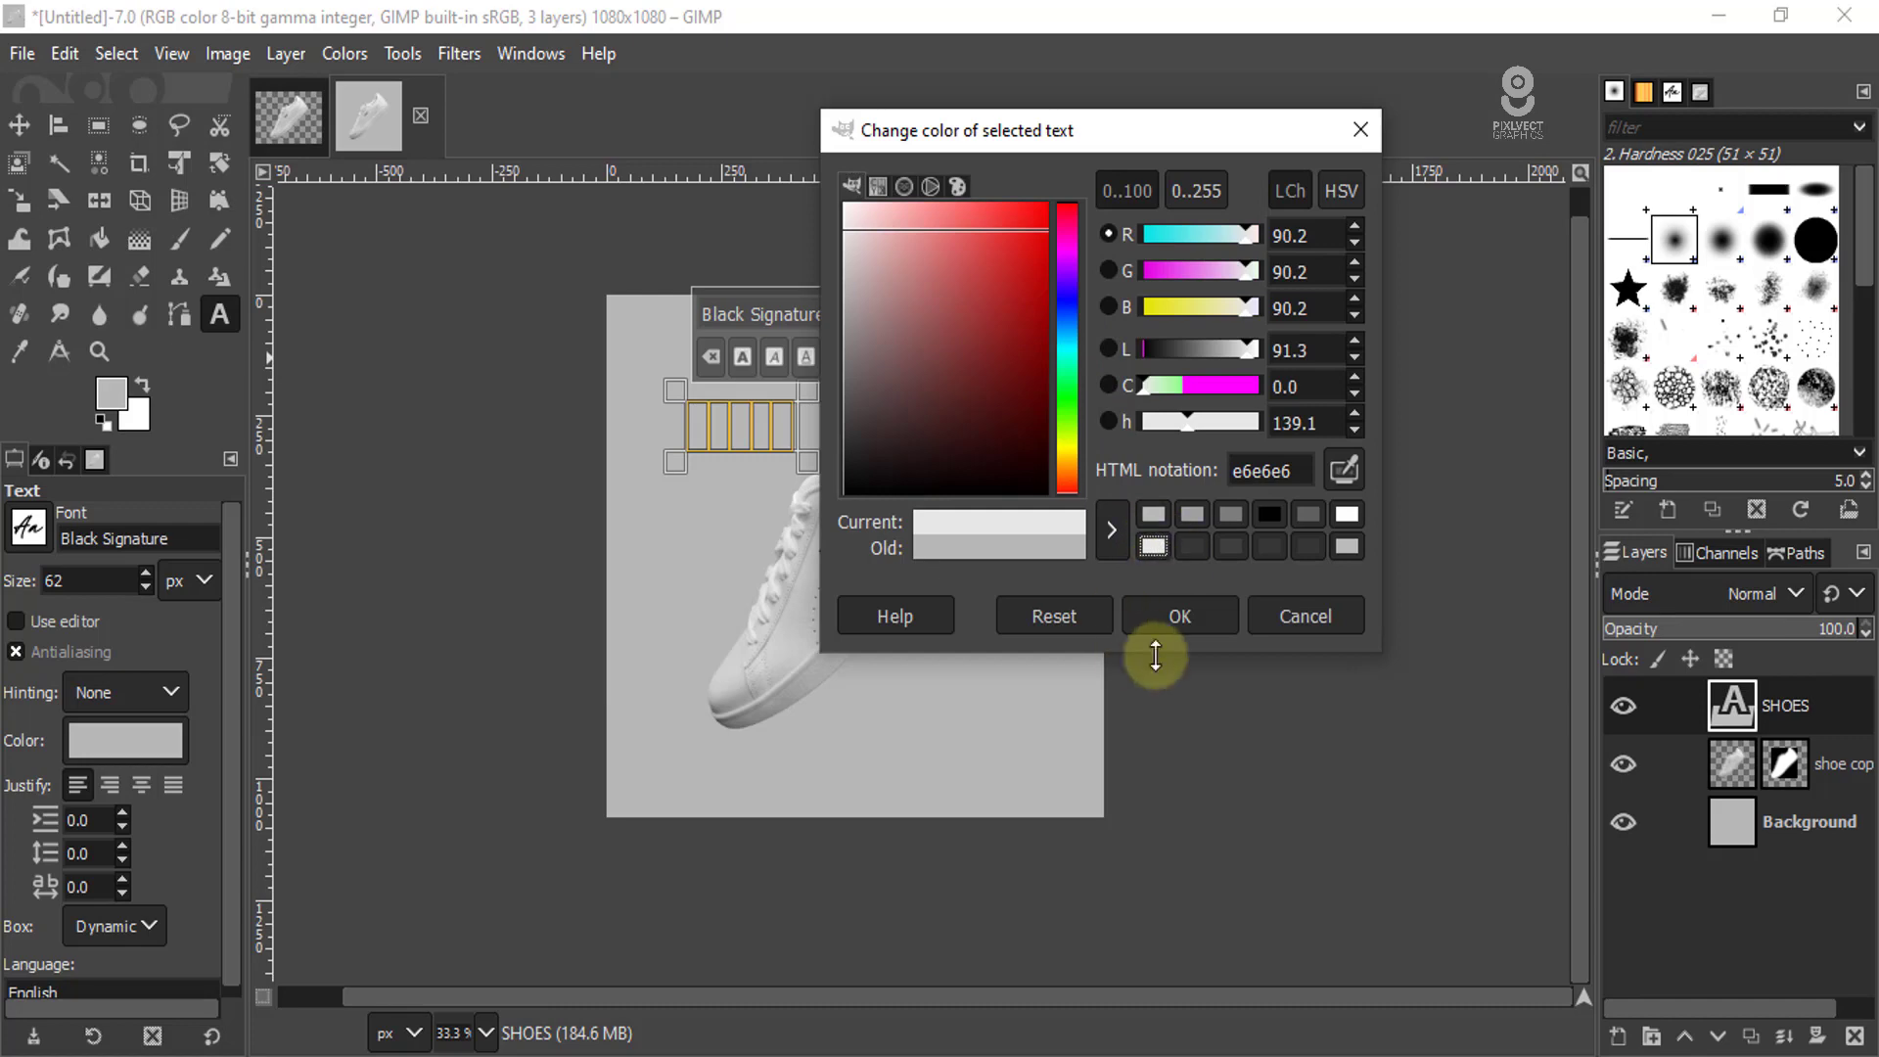
{"action": "left_click", "coordinate": [1177, 621]}
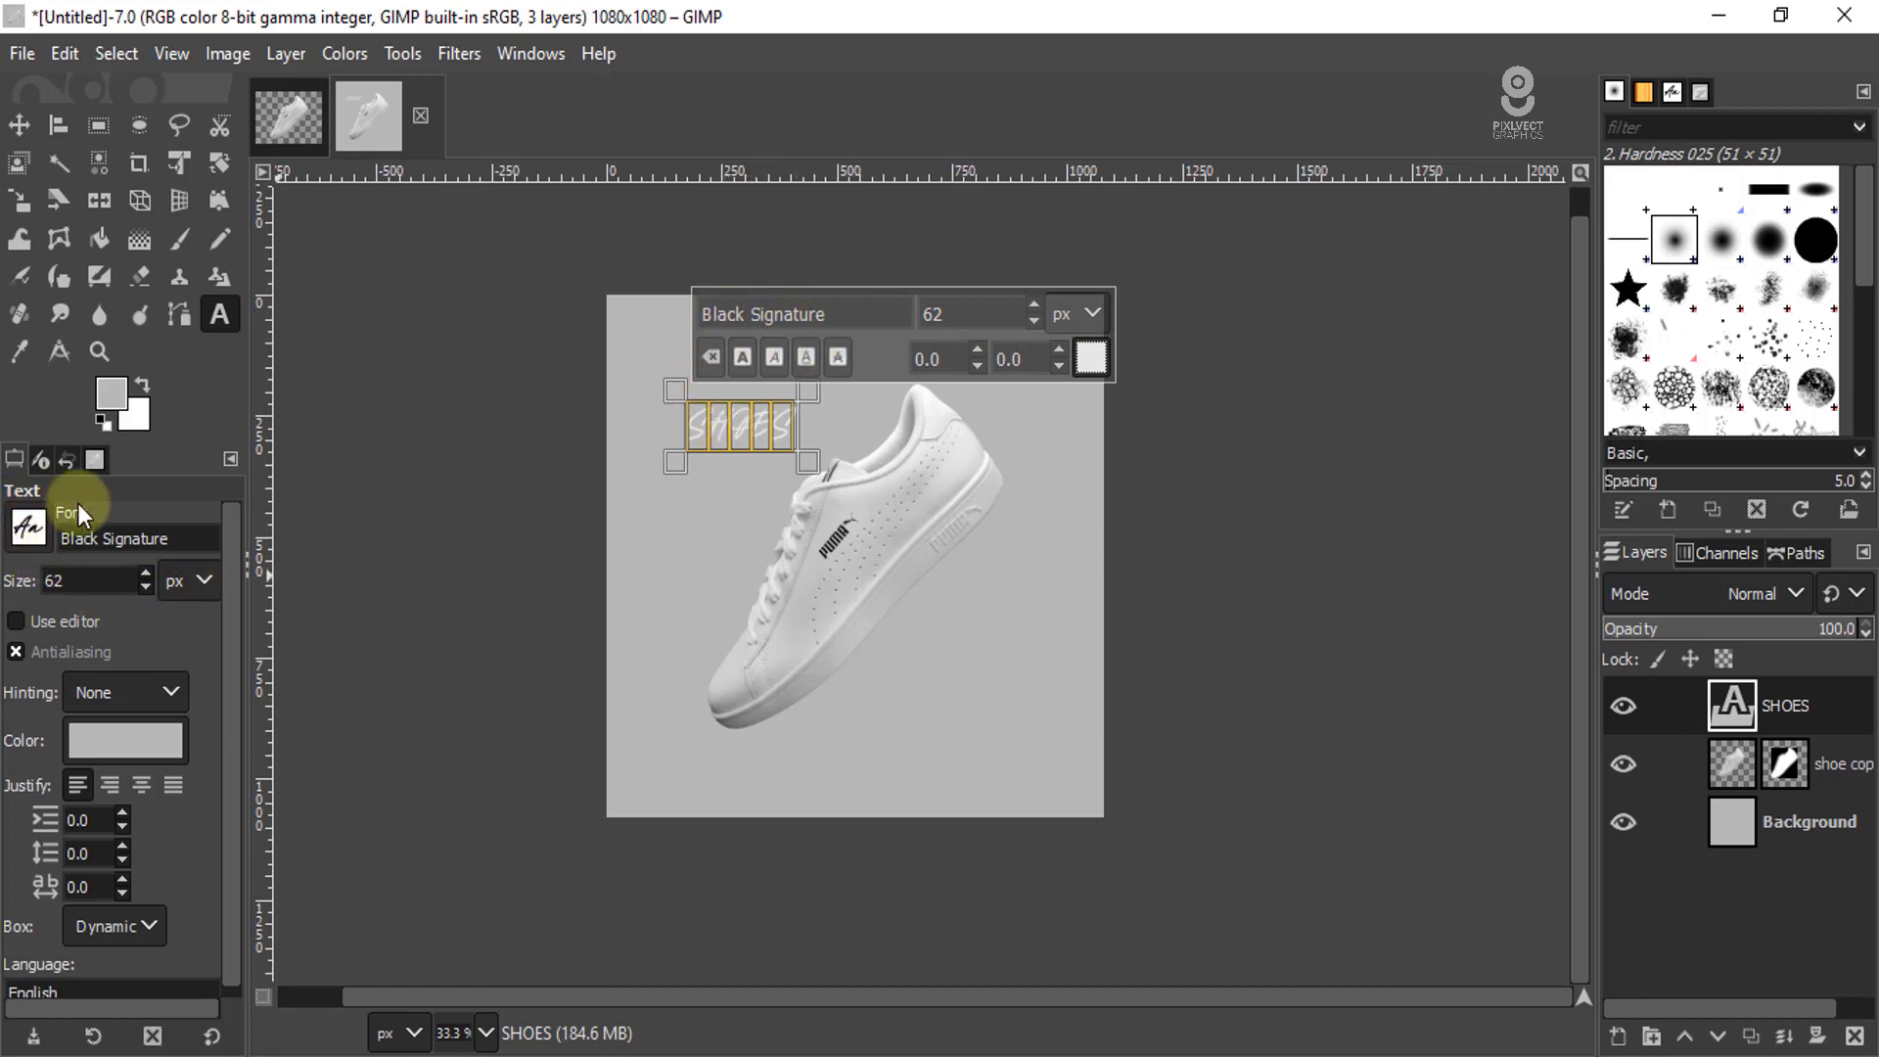
- Try a condensed bold italic font on SHOES and zoom in on it
{"action": "left_click", "coordinate": [28, 528]}
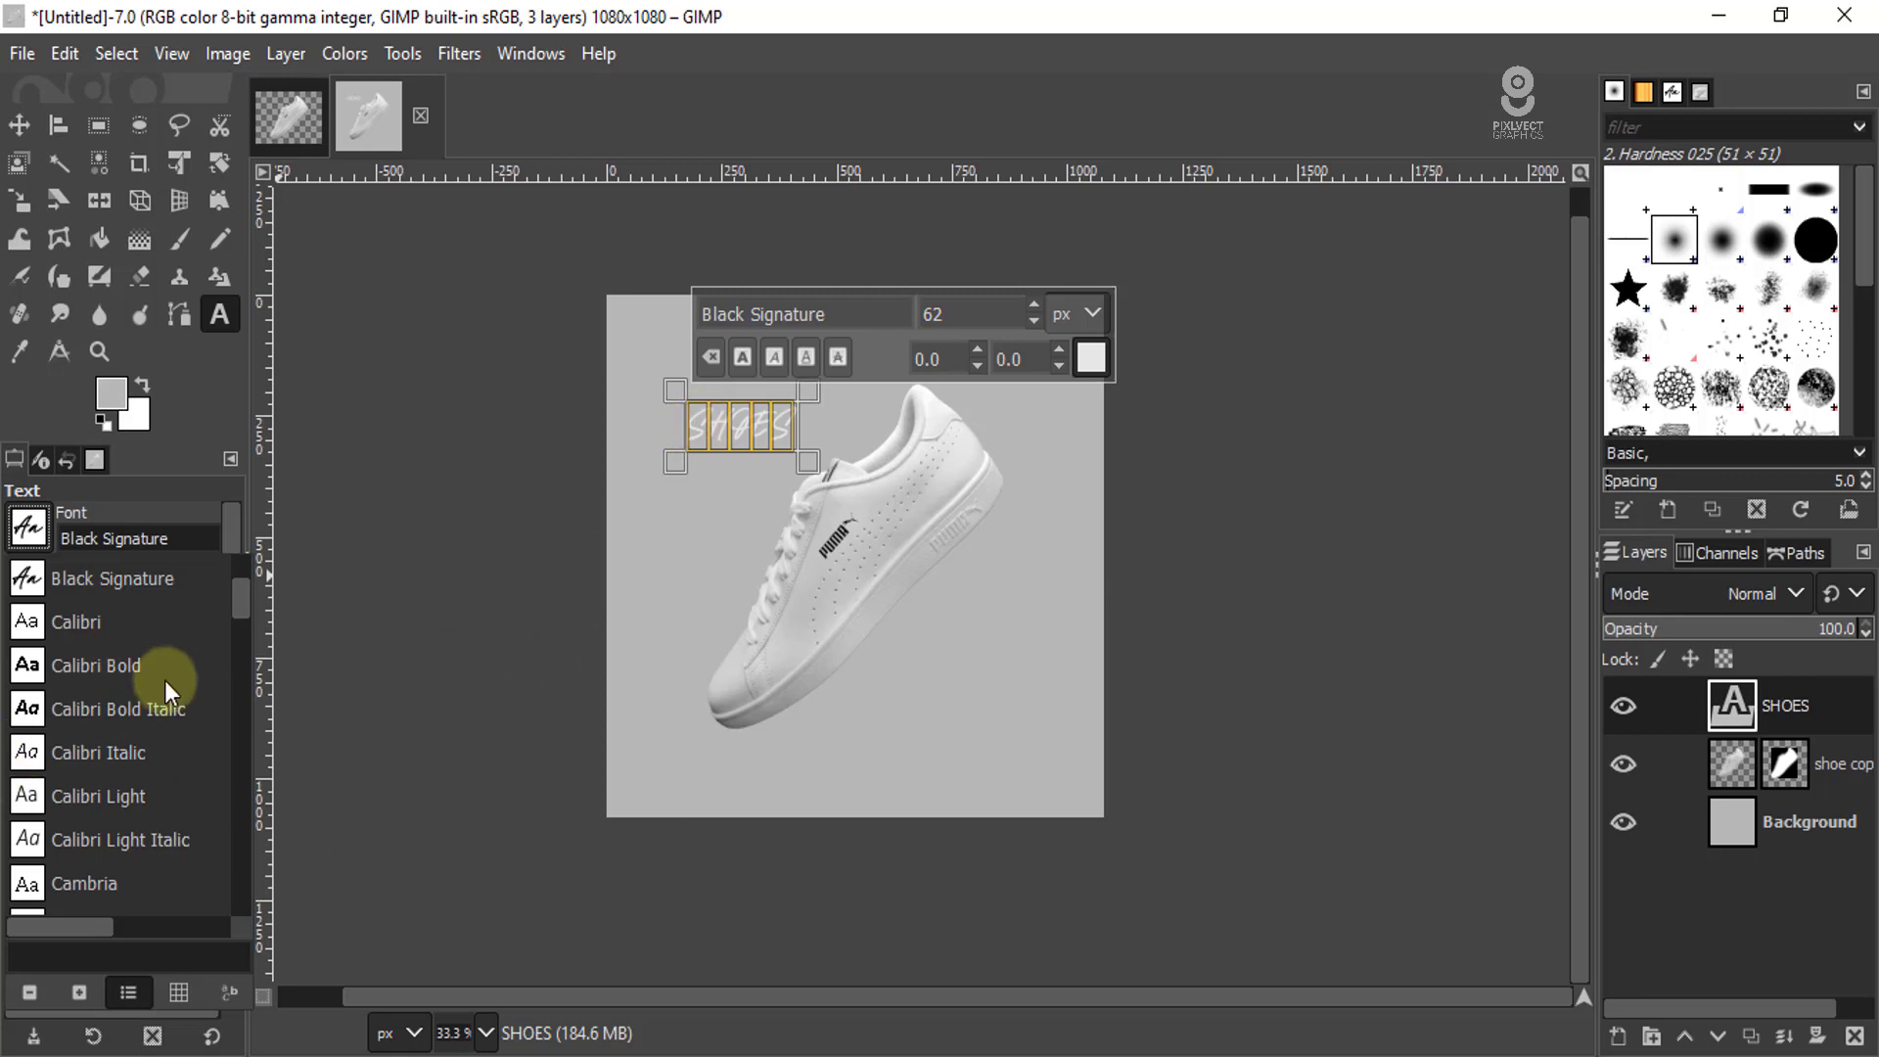
{"action": "scroll", "coordinate": [166, 688], "scroll_direction": "down", "scroll_amount": 2}
{"action": "scroll", "coordinate": [170, 691], "scroll_direction": "down", "scroll_amount": 3}
{"action": "scroll", "coordinate": [172, 691], "scroll_direction": "down", "scroll_amount": 3}
{"action": "scroll", "coordinate": [176, 695], "scroll_direction": "down", "scroll_amount": 3}
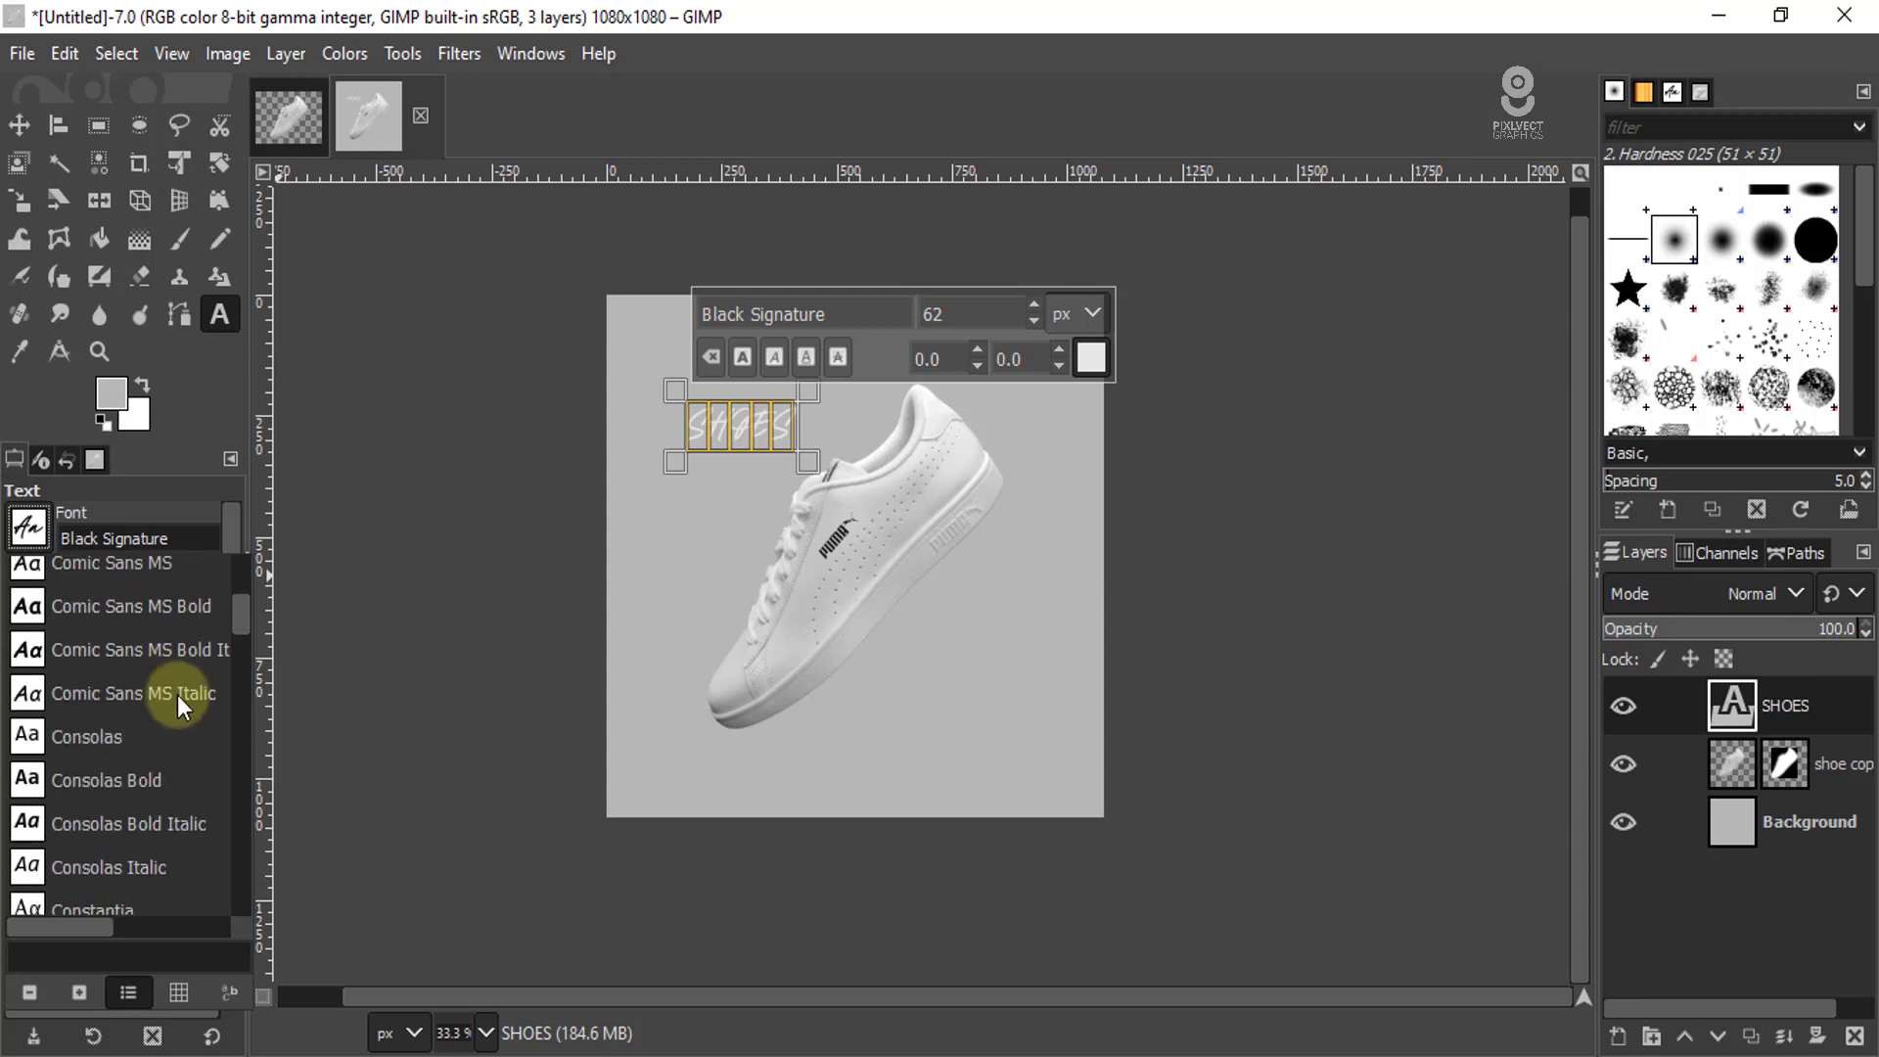
{"action": "left_click_drag", "start_coordinate": [244, 632], "coordinate": [233, 785]}
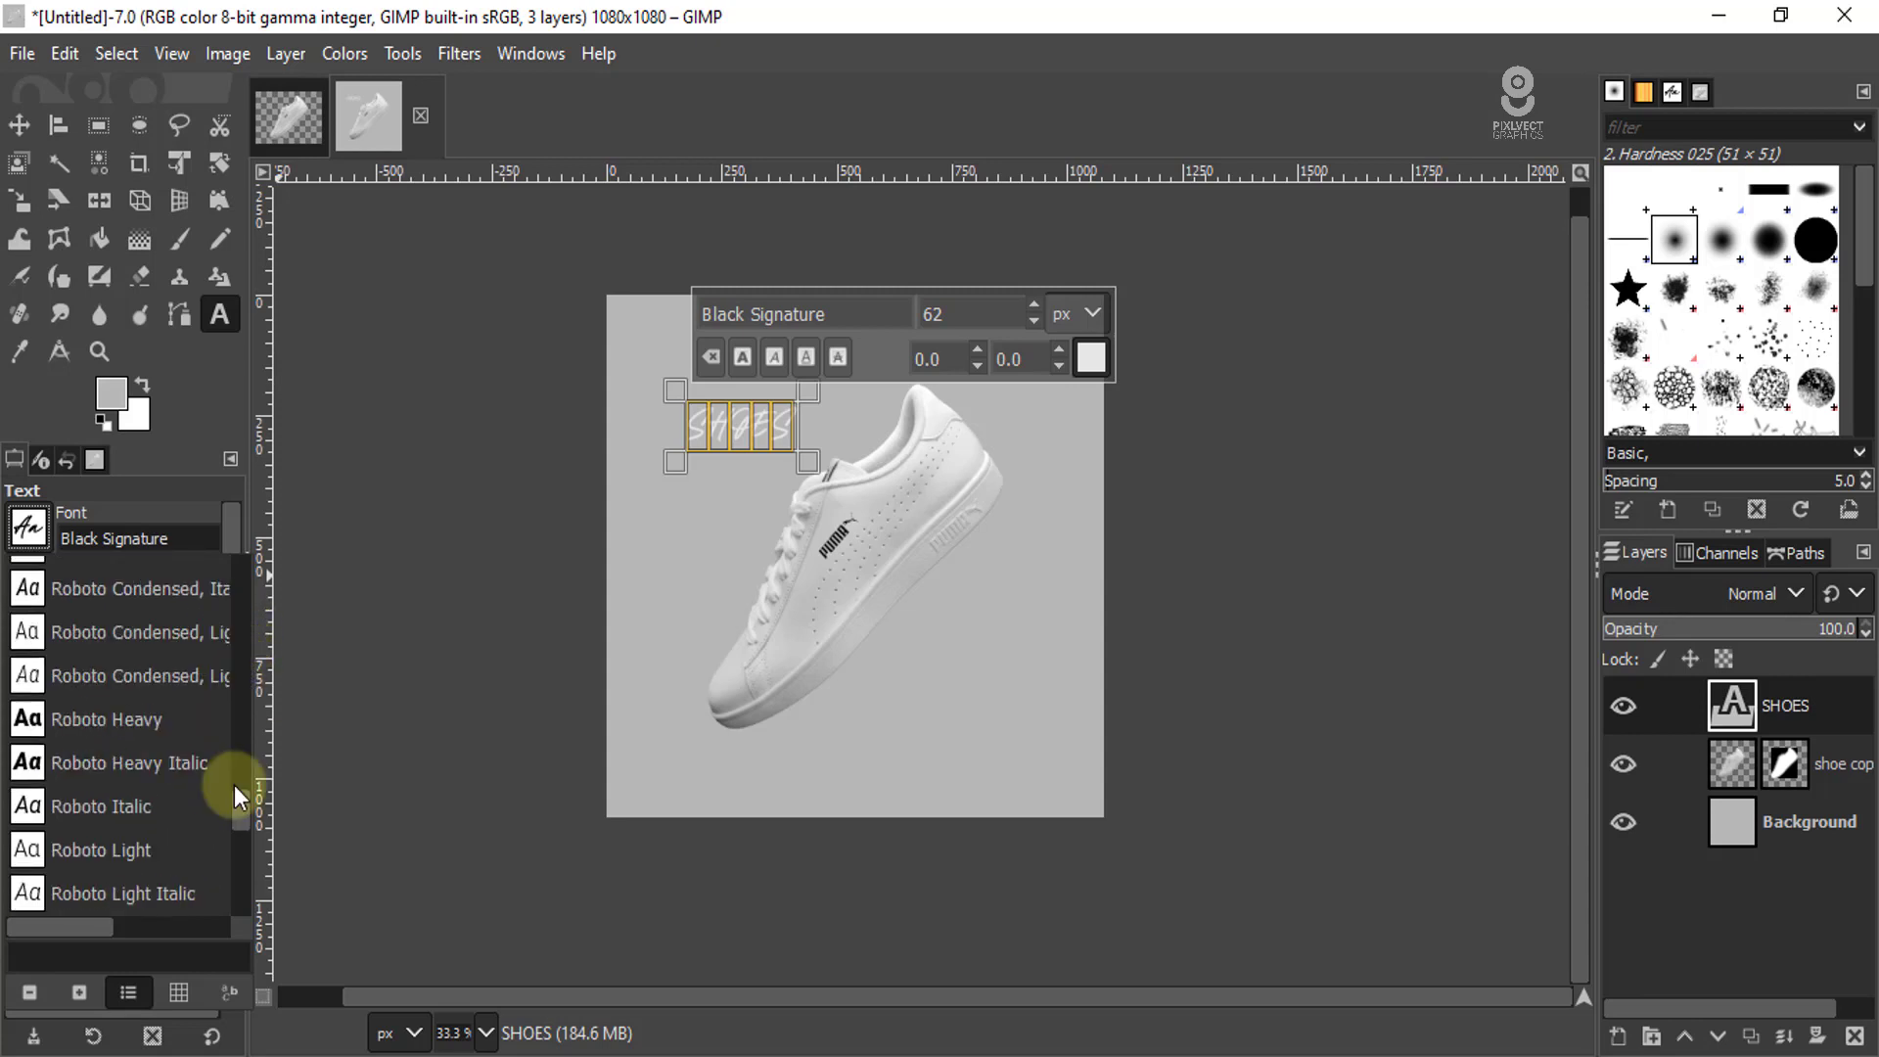
{"action": "scroll", "coordinate": [226, 783], "scroll_direction": "up", "scroll_amount": 2}
{"action": "scroll", "coordinate": [226, 783], "scroll_direction": "up", "scroll_amount": 2}
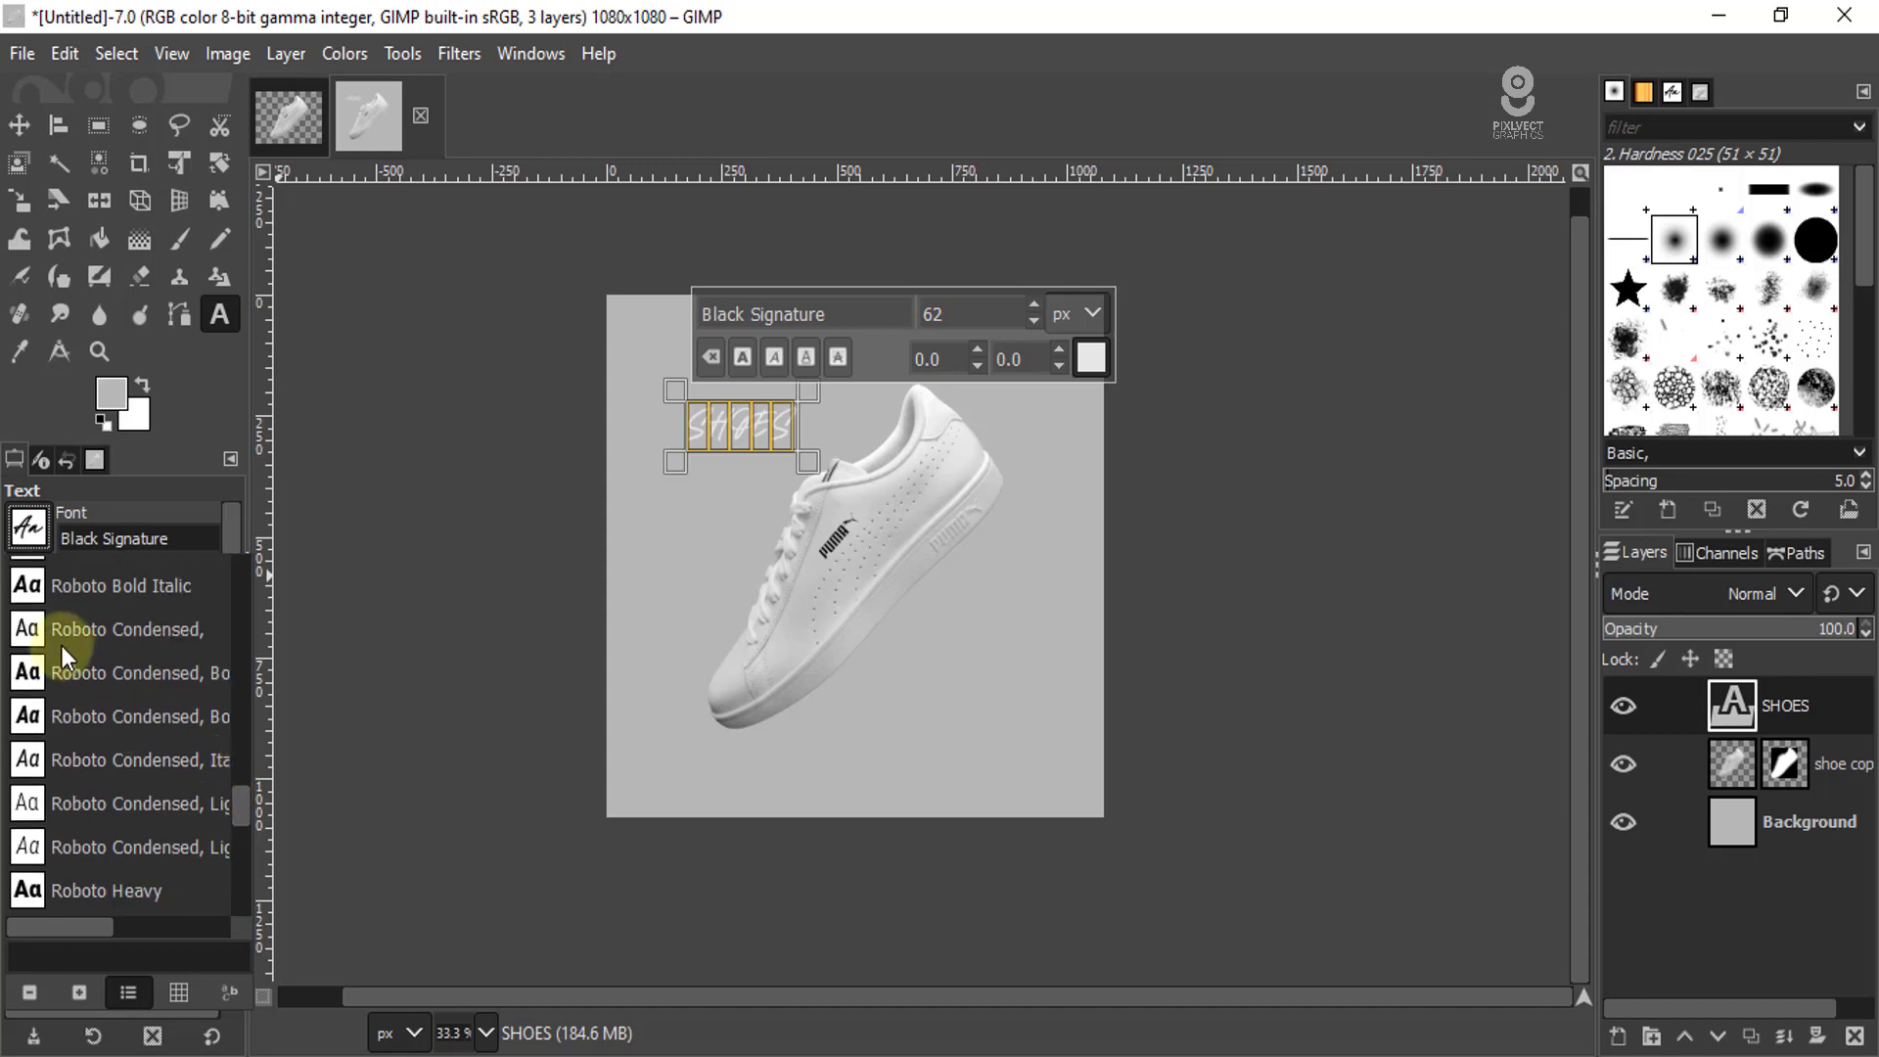
{"action": "left_click", "coordinate": [144, 715]}
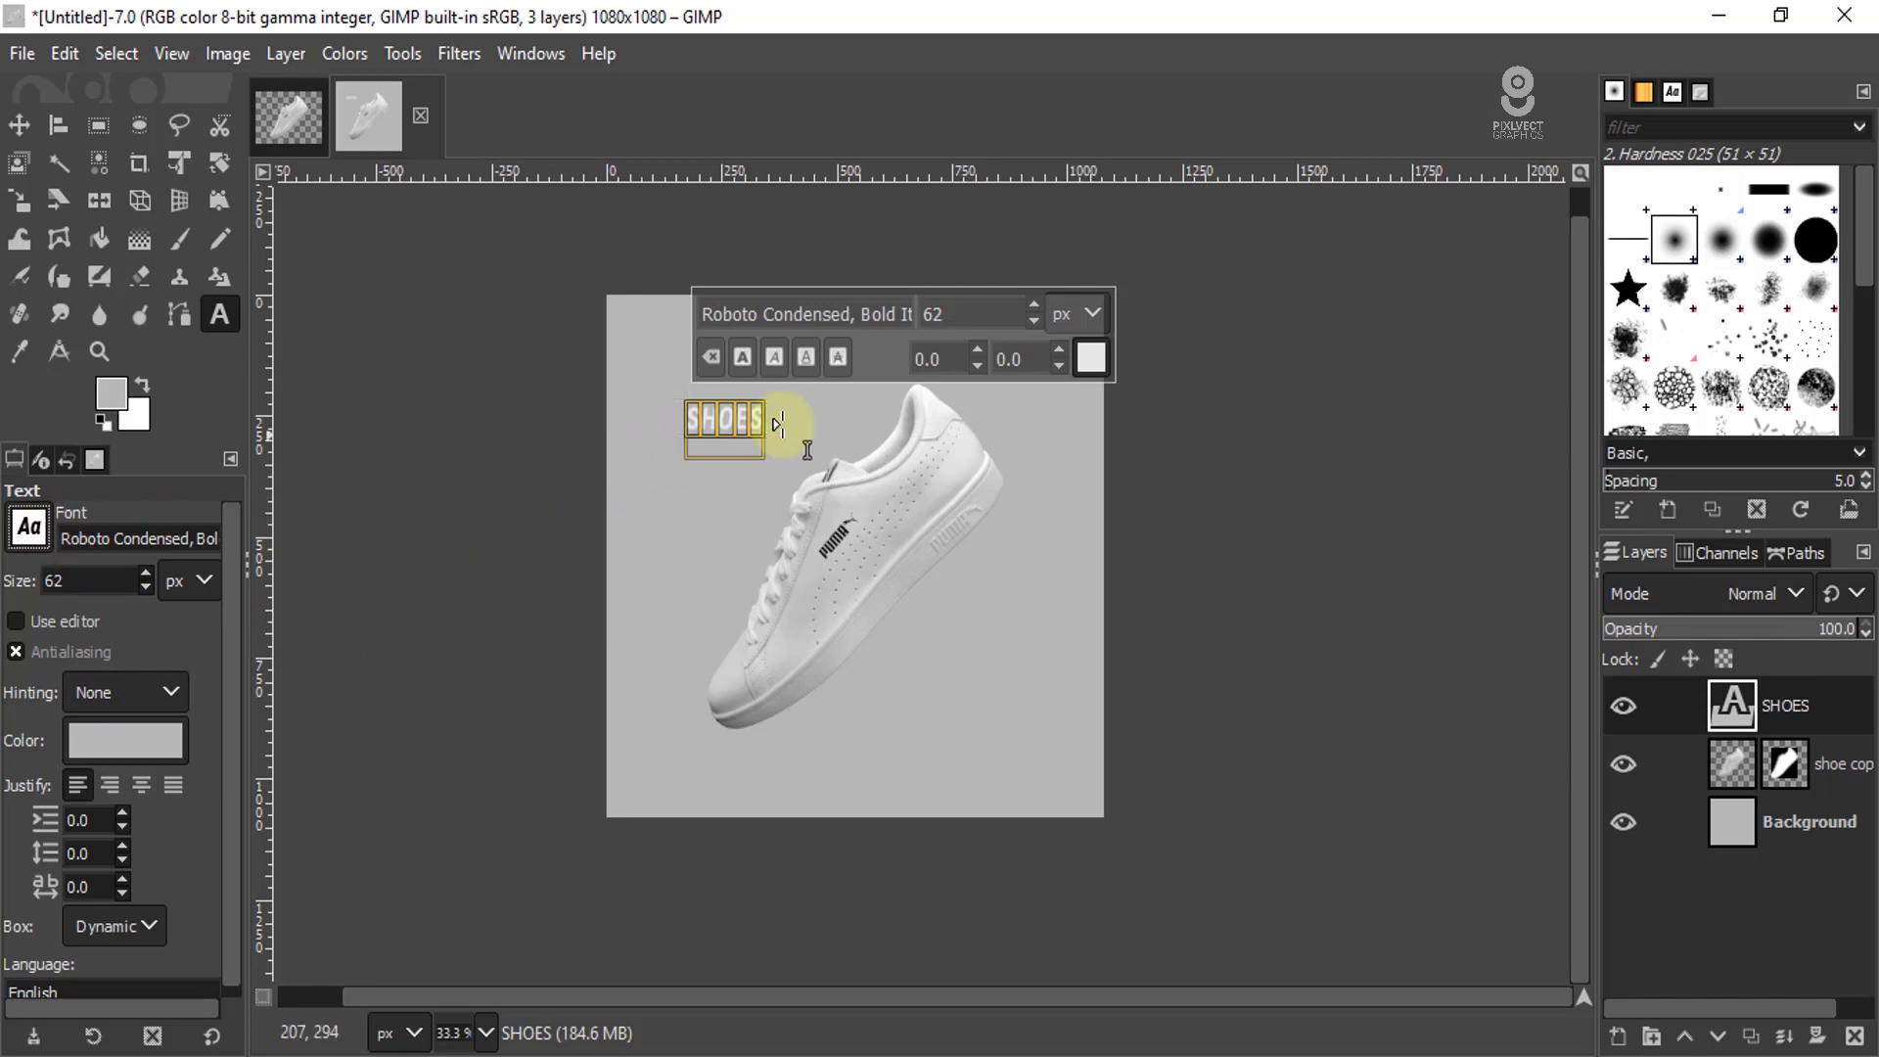
{"action": "key", "text": "1"}
{"action": "scroll", "coordinate": [748, 423], "scroll_direction": "down", "scroll_amount": 2}
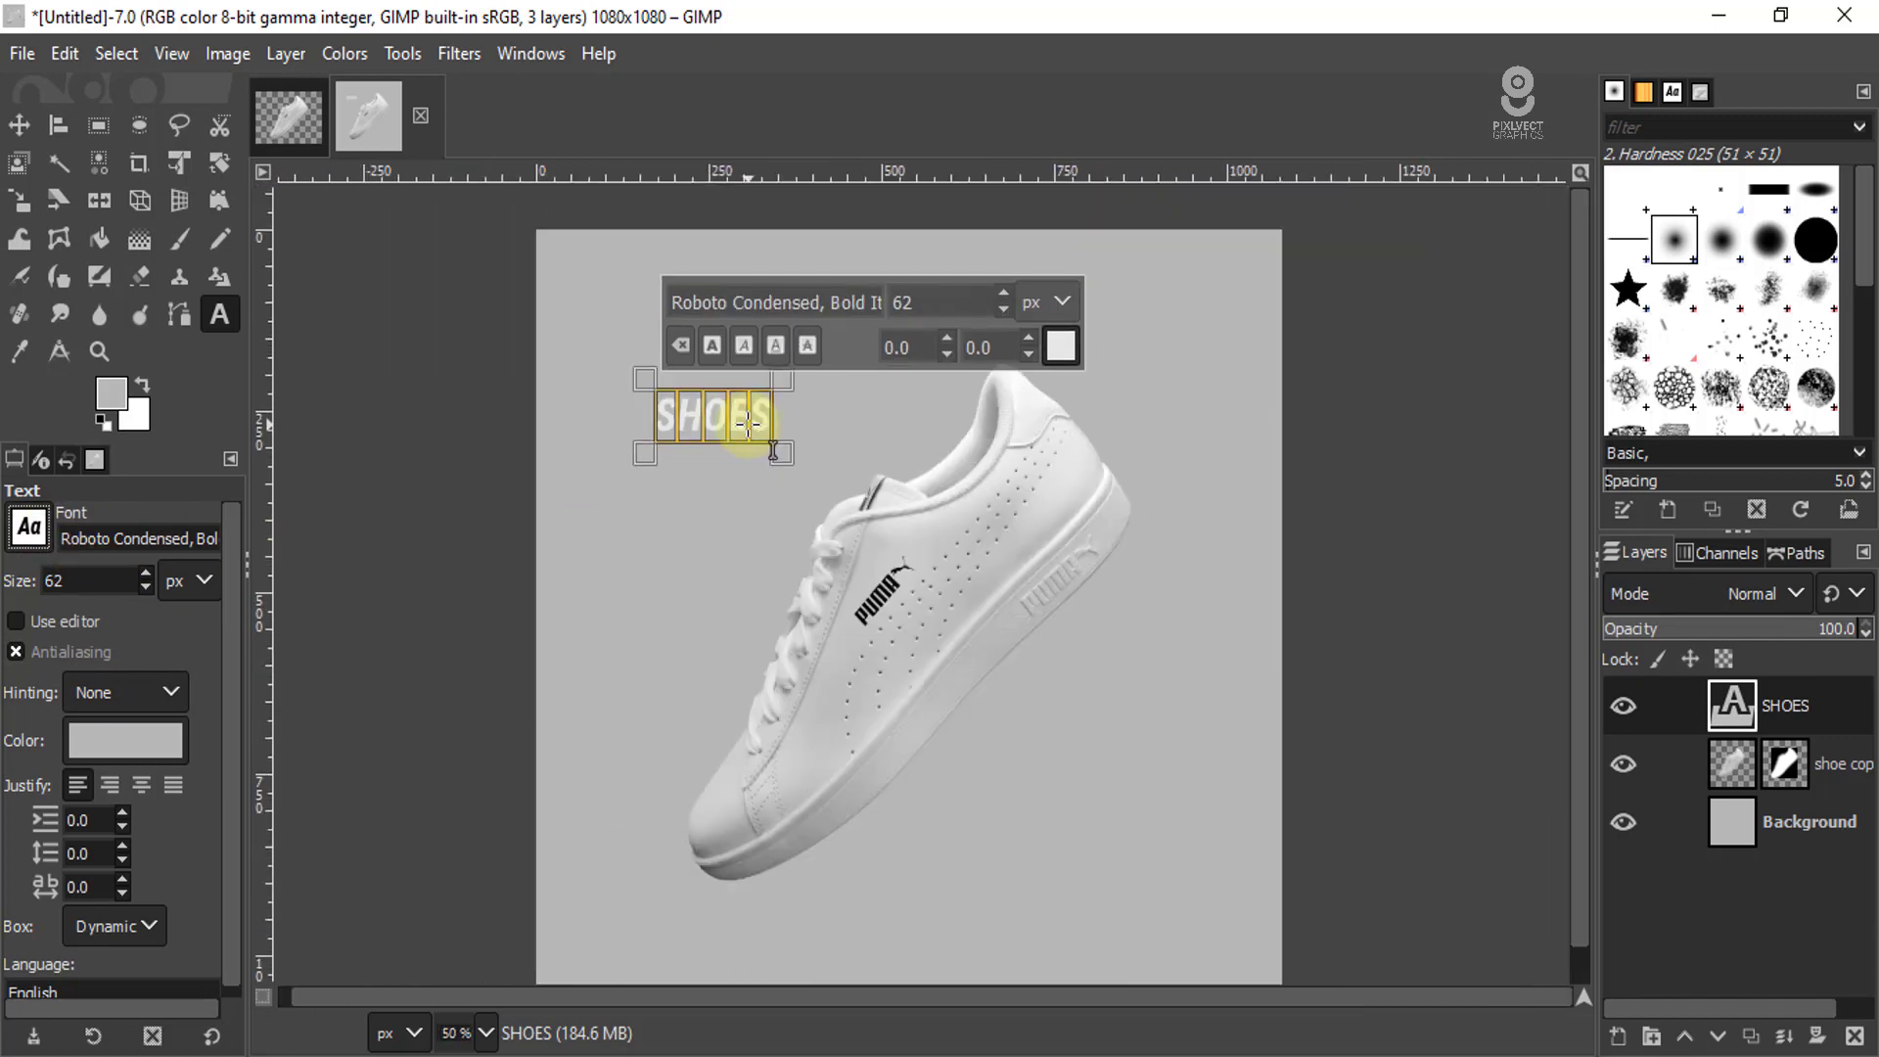
- Switch the SHOES font to Roboto Condensed, Bold
{"action": "left_click", "coordinate": [29, 527]}
{"action": "left_click", "coordinate": [107, 672]}
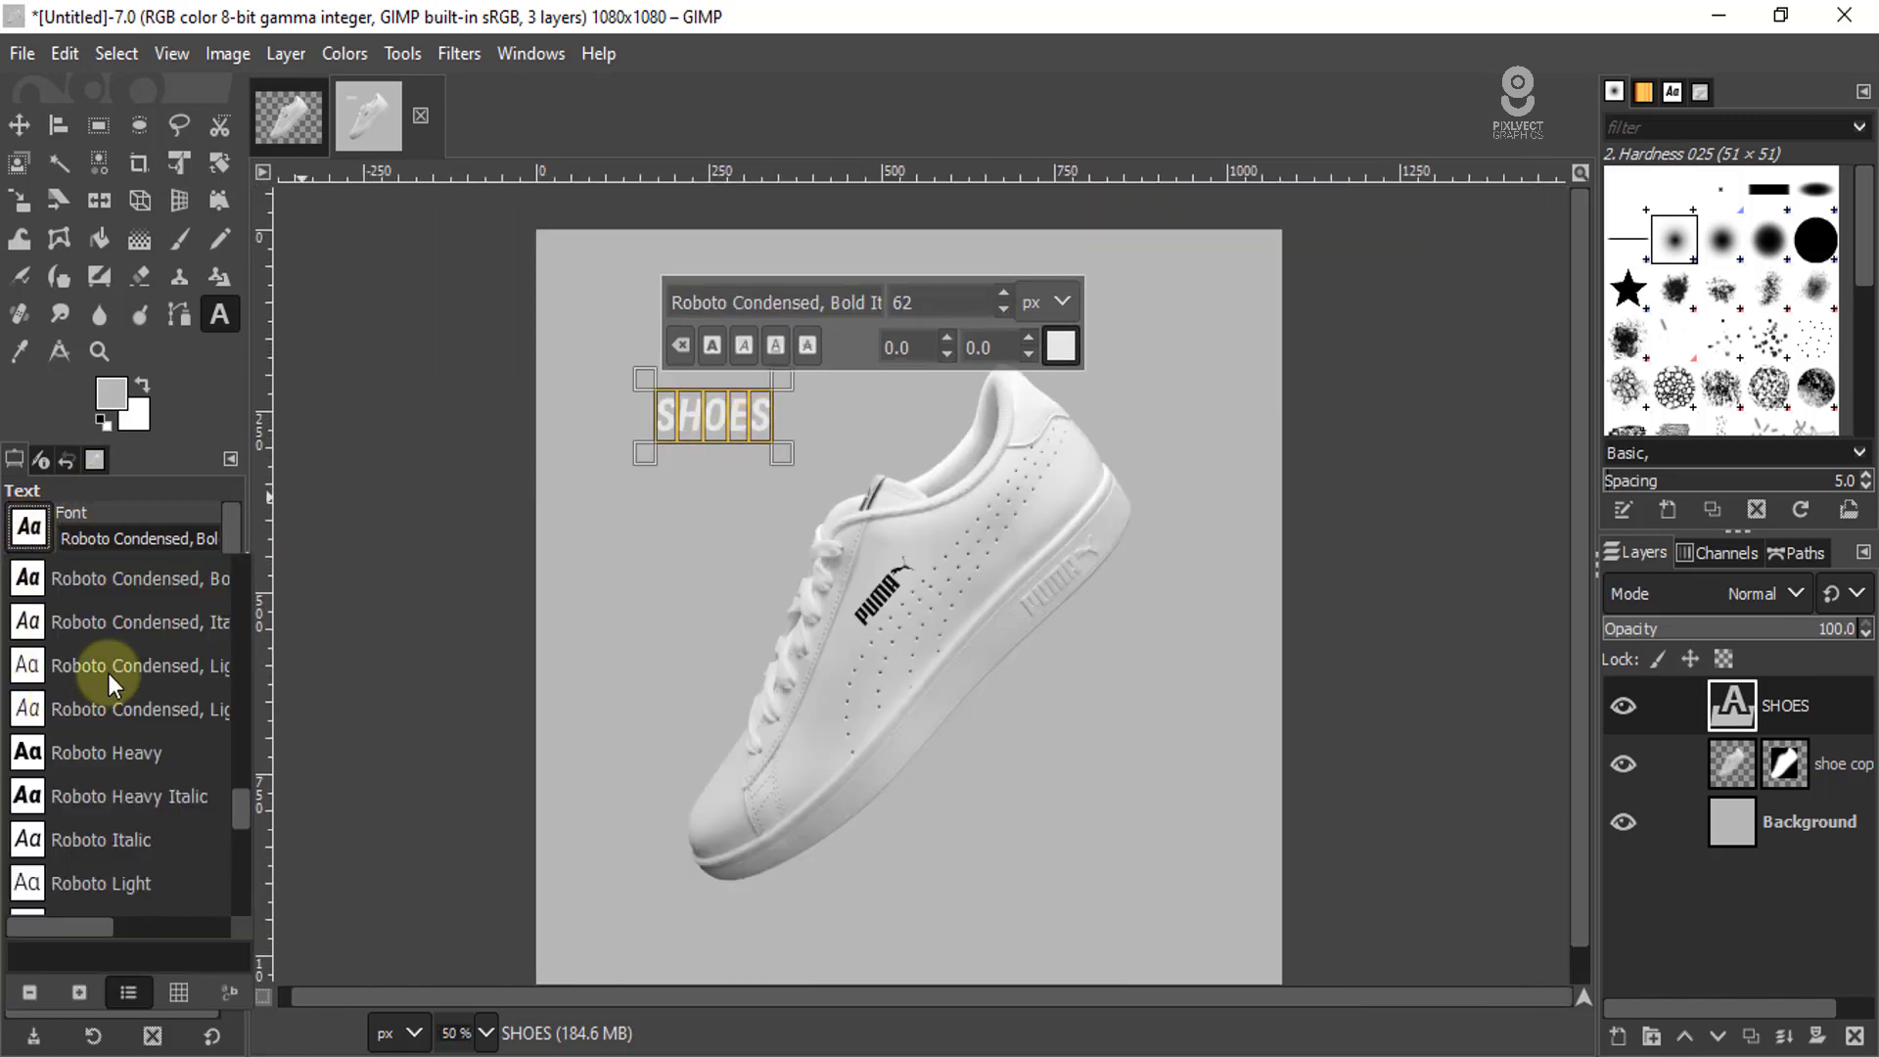
{"action": "scroll", "coordinate": [123, 634], "scroll_direction": "up", "scroll_amount": 1}
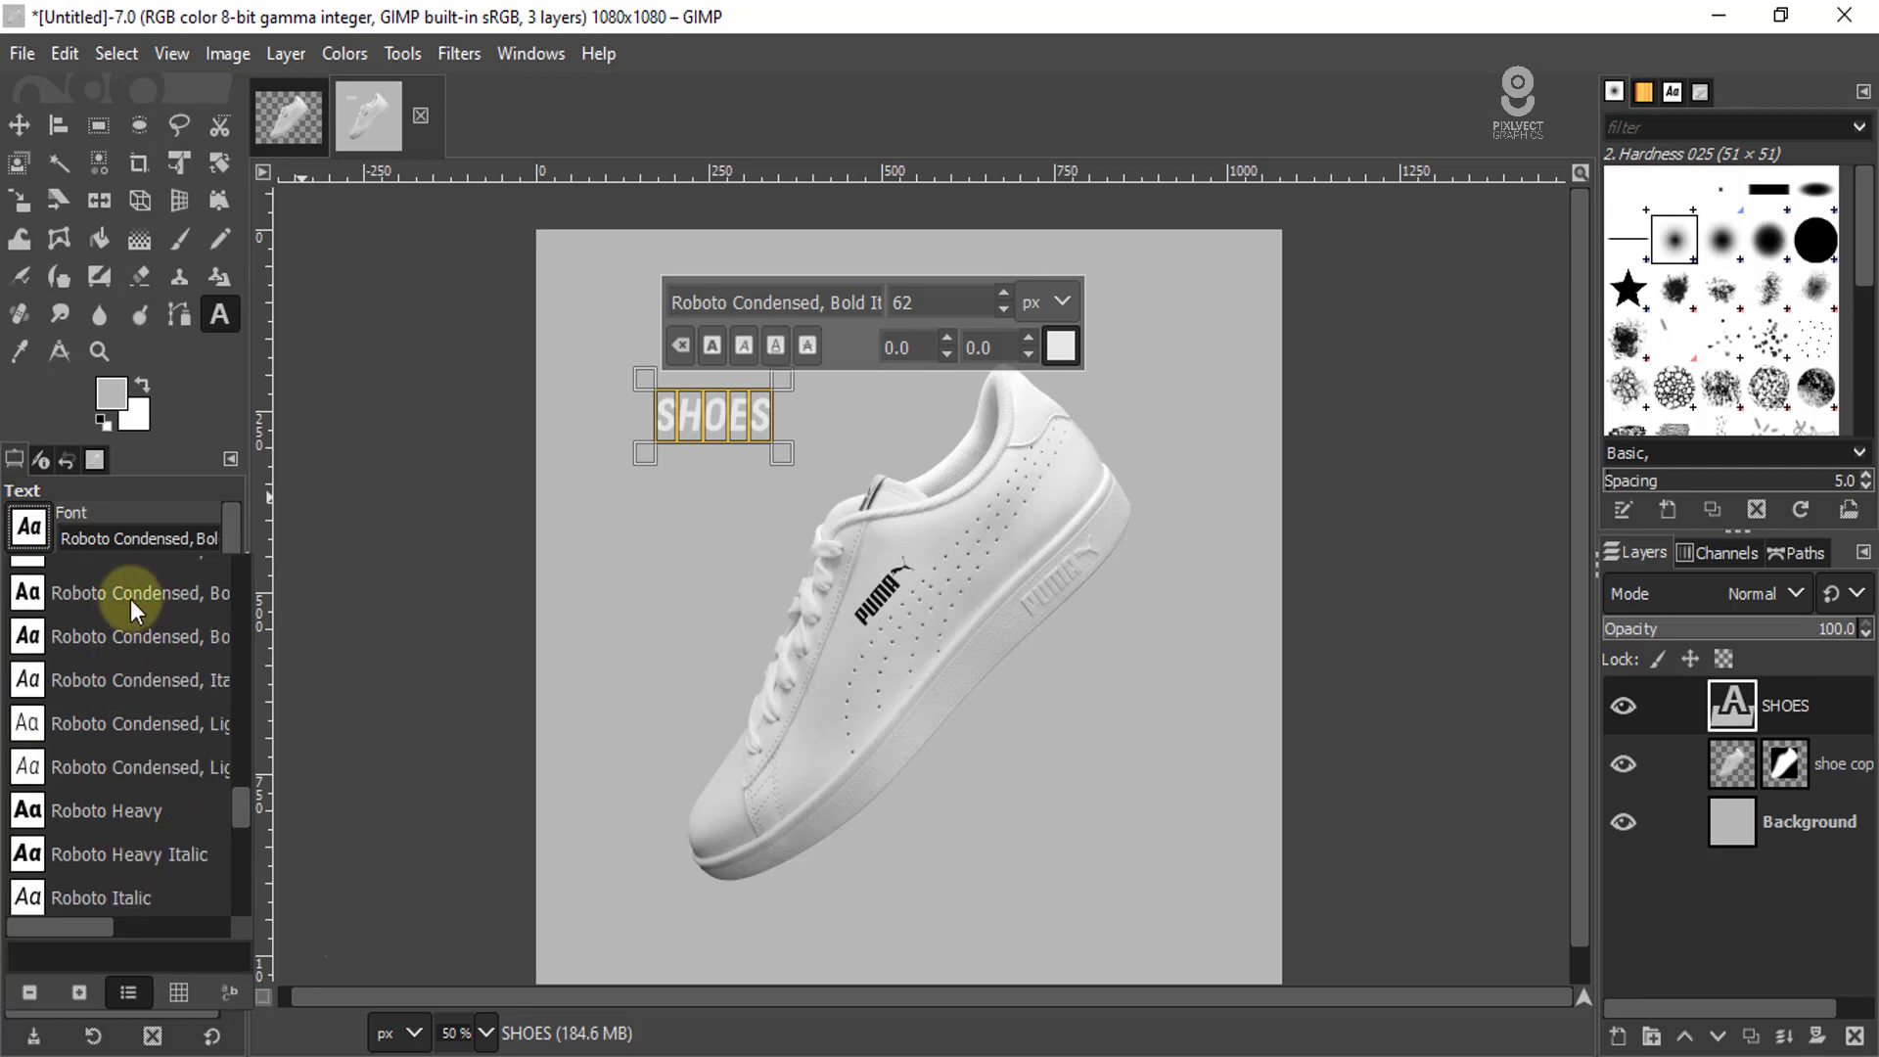
{"action": "left_click", "coordinate": [131, 599]}
{"action": "scroll", "coordinate": [732, 421], "scroll_direction": "up", "scroll_amount": 2}
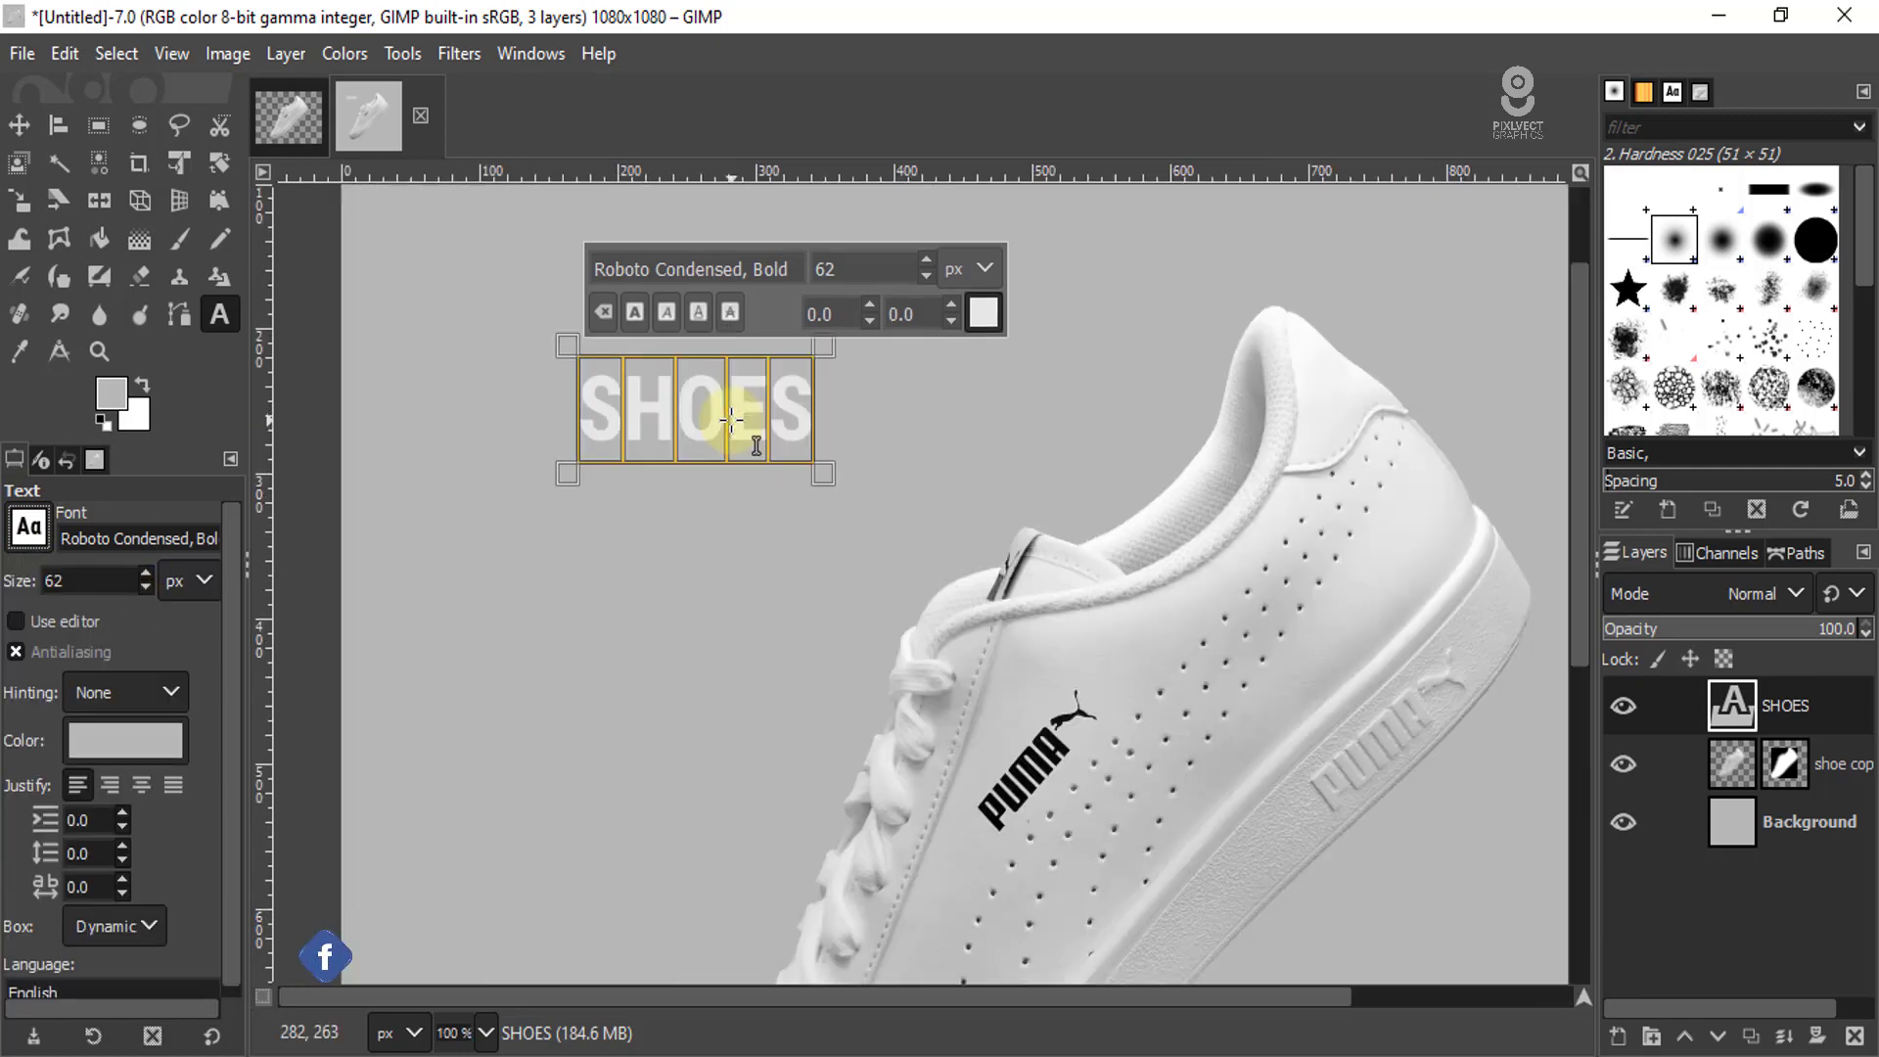
{"action": "scroll", "coordinate": [733, 421], "scroll_direction": "down", "scroll_amount": 1}
{"action": "scroll", "coordinate": [732, 421], "scroll_direction": "down", "scroll_amount": 1}
{"action": "scroll", "coordinate": [732, 421], "scroll_direction": "up", "scroll_amount": 1}
{"action": "scroll", "coordinate": [727, 416], "scroll_direction": "up", "scroll_amount": 1}
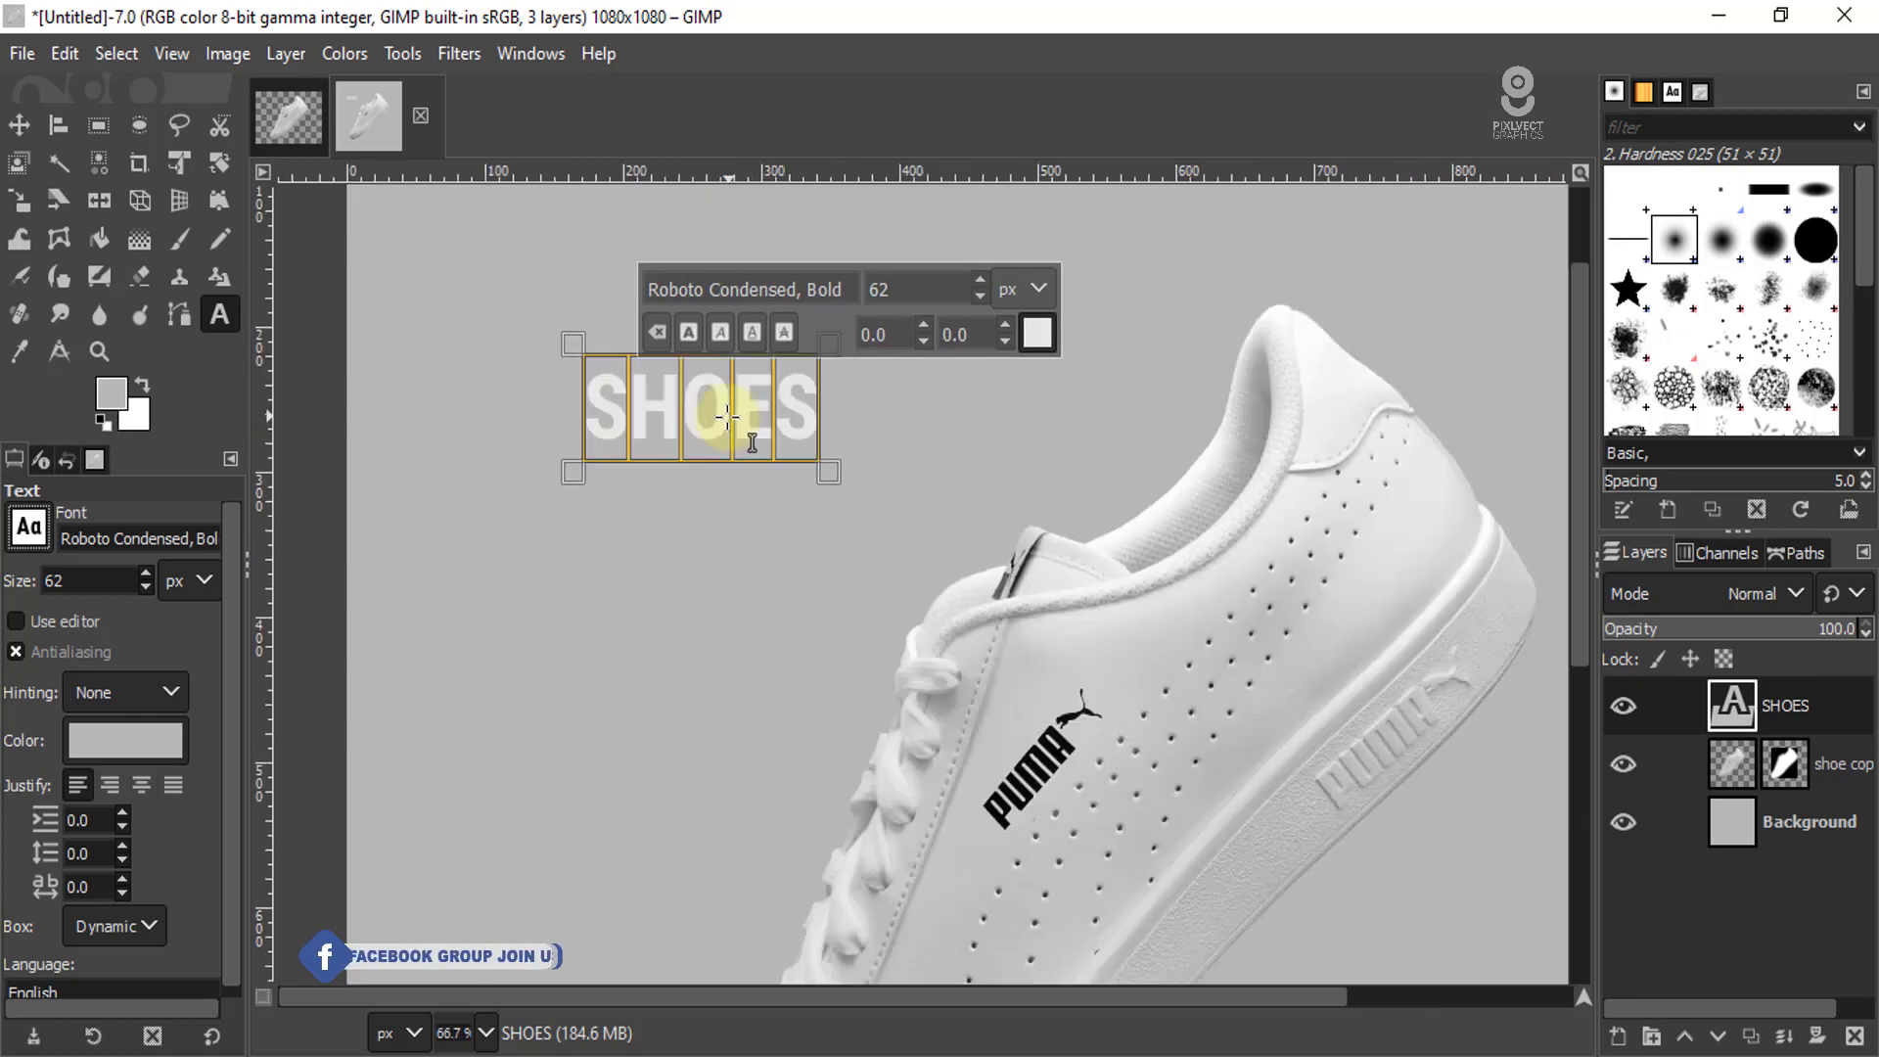
{"action": "scroll", "coordinate": [728, 416], "scroll_direction": "up", "scroll_amount": 1}
{"action": "scroll", "coordinate": [726, 407], "scroll_direction": "down", "scroll_amount": 1}
{"action": "scroll", "coordinate": [725, 407], "scroll_direction": "down", "scroll_amount": 1}
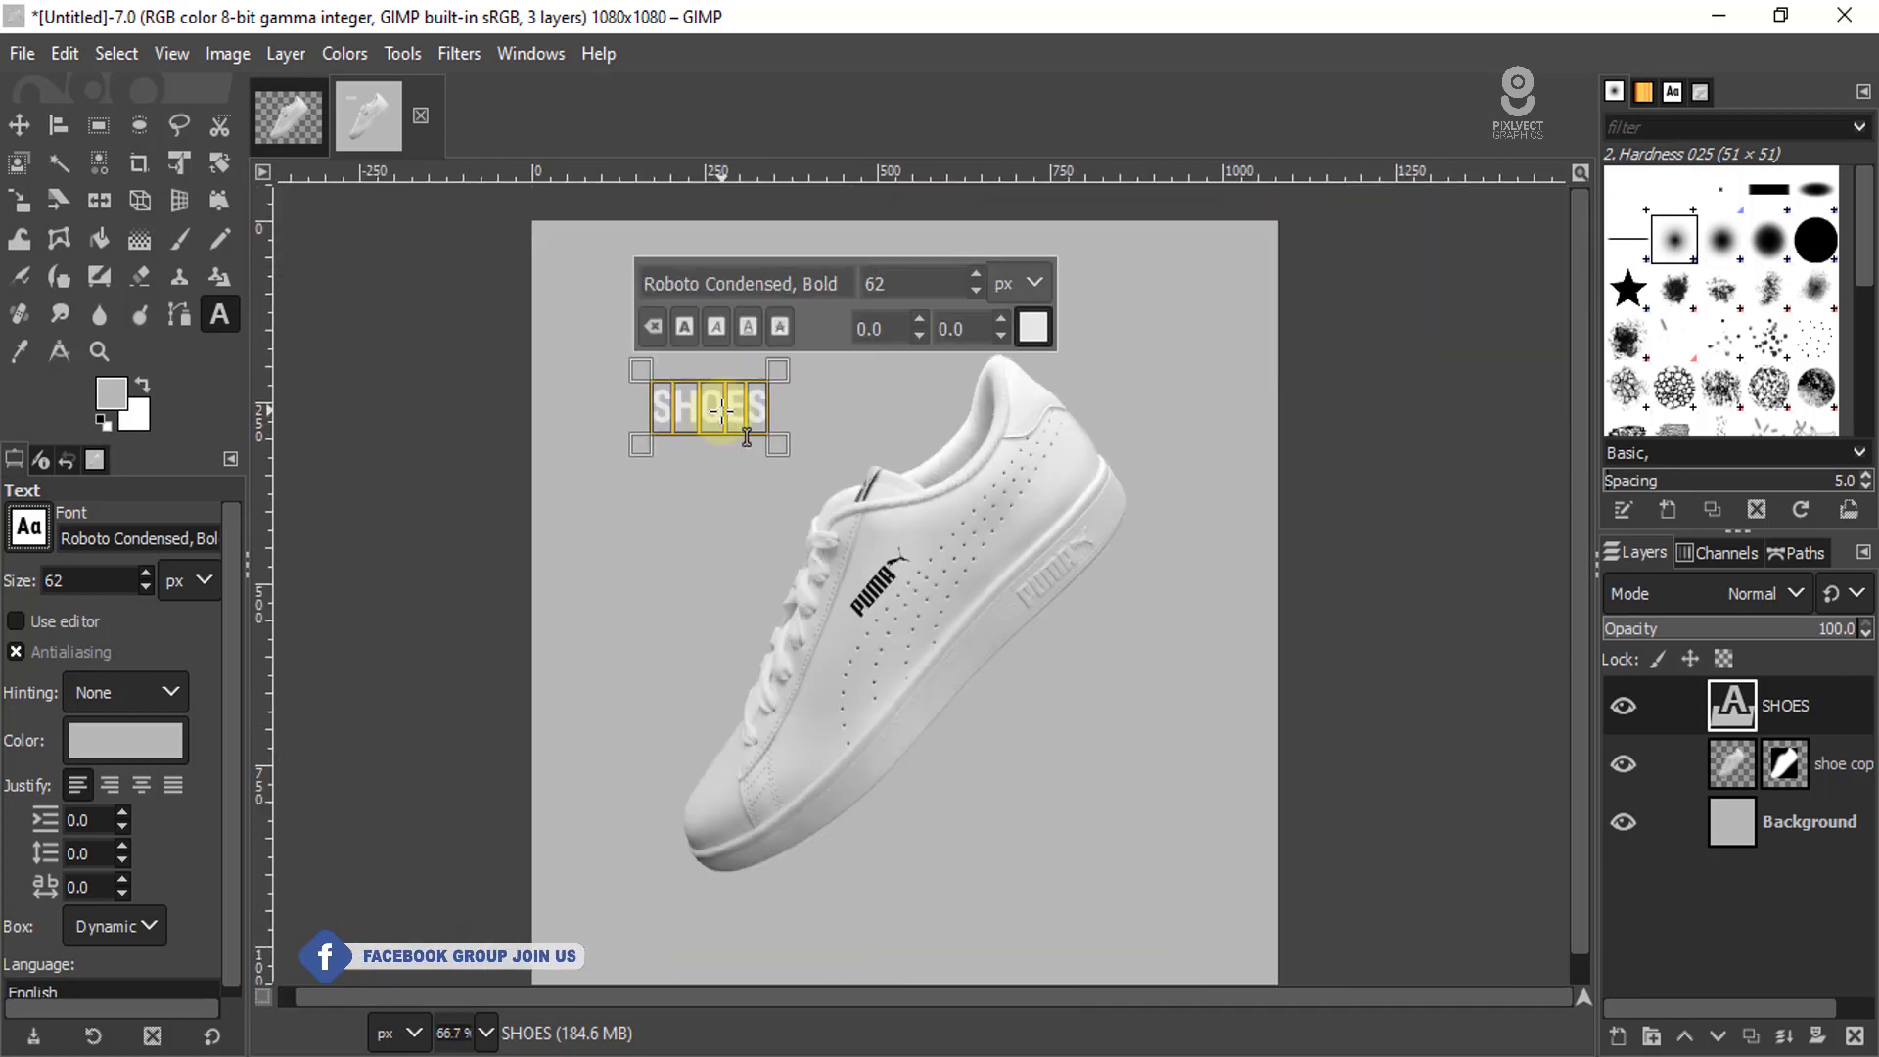
{"action": "scroll", "coordinate": [724, 411], "scroll_direction": "down", "scroll_amount": 1}
{"action": "scroll", "coordinate": [755, 397], "scroll_direction": "up", "scroll_amount": 2}
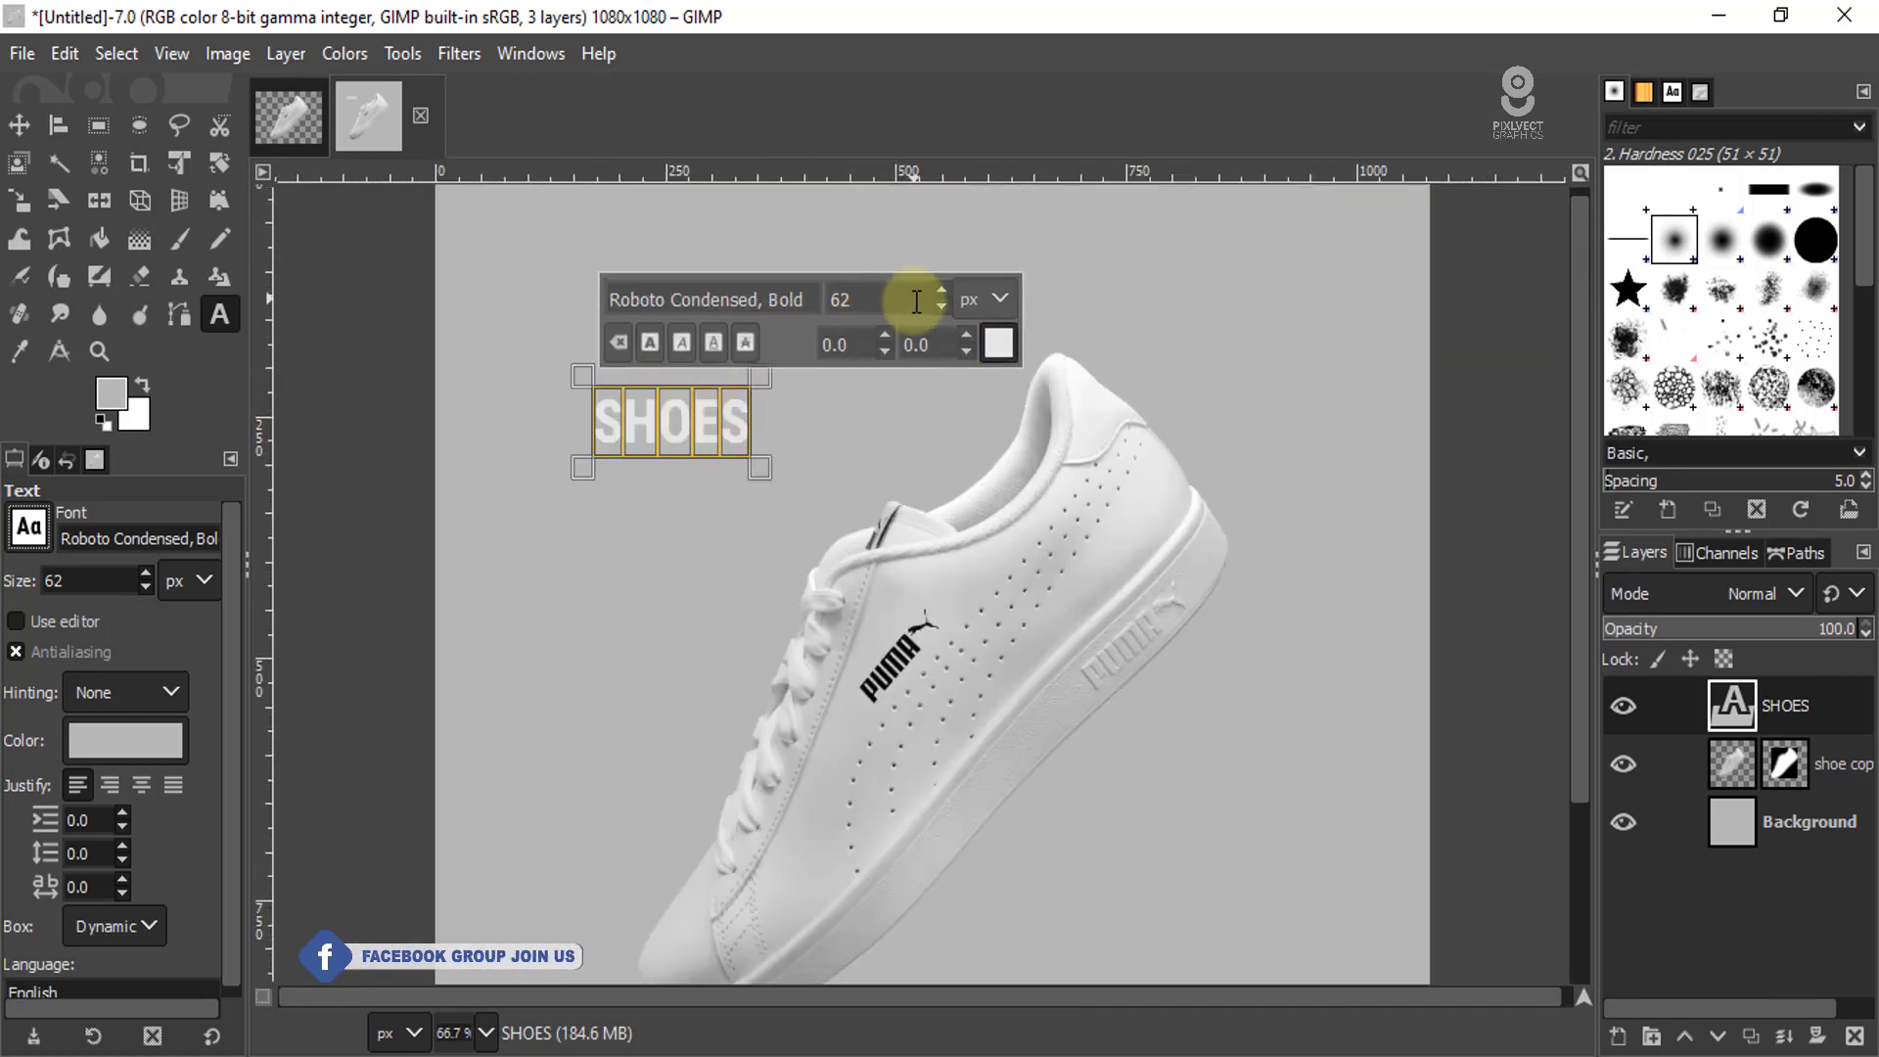
- Enlarge the SHOES text to 300 px
{"action": "double_click", "coordinate": [840, 300]}
{"action": "type", "text": "300"}
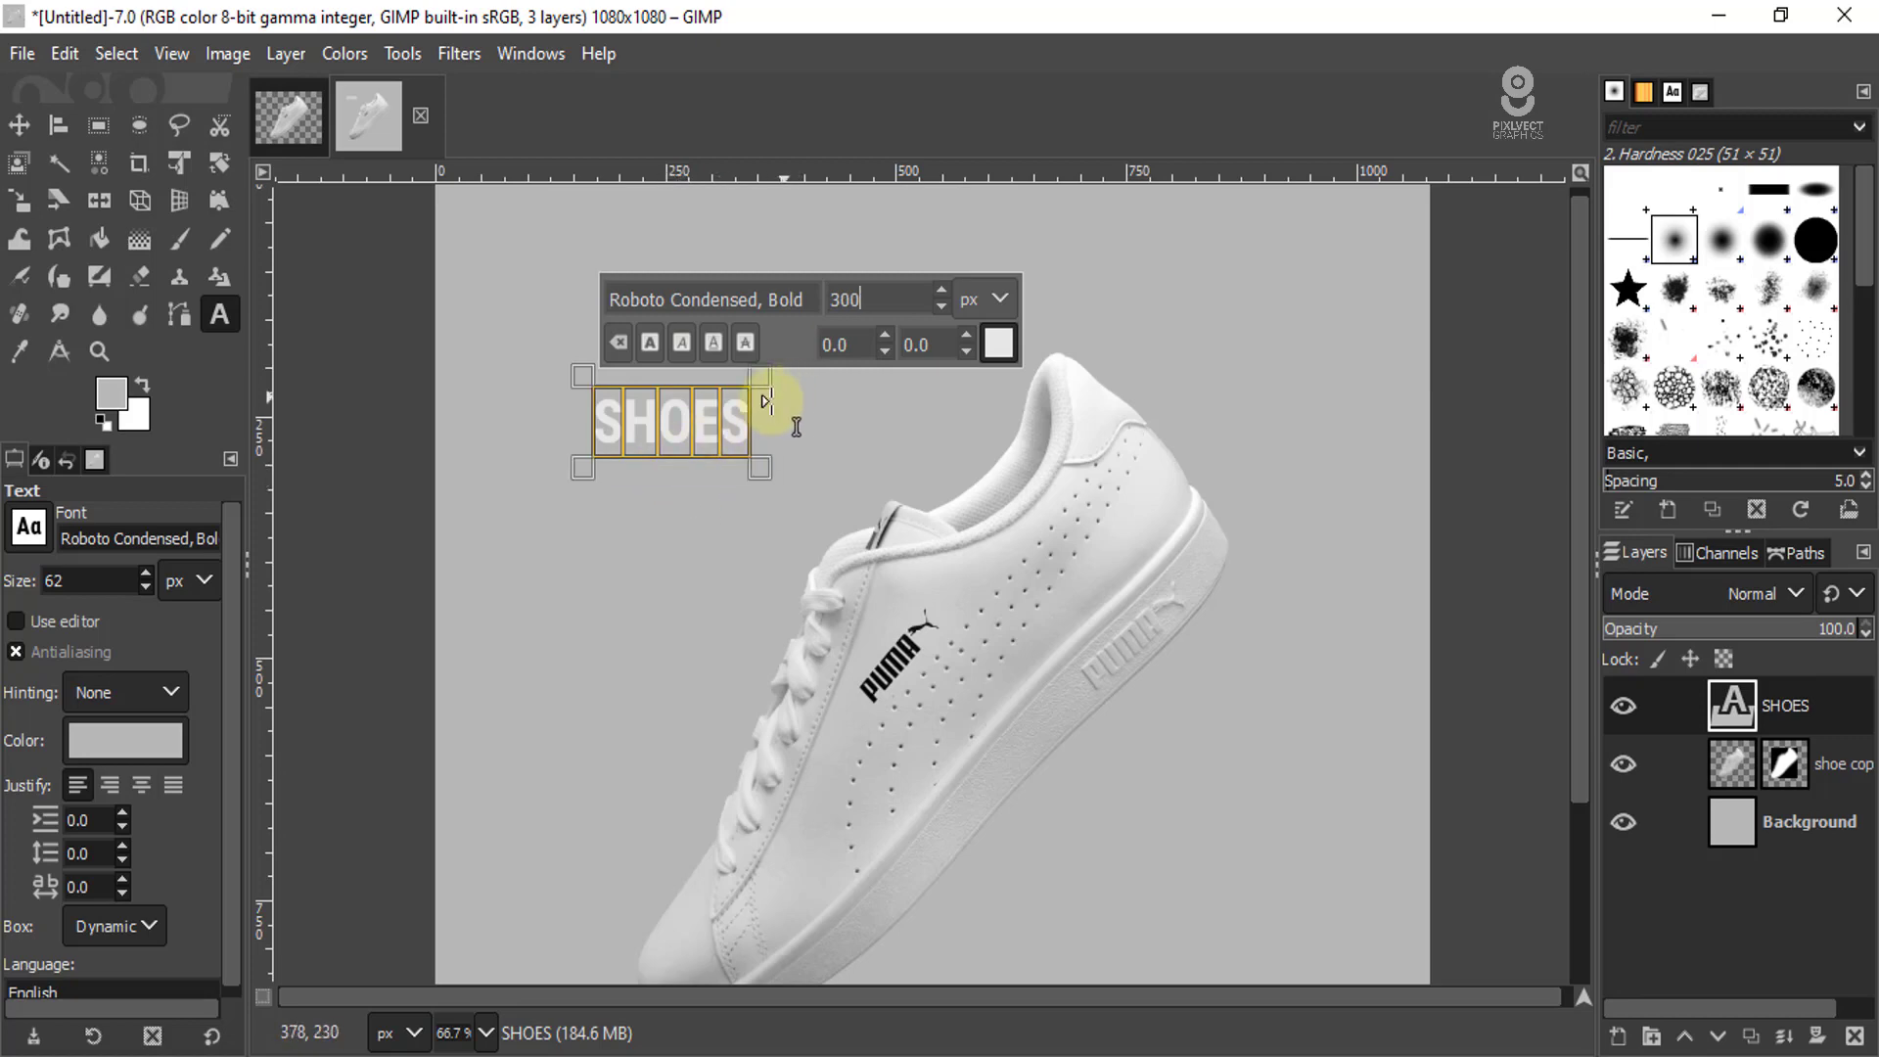
{"action": "key", "text": "Return"}
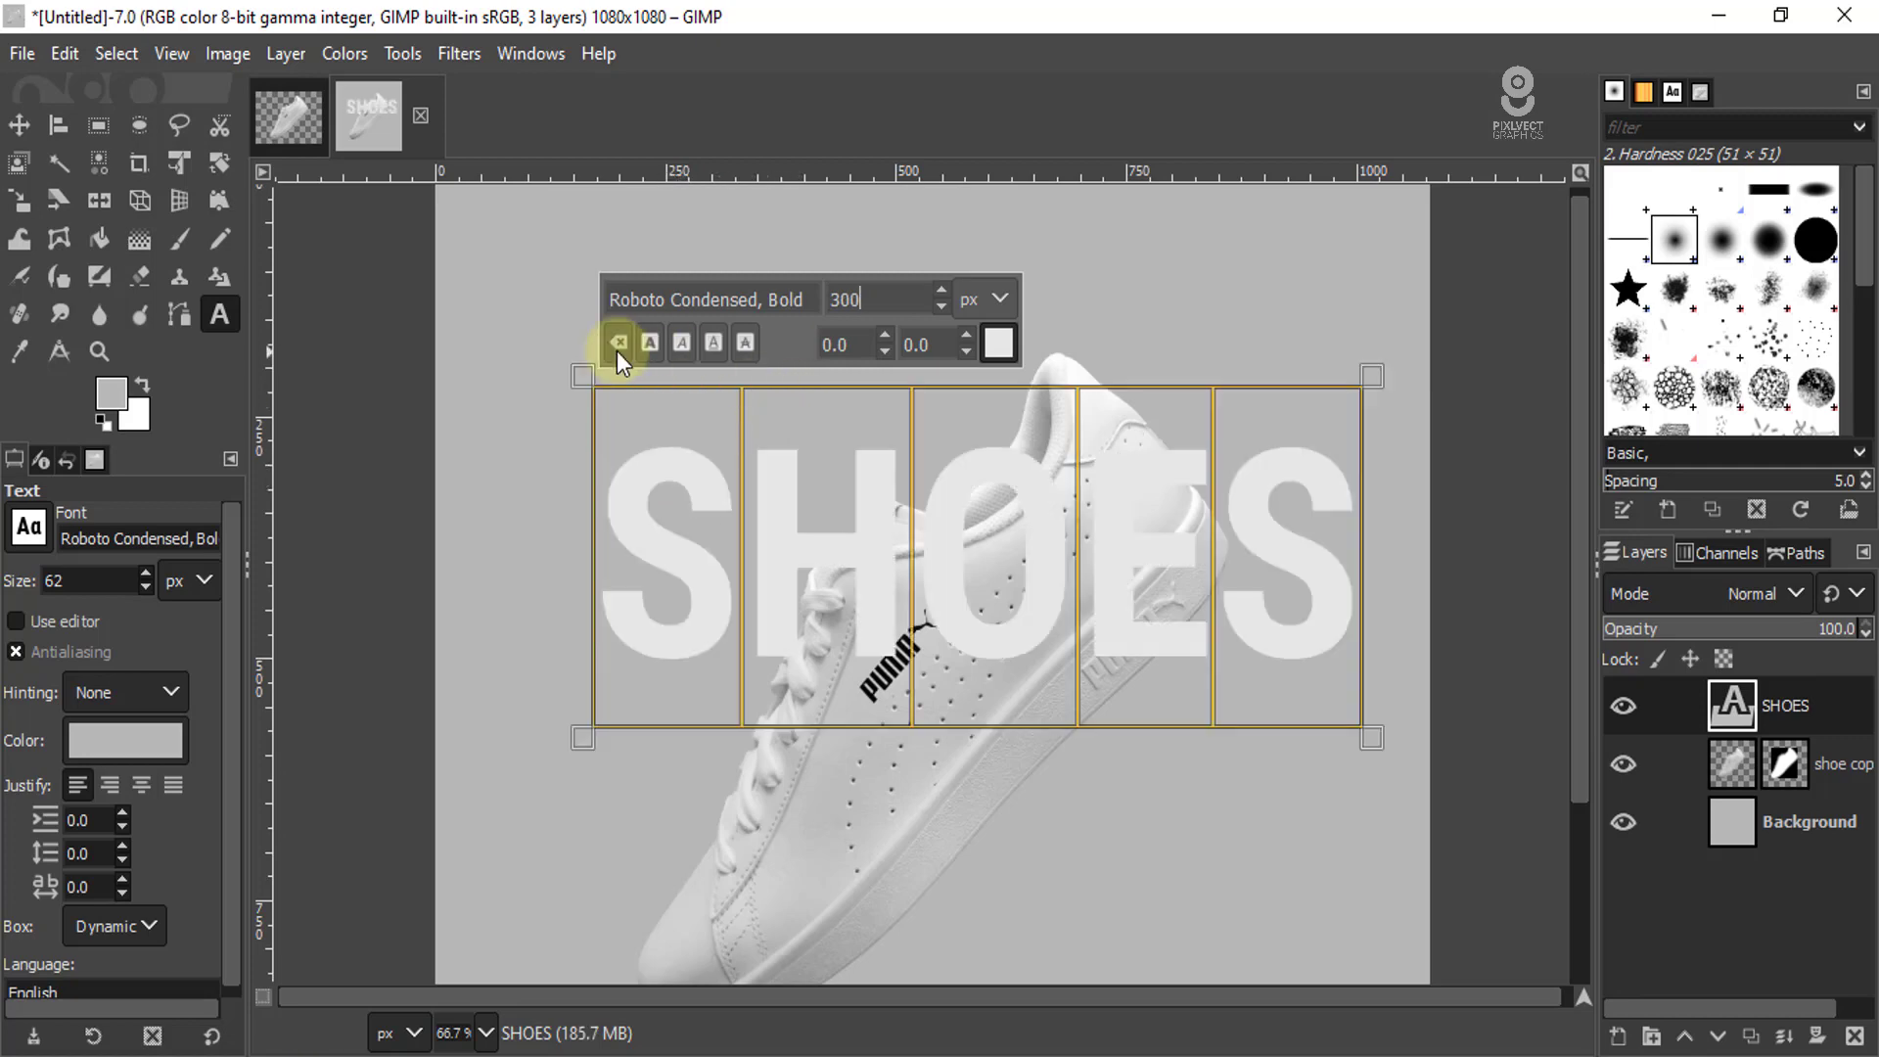
{"action": "scroll", "coordinate": [749, 491], "scroll_direction": "down", "scroll_amount": 2}
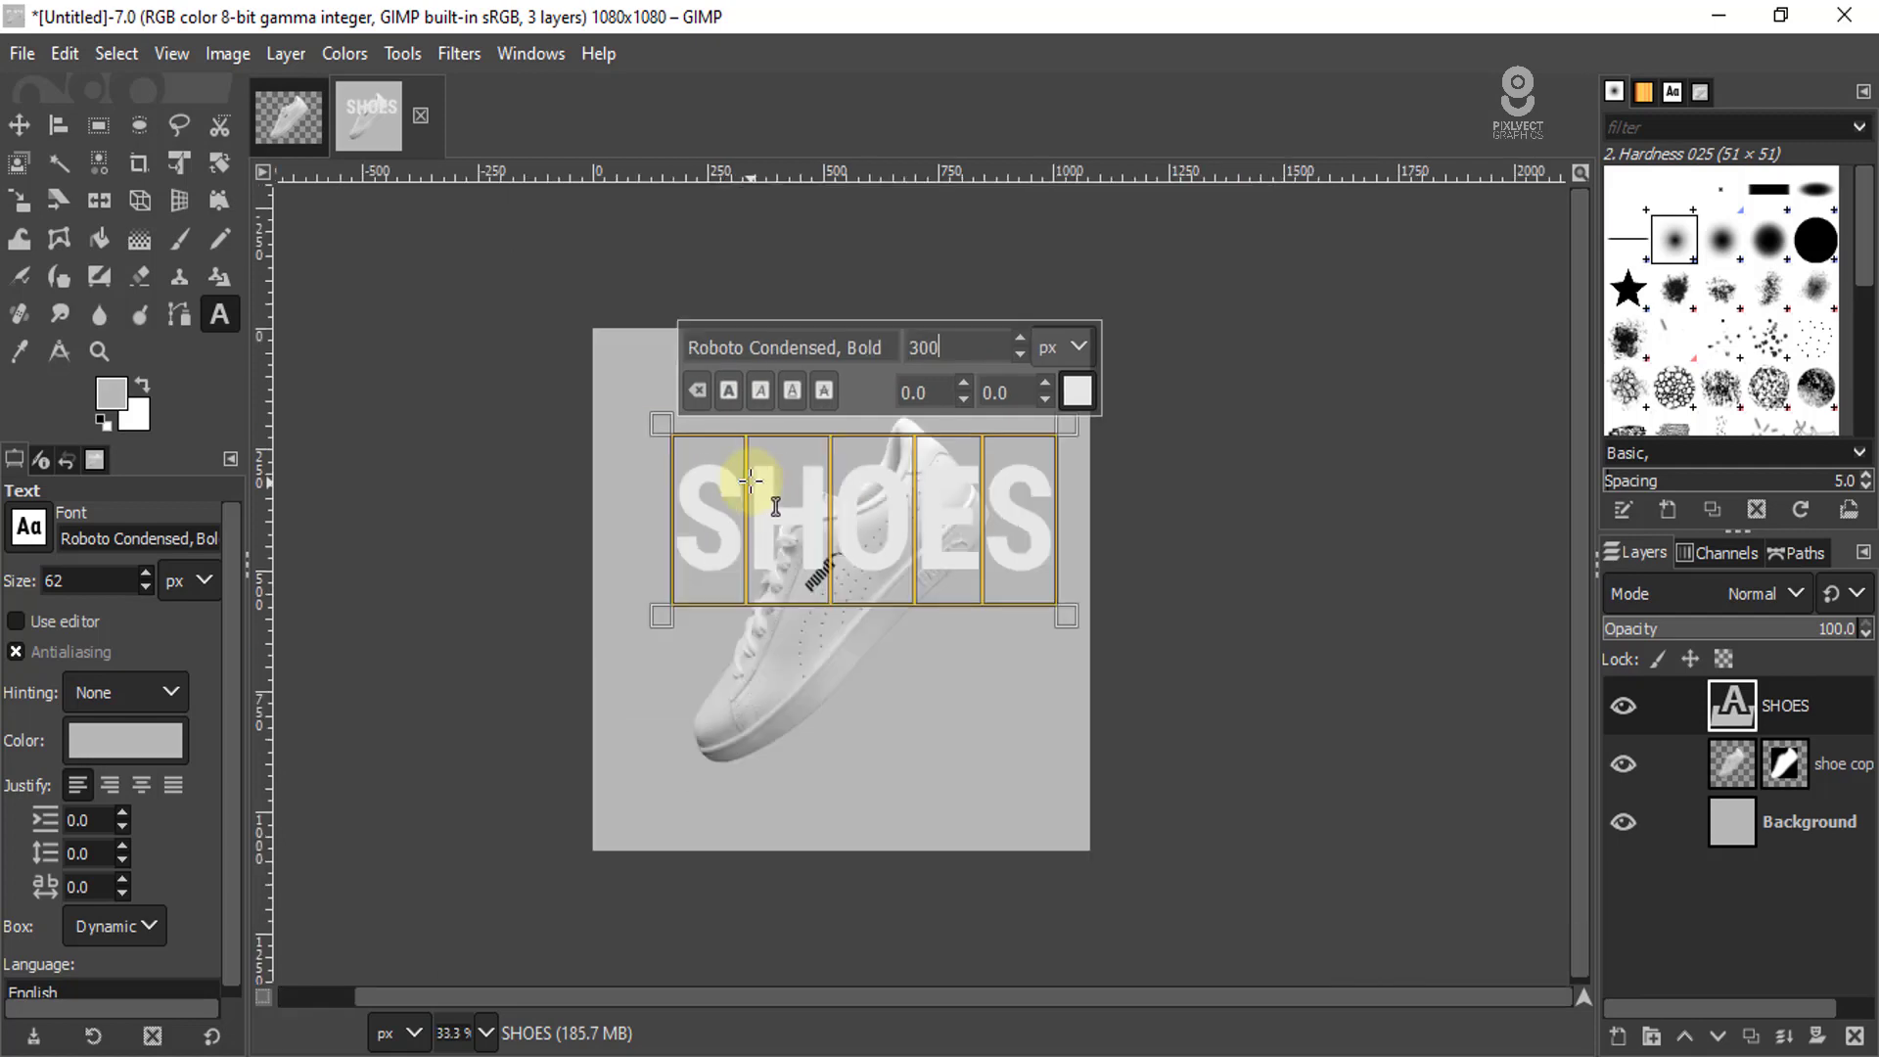
{"action": "scroll", "coordinate": [896, 491], "scroll_direction": "up", "scroll_amount": 1}
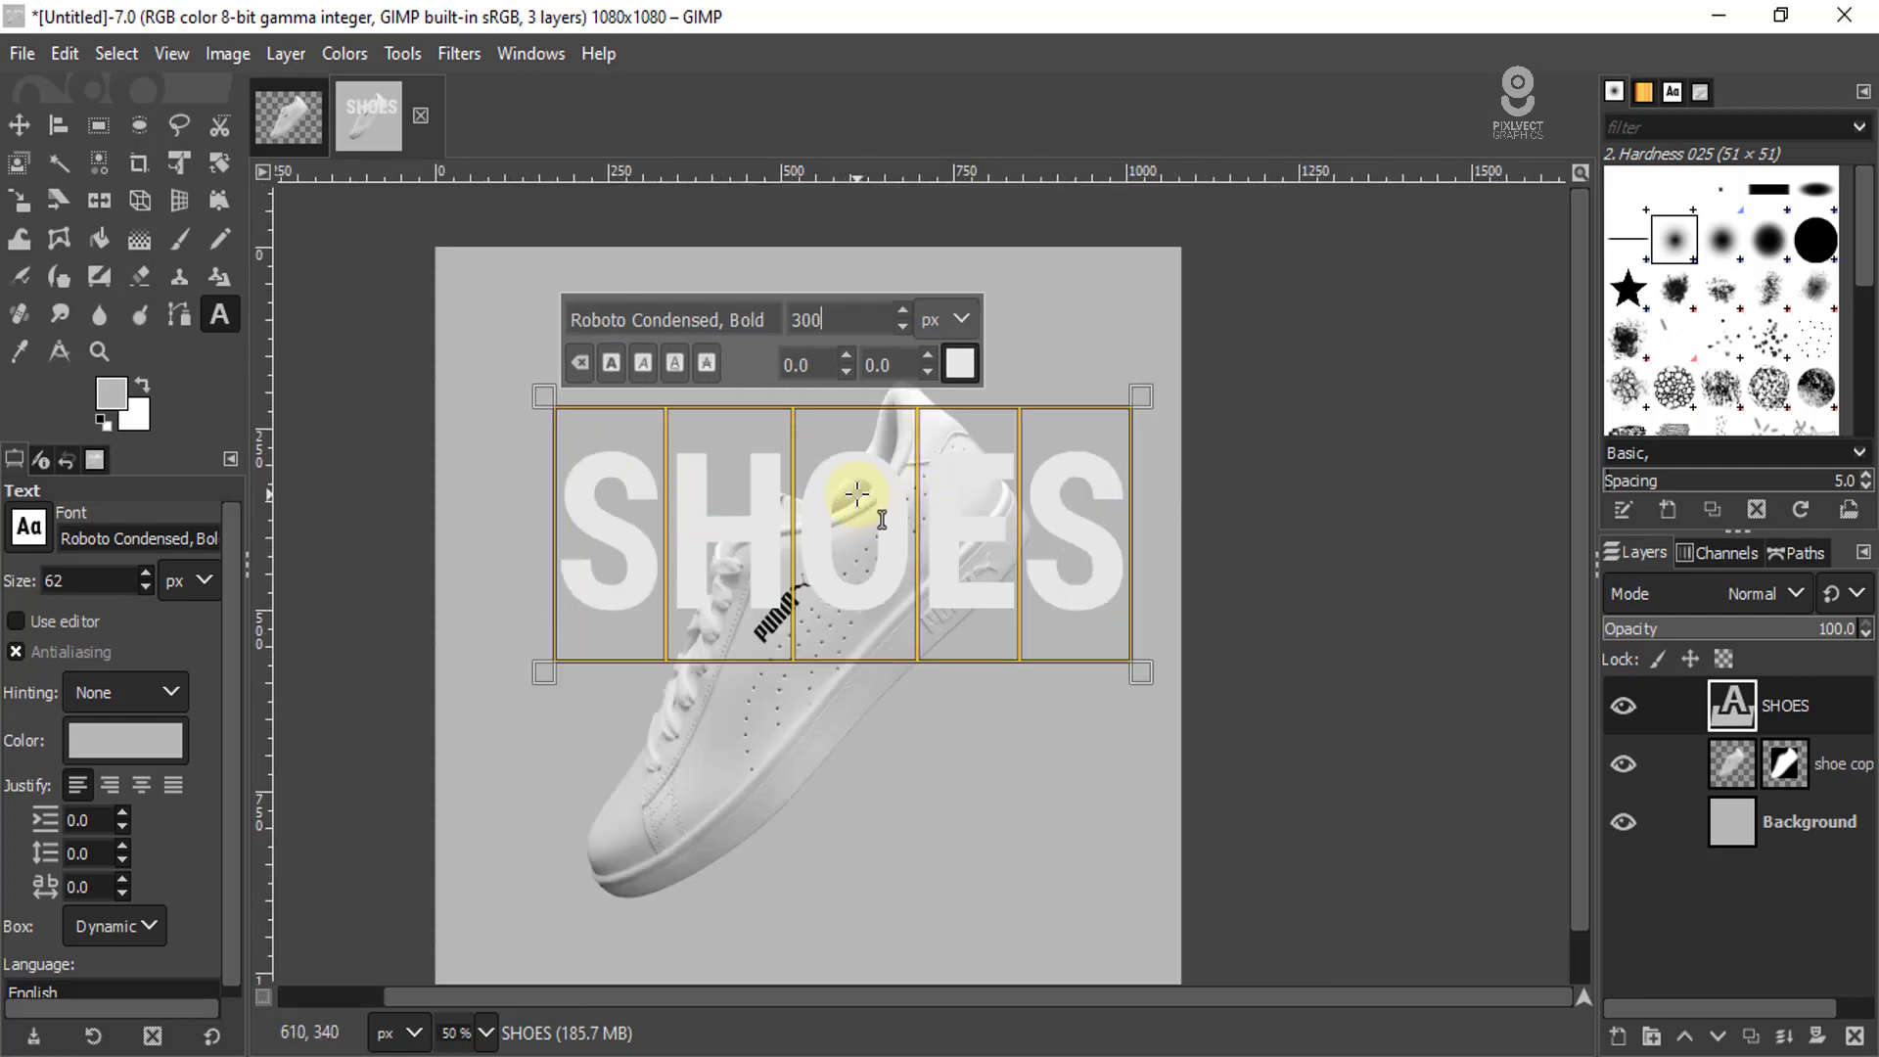
- Move SHOES up and slightly left so it overlaps the shoe's top
{"action": "left_click", "coordinate": [20, 126]}
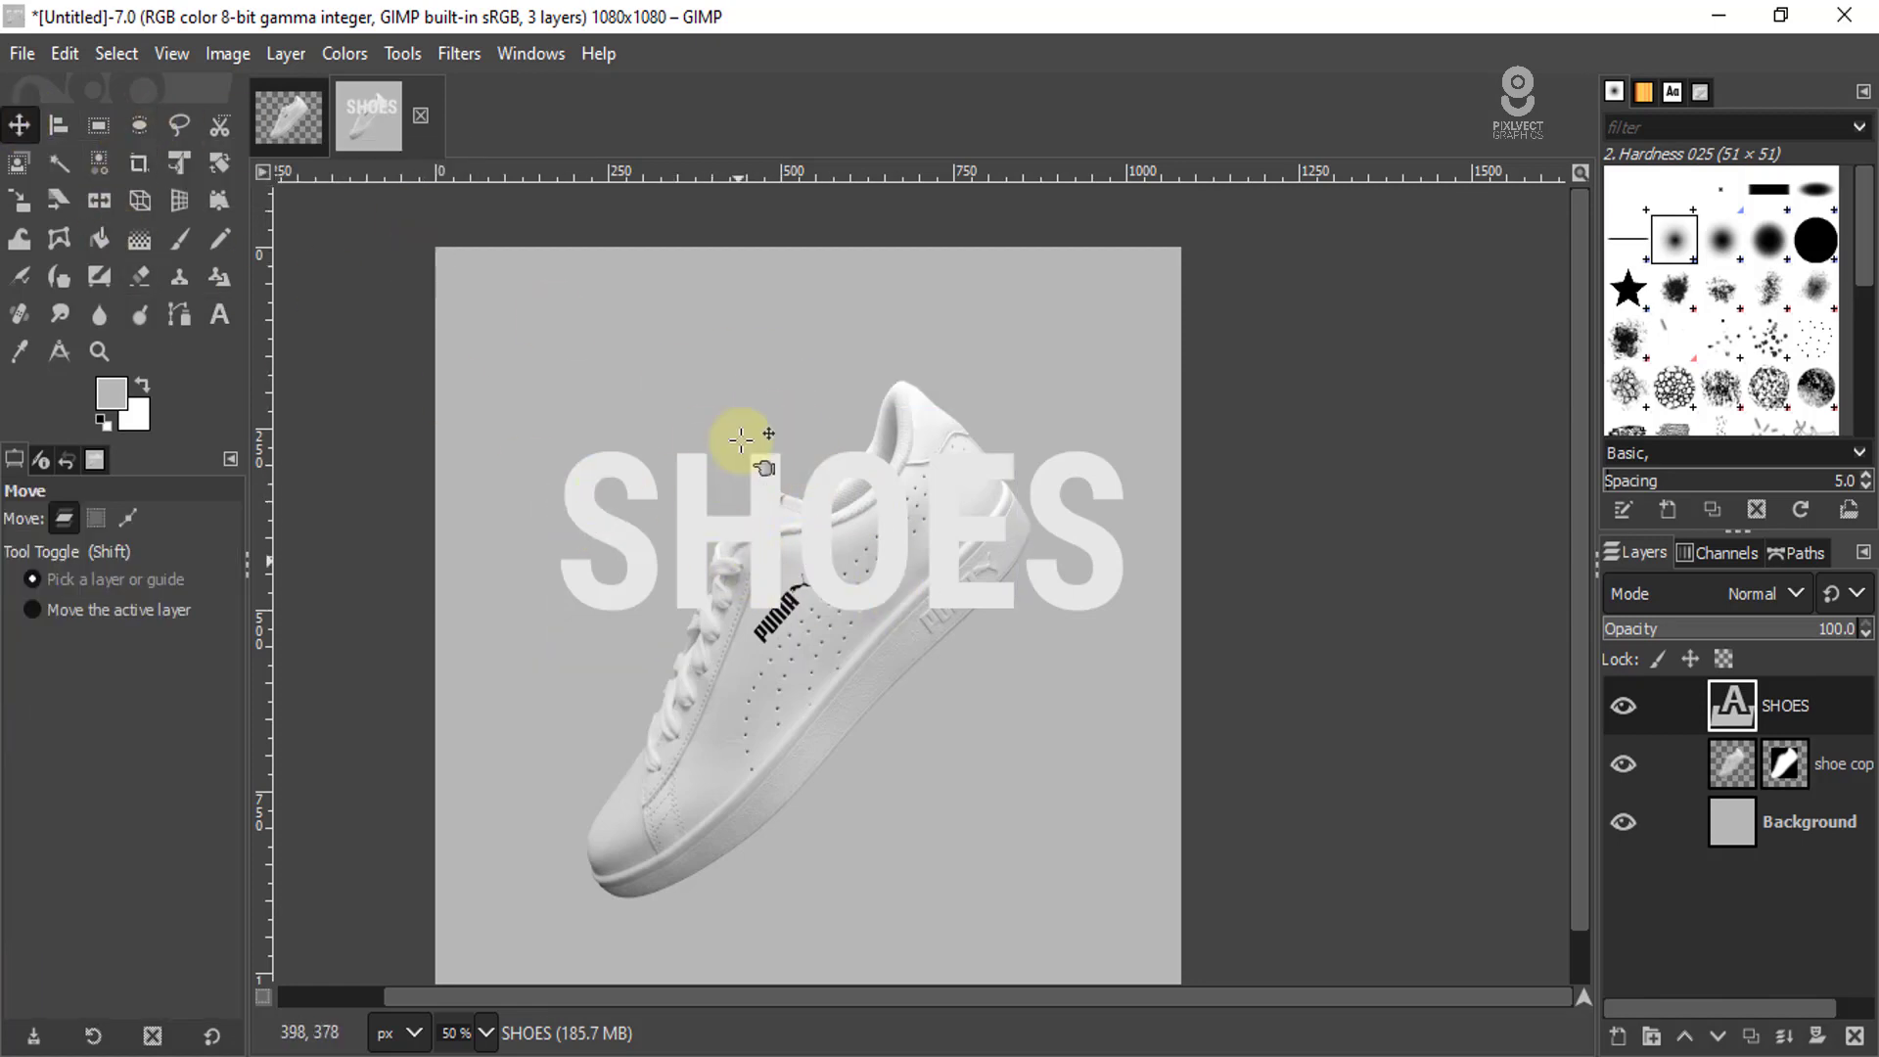
{"action": "mouse_move", "coordinate": [772, 486]}
{"action": "left_mouse_down"}
{"action": "mouse_move", "coordinate": [741, 354]}
{"action": "mouse_move", "coordinate": [757, 392]}
{"action": "left_mouse_up"}
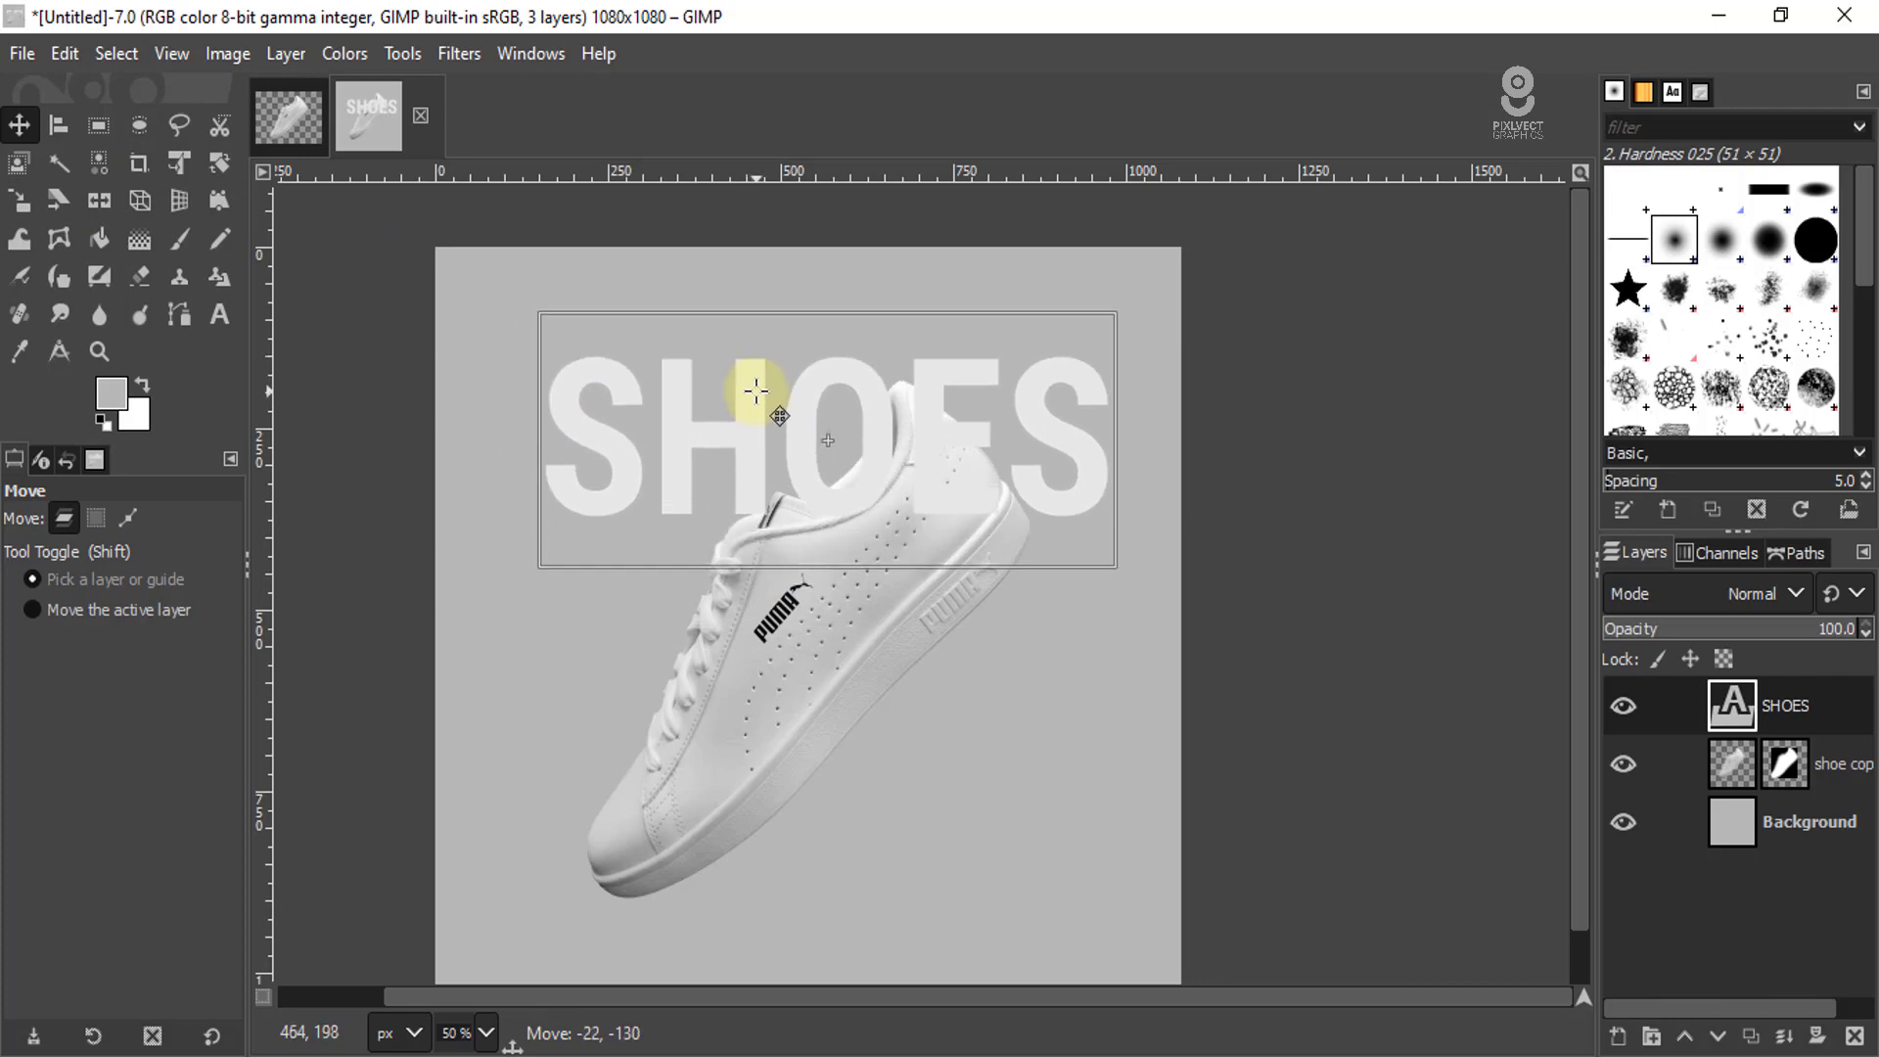
{"action": "left_click_drag", "start_coordinate": [756, 391], "coordinate": [735, 392]}
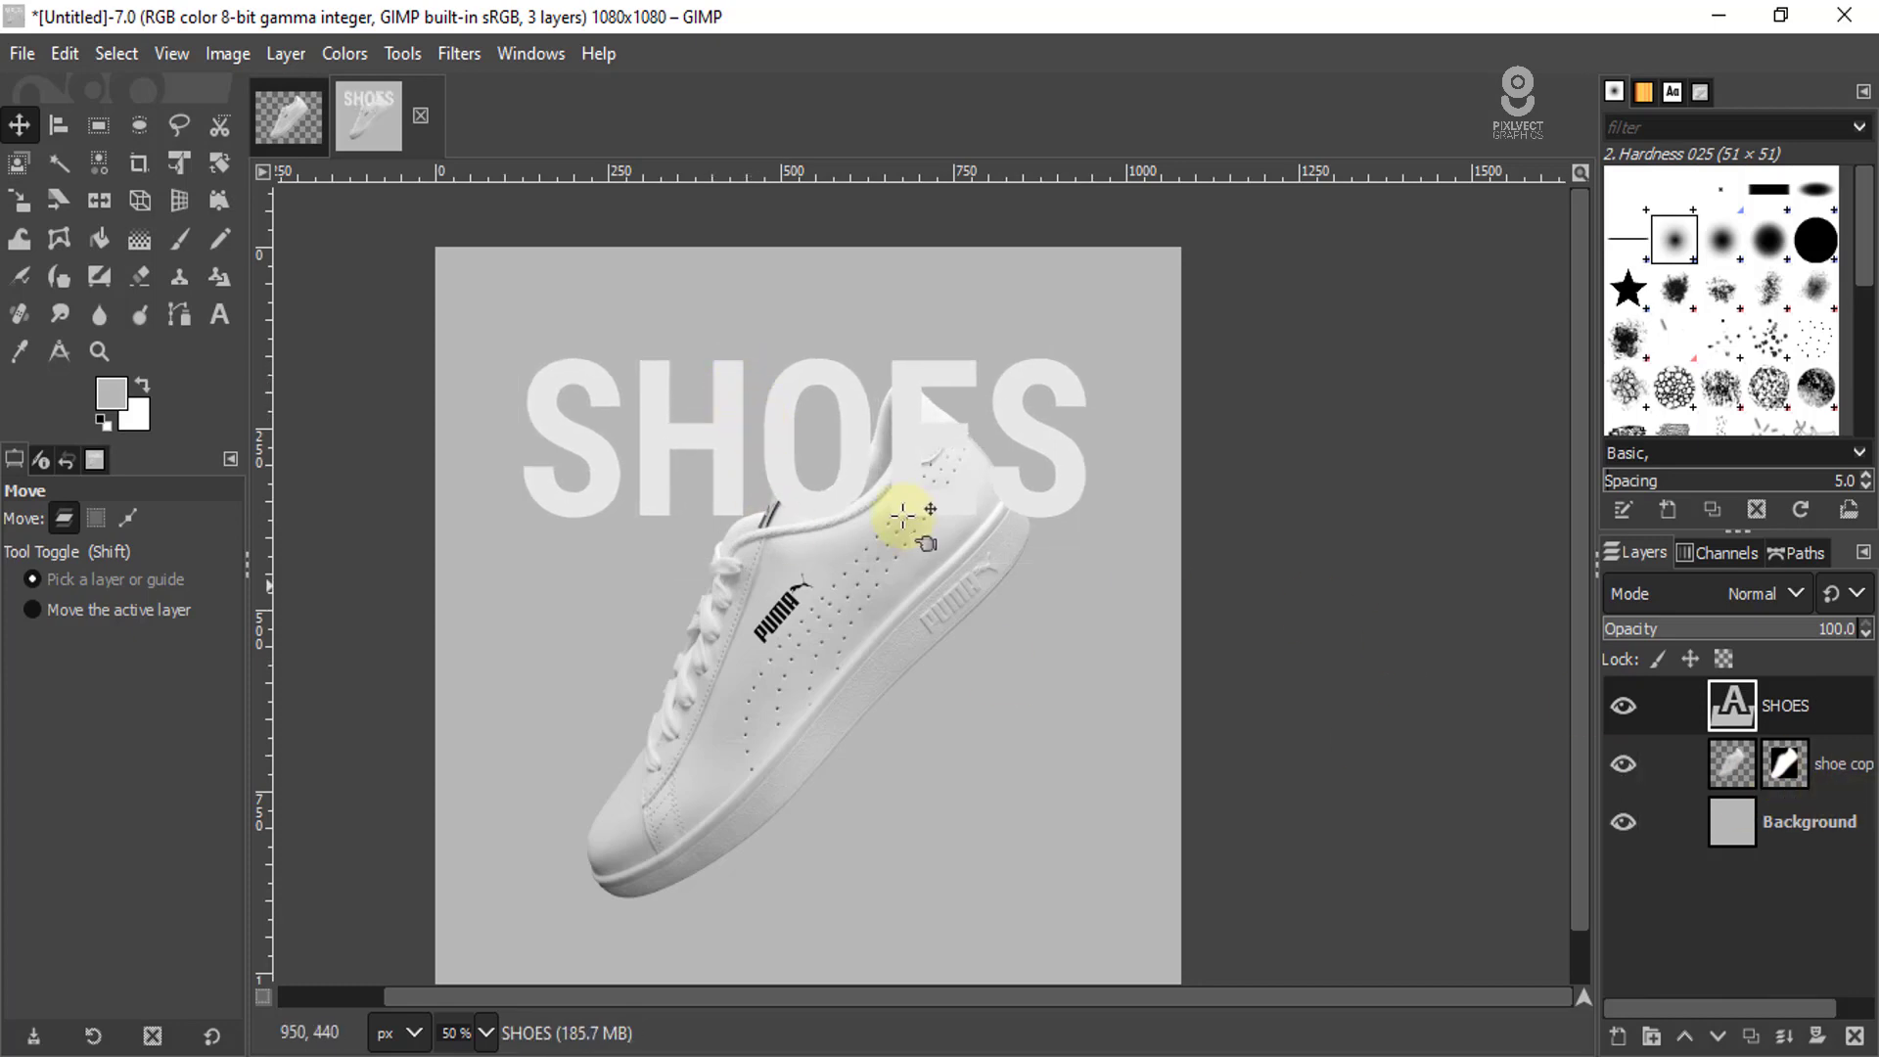
- Duplicate SHOES and position the copy just below the original
{"action": "right_click", "coordinate": [1739, 684]}
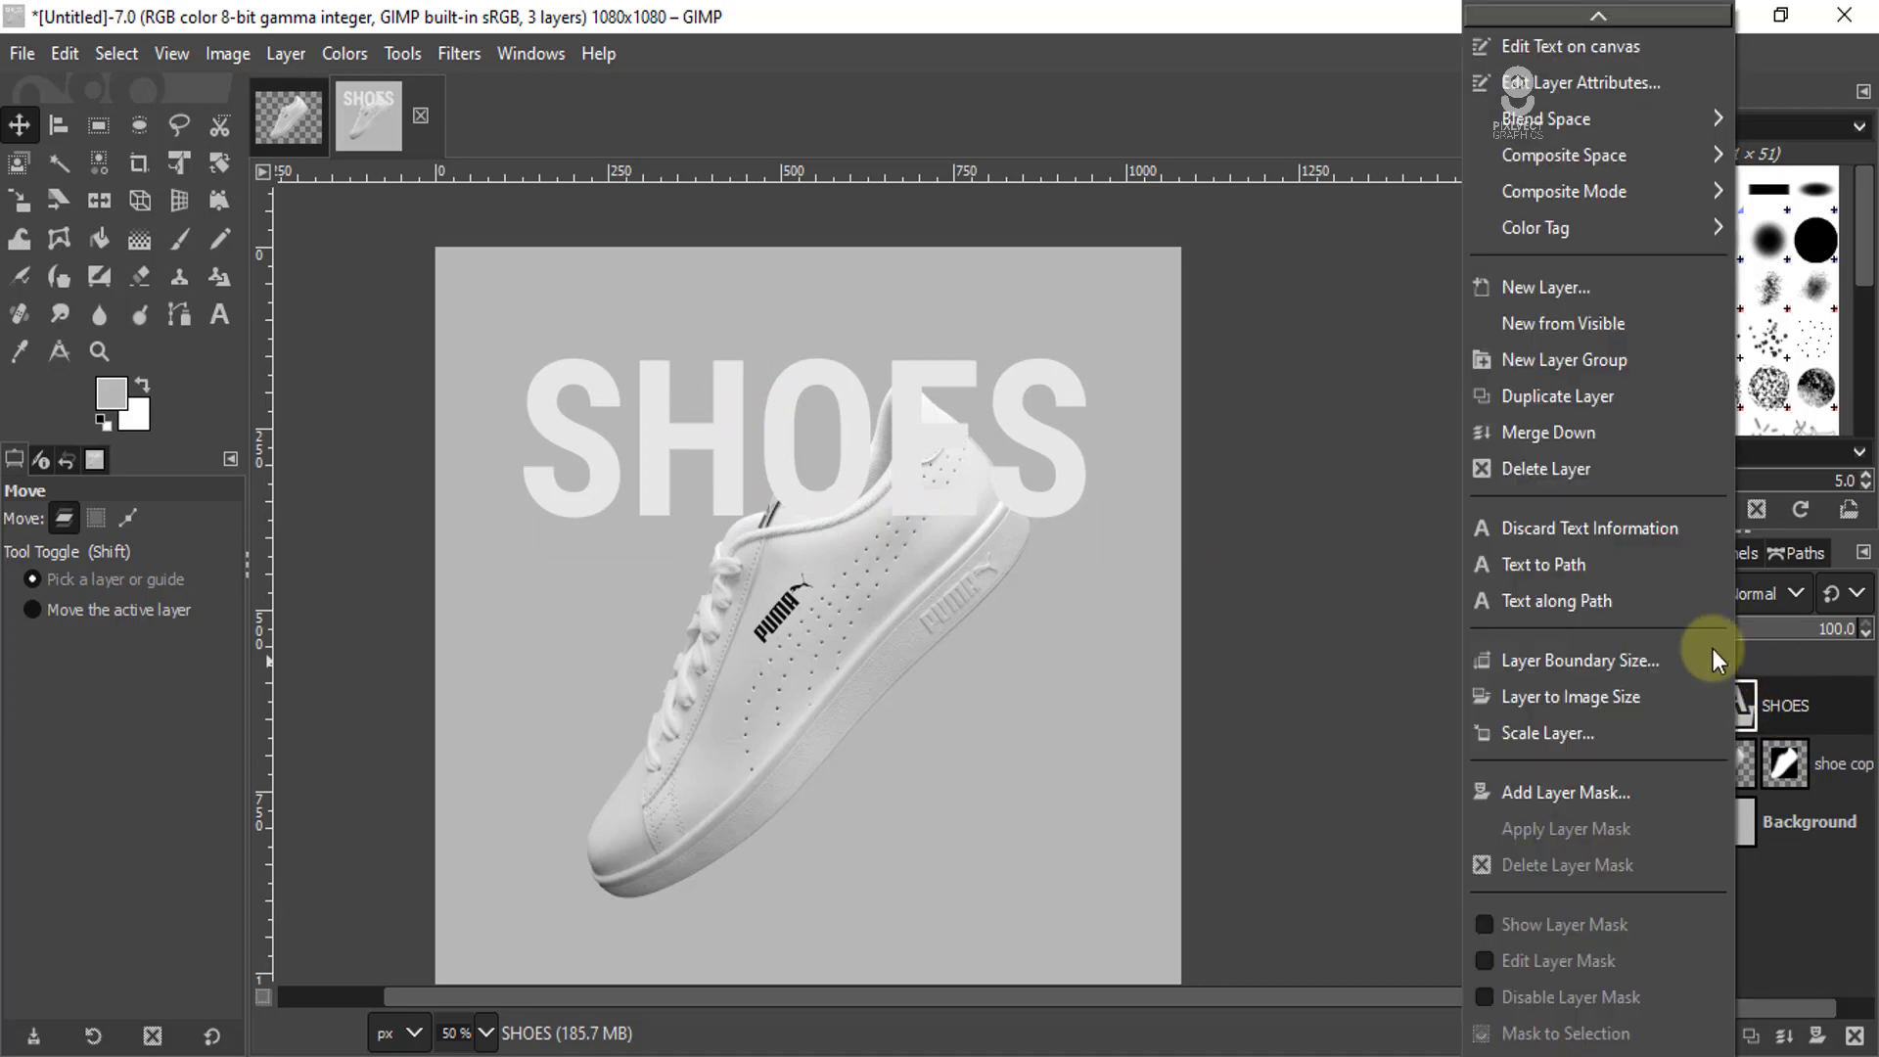
{"action": "left_click", "coordinate": [1594, 390]}
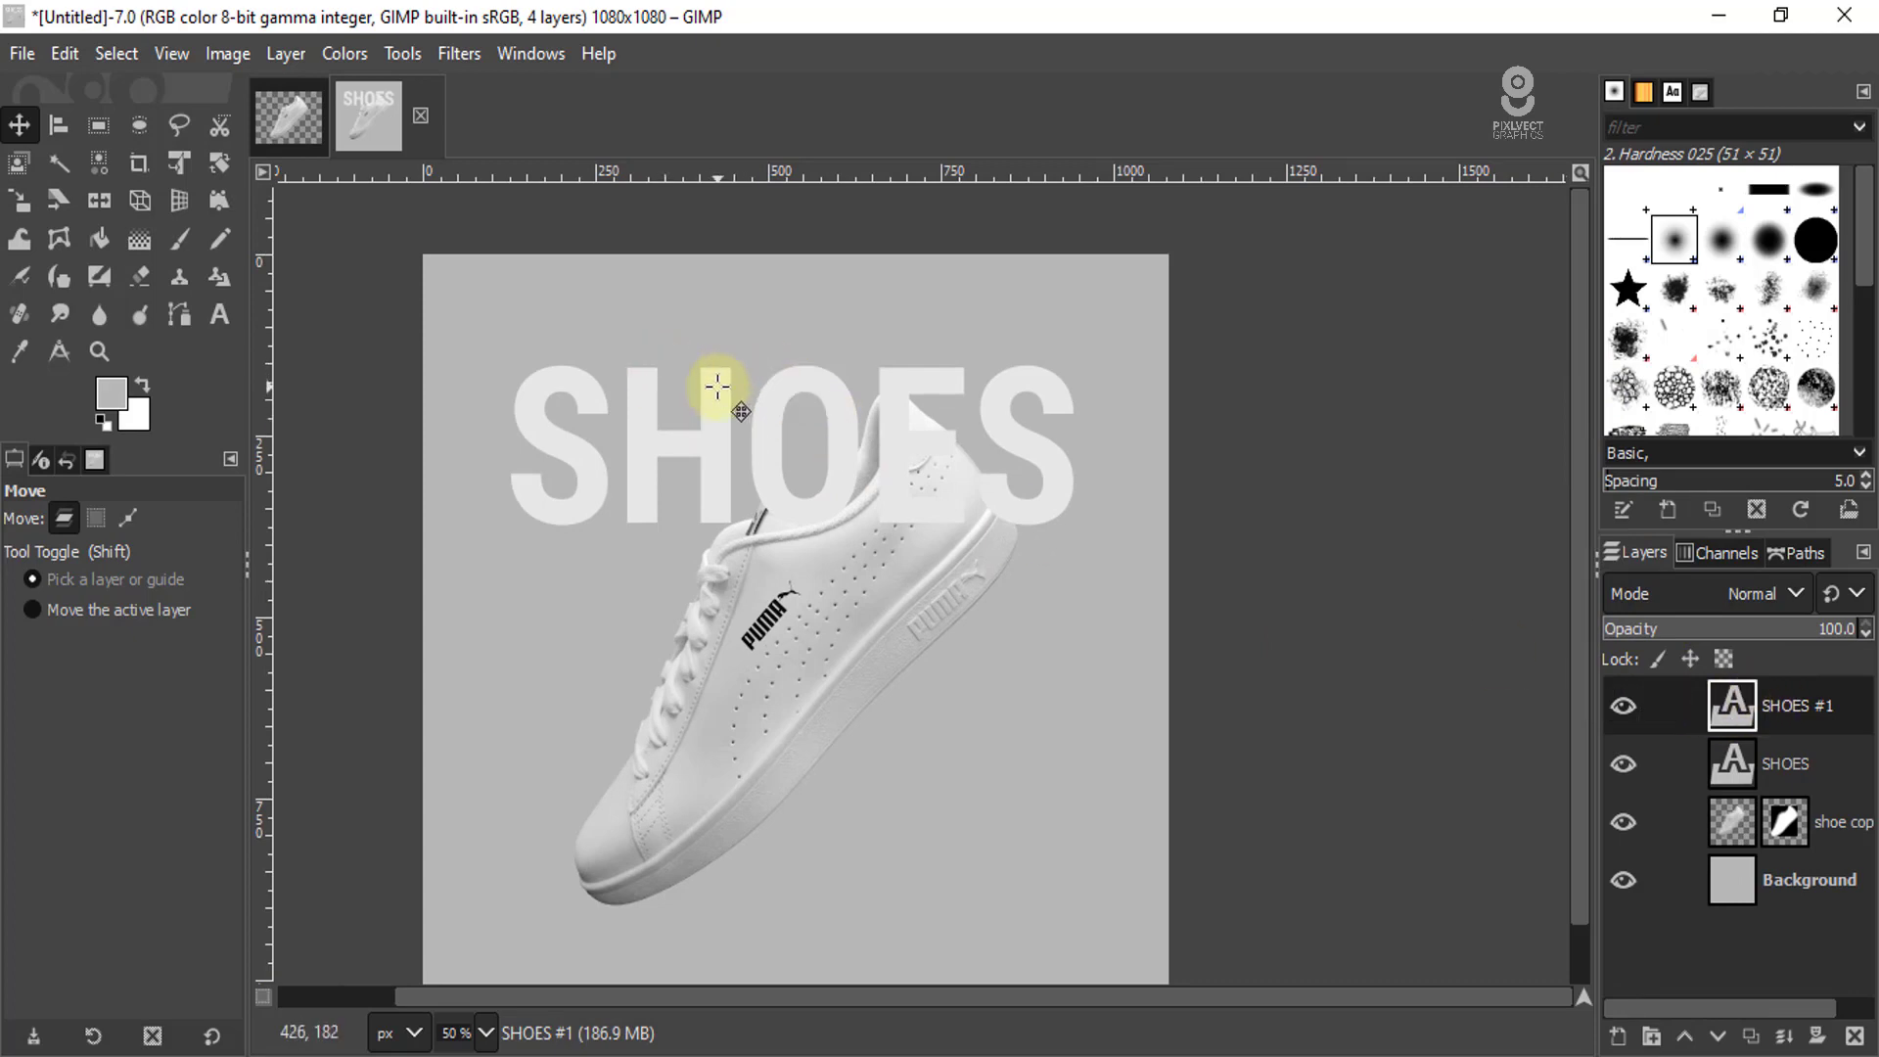
{"action": "left_click_drag", "start_coordinate": [717, 387], "coordinate": [708, 550]}
{"action": "left_click_drag", "start_coordinate": [708, 550], "coordinate": [708, 551]}
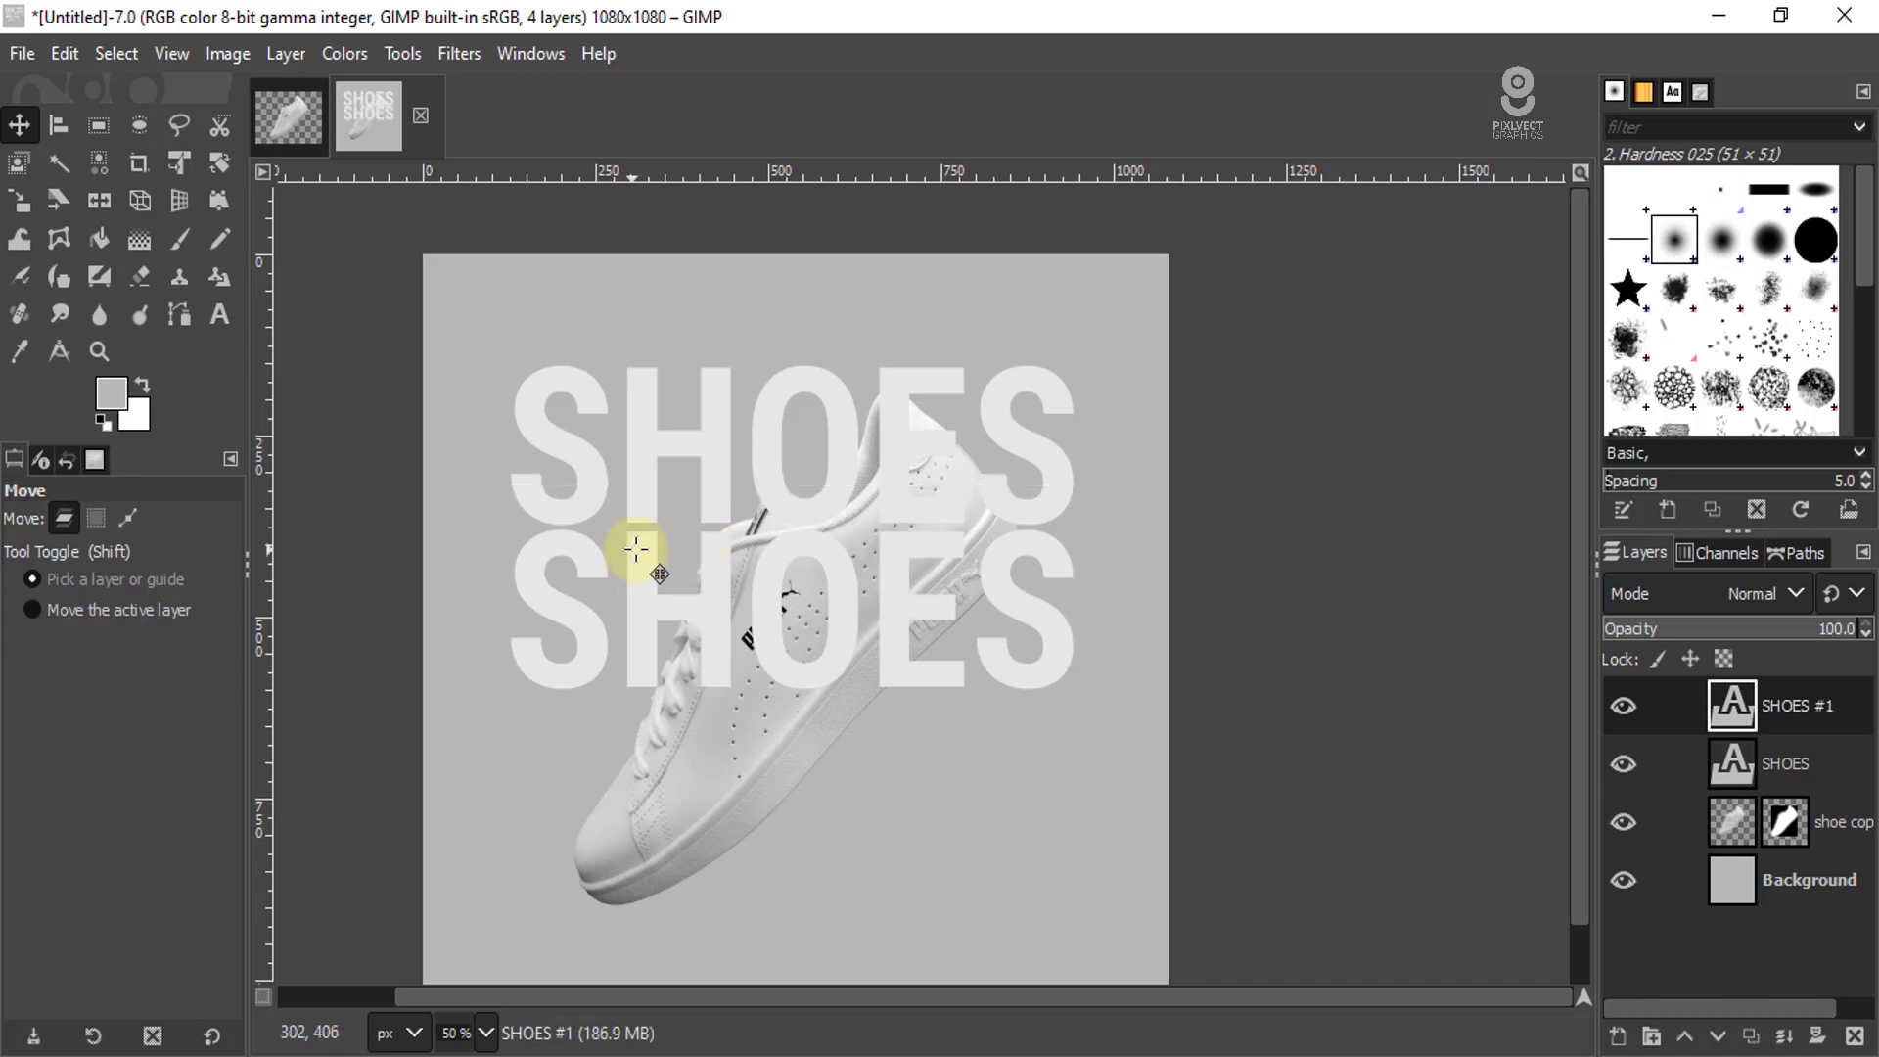
{"action": "scroll", "coordinate": [642, 544], "scroll_direction": "up", "scroll_amount": 1}
{"action": "scroll", "coordinate": [646, 534], "scroll_direction": "up", "scroll_amount": 3}
{"action": "scroll", "coordinate": [685, 509], "scroll_direction": "up", "scroll_amount": 2}
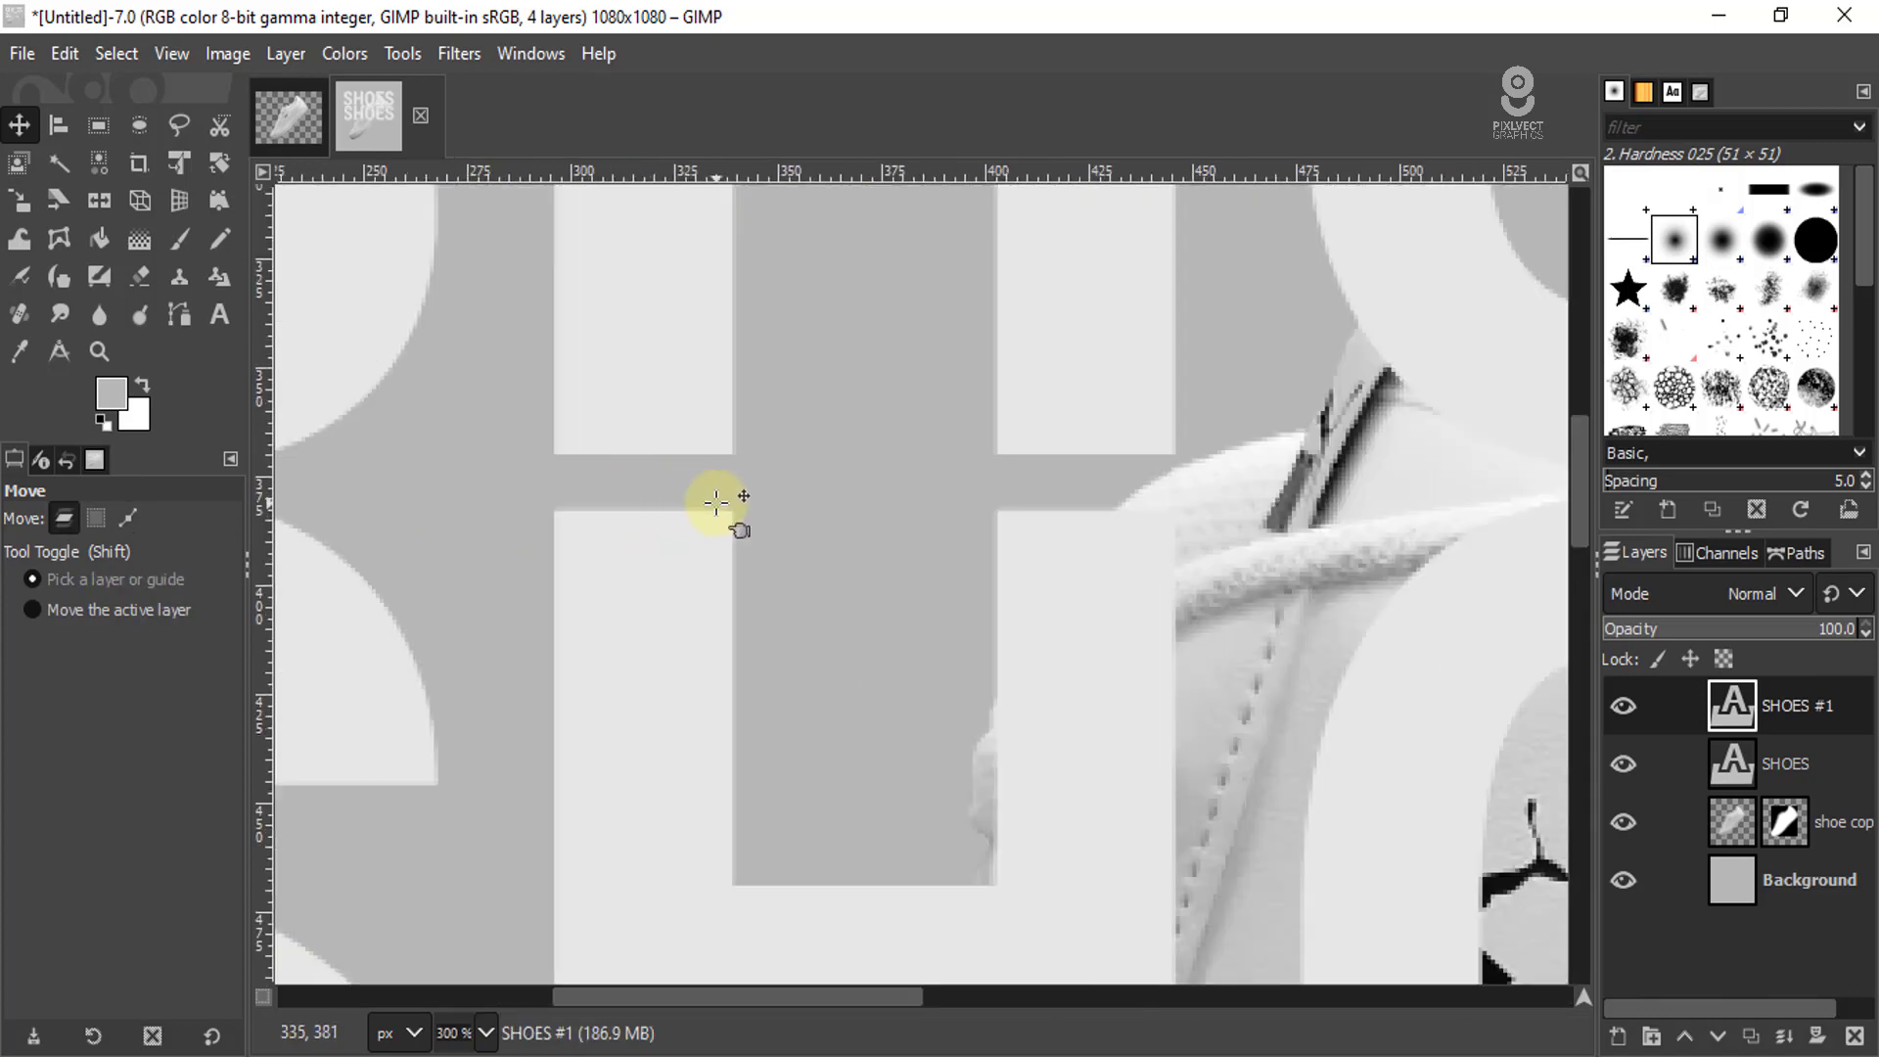
{"action": "key", "text": "Up"}
{"action": "key", "text": "Up"}
{"action": "key", "text": "Up"}
{"action": "key", "text": "Up"}
{"action": "key", "text": "Up"}
{"action": "key", "text": "Up"}
{"action": "key", "text": "Up"}
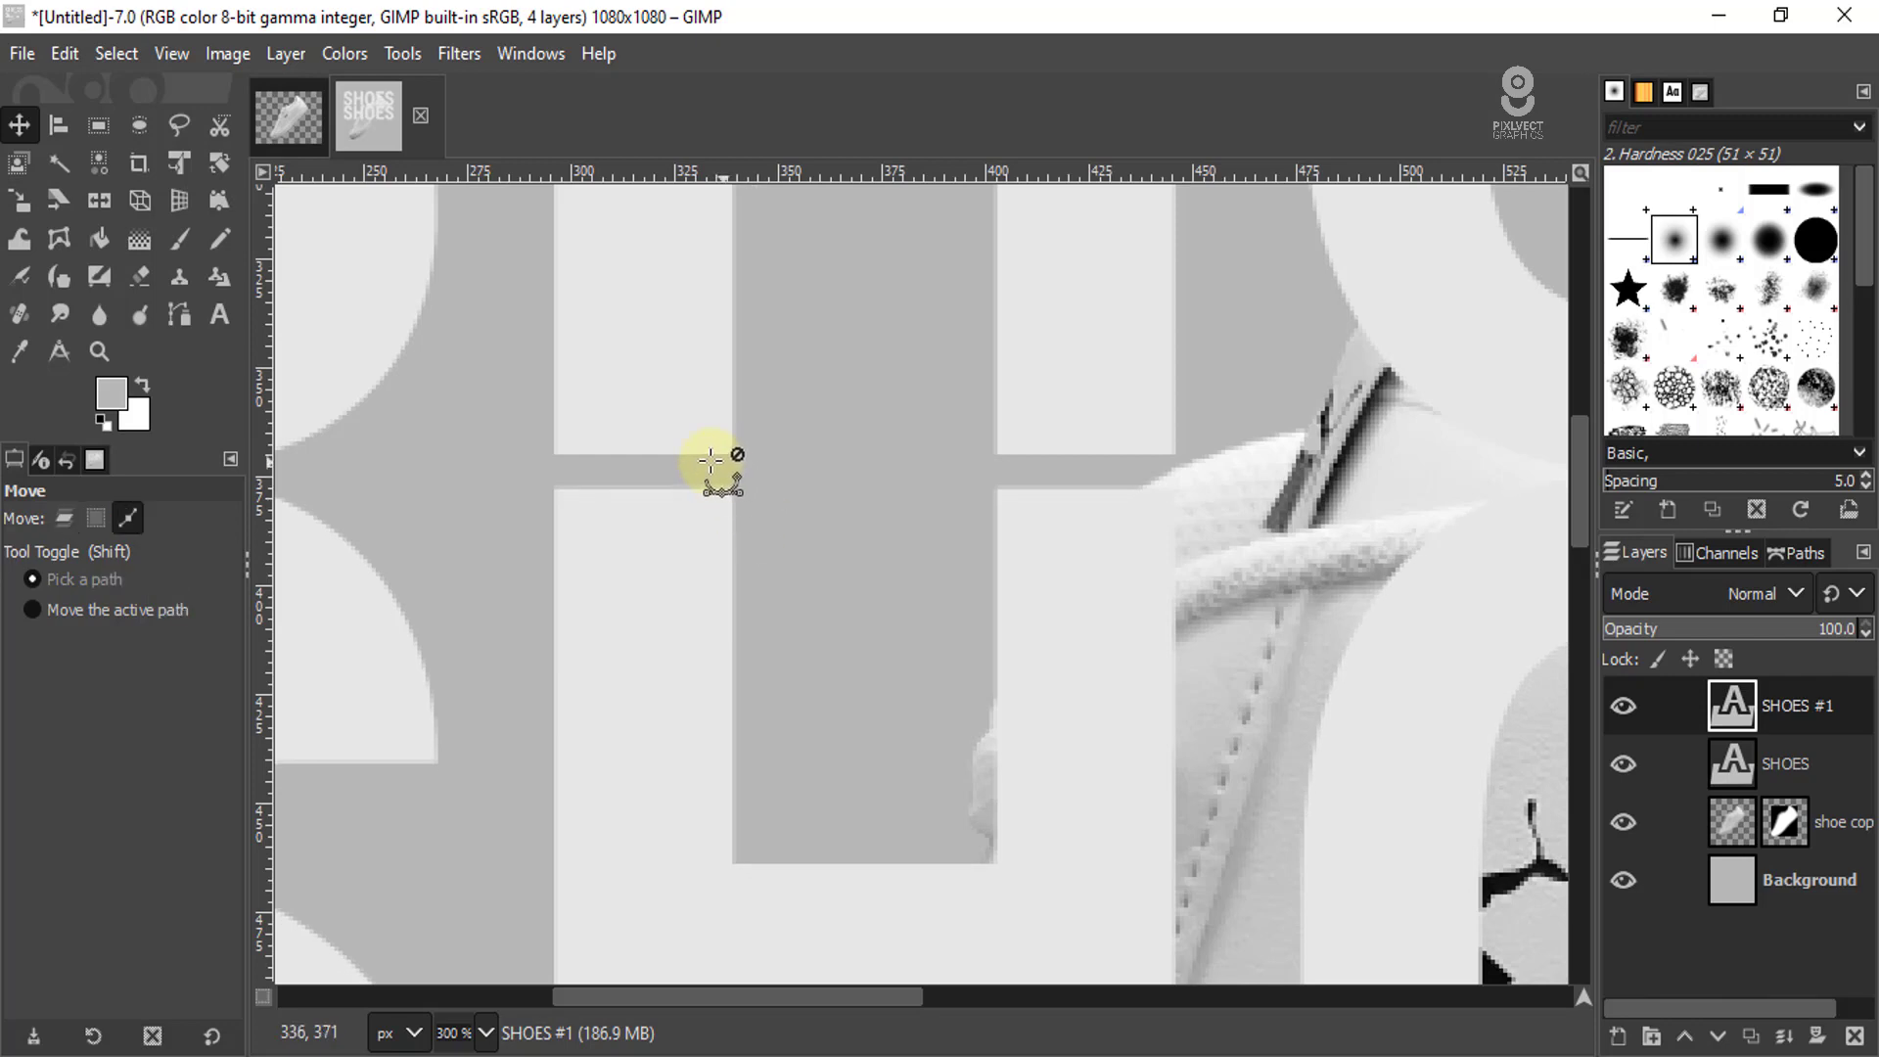
- Merge the two SHOES layers into one and duplicate the merged layer
{"action": "scroll", "coordinate": [711, 460], "scroll_direction": "down", "scroll_amount": 4}
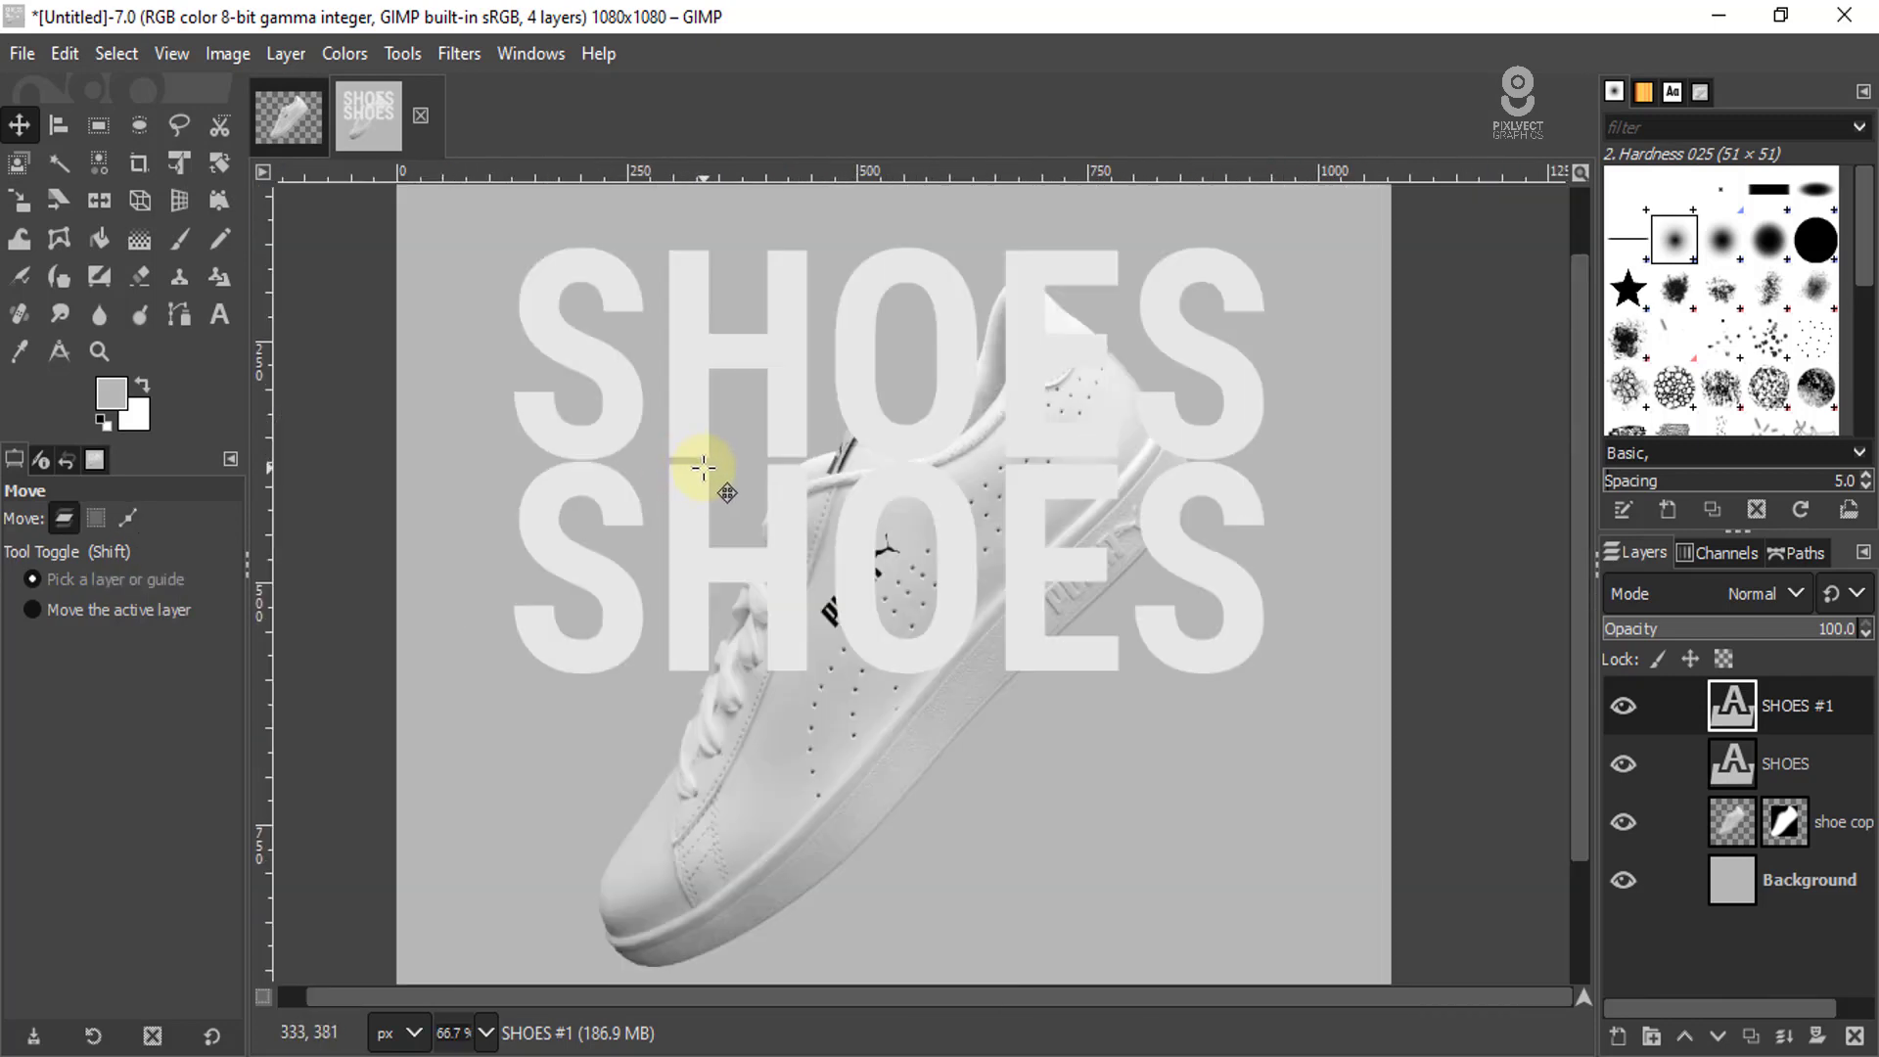
{"action": "scroll", "coordinate": [700, 462], "scroll_direction": "down", "scroll_amount": 2}
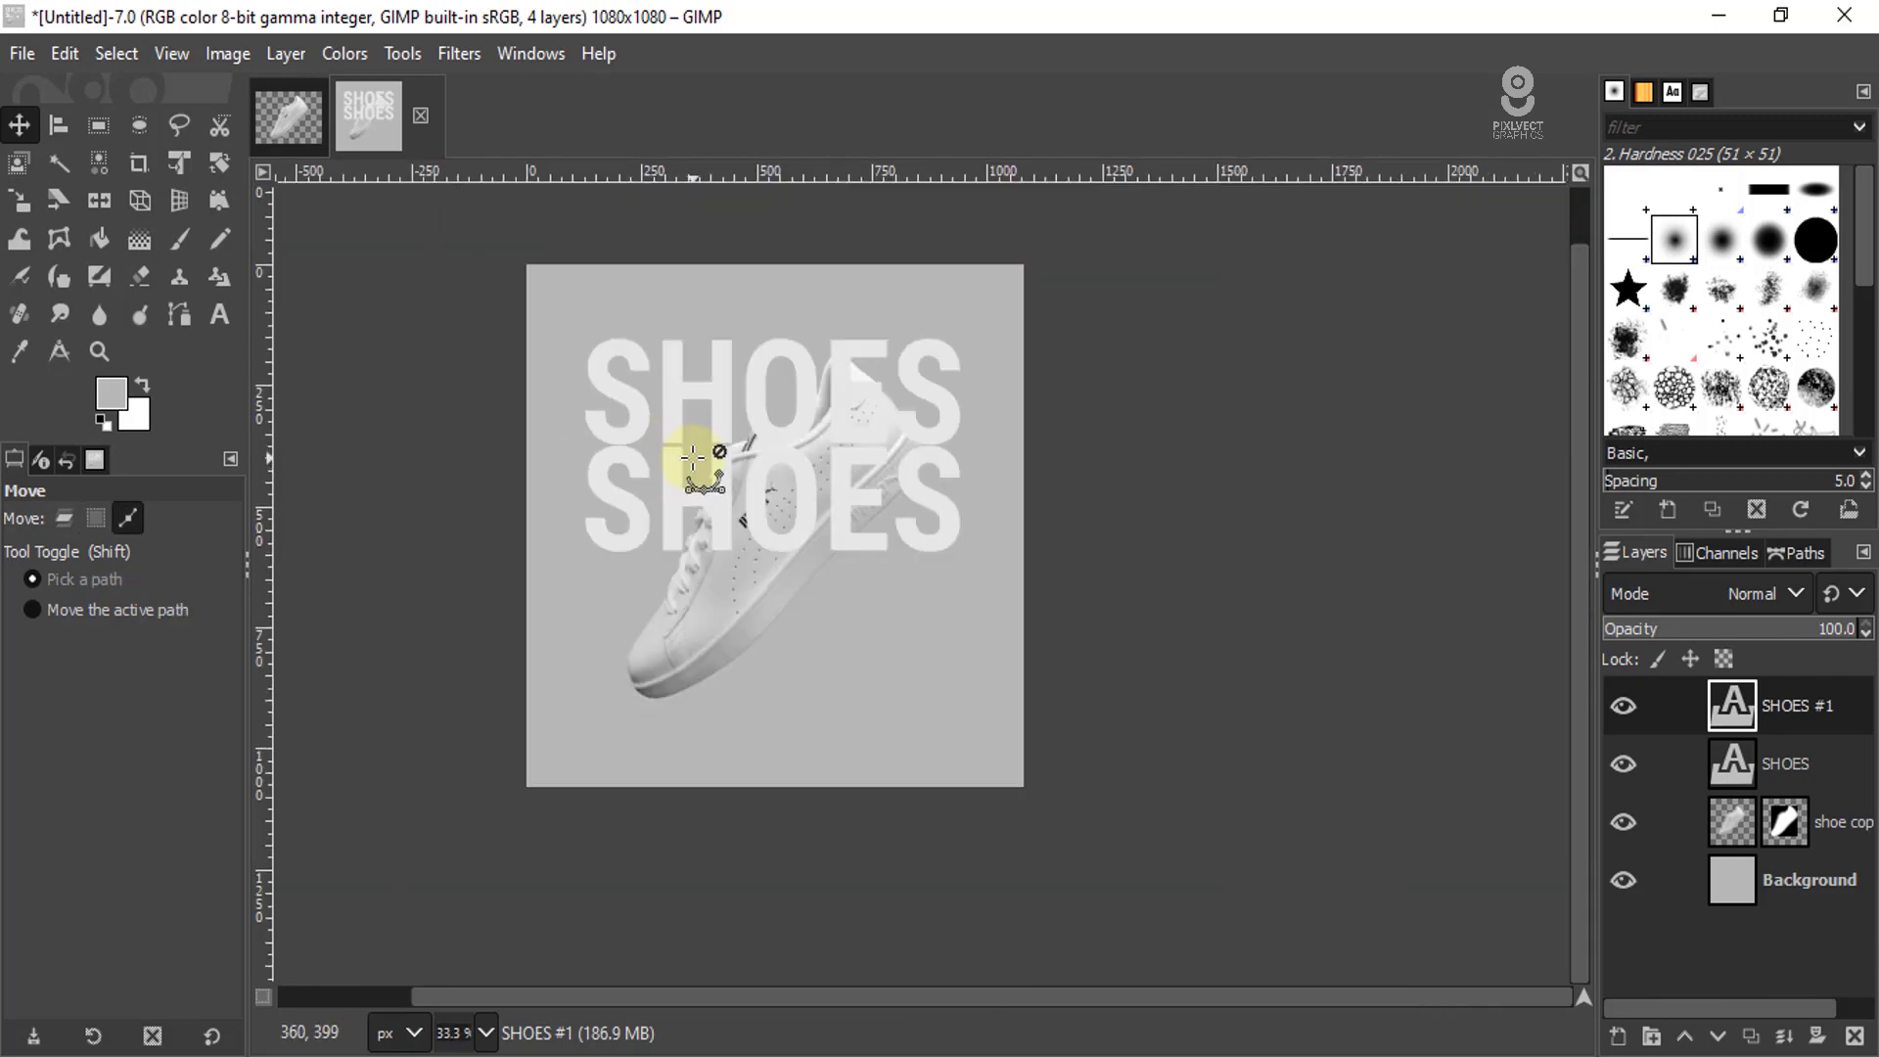
{"action": "scroll", "coordinate": [693, 458], "scroll_direction": "up", "scroll_amount": 2}
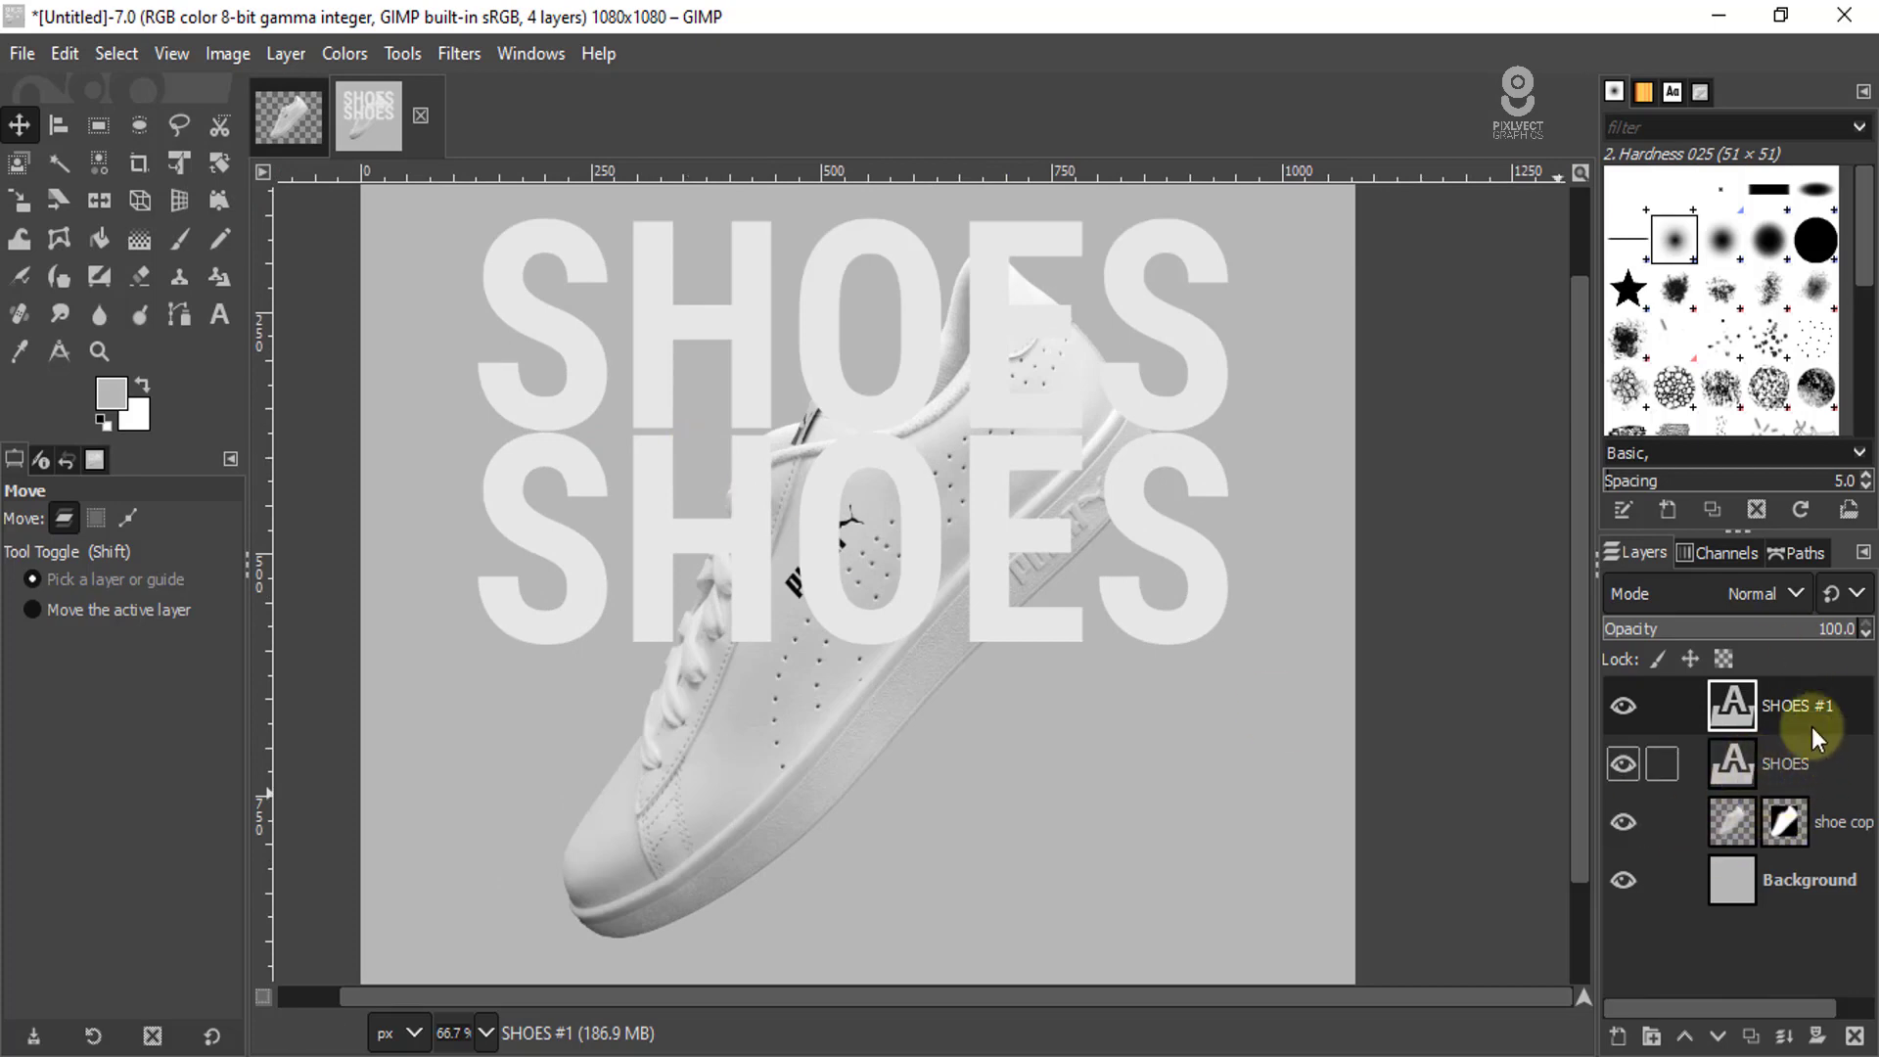
{"action": "right_click", "coordinate": [1829, 703]}
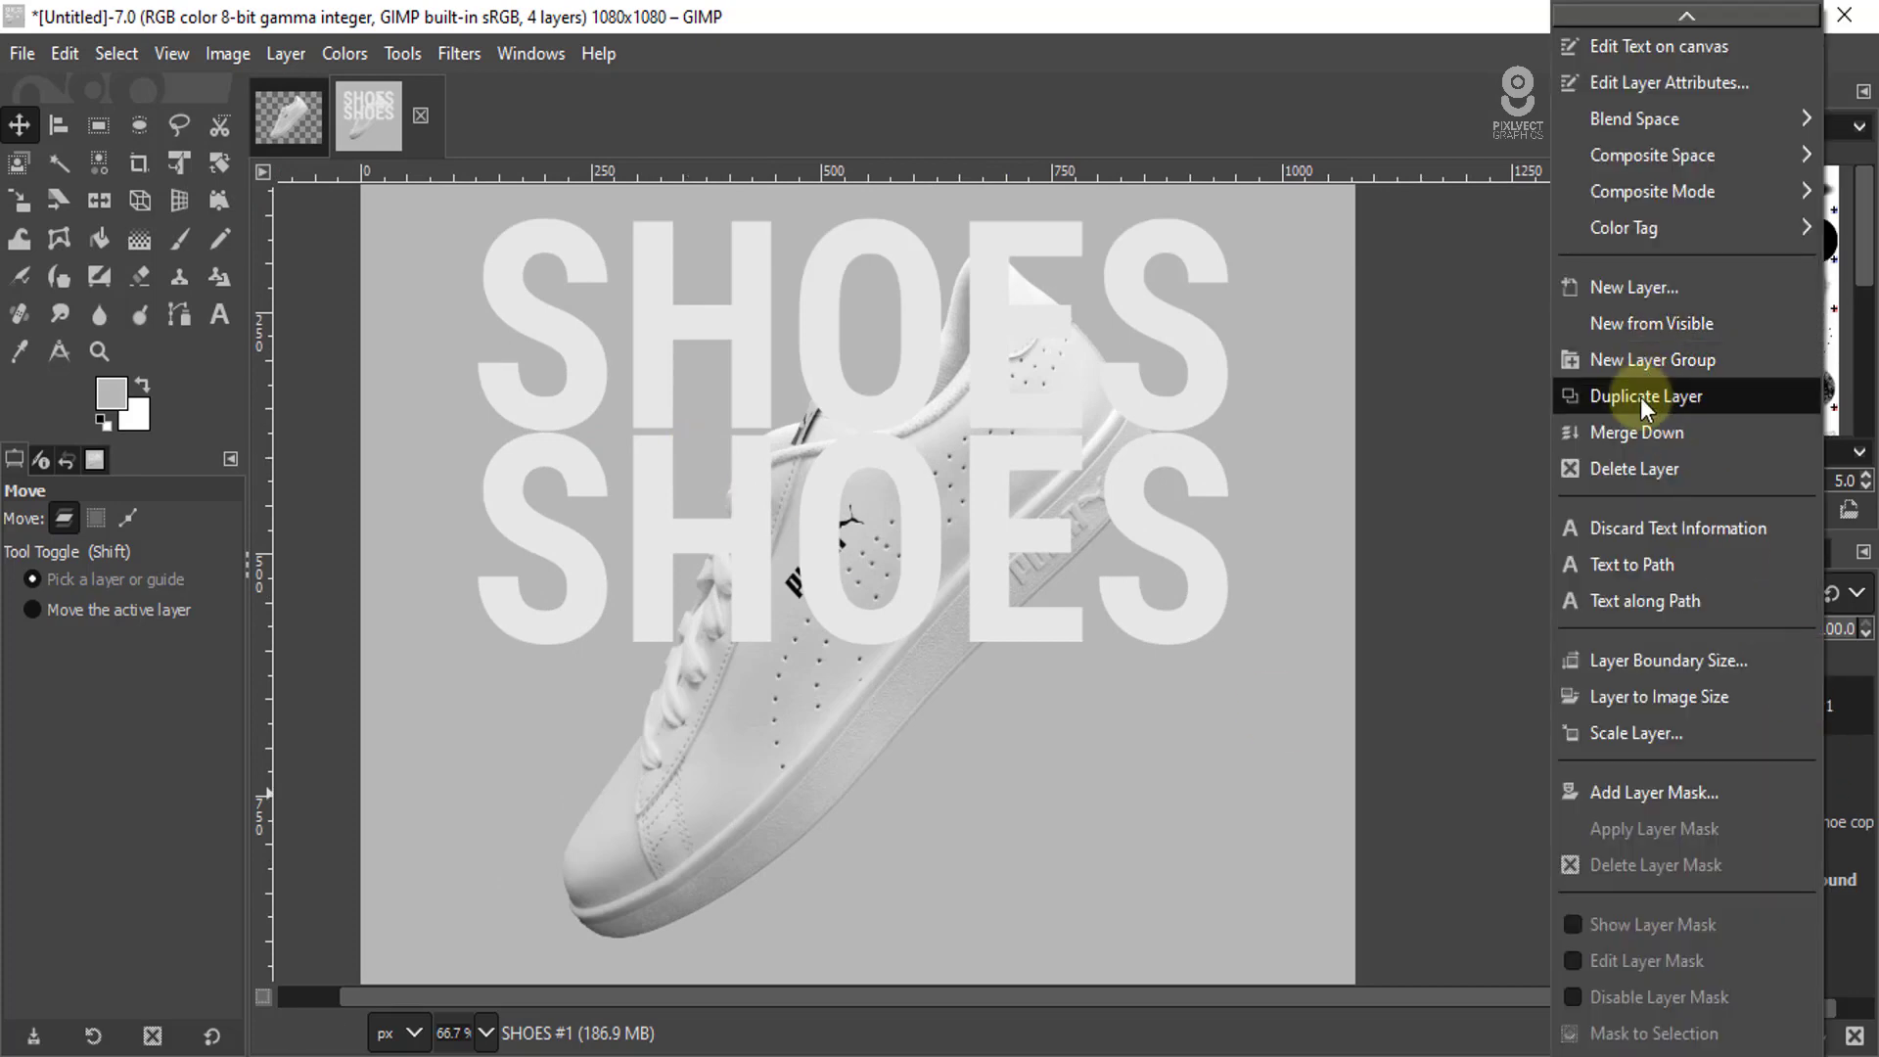
{"action": "left_click", "coordinate": [1637, 427]}
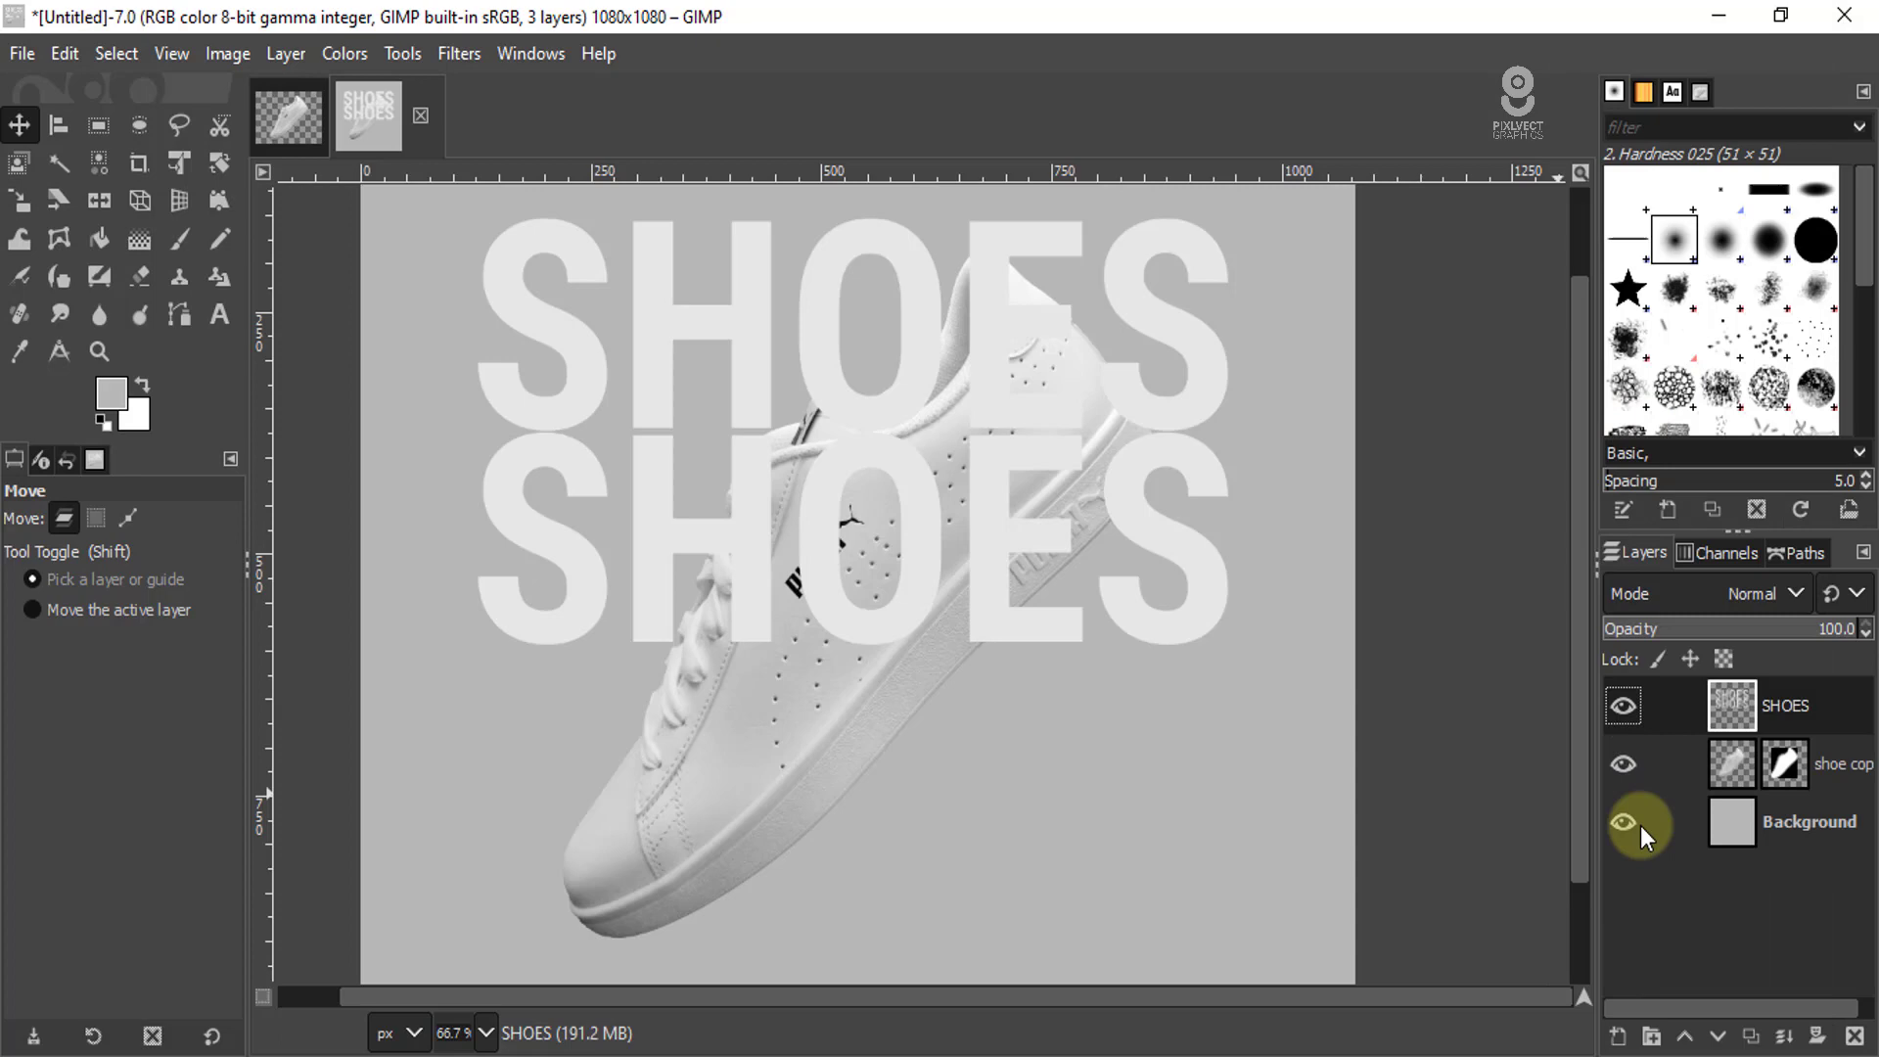
{"action": "left_click", "coordinate": [1617, 712]}
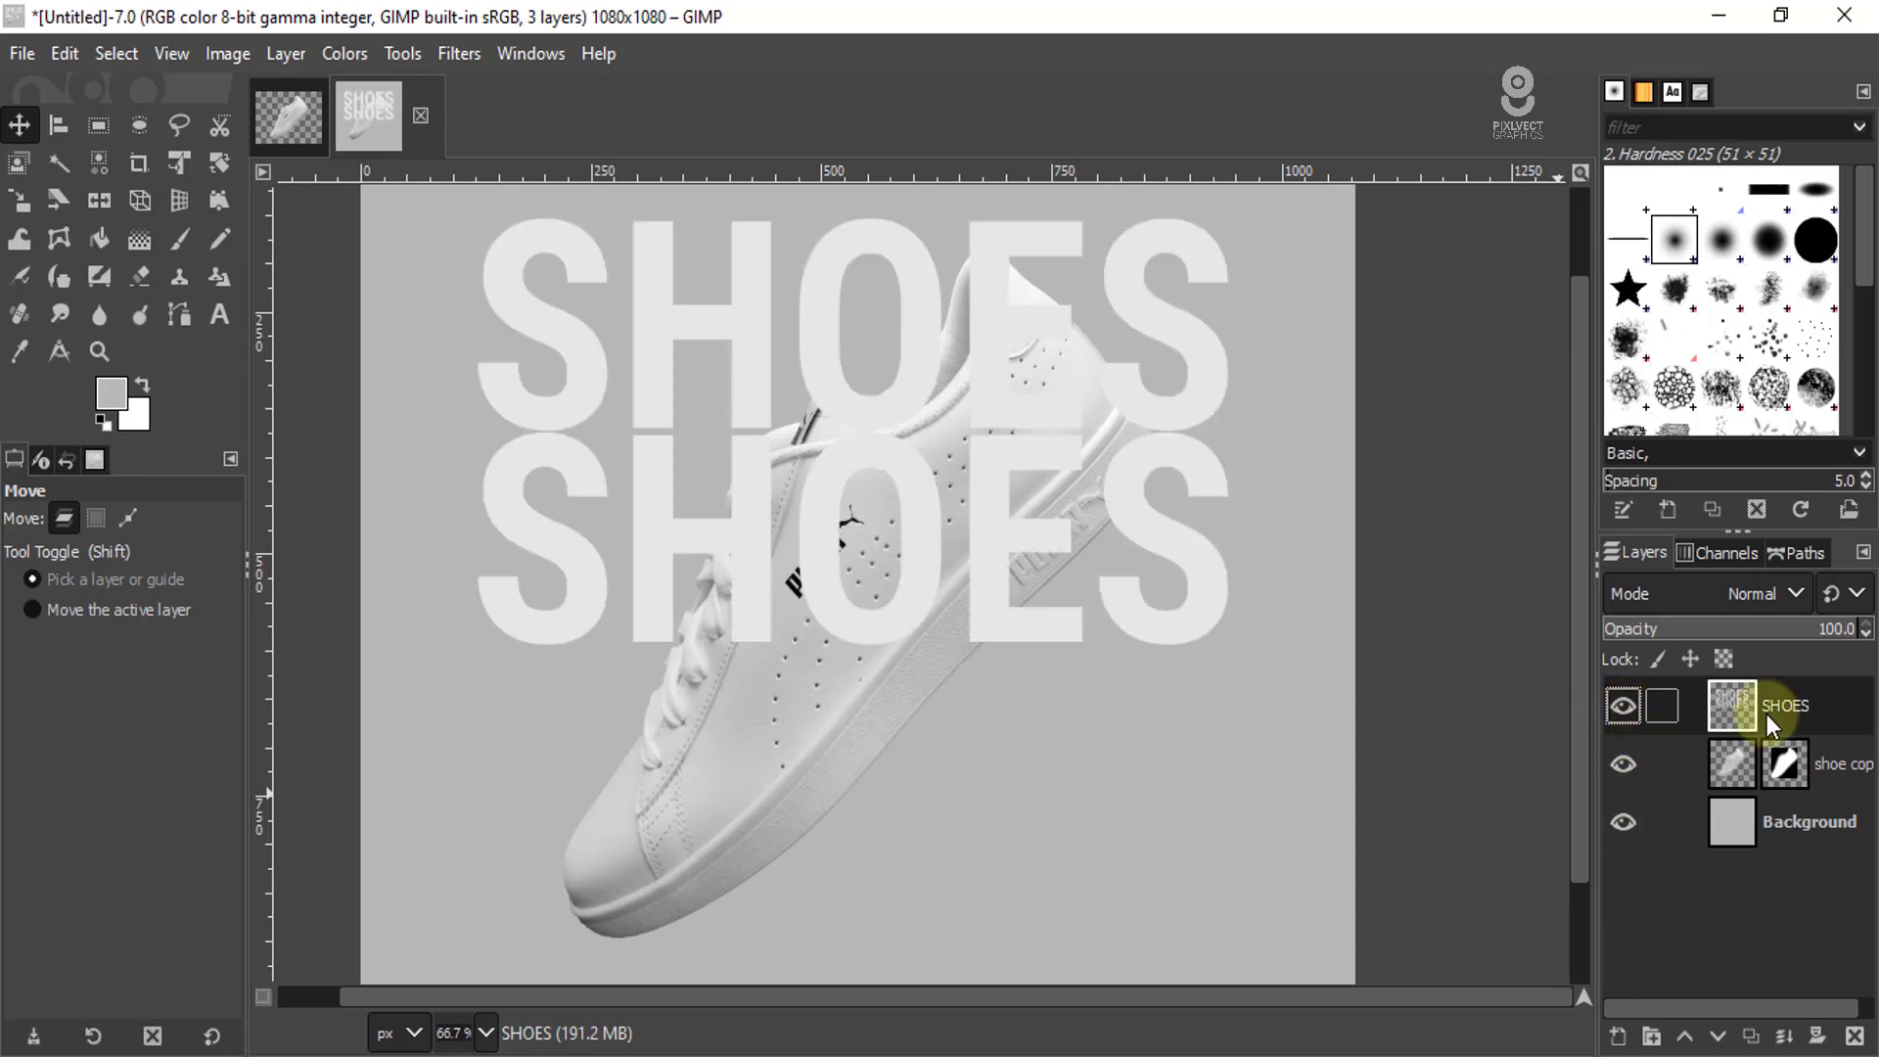
{"action": "right_click", "coordinate": [1797, 714]}
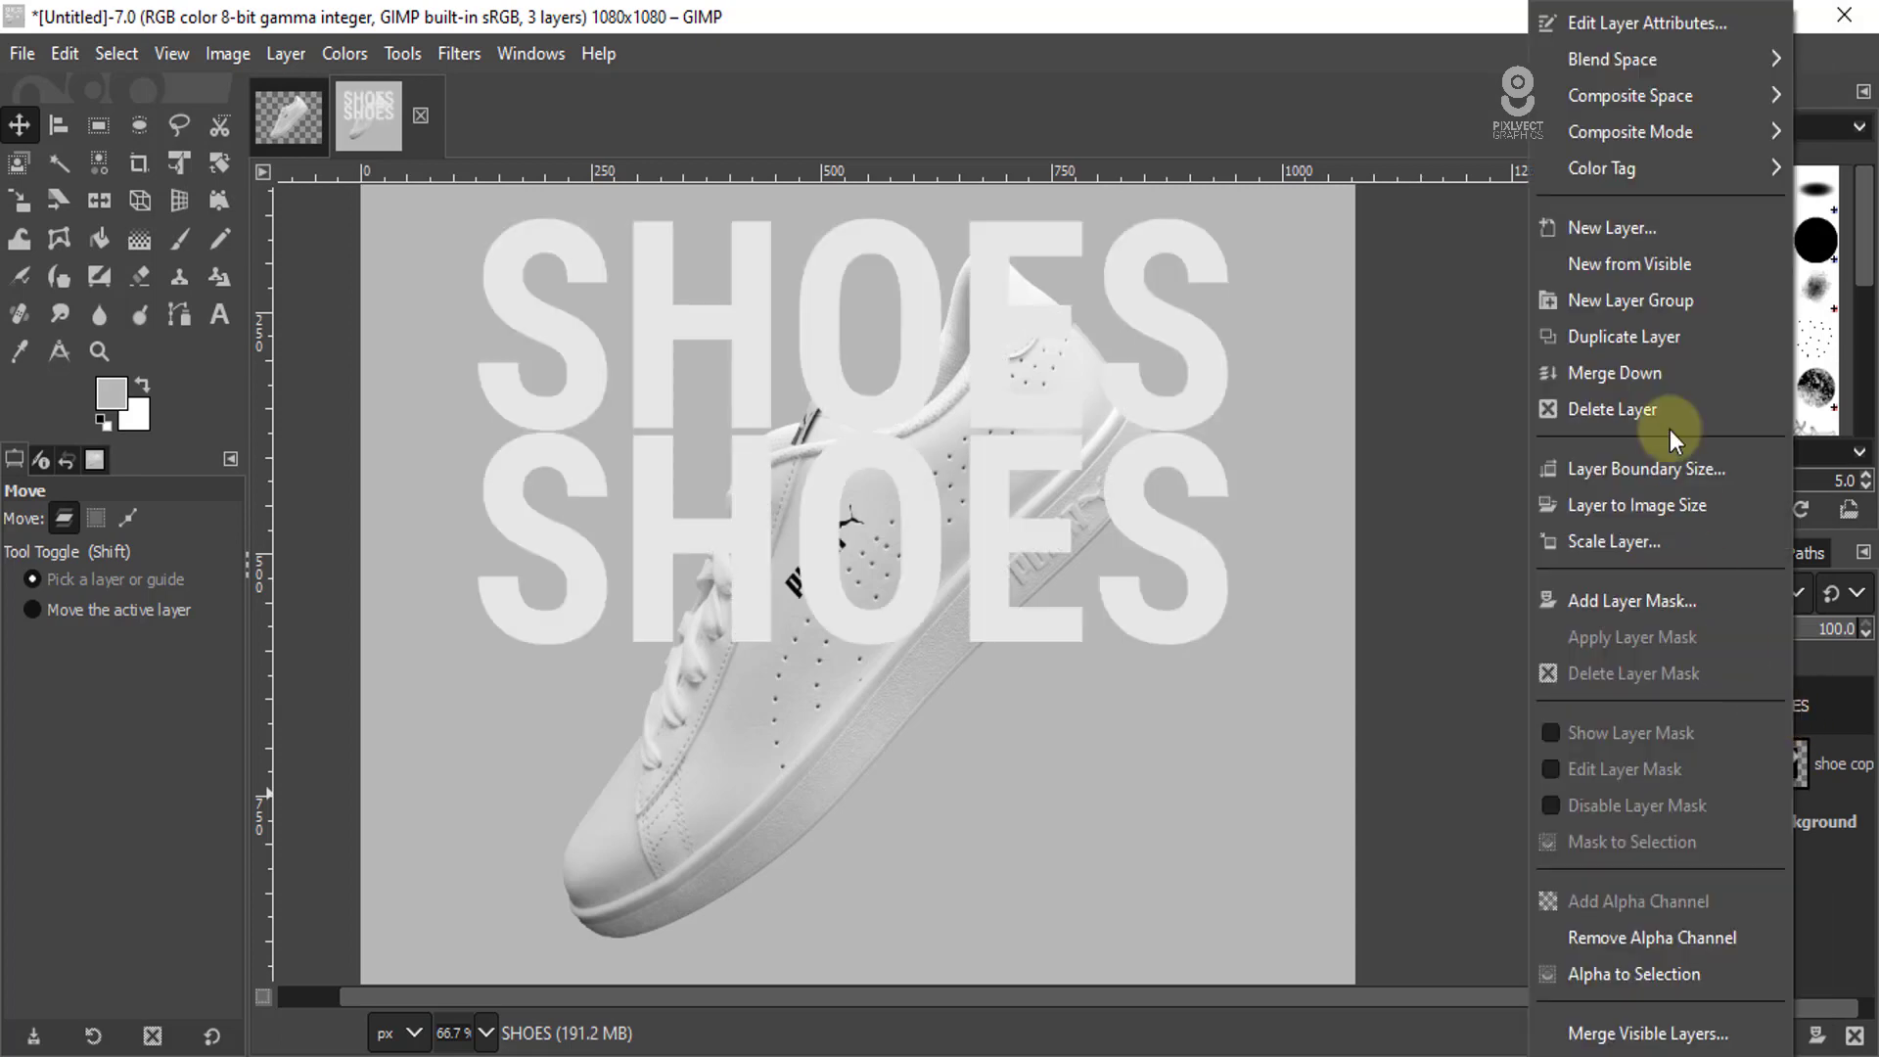
{"action": "left_click", "coordinate": [1646, 341]}
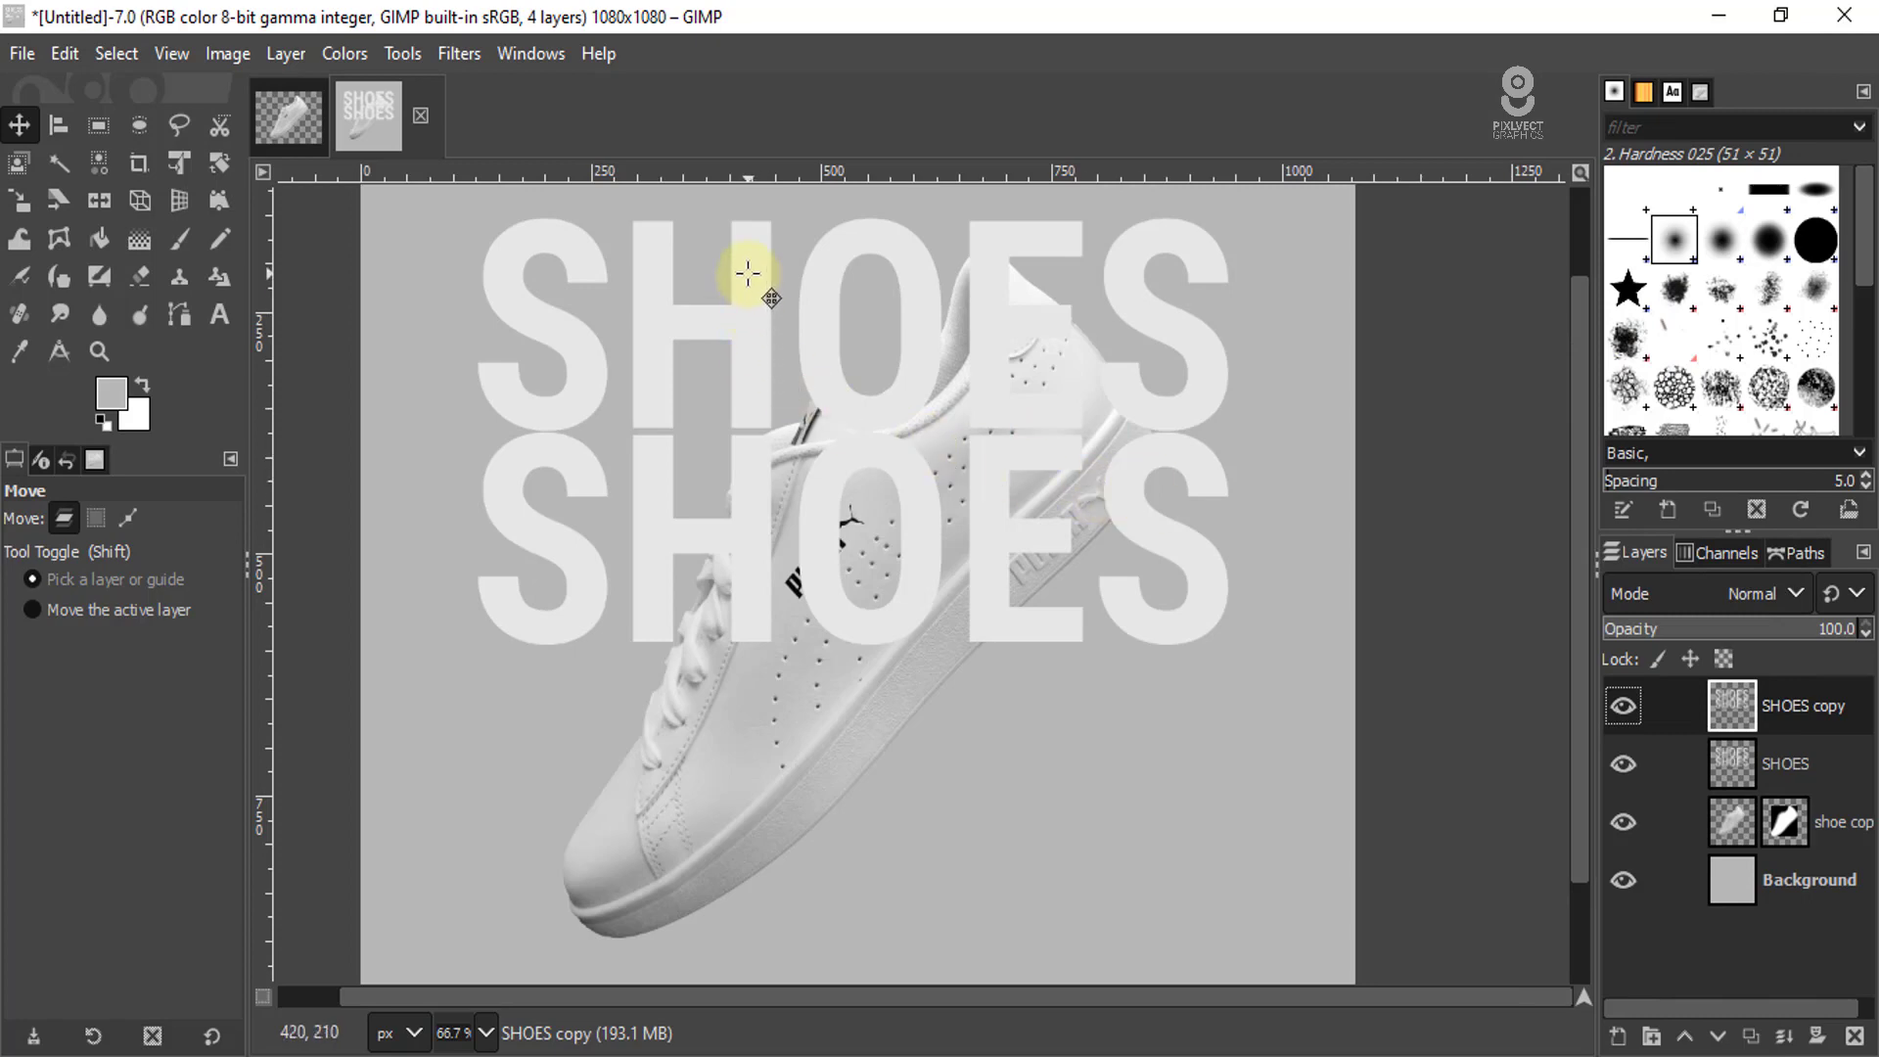
{"action": "left_click_drag", "start_coordinate": [748, 273], "coordinate": [543, 67]}
{"action": "left_click_drag", "start_coordinate": [748, 273], "coordinate": [770, 697]}
{"action": "scroll", "coordinate": [616, 643], "scroll_direction": "up", "scroll_amount": 2}
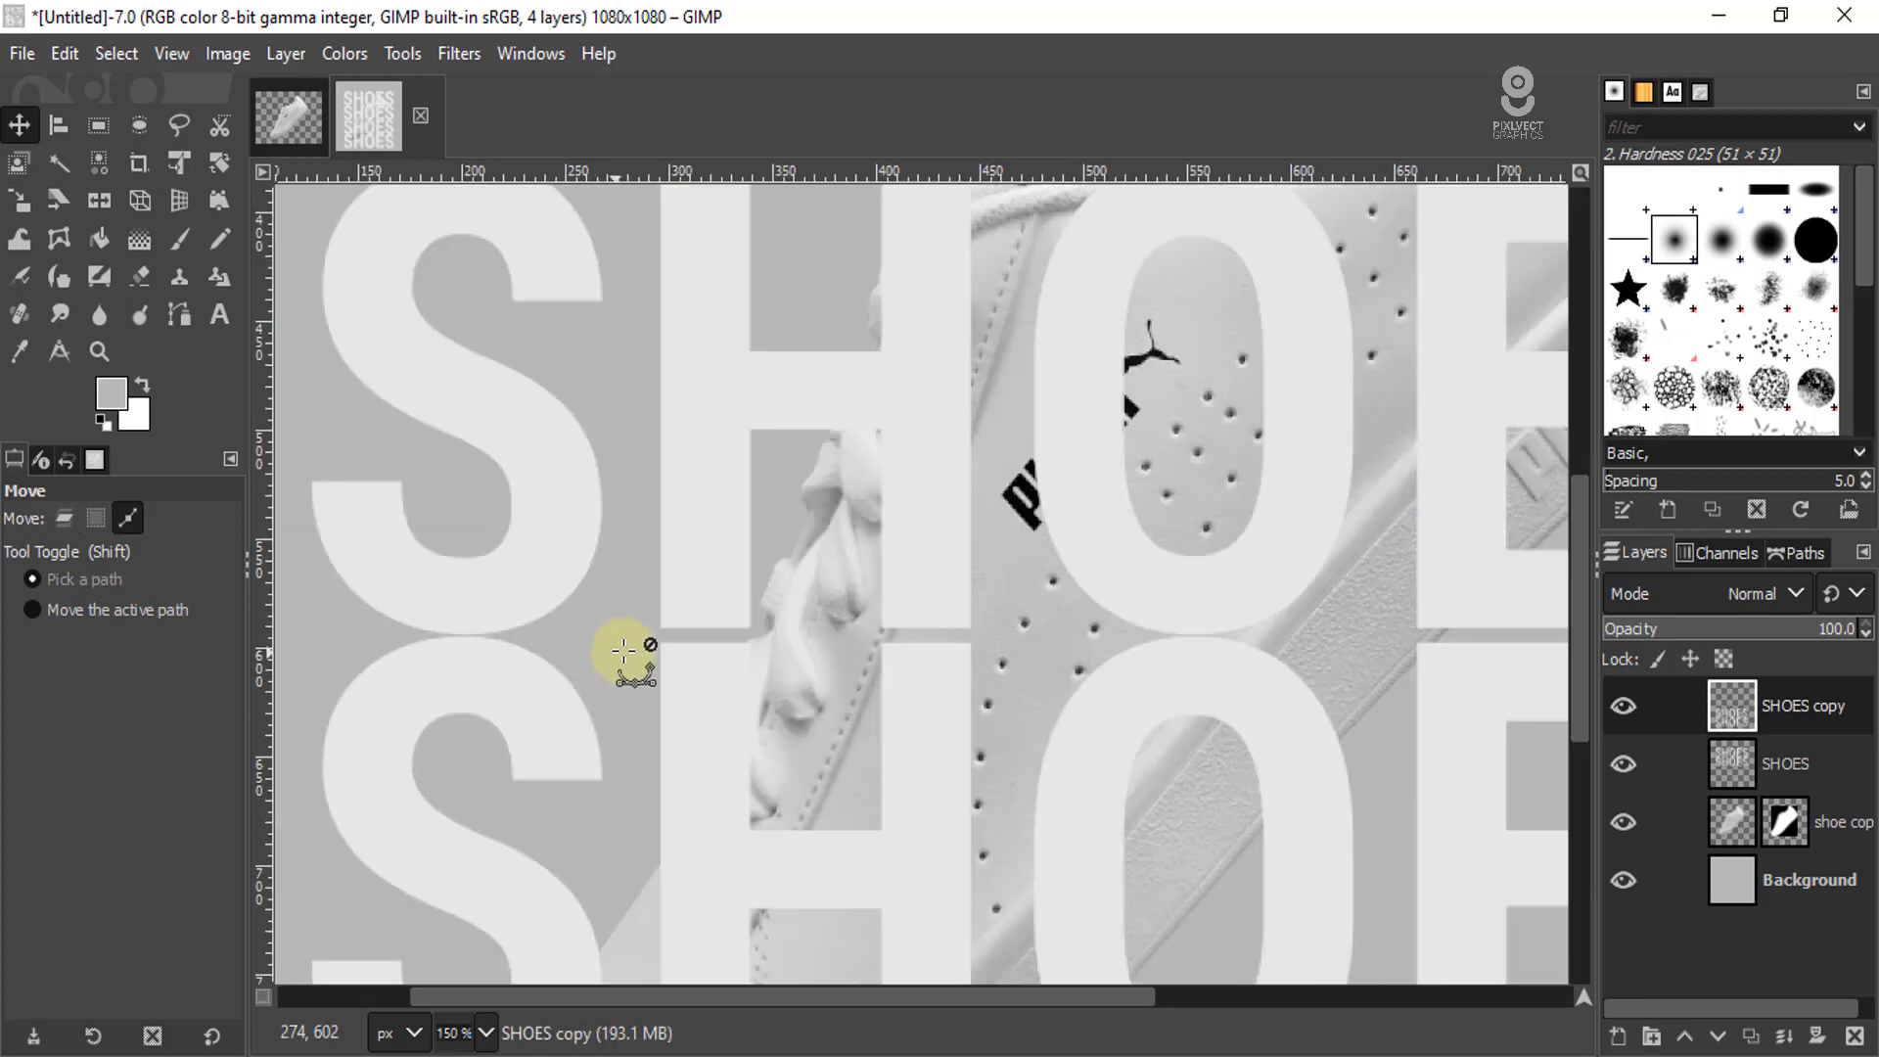
{"action": "scroll", "coordinate": [624, 650], "scroll_direction": "down", "scroll_amount": 2}
{"action": "scroll", "coordinate": [675, 549], "scroll_direction": "up", "scroll_amount": 2}
{"action": "scroll", "coordinate": [734, 470], "scroll_direction": "down", "scroll_amount": 2}
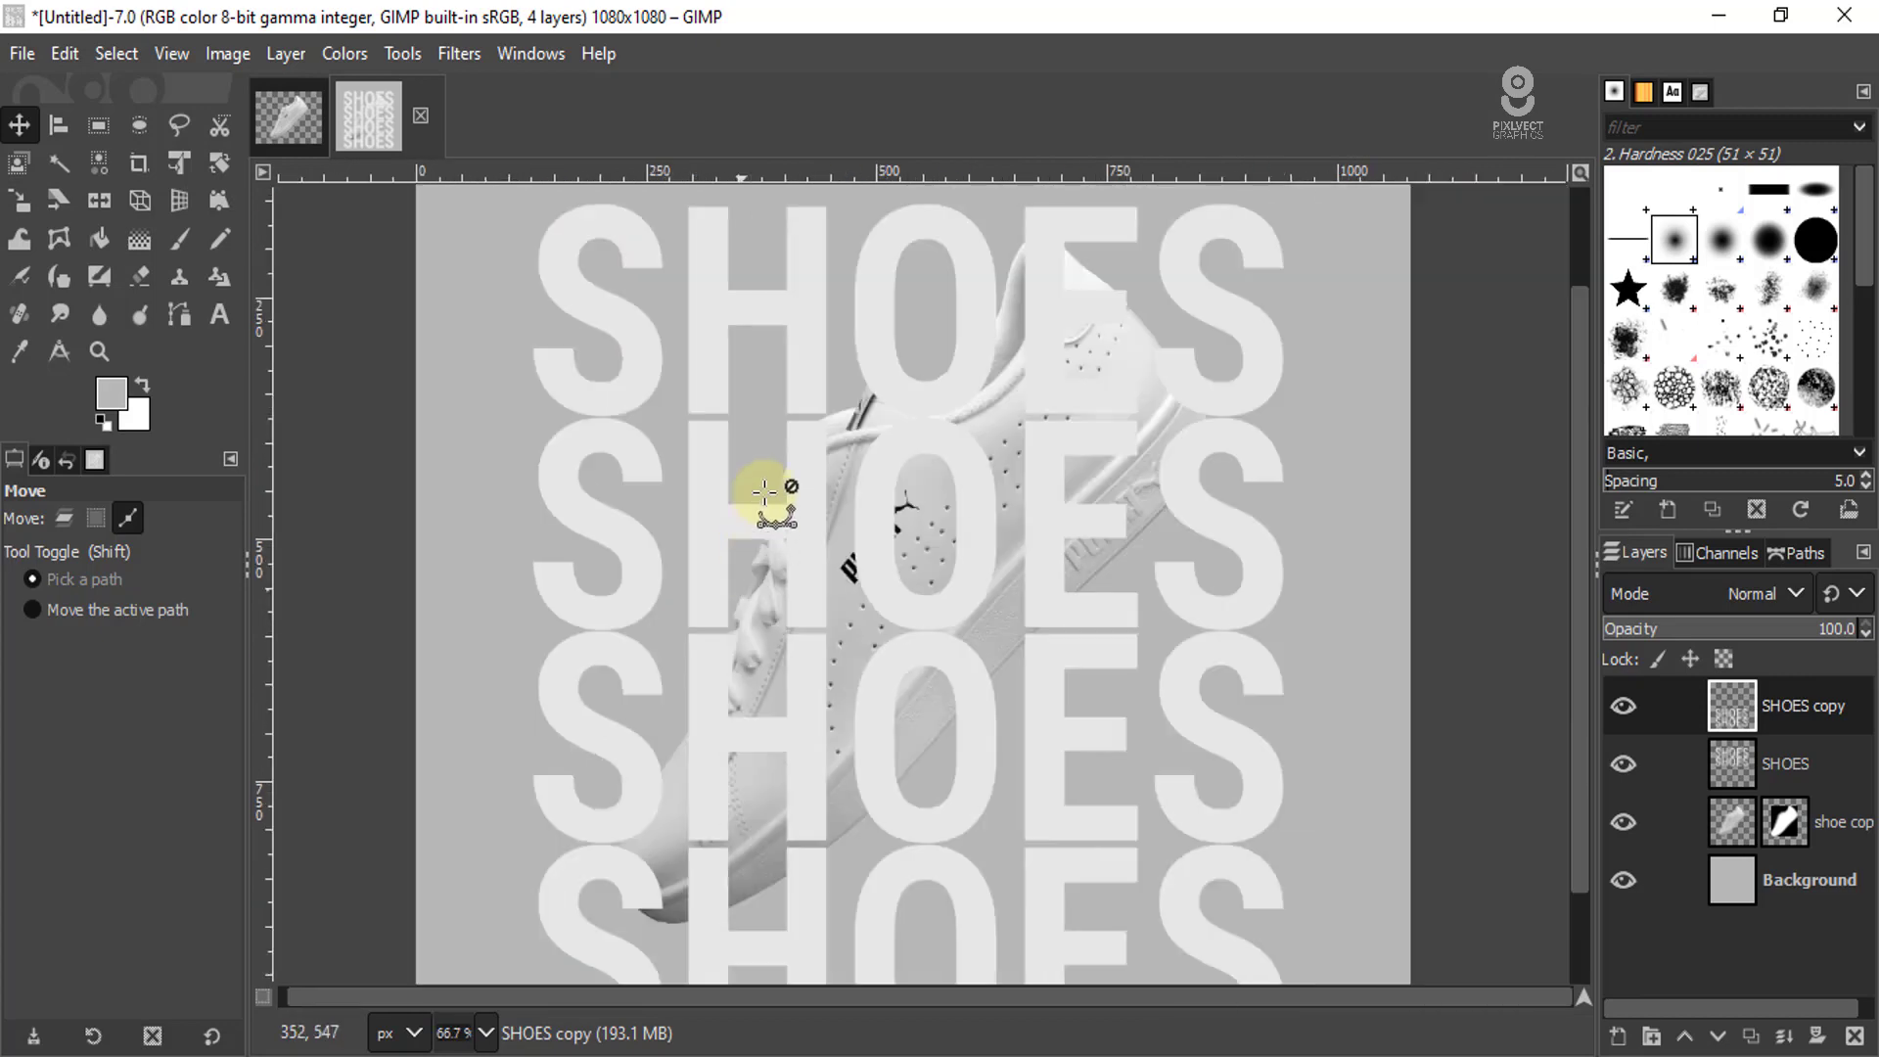
{"action": "scroll", "coordinate": [778, 399], "scroll_direction": "up", "scroll_amount": 2}
{"action": "scroll", "coordinate": [773, 399], "scroll_direction": "down", "scroll_amount": 2}
{"action": "scroll", "coordinate": [773, 400], "scroll_direction": "down", "scroll_amount": 2}
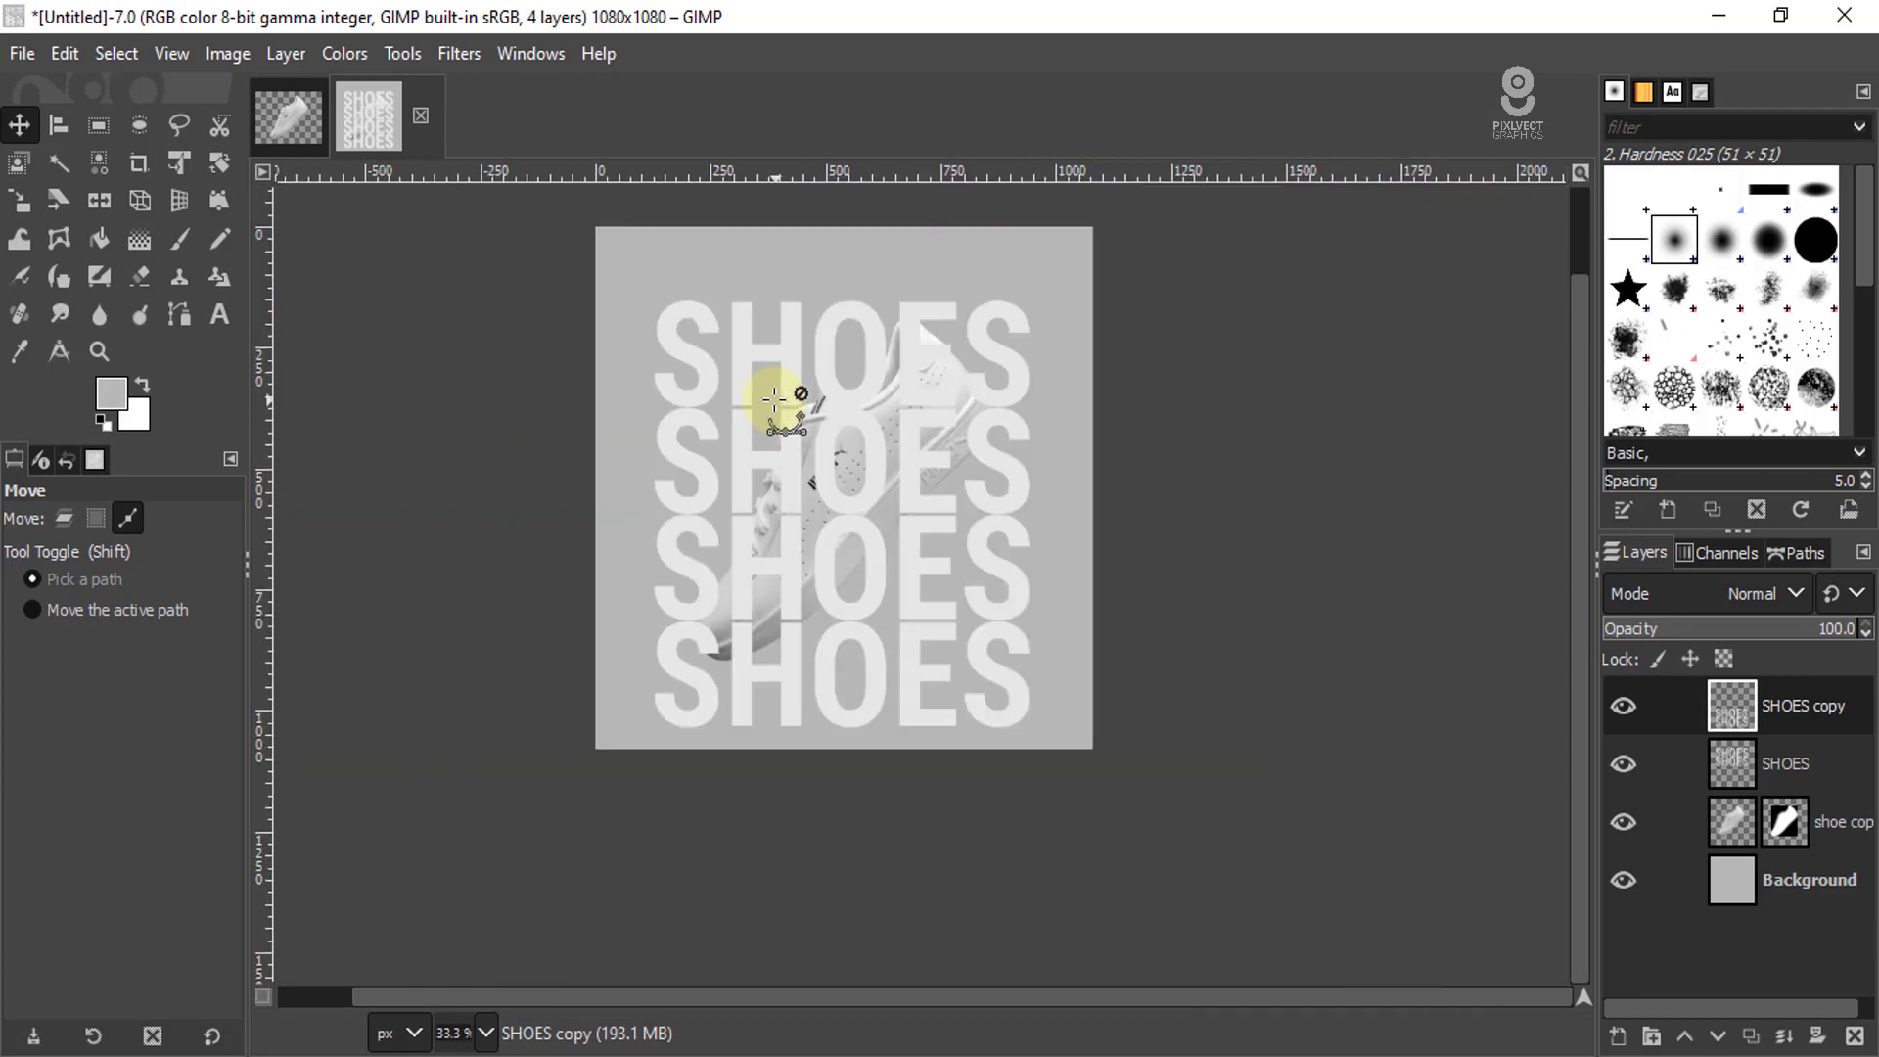
{"action": "scroll", "coordinate": [778, 399], "scroll_direction": "up", "scroll_amount": 2}
{"action": "scroll", "coordinate": [781, 398], "scroll_direction": "down", "scroll_amount": 2}
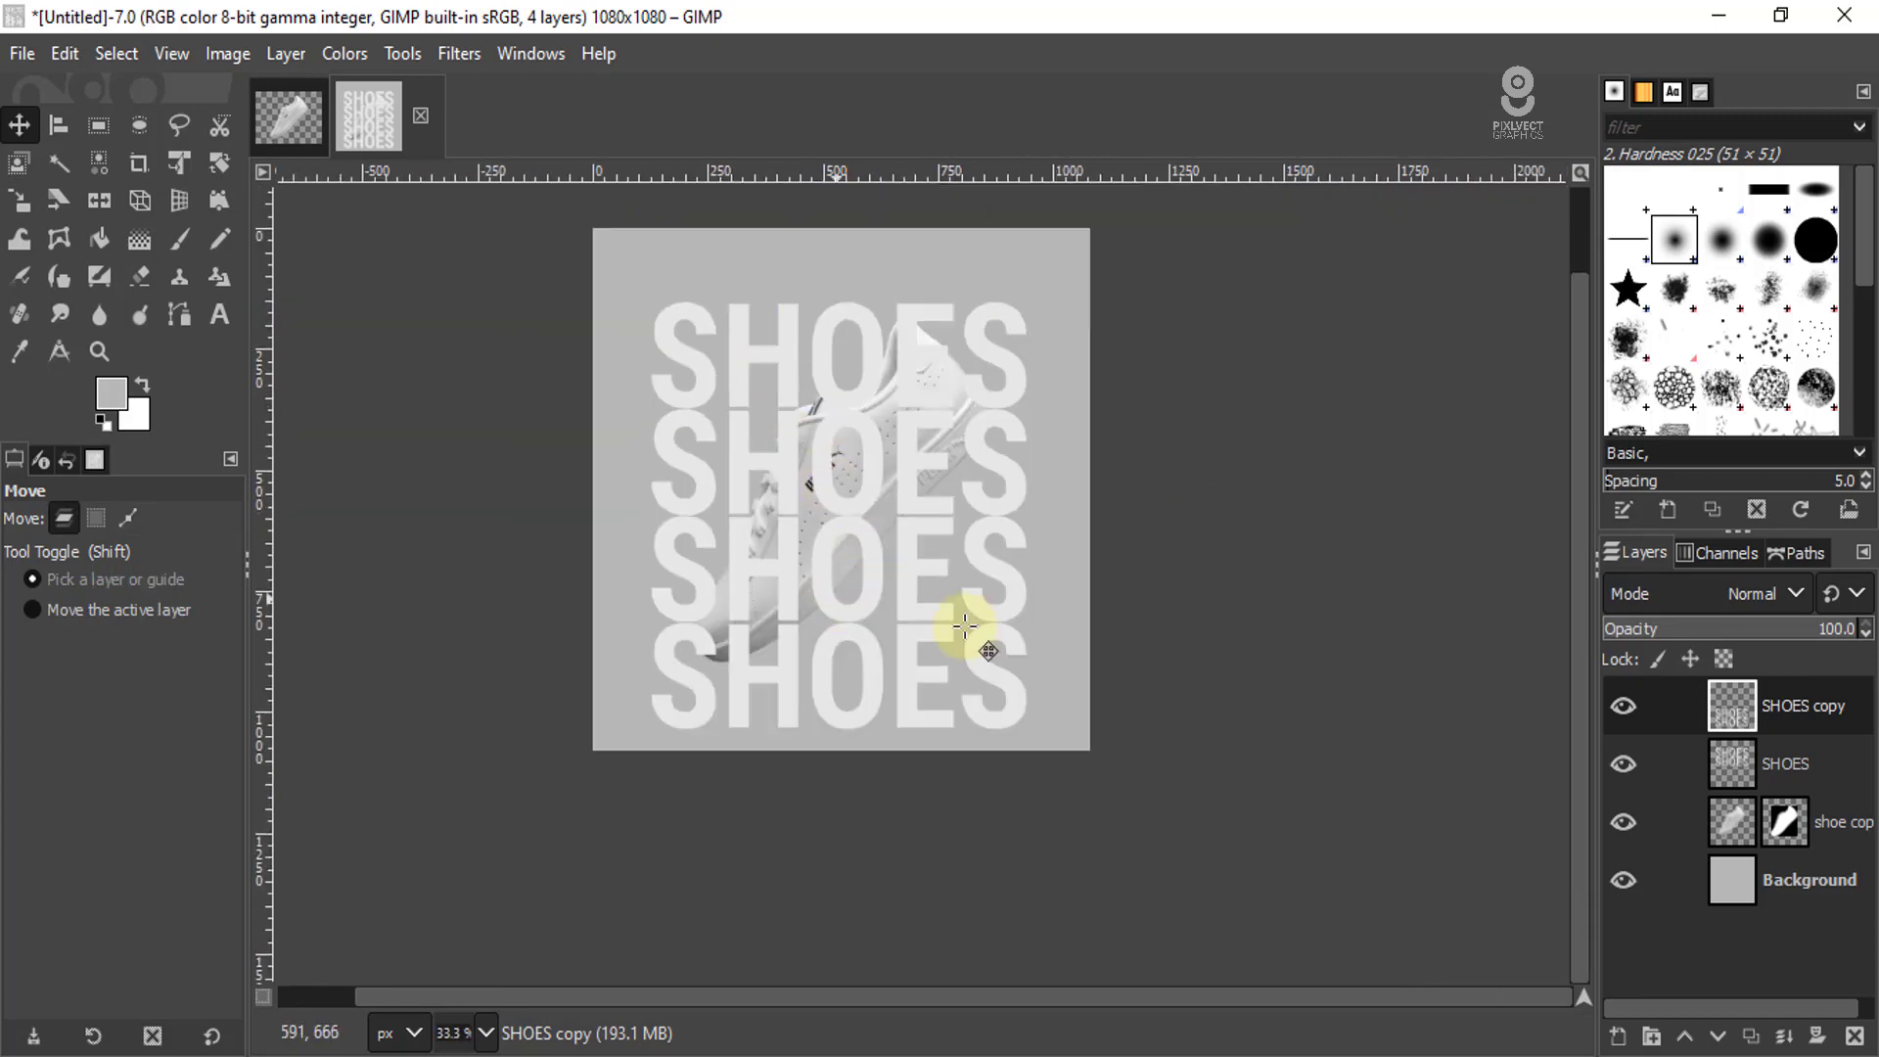
- Merge the SHOES copies into one layer, nudge it up, and place it beneath the shoe
{"action": "right_click", "coordinate": [1807, 708]}
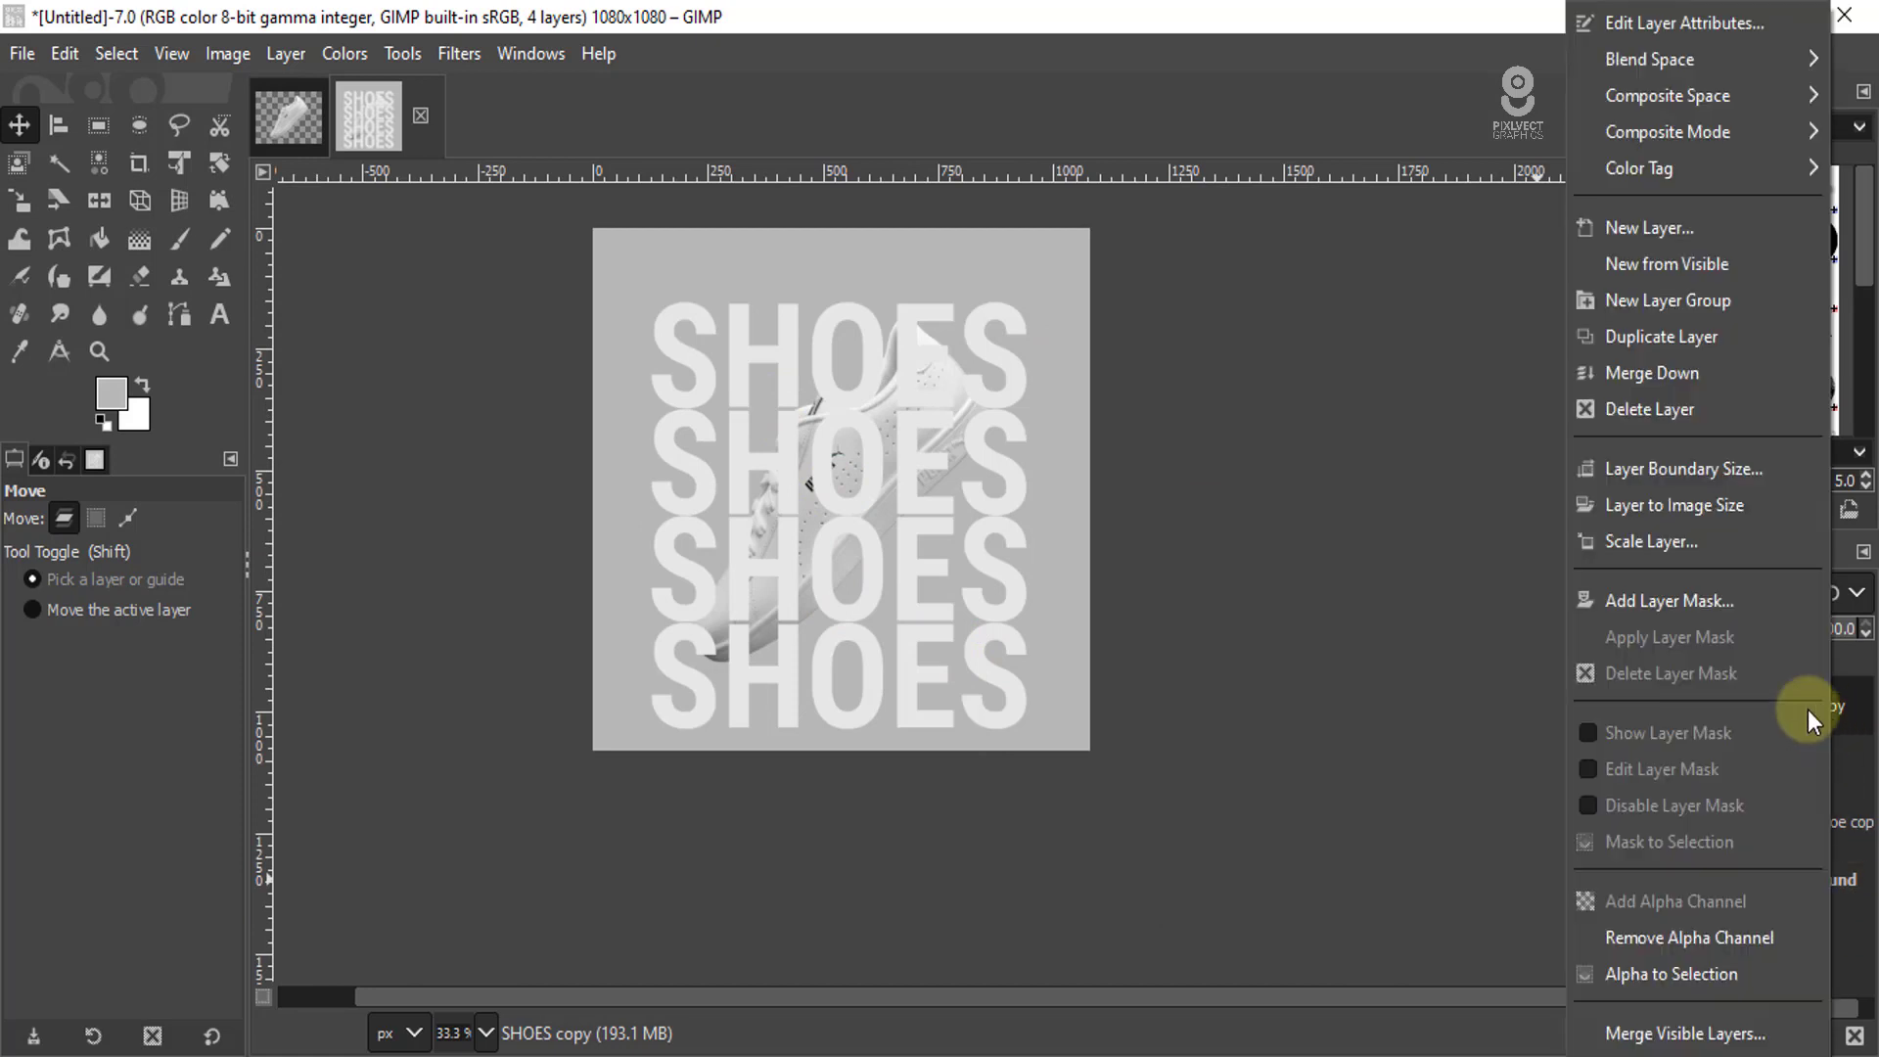
{"action": "left_click", "coordinate": [1639, 373]}
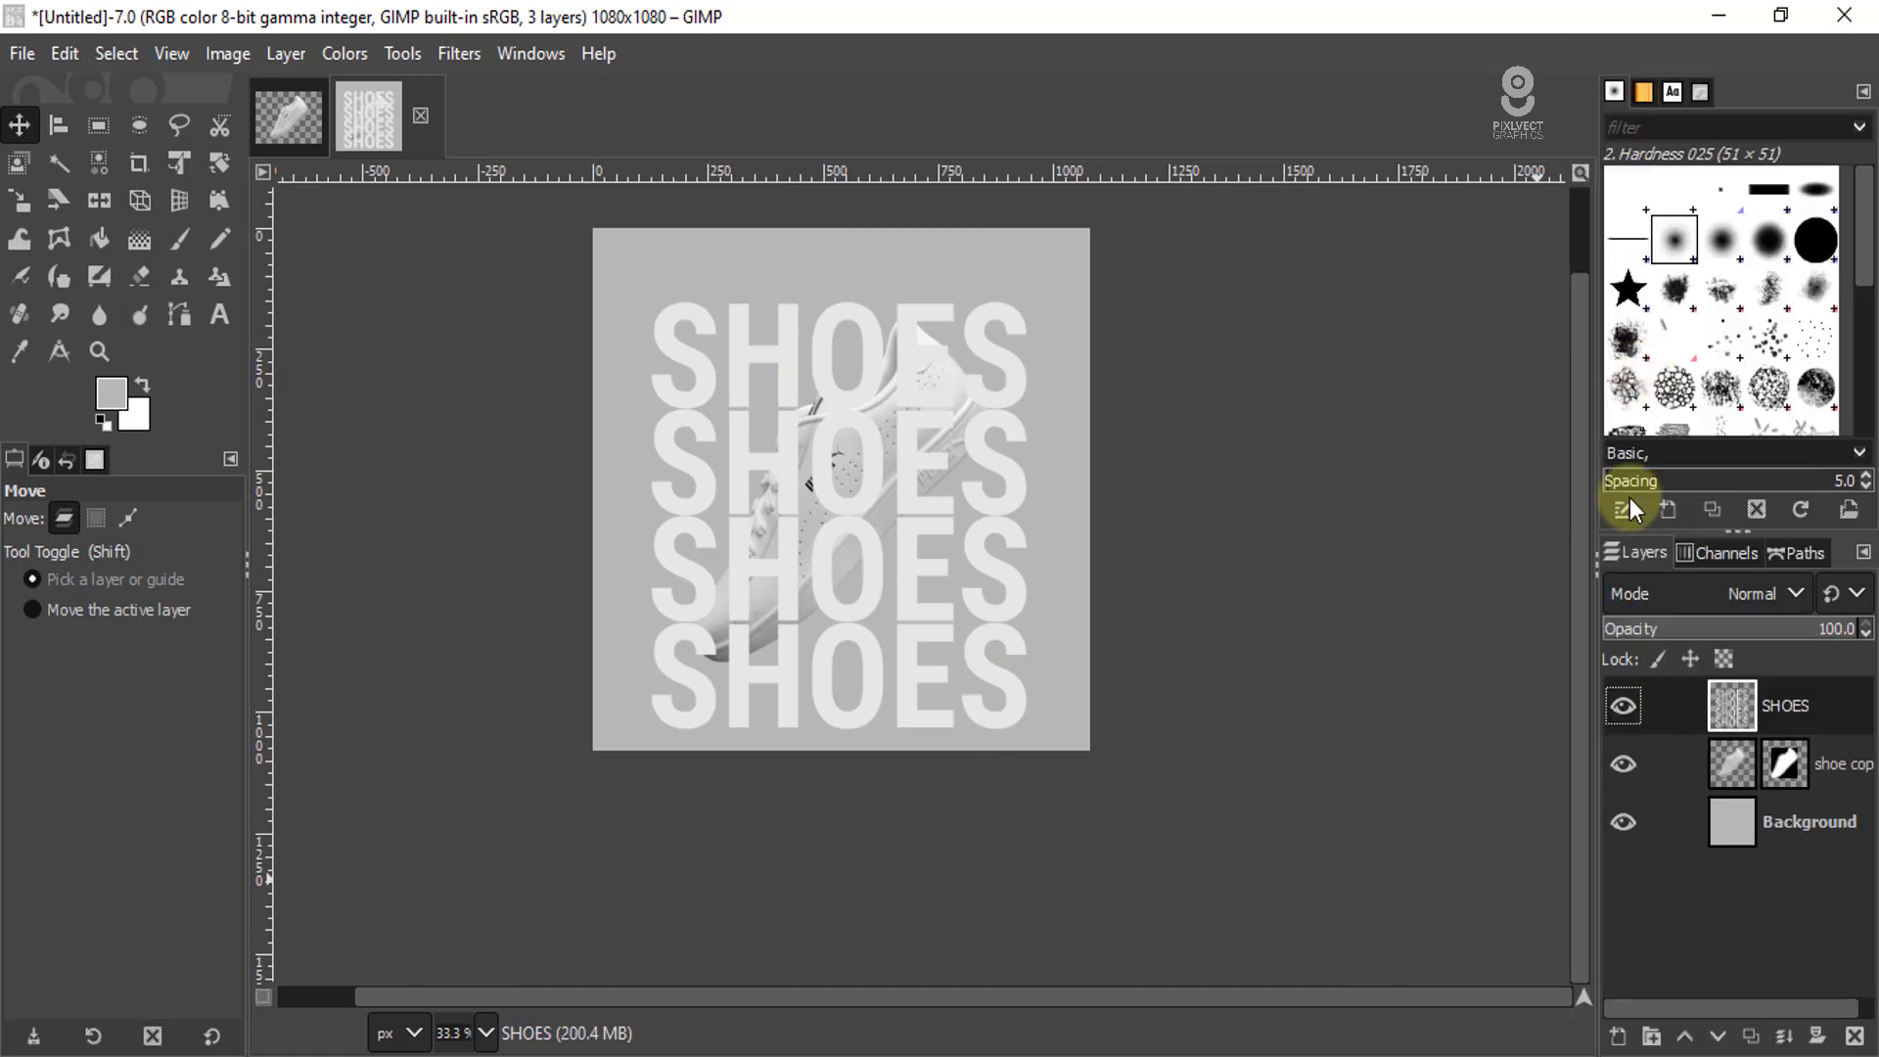
{"action": "left_click", "coordinate": [1625, 709]}
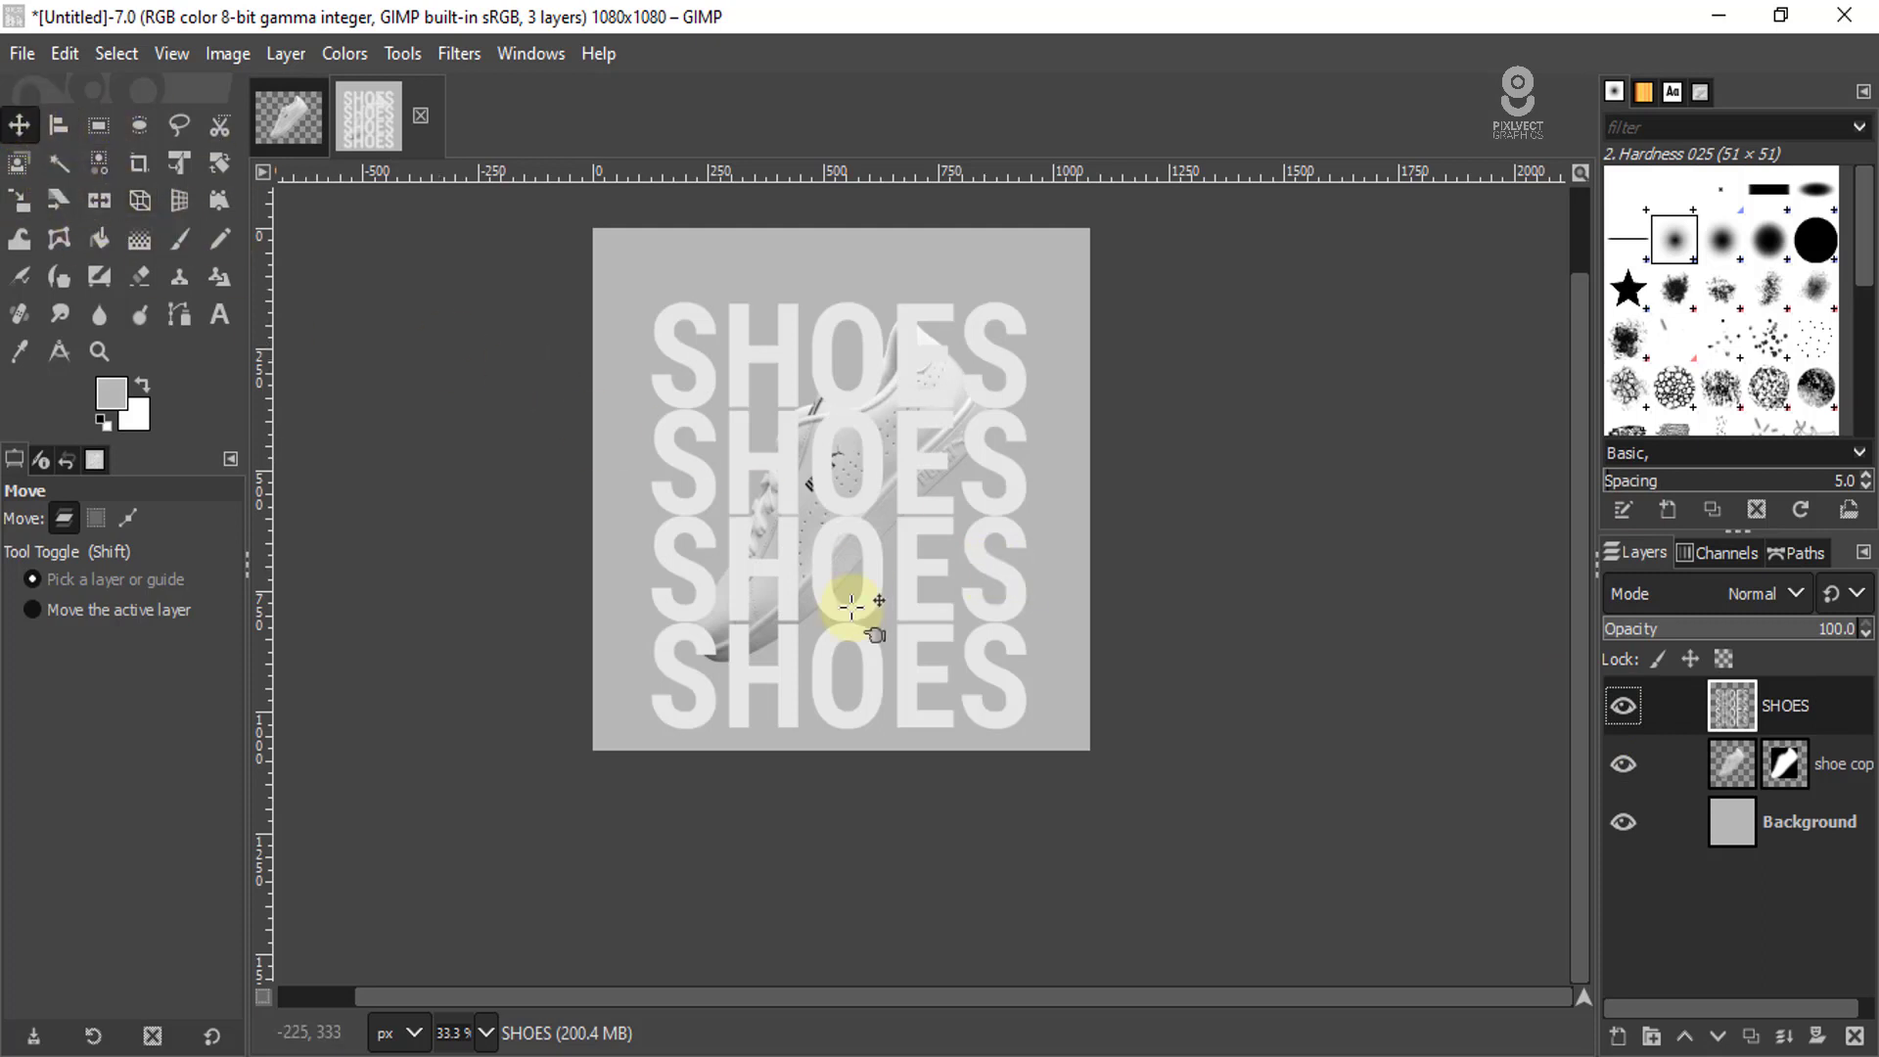
{"action": "left_click_drag", "start_coordinate": [856, 508], "coordinate": [856, 483]}
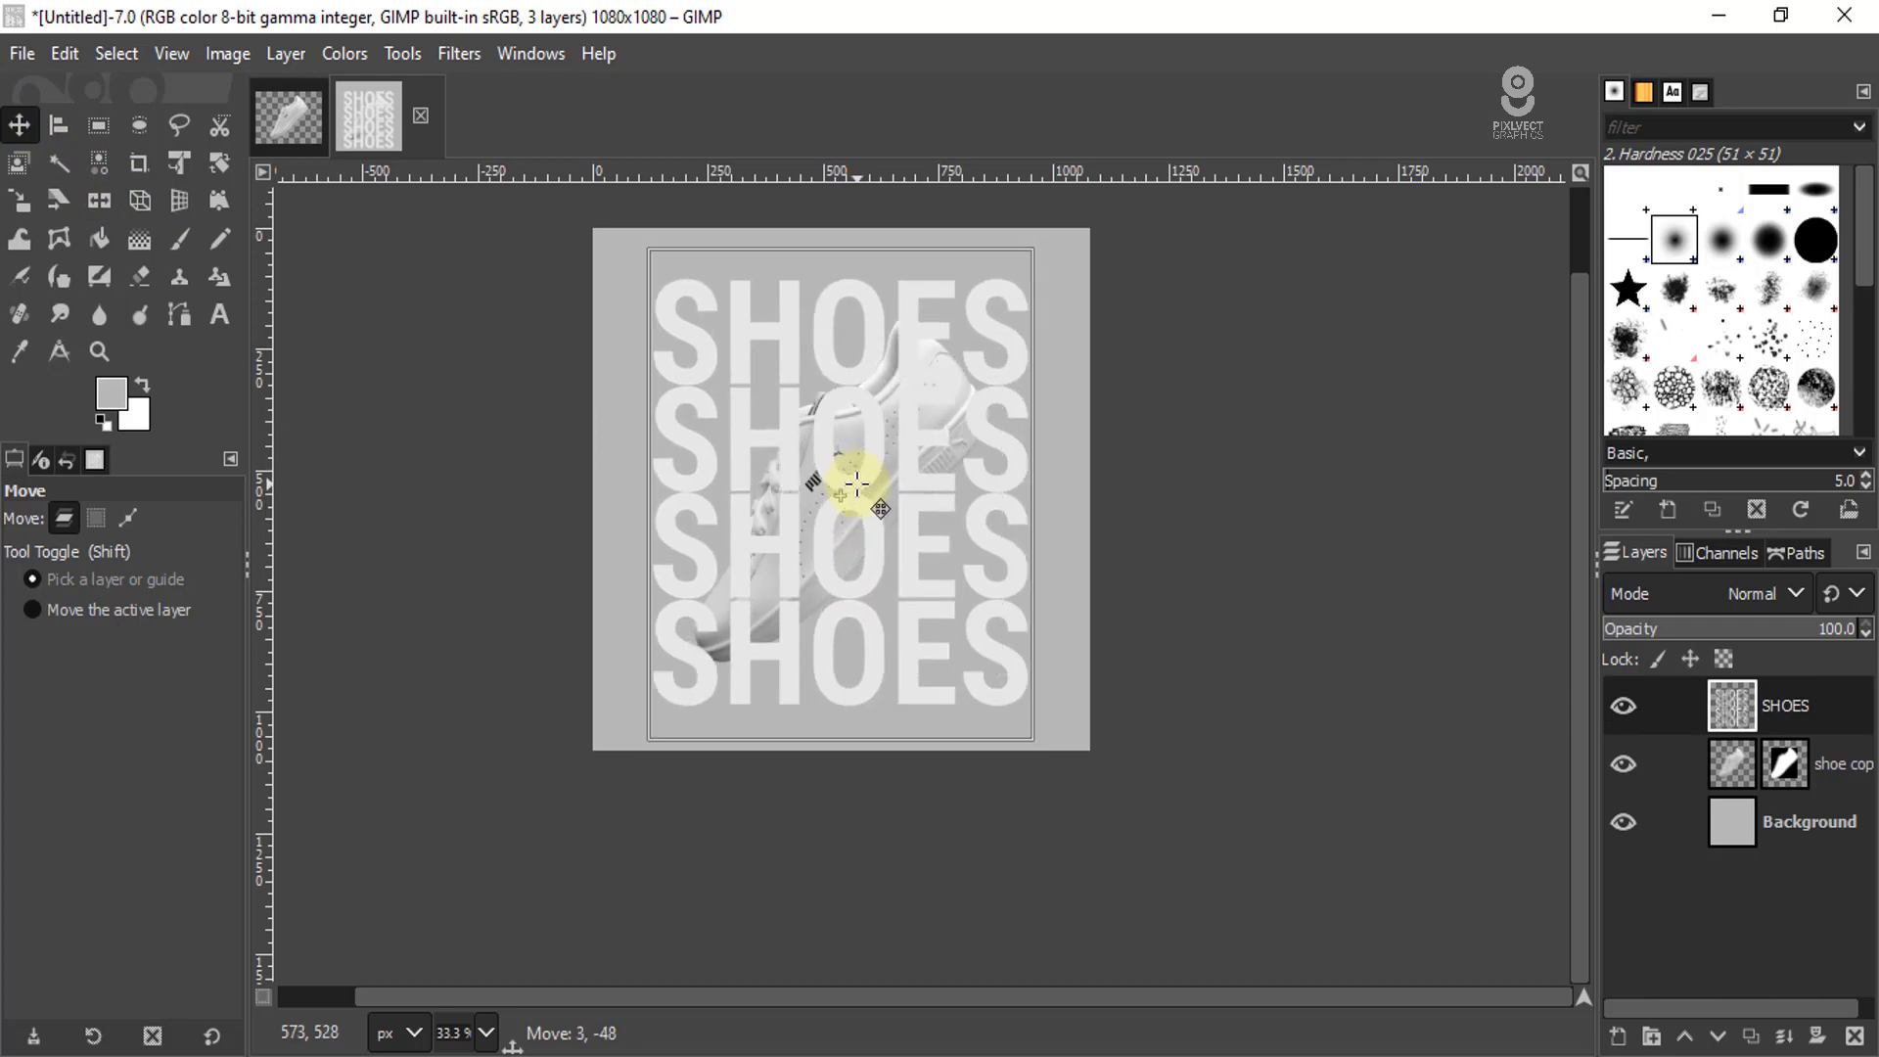
{"action": "left_click_drag", "start_coordinate": [857, 483], "coordinate": [856, 482]}
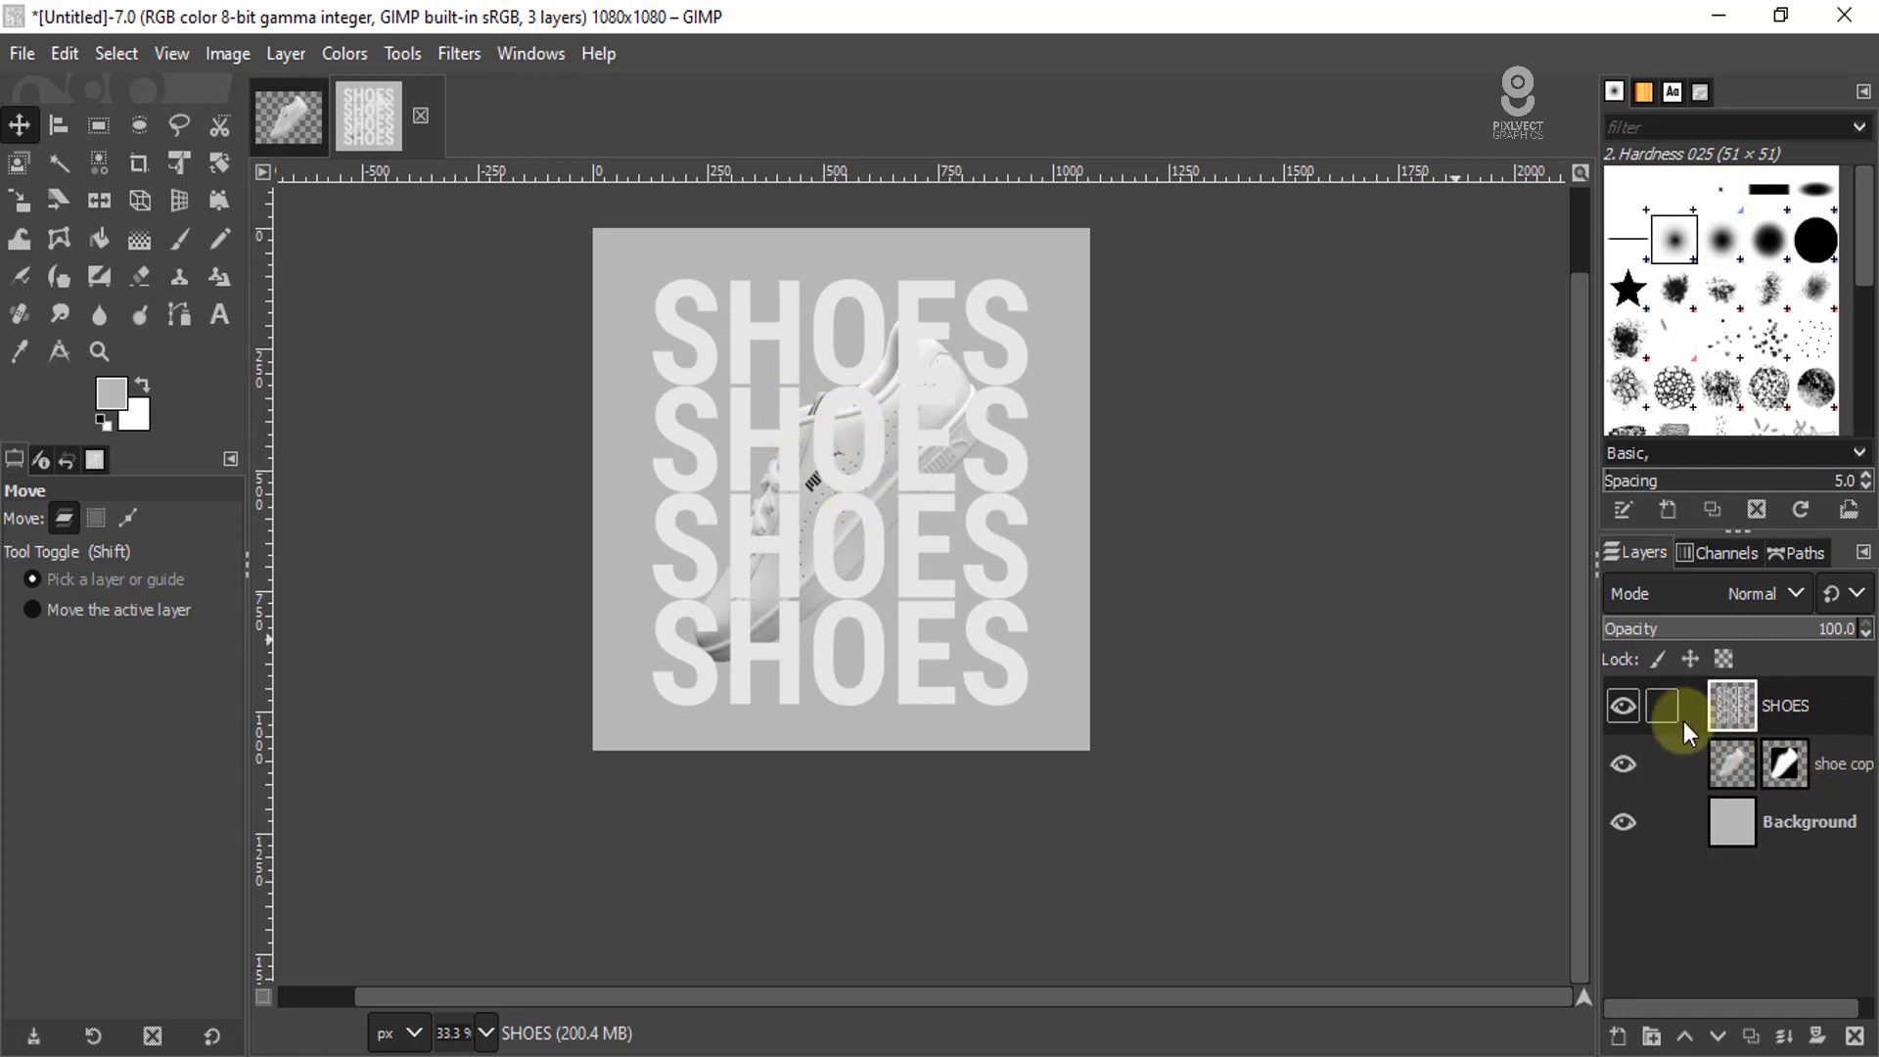
{"action": "left_click", "coordinate": [1718, 1037]}
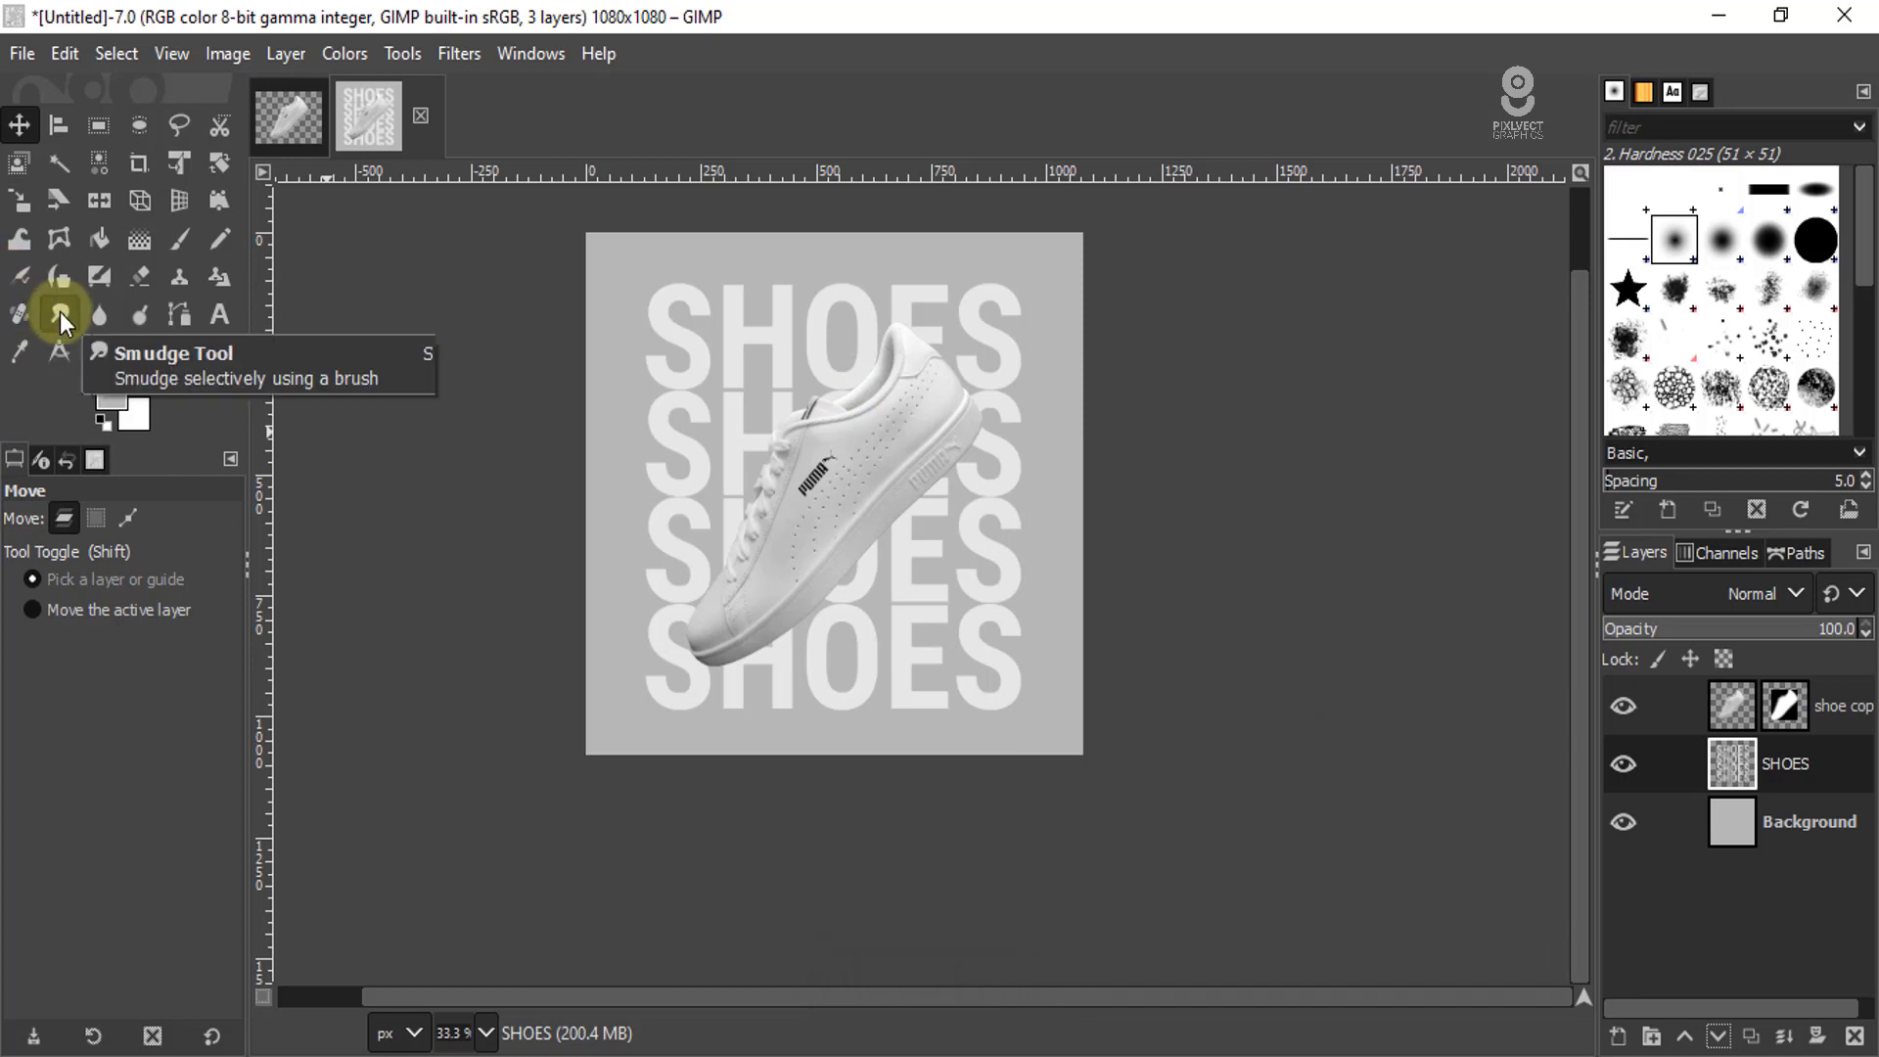
{"action": "left_click", "coordinate": [16, 239]}
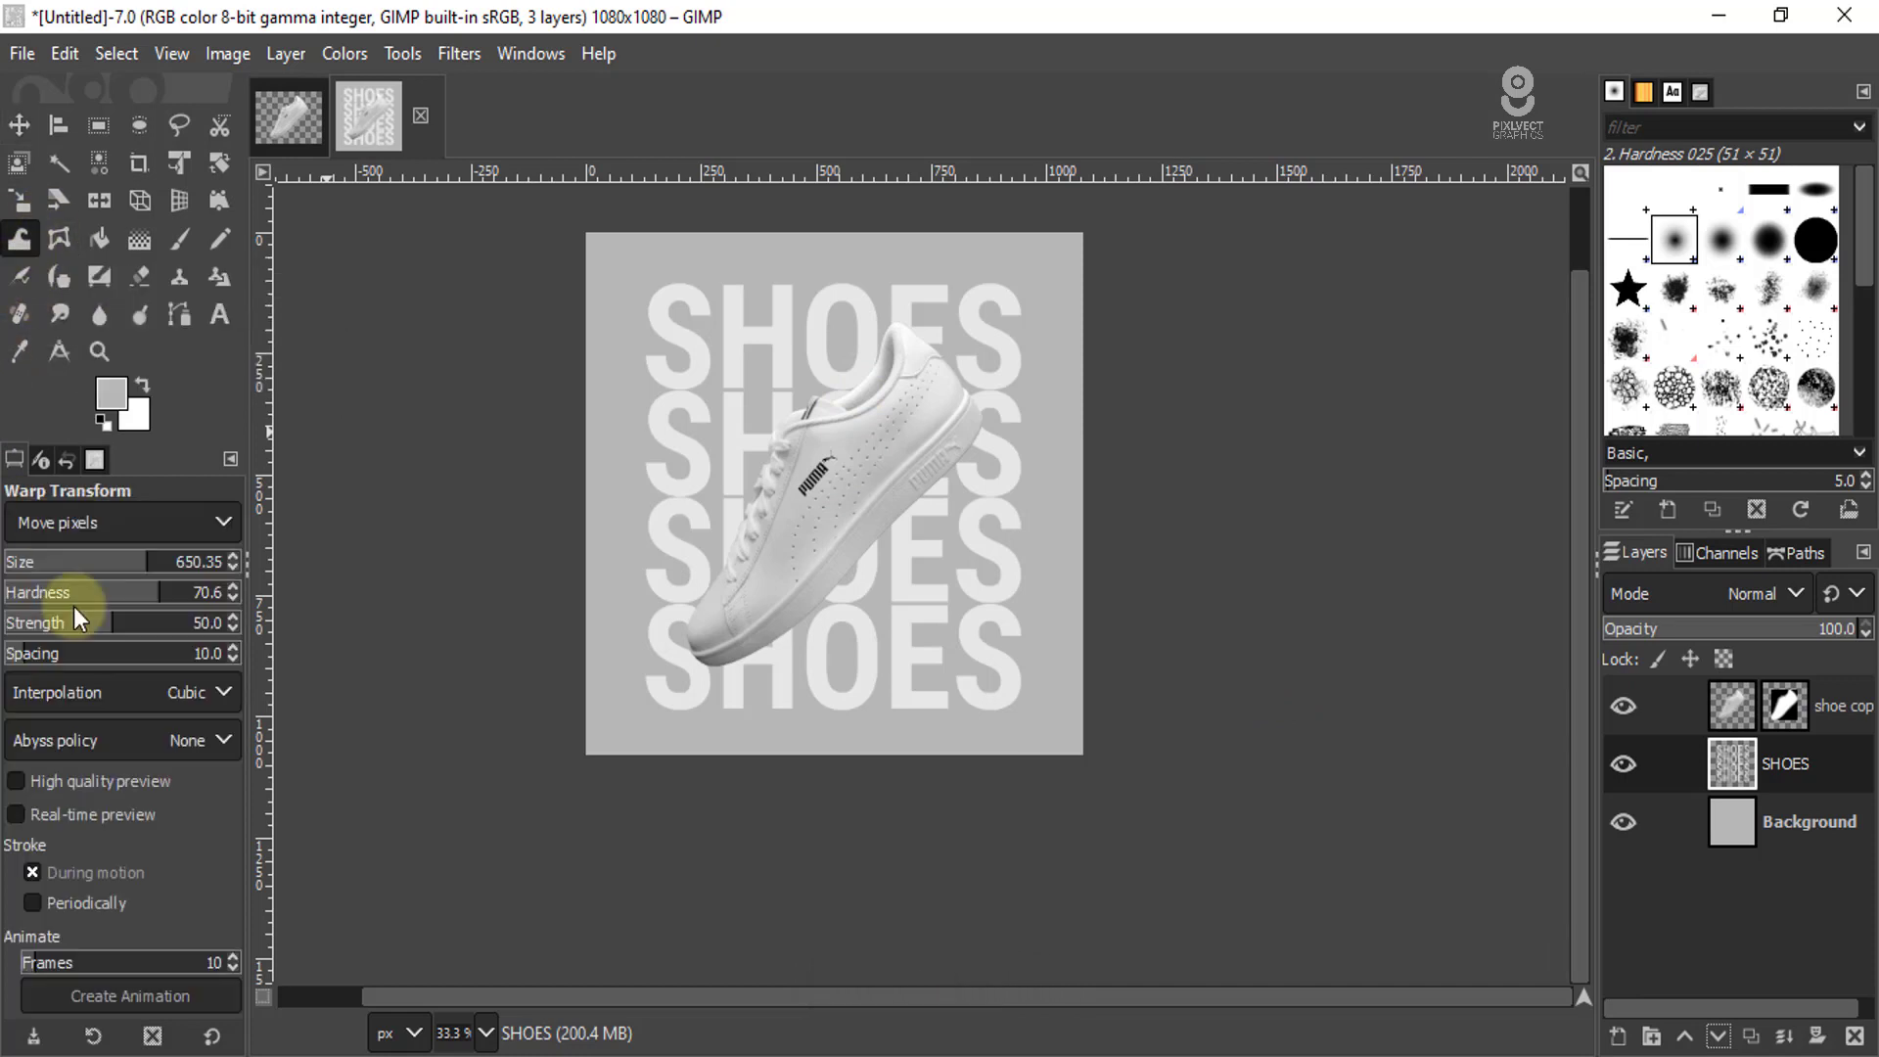
{"action": "left_click", "coordinate": [212, 1036]}
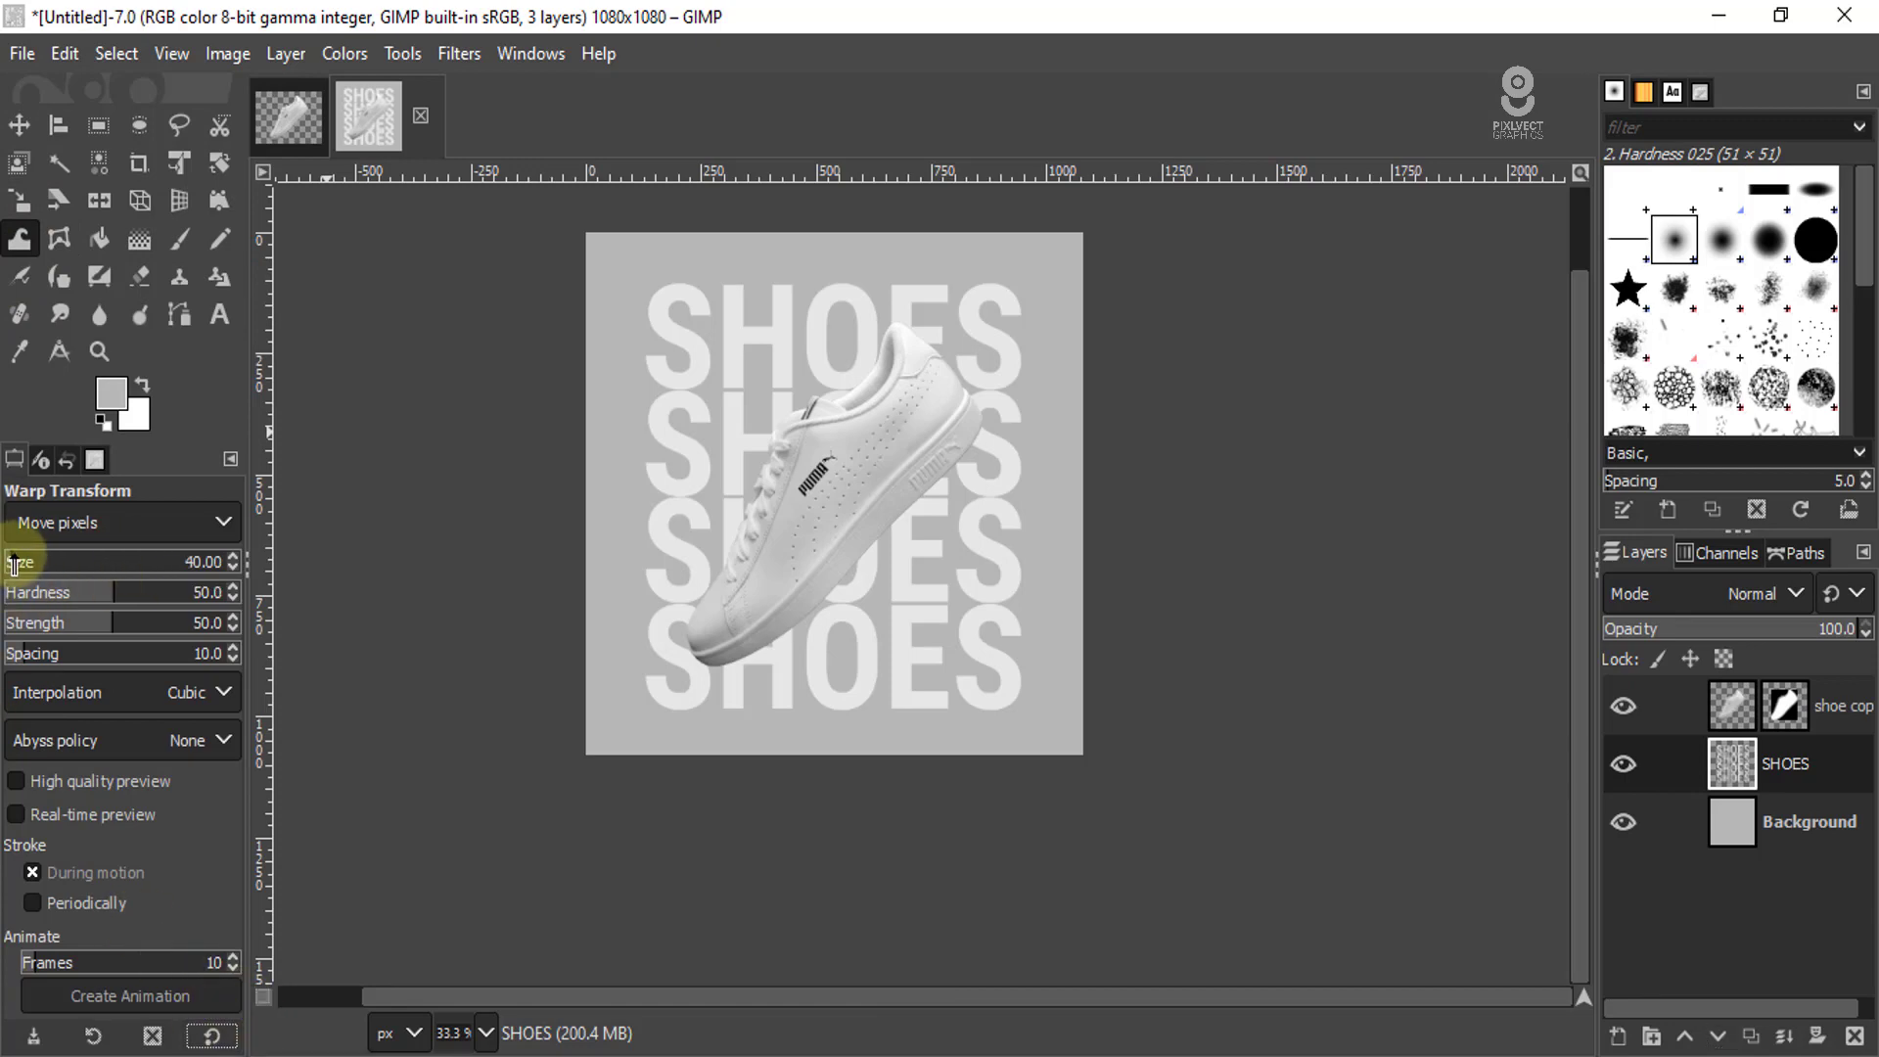
{"action": "mouse_move", "coordinate": [14, 565]}
{"action": "left_mouse_down"}
{"action": "mouse_move", "coordinate": [107, 565]}
{"action": "mouse_move", "coordinate": [85, 563]}
{"action": "left_mouse_up"}
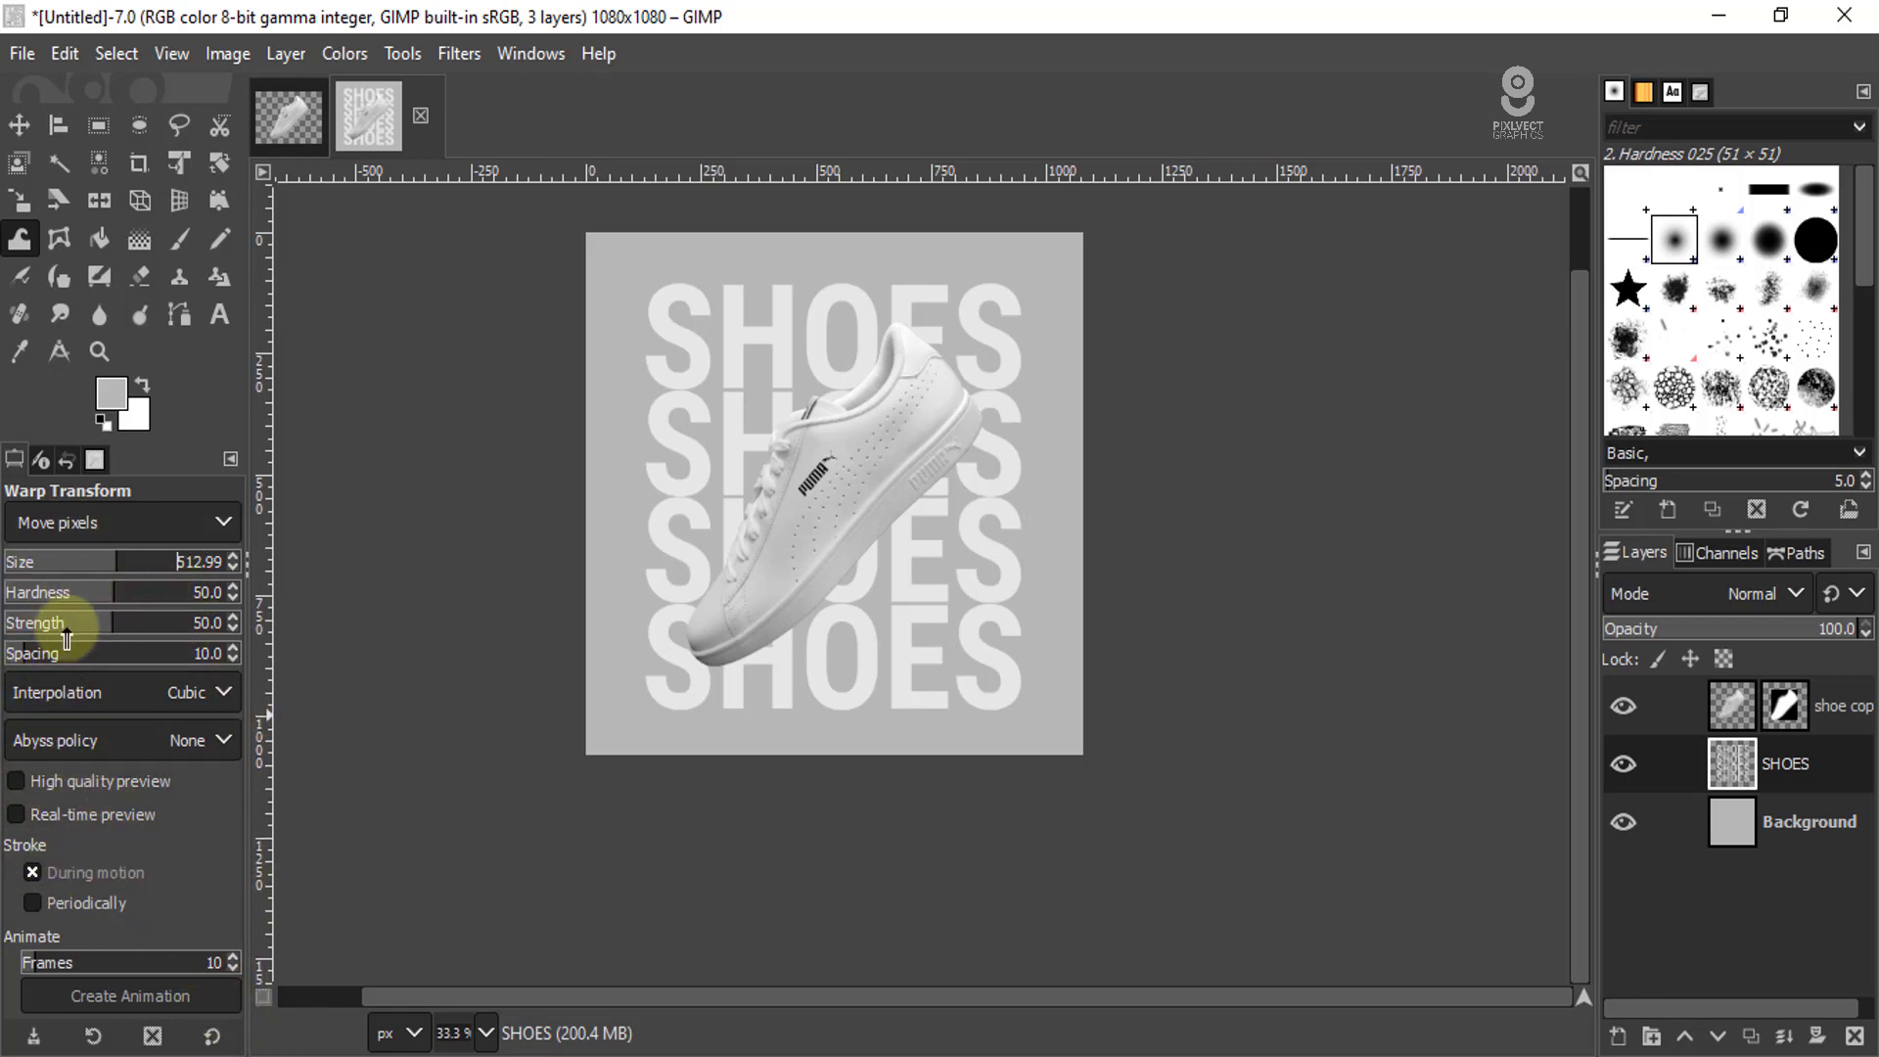
{"action": "mouse_move", "coordinate": [798, 369]}
{"action": "left_mouse_down"}
{"action": "mouse_move", "coordinate": [913, 424]}
{"action": "mouse_move", "coordinate": [1023, 313]}
{"action": "mouse_move", "coordinate": [986, 294]}
{"action": "mouse_move", "coordinate": [624, 669]}
{"action": "left_mouse_up"}
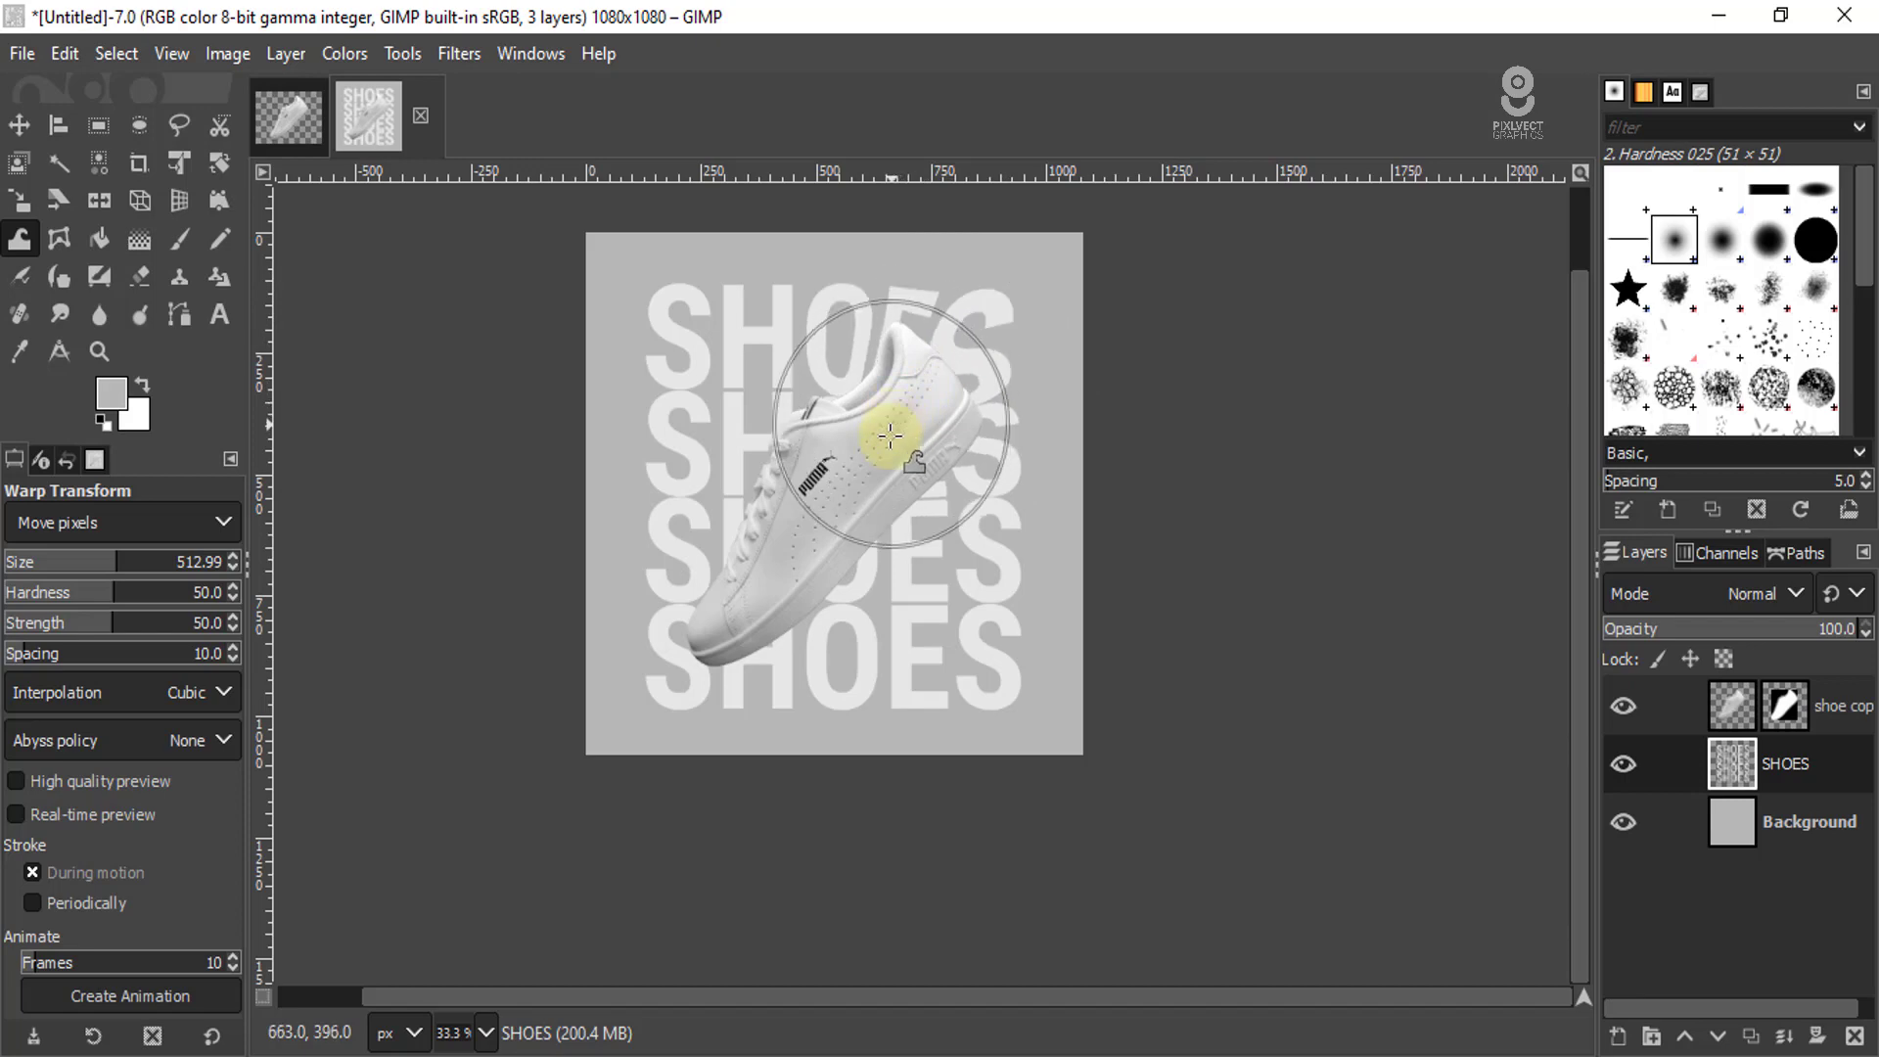
{"action": "left_click_drag", "start_coordinate": [889, 424], "coordinate": [856, 470]}
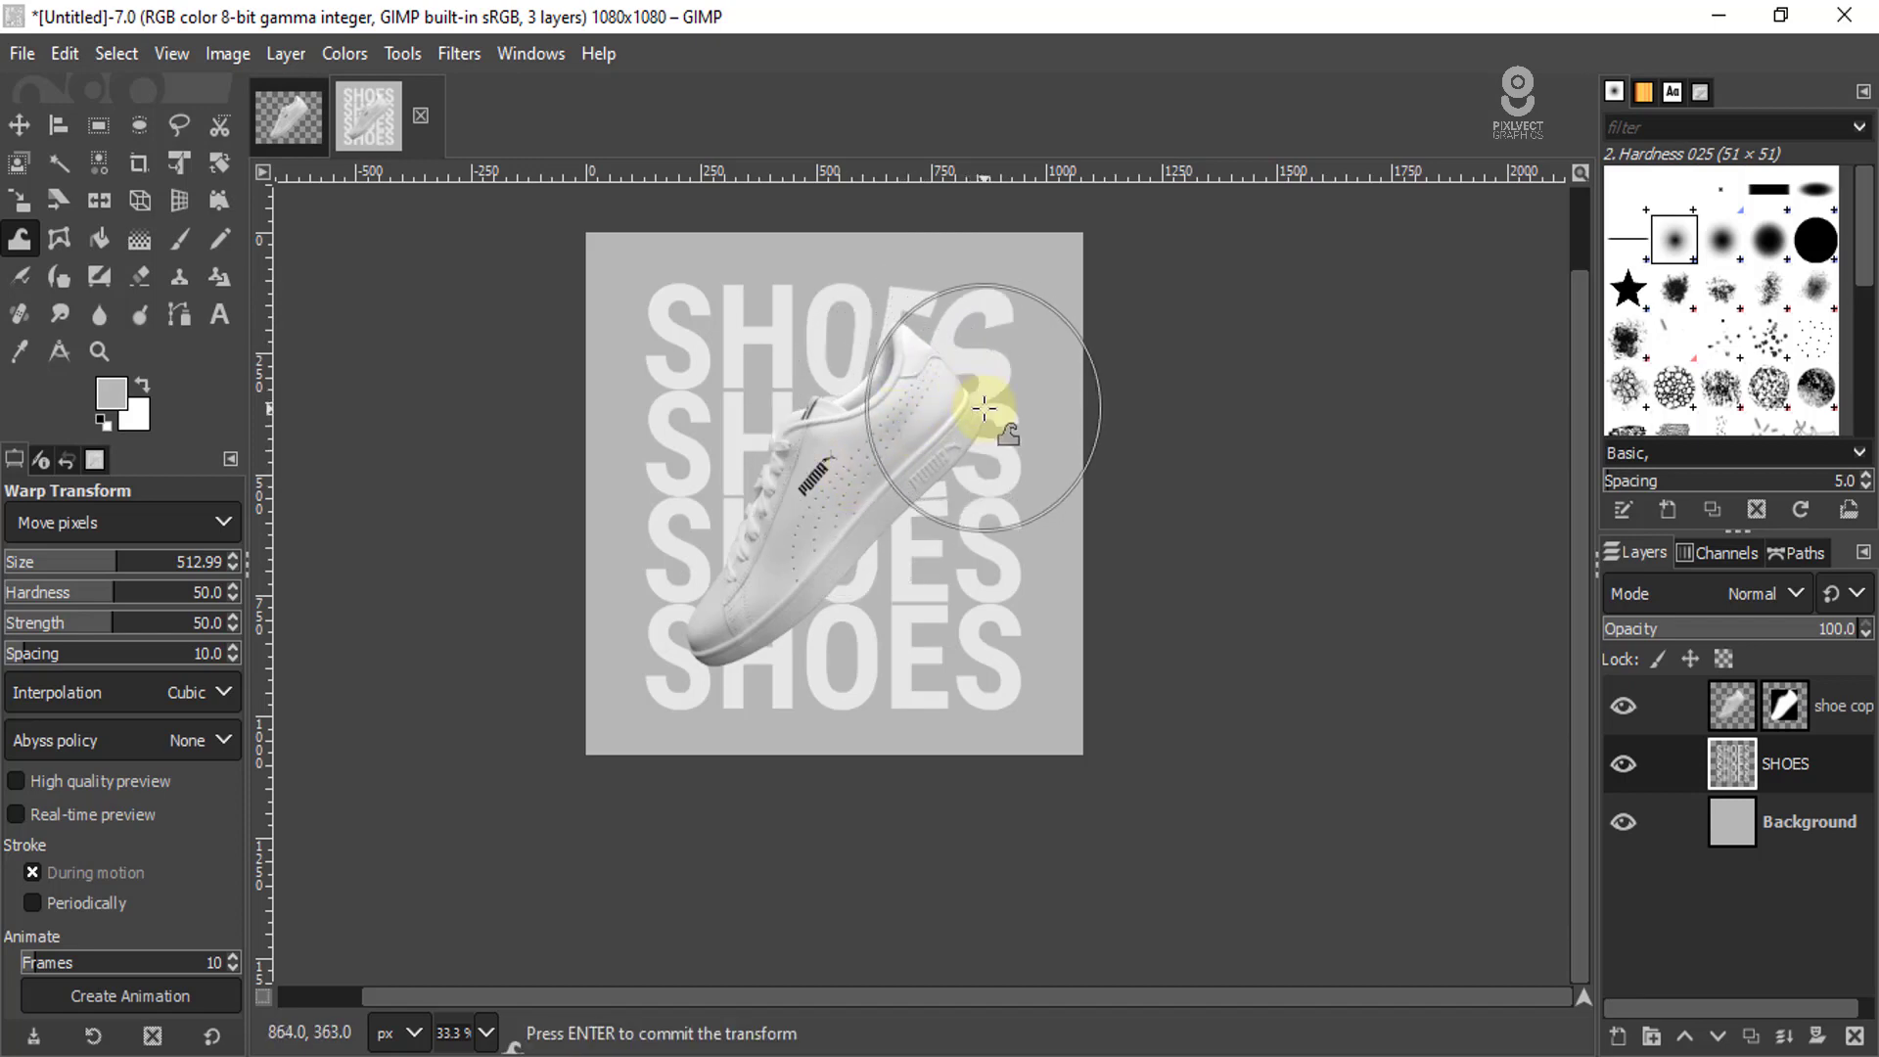
{"action": "left_click_drag", "start_coordinate": [995, 306], "coordinate": [641, 666]}
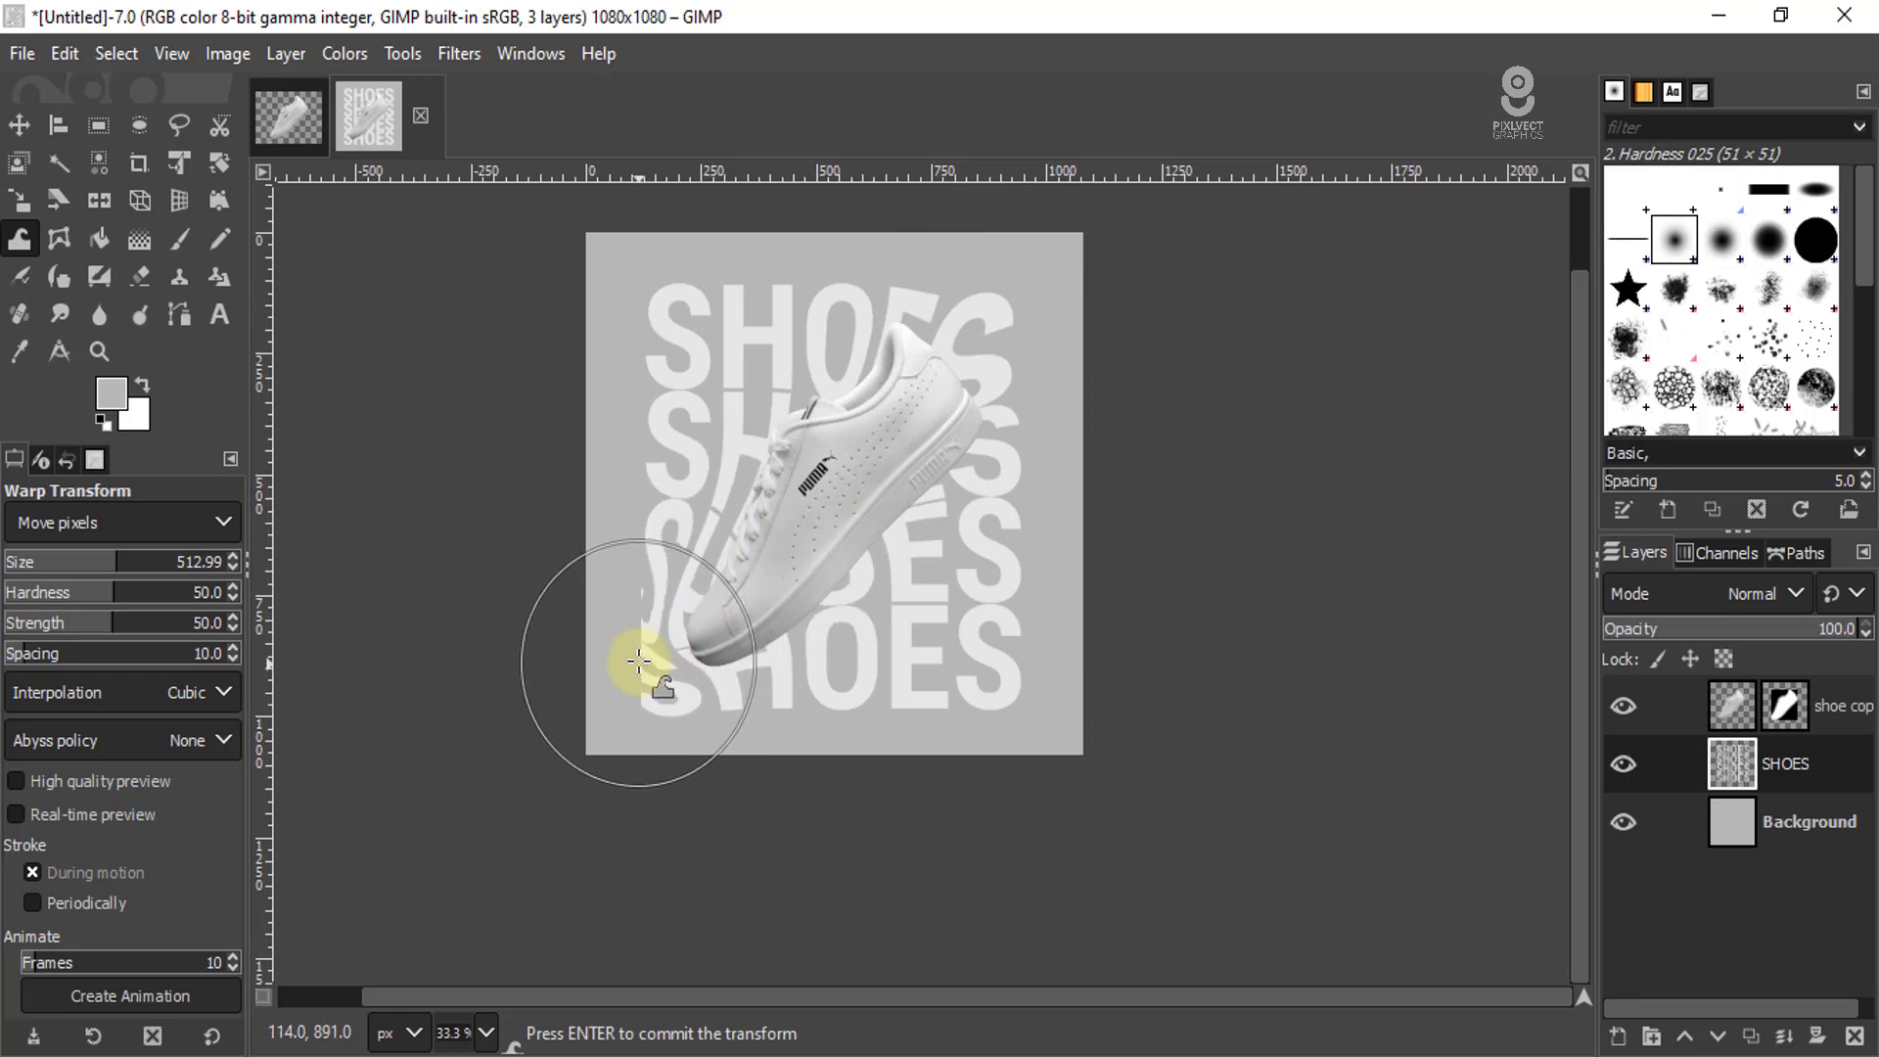
{"action": "scroll", "coordinate": [639, 669], "scroll_direction": "up", "scroll_amount": 3, "text": "ctrl"}
{"action": "scroll", "coordinate": [663, 641], "scroll_direction": "up", "scroll_amount": 2, "text": "ctrl"}
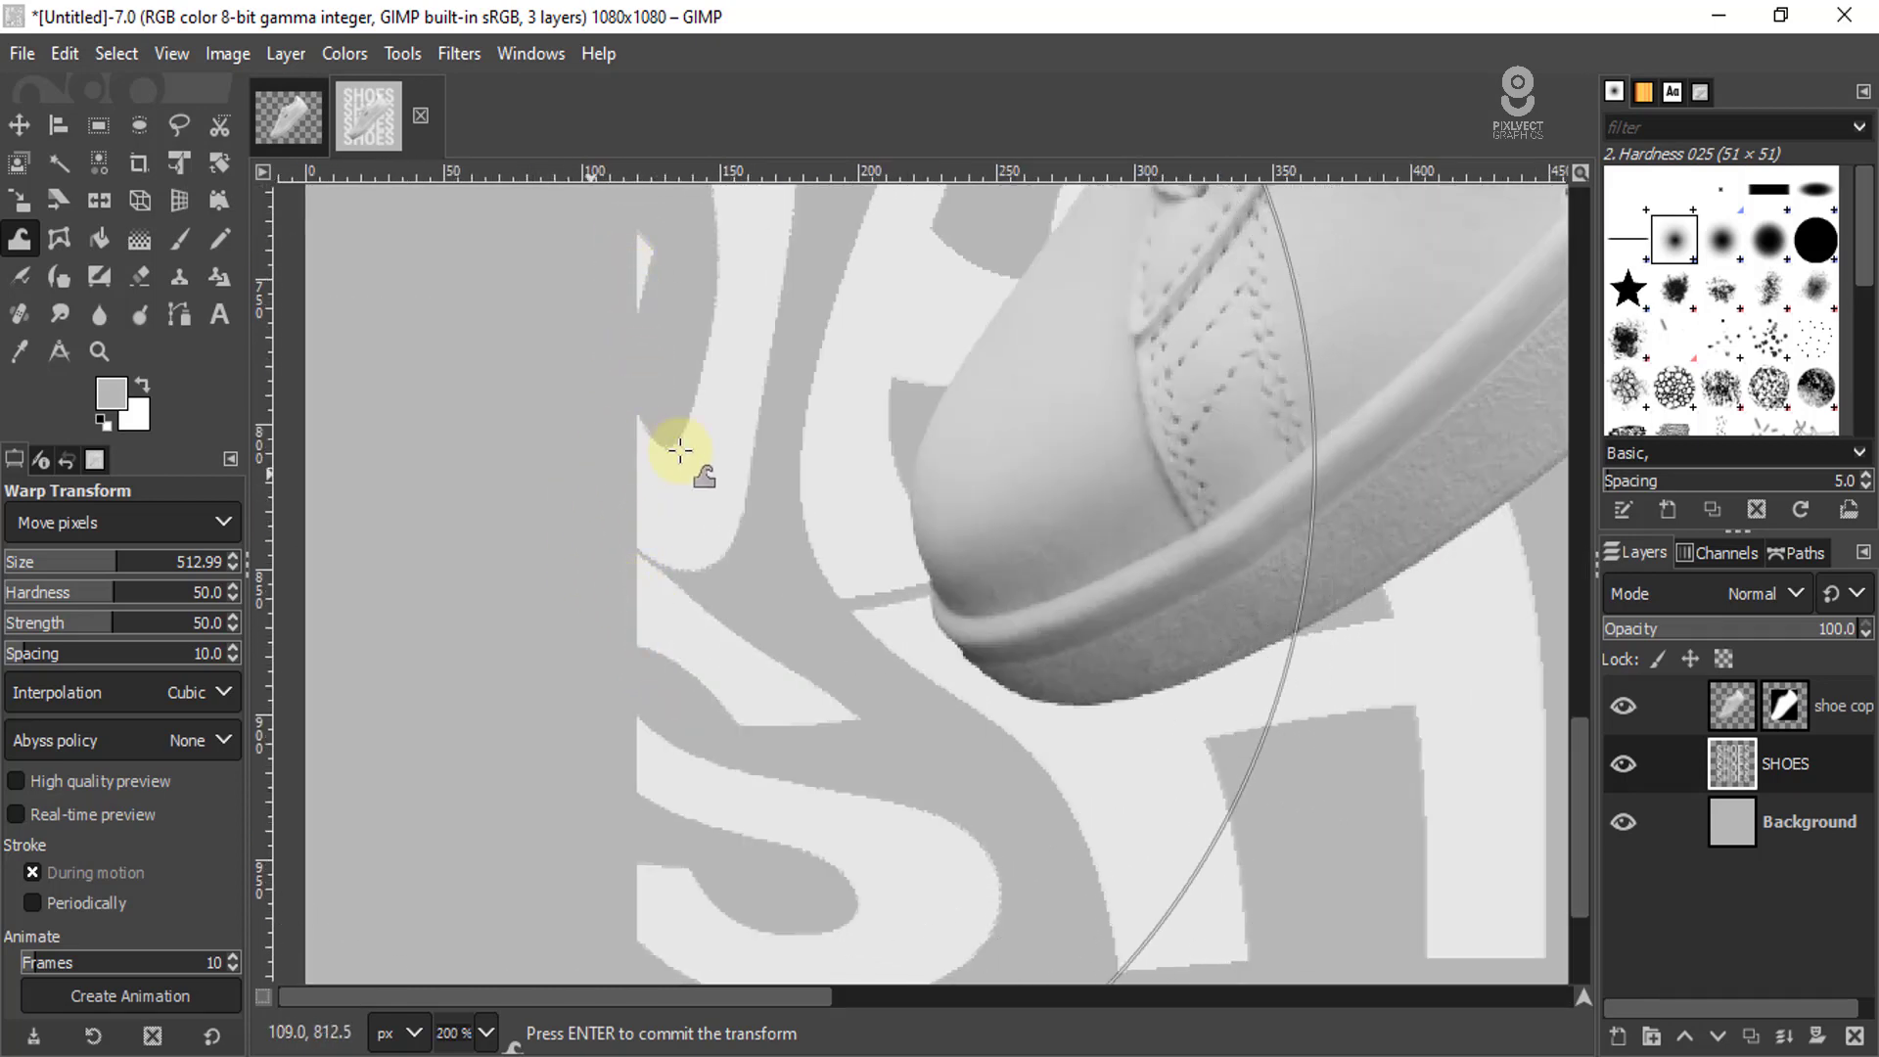
{"action": "scroll", "coordinate": [627, 533], "scroll_direction": "down", "scroll_amount": 2, "text": "ctrl"}
{"action": "scroll", "coordinate": [651, 553], "scroll_direction": "down", "scroll_amount": 1, "text": "ctrl"}
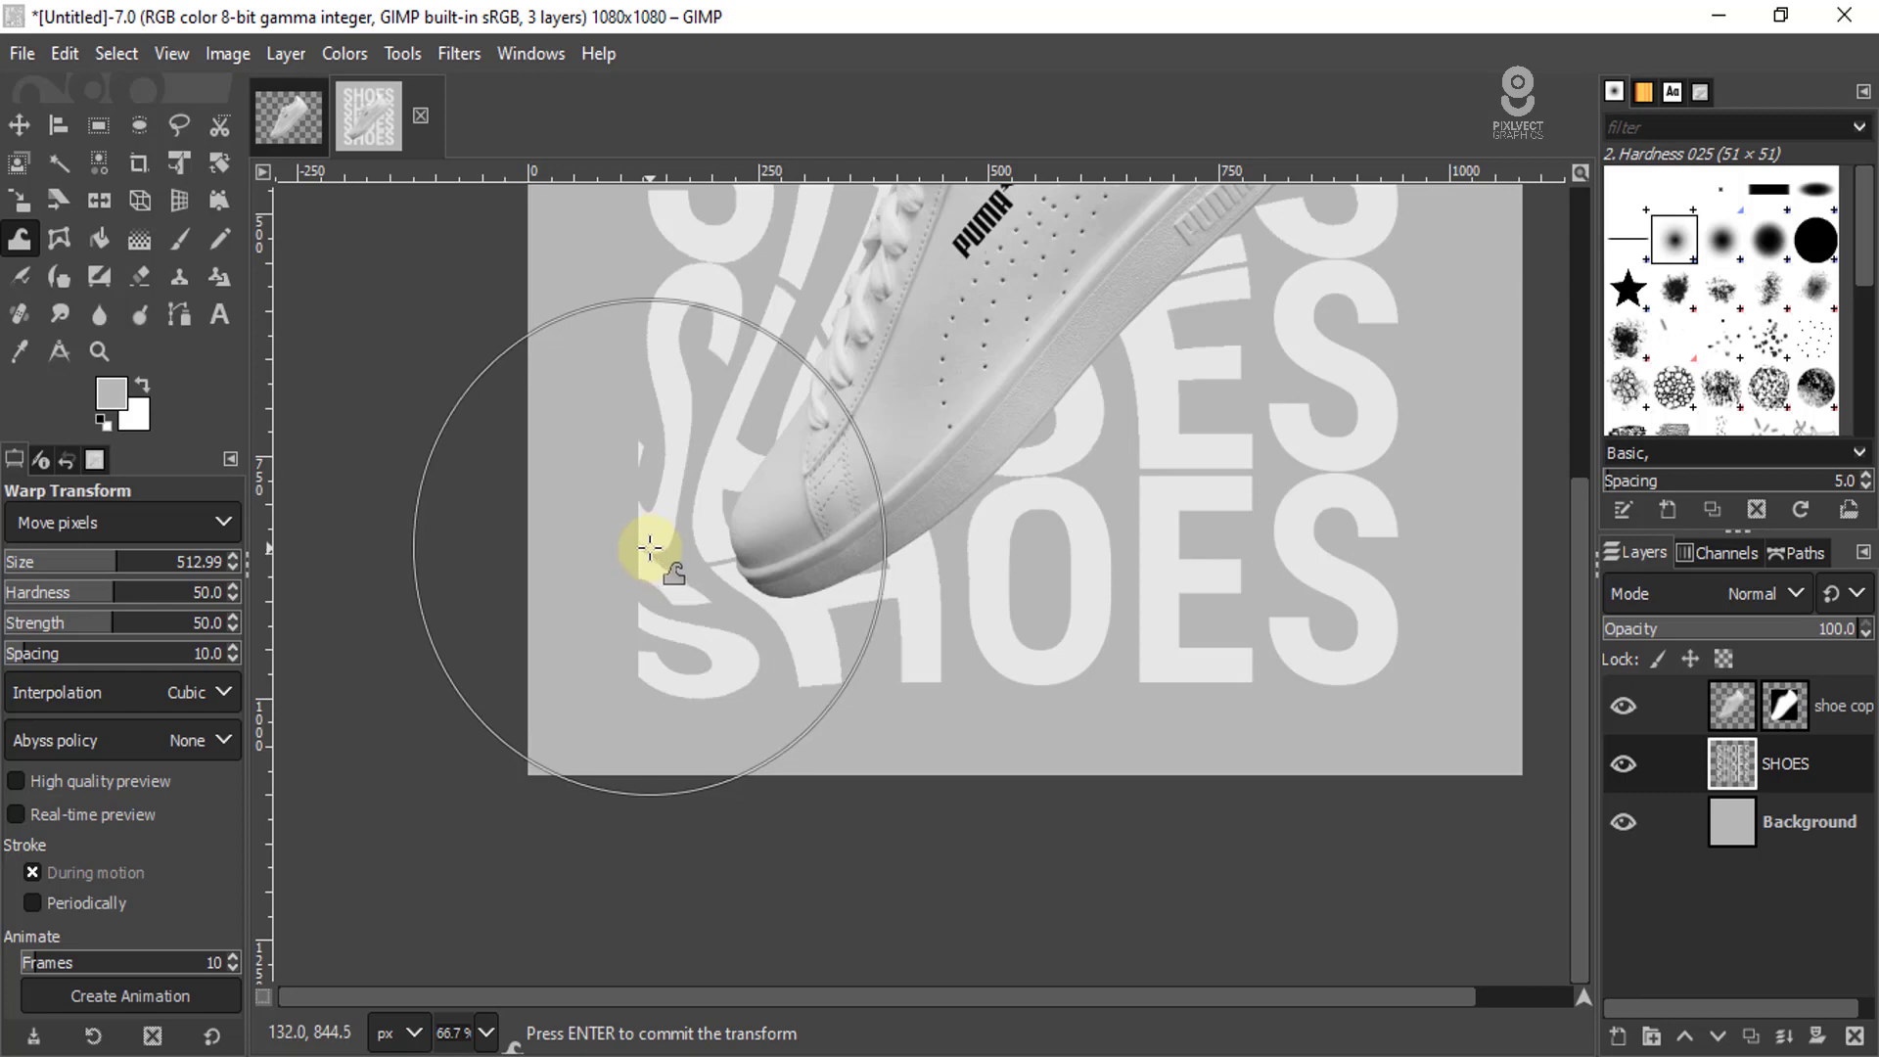
{"action": "key", "text": "ctrl+z"}
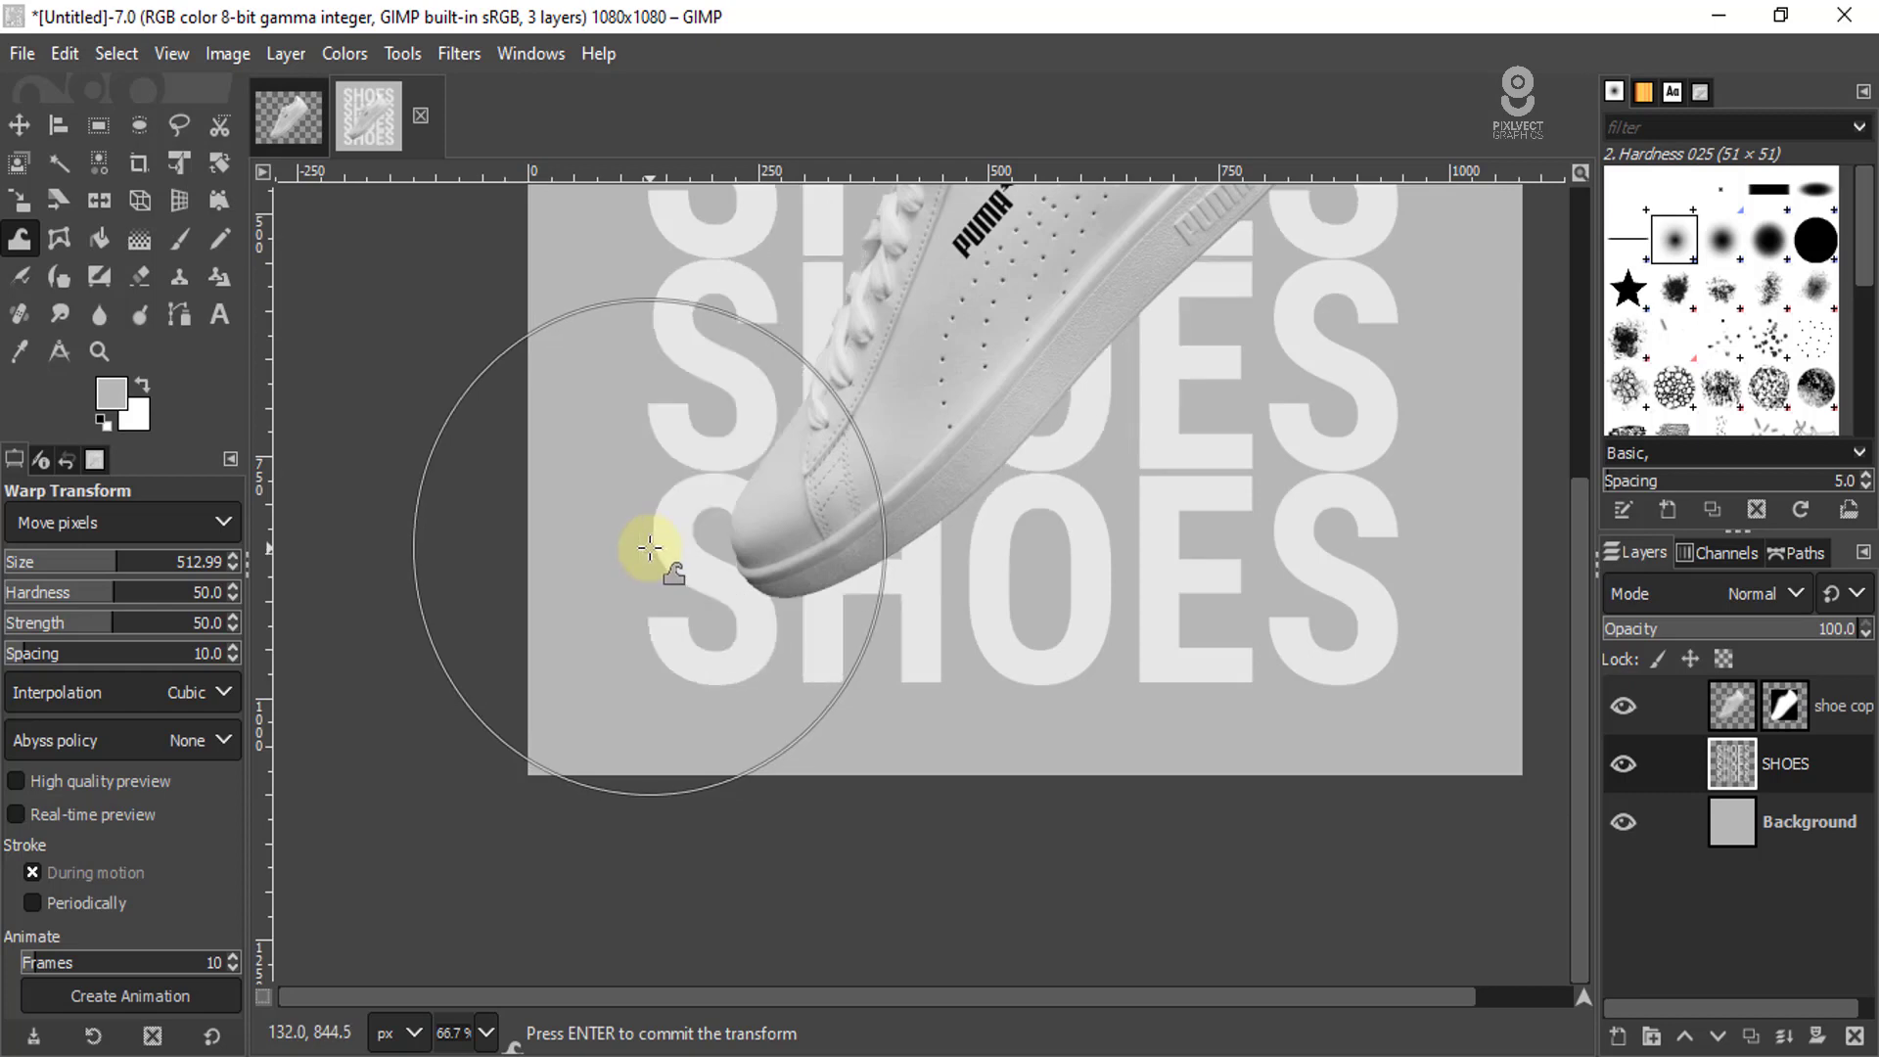
- Expand the SHOES layer to full canvas size and warp its lower letters down-left
{"action": "left_click", "coordinate": [22, 123]}
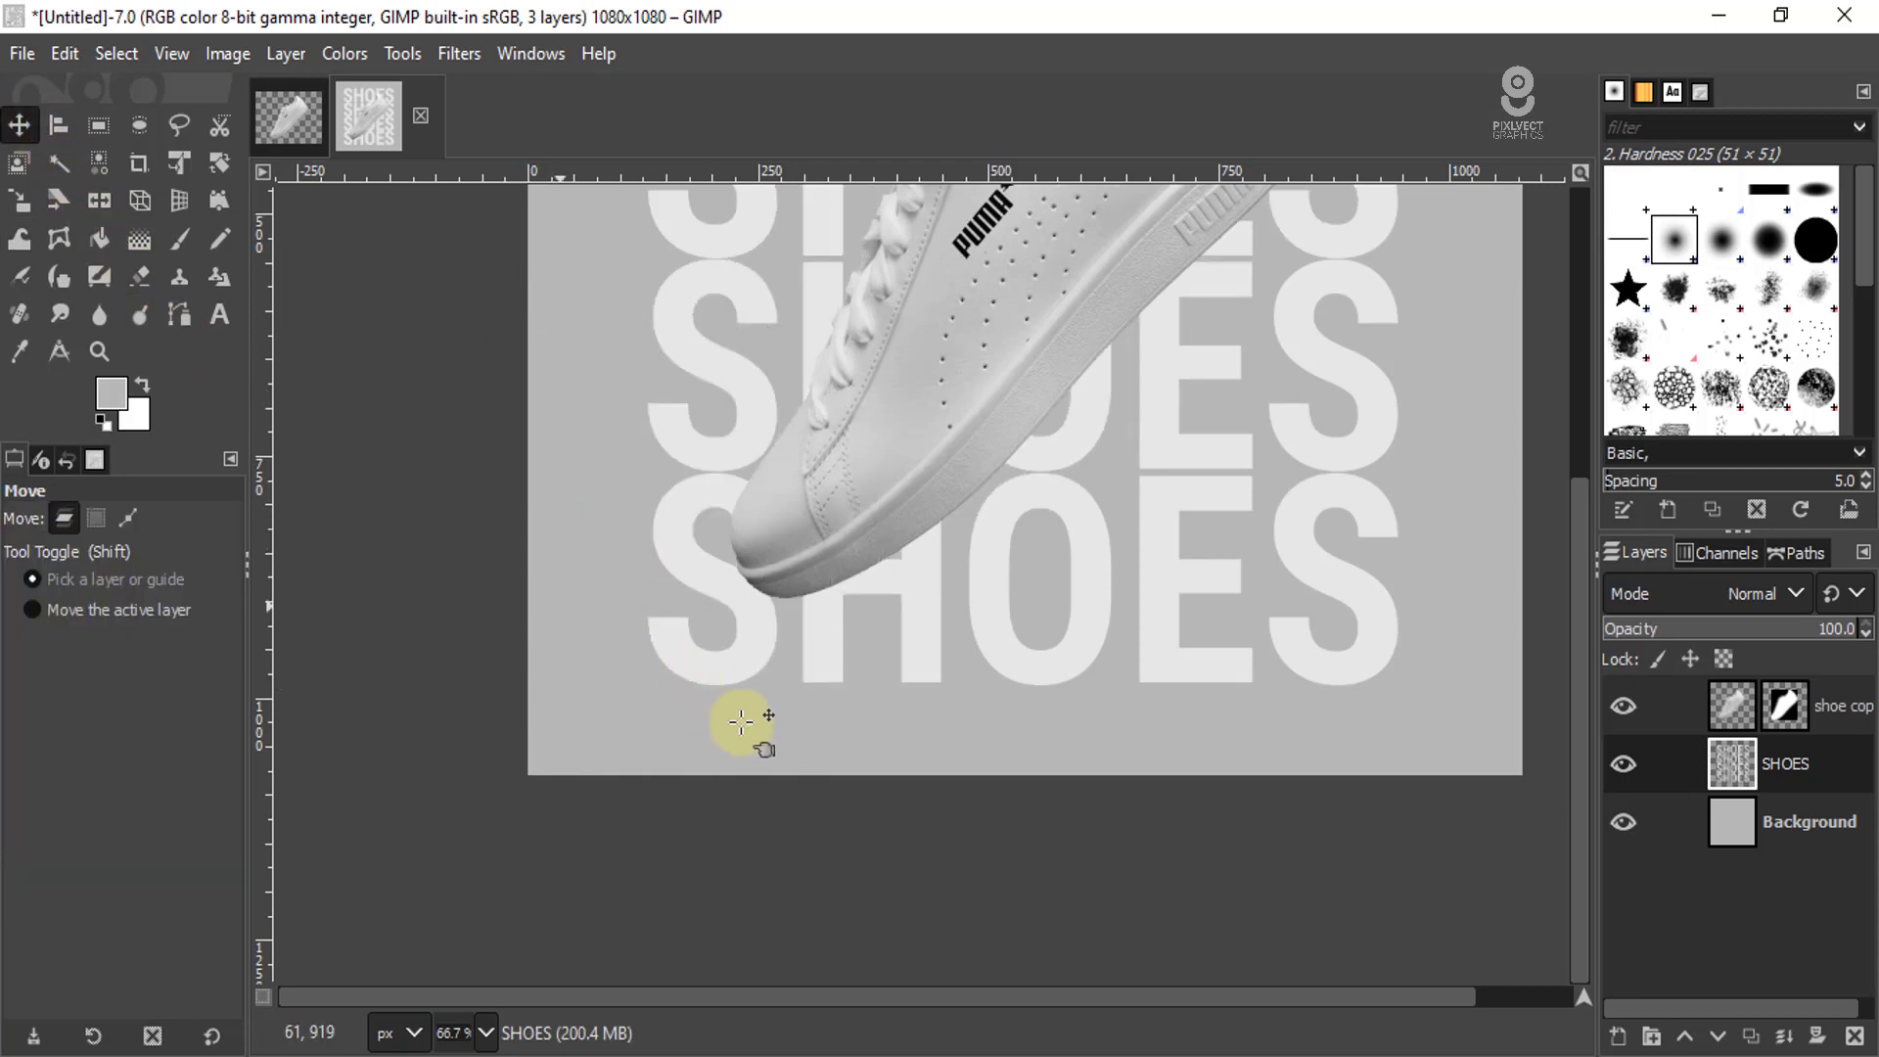
{"action": "scroll", "coordinate": [774, 734], "scroll_direction": "down", "scroll_amount": 2}
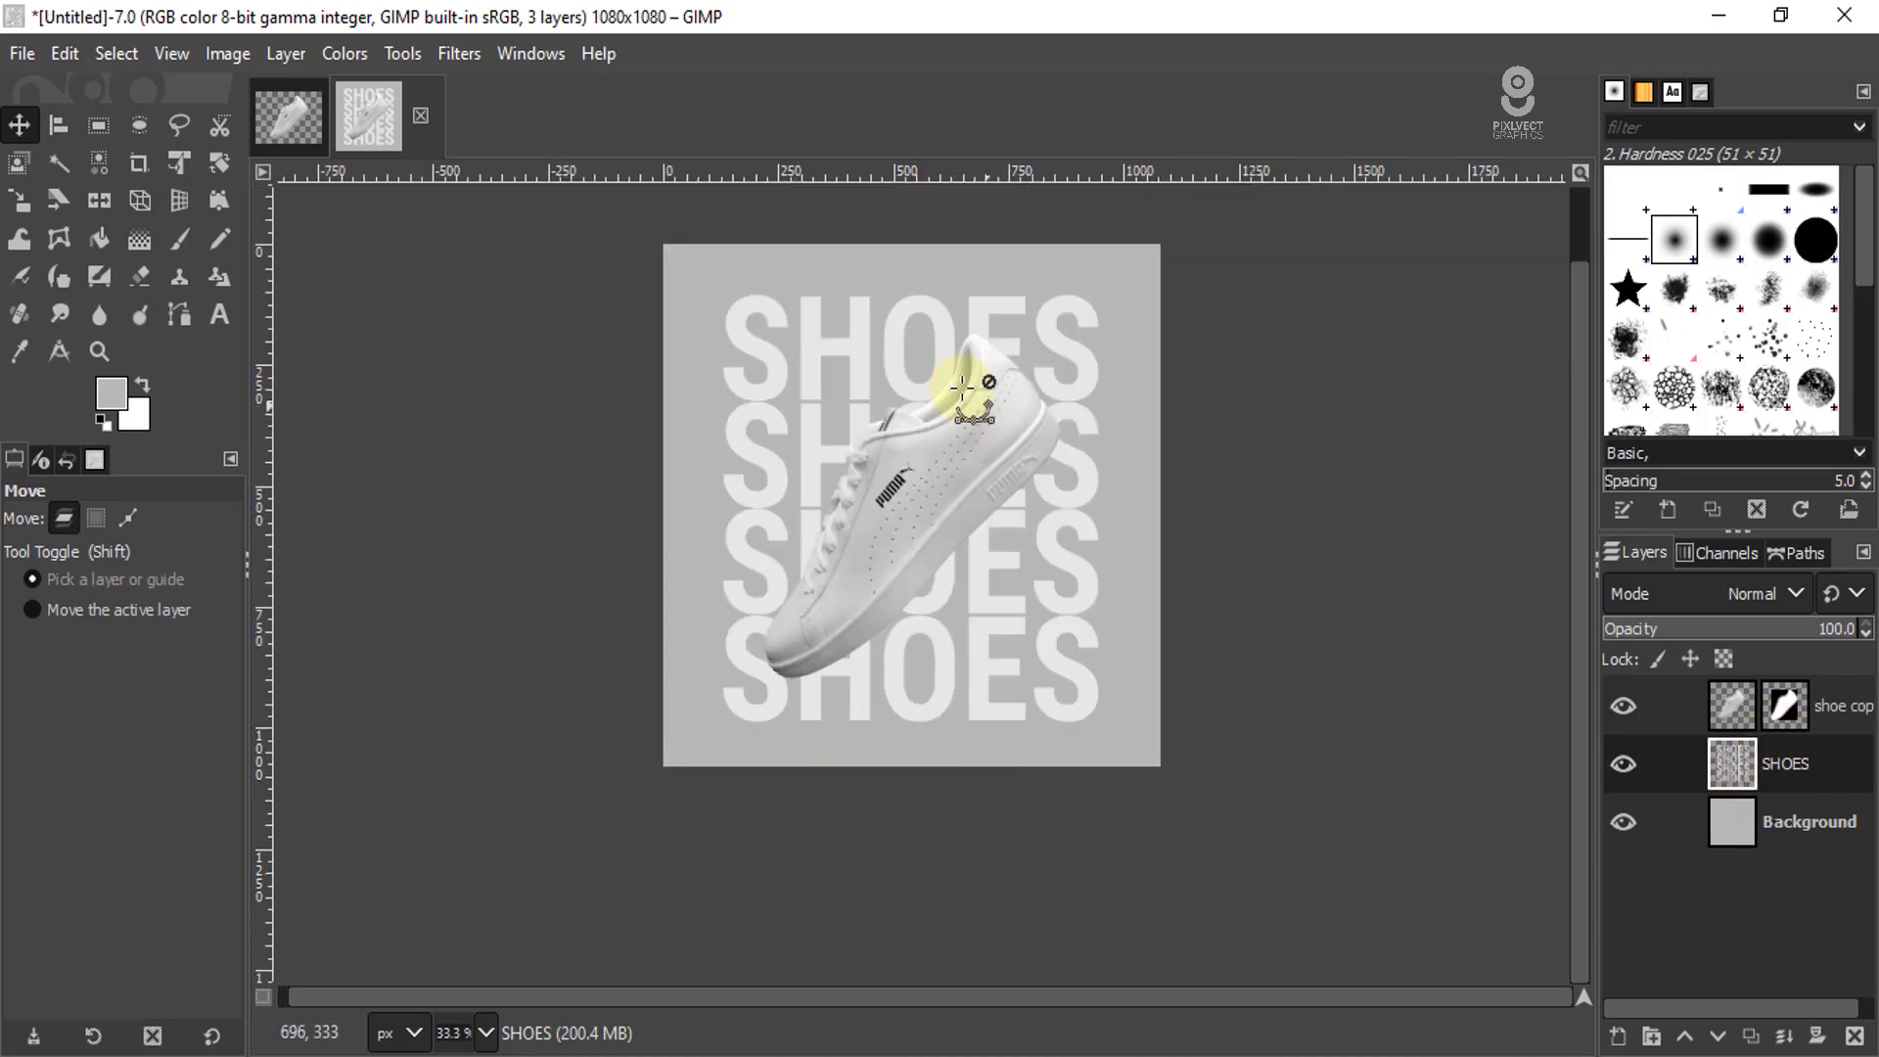
{"action": "scroll", "coordinate": [965, 392], "scroll_direction": "up", "scroll_amount": 1}
{"action": "scroll", "coordinate": [839, 369], "scroll_direction": "down", "scroll_amount": 1}
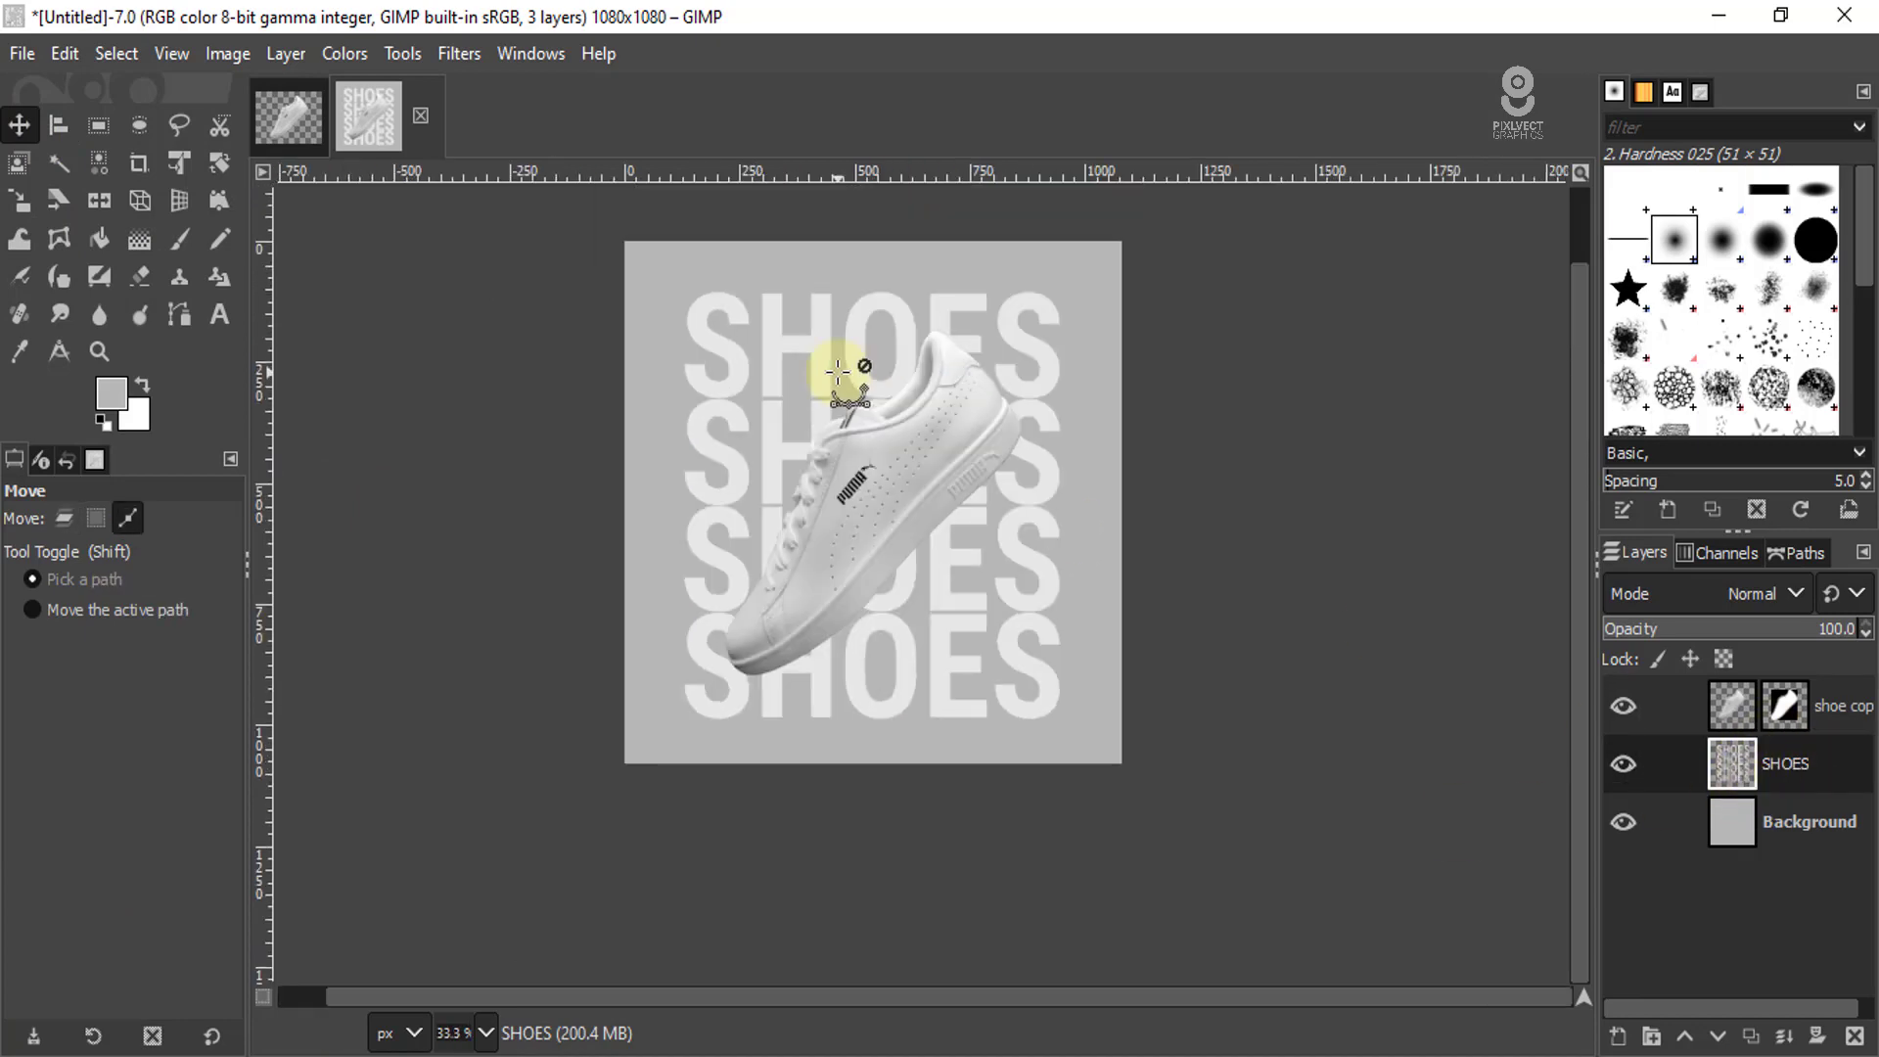
{"action": "left_click", "coordinate": [285, 54]}
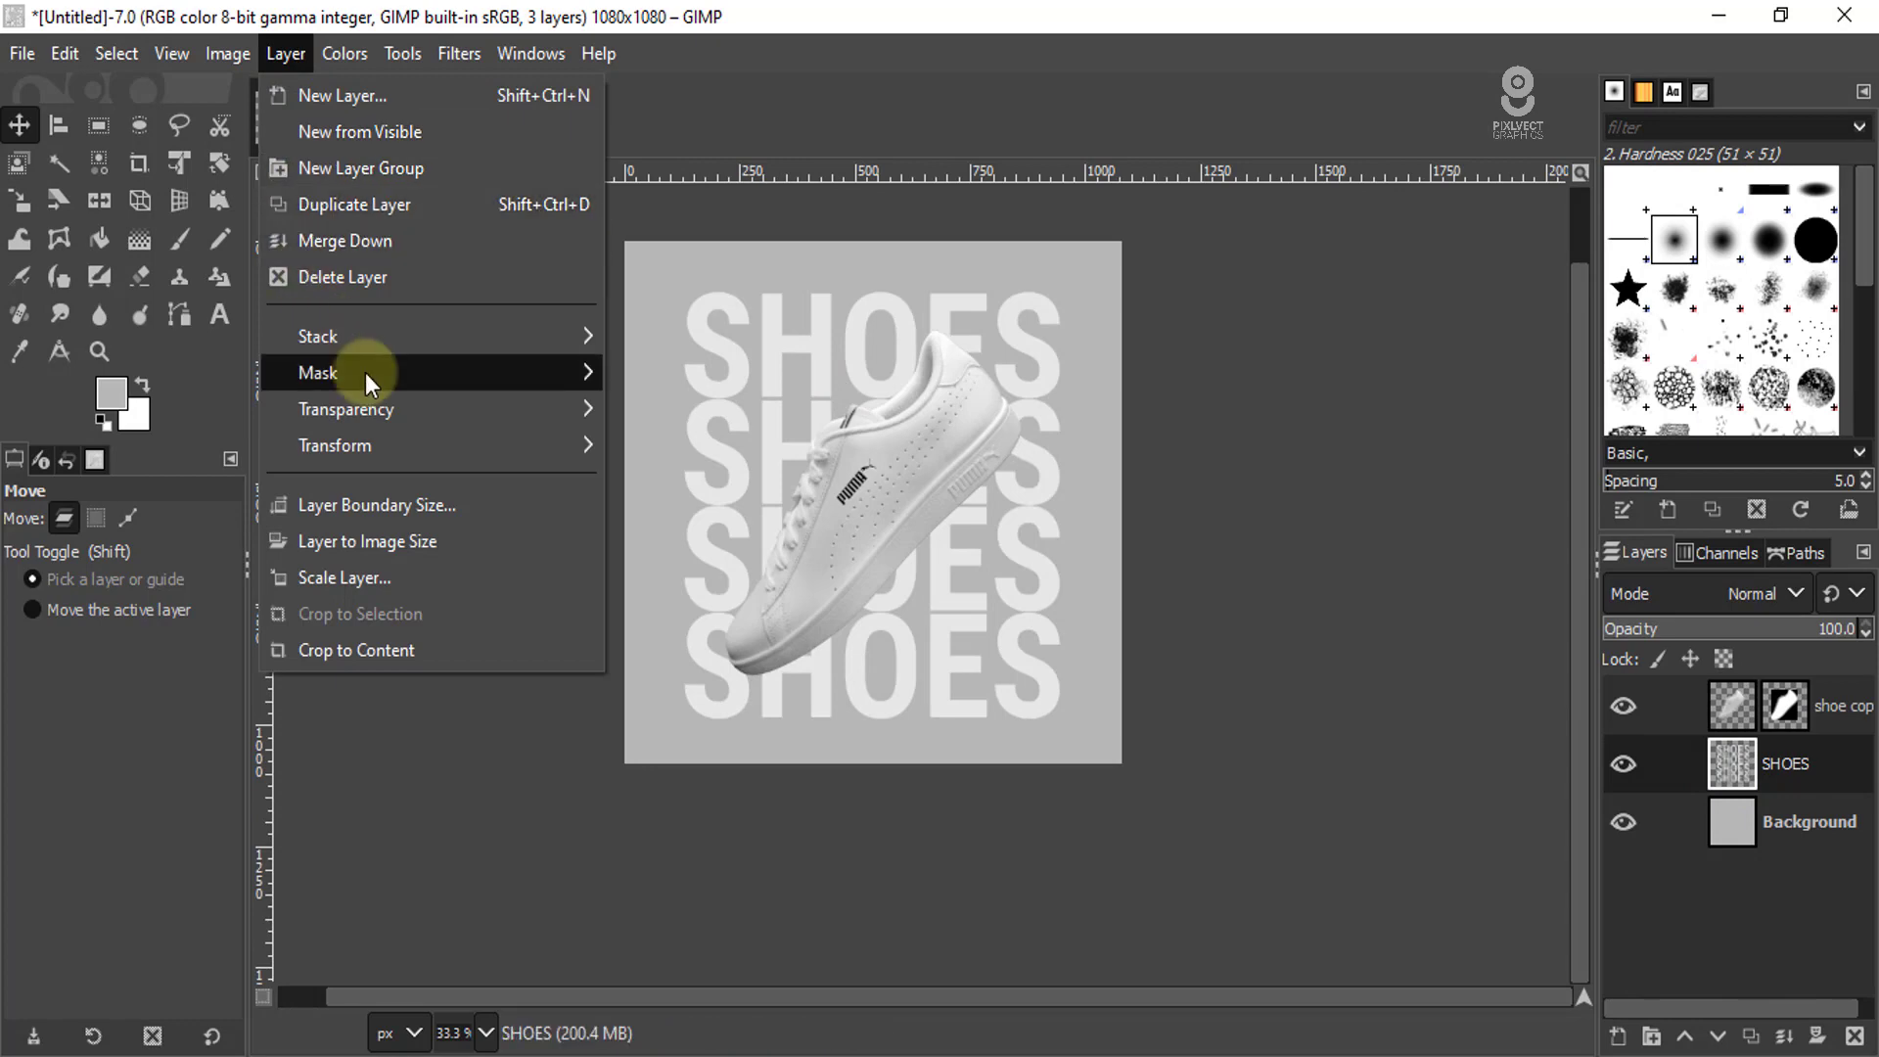
{"action": "left_click", "coordinate": [376, 544]}
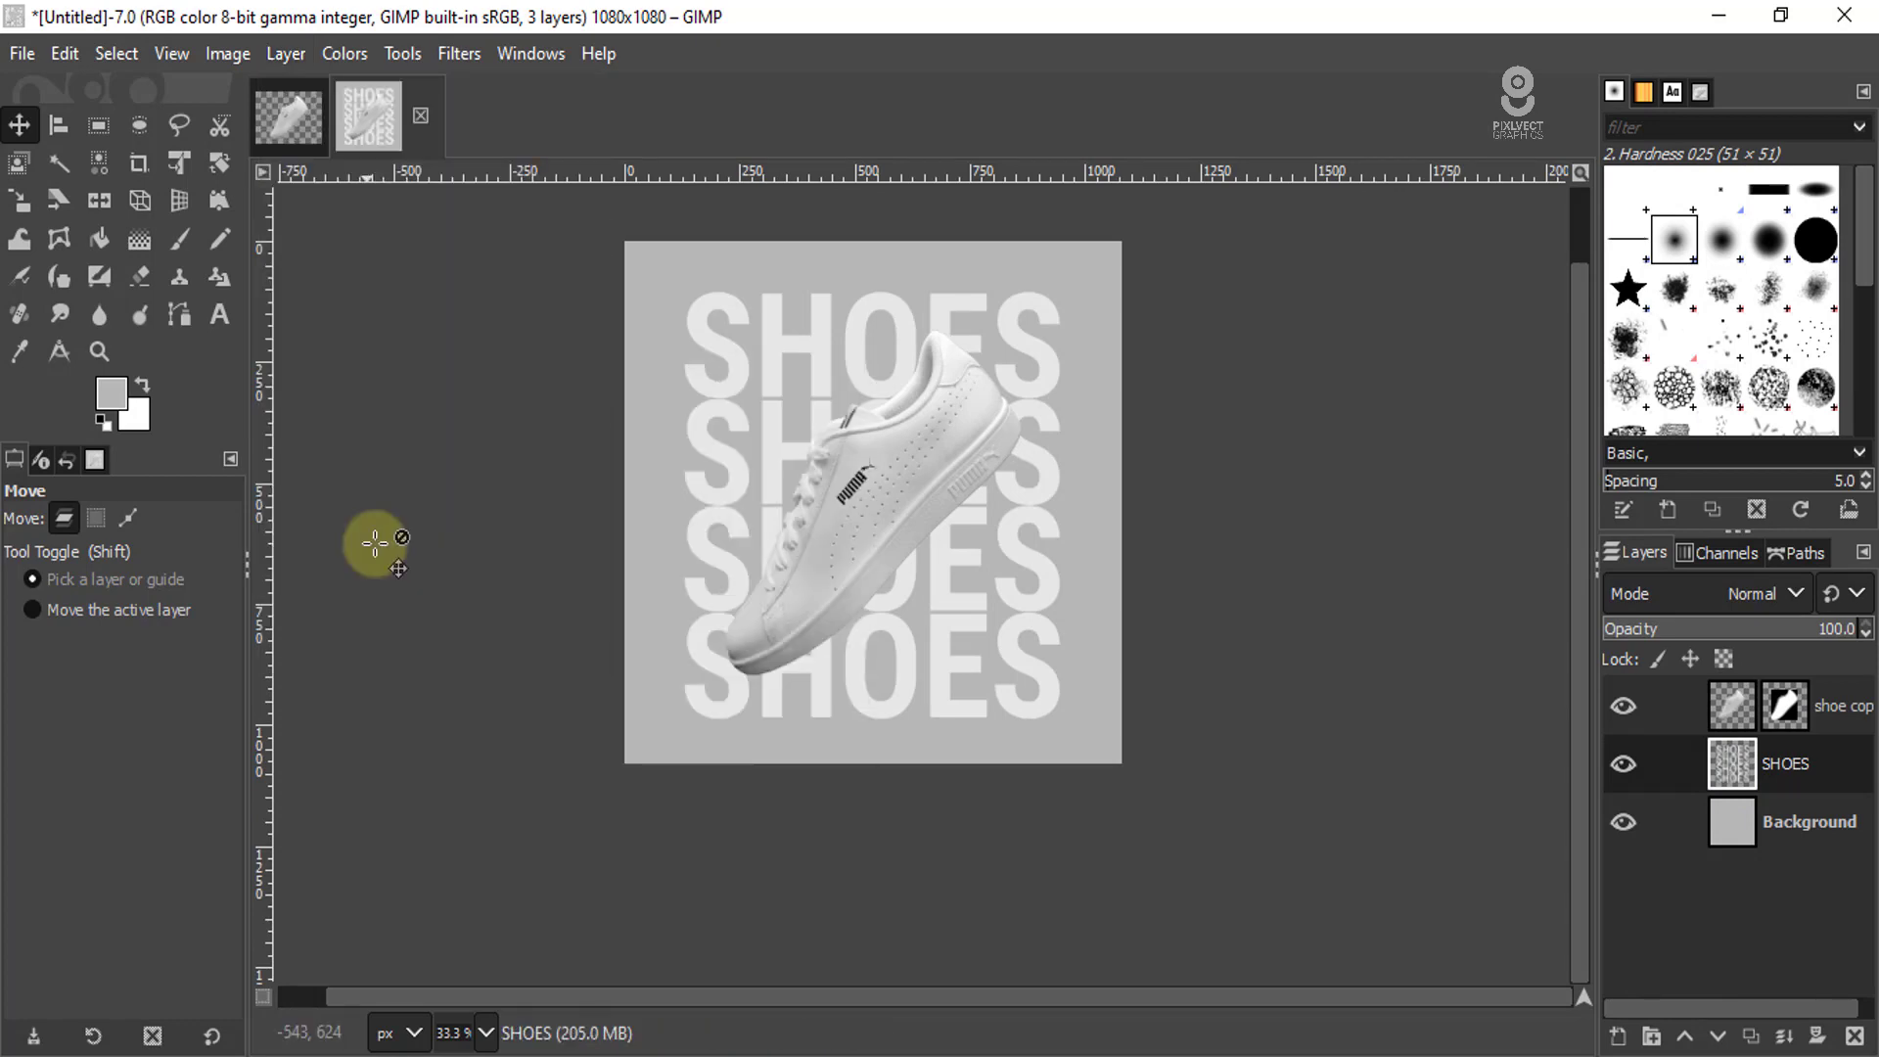
{"action": "left_click", "coordinate": [18, 240]}
{"action": "mouse_move", "coordinate": [1039, 308]}
{"action": "left_mouse_down"}
{"action": "mouse_move", "coordinate": [672, 685]}
{"action": "mouse_move", "coordinate": [802, 668]}
{"action": "mouse_move", "coordinate": [692, 622]}
{"action": "mouse_move", "coordinate": [853, 609]}
{"action": "left_mouse_up"}
- Undo the stray warp and re-warp the lower SHOES letters around the shoe's sole
{"action": "key", "text": "1"}
{"action": "key", "text": "grave"}
{"action": "key", "text": "ctrl+z"}
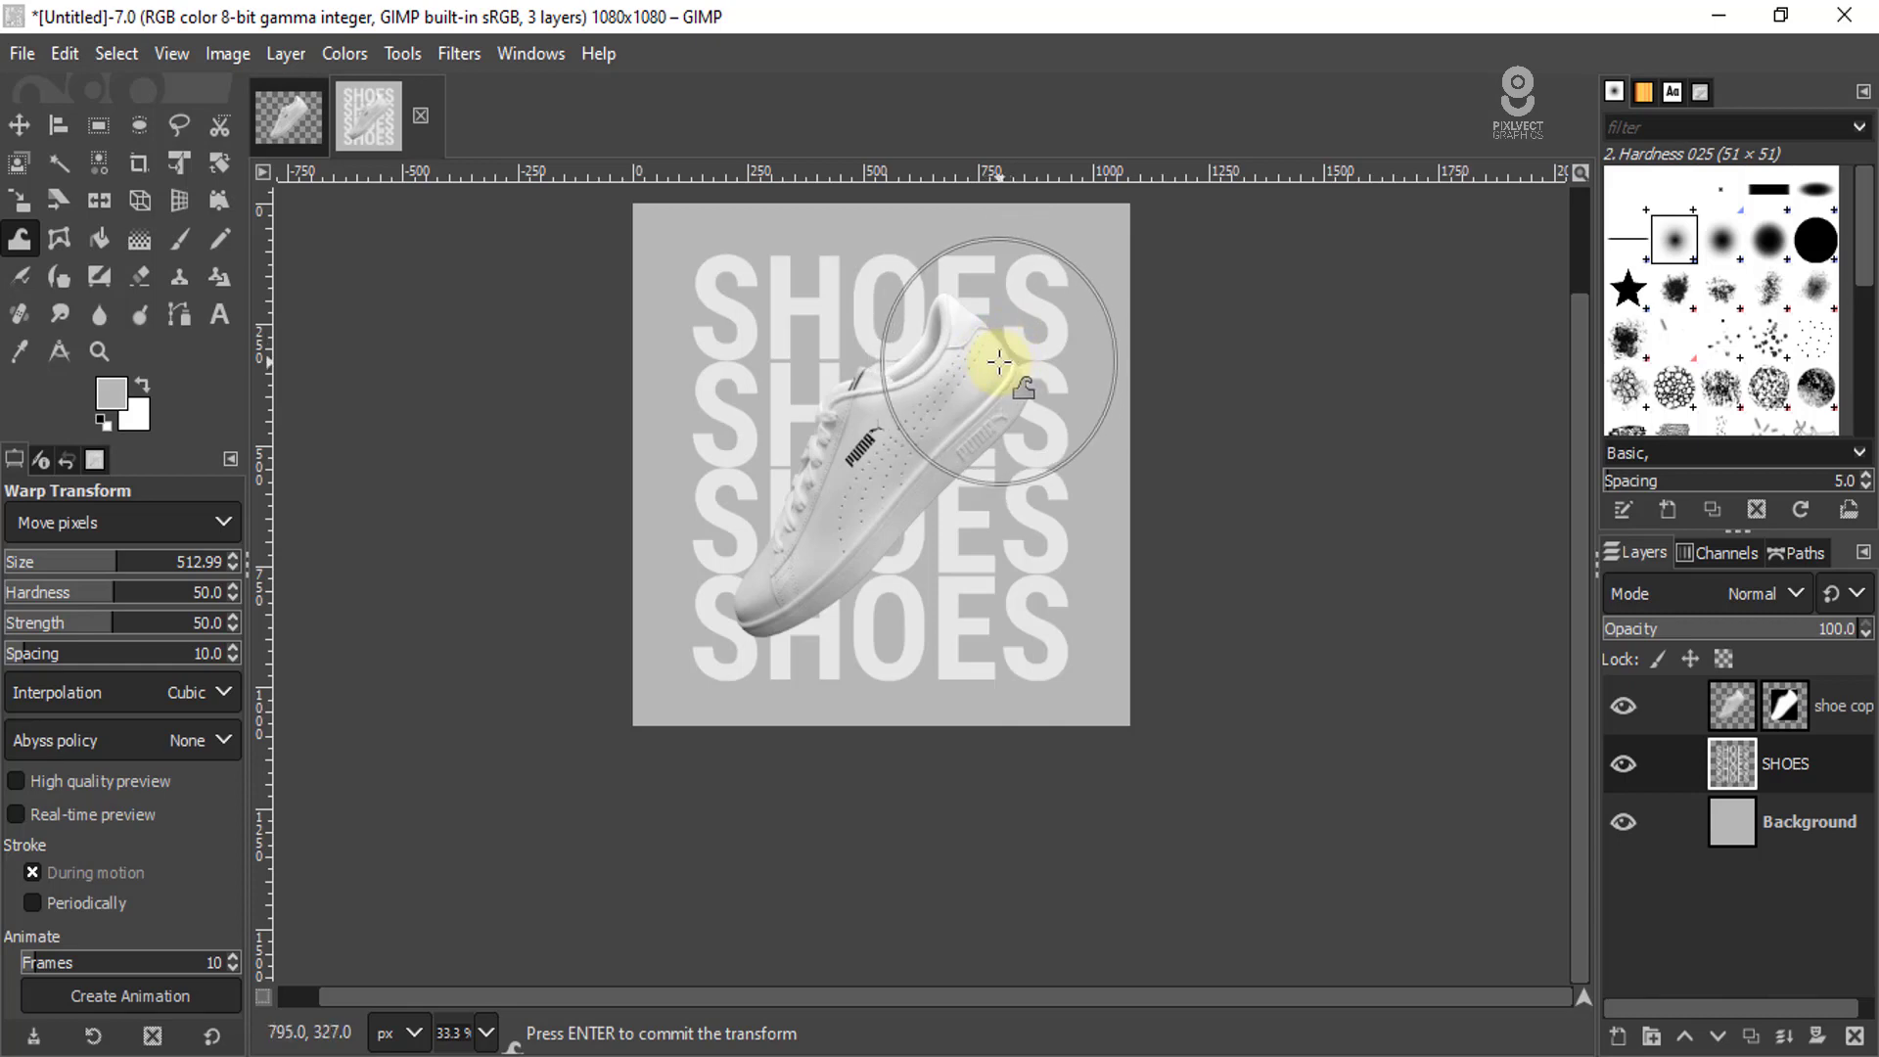
{"action": "left_click_drag", "start_coordinate": [920, 443], "coordinate": [682, 660]}
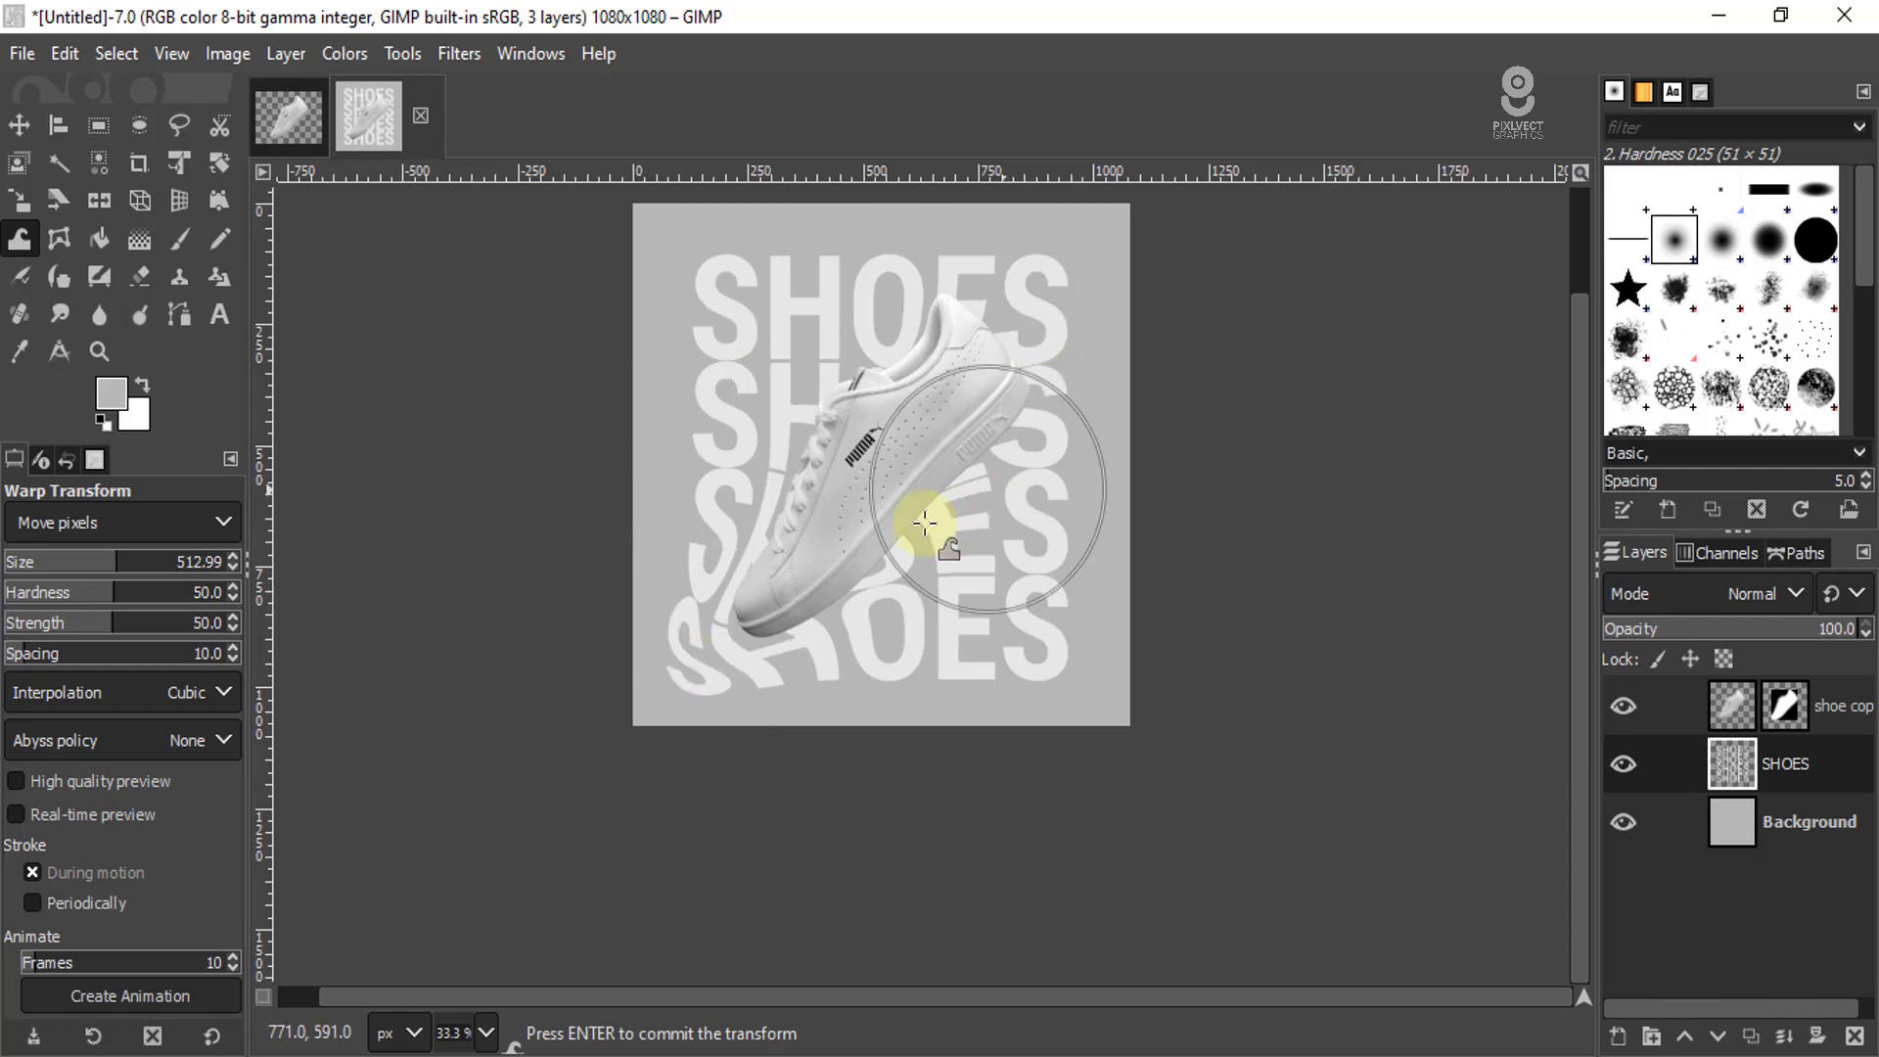
{"action": "left_click_drag", "start_coordinate": [924, 471], "coordinate": [881, 401]}
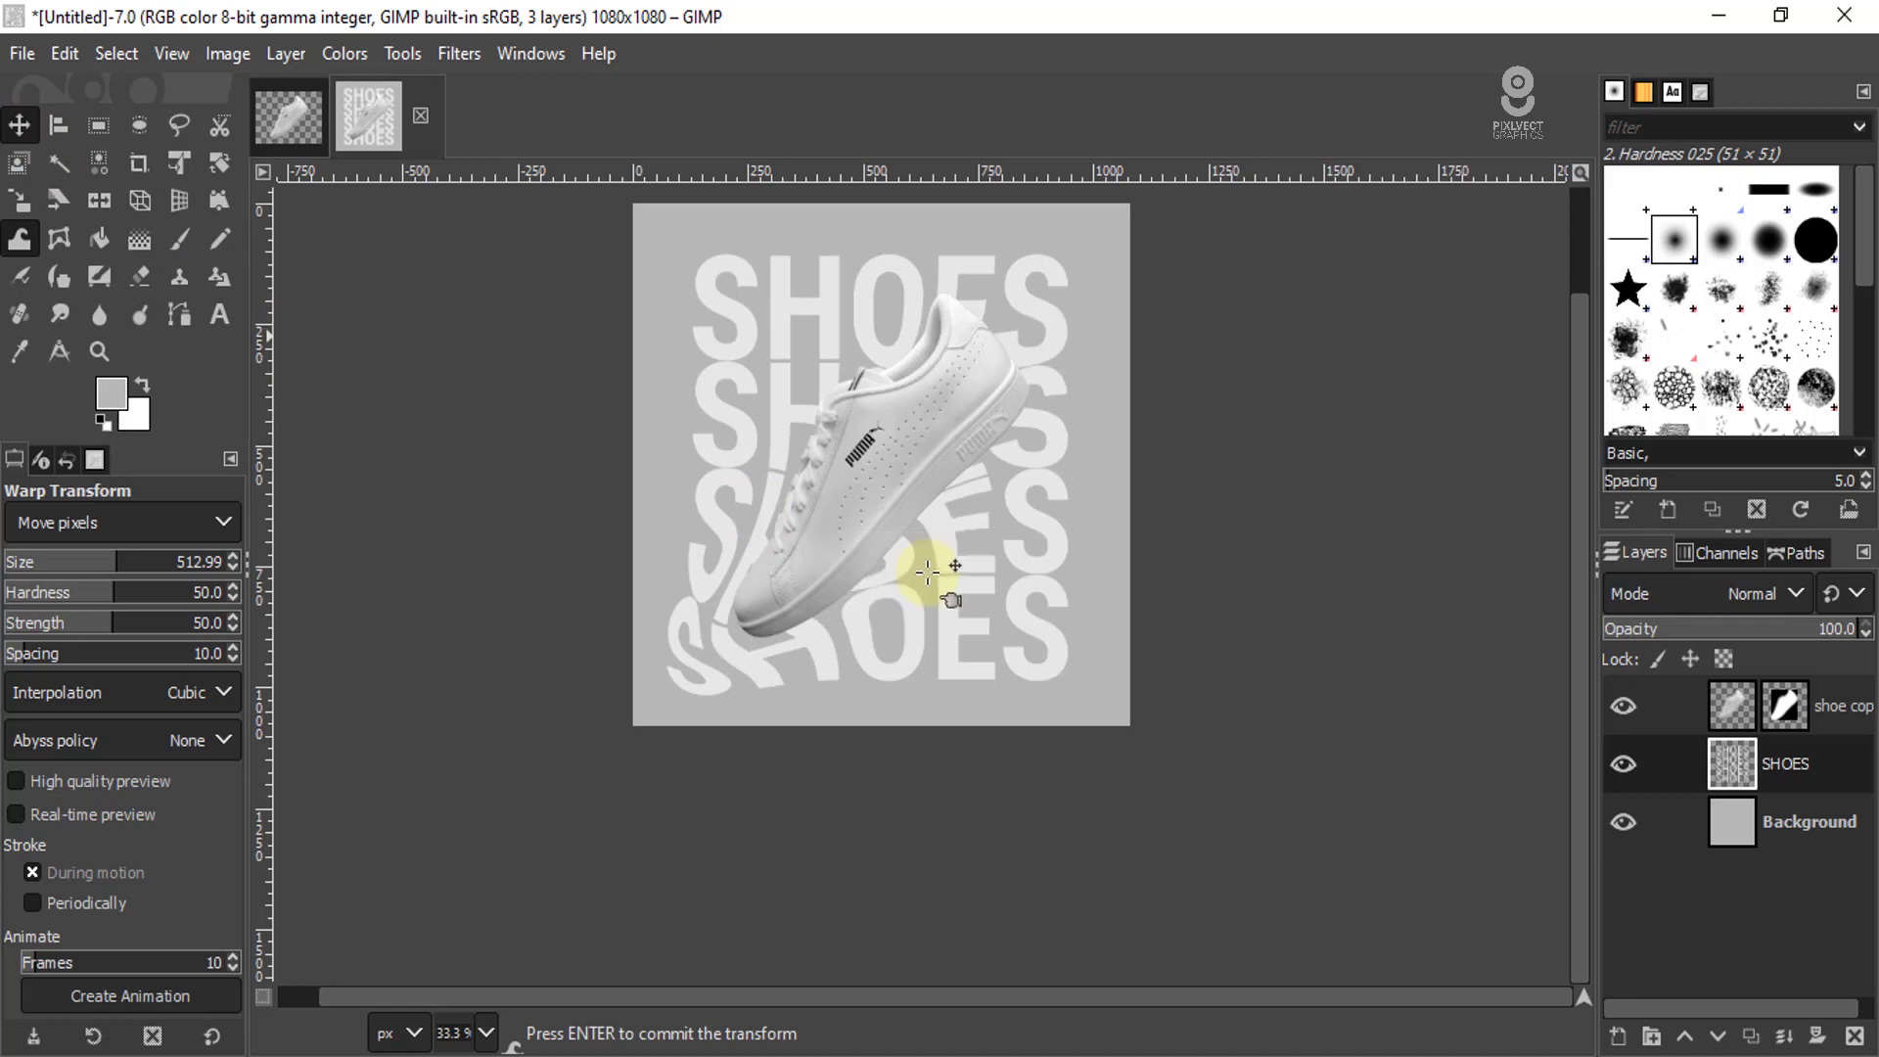
- Commit the warp and permanently apply the shoe copy layer's mask
{"action": "key", "text": "m"}
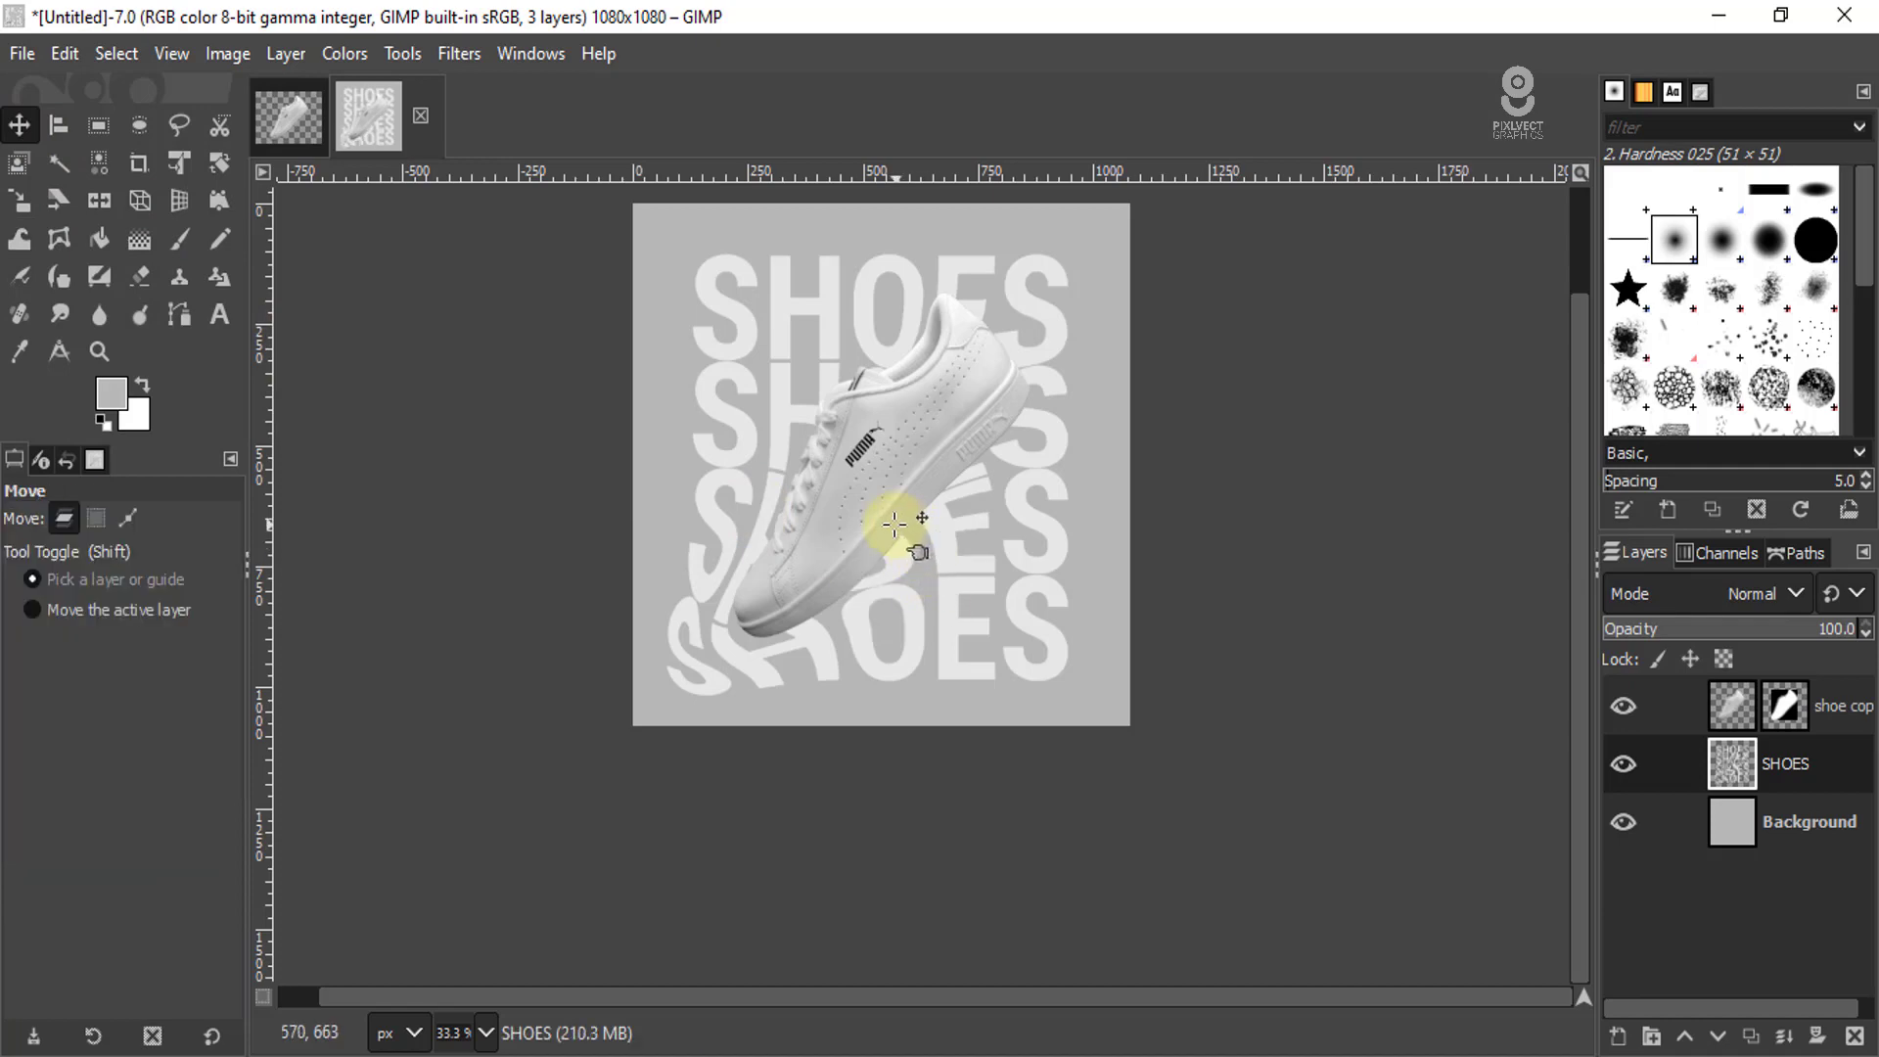
{"action": "scroll", "coordinate": [895, 524], "scroll_direction": "up", "scroll_amount": 3}
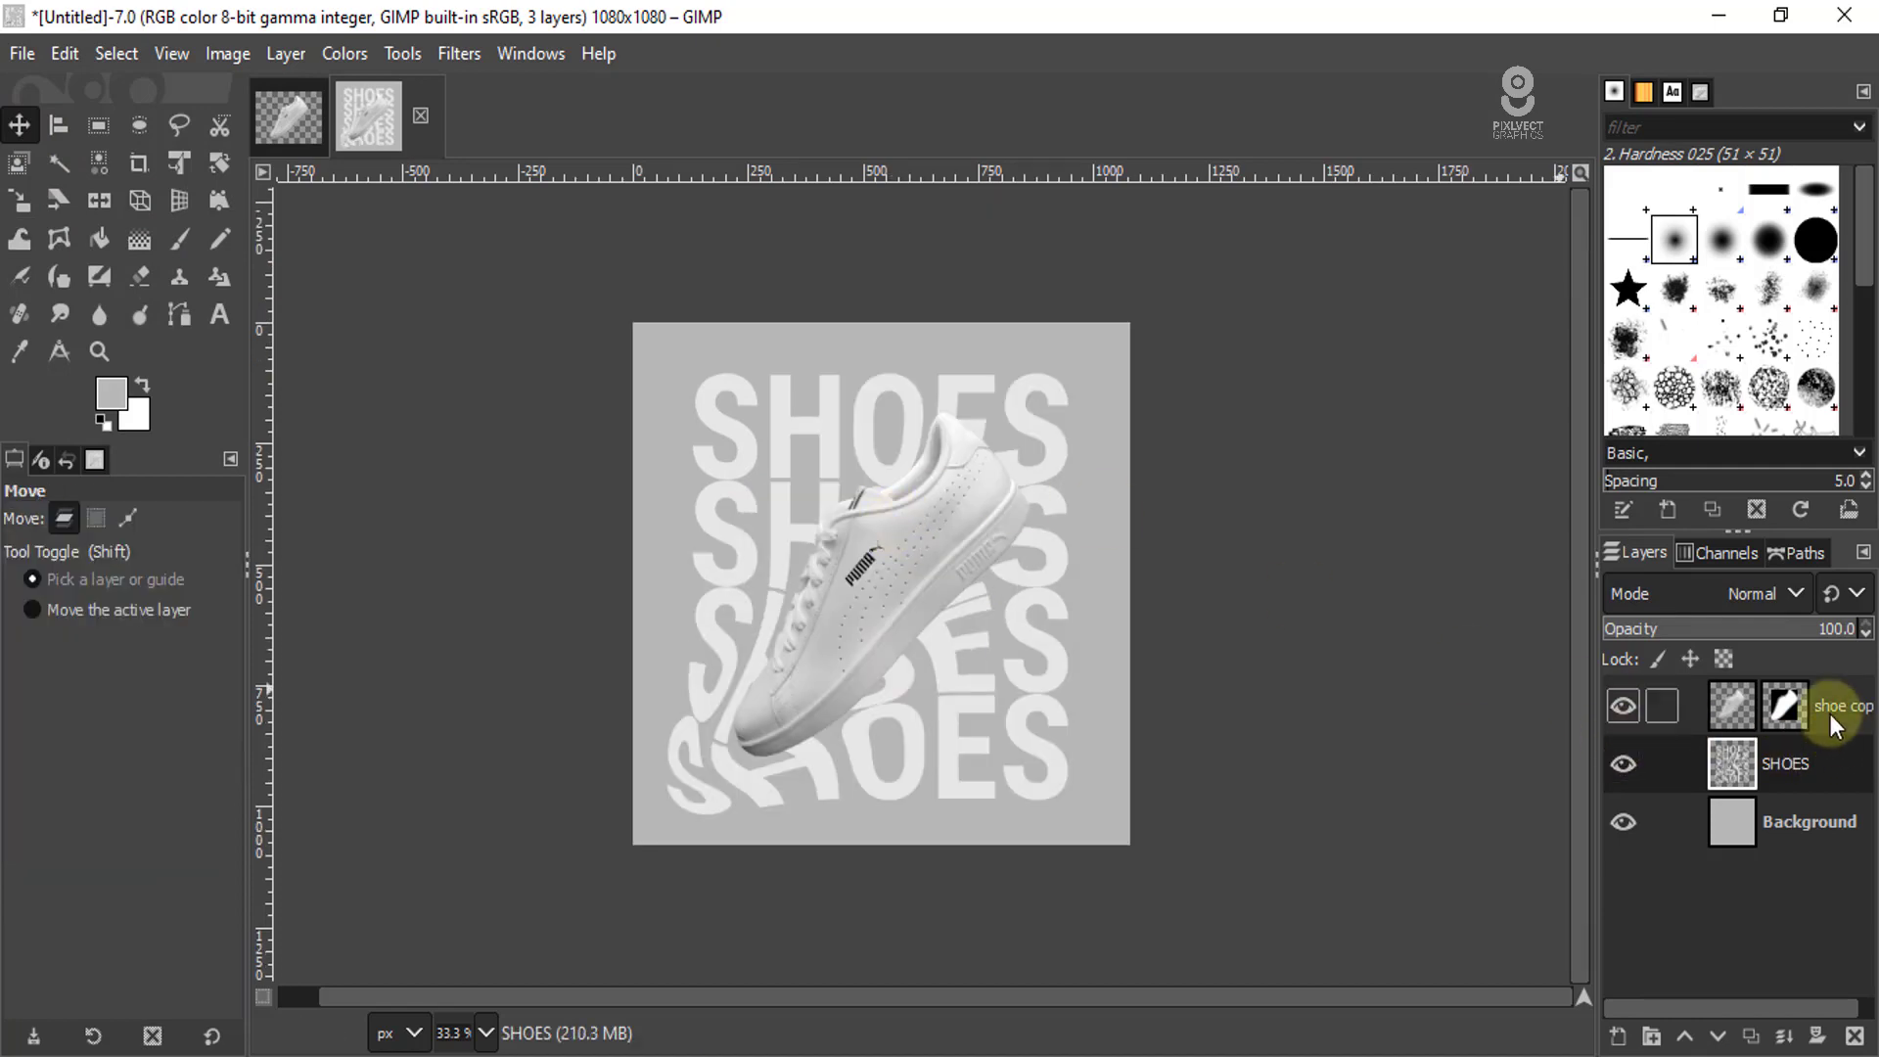
{"action": "left_click", "coordinate": [1783, 711]}
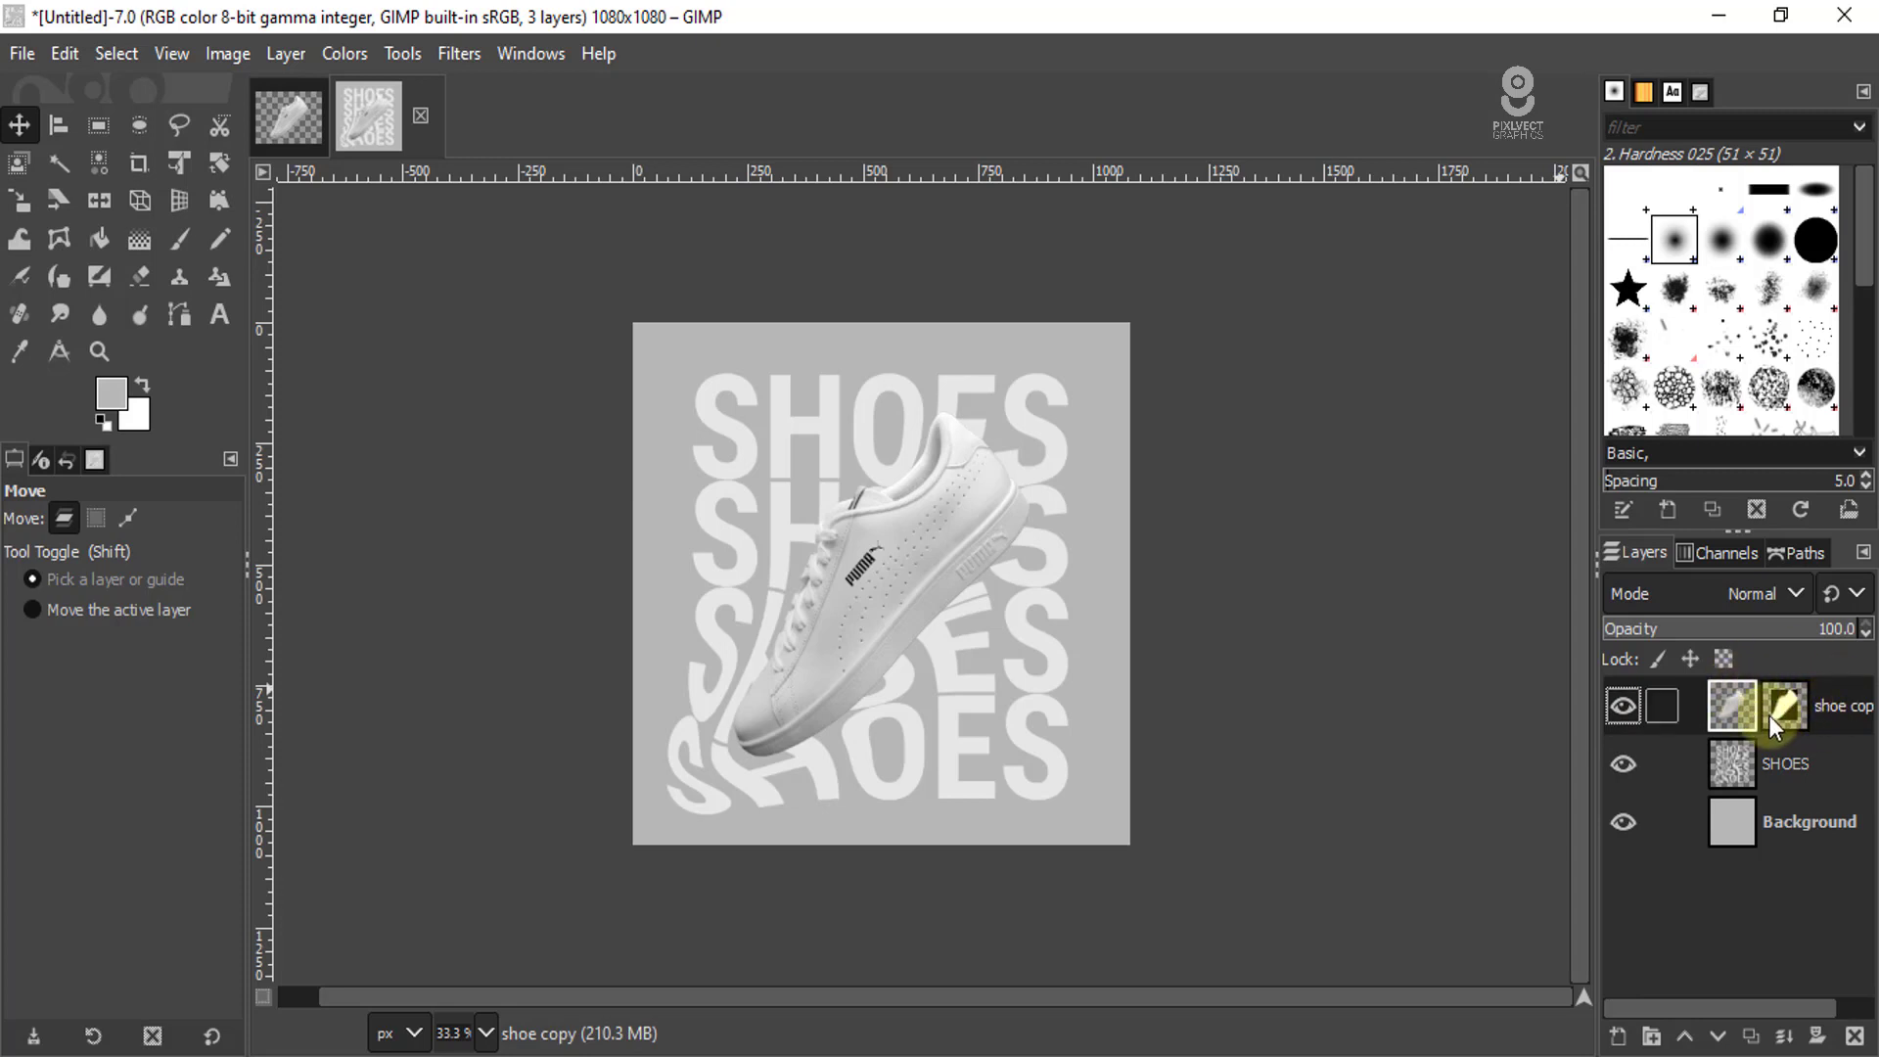
{"action": "right_click", "coordinate": [1827, 712]}
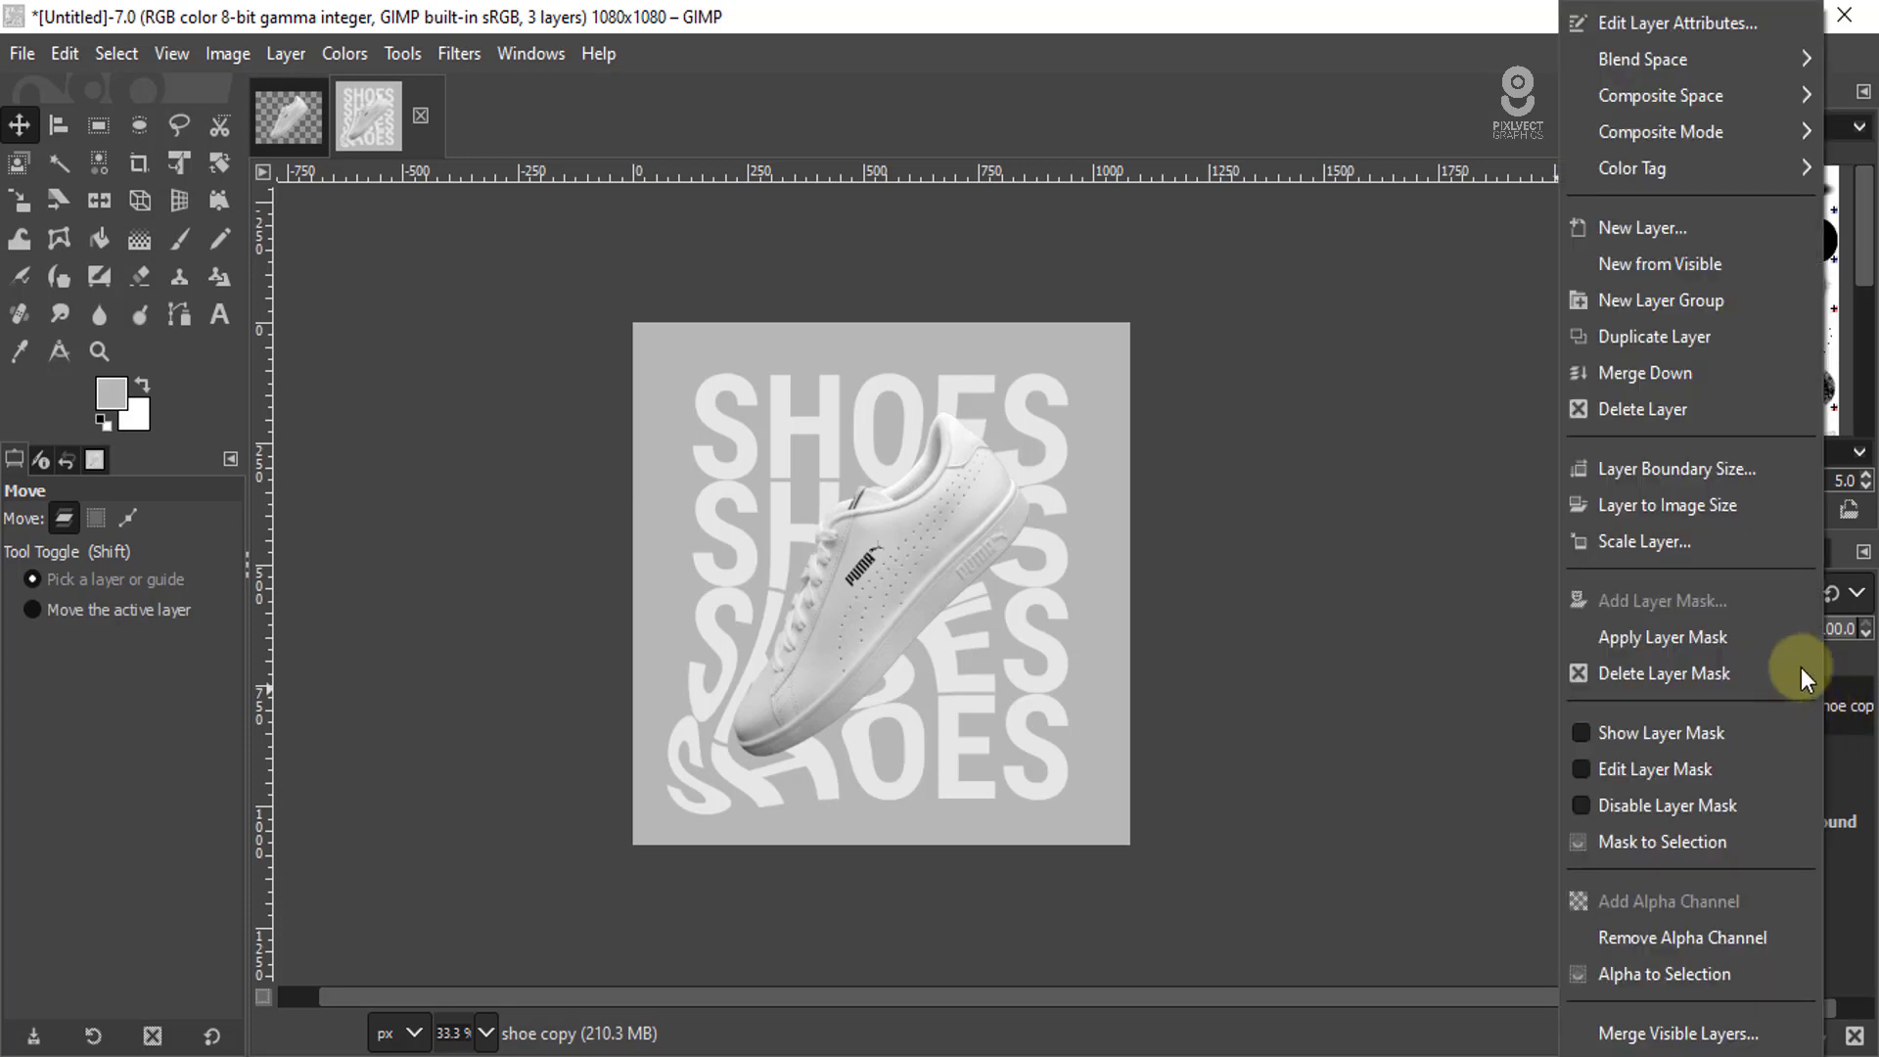
{"action": "left_click", "coordinate": [1652, 641]}
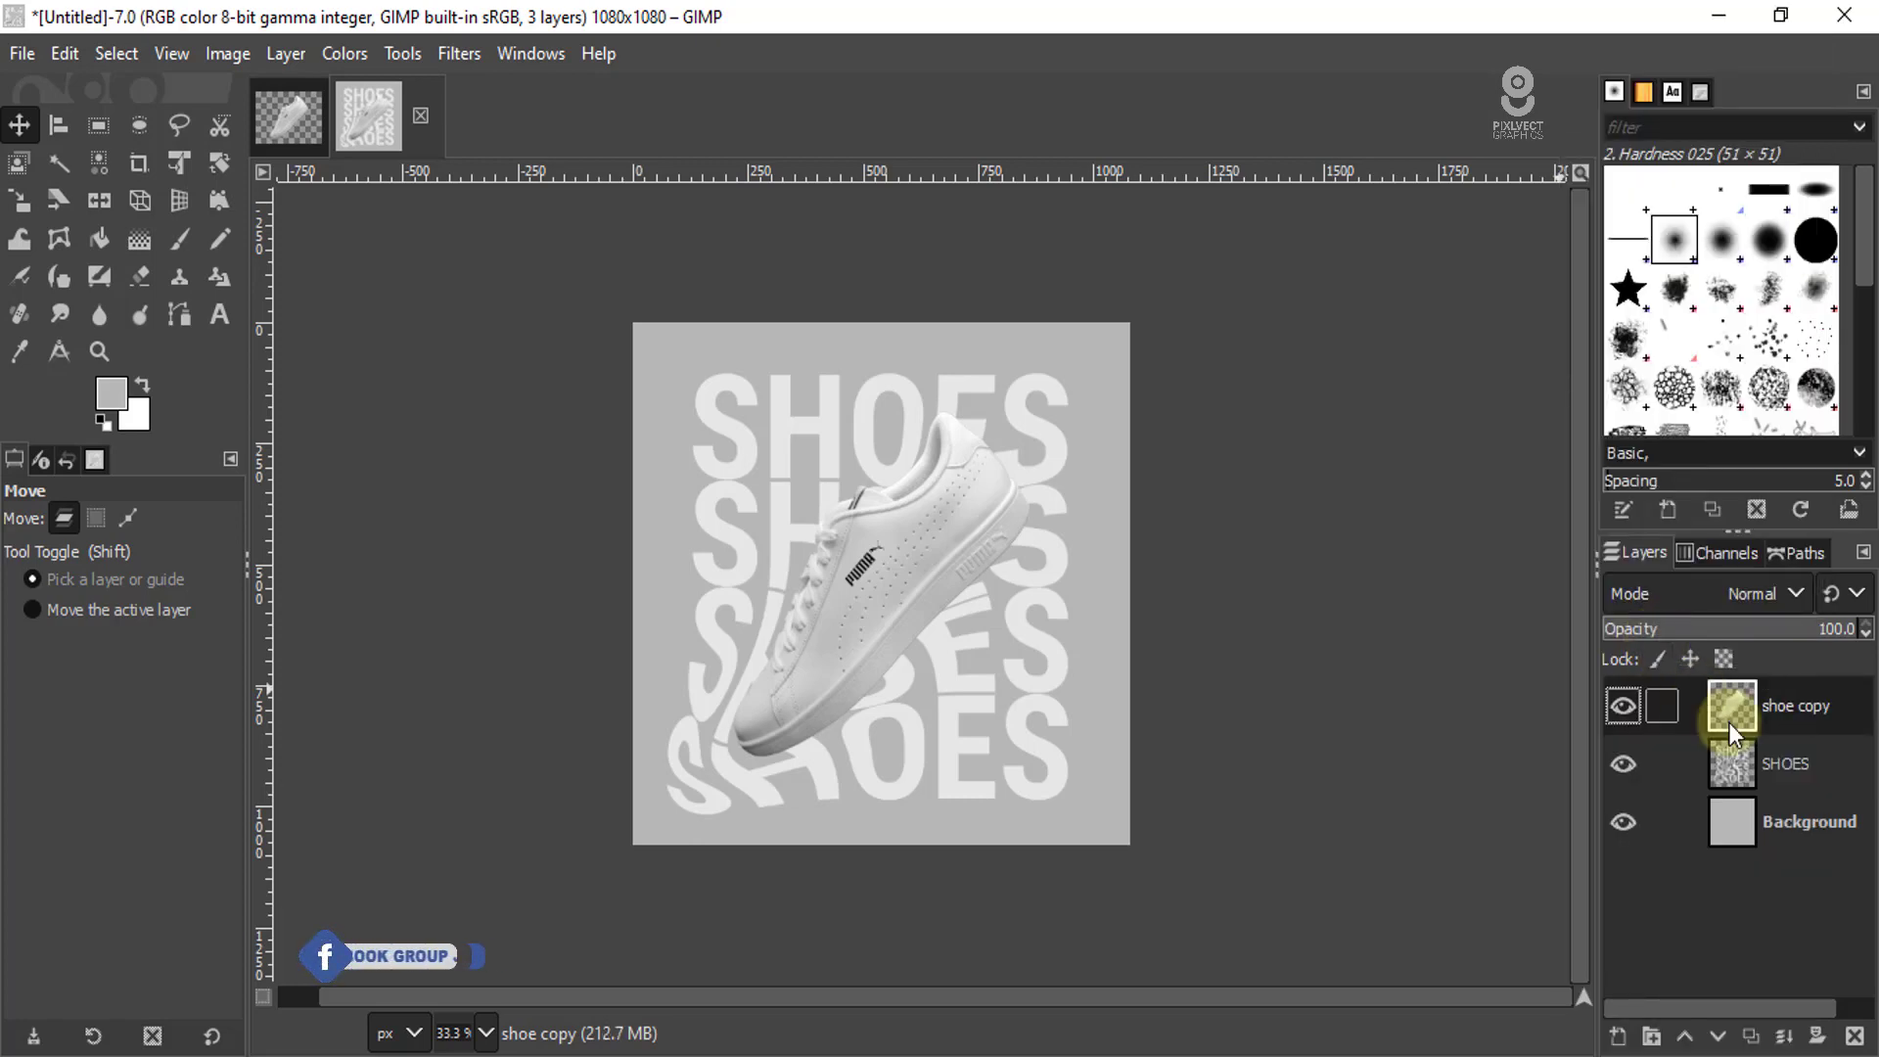
{"action": "left_click", "coordinate": [1620, 705]}
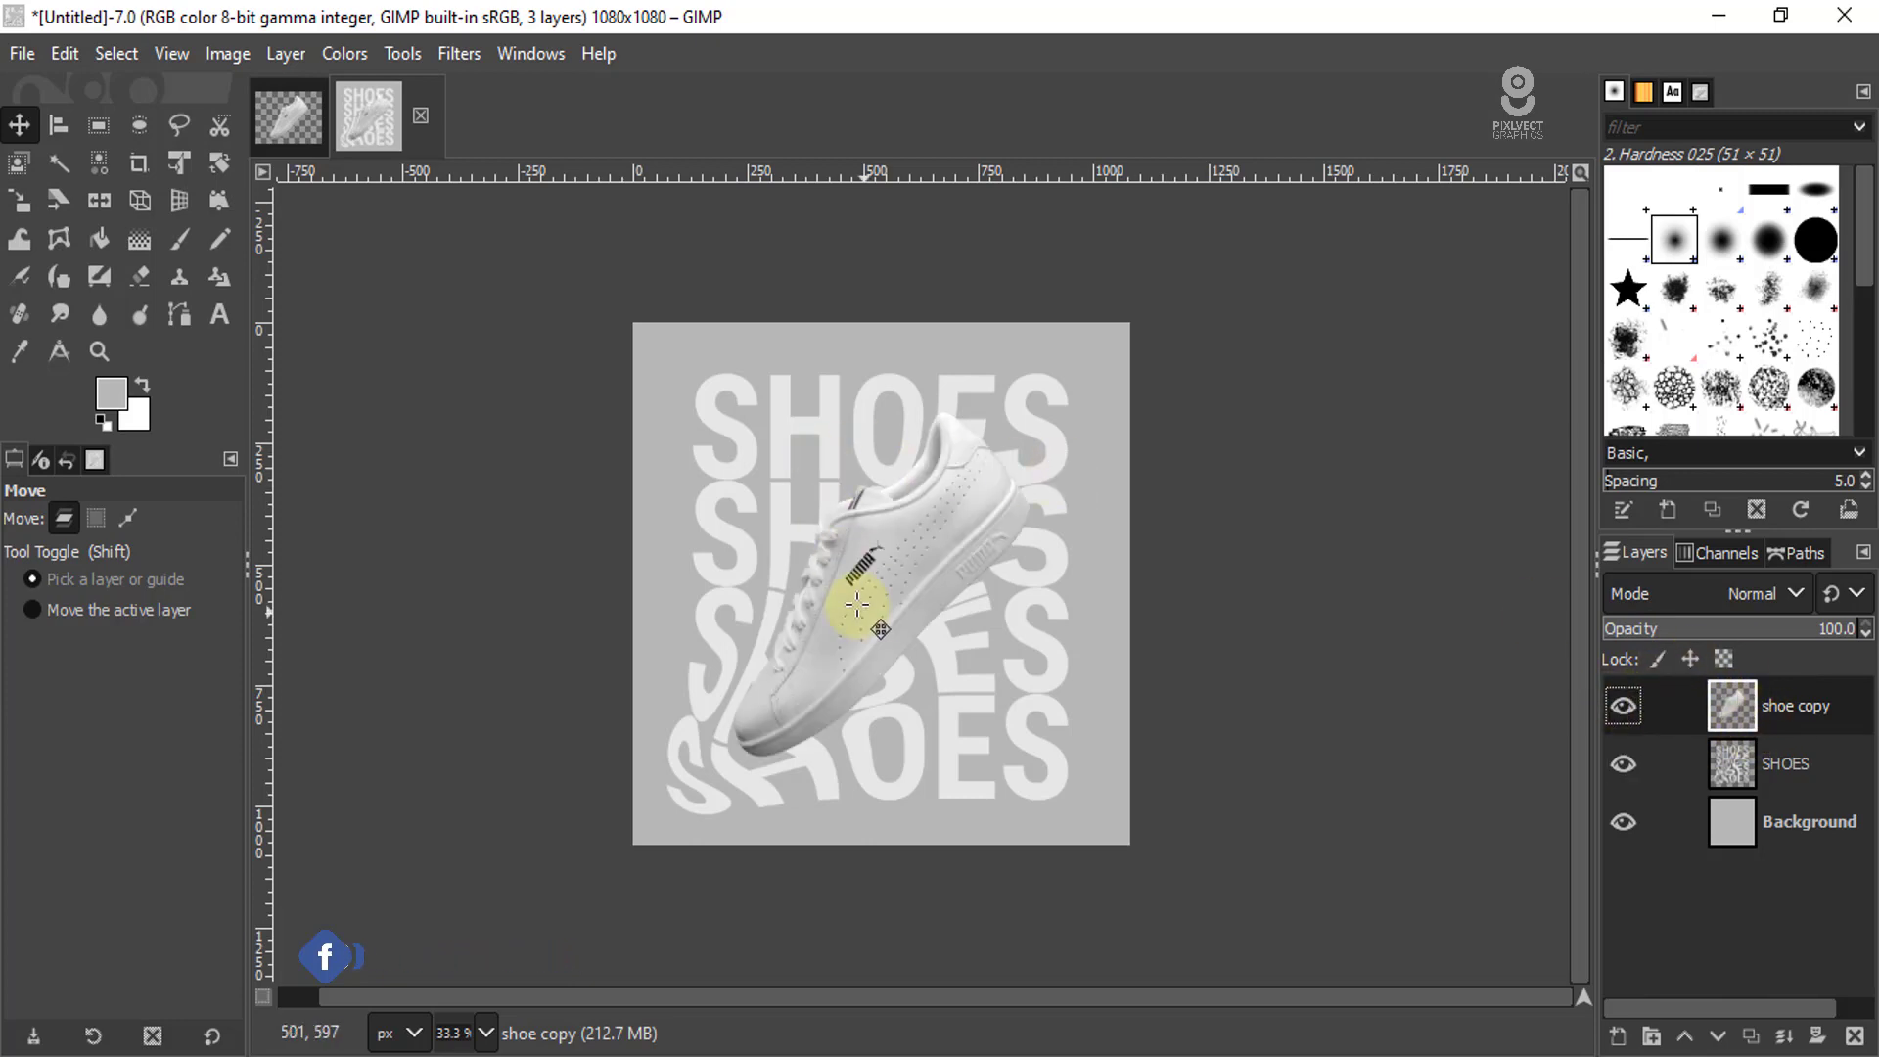
- Open the Filters menu to browse Light and Shadow effects for the shoe
{"action": "scroll", "coordinate": [893, 614], "scroll_direction": "up", "scroll_amount": 2, "text": "ctrl"}
{"action": "scroll", "coordinate": [893, 613], "scroll_direction": "down", "scroll_amount": 1, "text": "ctrl"}
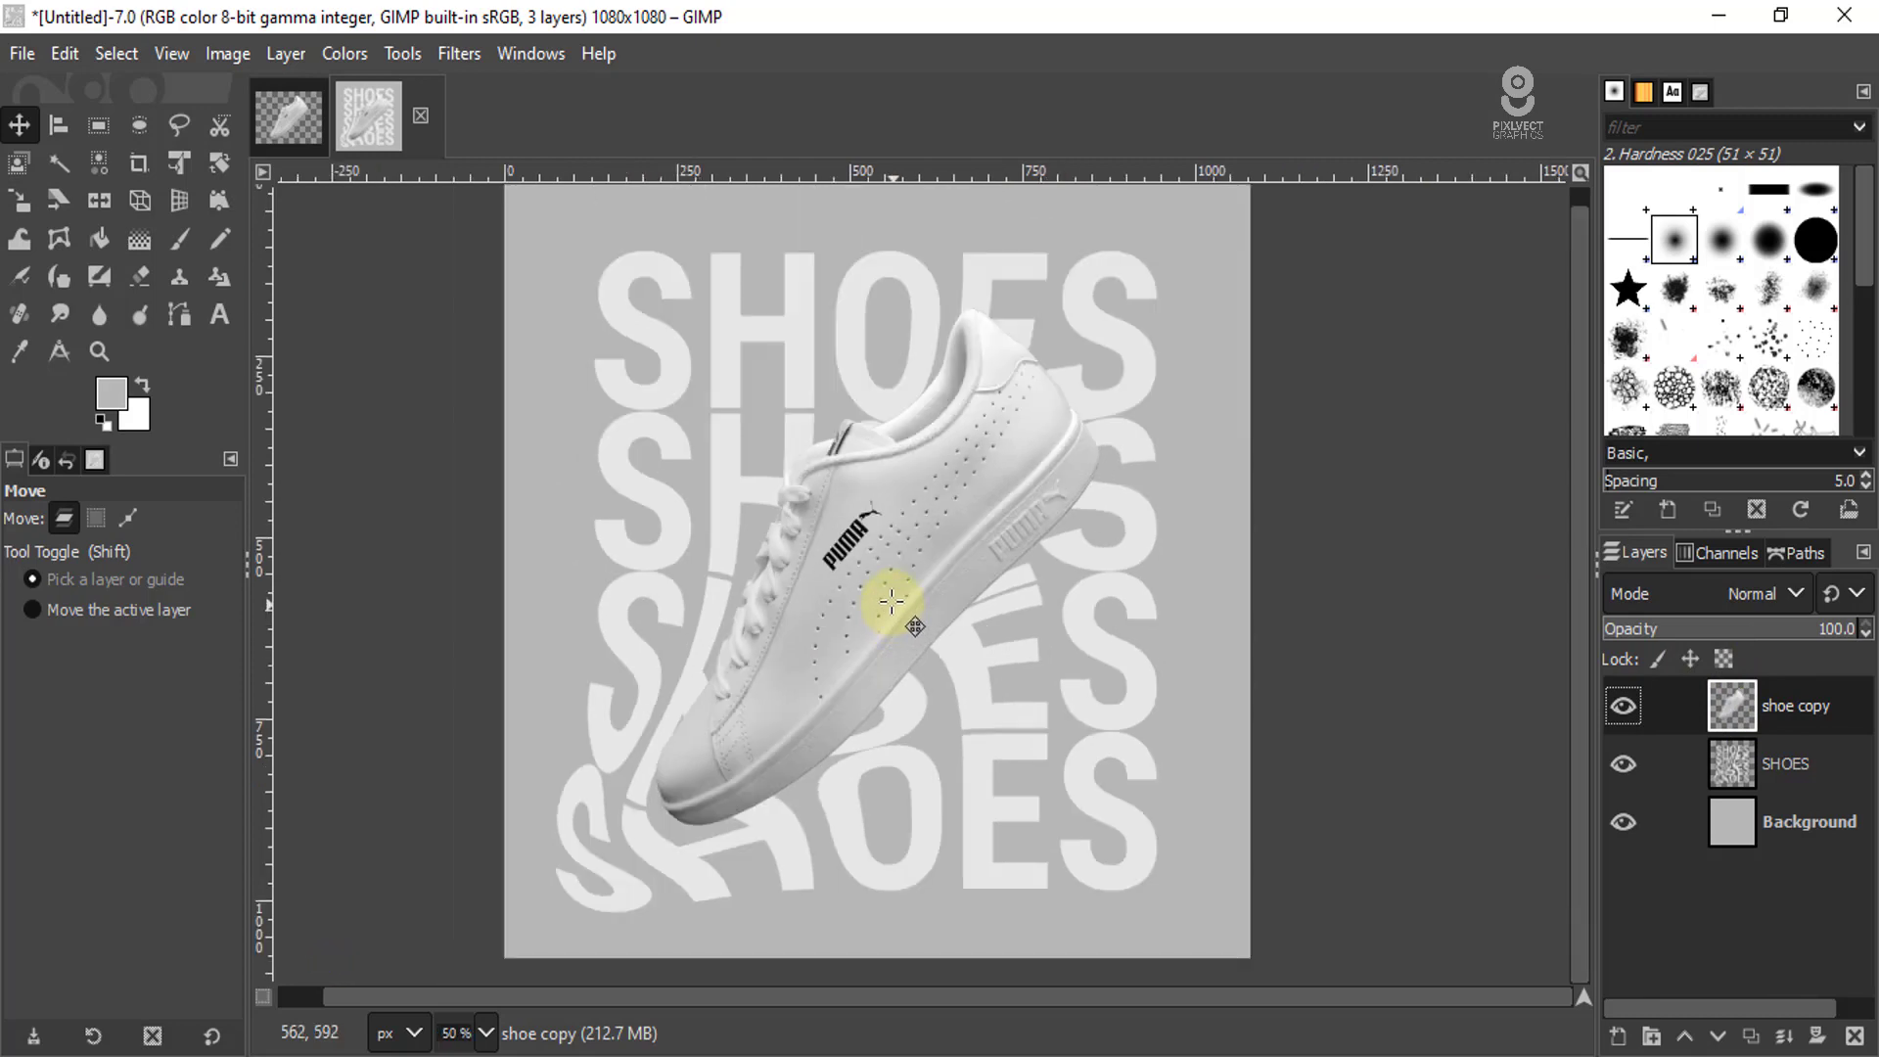
{"action": "left_click", "coordinate": [456, 51]}
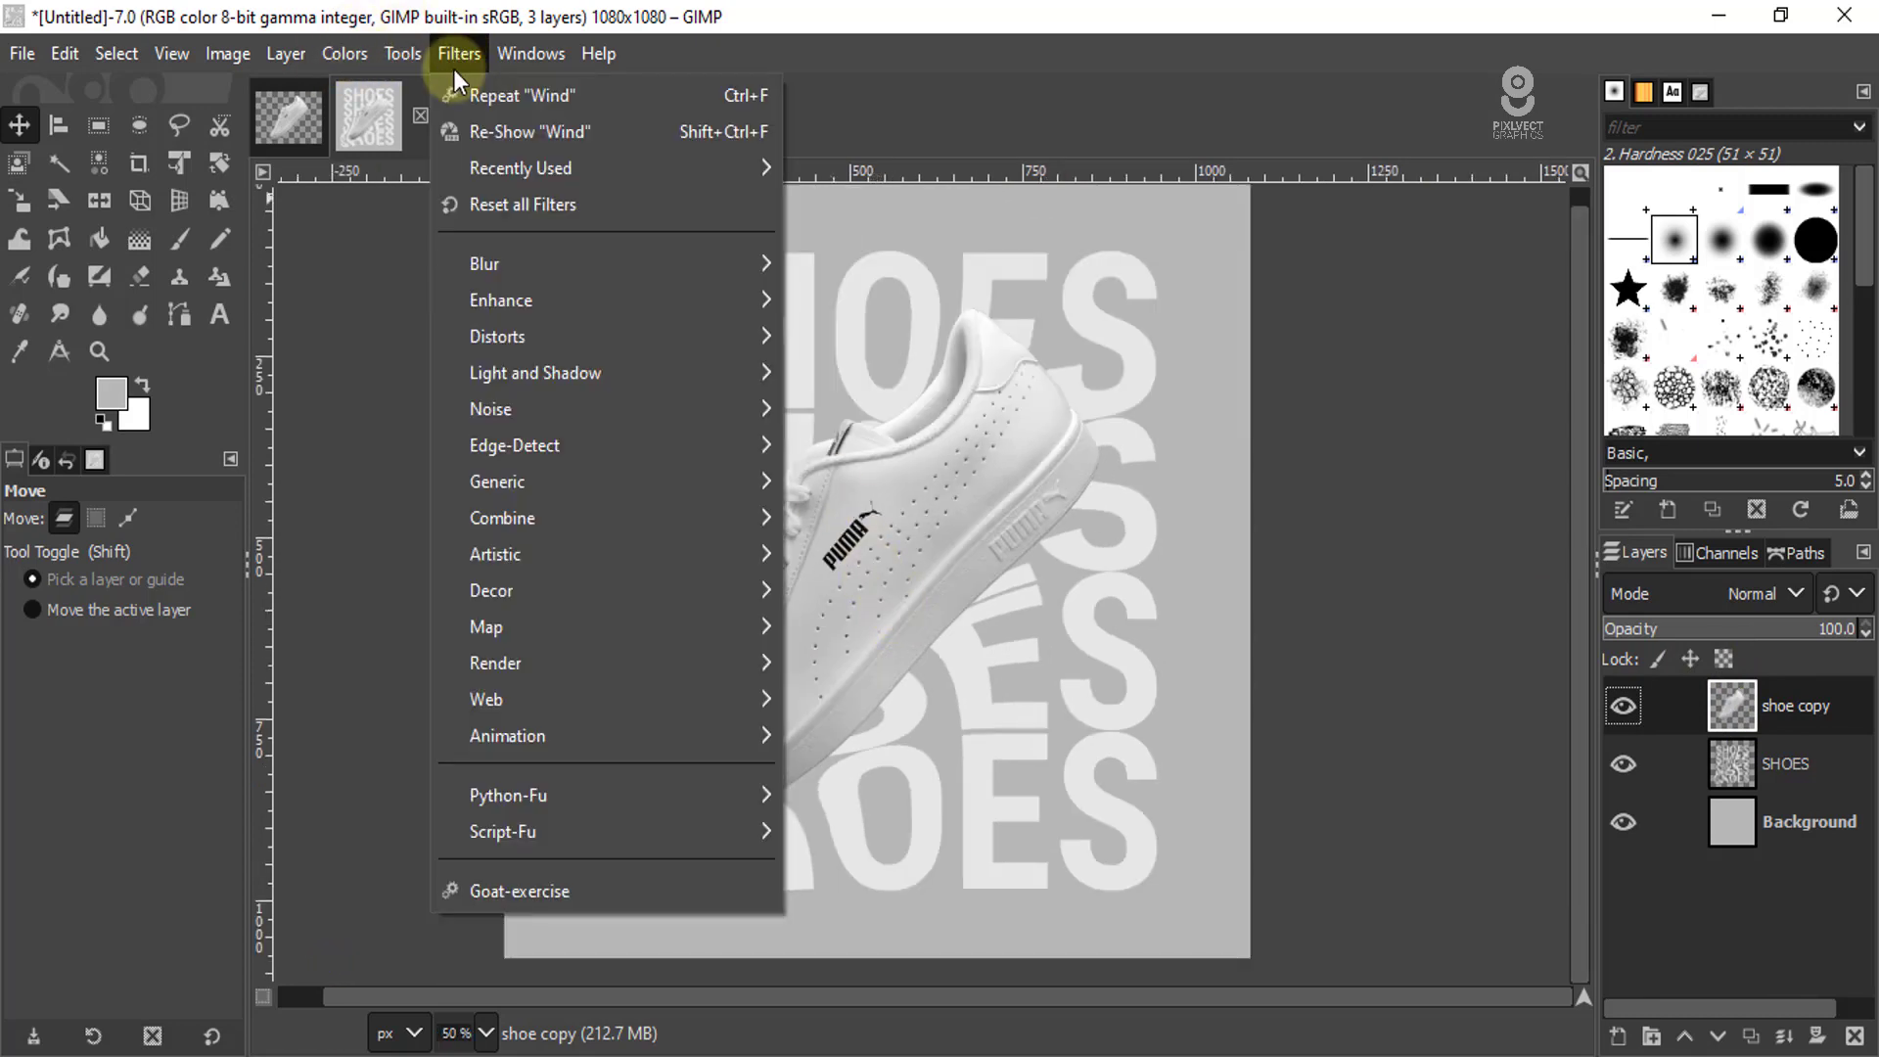
{"action": "mouse_move", "coordinate": [535, 373]}
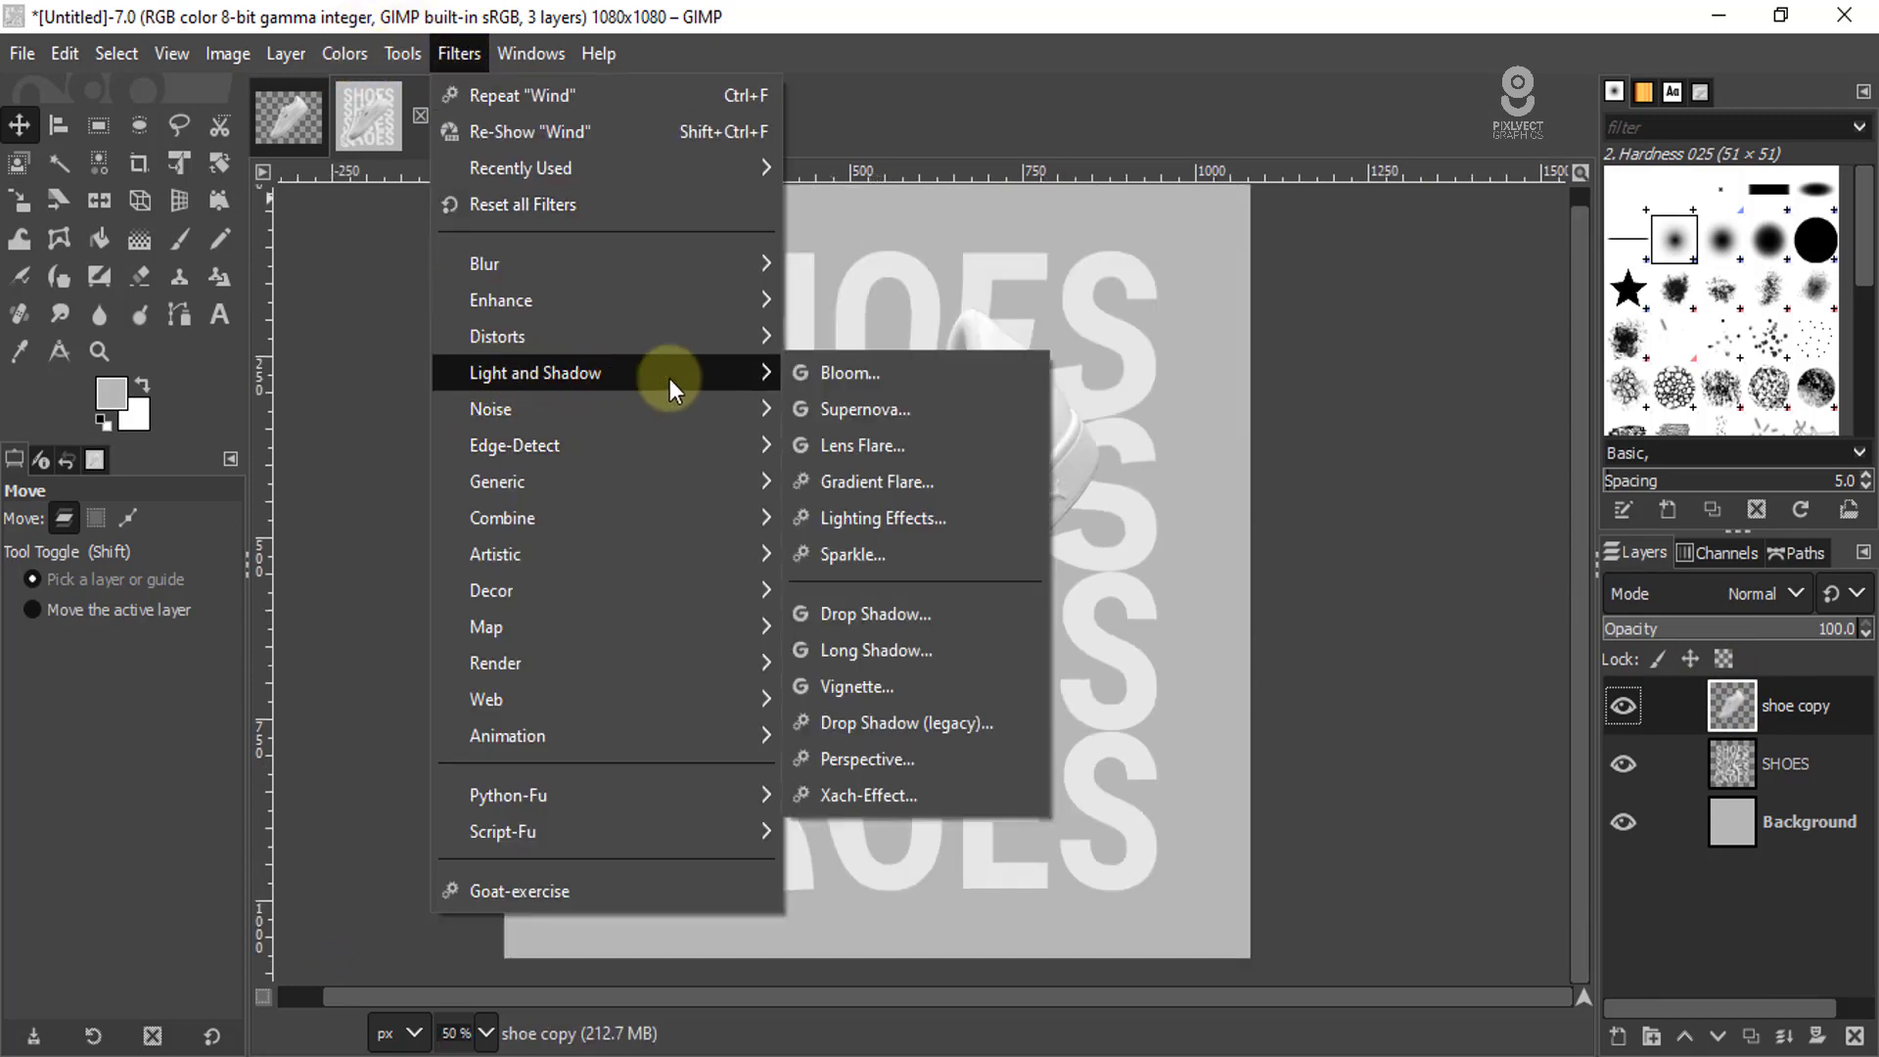
- Add a drop shadow to the shoe with blur radius 15.64 and opacity 0.419
{"action": "left_click", "coordinate": [844, 616]}
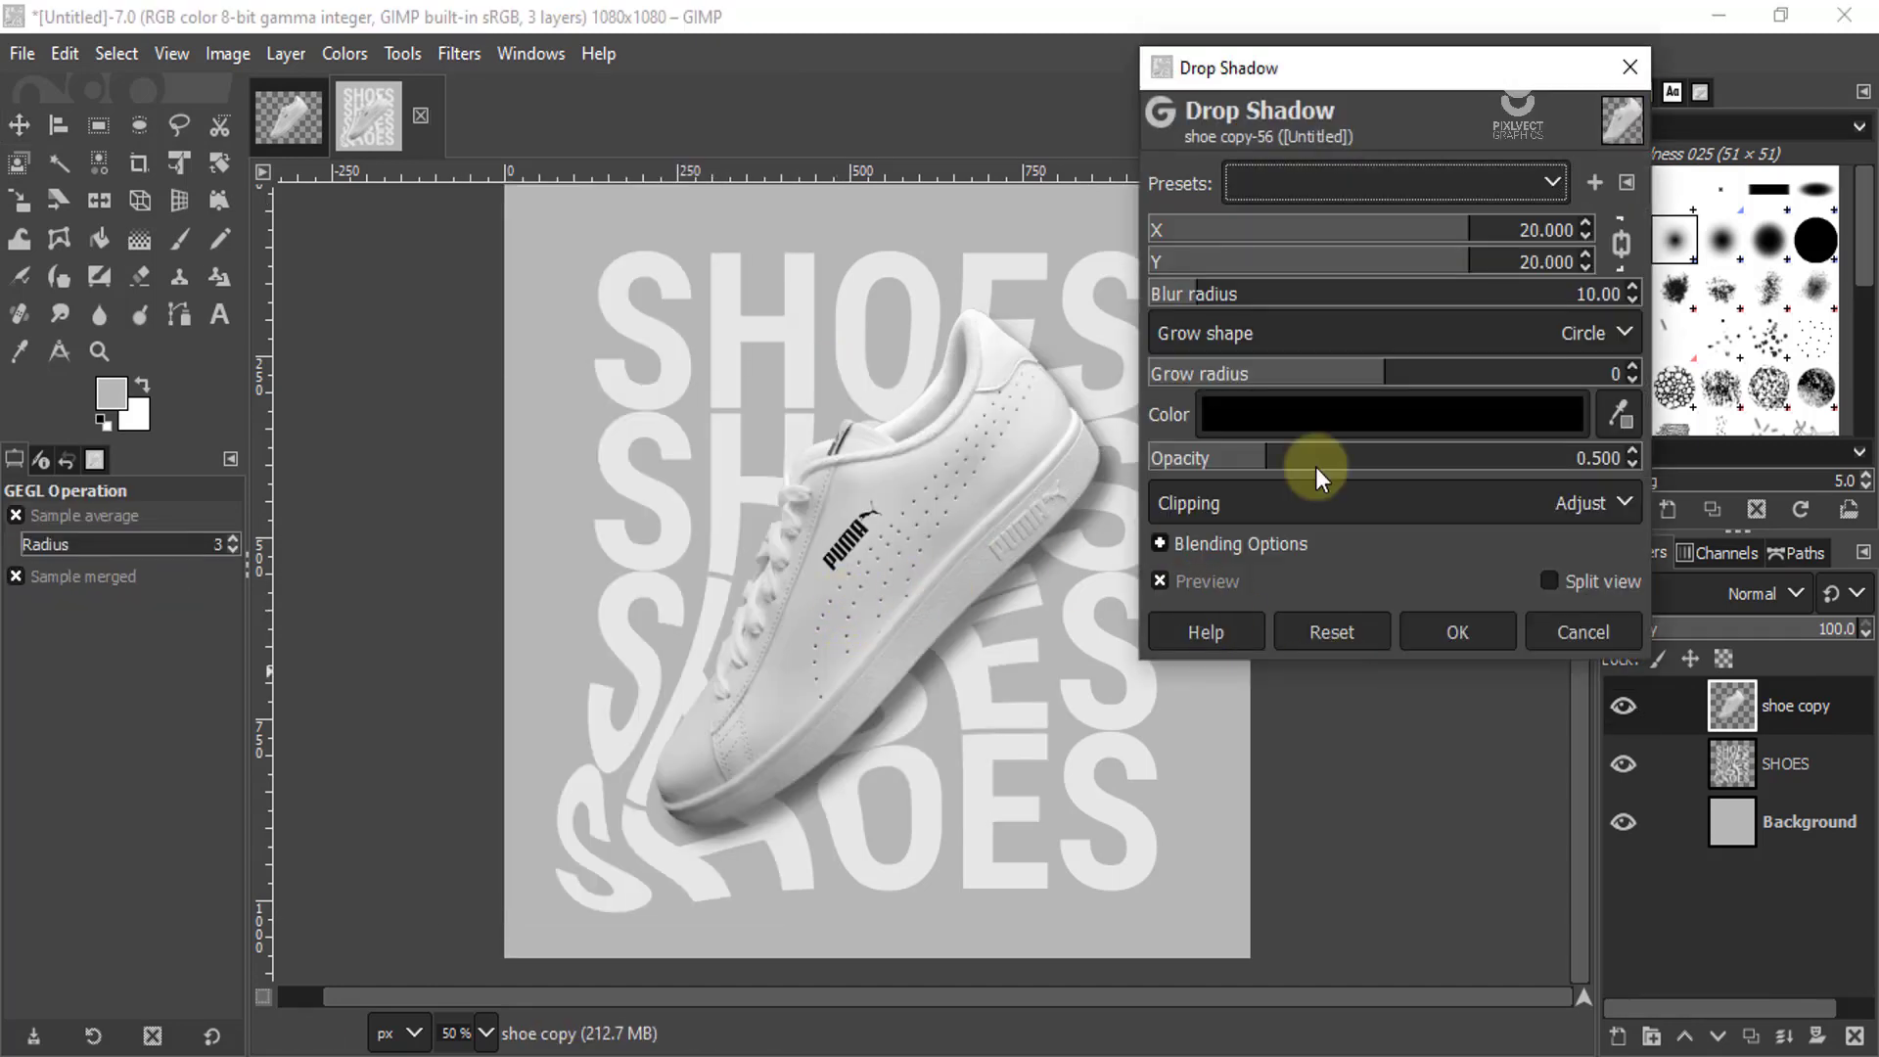
{"action": "left_click", "coordinate": [1345, 630]}
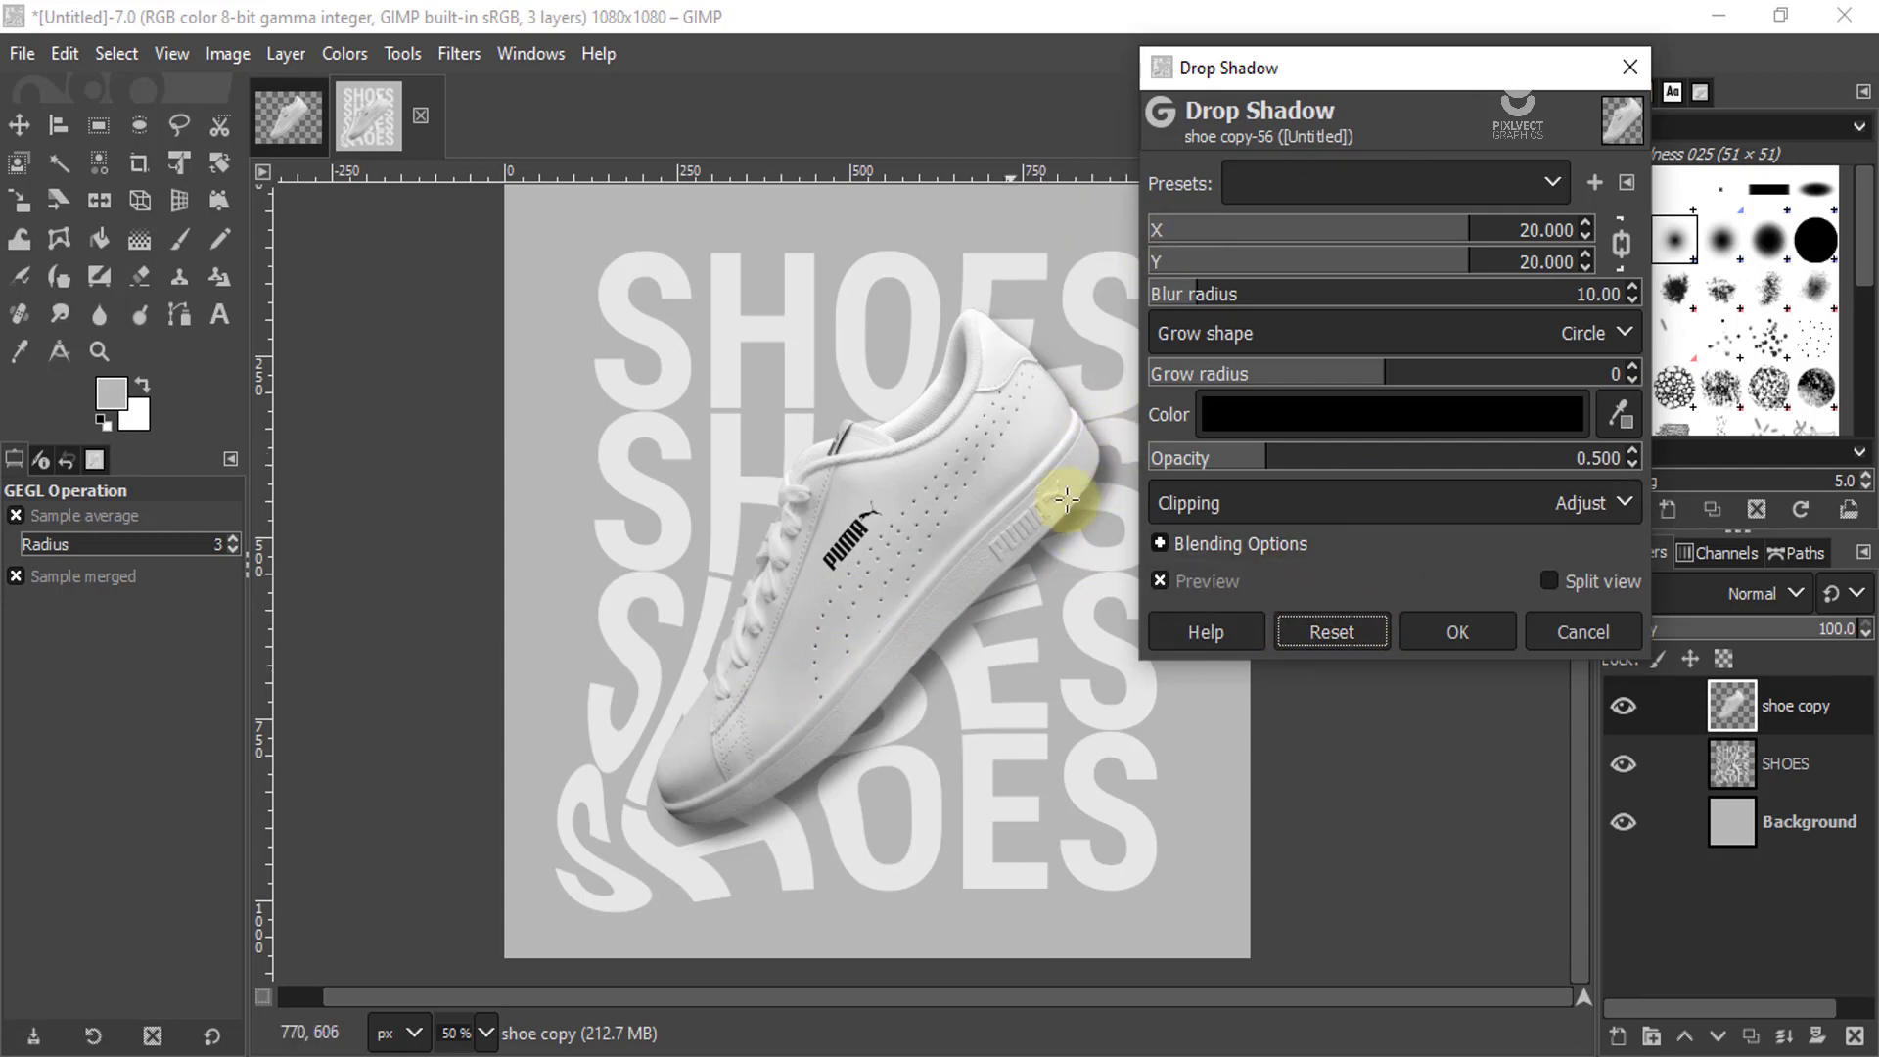
{"action": "left_click_drag", "start_coordinate": [1273, 68], "coordinate": [1363, 101]}
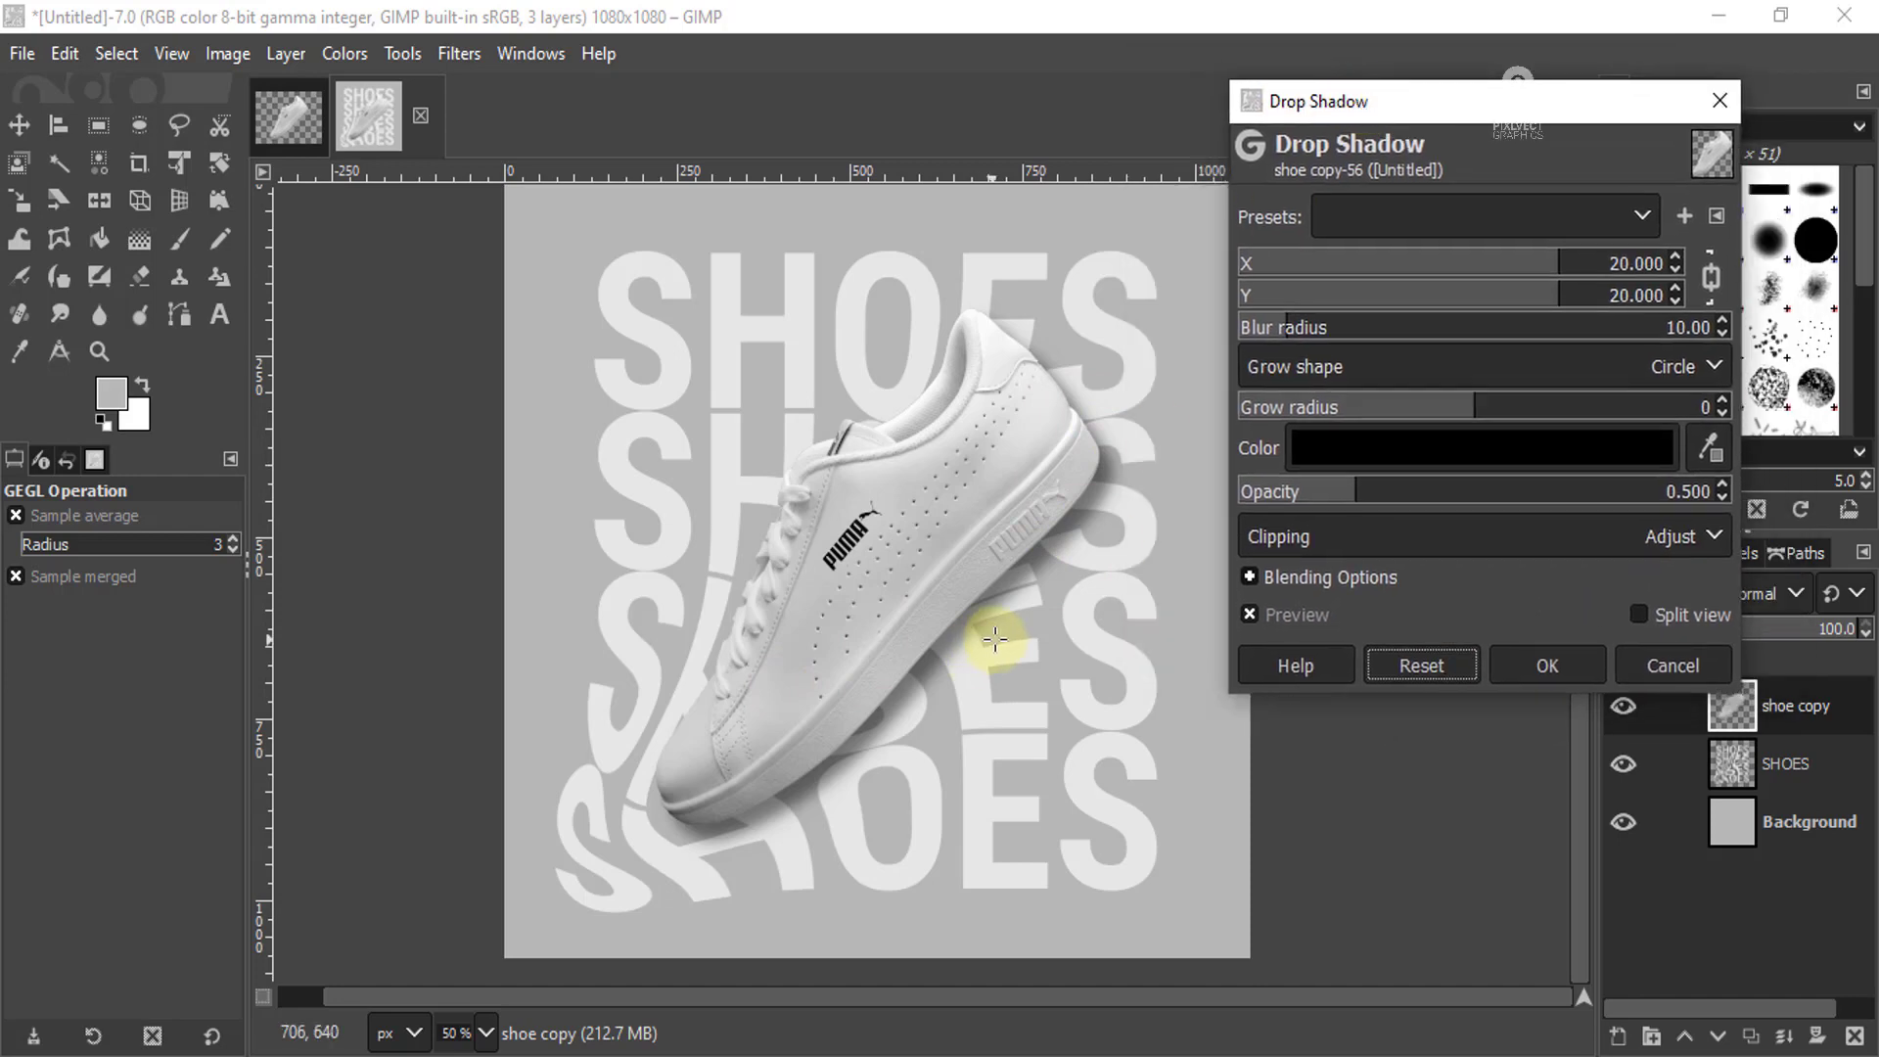
{"action": "scroll", "coordinate": [958, 609], "scroll_direction": "up", "scroll_amount": 1, "text": "ctrl"}
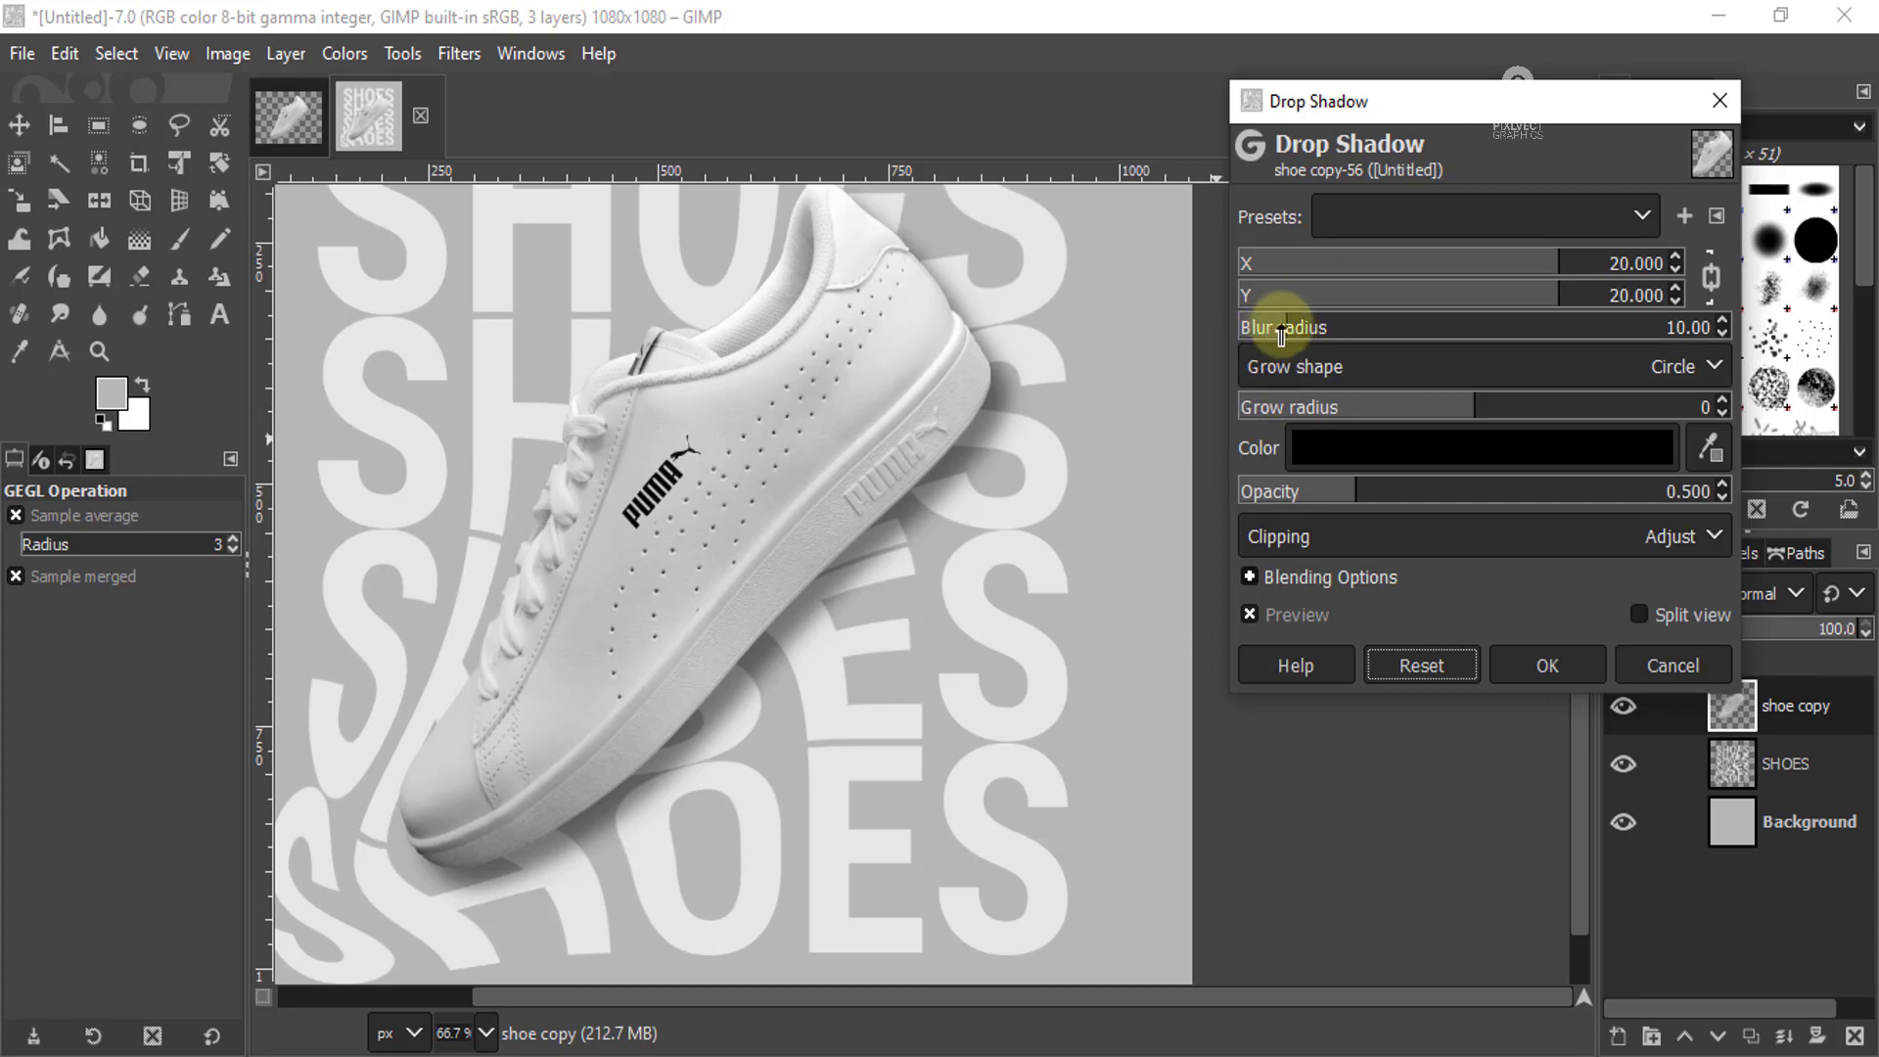
{"action": "left_click_drag", "start_coordinate": [1296, 333], "coordinate": [1301, 333]}
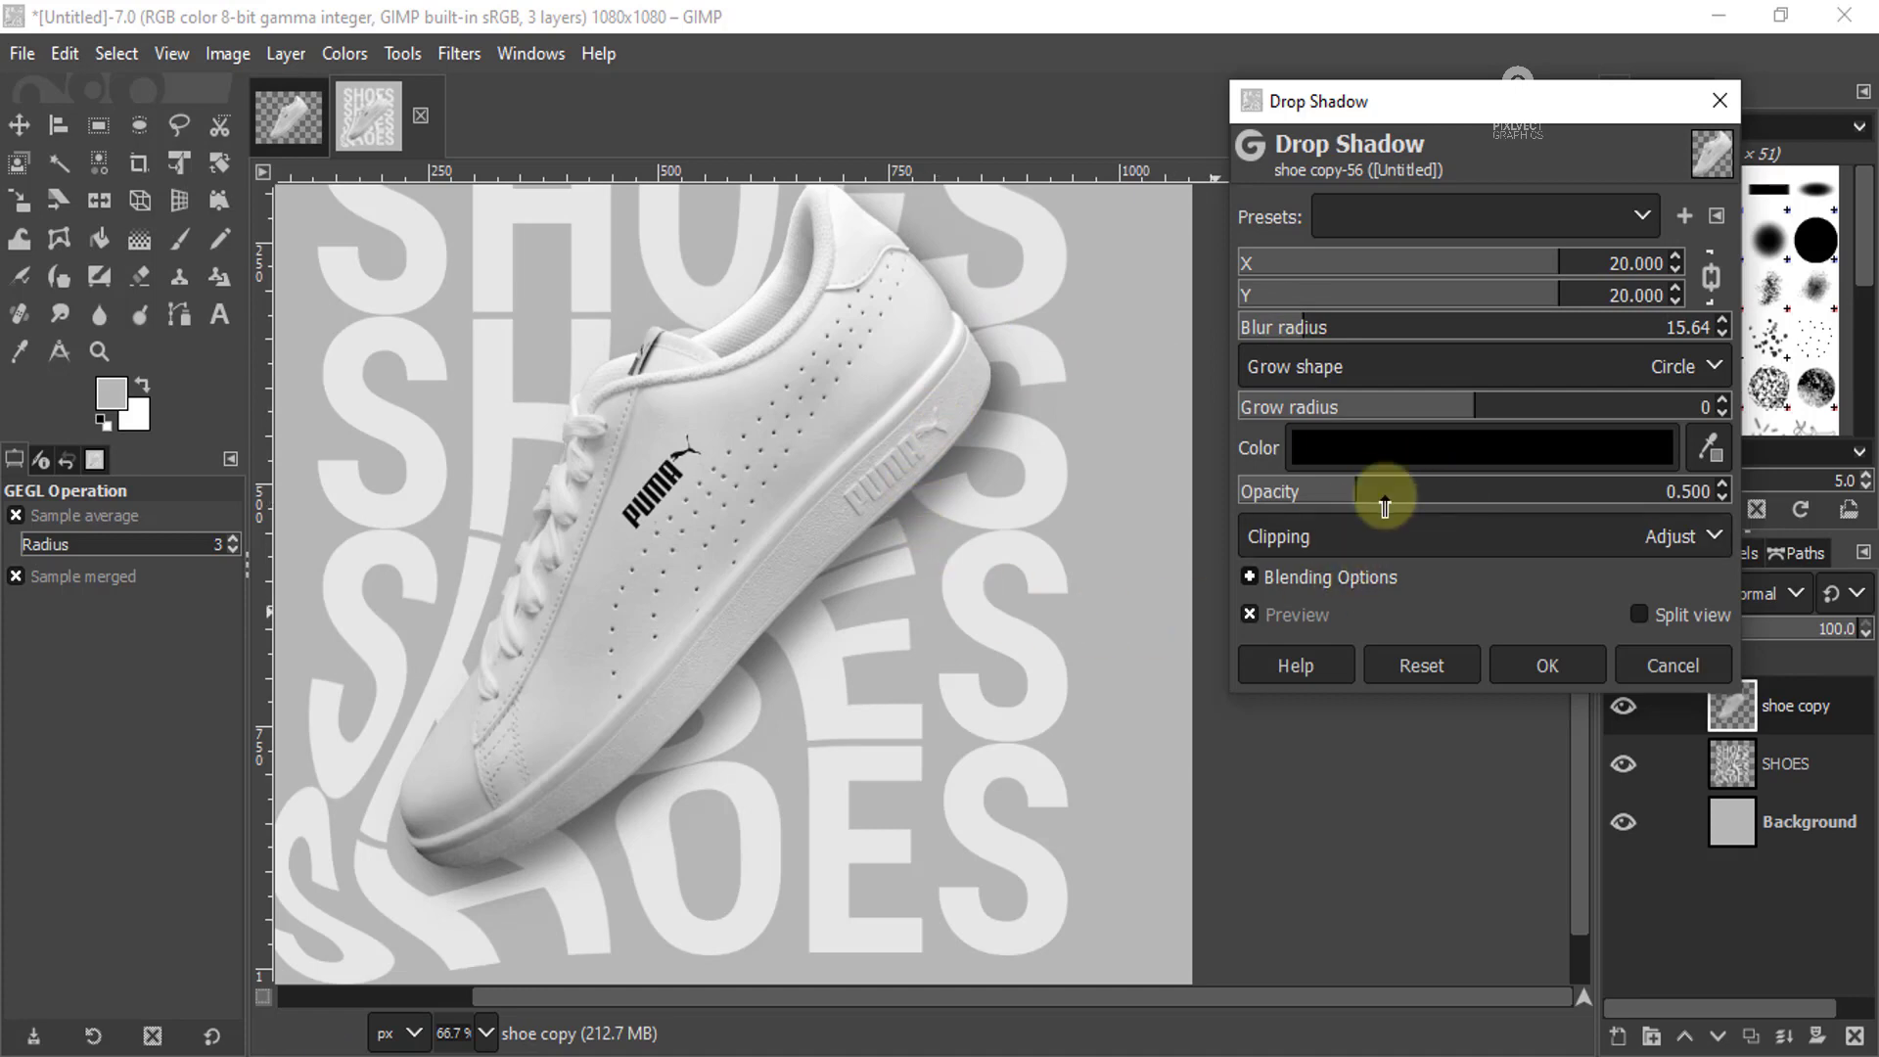
{"action": "left_click_drag", "start_coordinate": [1357, 503], "coordinate": [1338, 501]}
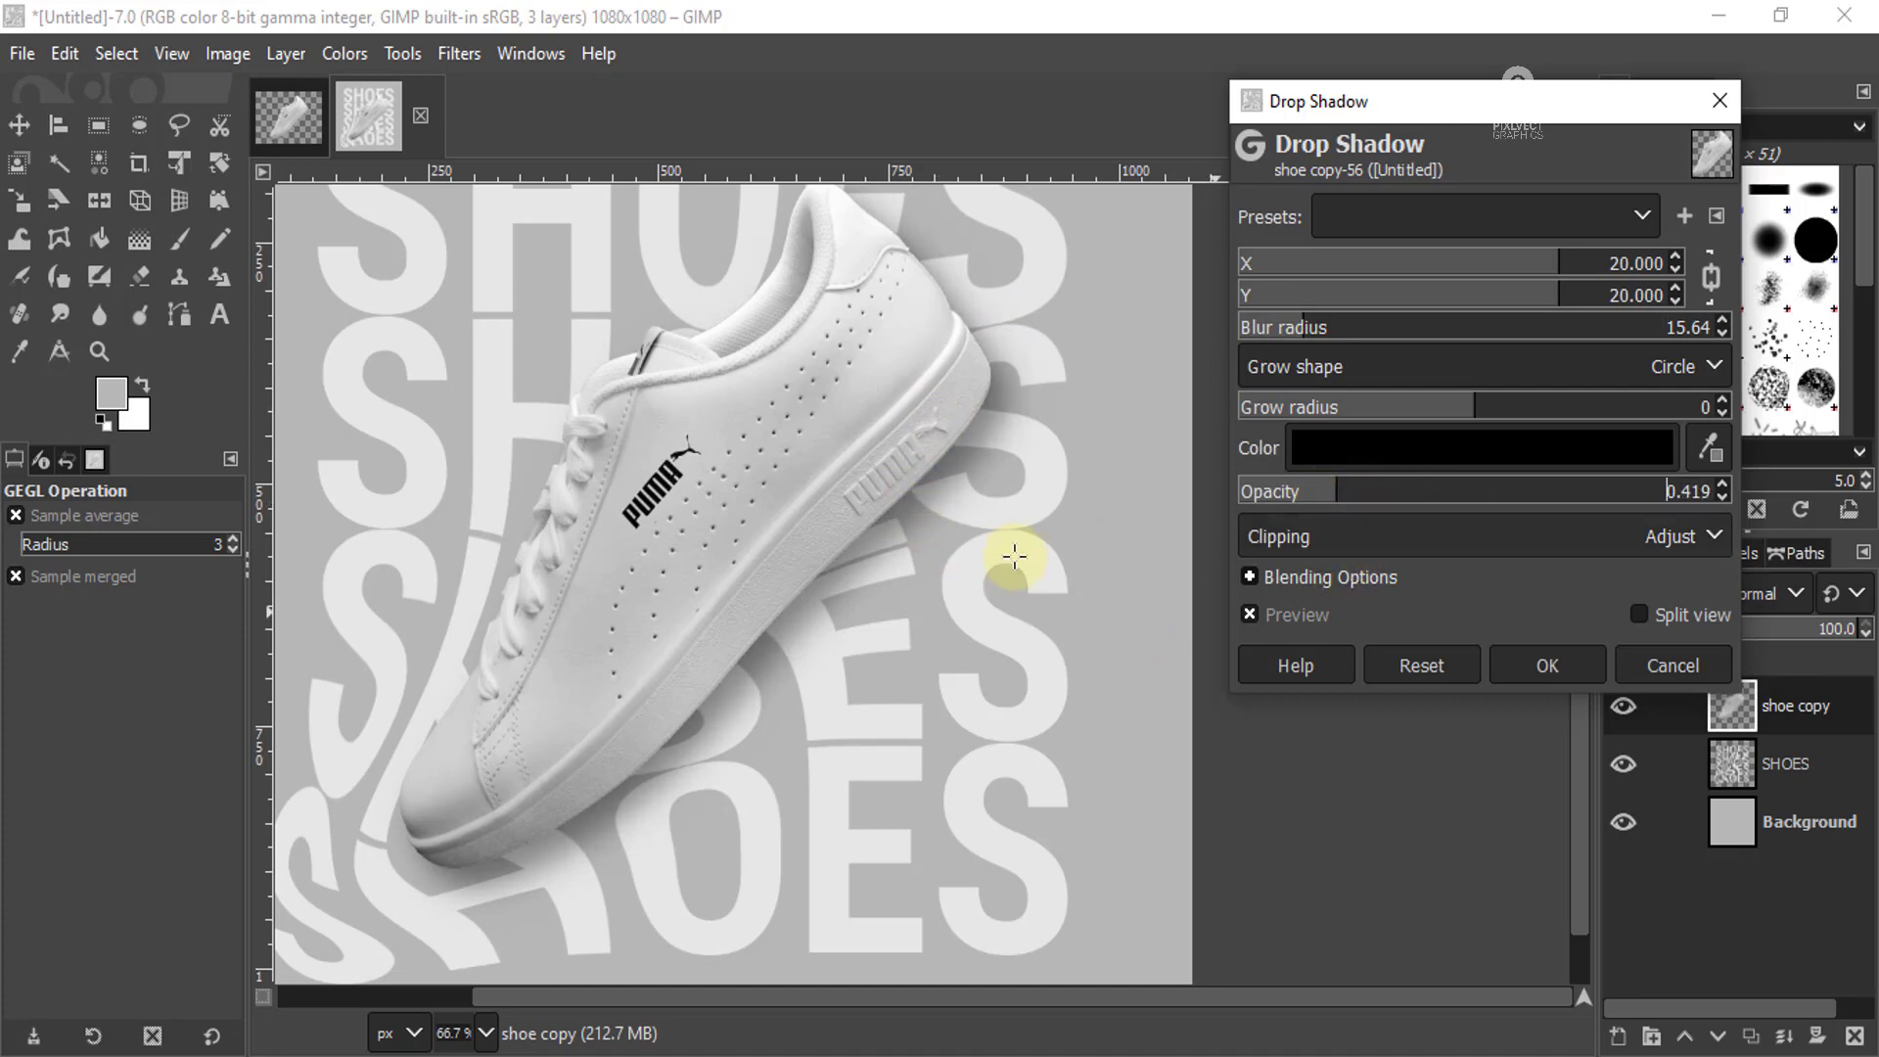
- Set the shadow X/Y offset to 24, compare the preview, and apply the shadow
{"action": "key", "text": "minus"}
{"action": "key", "text": "minus"}
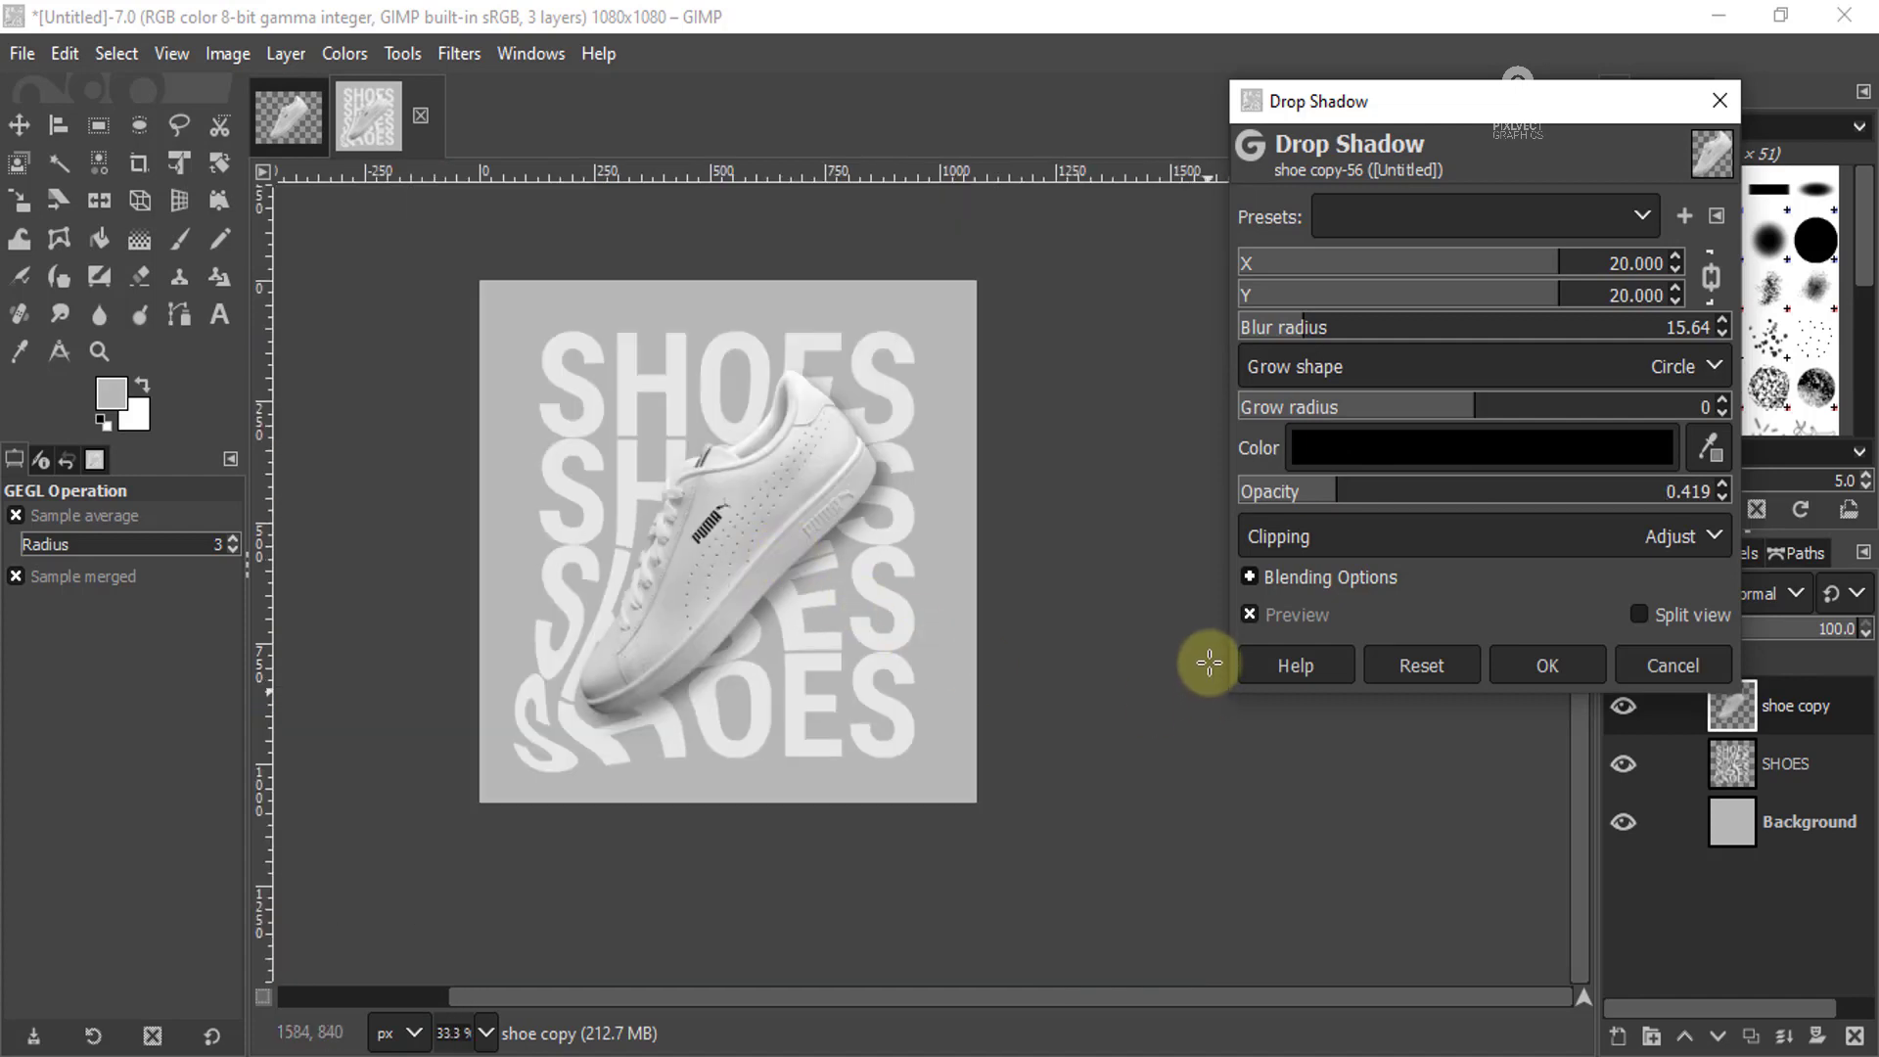
{"action": "left_click", "coordinate": [1252, 614]}
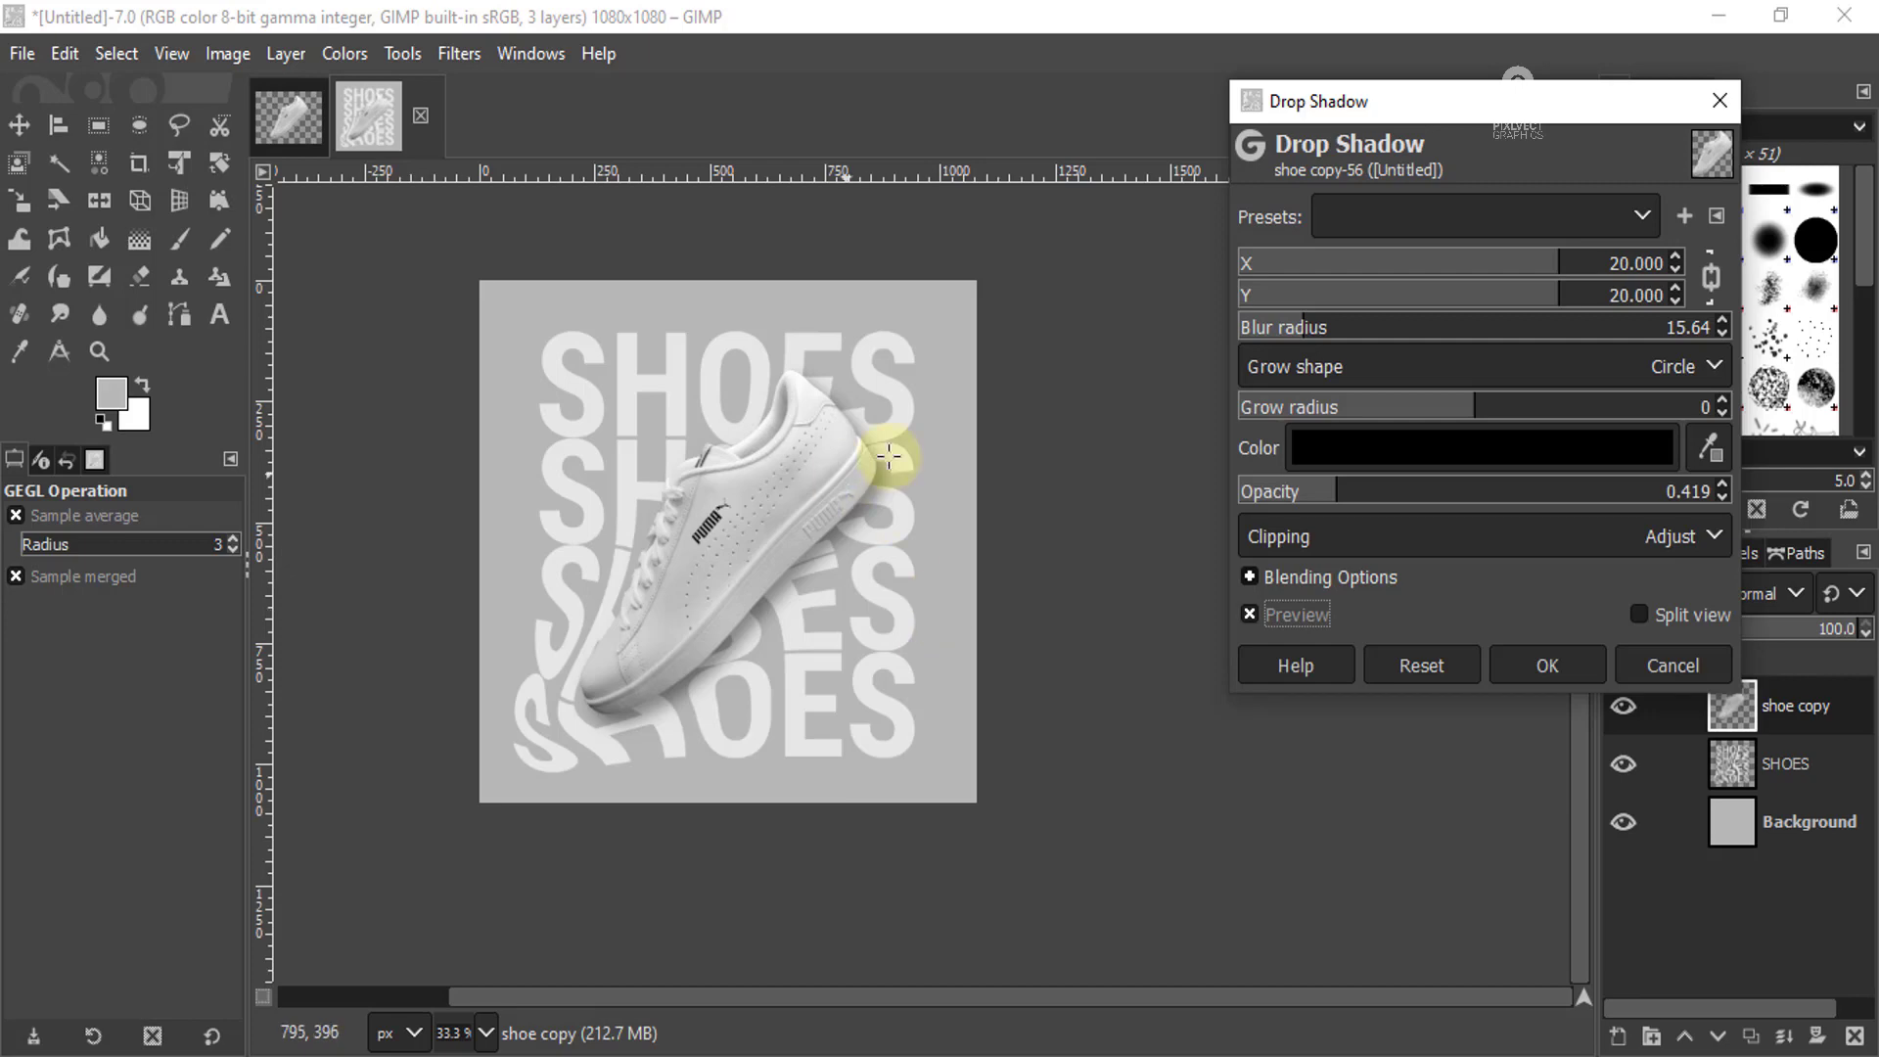
{"action": "key", "text": "plus"}
{"action": "key", "text": "plus"}
{"action": "key", "text": "plus"}
{"action": "key", "text": "plus"}
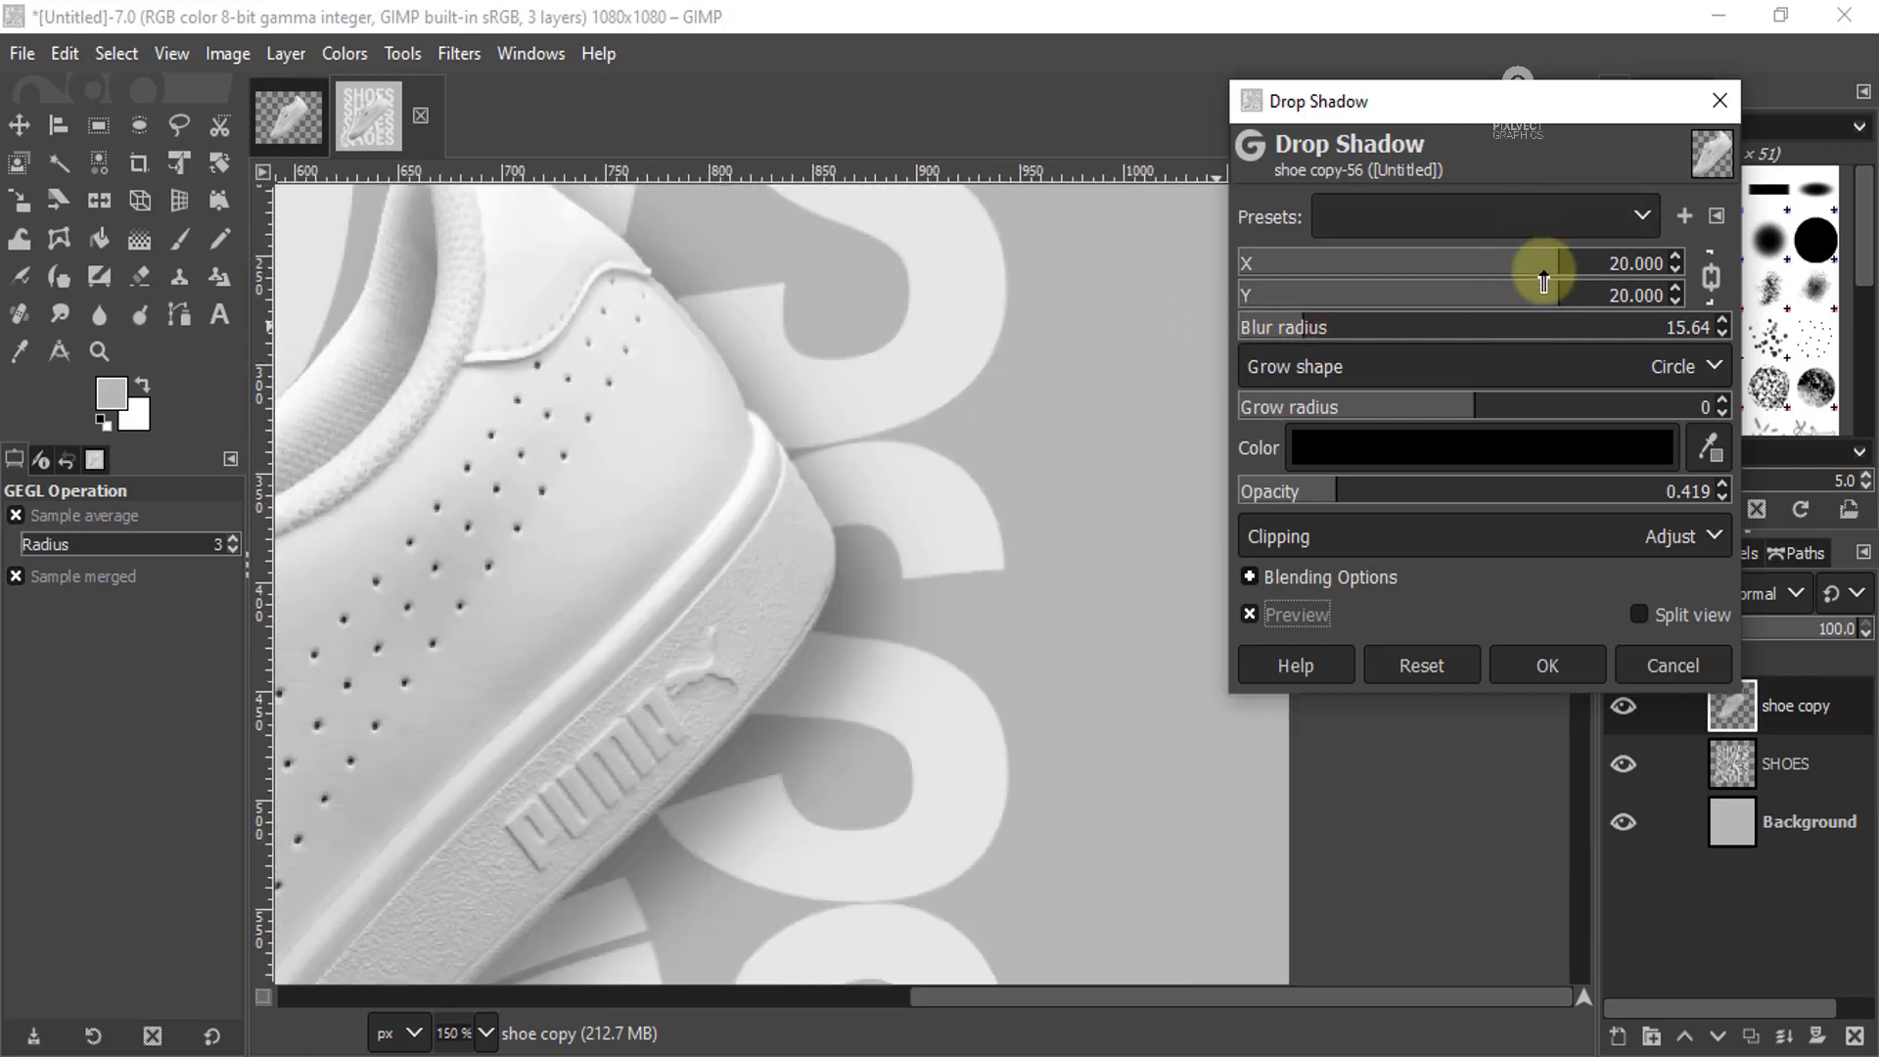
{"action": "left_click_drag", "start_coordinate": [1557, 281], "coordinate": [1587, 280]}
{"action": "scroll", "coordinate": [859, 398], "scroll_direction": "down", "scroll_amount": 1}
{"action": "scroll", "coordinate": [840, 407], "scroll_direction": "down", "scroll_amount": 2}
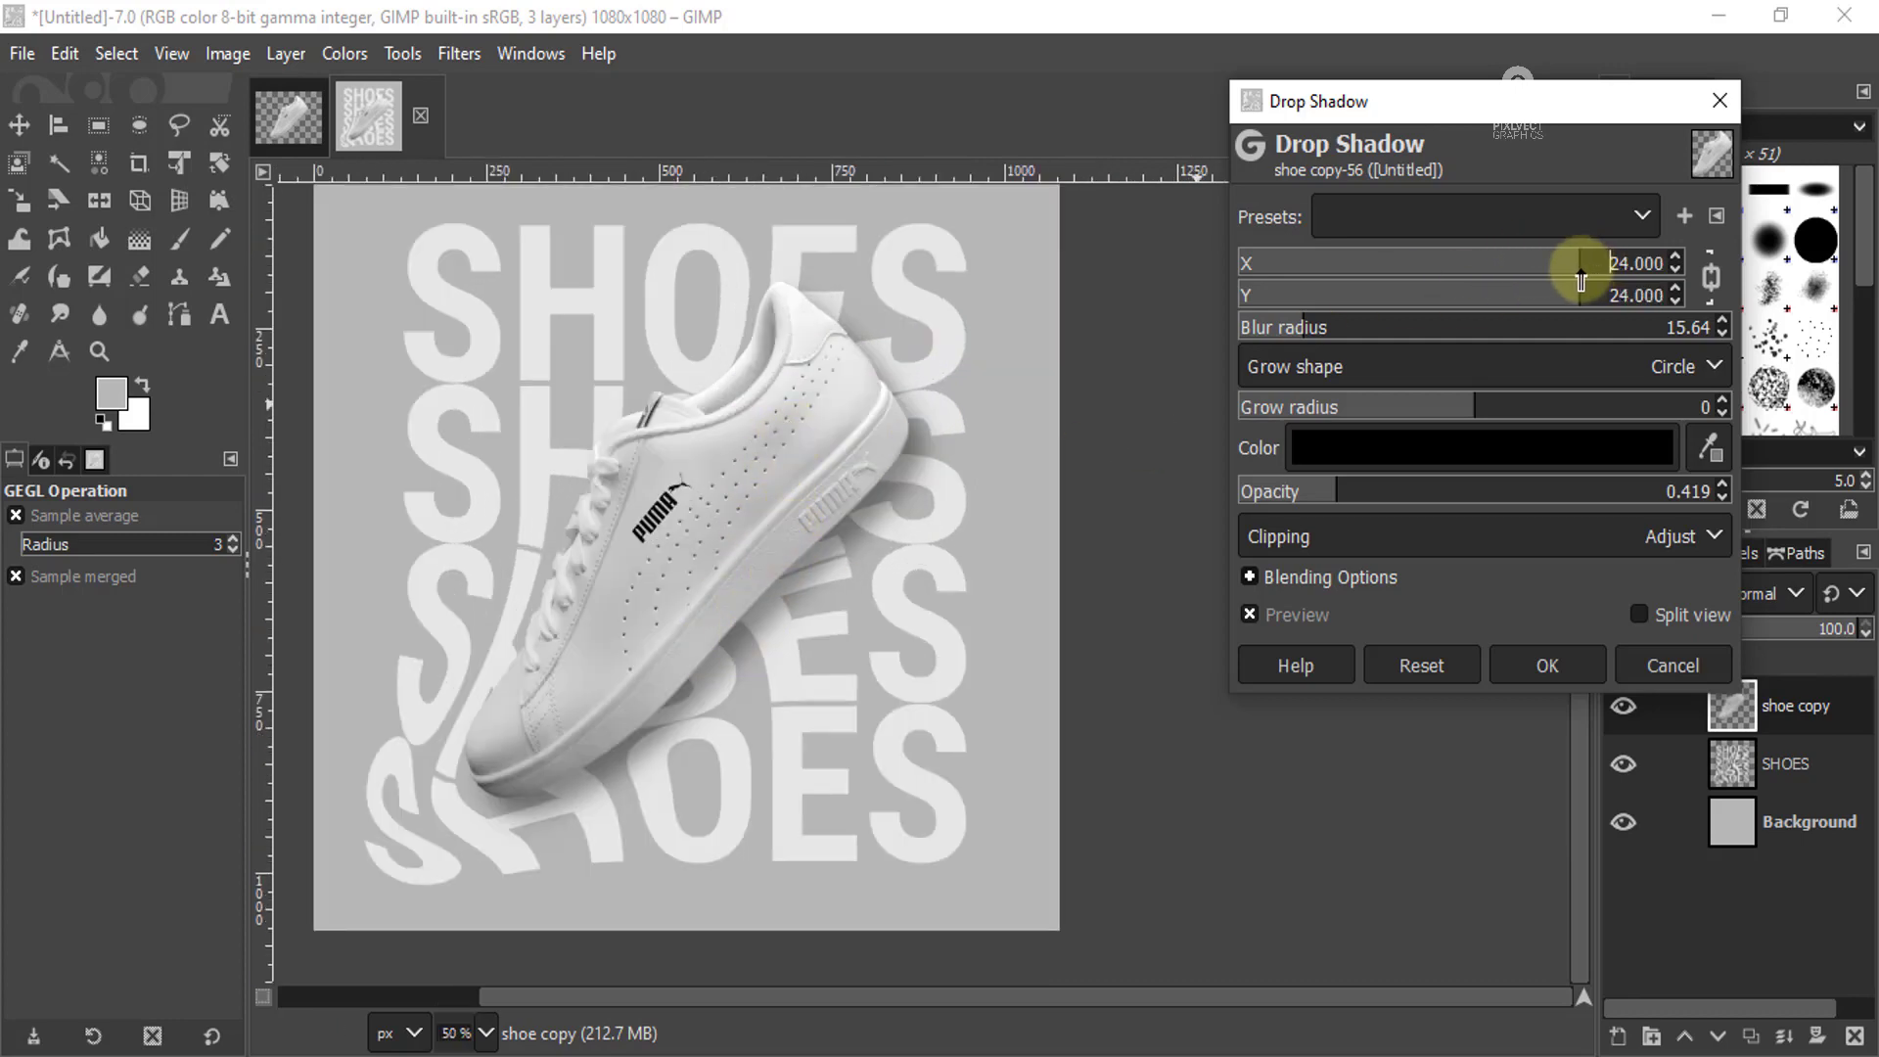
{"action": "left_click", "coordinate": [1561, 685]}
{"action": "scroll", "coordinate": [773, 582], "scroll_direction": "down", "scroll_amount": 1}
{"action": "scroll", "coordinate": [703, 540], "scroll_direction": "up", "scroll_amount": 1}
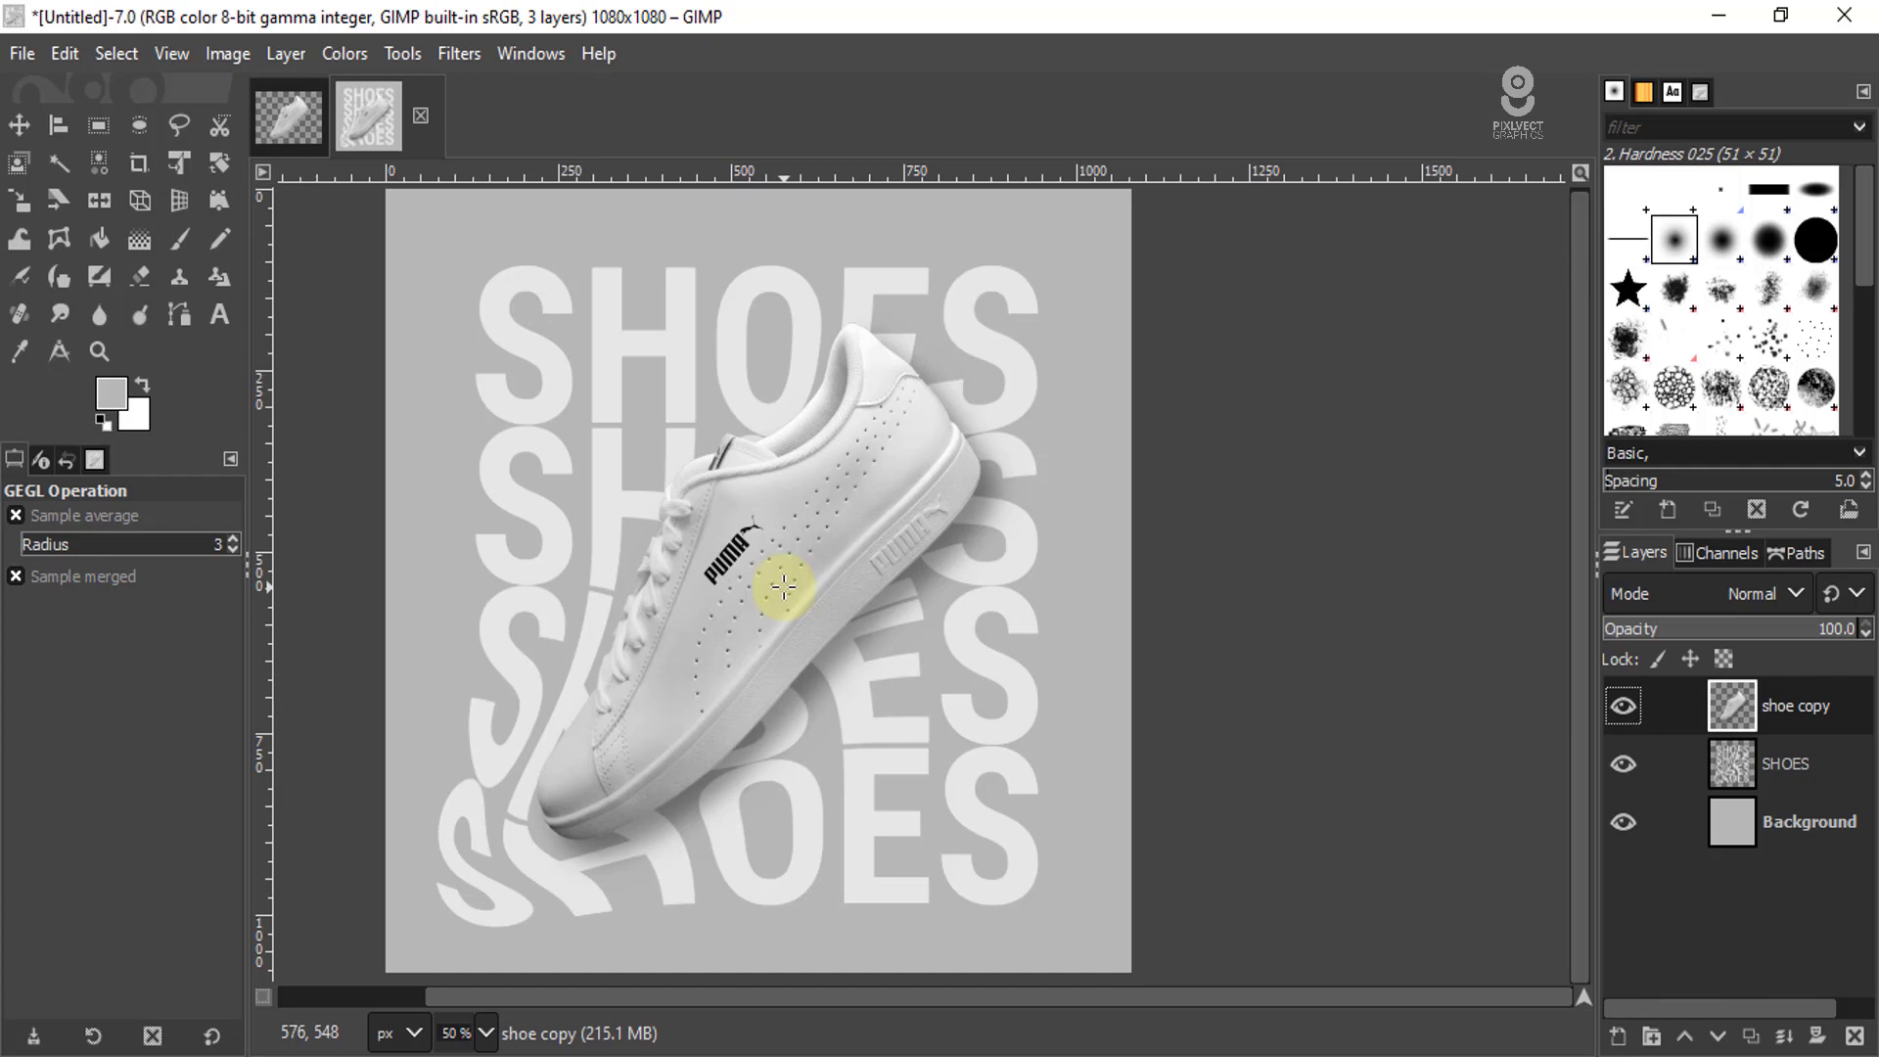
- Zoom the canvas out and back in to review the poster
{"action": "scroll", "coordinate": [874, 548], "scroll_direction": "down", "scroll_amount": 1}
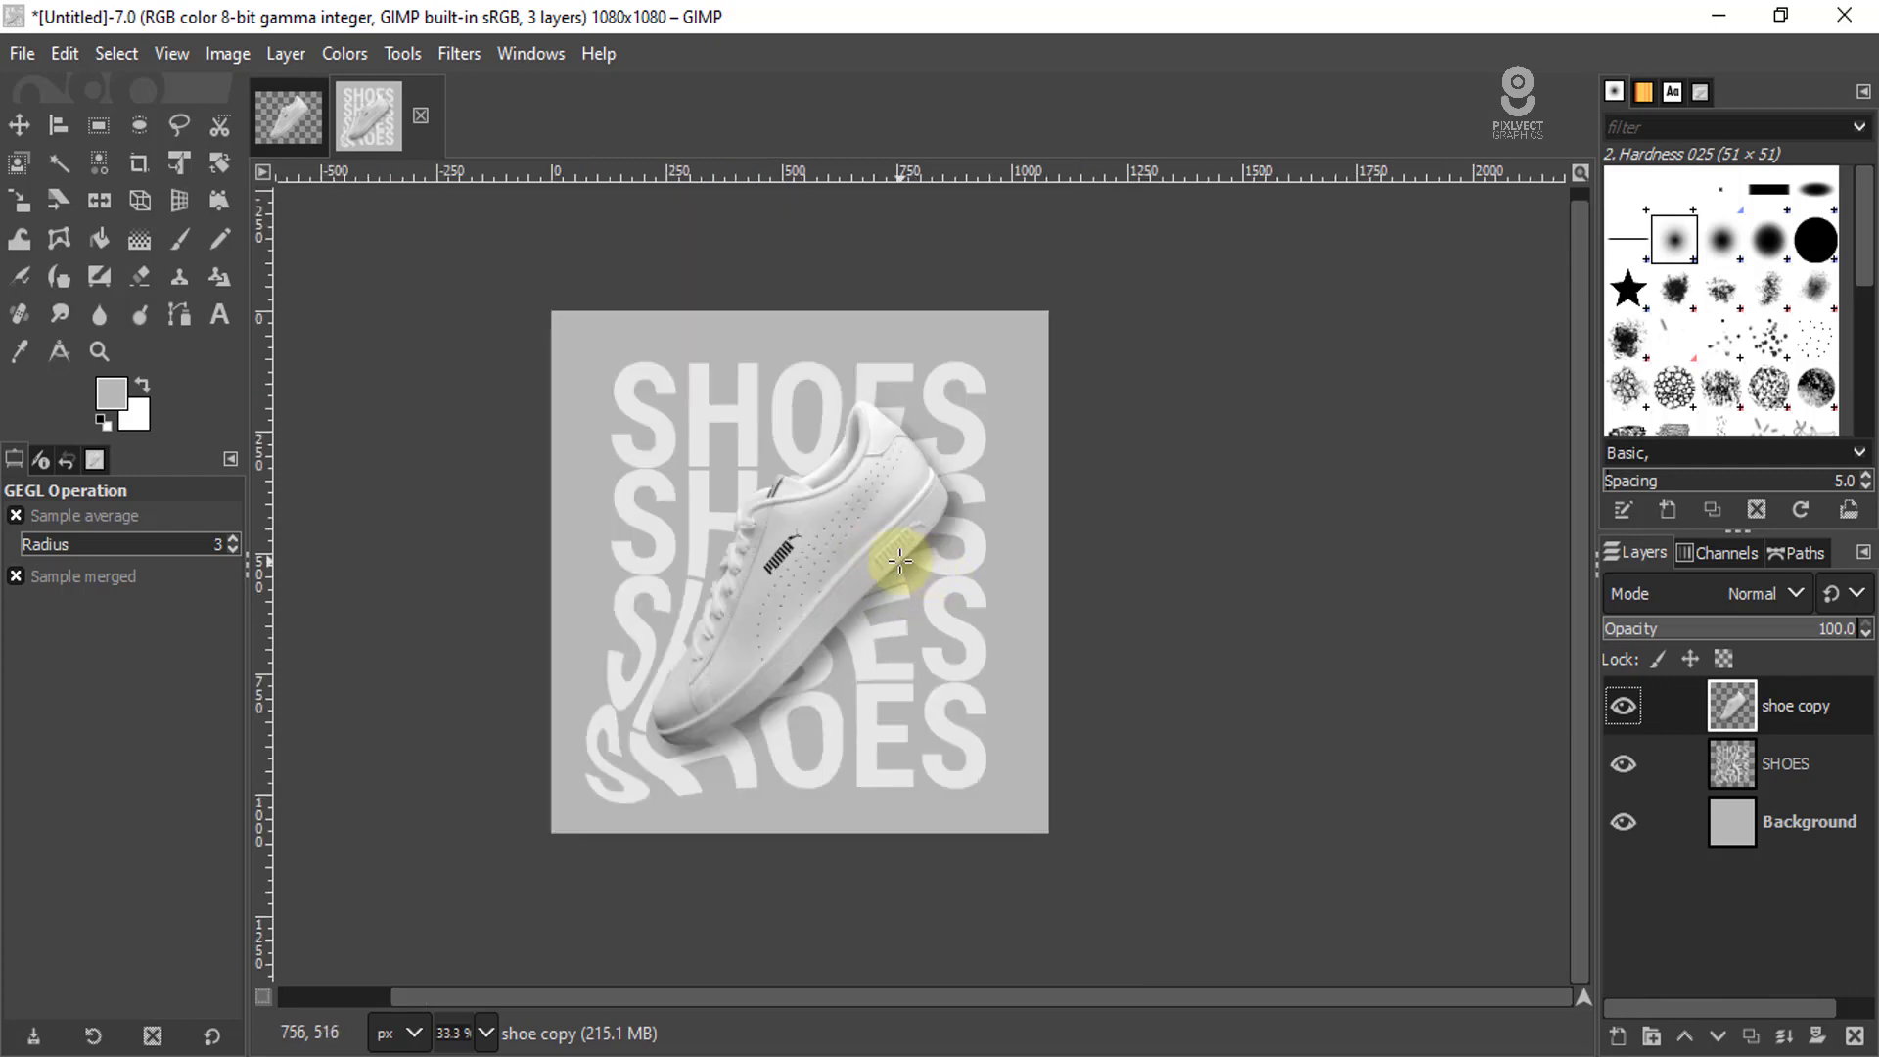
{"action": "scroll", "coordinate": [656, 342], "scroll_direction": "up", "scroll_amount": 2}
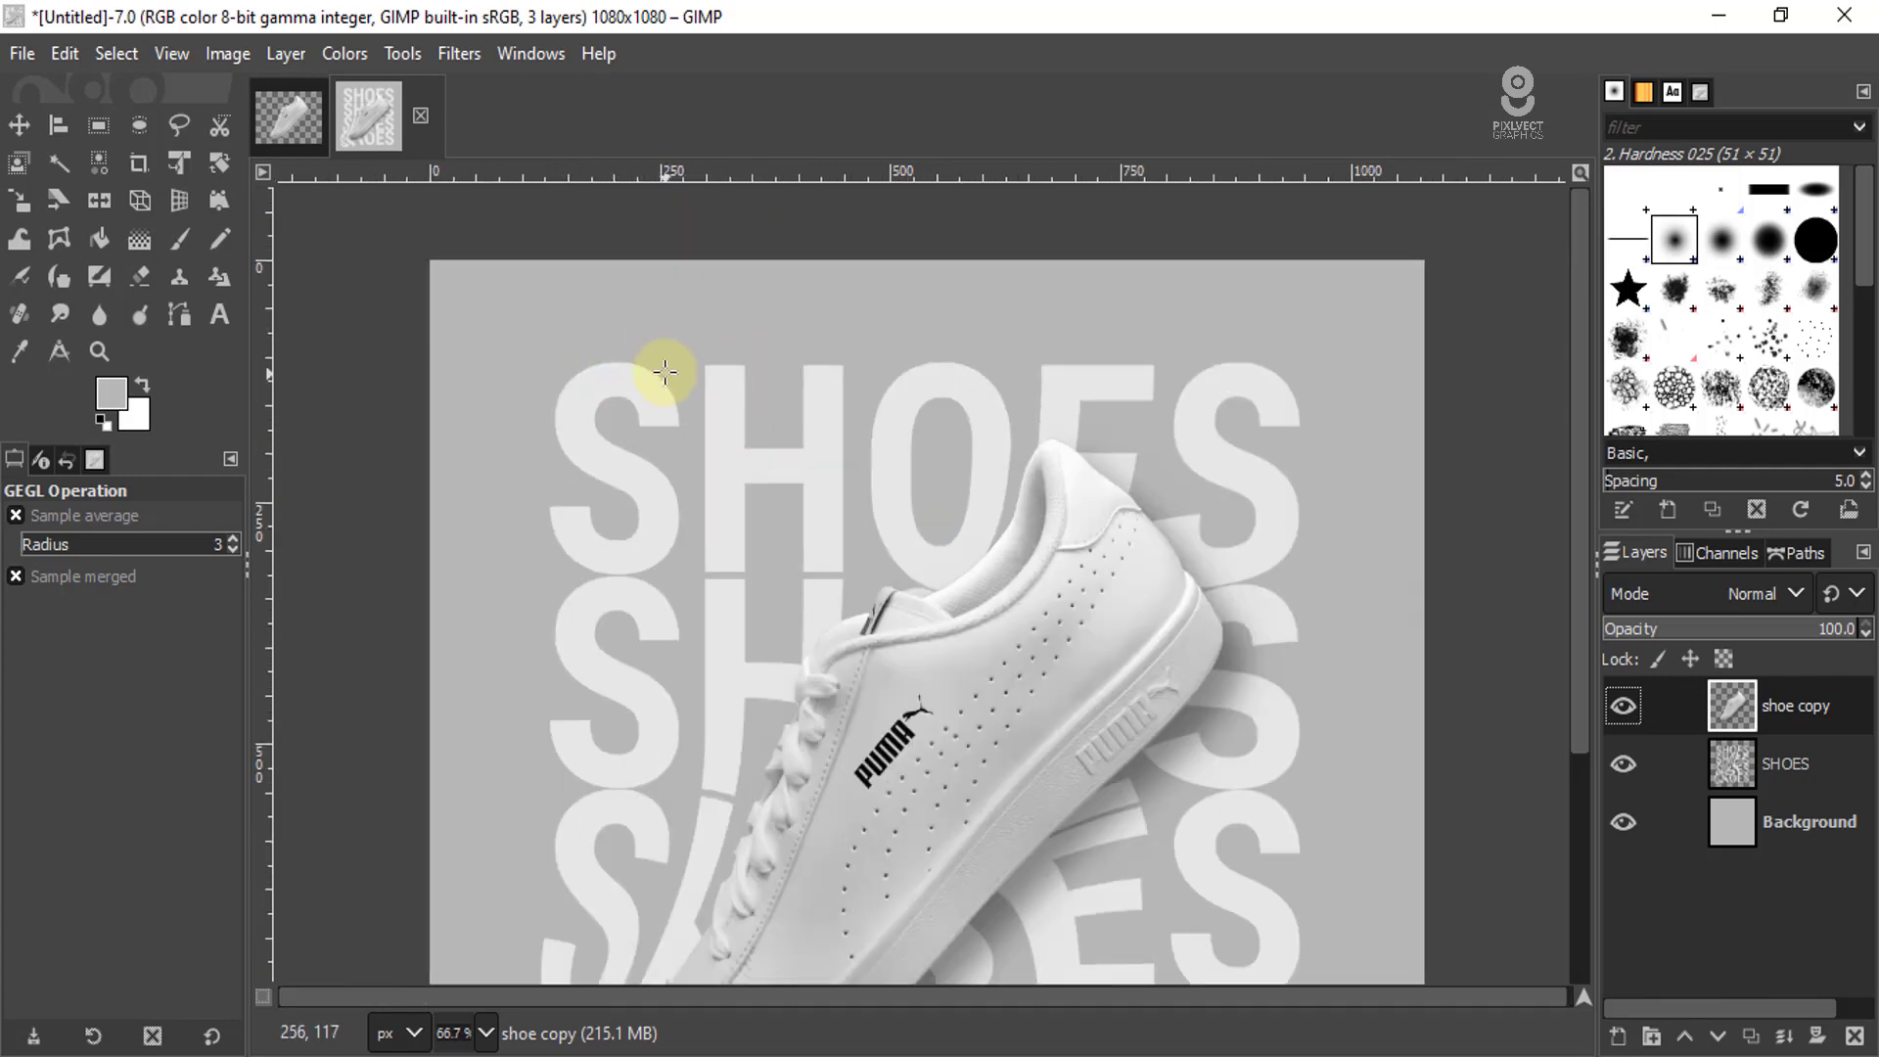
- Add the text 'Exclusive' above the SHOES lettering and colour it black
{"action": "left_click", "coordinate": [219, 315]}
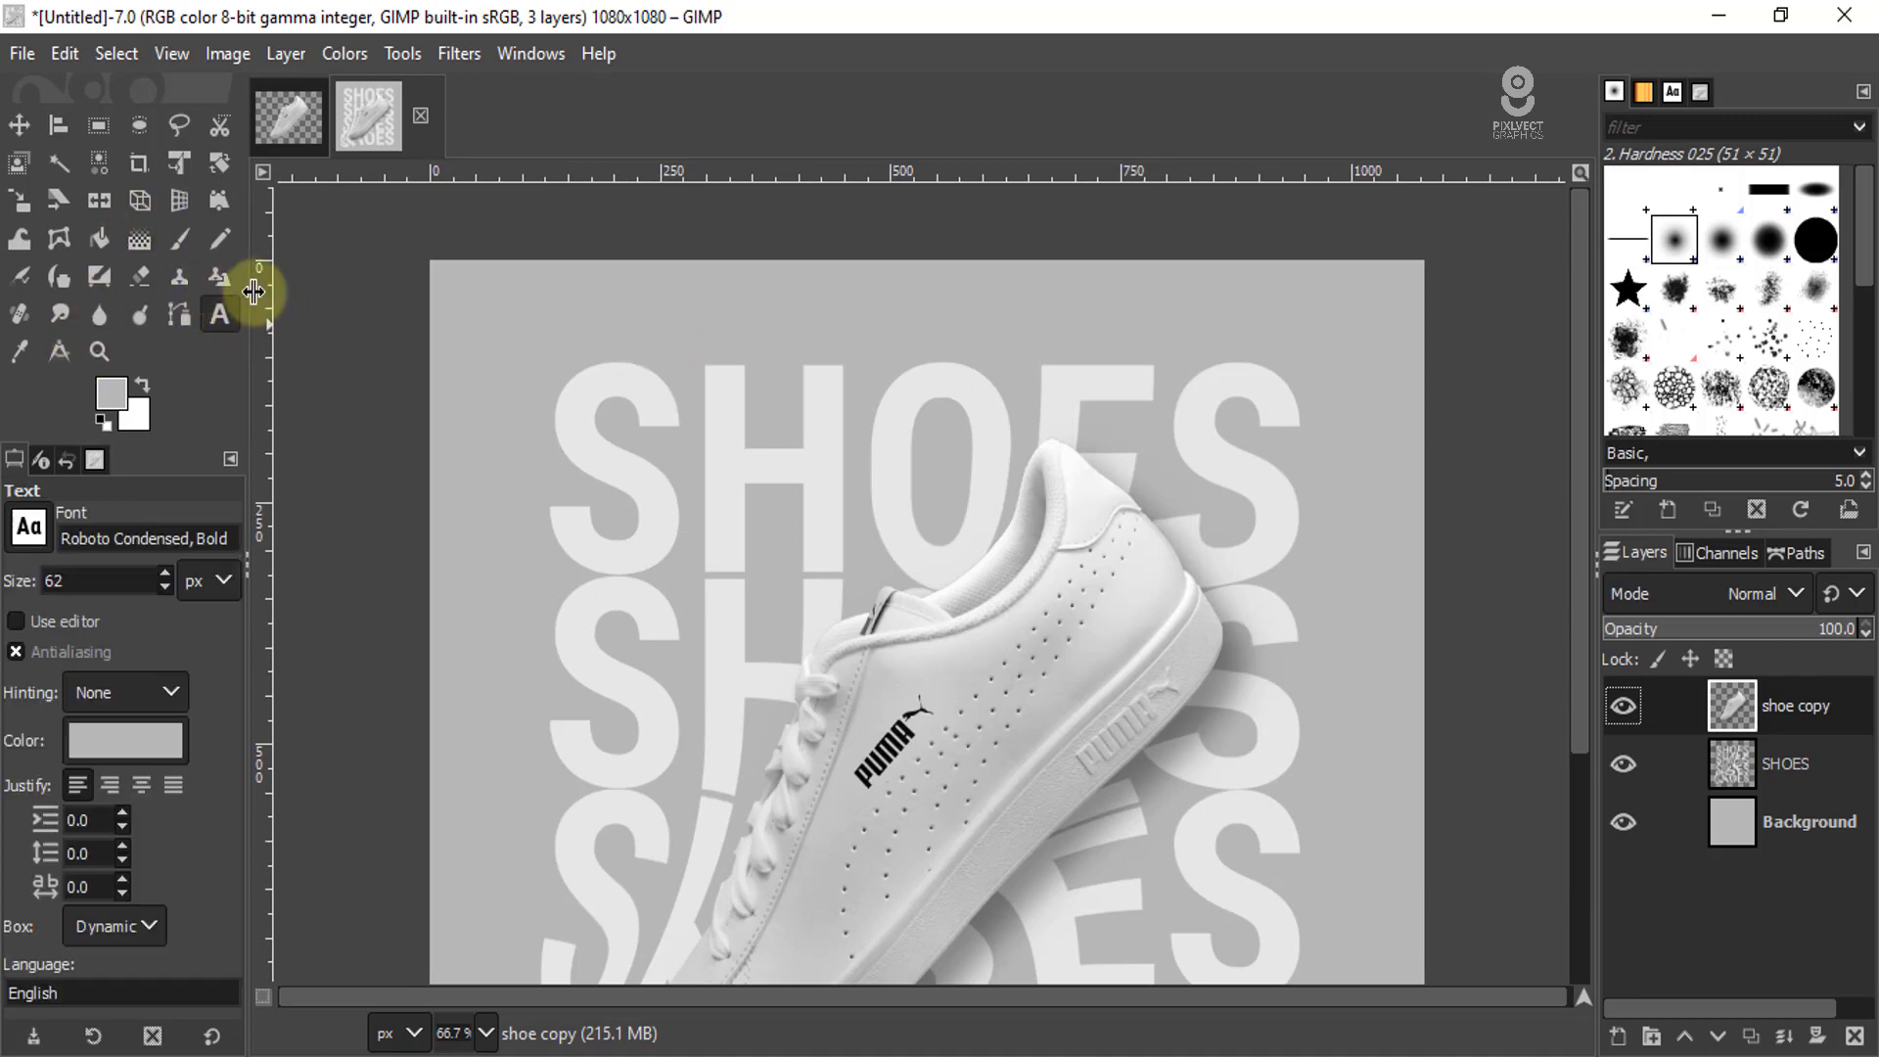
{"action": "left_click", "coordinate": [609, 333]}
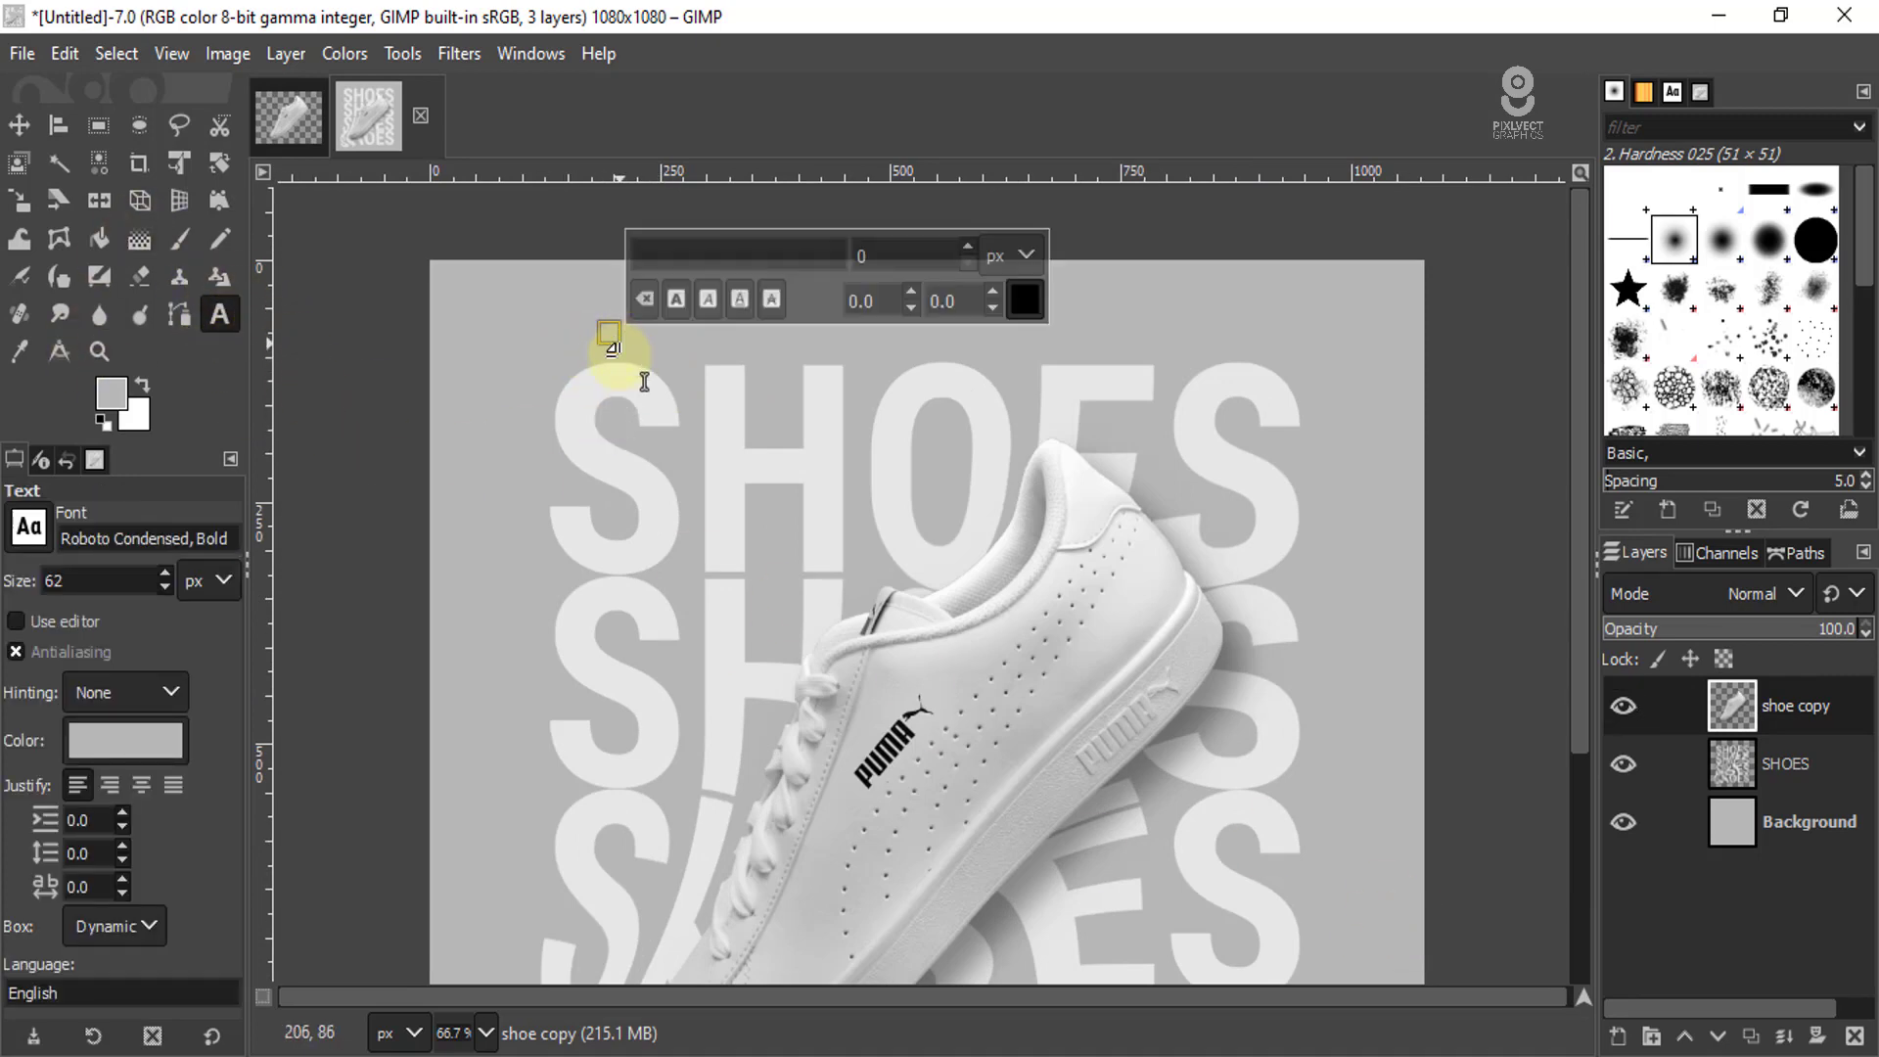
{"action": "type", "text": "E"}
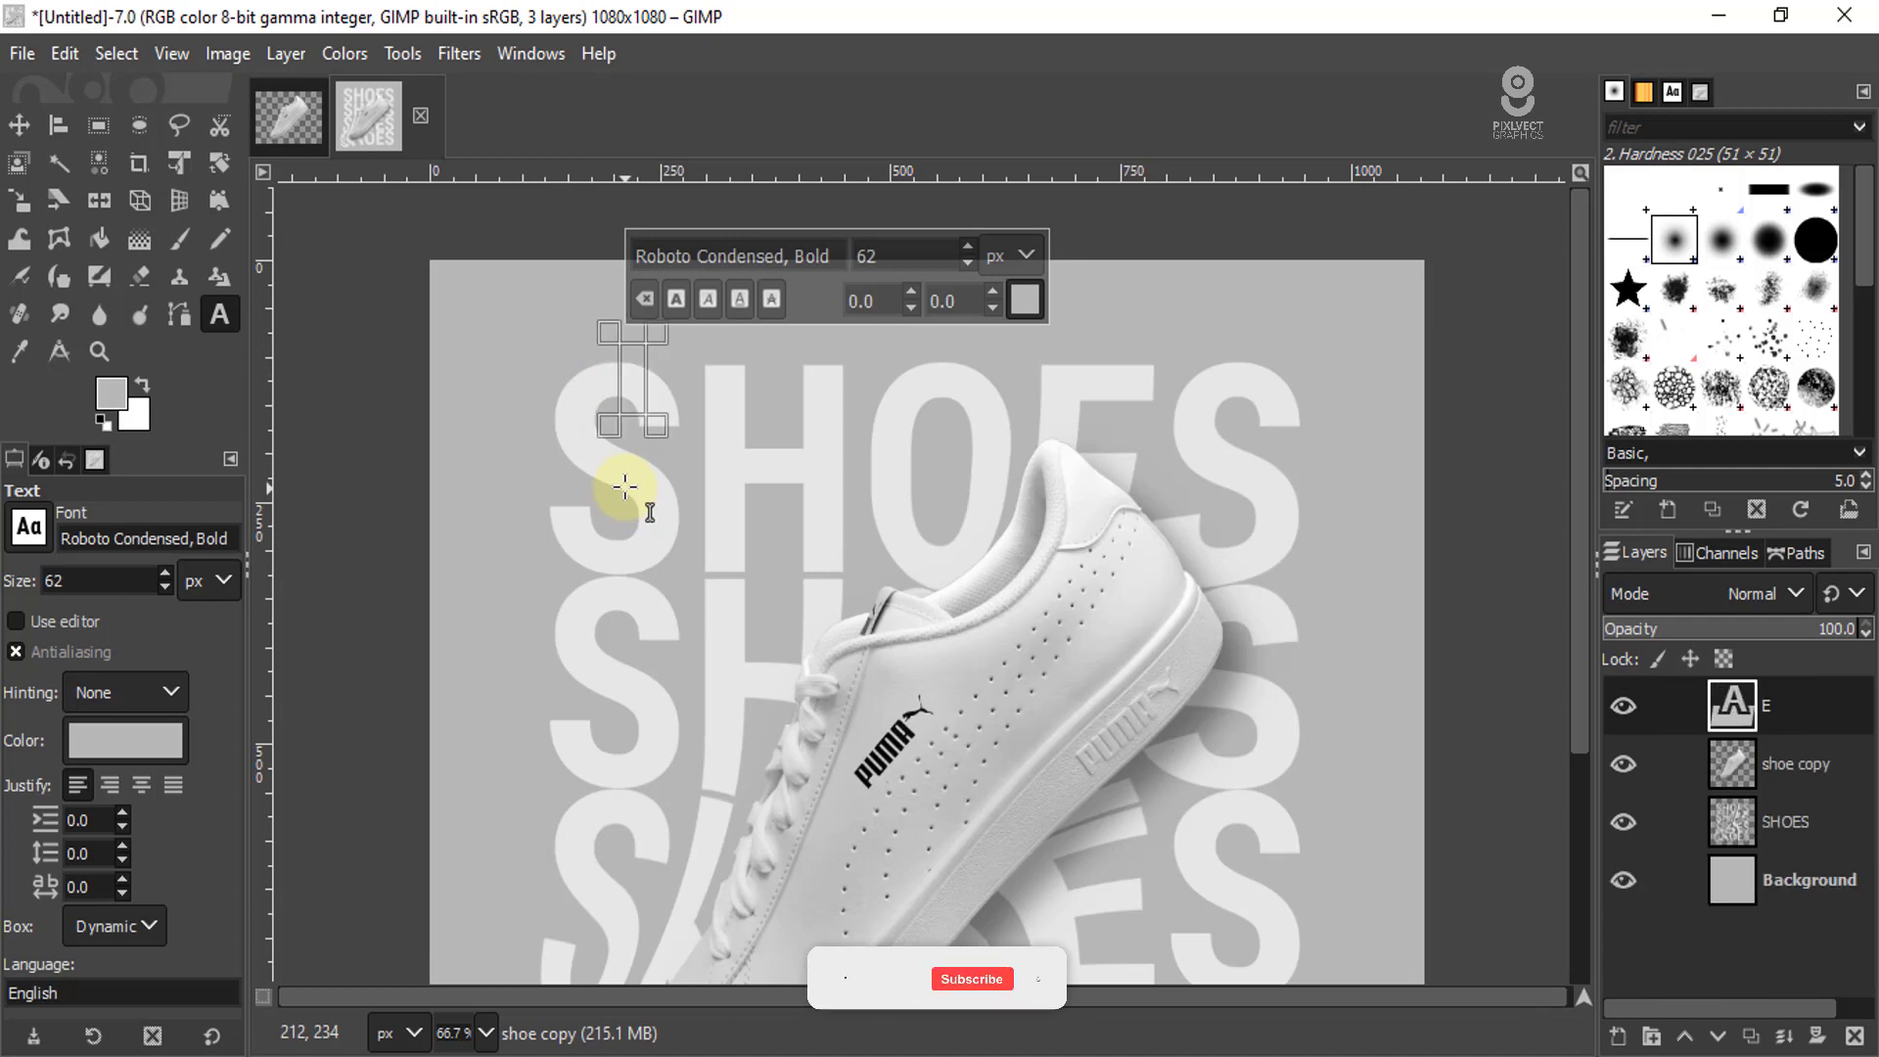
{"action": "type", "text": "xclu"}
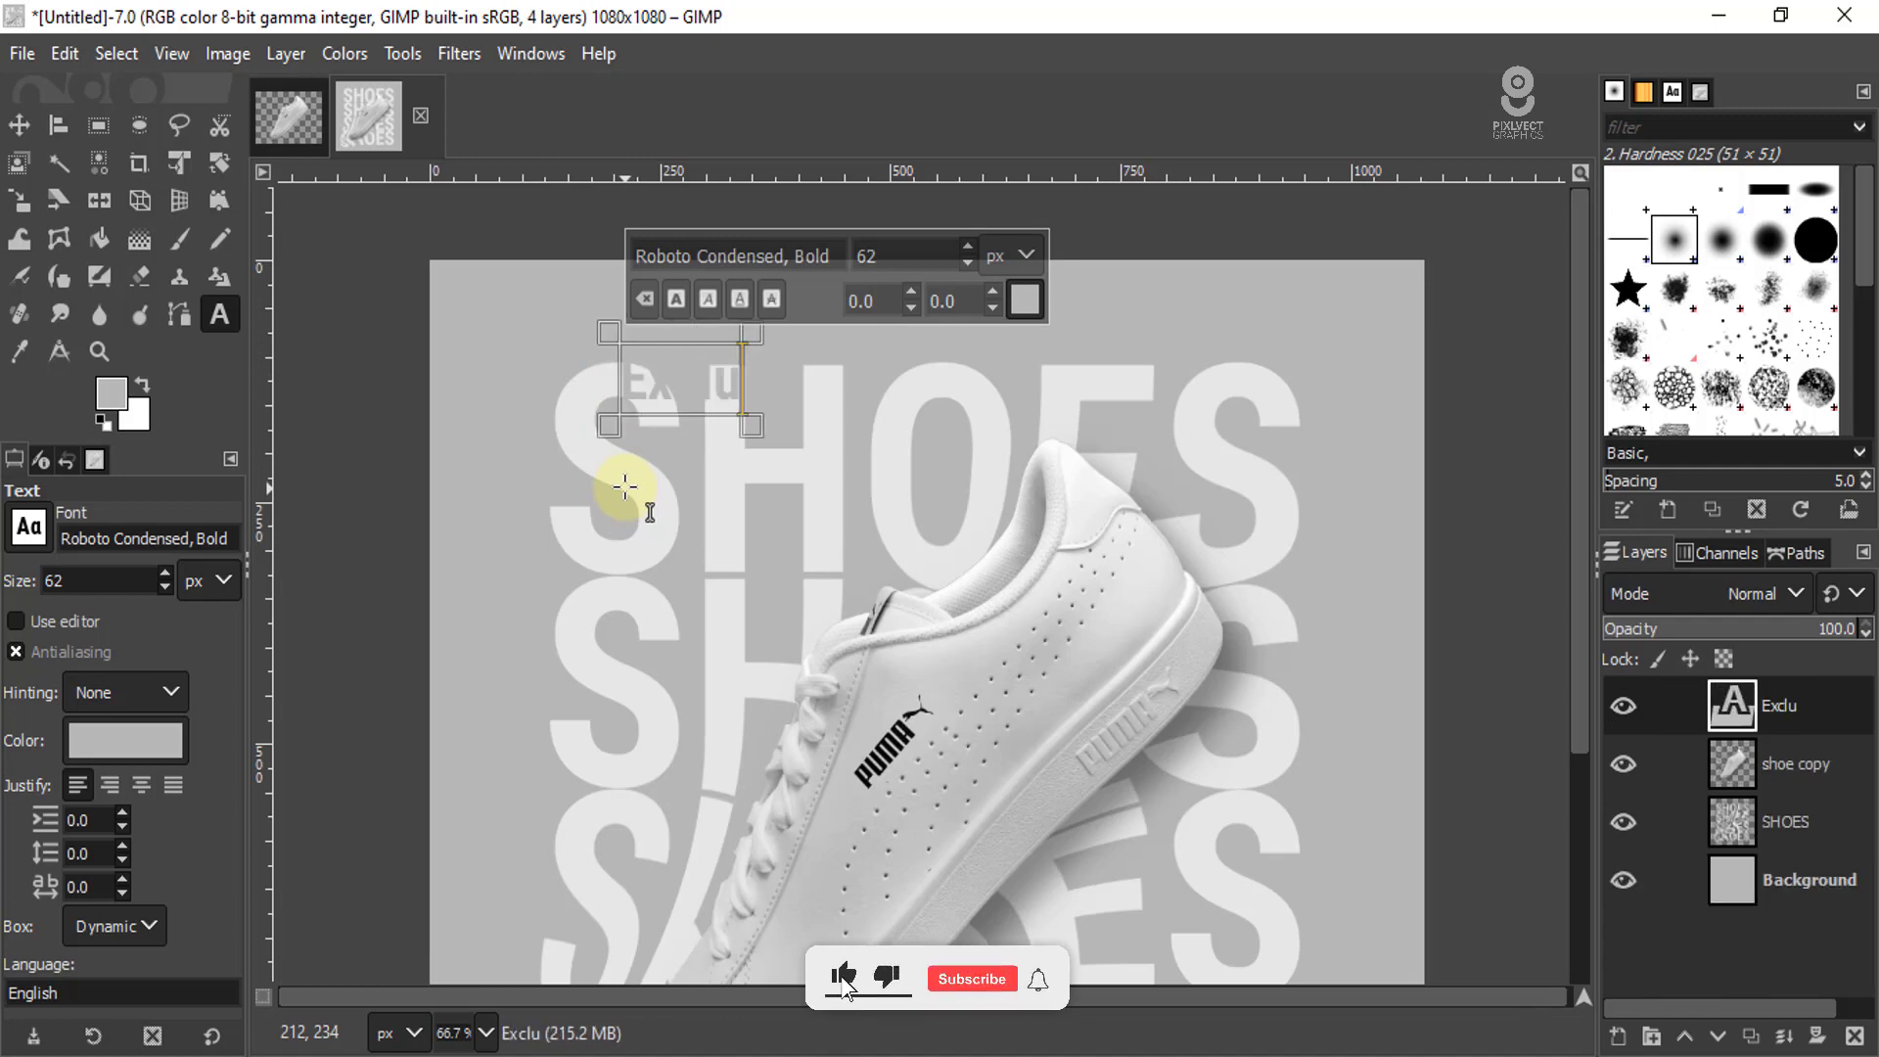
{"action": "type", "text": "siv"}
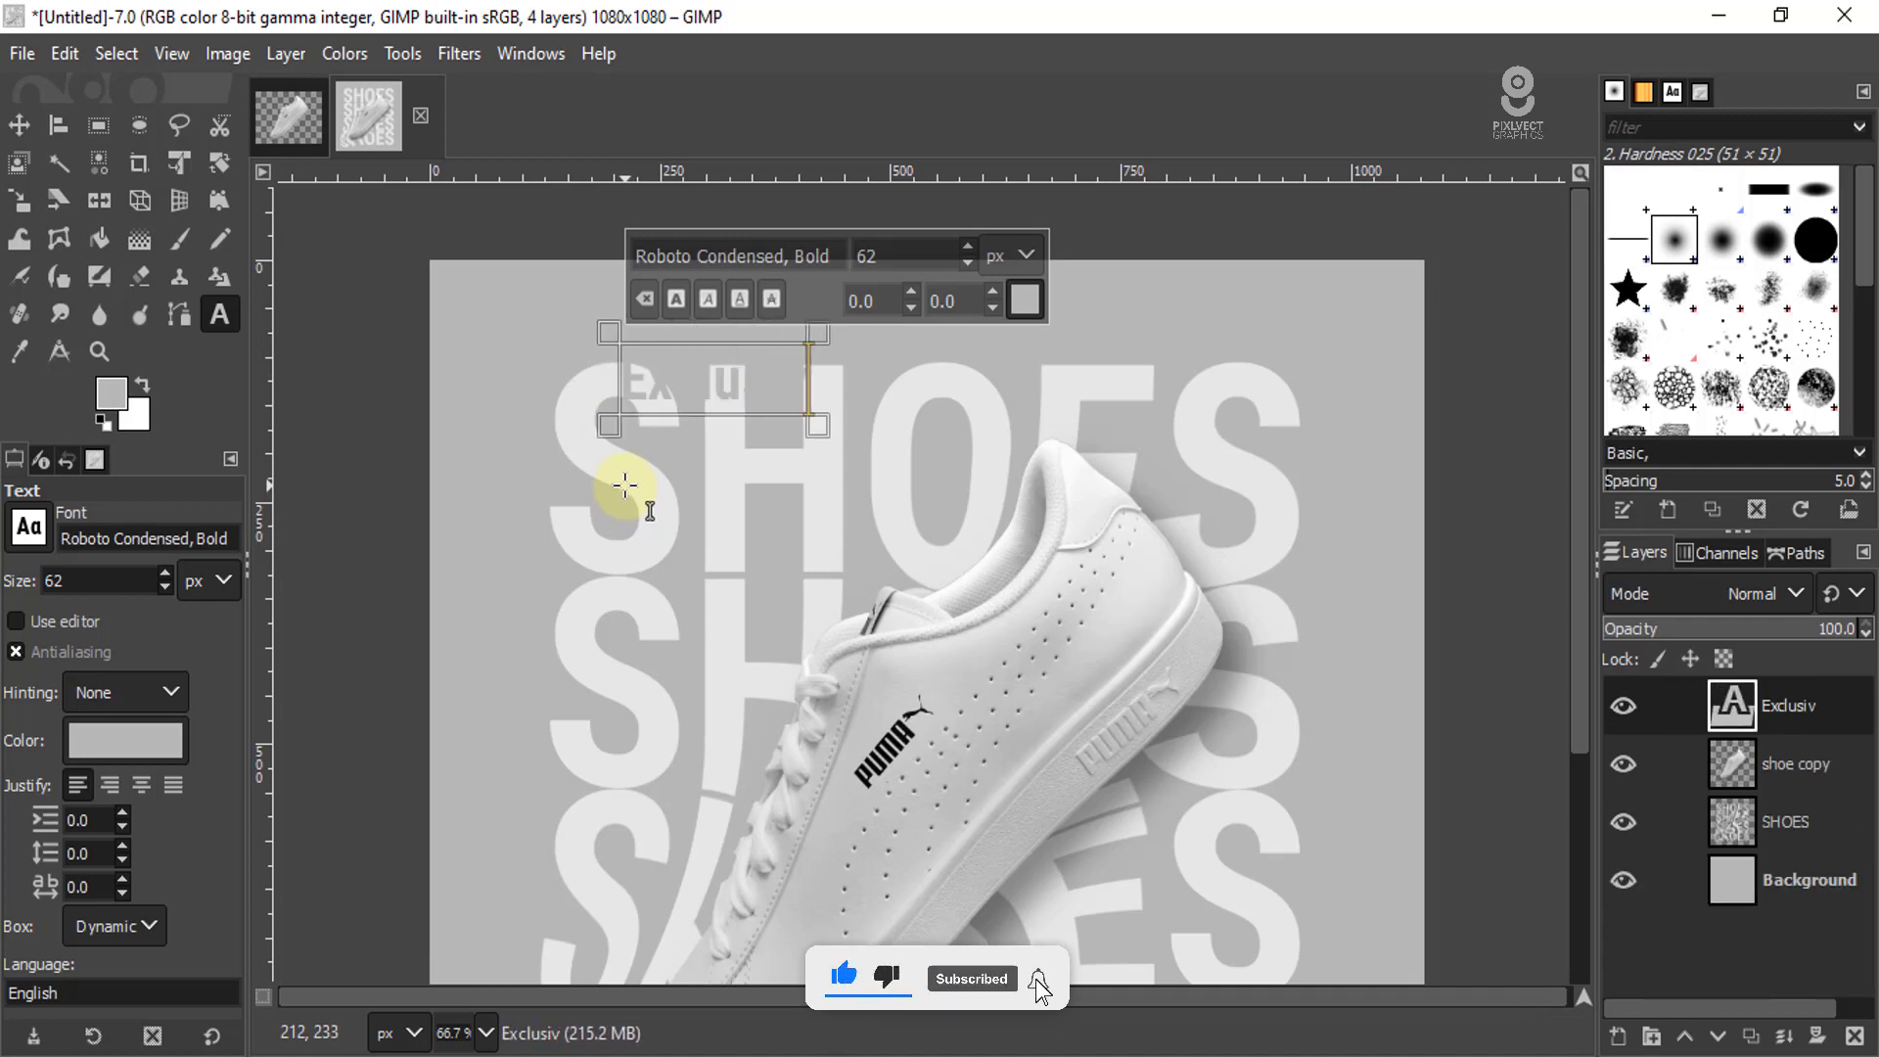
{"action": "type", "text": "e"}
{"action": "key", "text": "ctrl+a"}
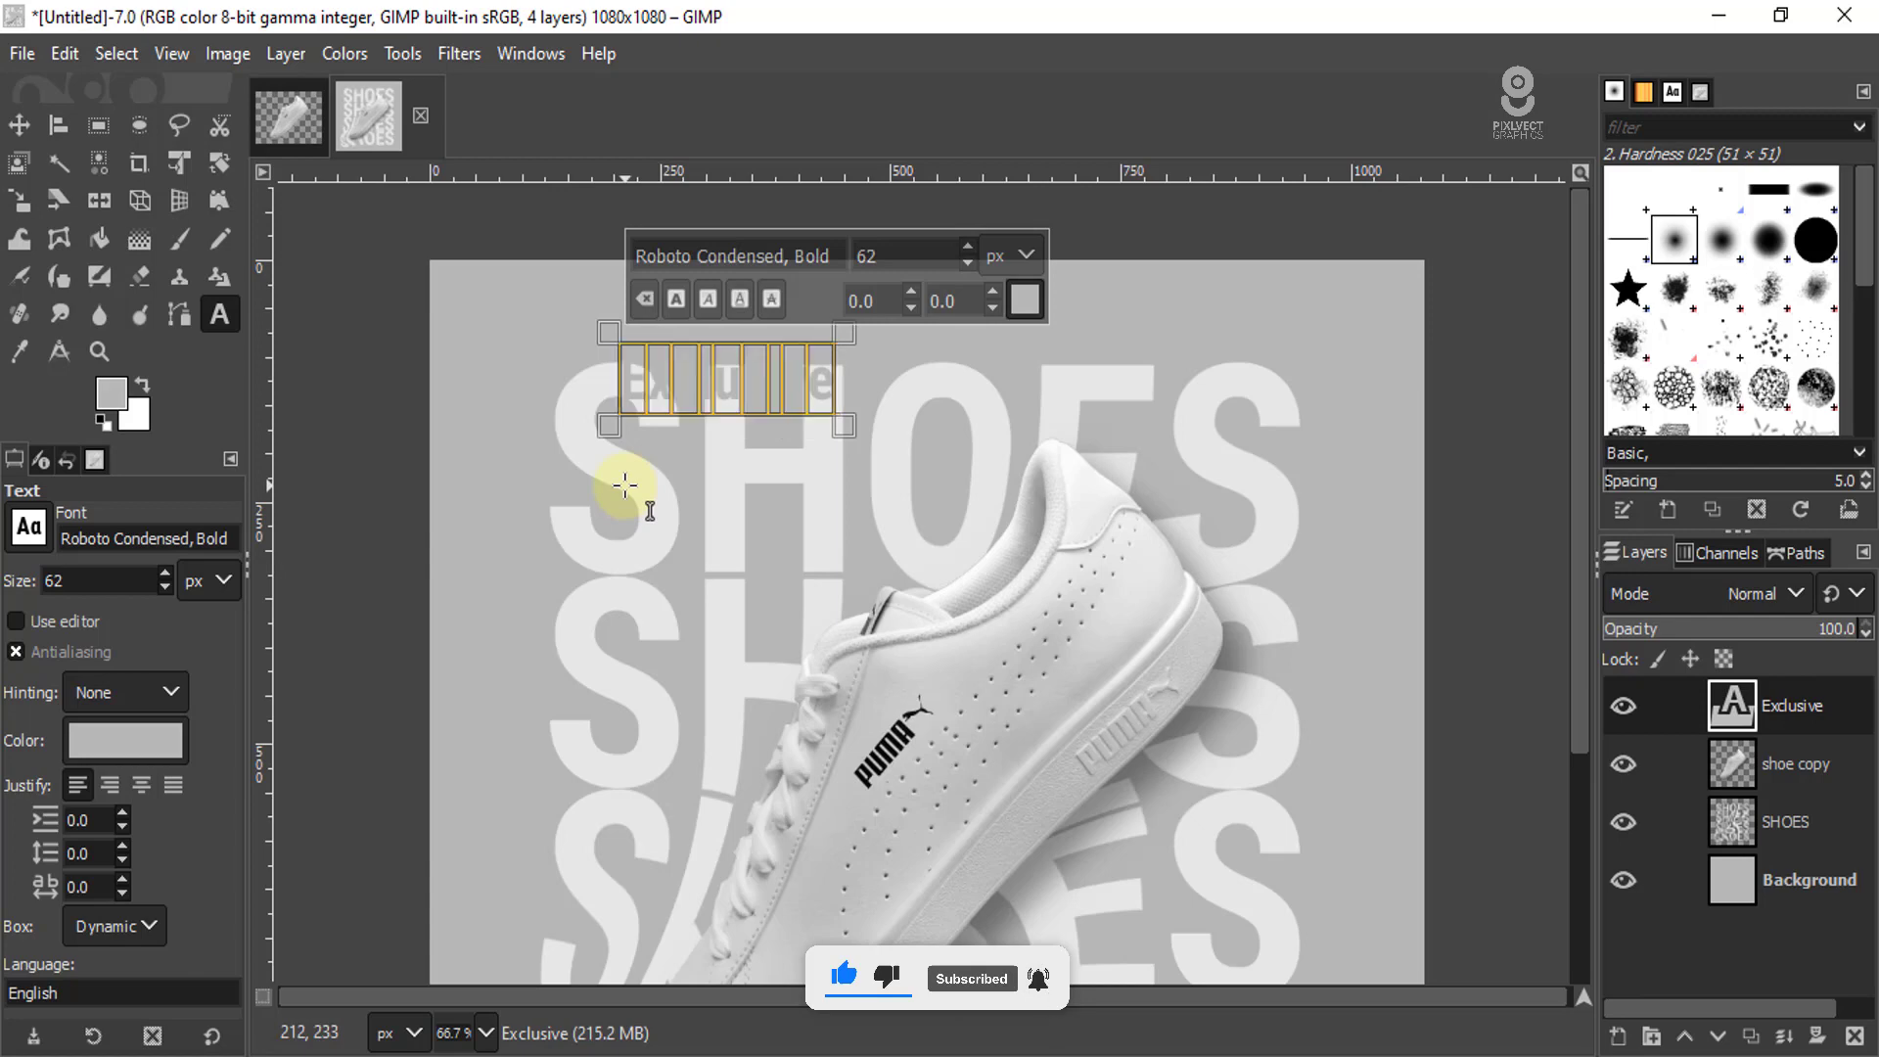
{"action": "left_click", "coordinate": [1025, 297]}
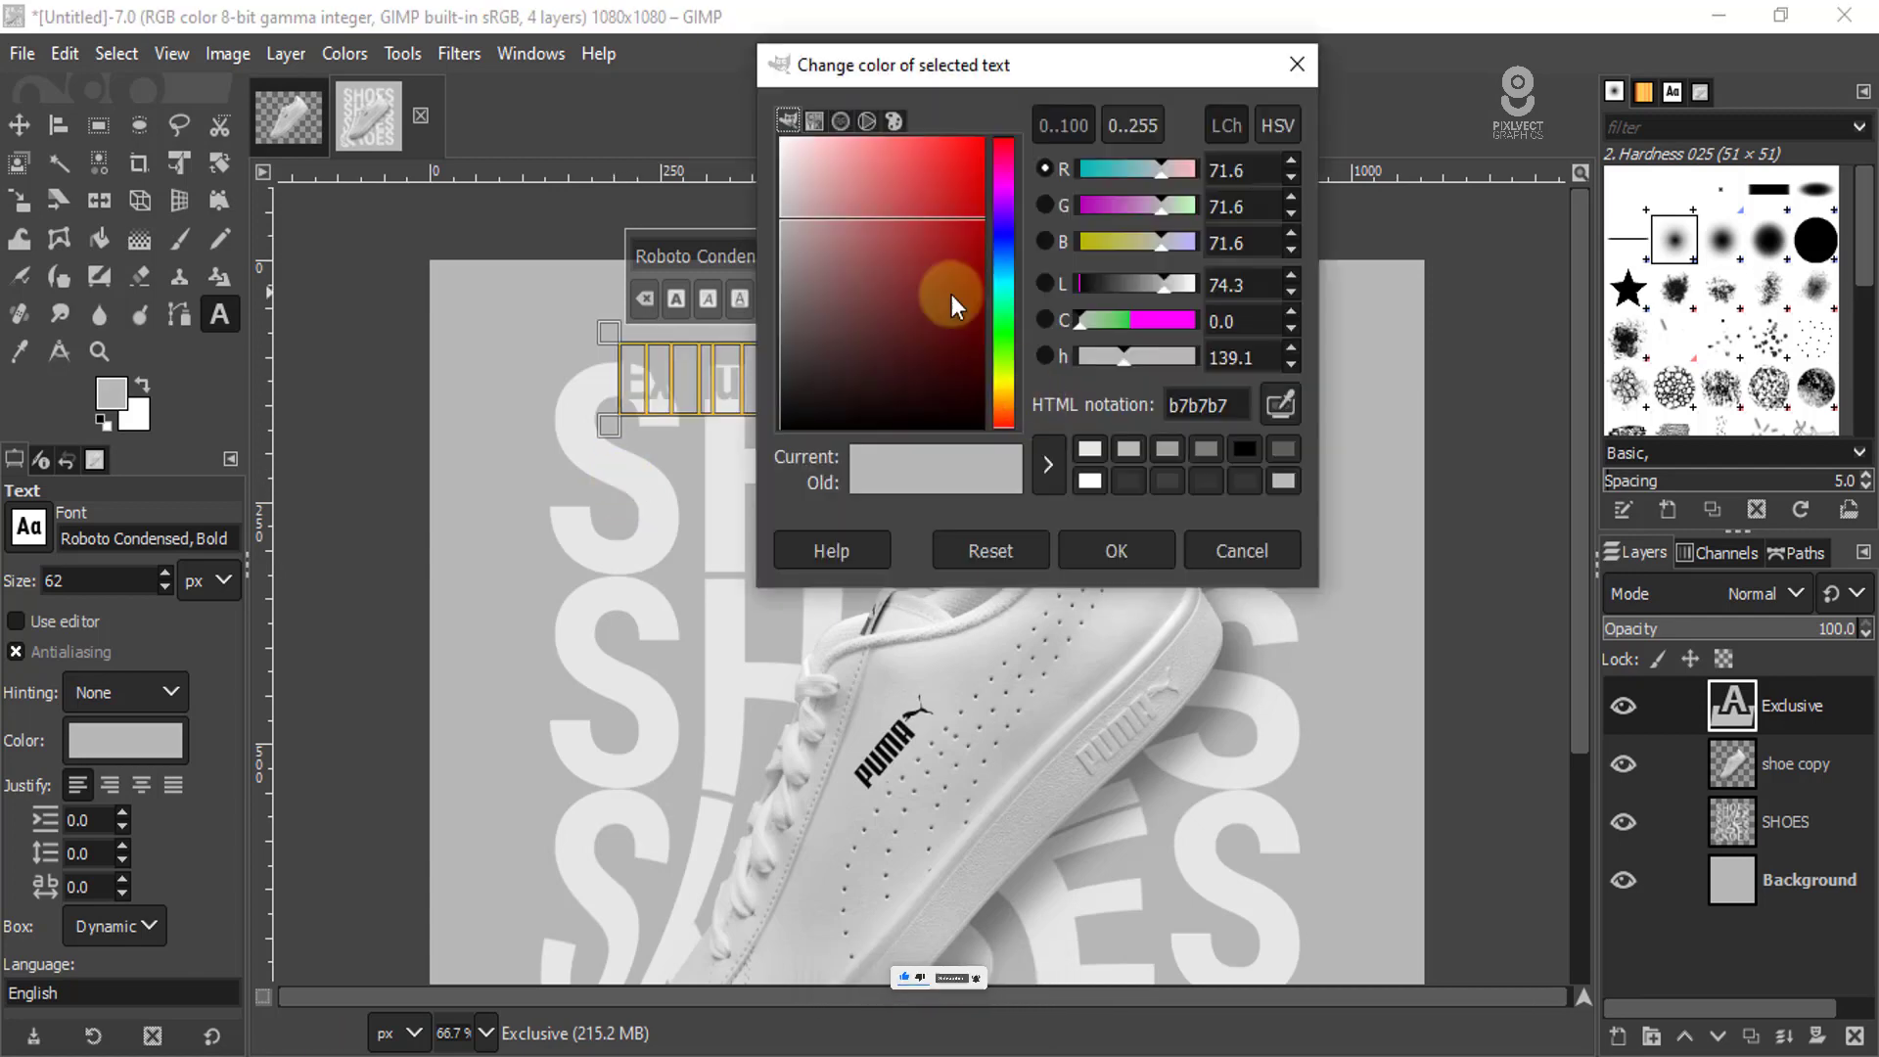
{"action": "left_click_drag", "start_coordinate": [888, 348], "coordinate": [762, 446]}
{"action": "left_click", "coordinate": [1135, 550]}
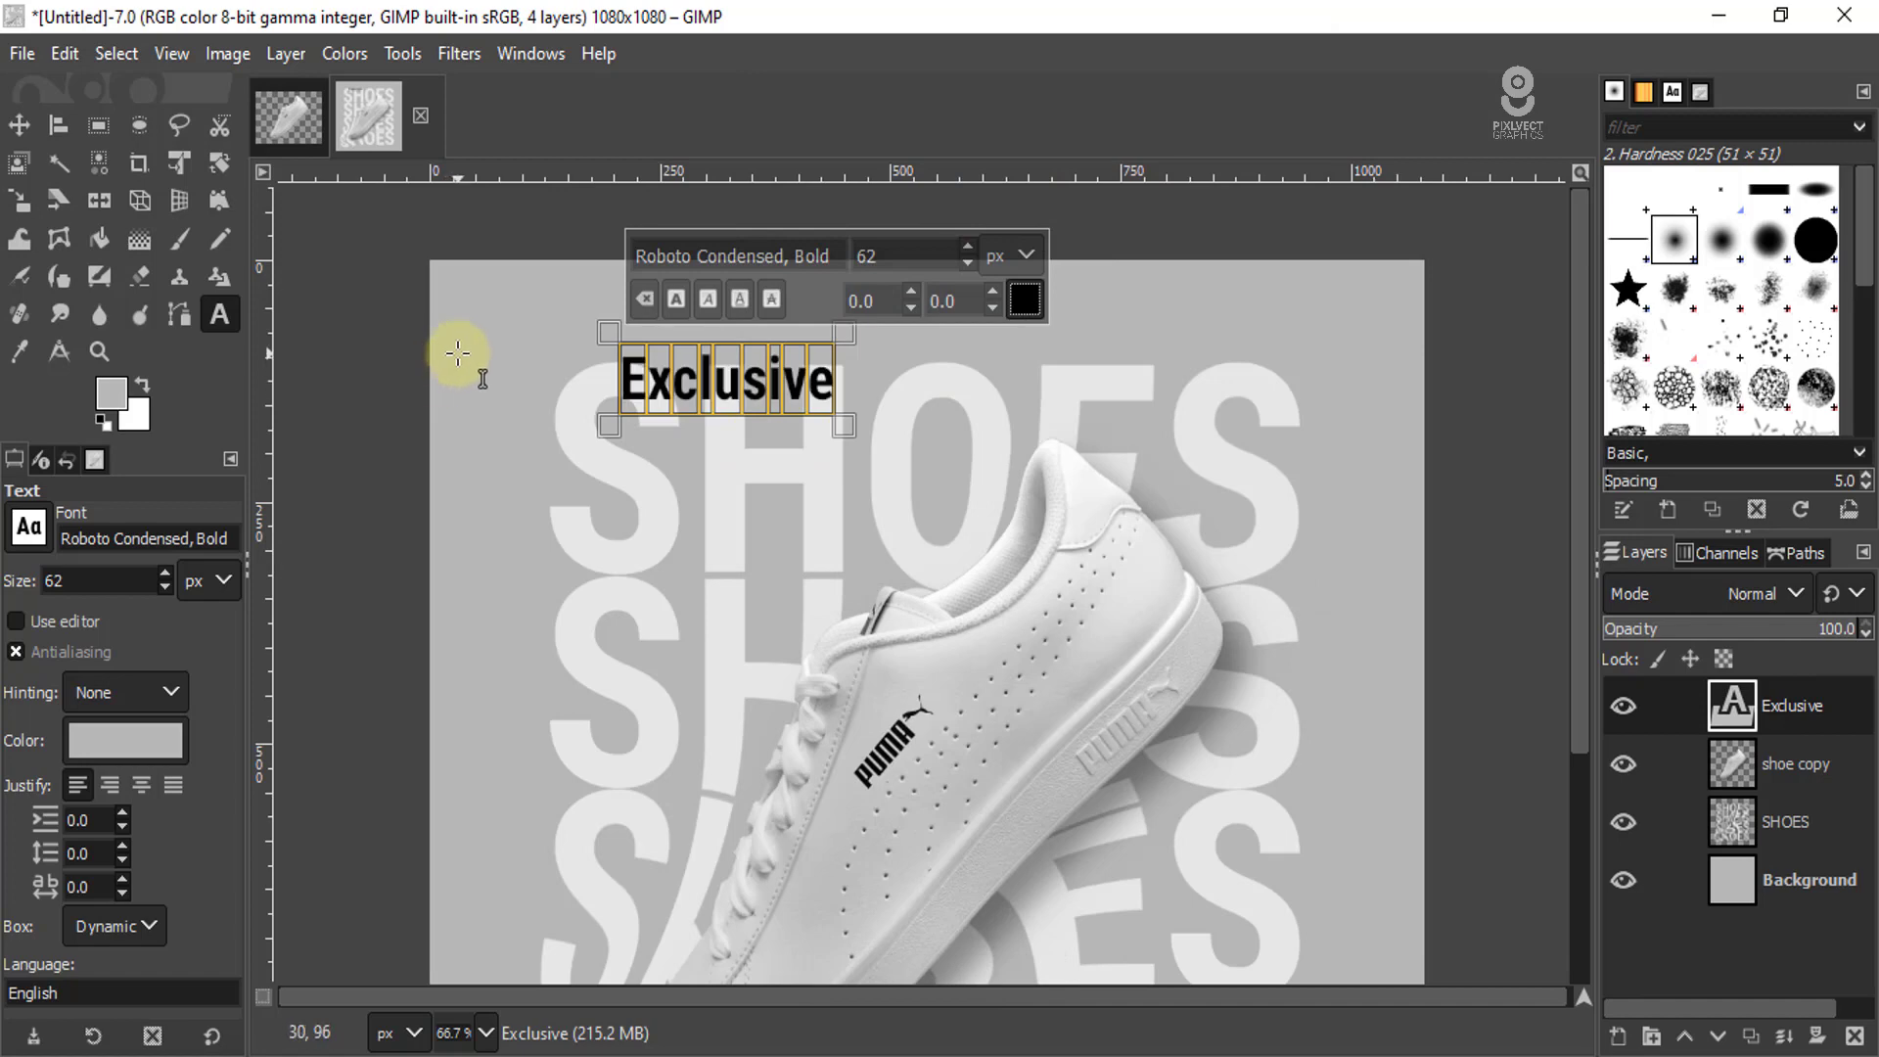
- Browse down through the font list for a script font for 'Exclusive'
{"action": "left_click", "coordinate": [27, 528]}
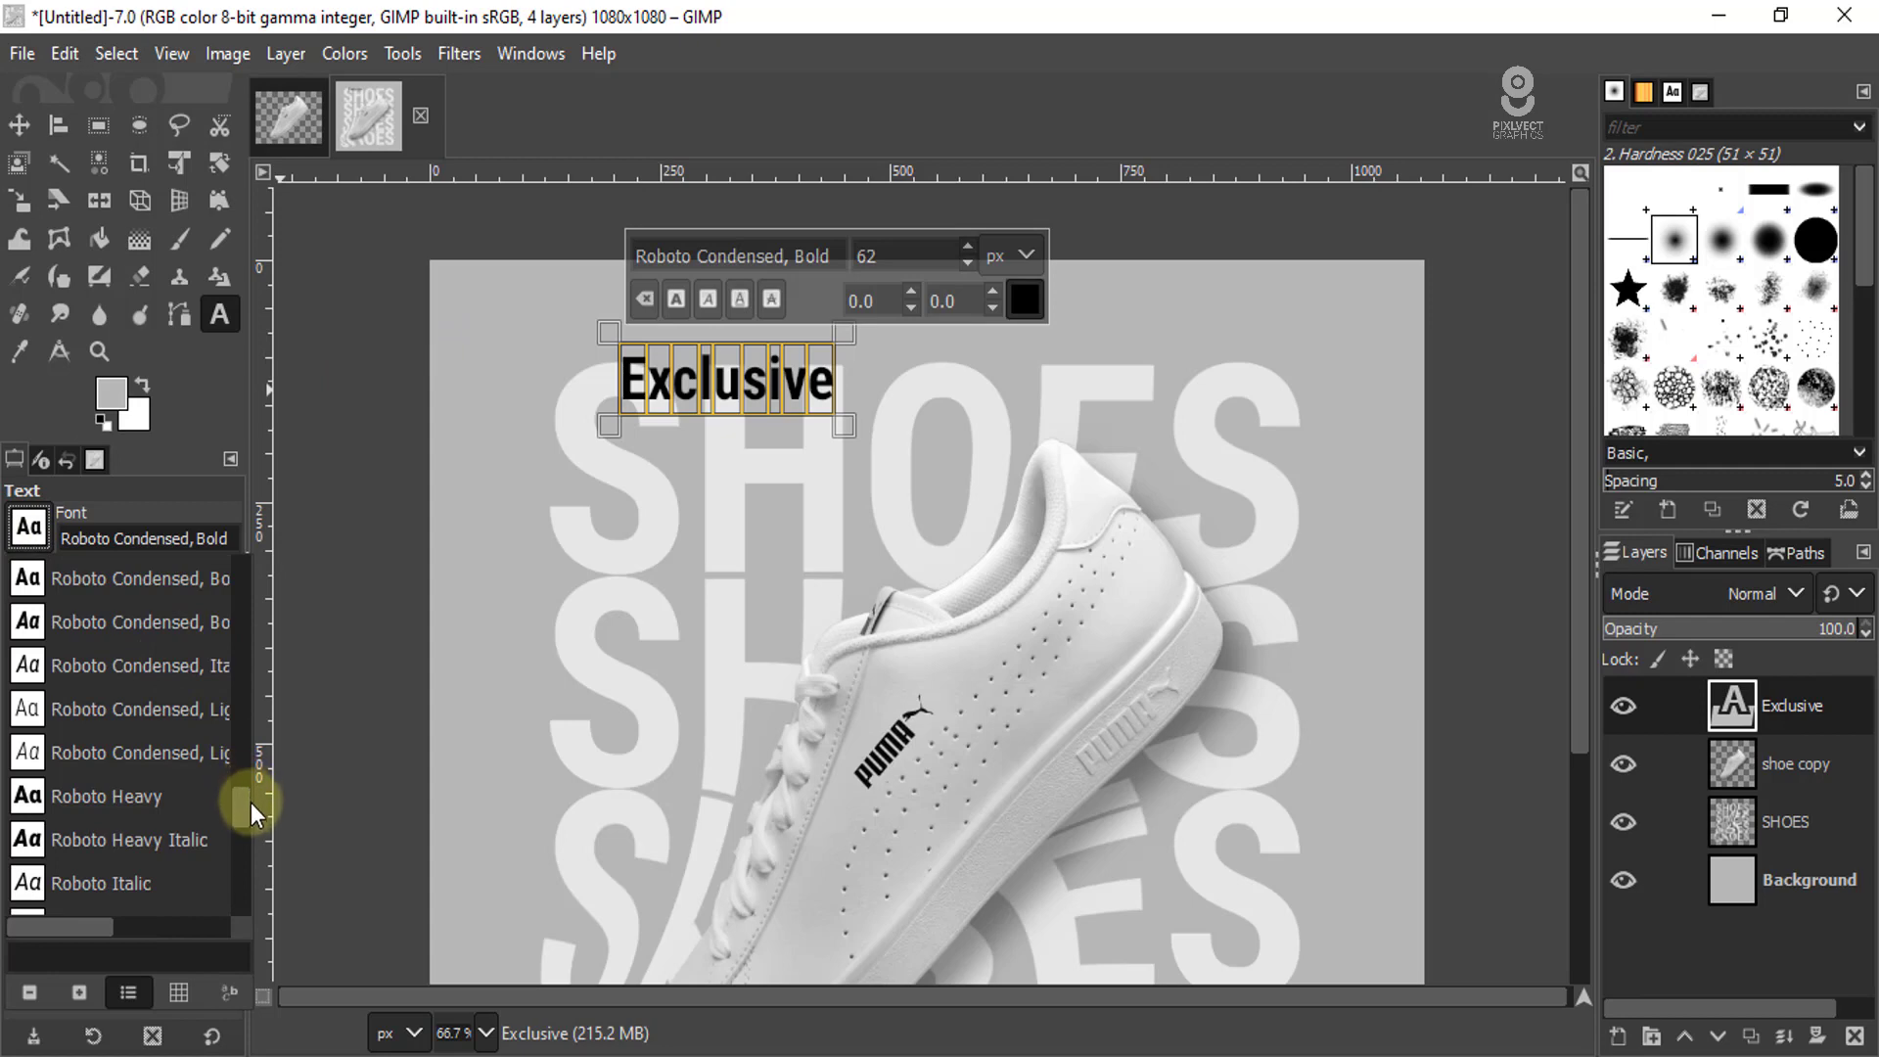
{"action": "mouse_move", "coordinate": [247, 802]}
{"action": "left_mouse_down"}
{"action": "mouse_move", "coordinate": [242, 519]}
{"action": "mouse_move", "coordinate": [245, 564]}
{"action": "left_mouse_up"}
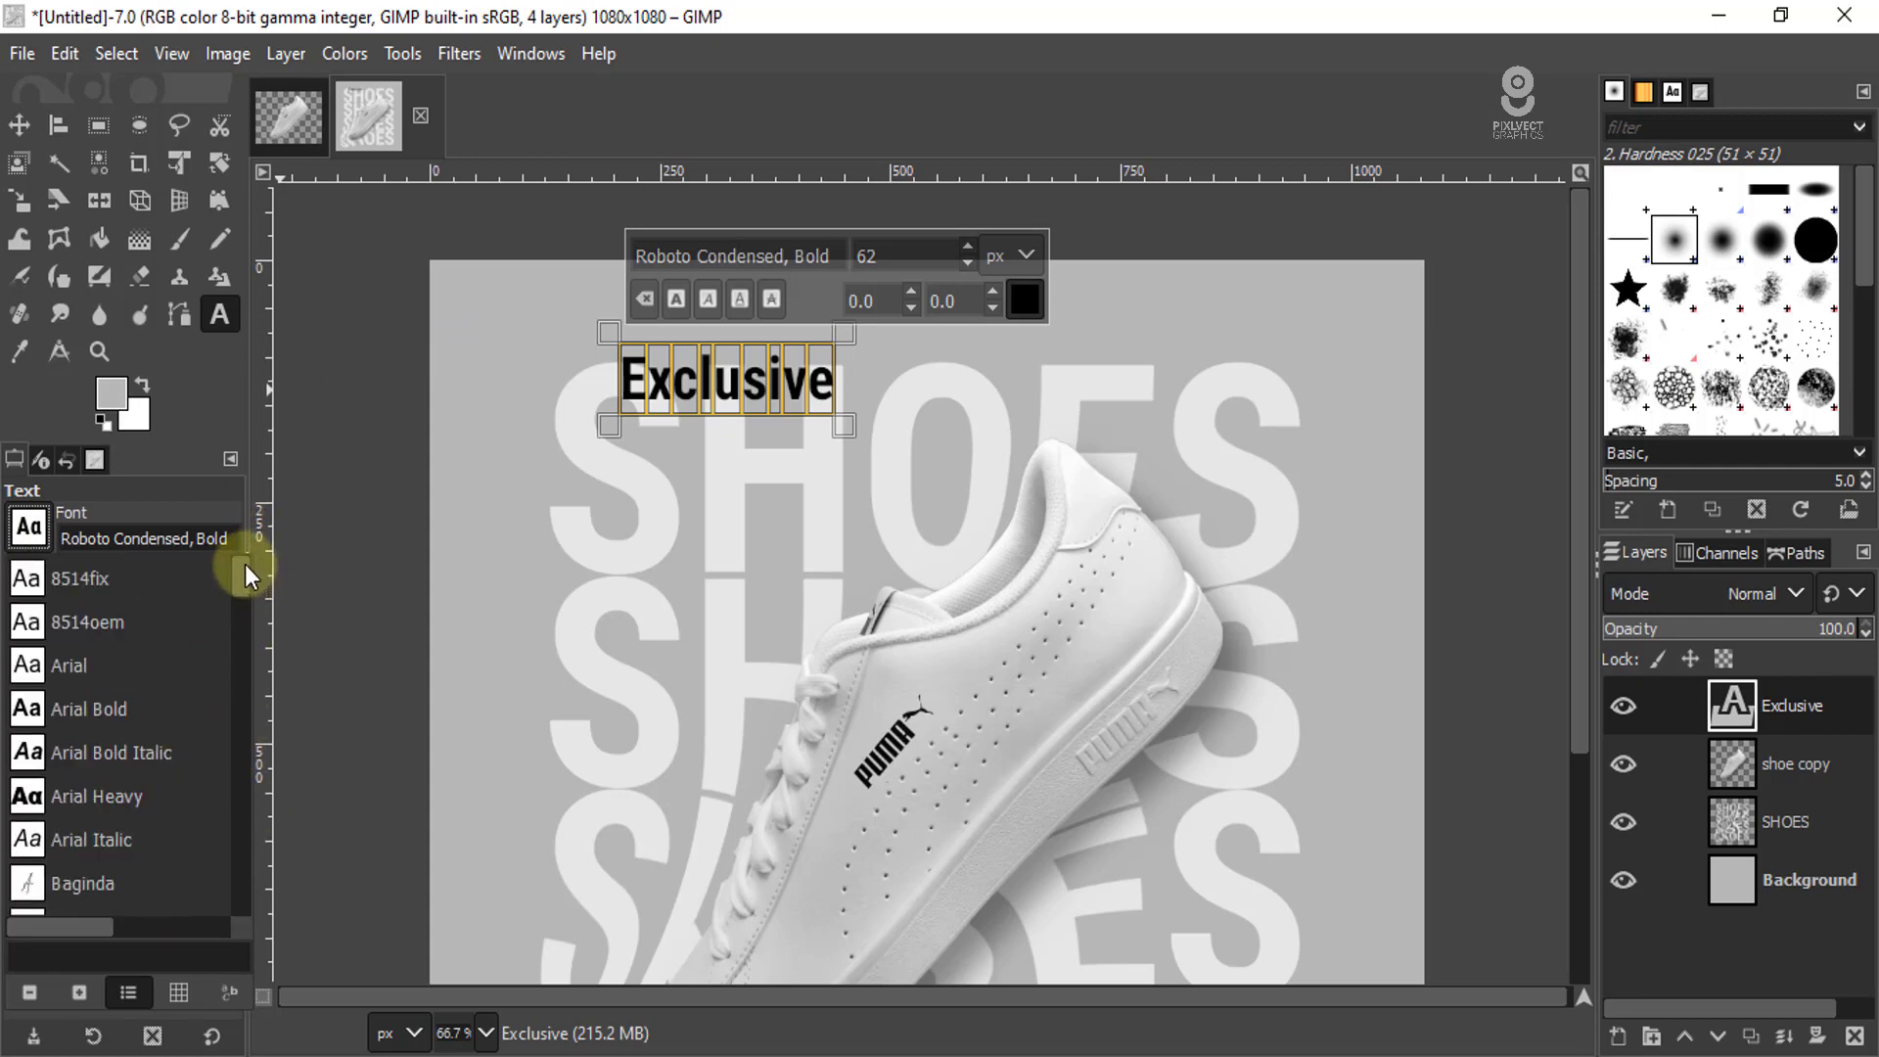
{"action": "scroll", "coordinate": [190, 674], "scroll_direction": "down", "scroll_amount": 1}
{"action": "scroll", "coordinate": [190, 674], "scroll_direction": "down", "scroll_amount": 1}
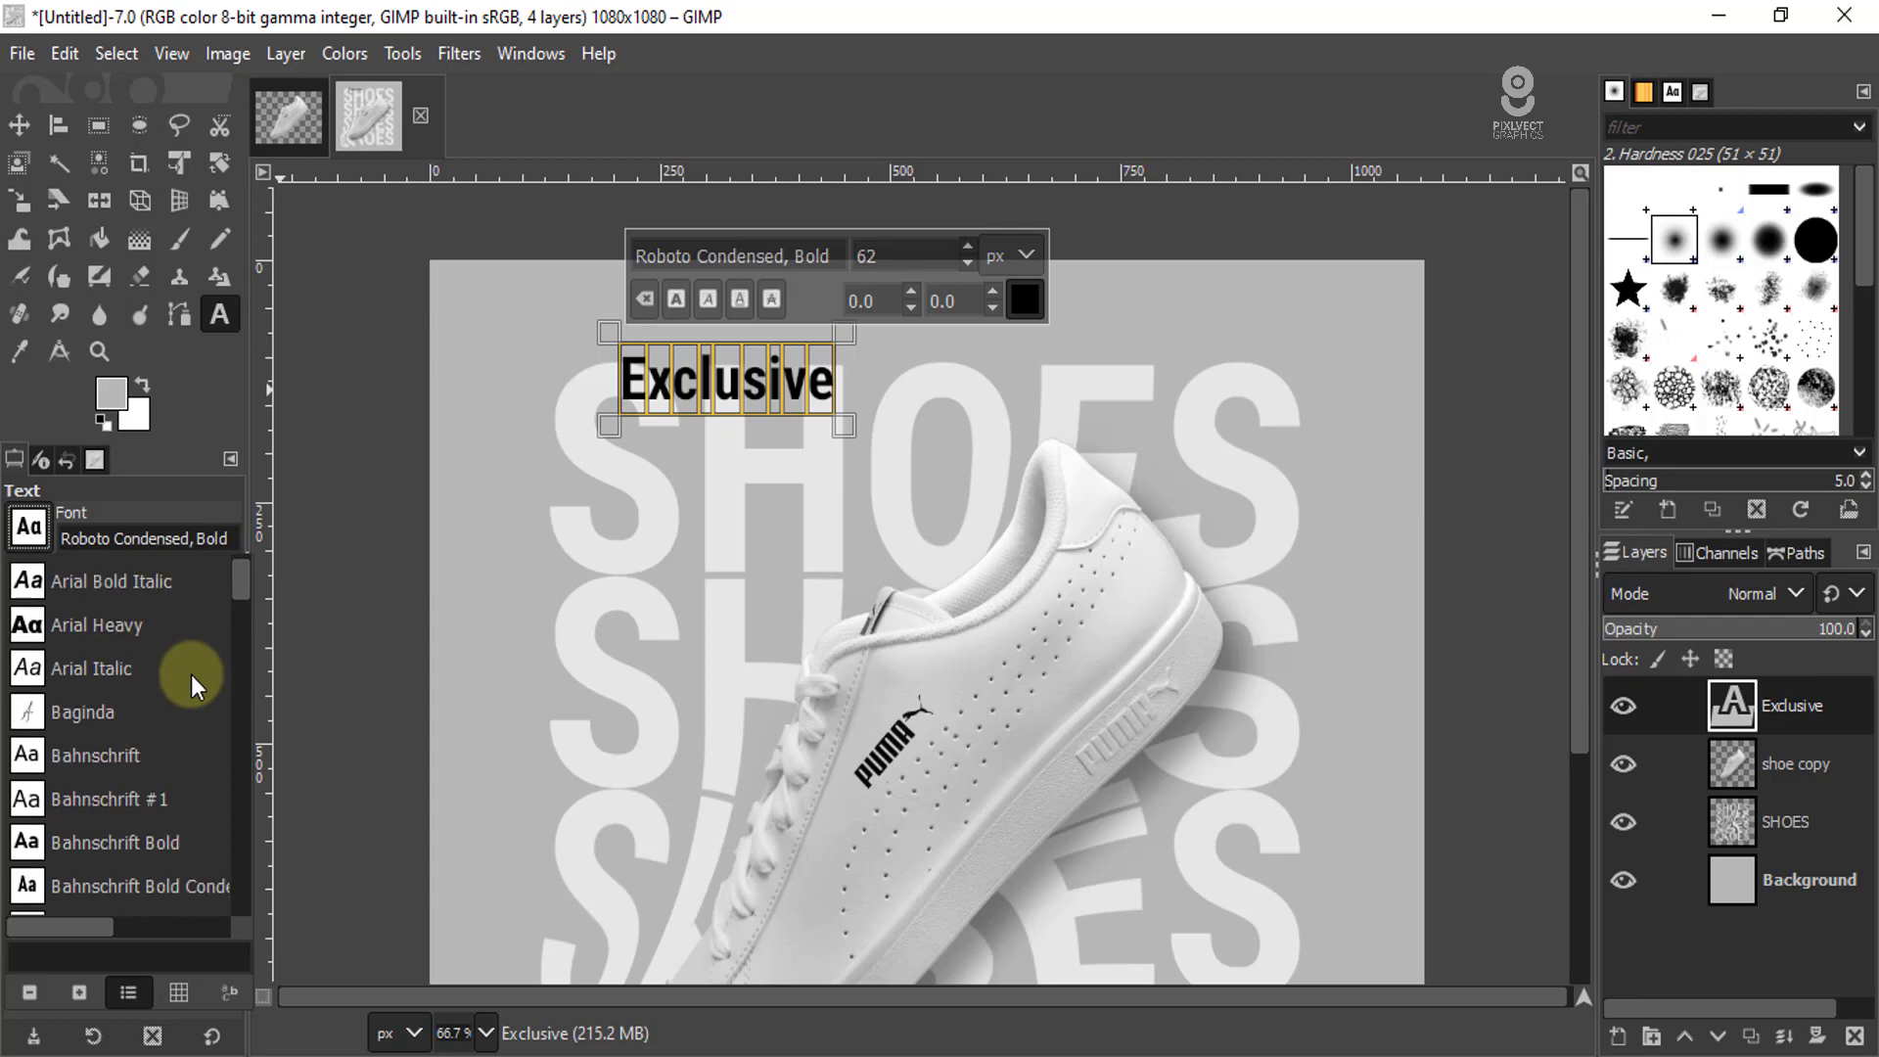
{"action": "scroll", "coordinate": [191, 673], "scroll_direction": "down", "scroll_amount": 1}
{"action": "scroll", "coordinate": [191, 674], "scroll_direction": "down", "scroll_amount": 1}
{"action": "scroll", "coordinate": [191, 673], "scroll_direction": "down", "scroll_amount": 1}
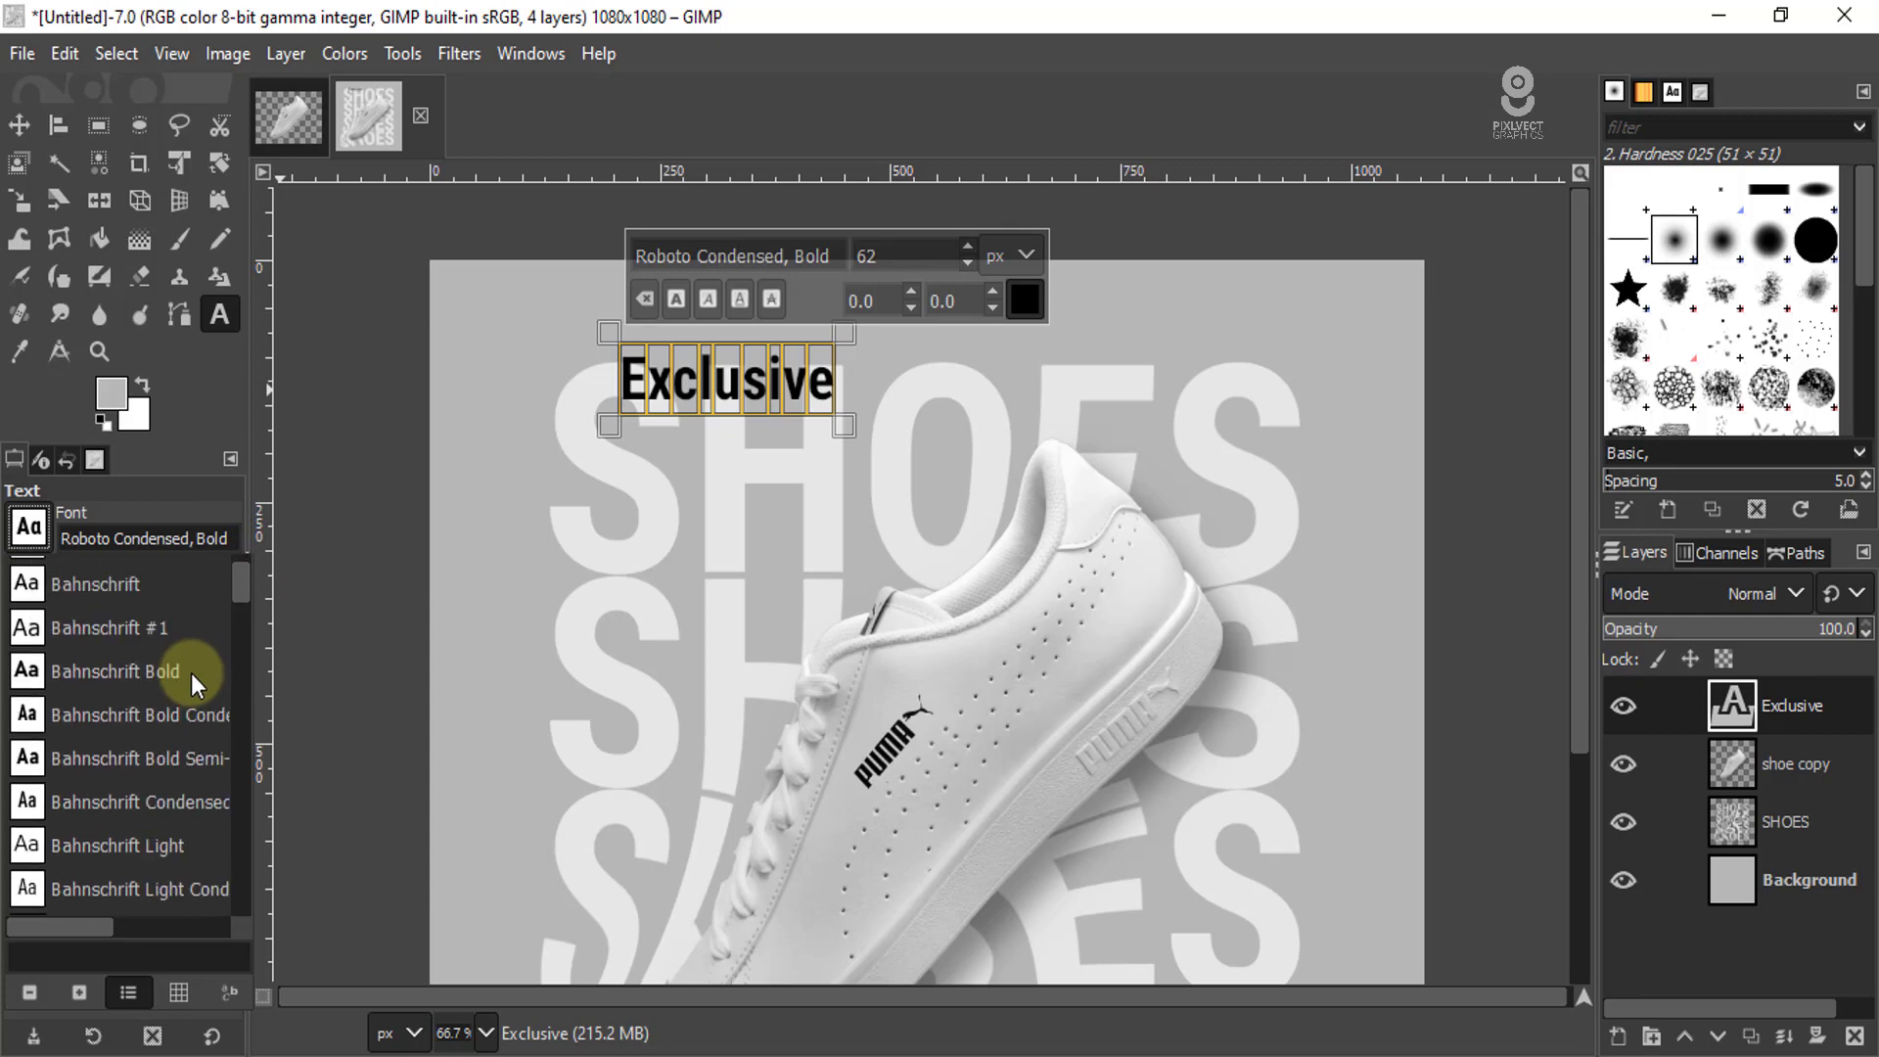
{"action": "scroll", "coordinate": [191, 674], "scroll_direction": "down", "scroll_amount": 1}
{"action": "scroll", "coordinate": [192, 678], "scroll_direction": "down", "scroll_amount": 1}
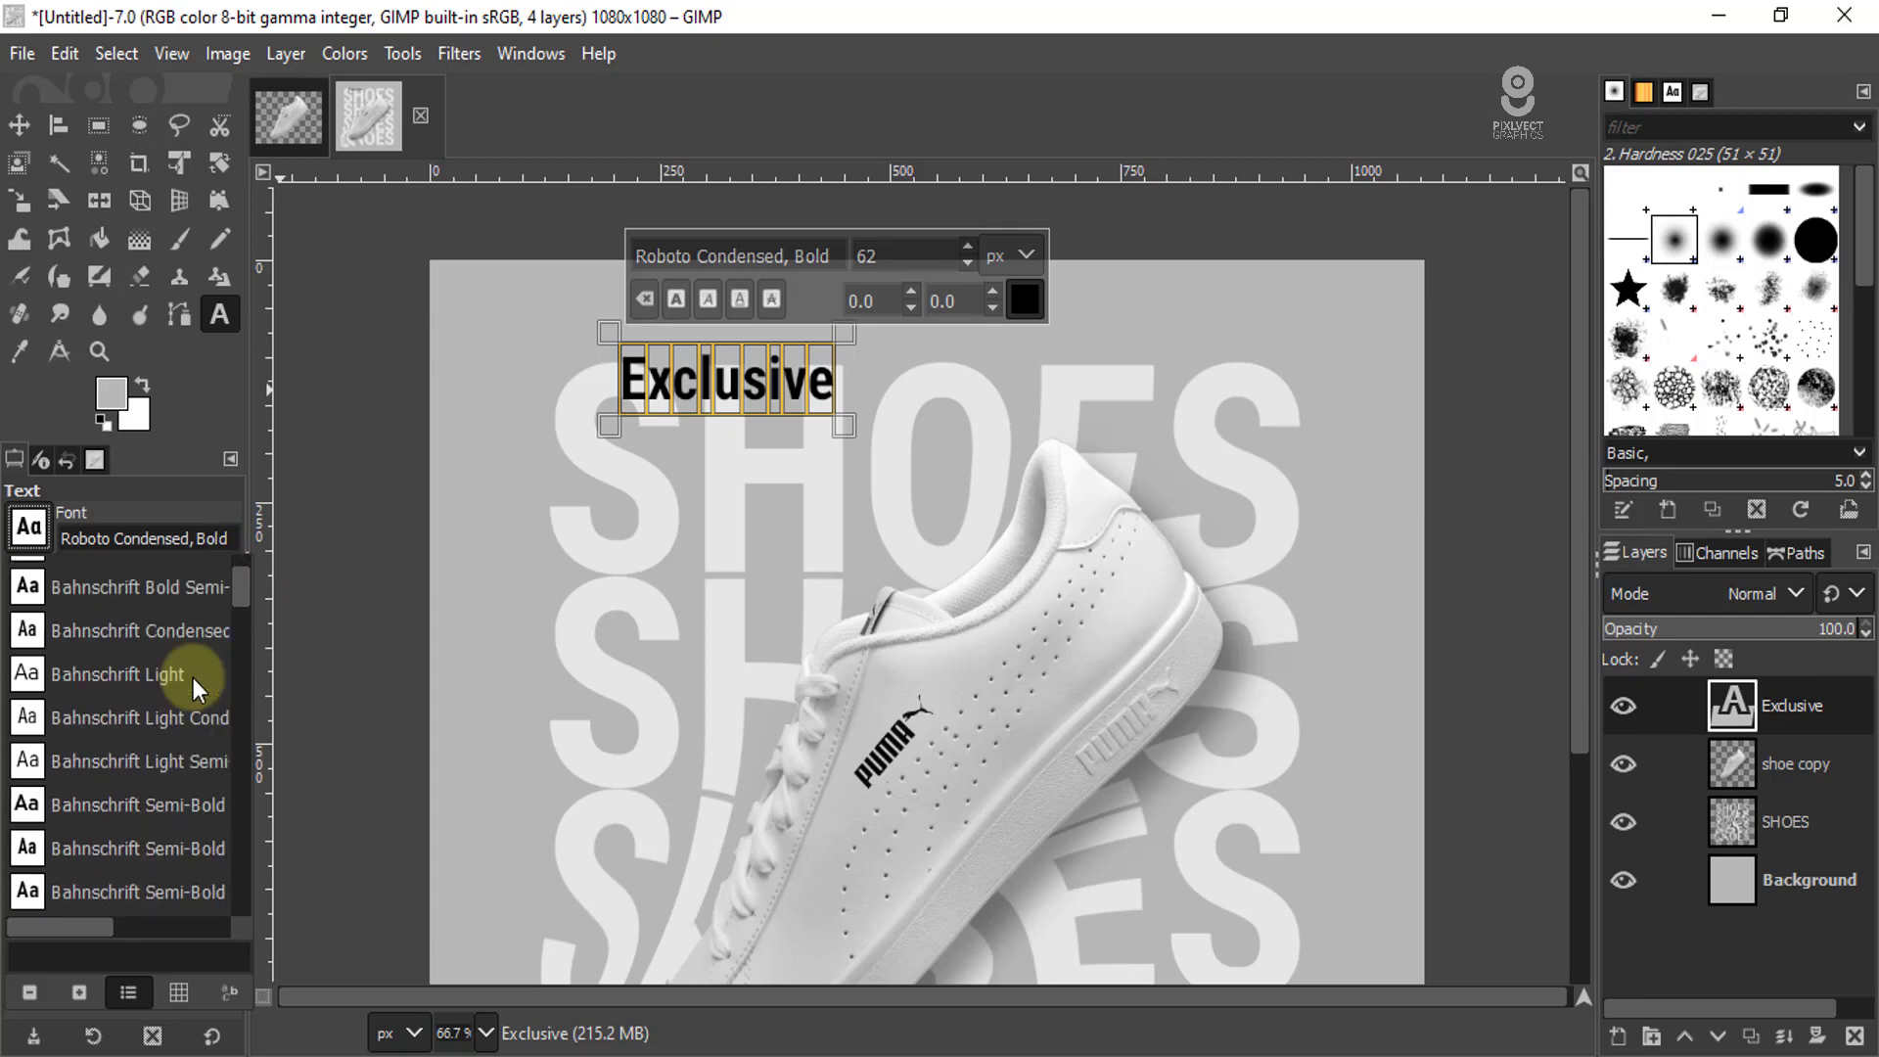
{"action": "scroll", "coordinate": [192, 678], "scroll_direction": "down", "scroll_amount": 1}
{"action": "scroll", "coordinate": [192, 678], "scroll_direction": "down", "scroll_amount": 1}
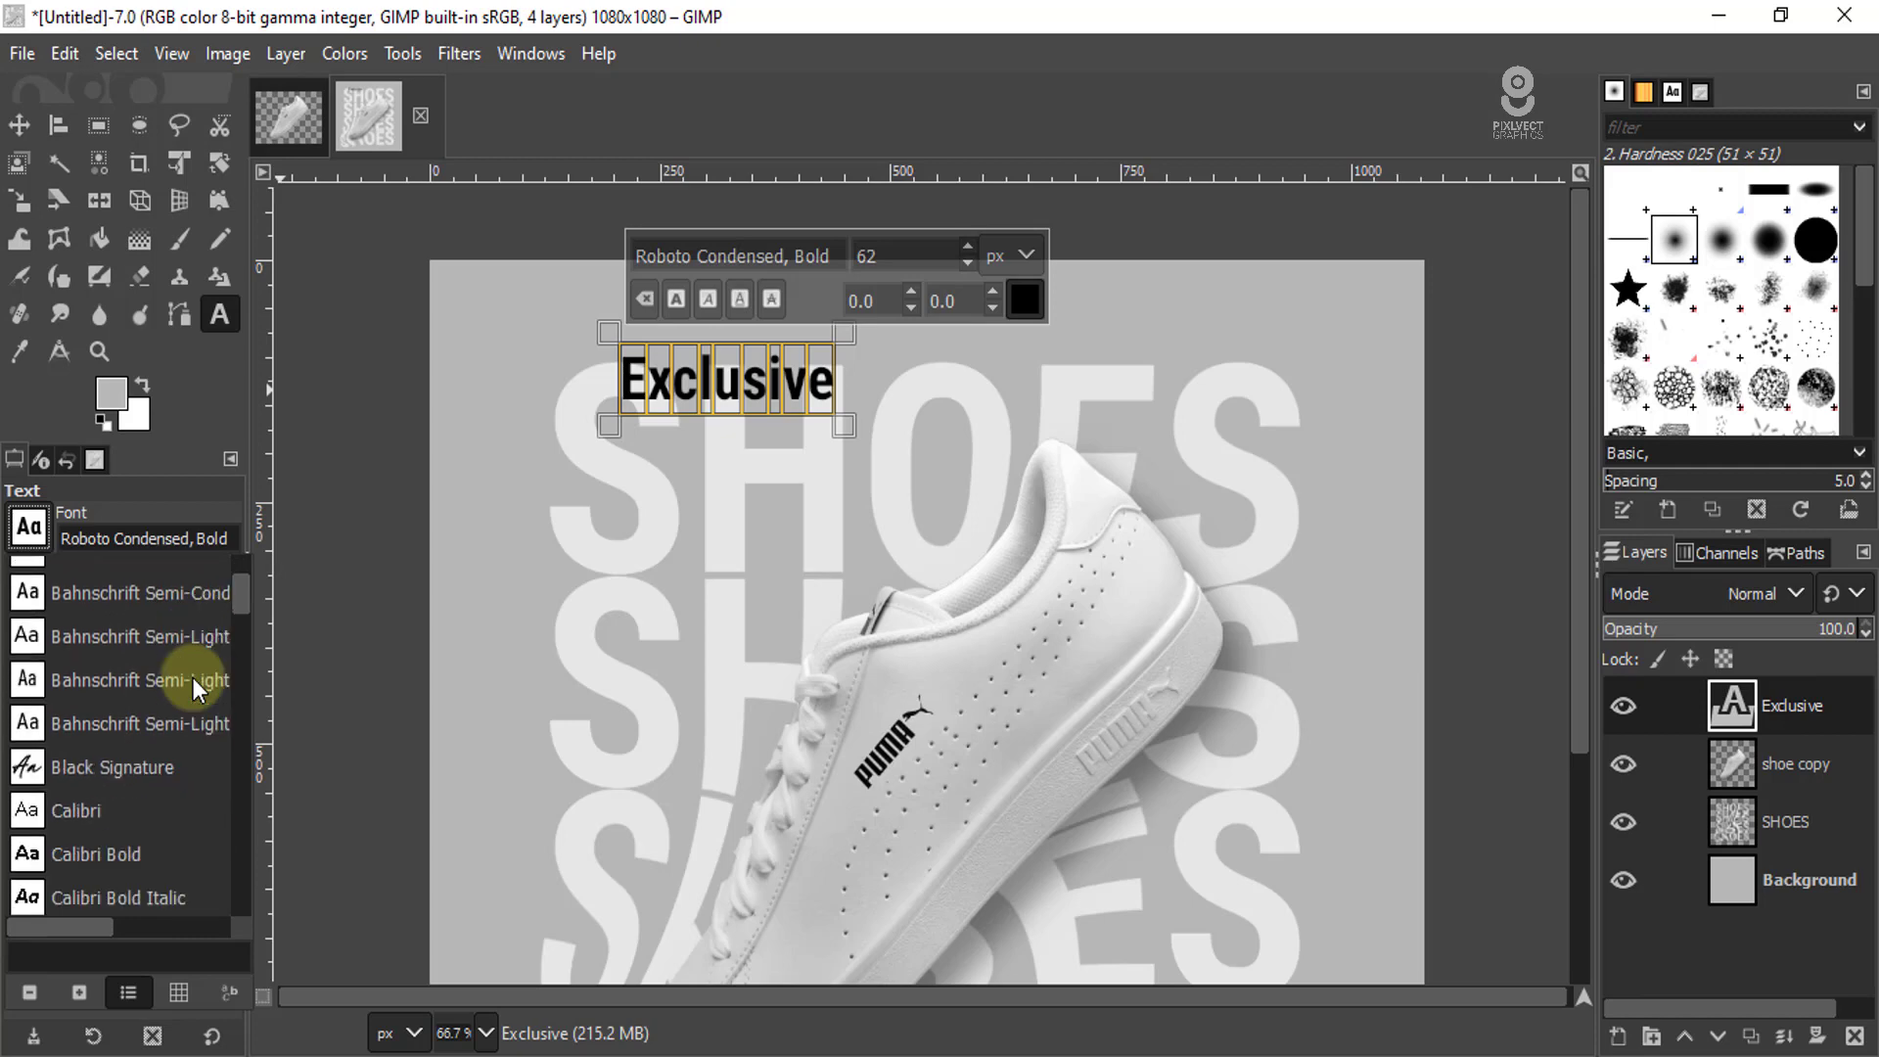
- Change 'Exclusive' to the Black Signature font at size 94
{"action": "left_click", "coordinate": [94, 768]}
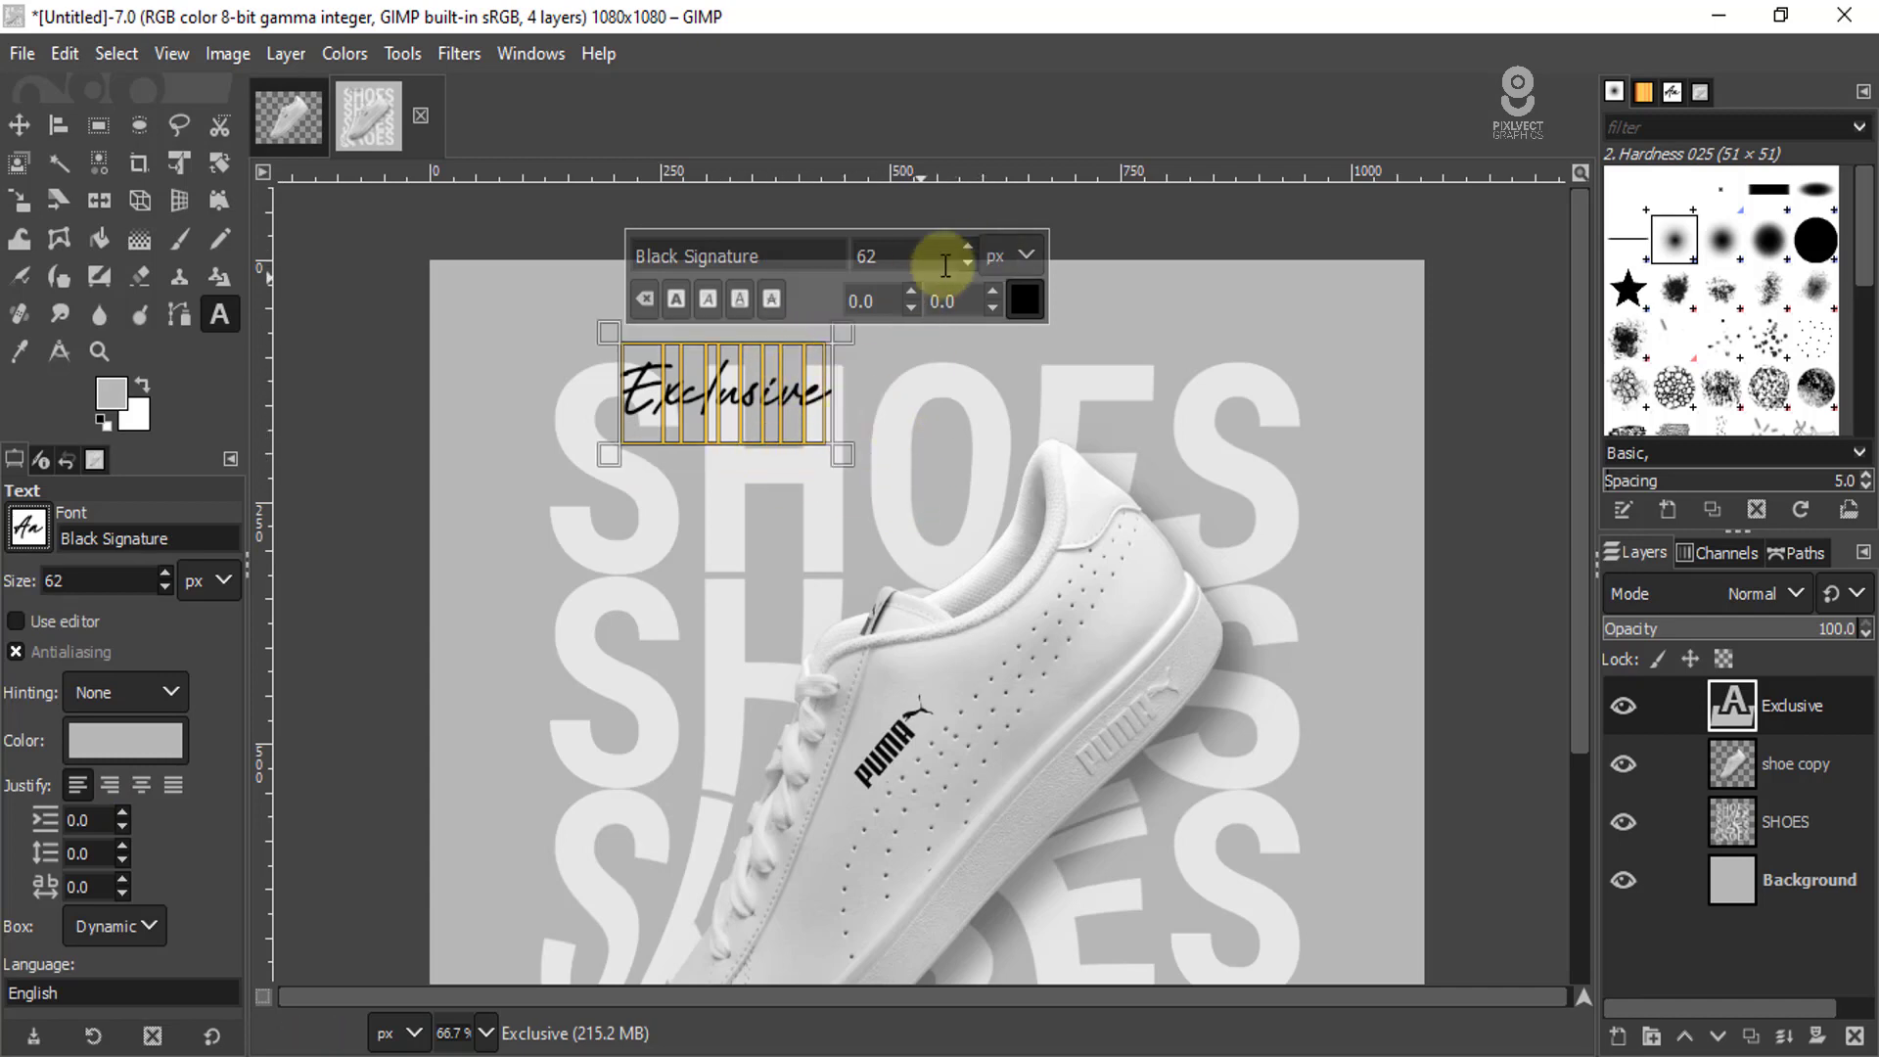
{"action": "left_click", "coordinate": [971, 245]}
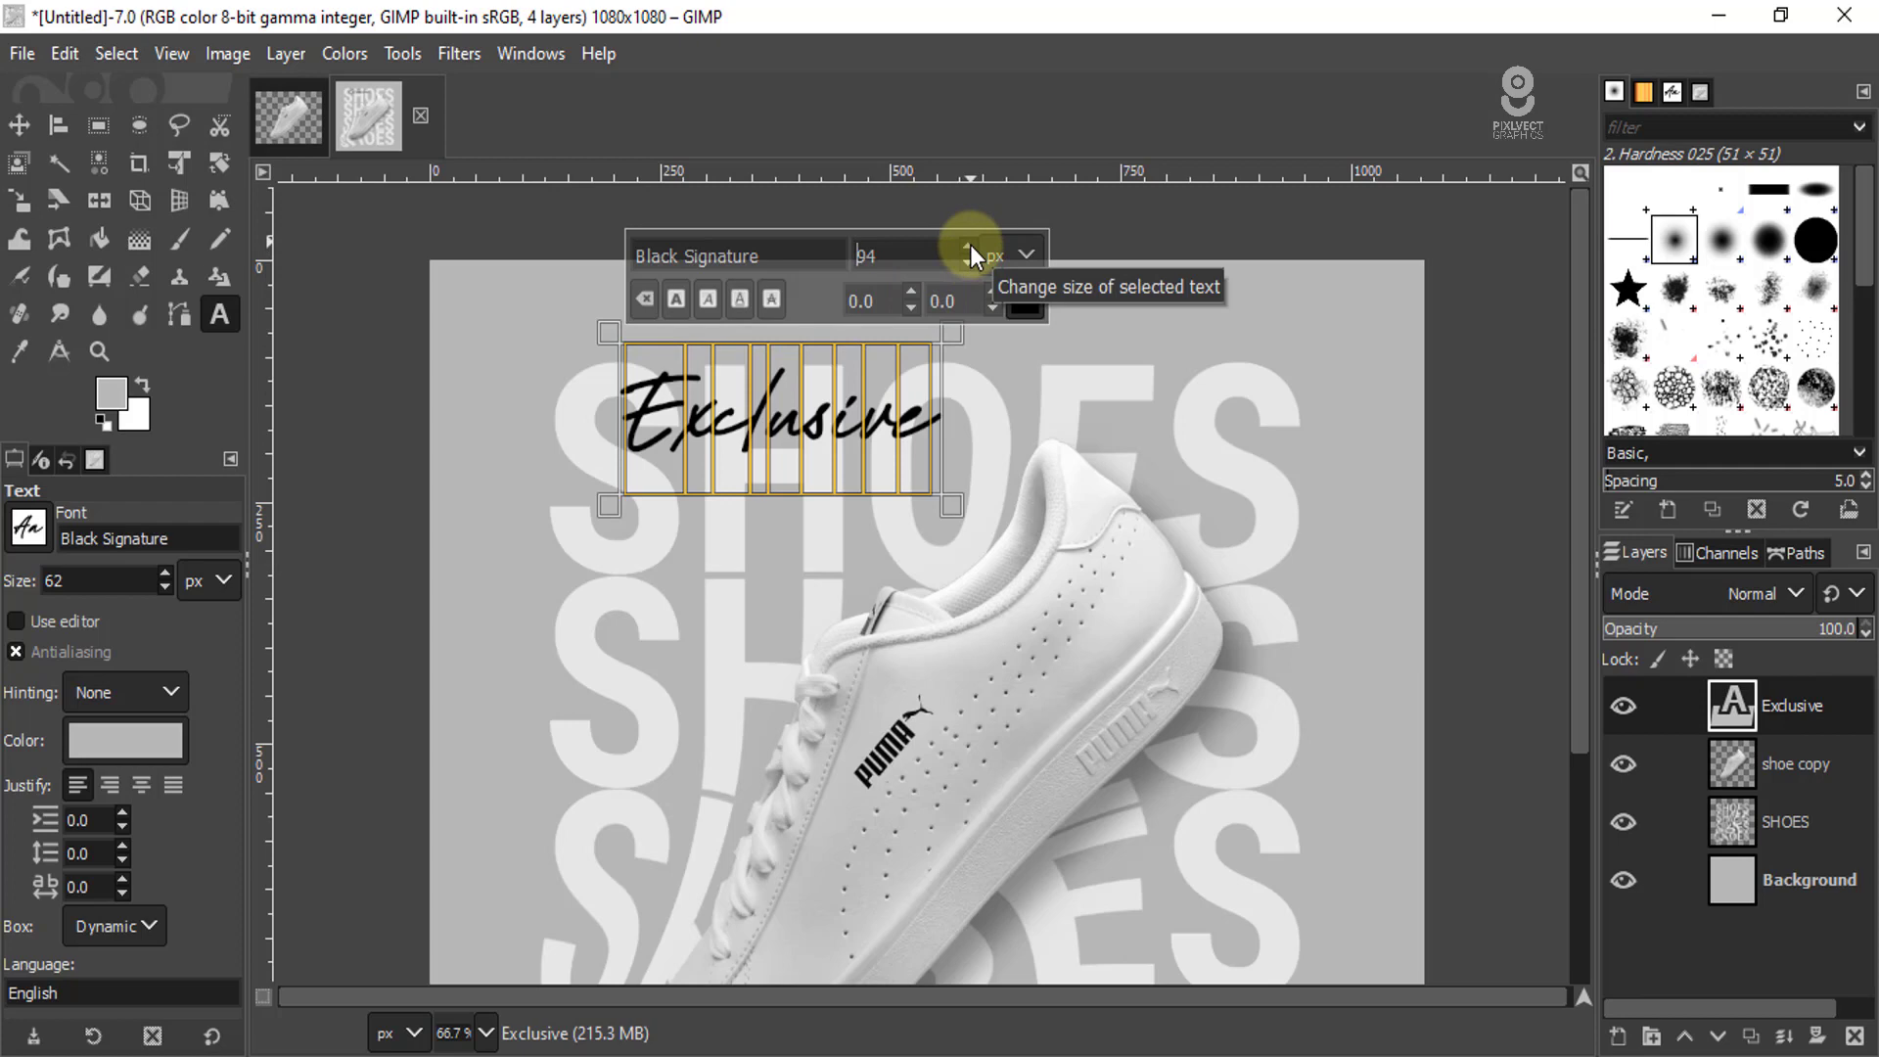
{"action": "left_click", "coordinate": [17, 125]}
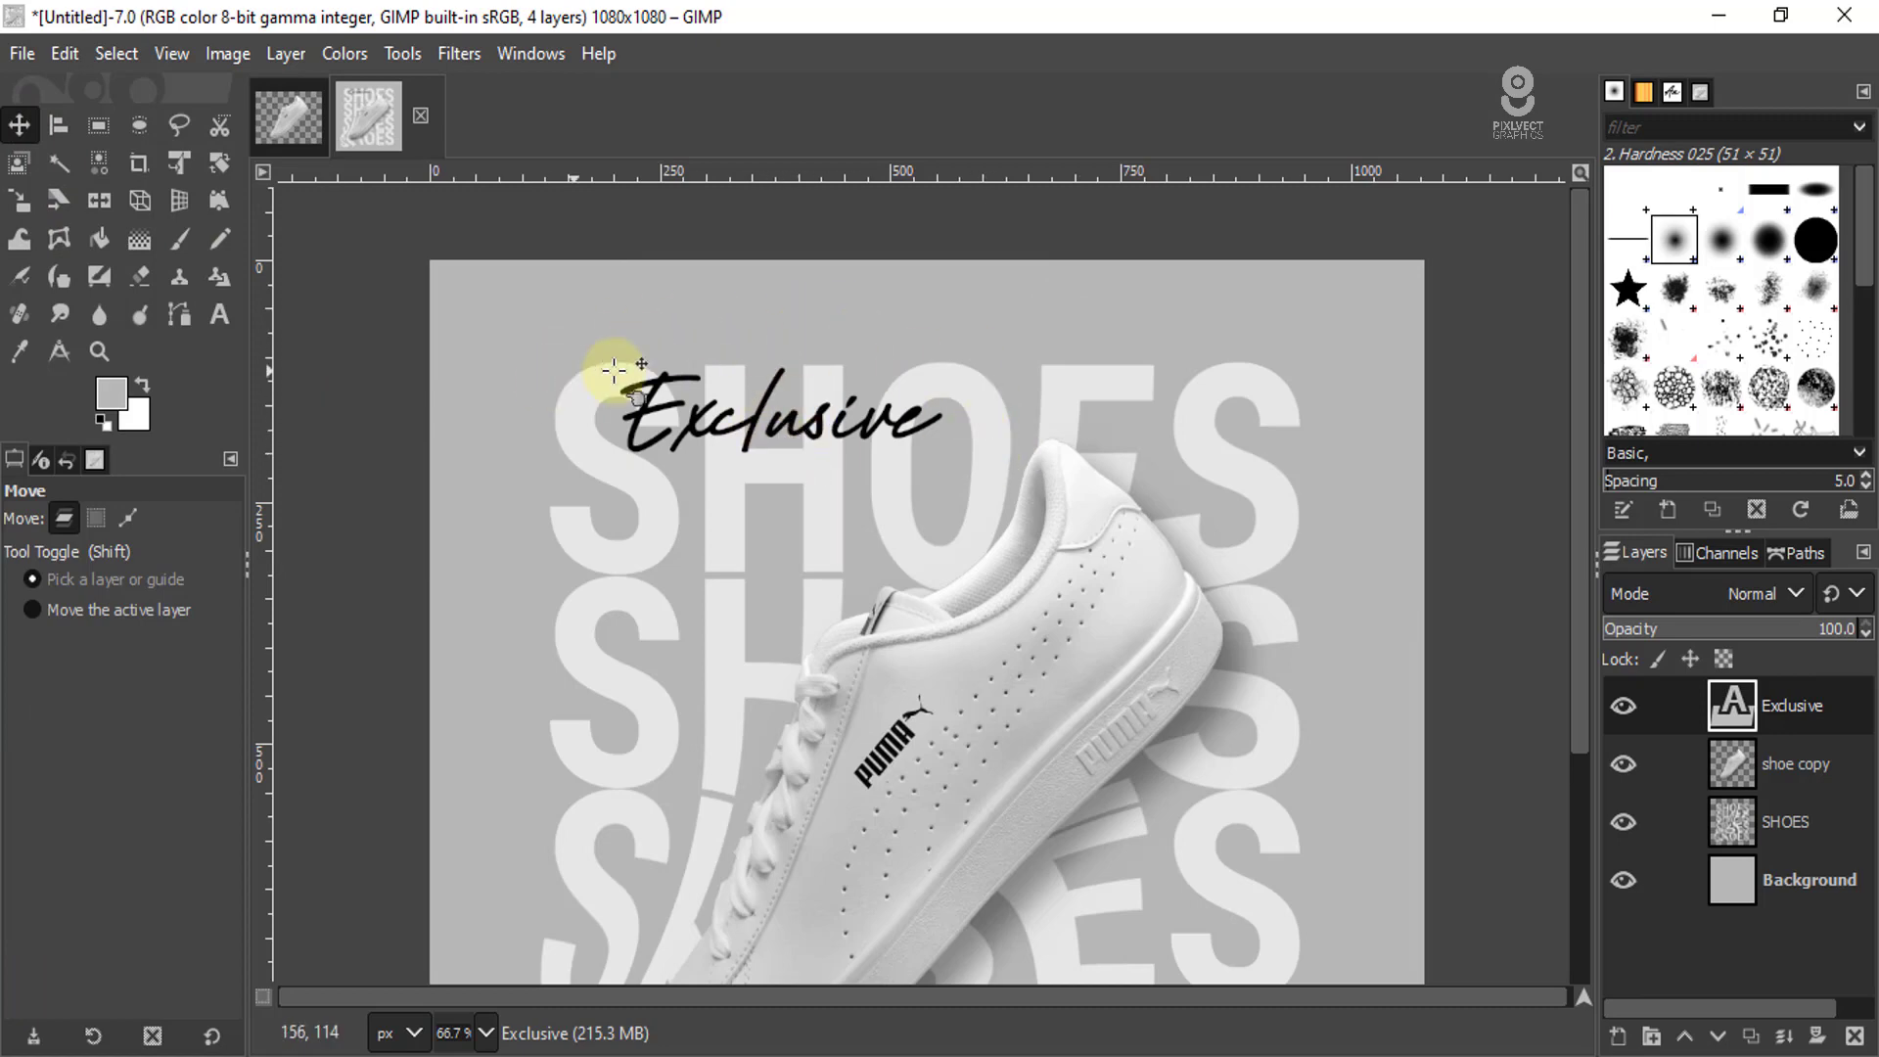
- Tilt 'Exclusive' slightly upward and move it to the upper left, touching the top SHOES
{"action": "left_click", "coordinate": [168, 162]}
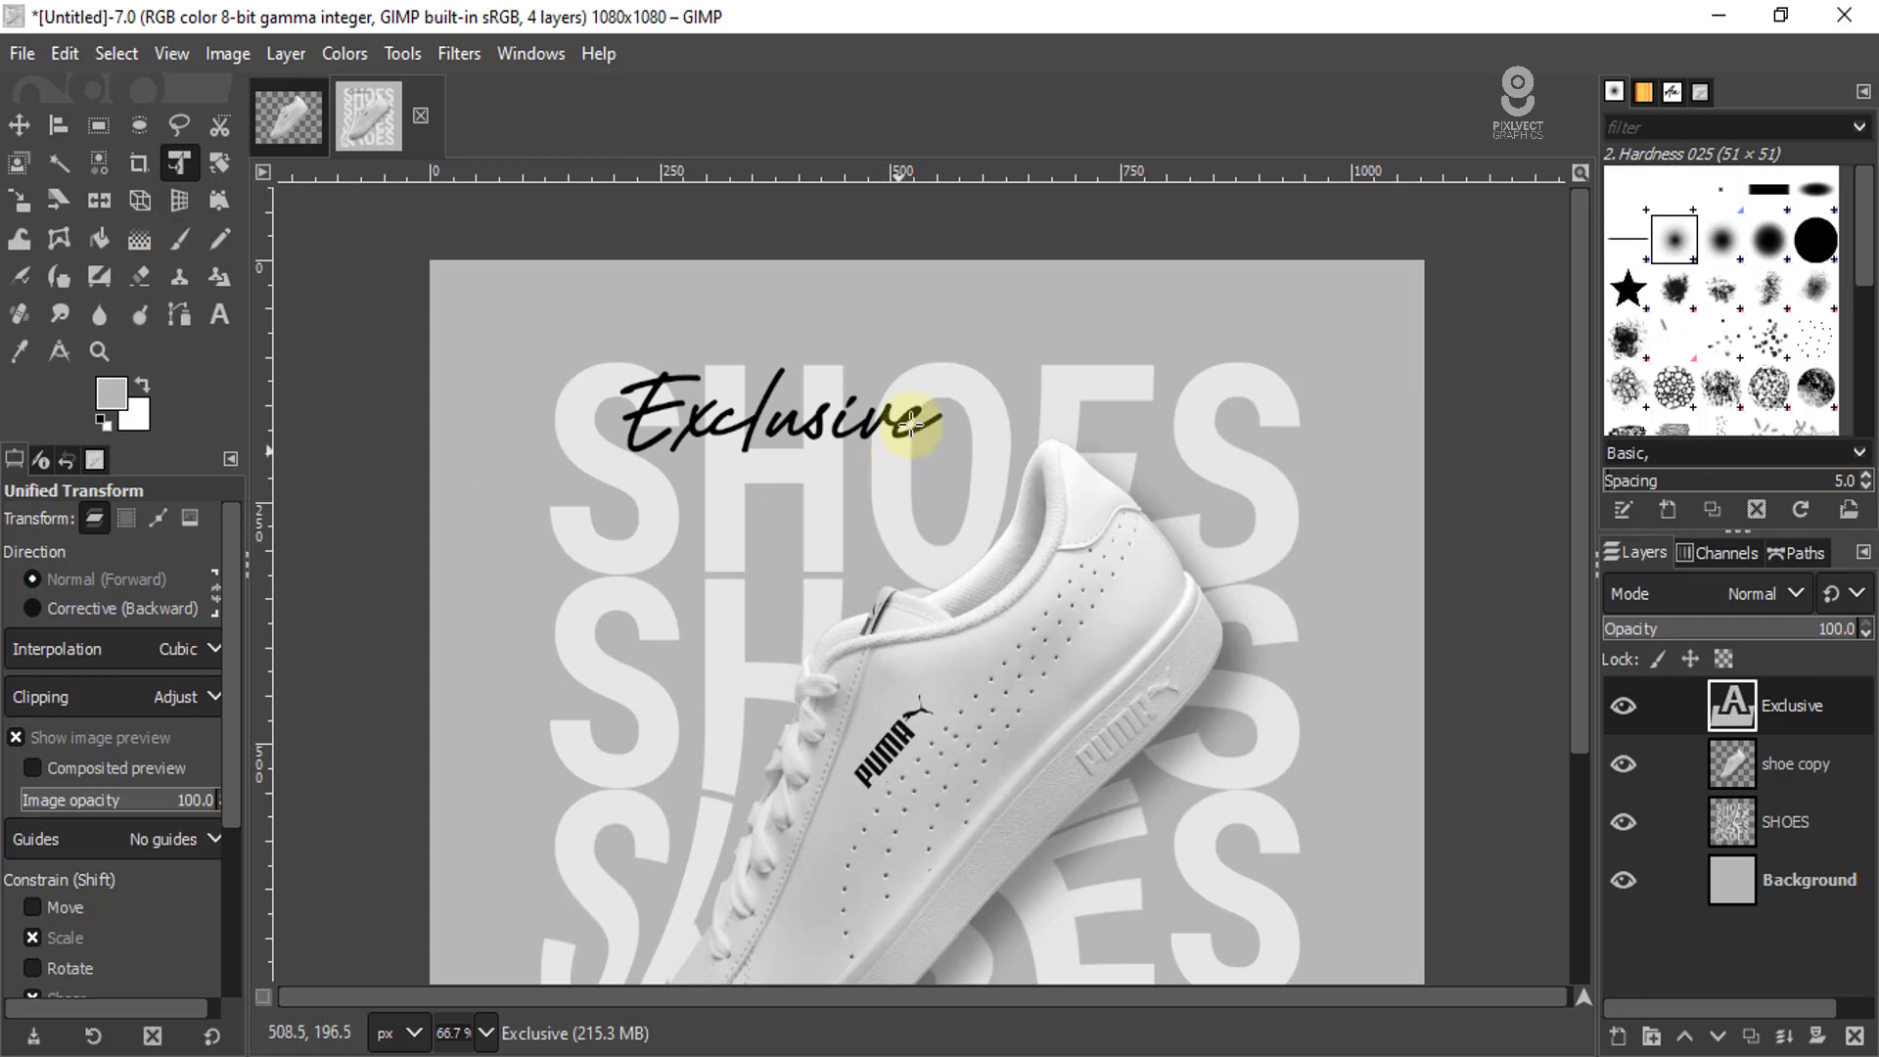
{"action": "left_click", "coordinate": [773, 421]}
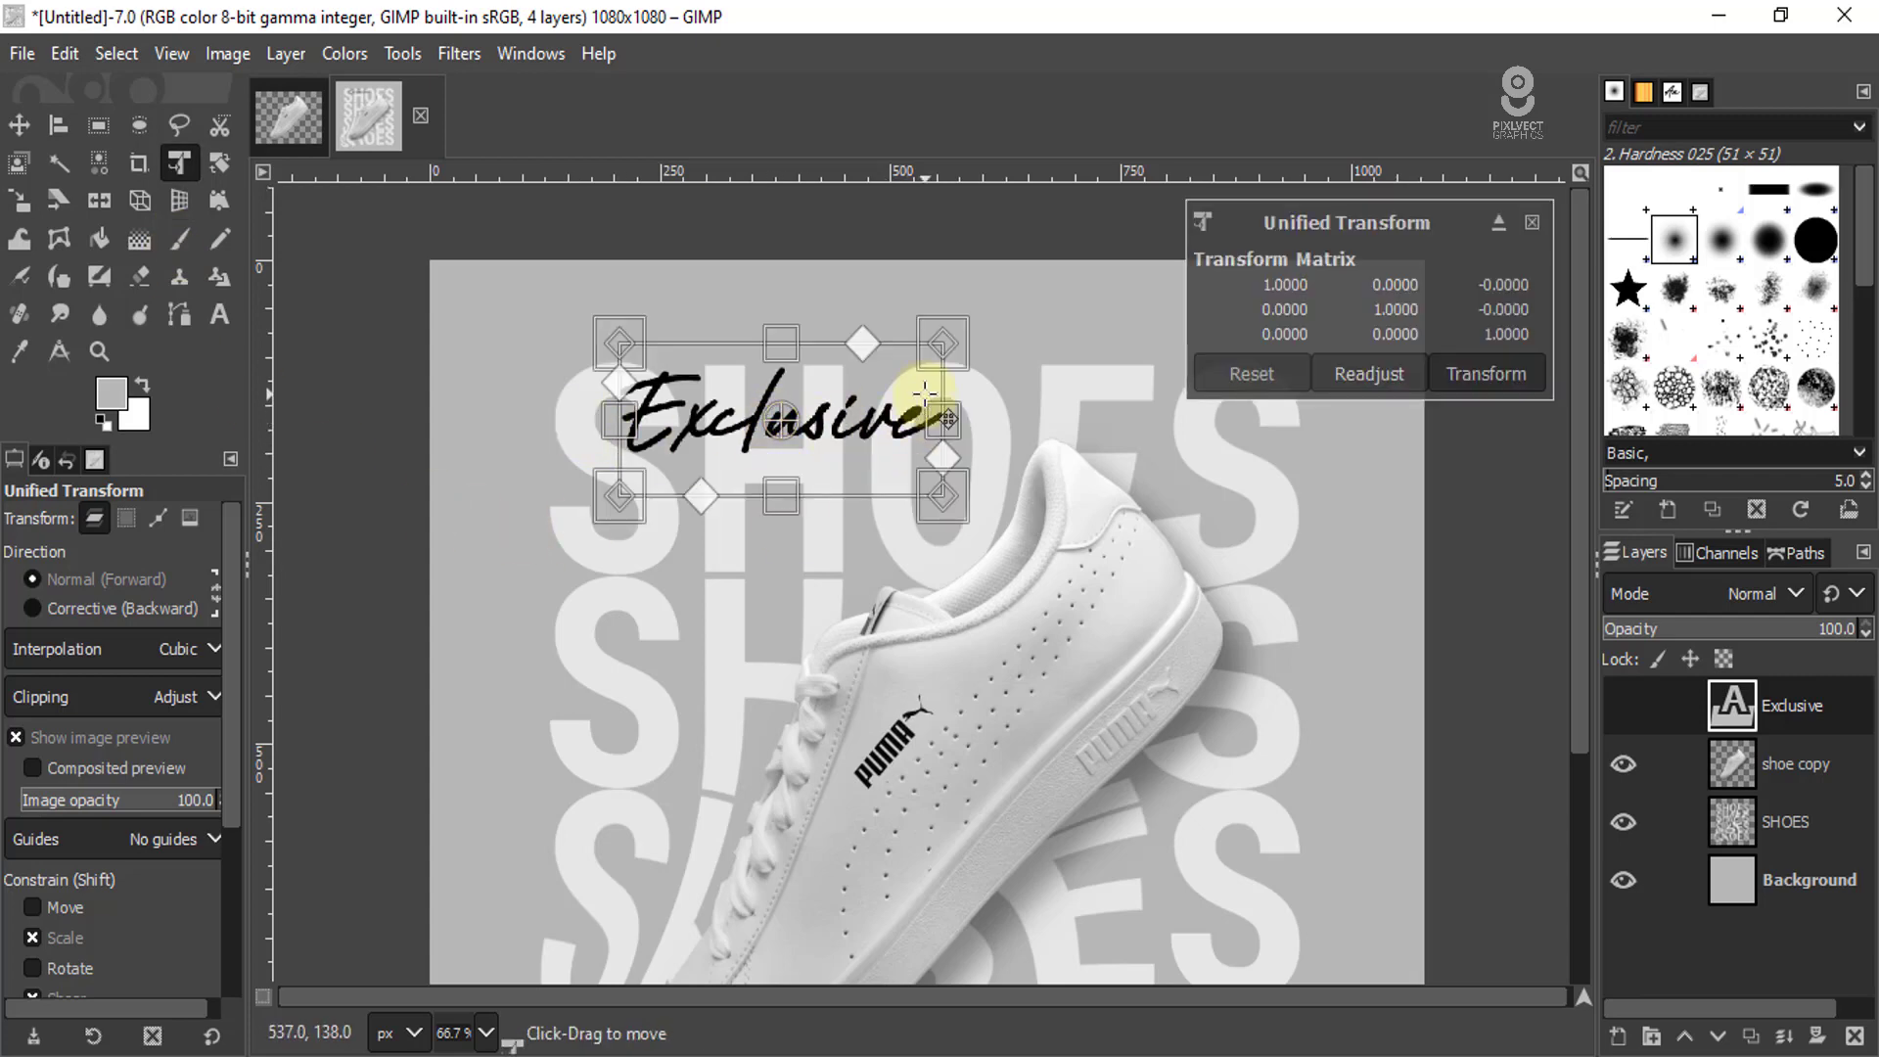
{"action": "left_click_drag", "start_coordinate": [1012, 450], "coordinate": [1003, 383]}
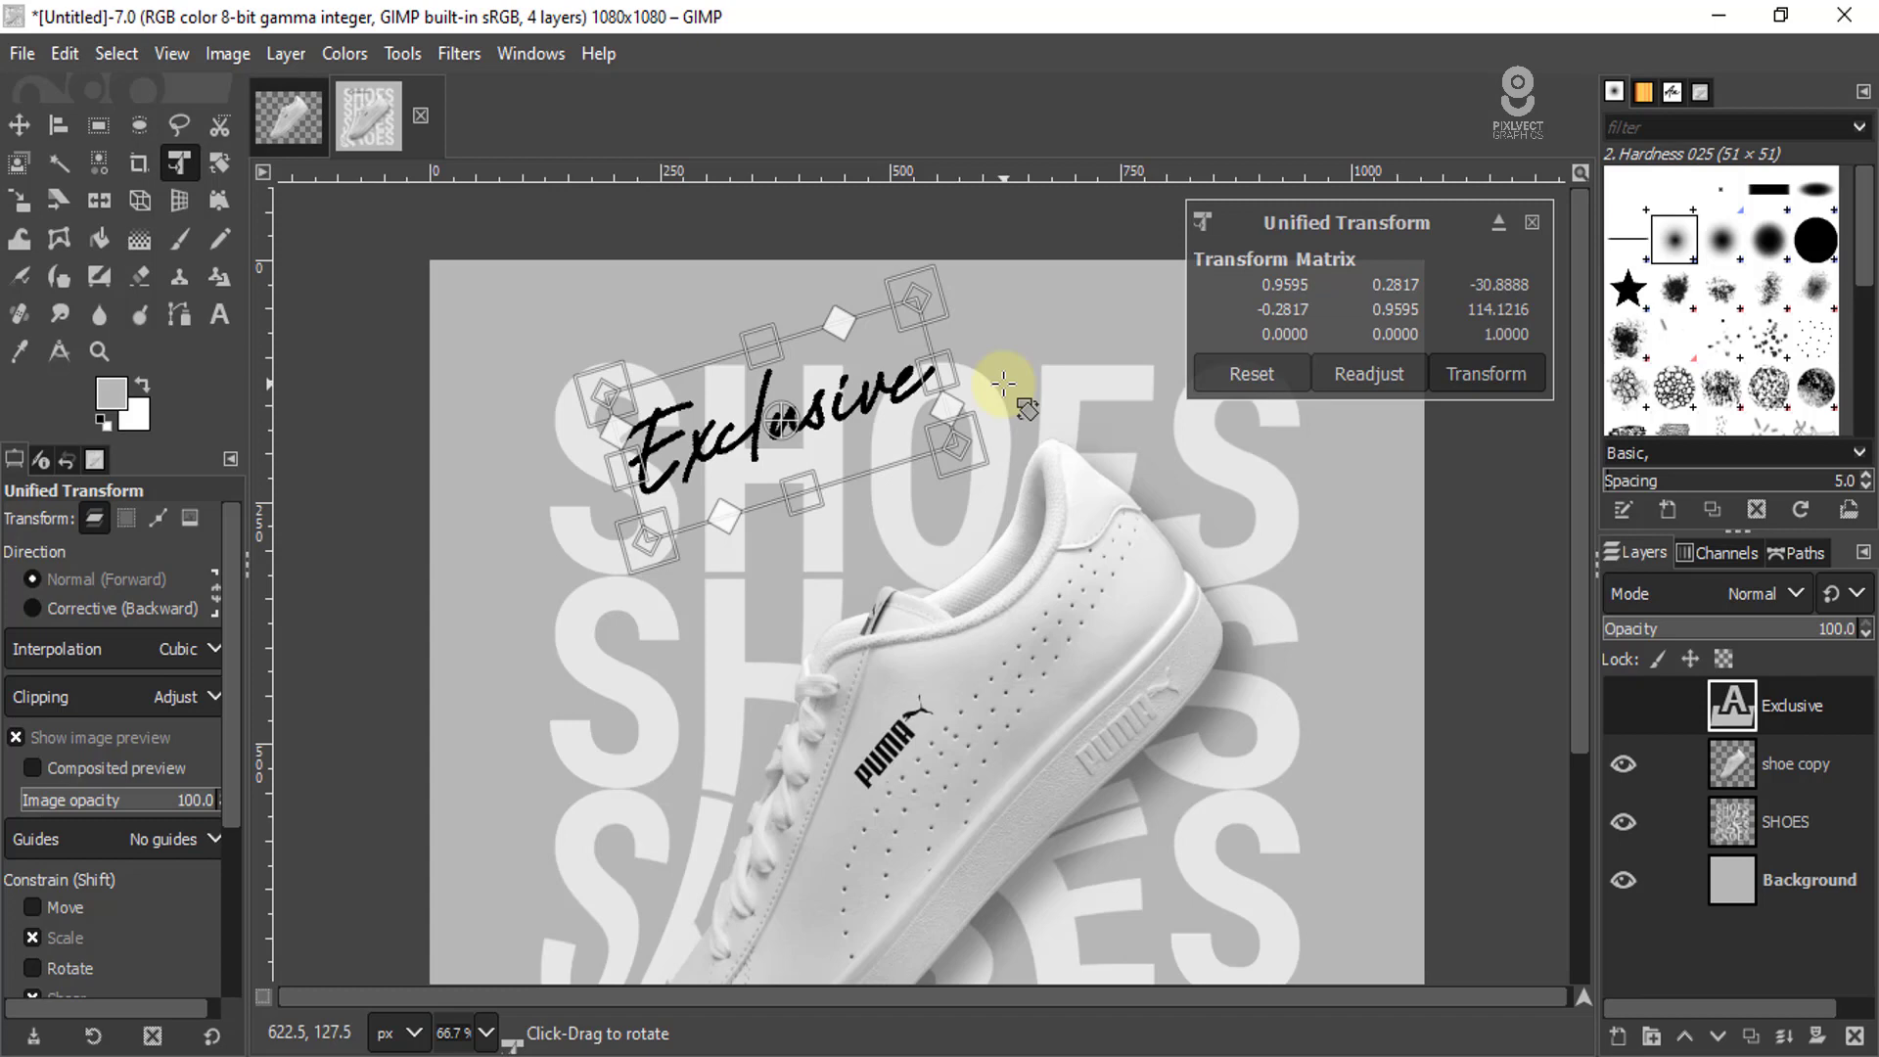
{"action": "key", "text": "ctrl+z"}
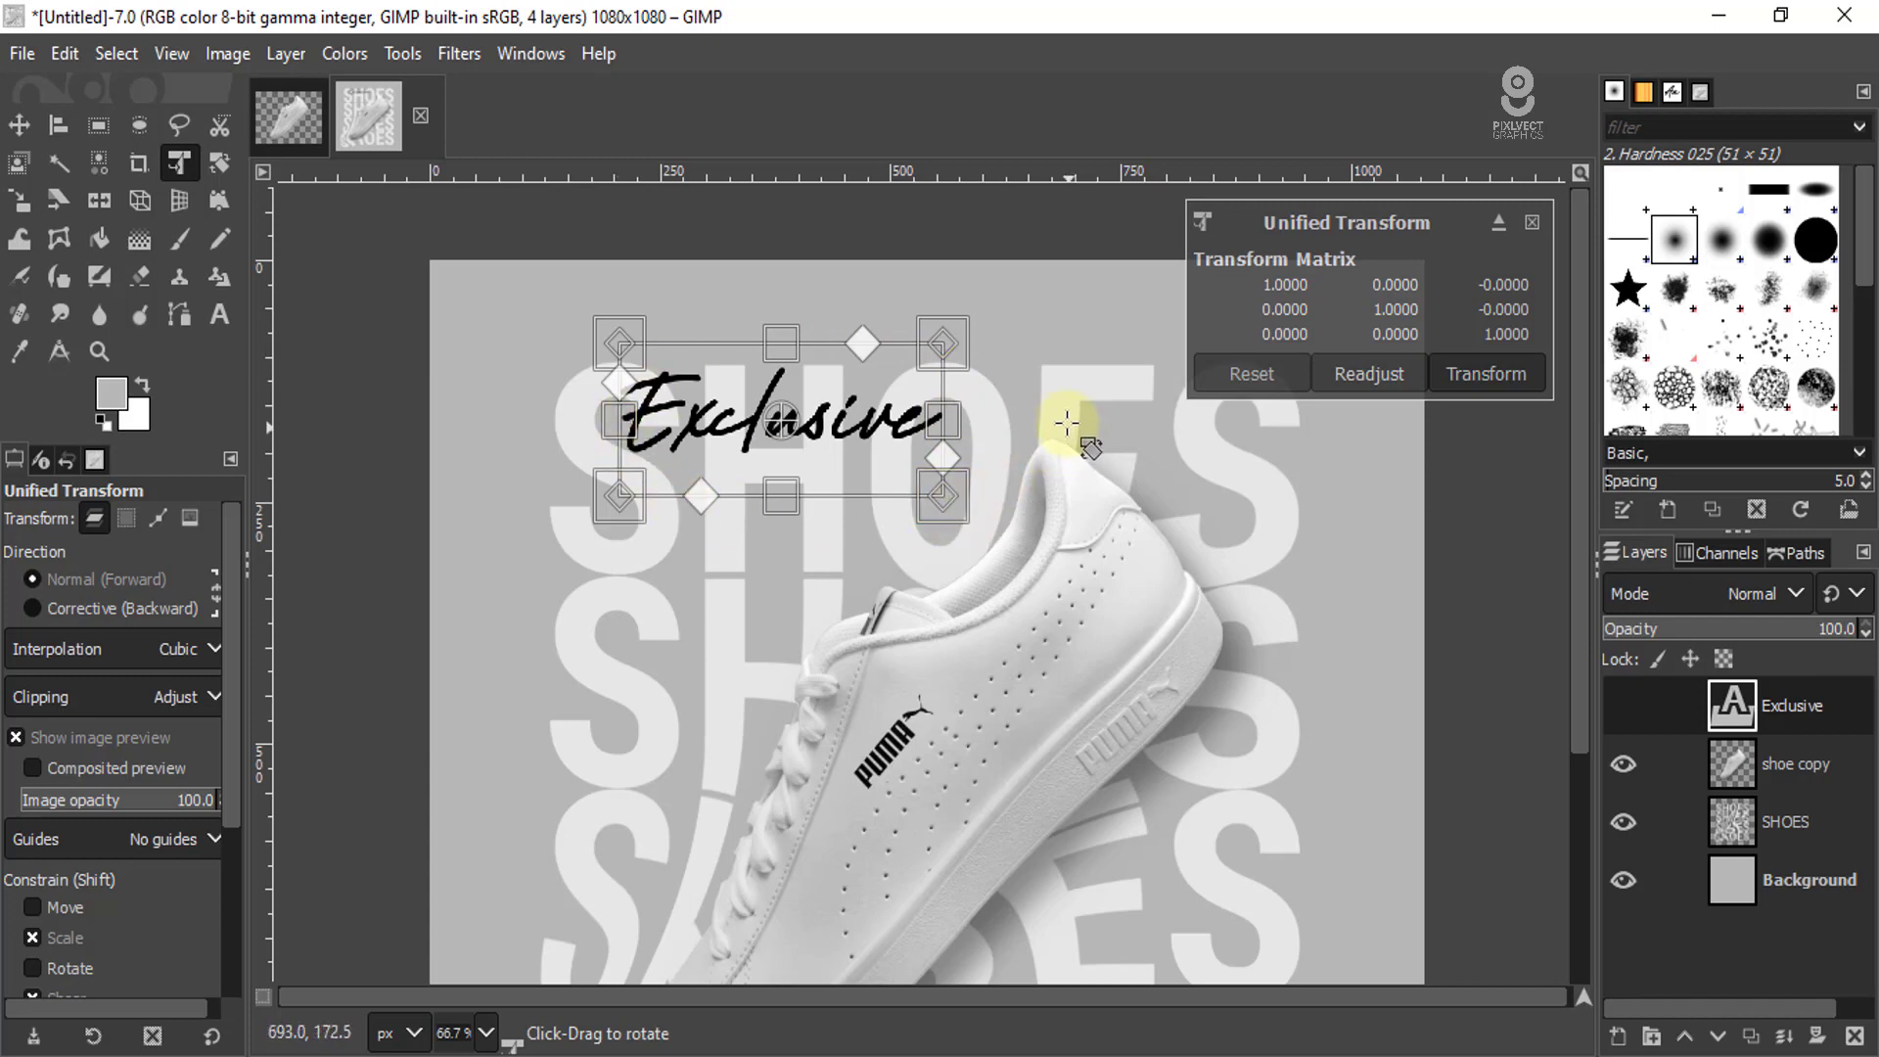
{"action": "mouse_move", "coordinate": [1067, 423]}
{"action": "left_mouse_down"}
{"action": "mouse_move", "coordinate": [1087, 413]}
{"action": "mouse_move", "coordinate": [1083, 345]}
{"action": "left_mouse_up"}
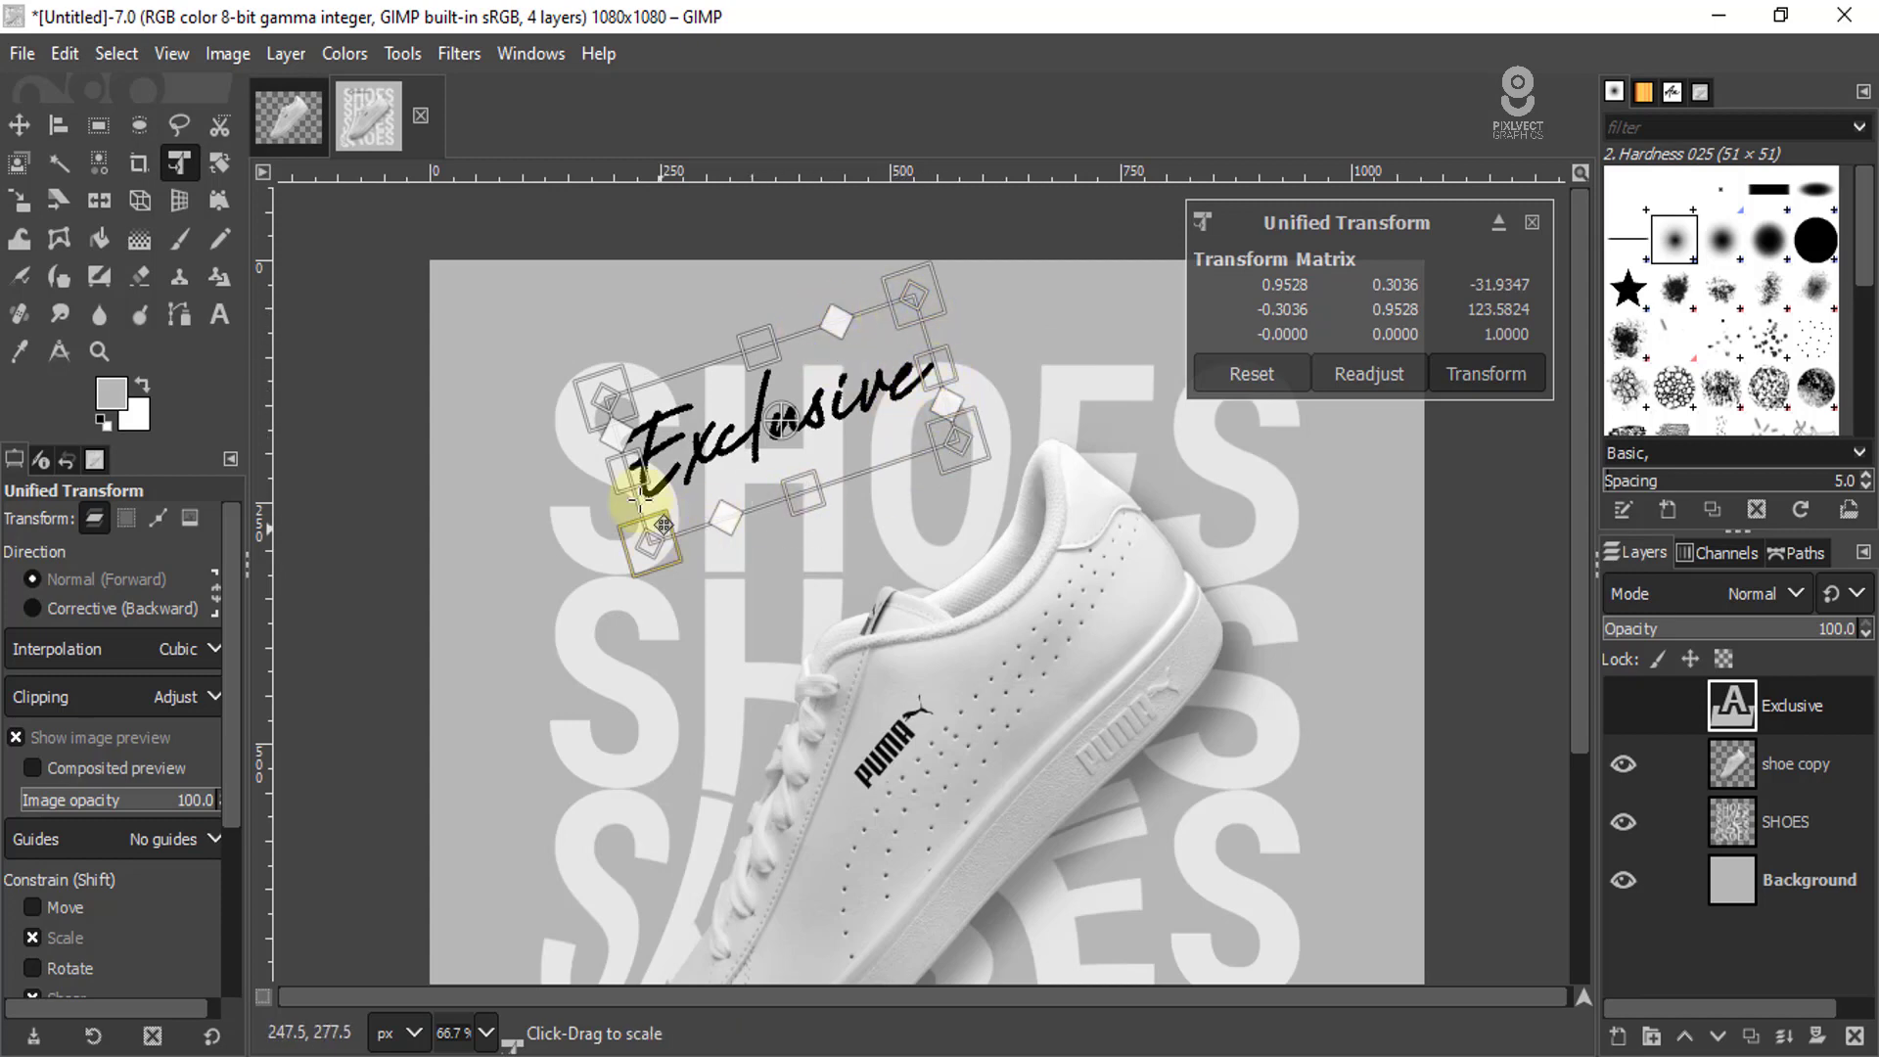
{"action": "mouse_move", "coordinate": [860, 390]}
{"action": "left_mouse_down"}
{"action": "mouse_move", "coordinate": [775, 379]}
{"action": "mouse_move", "coordinate": [780, 394]}
{"action": "left_mouse_up"}
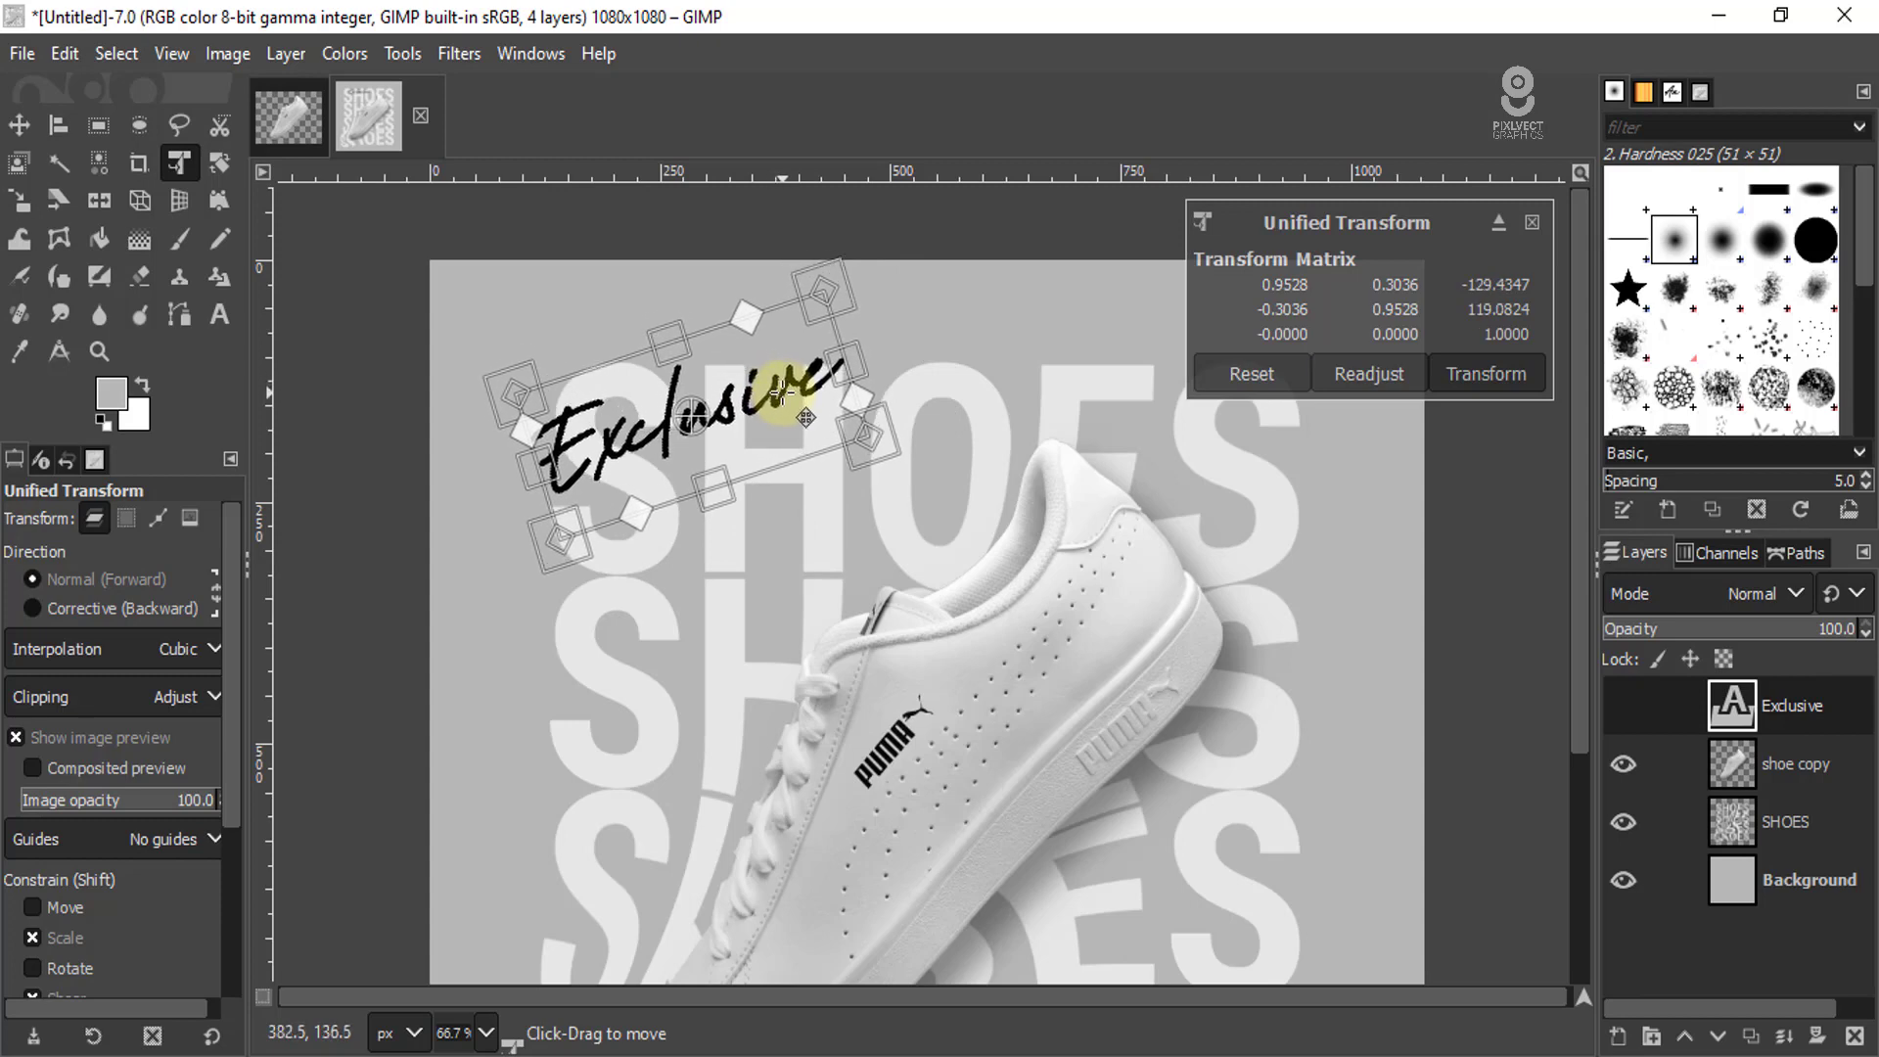
{"action": "left_click", "coordinate": [1480, 374]}
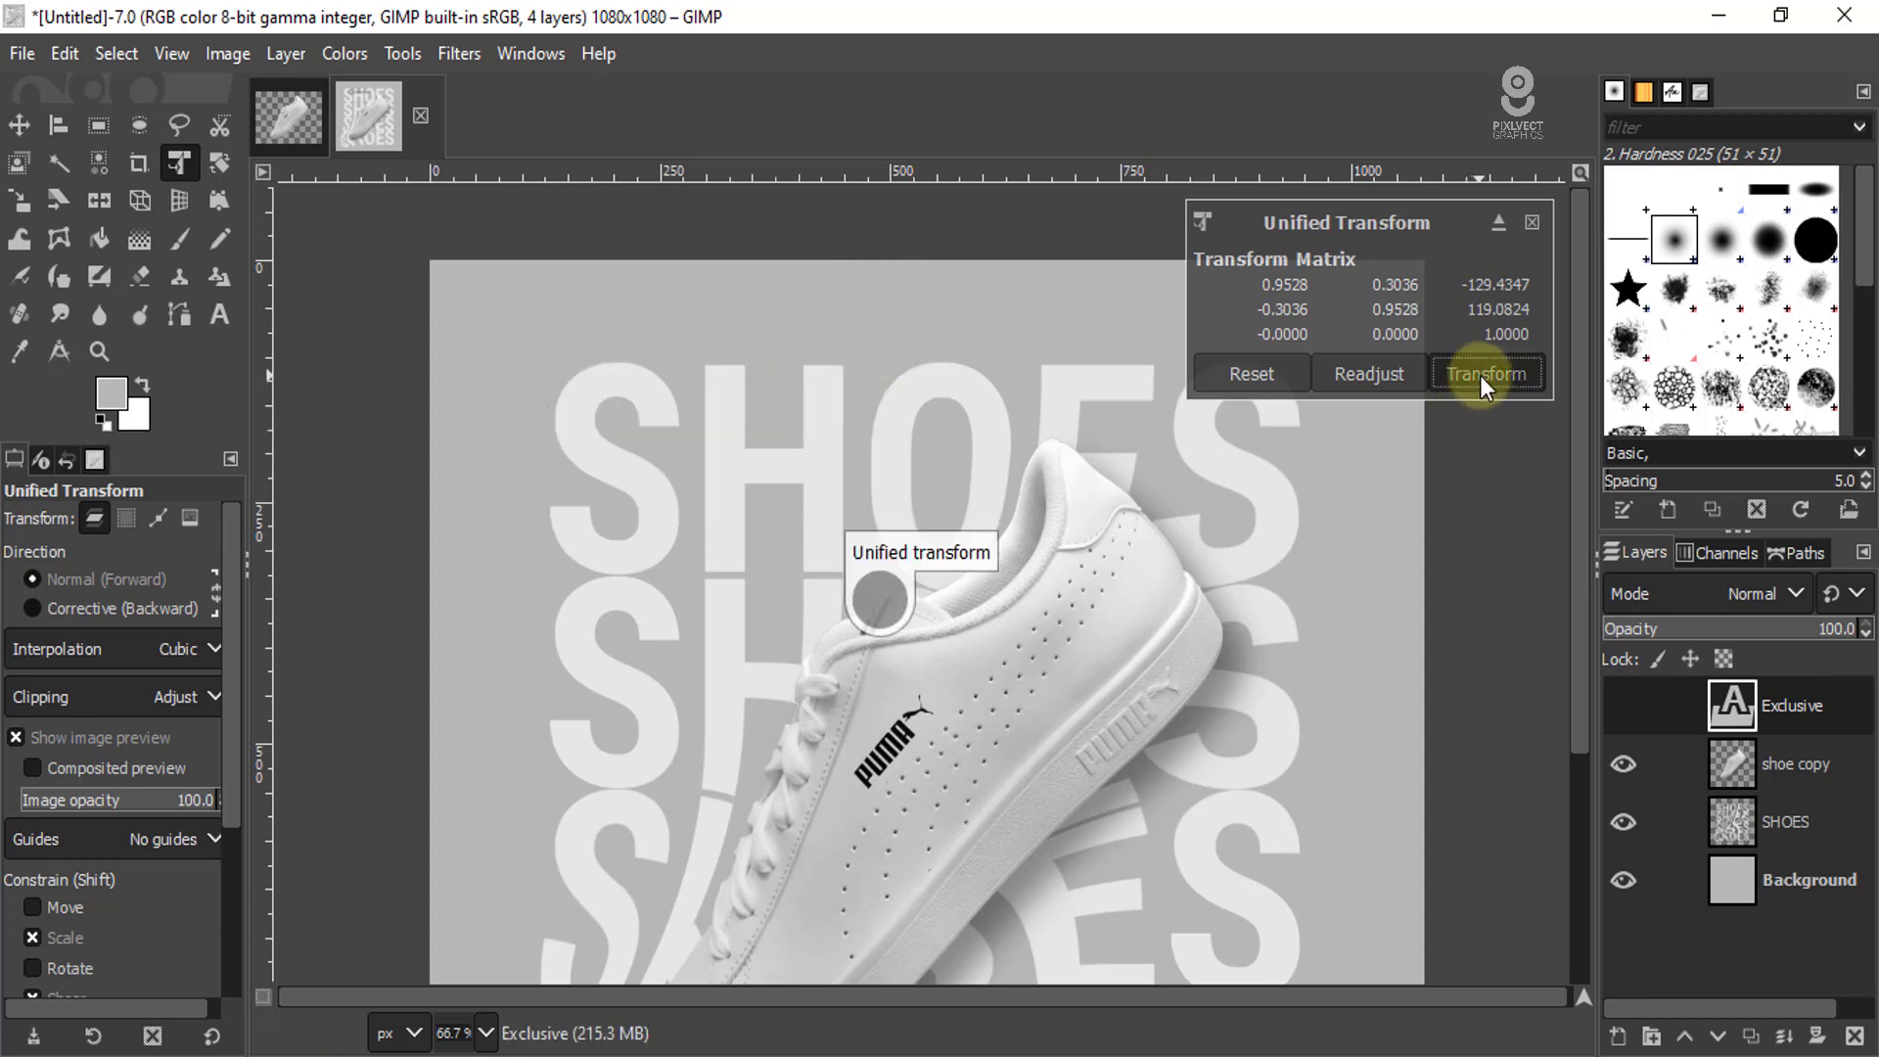
{"action": "scroll", "coordinate": [713, 461], "scroll_direction": "down", "scroll_amount": 3}
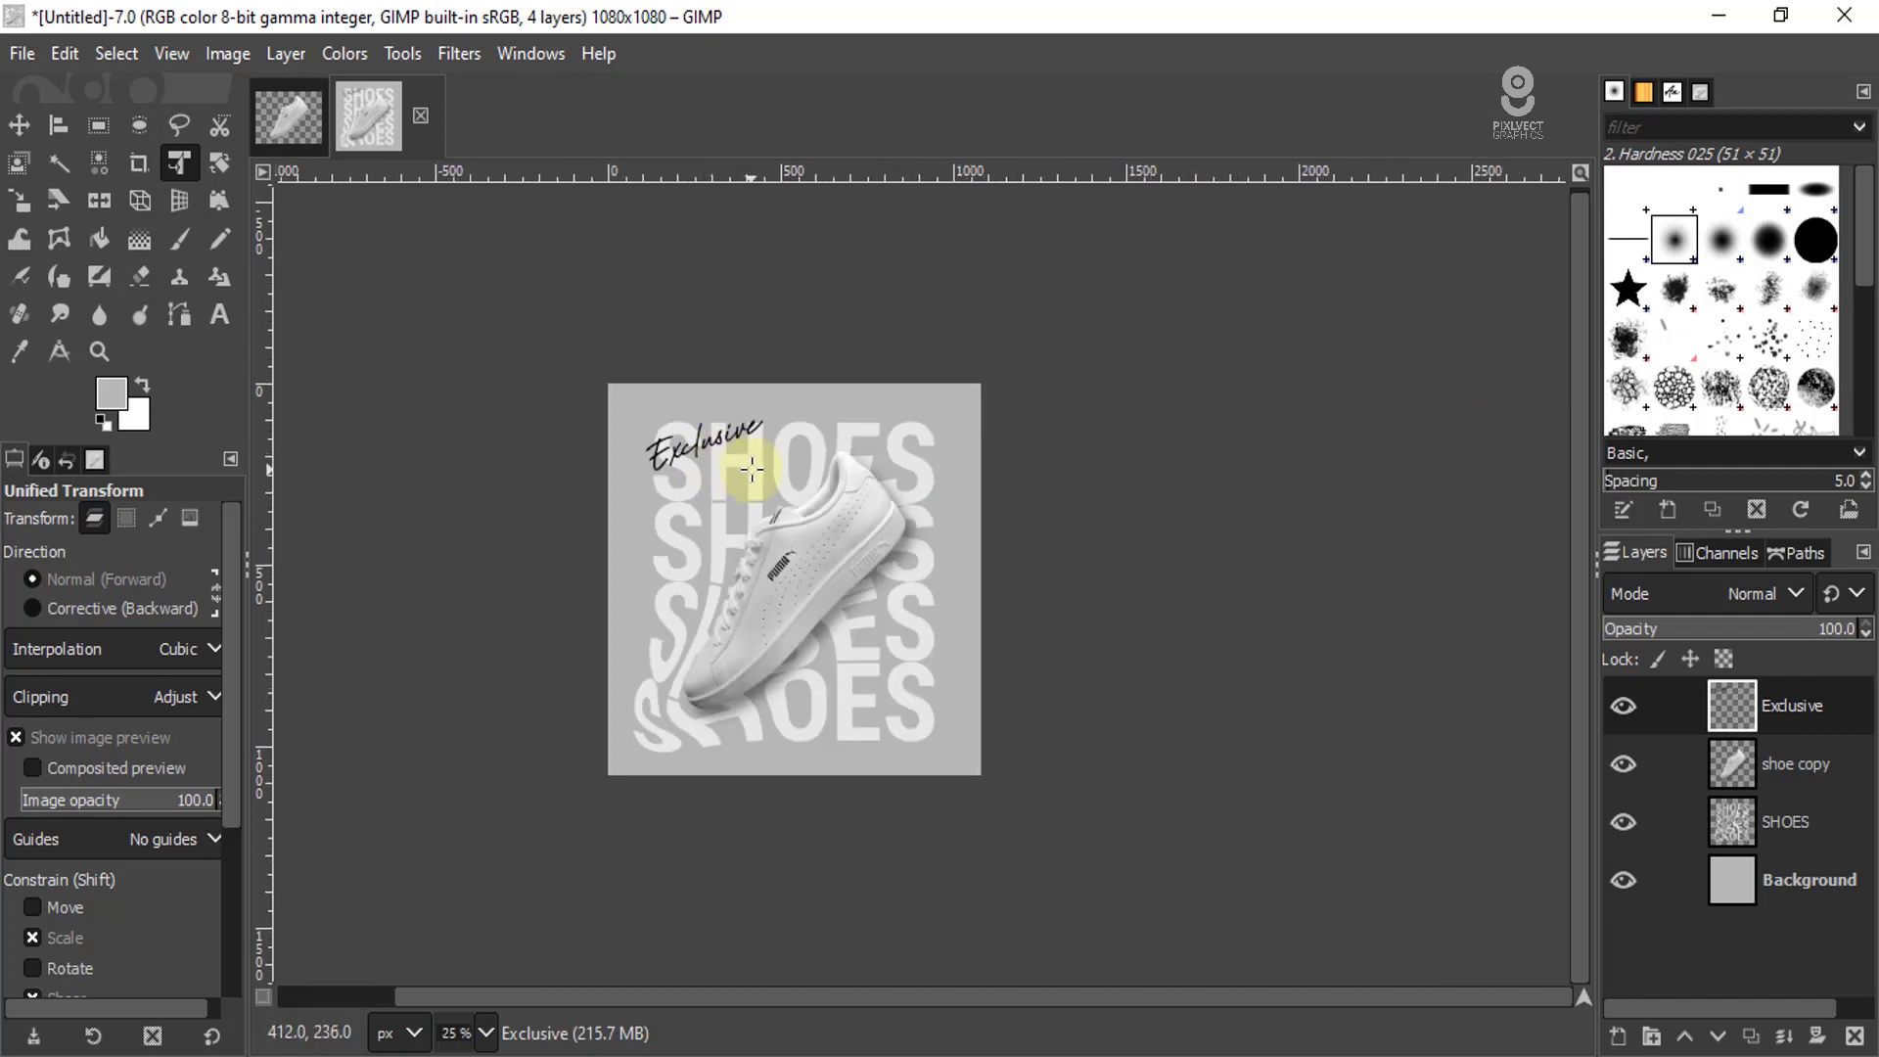
{"action": "scroll", "coordinate": [747, 464], "scroll_direction": "up", "scroll_amount": 4}
{"action": "scroll", "coordinate": [748, 464], "scroll_direction": "down", "scroll_amount": 3}
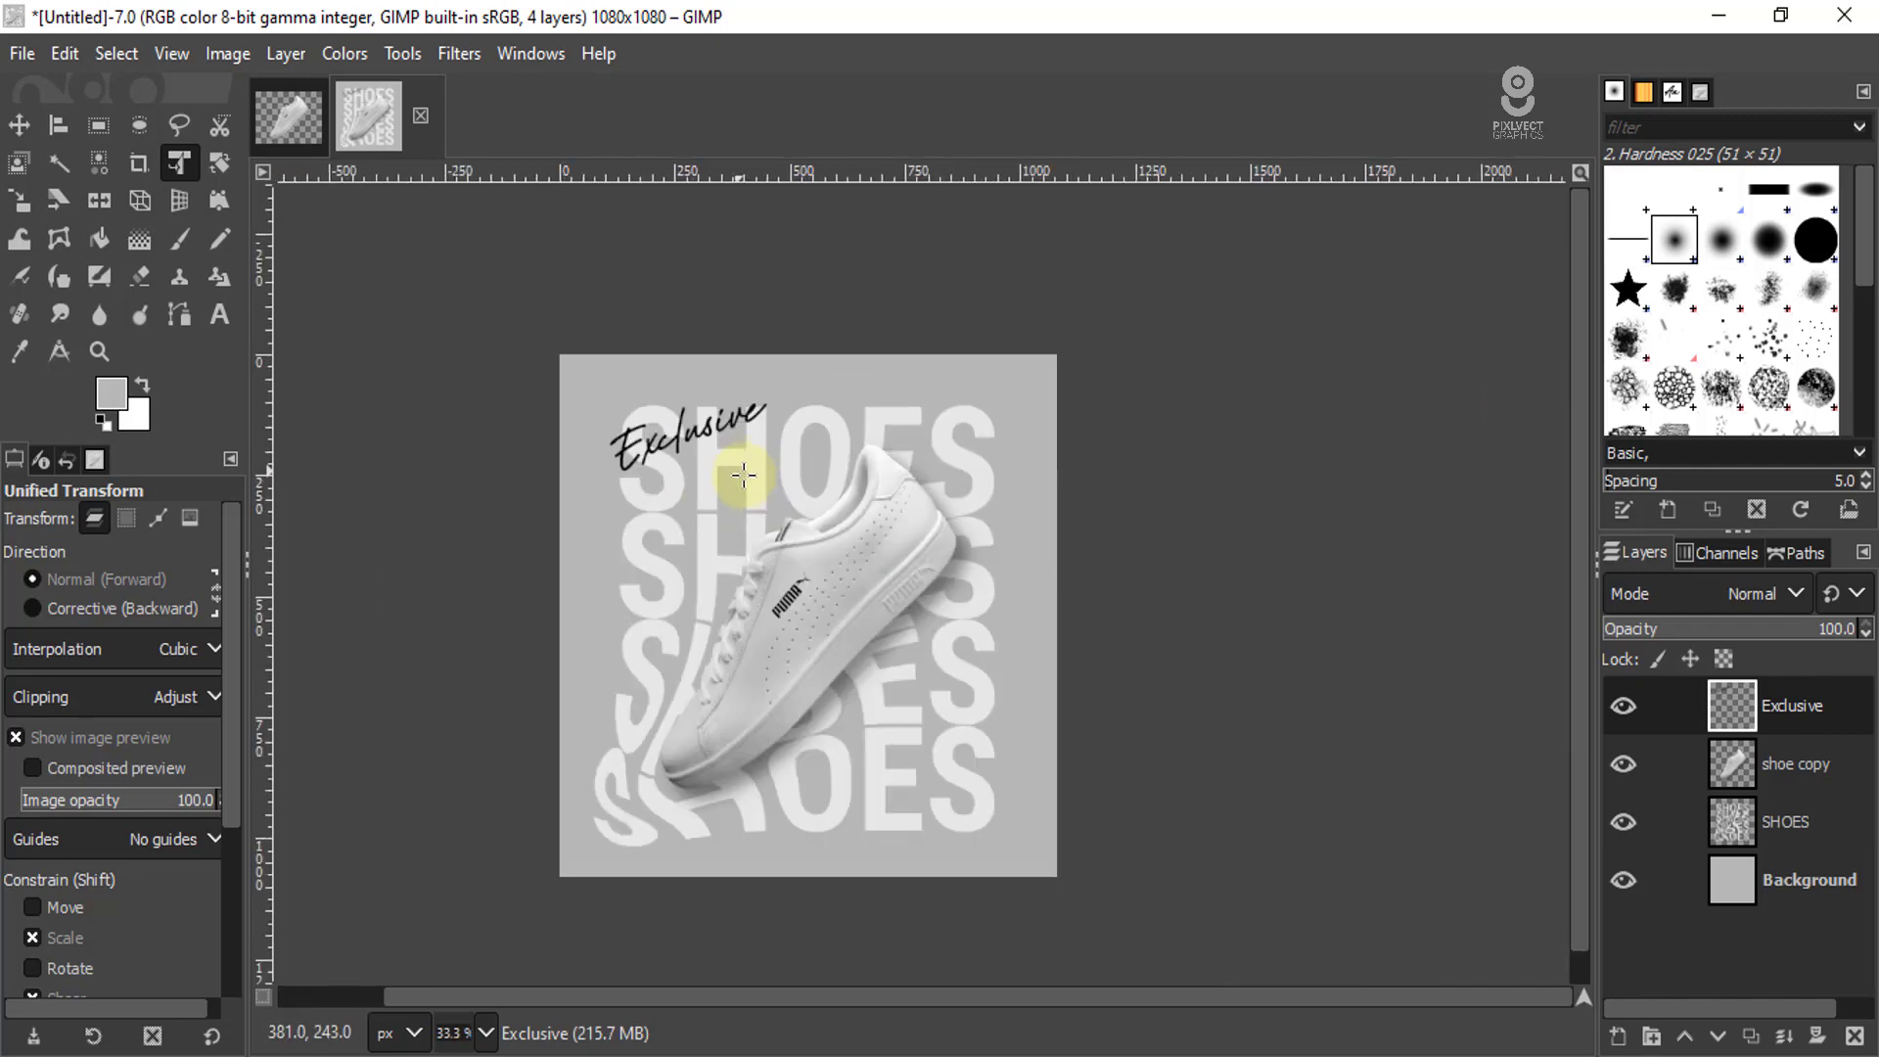
- Add a new transparent layer directly above the Background layer
{"action": "left_click", "coordinate": [18, 125]}
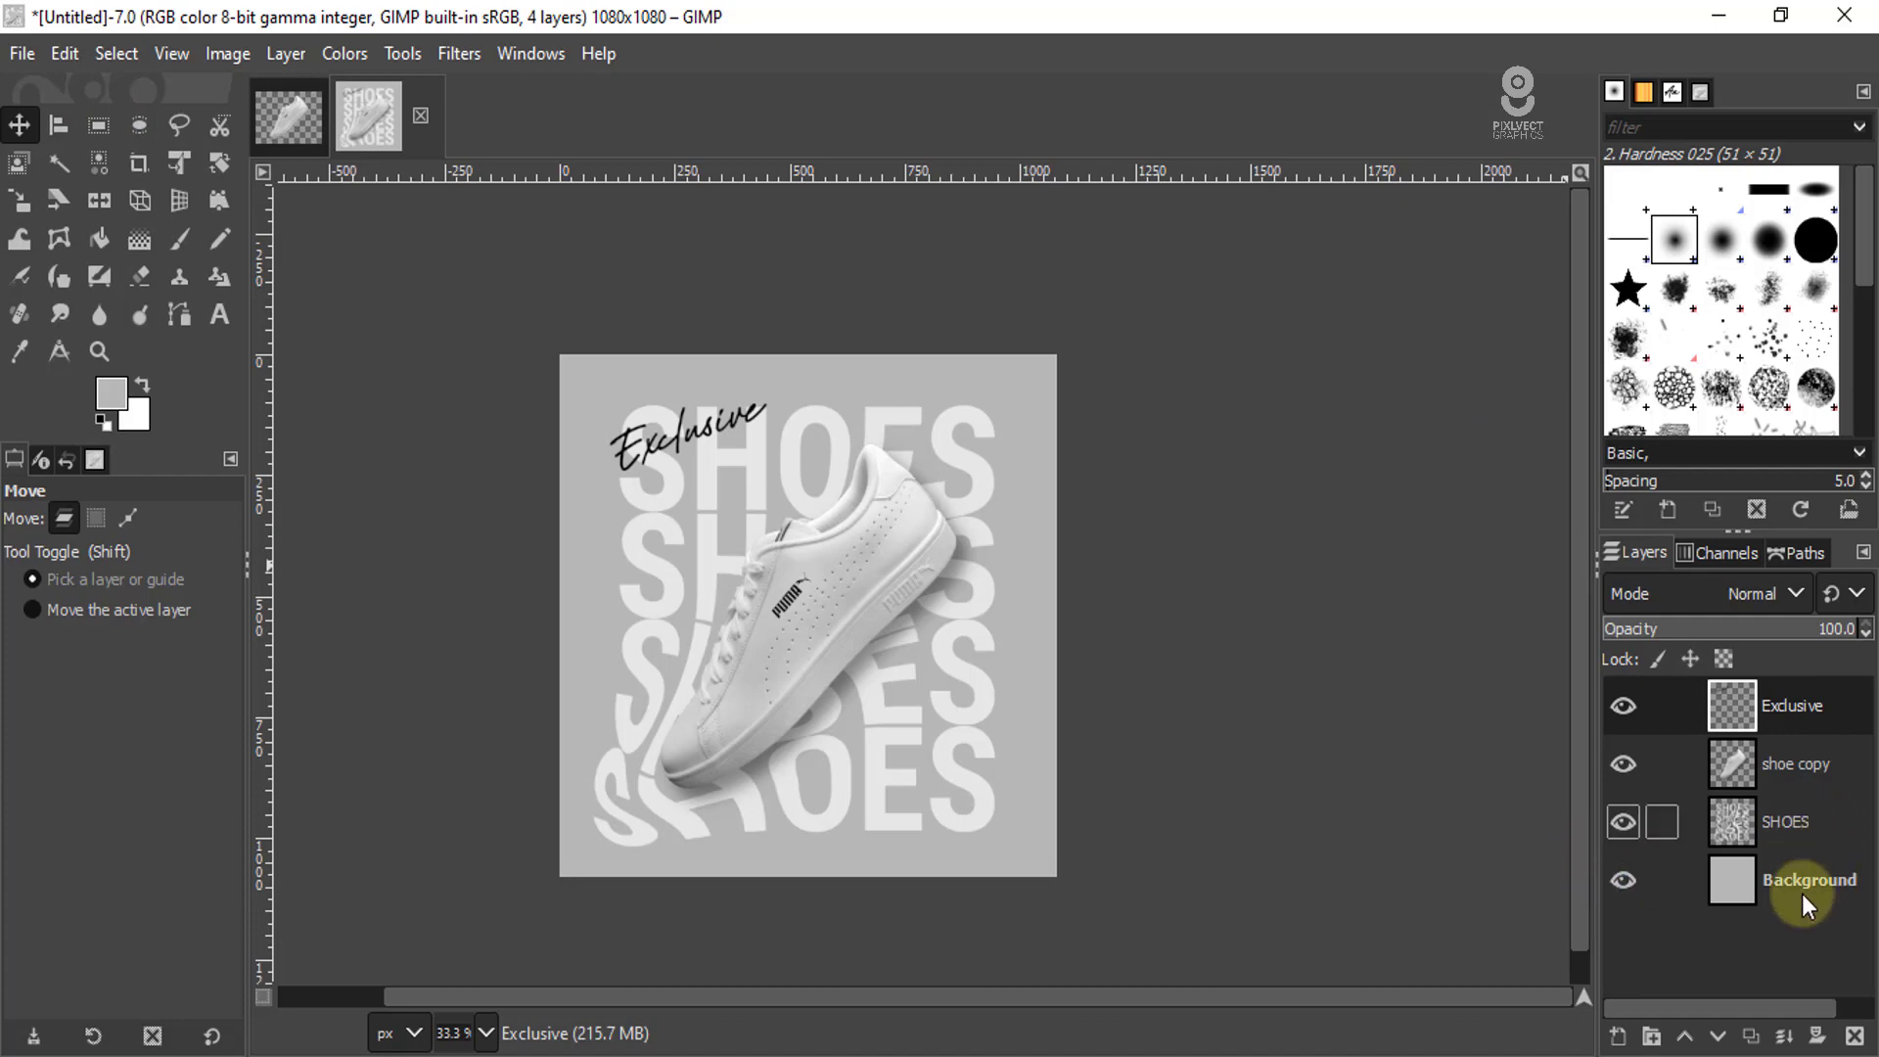
{"action": "left_click", "coordinate": [1735, 883]}
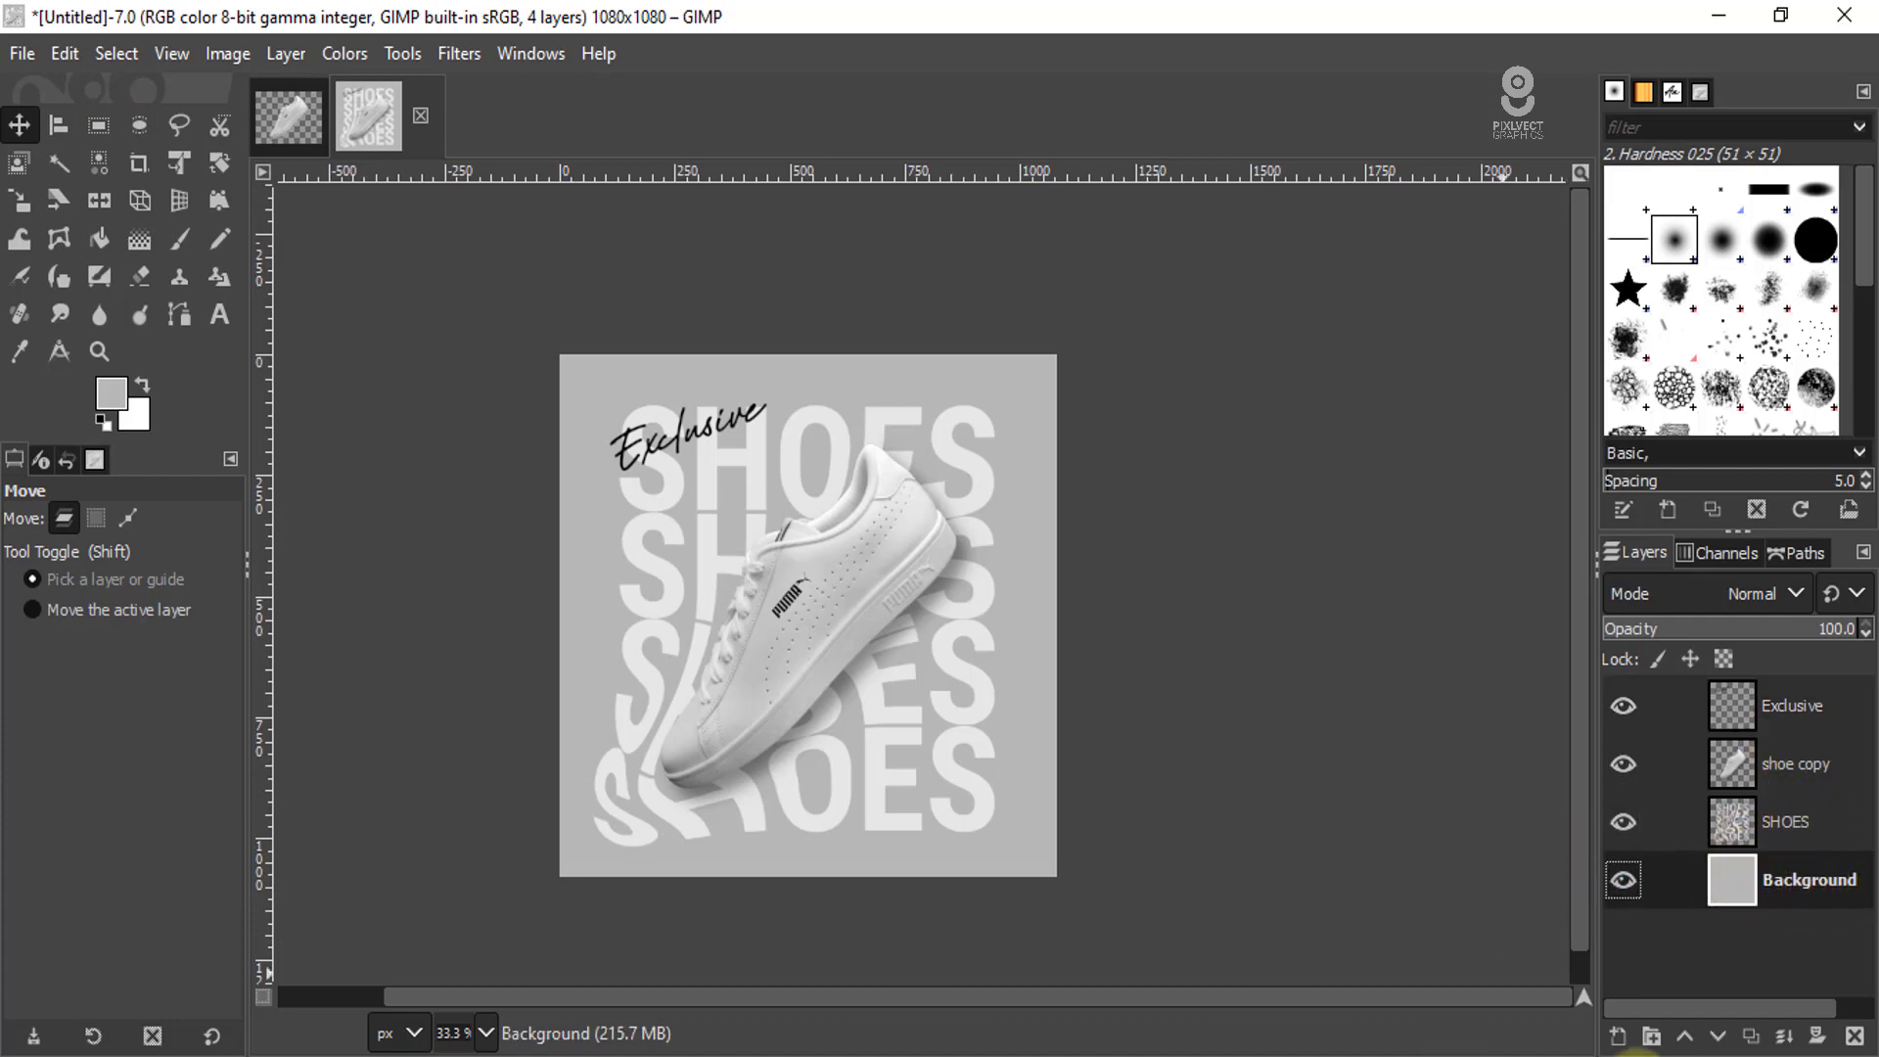
{"action": "left_click", "coordinate": [1620, 1038]}
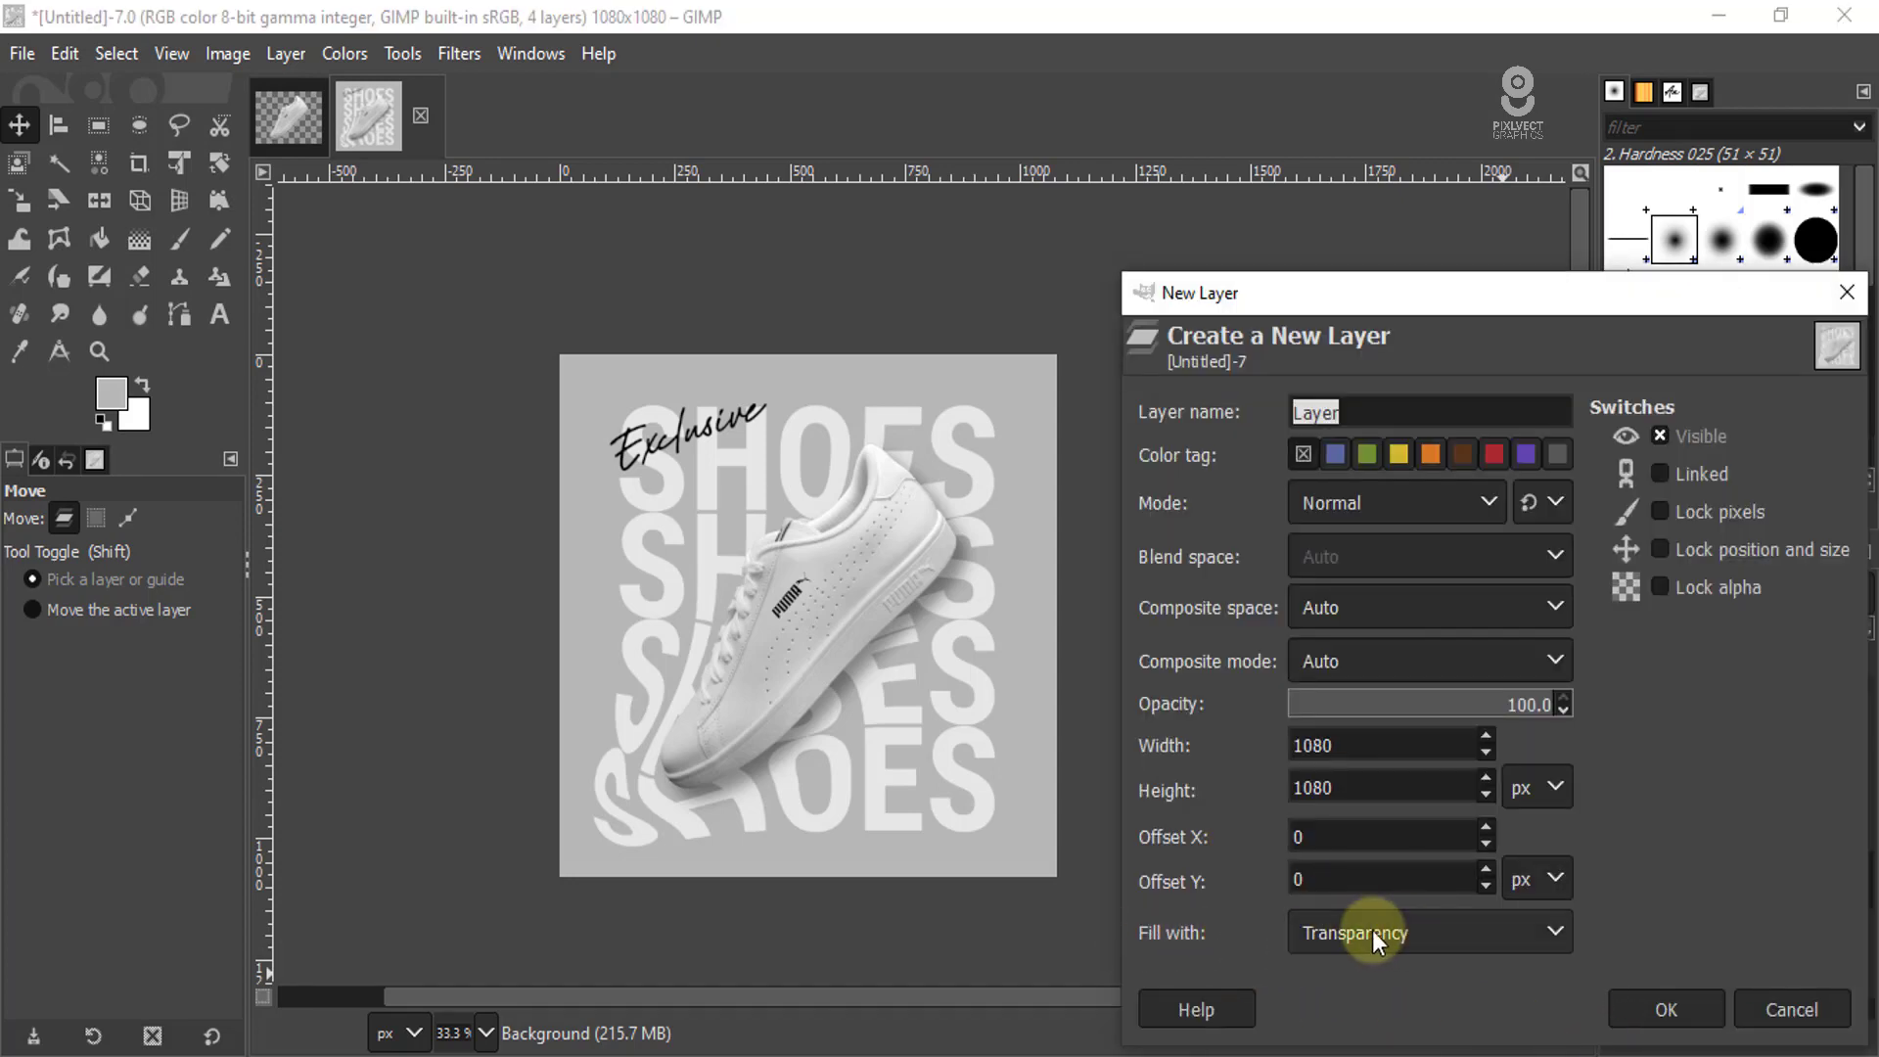
{"action": "left_click", "coordinate": [1691, 1021]}
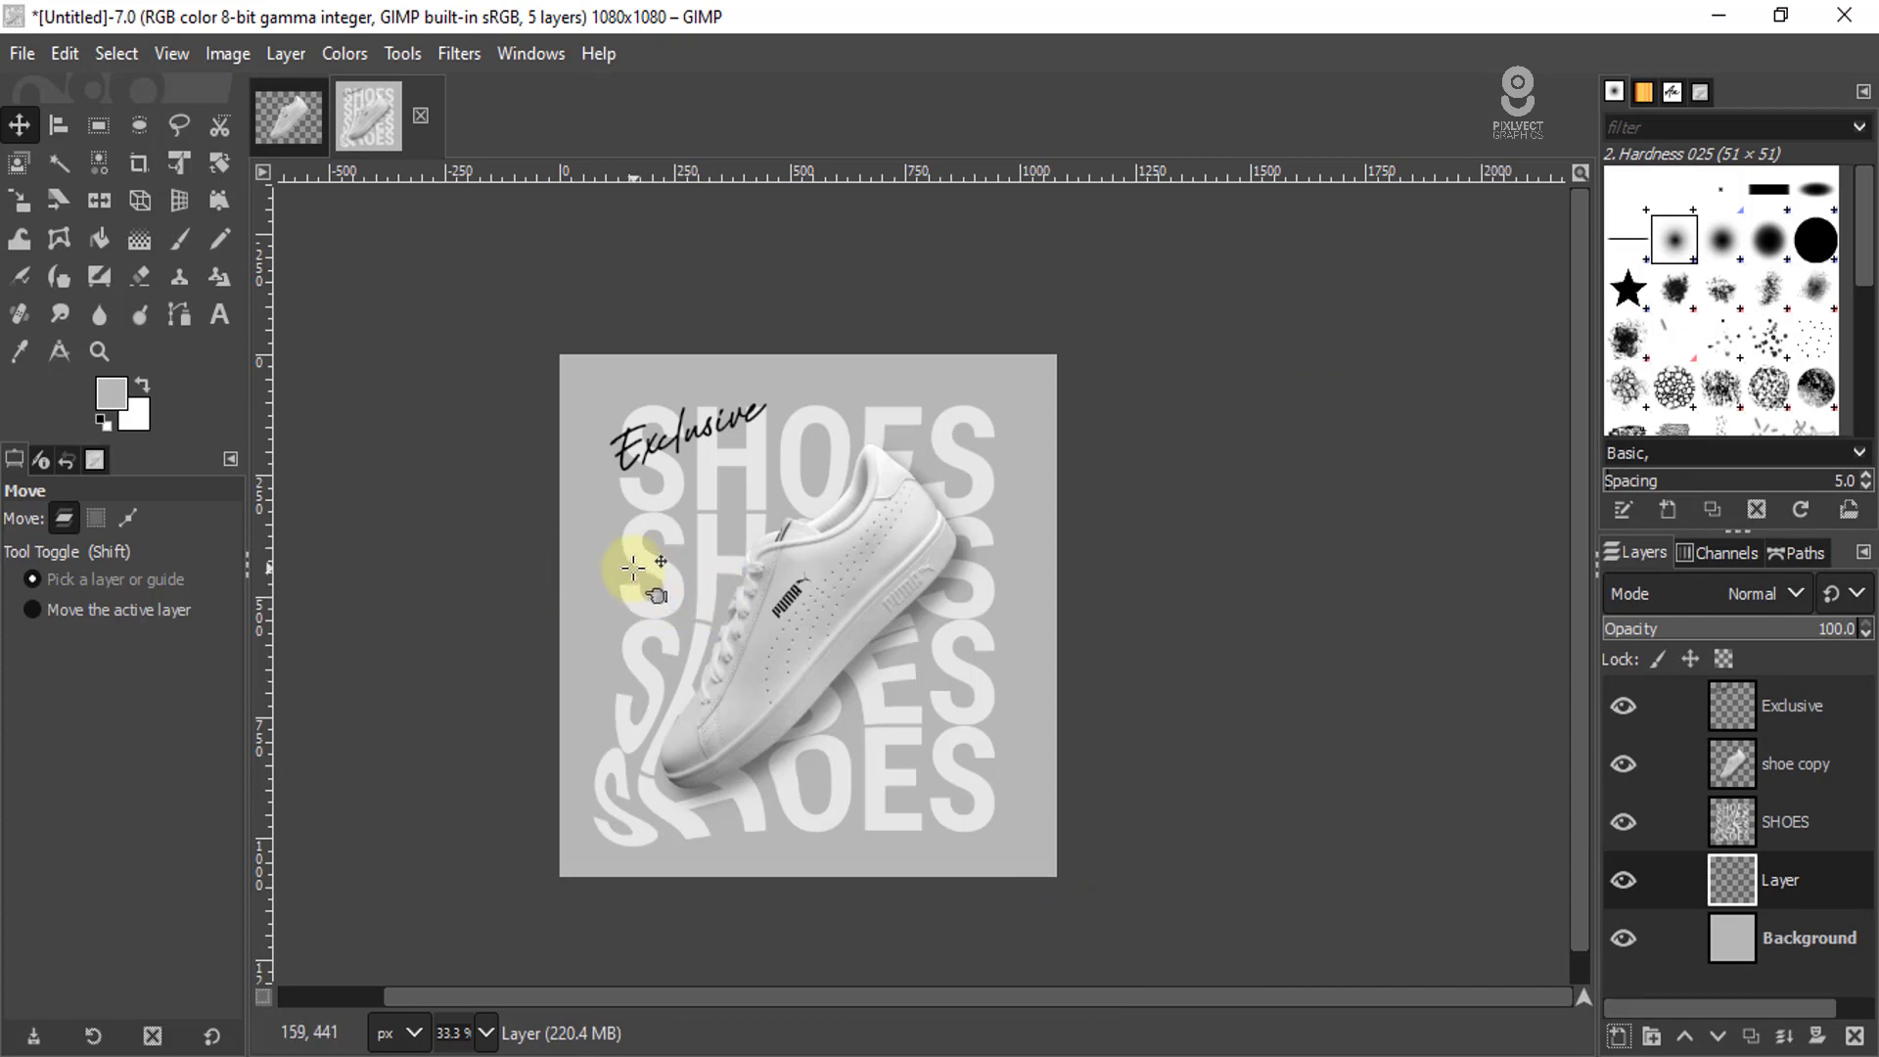
- Draw a rounded 615 × 597 rectangle selection centred over the sneaker
{"action": "left_click", "coordinate": [99, 125]}
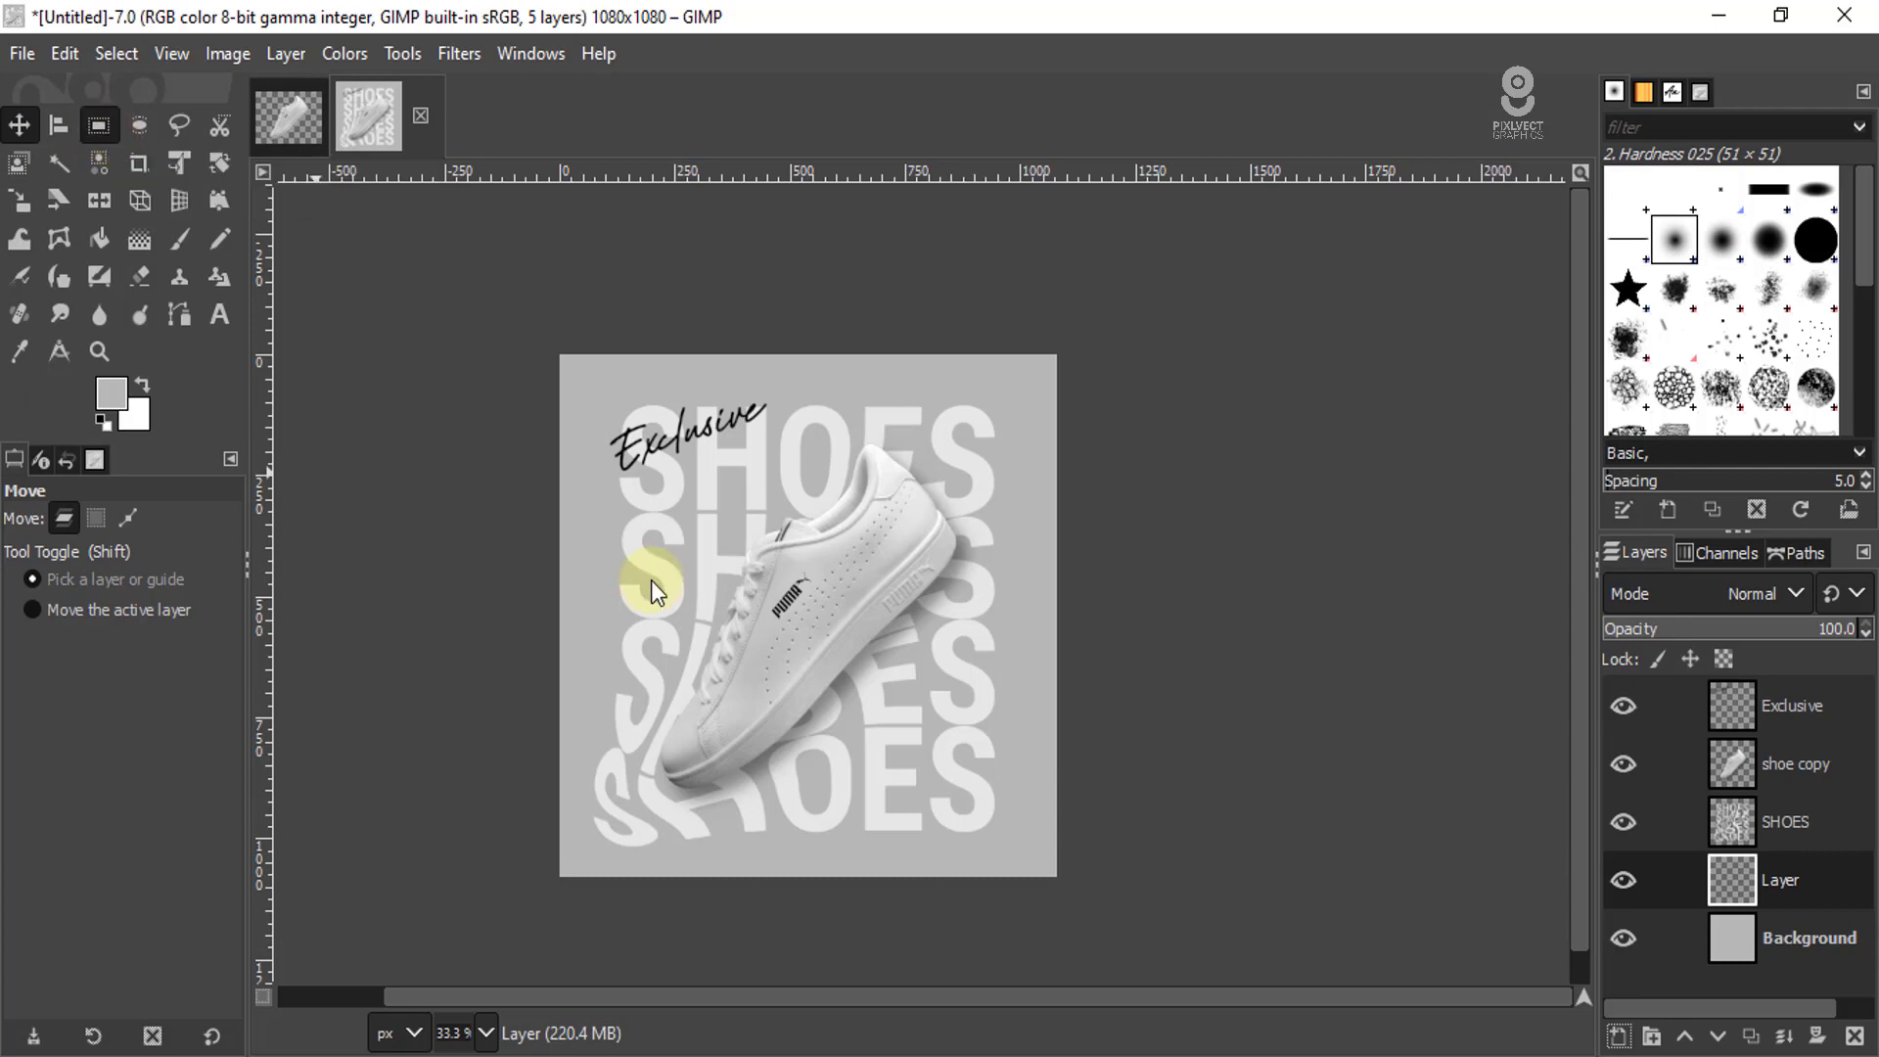
{"action": "mouse_move", "coordinate": [672, 482]}
{"action": "left_mouse_down"}
{"action": "mouse_move", "coordinate": [960, 762]}
{"action": "mouse_move", "coordinate": [838, 764]}
{"action": "left_mouse_up"}
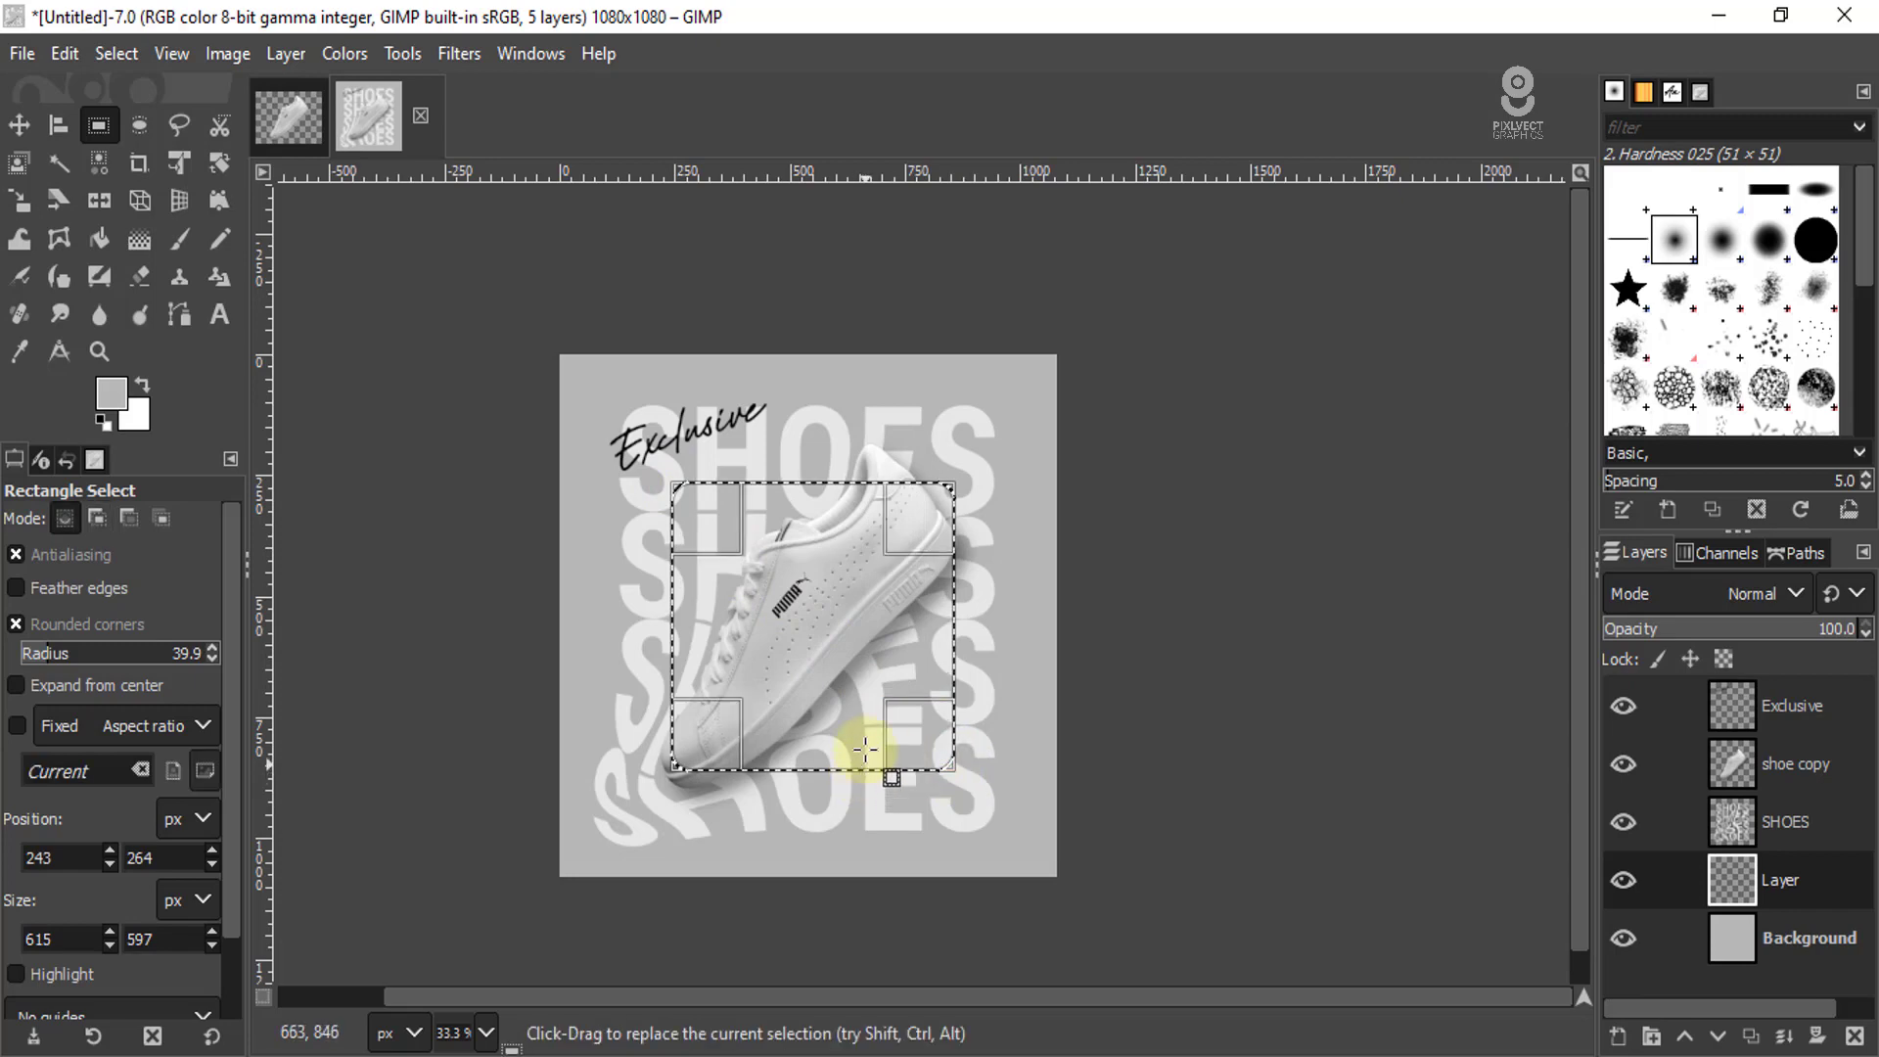
{"action": "mouse_move", "coordinate": [778, 612]}
{"action": "left_mouse_down"}
{"action": "mouse_move", "coordinate": [821, 609]}
{"action": "mouse_move", "coordinate": [828, 629]}
{"action": "mouse_move", "coordinate": [805, 623]}
{"action": "left_mouse_up"}
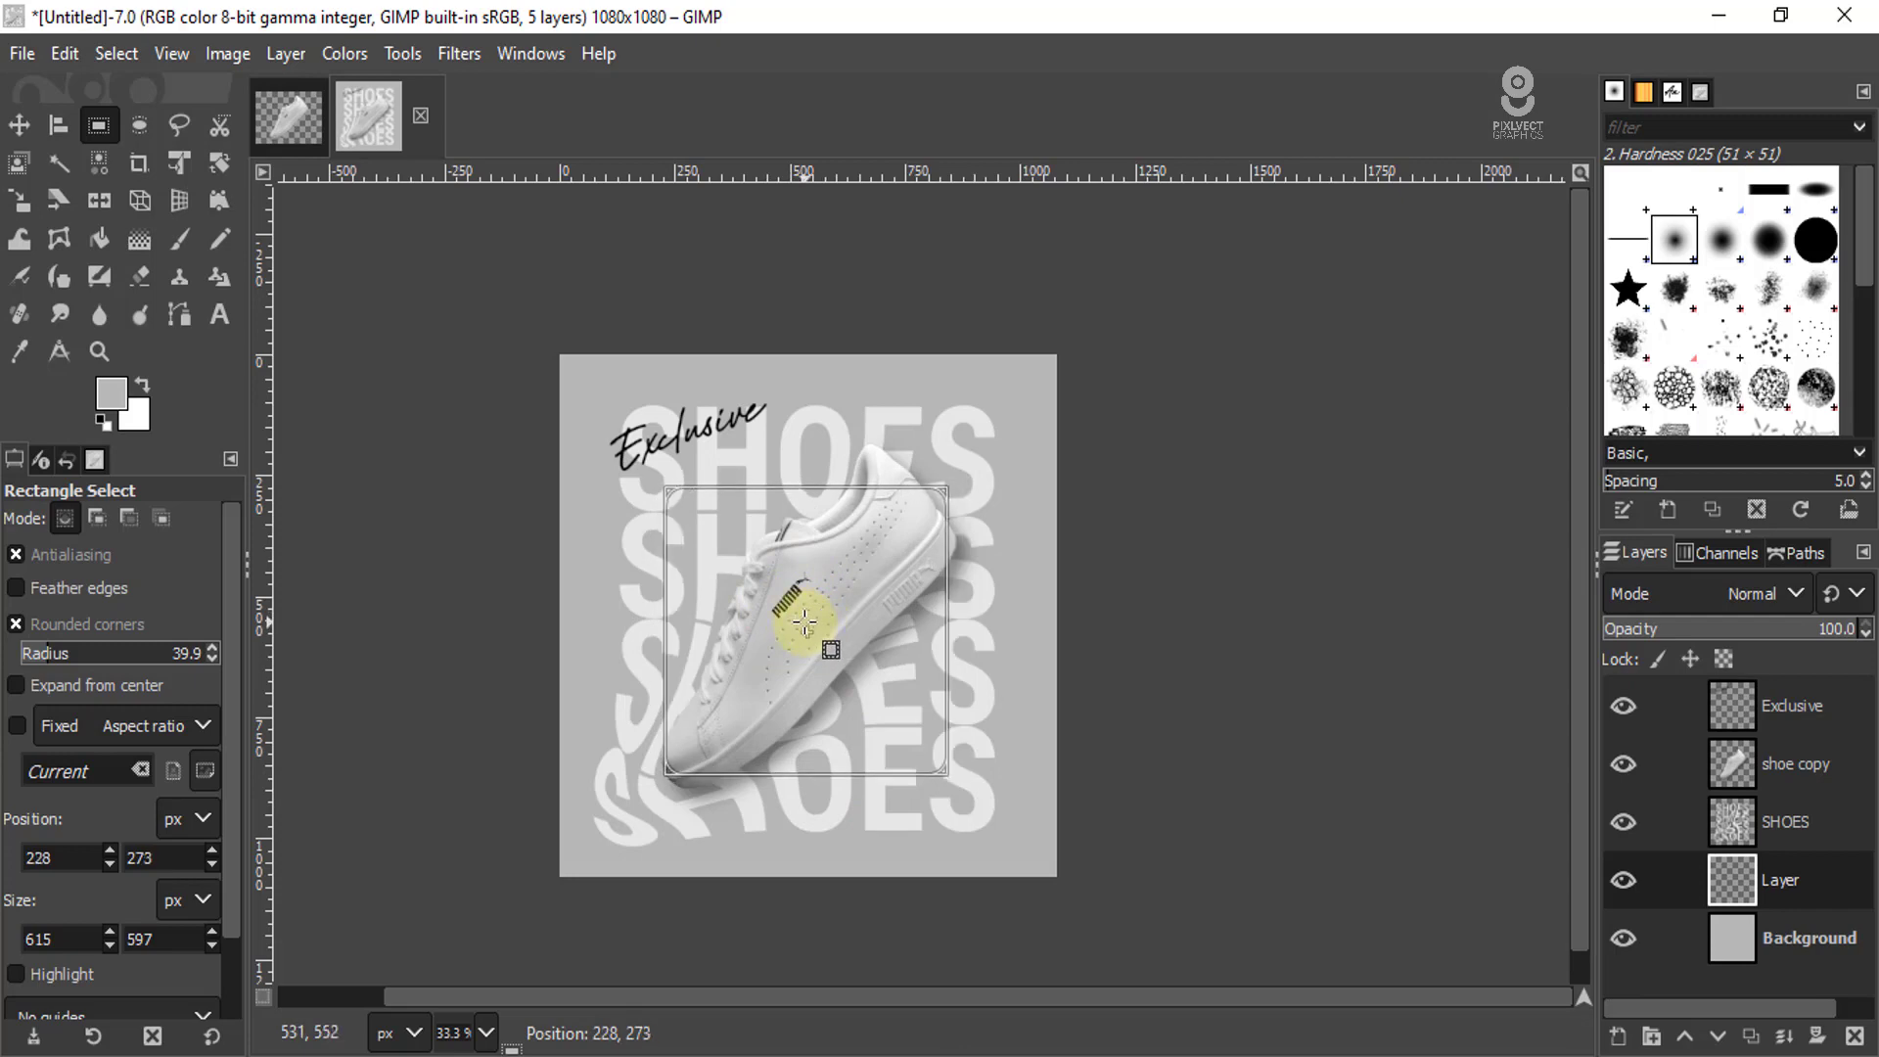
{"action": "left_click_drag", "start_coordinate": [804, 622], "coordinate": [798, 626]}
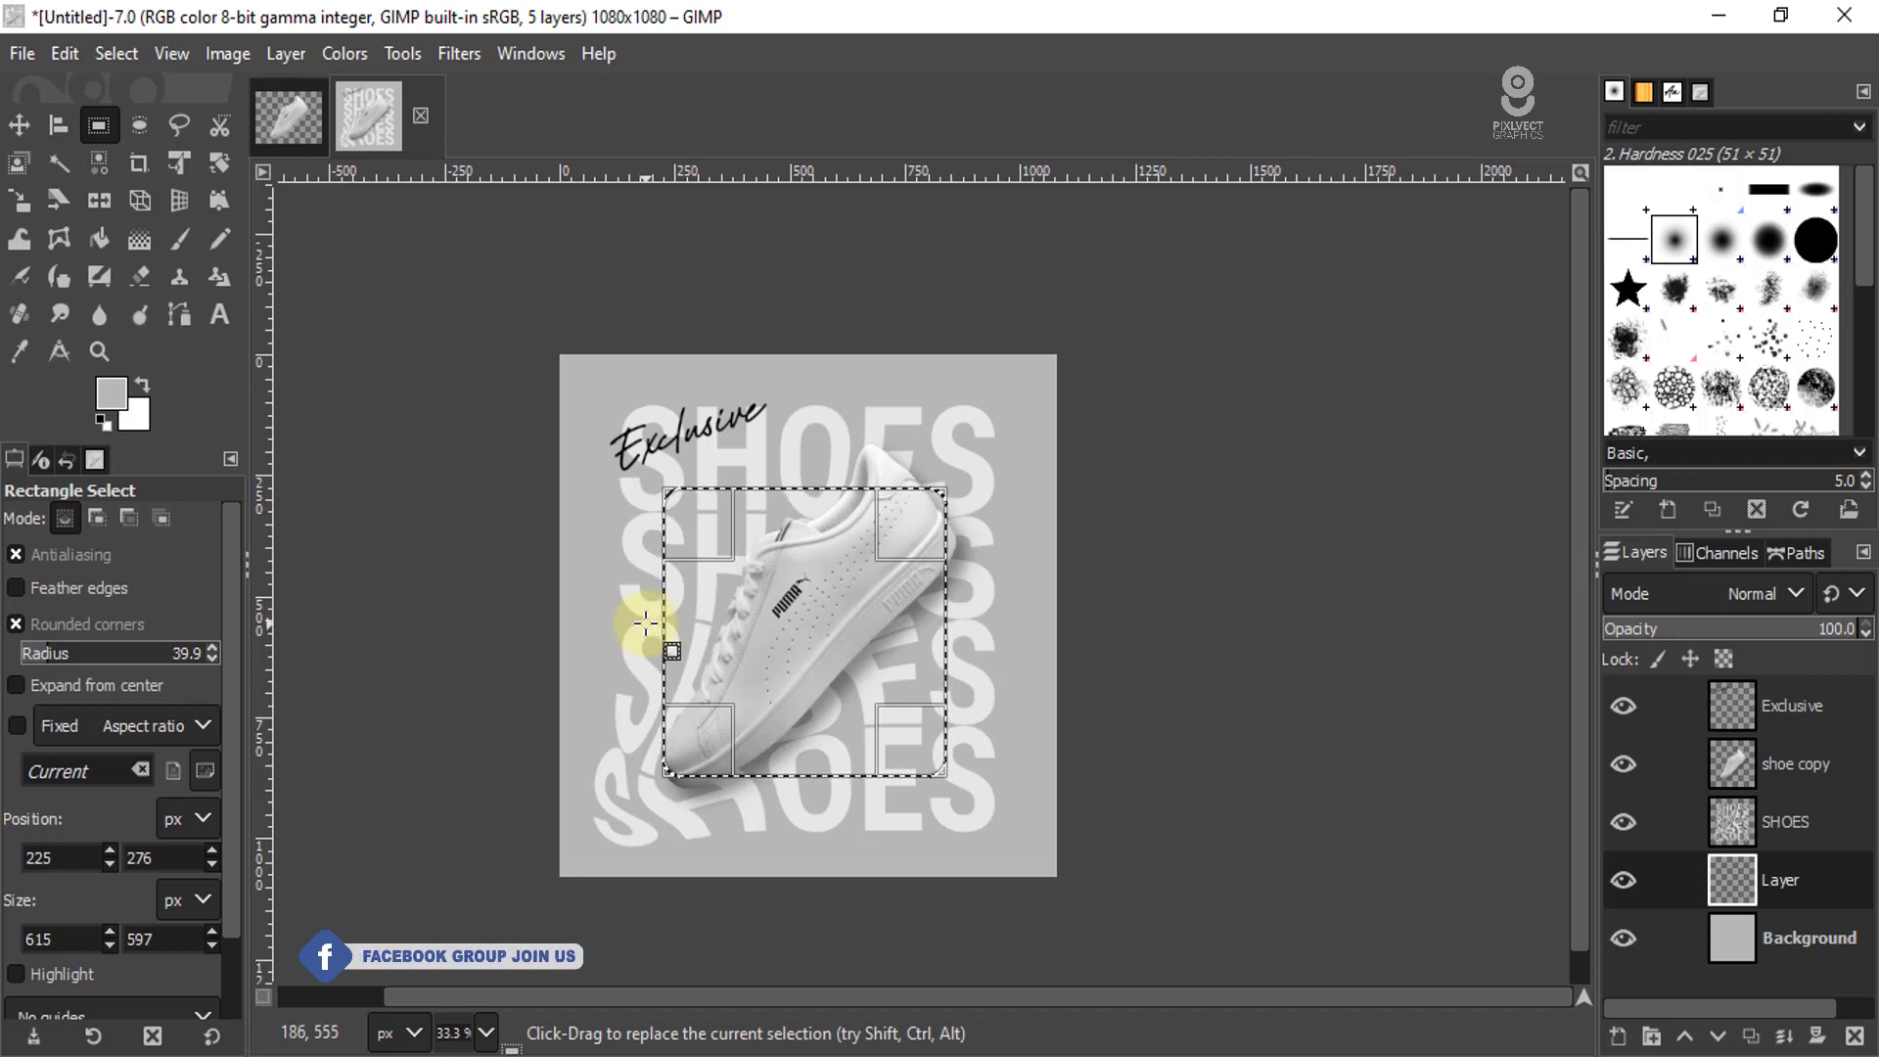
{"action": "left_click", "coordinate": [122, 240]}
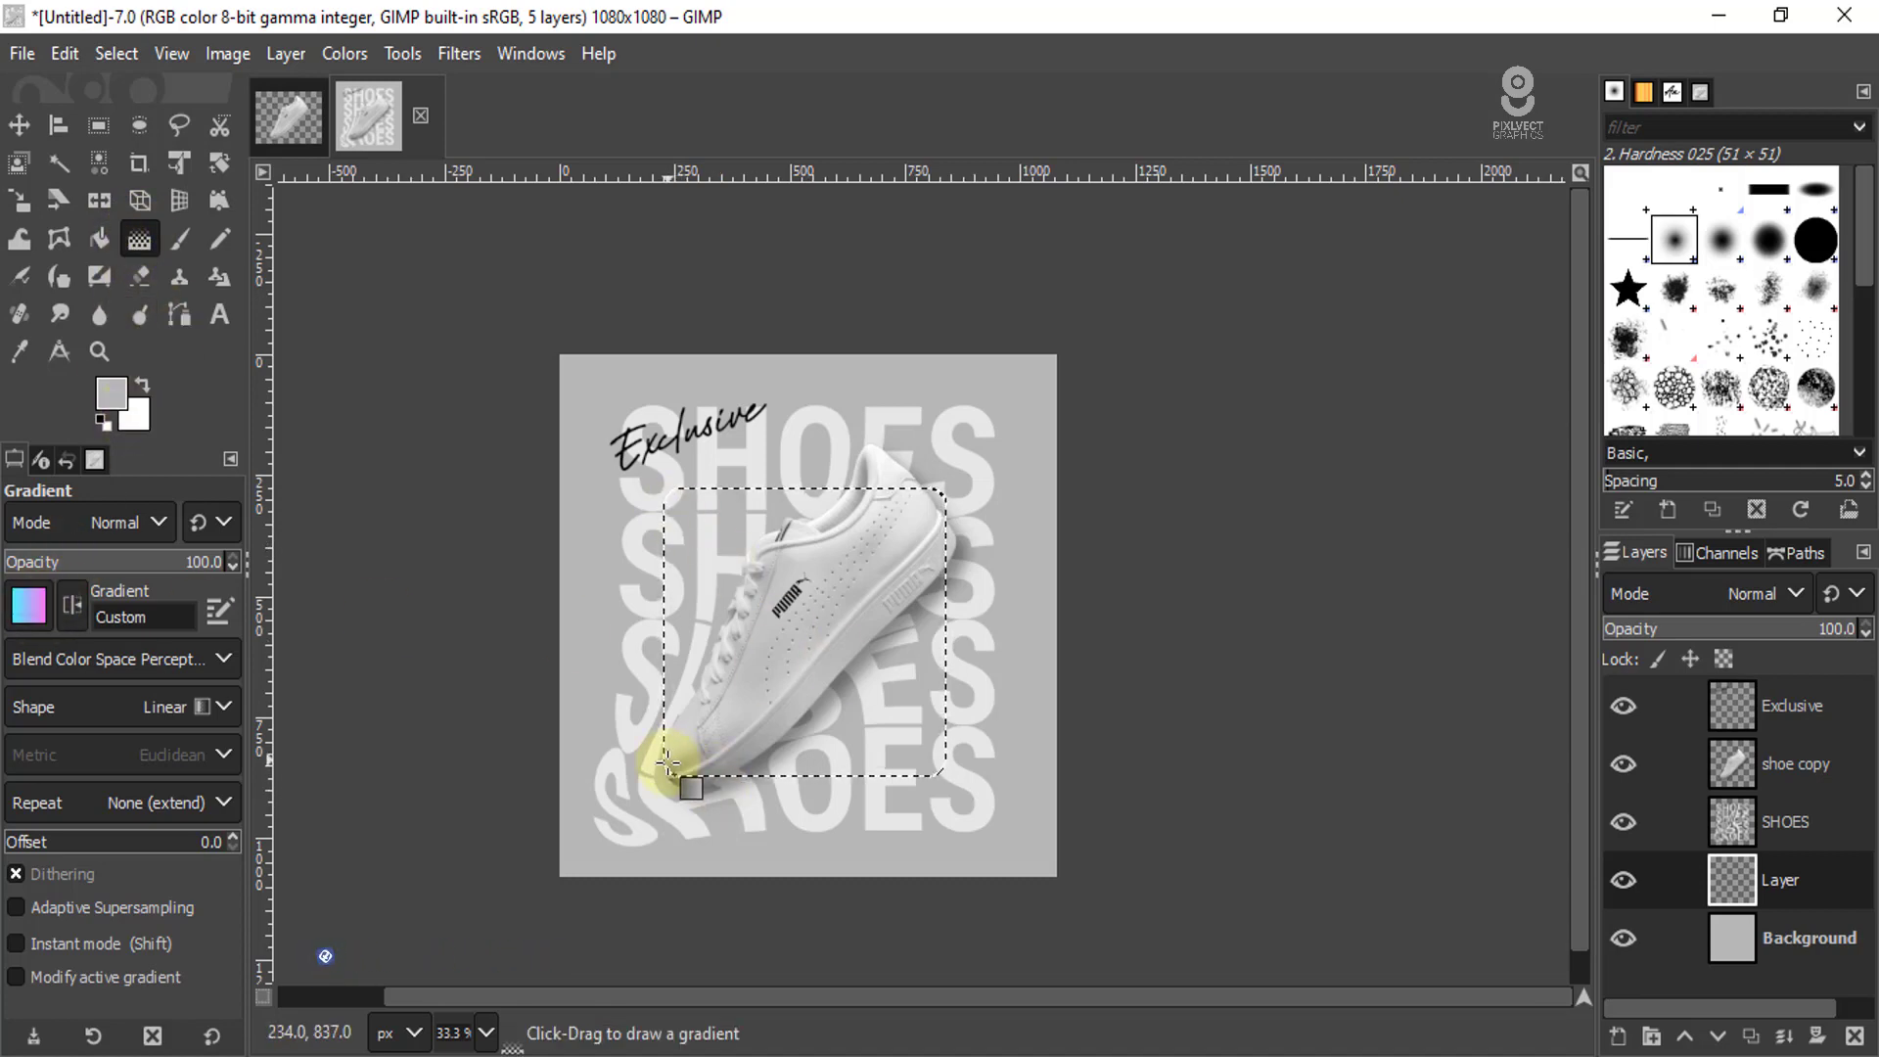
- Drag a diagonal gradient across the selection with a blue start colour
{"action": "left_click_drag", "start_coordinate": [668, 761], "coordinate": [941, 490]}
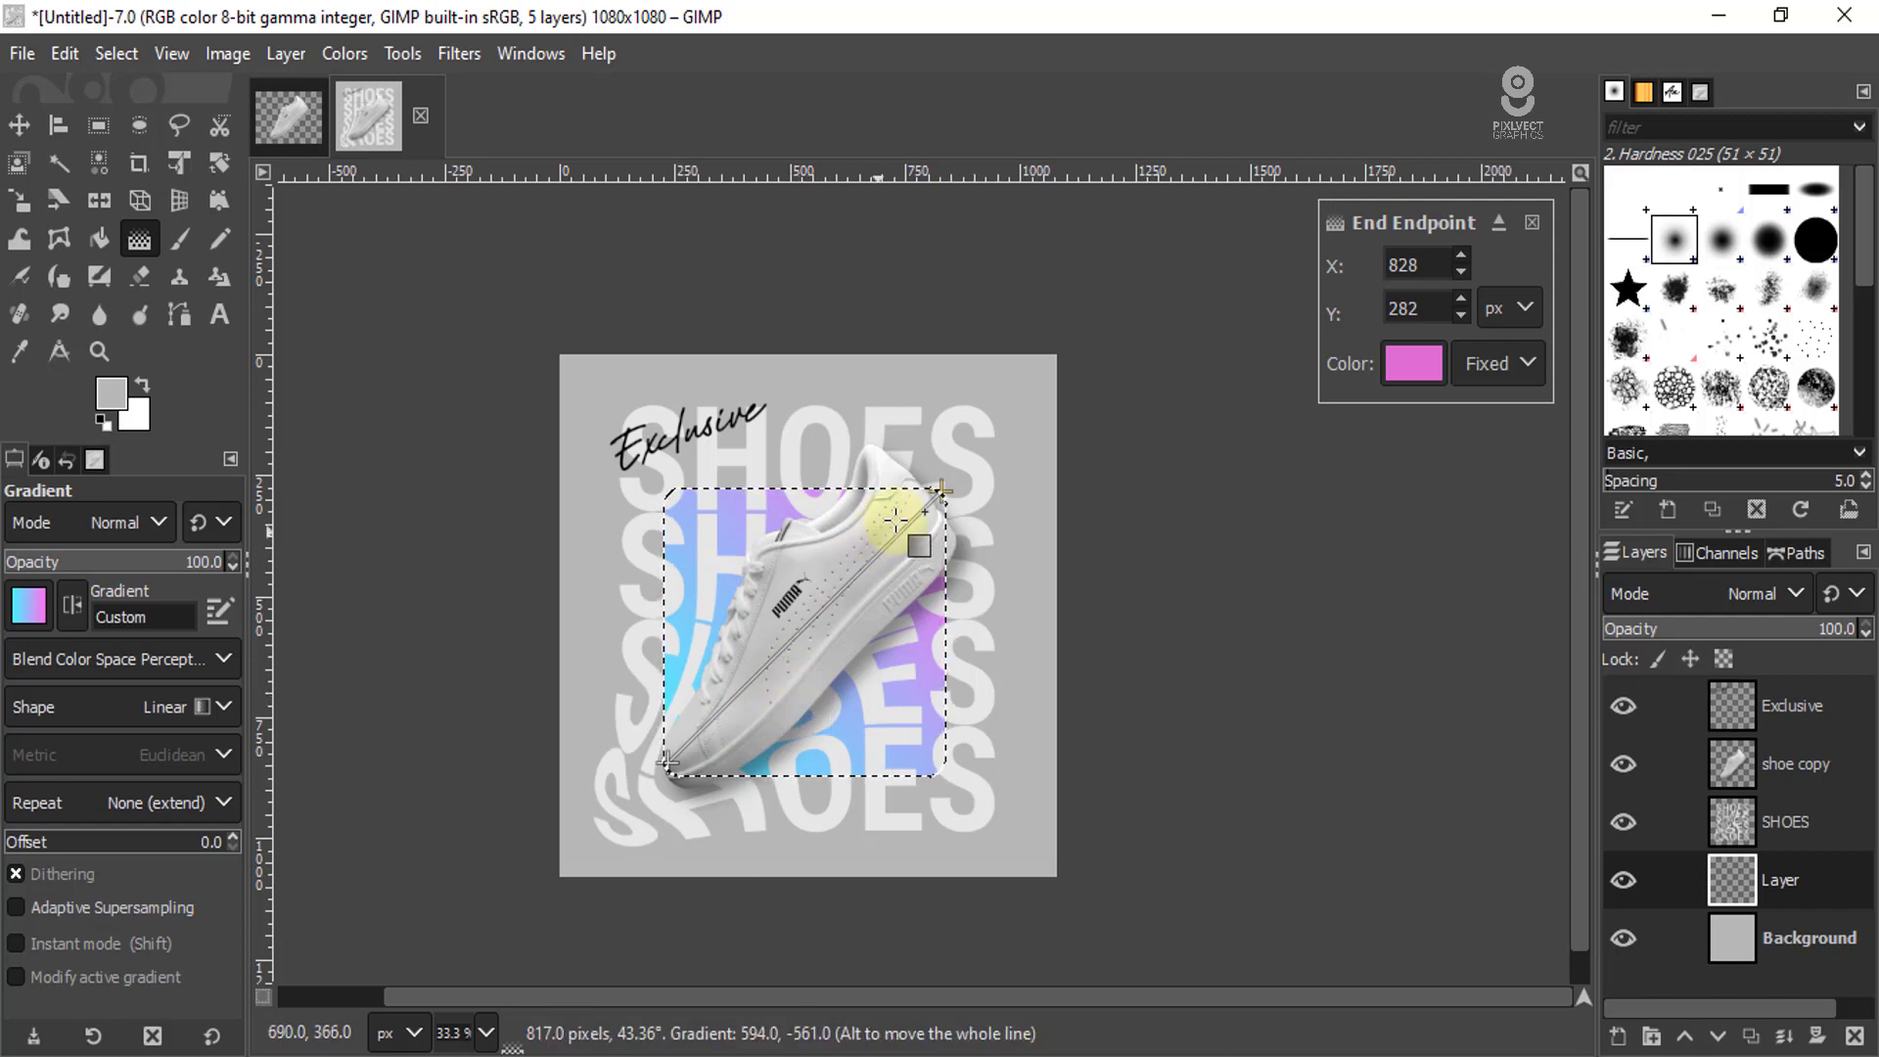
{"action": "left_click", "coordinate": [666, 765]}
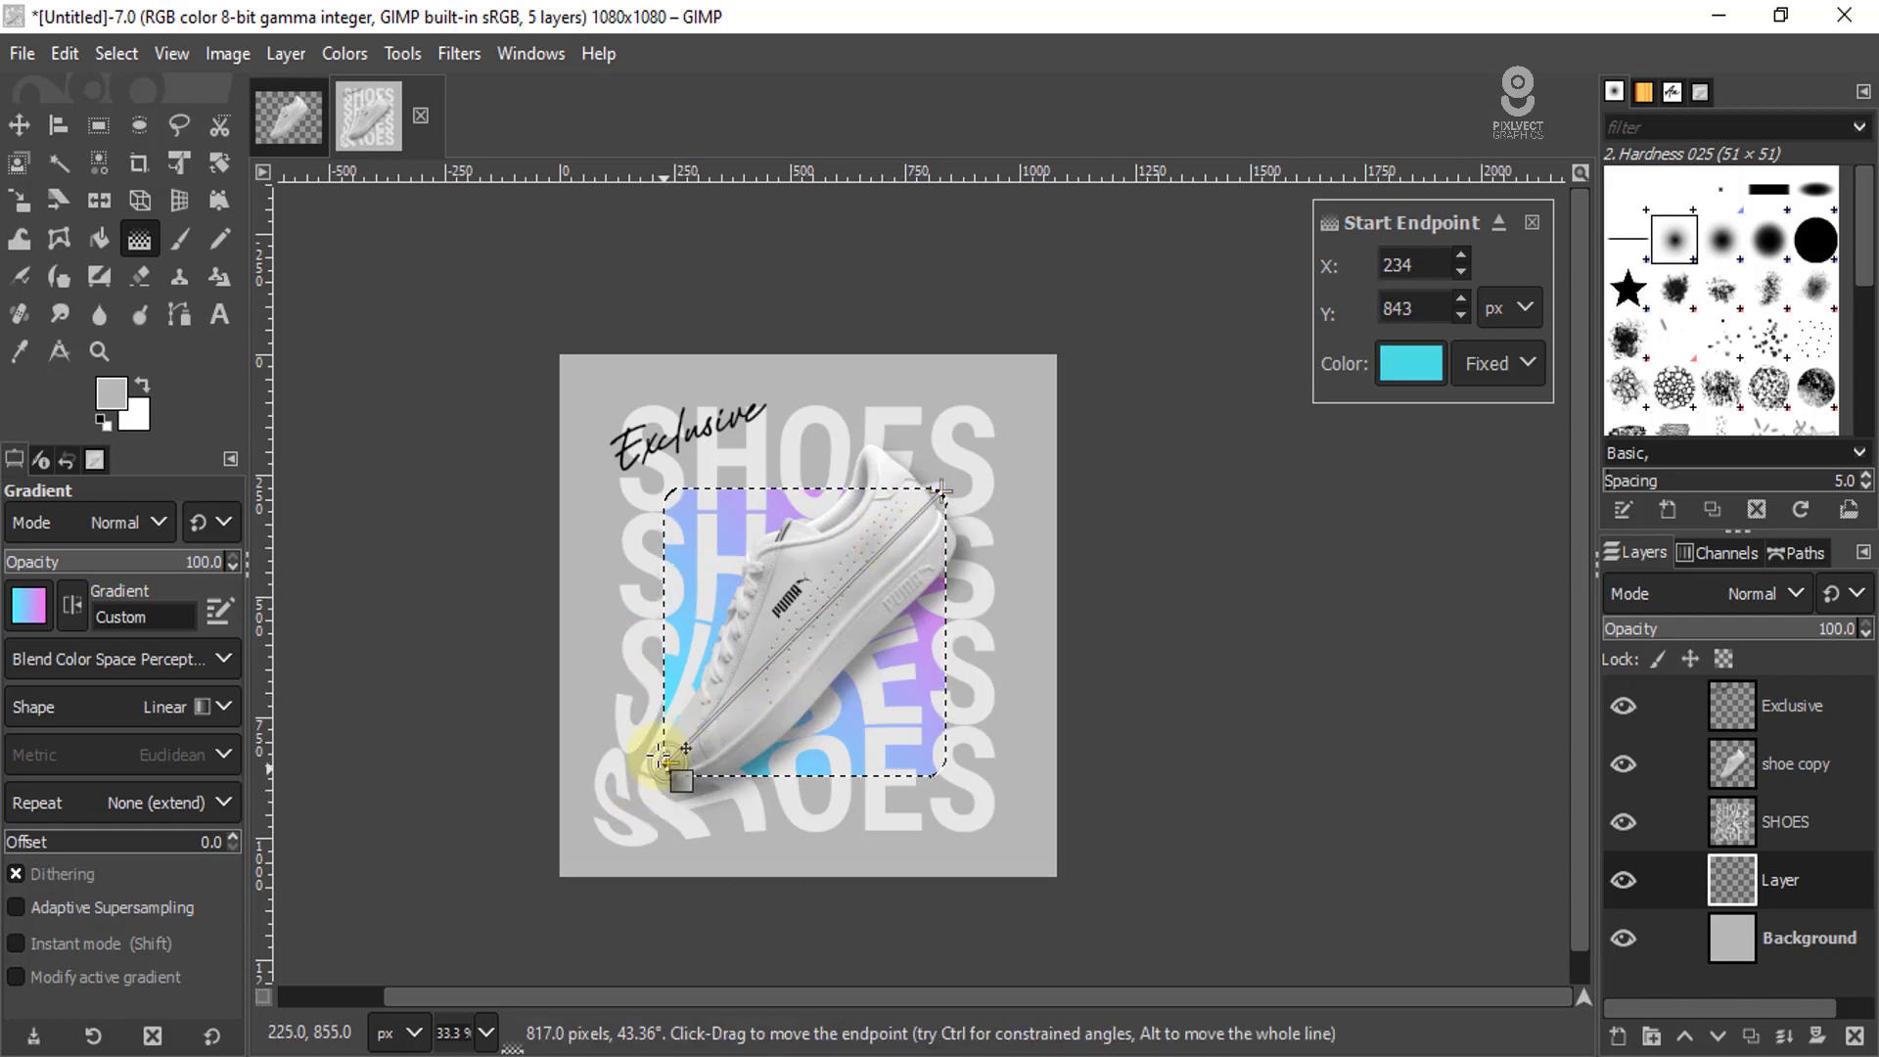
{"action": "left_click", "coordinate": [1408, 370]}
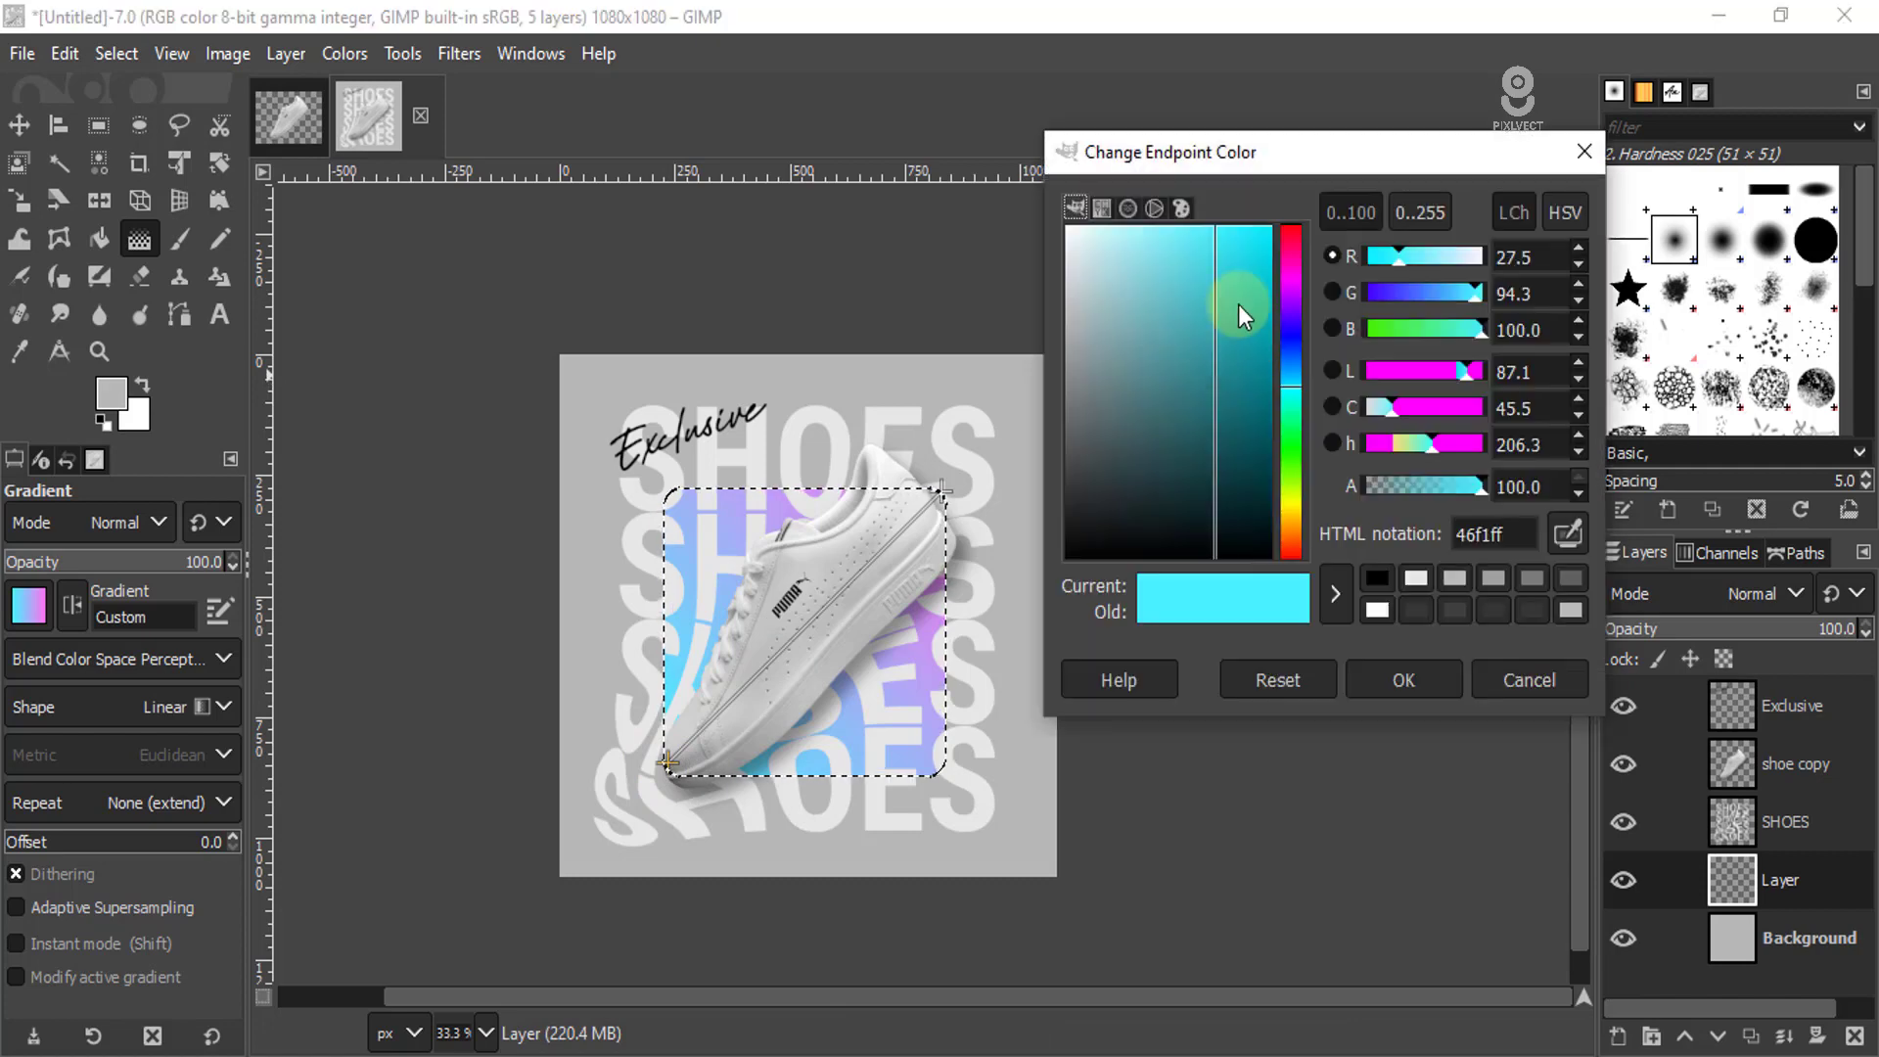
{"action": "mouse_move", "coordinate": [1294, 382]}
{"action": "left_mouse_down"}
{"action": "mouse_move", "coordinate": [1295, 444]}
{"action": "mouse_move", "coordinate": [1295, 312]}
{"action": "mouse_move", "coordinate": [1296, 375]}
{"action": "mouse_move", "coordinate": [1295, 350]}
{"action": "left_mouse_up"}
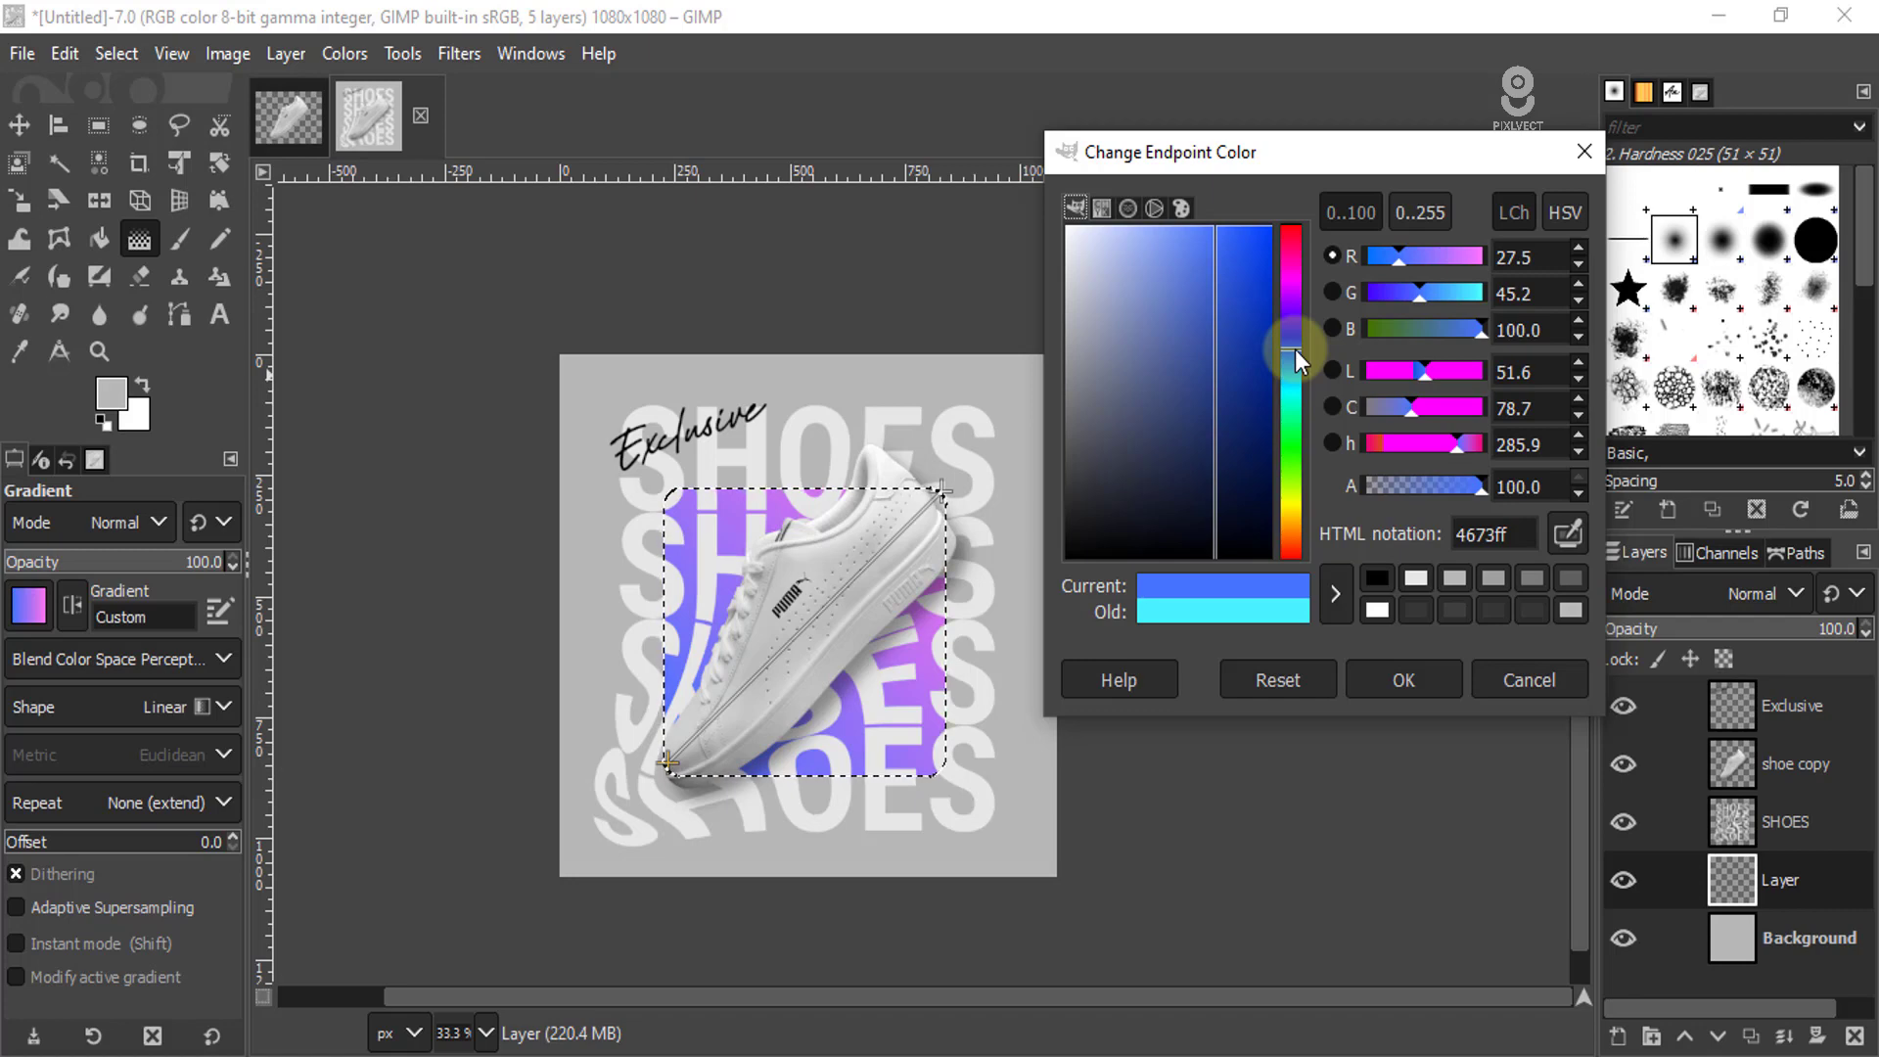
{"action": "left_click", "coordinate": [1431, 677]}
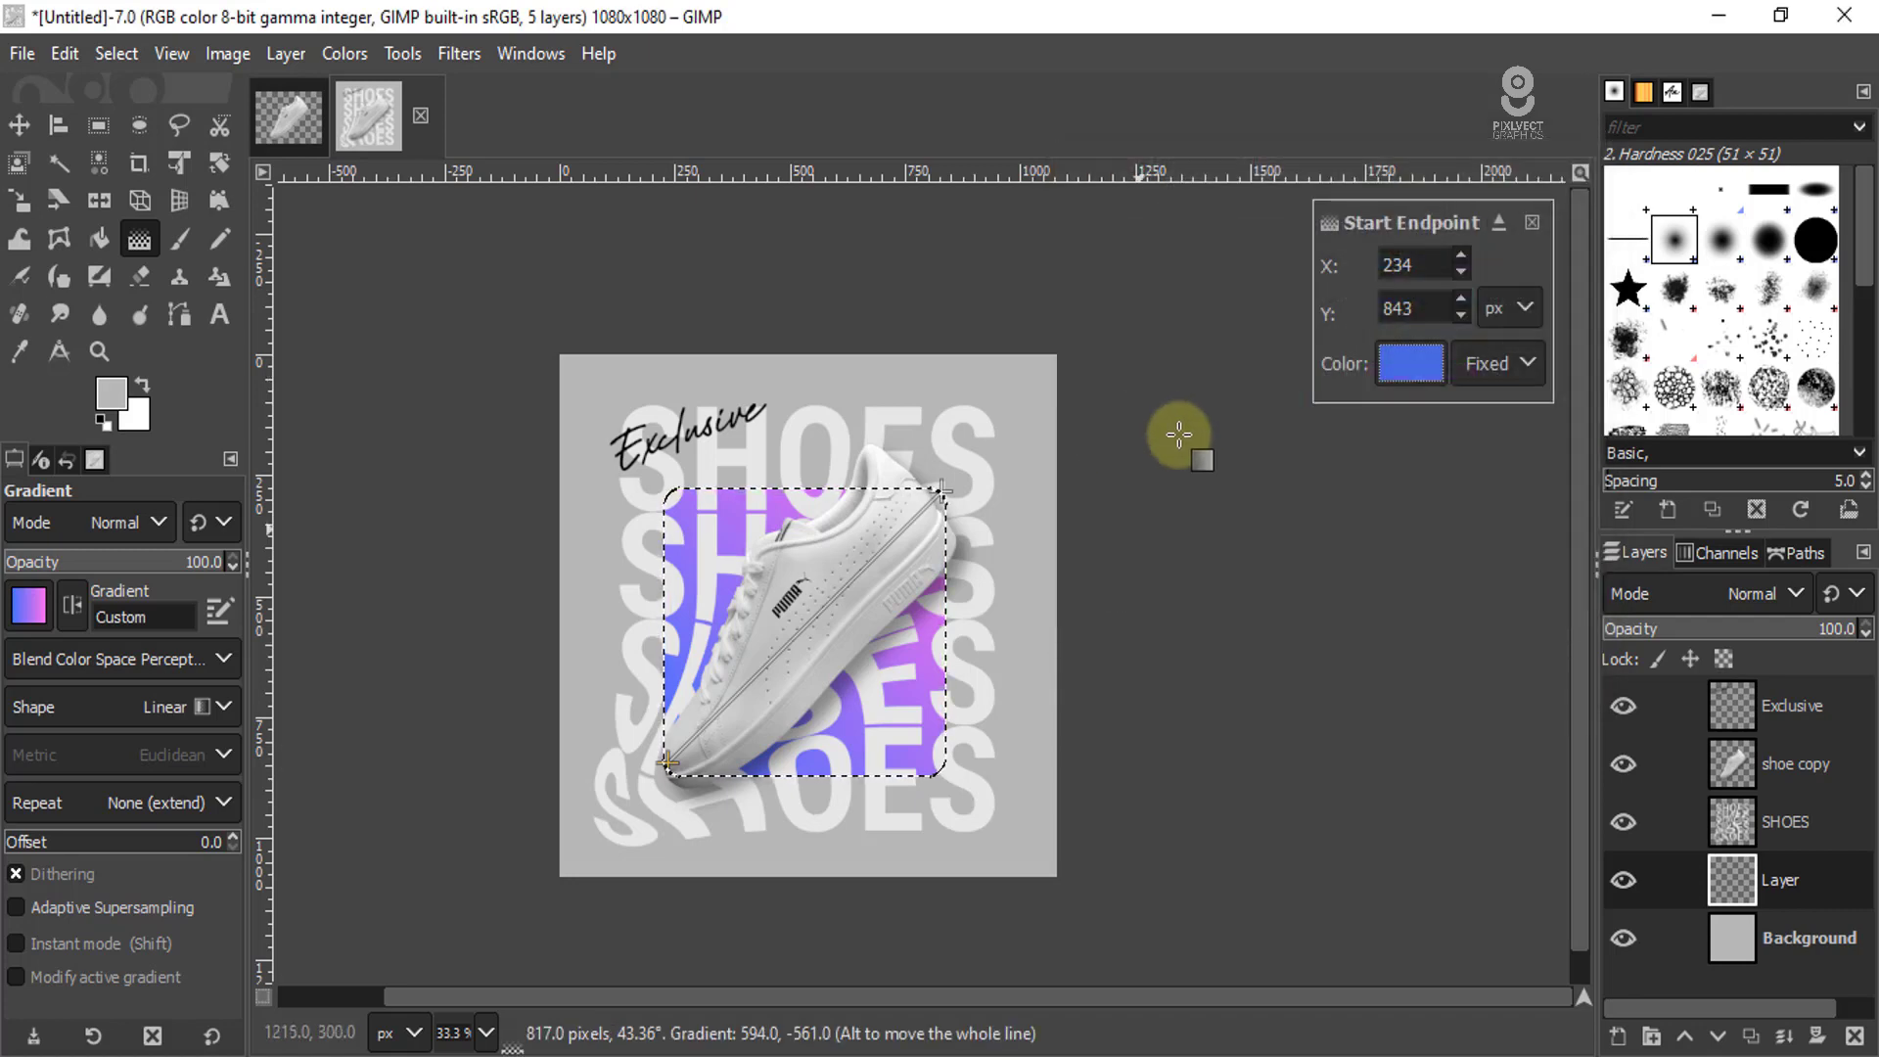
- Set the gradient's end colour to green 73fdaa and commit the fill
{"action": "left_click", "coordinate": [939, 487]}
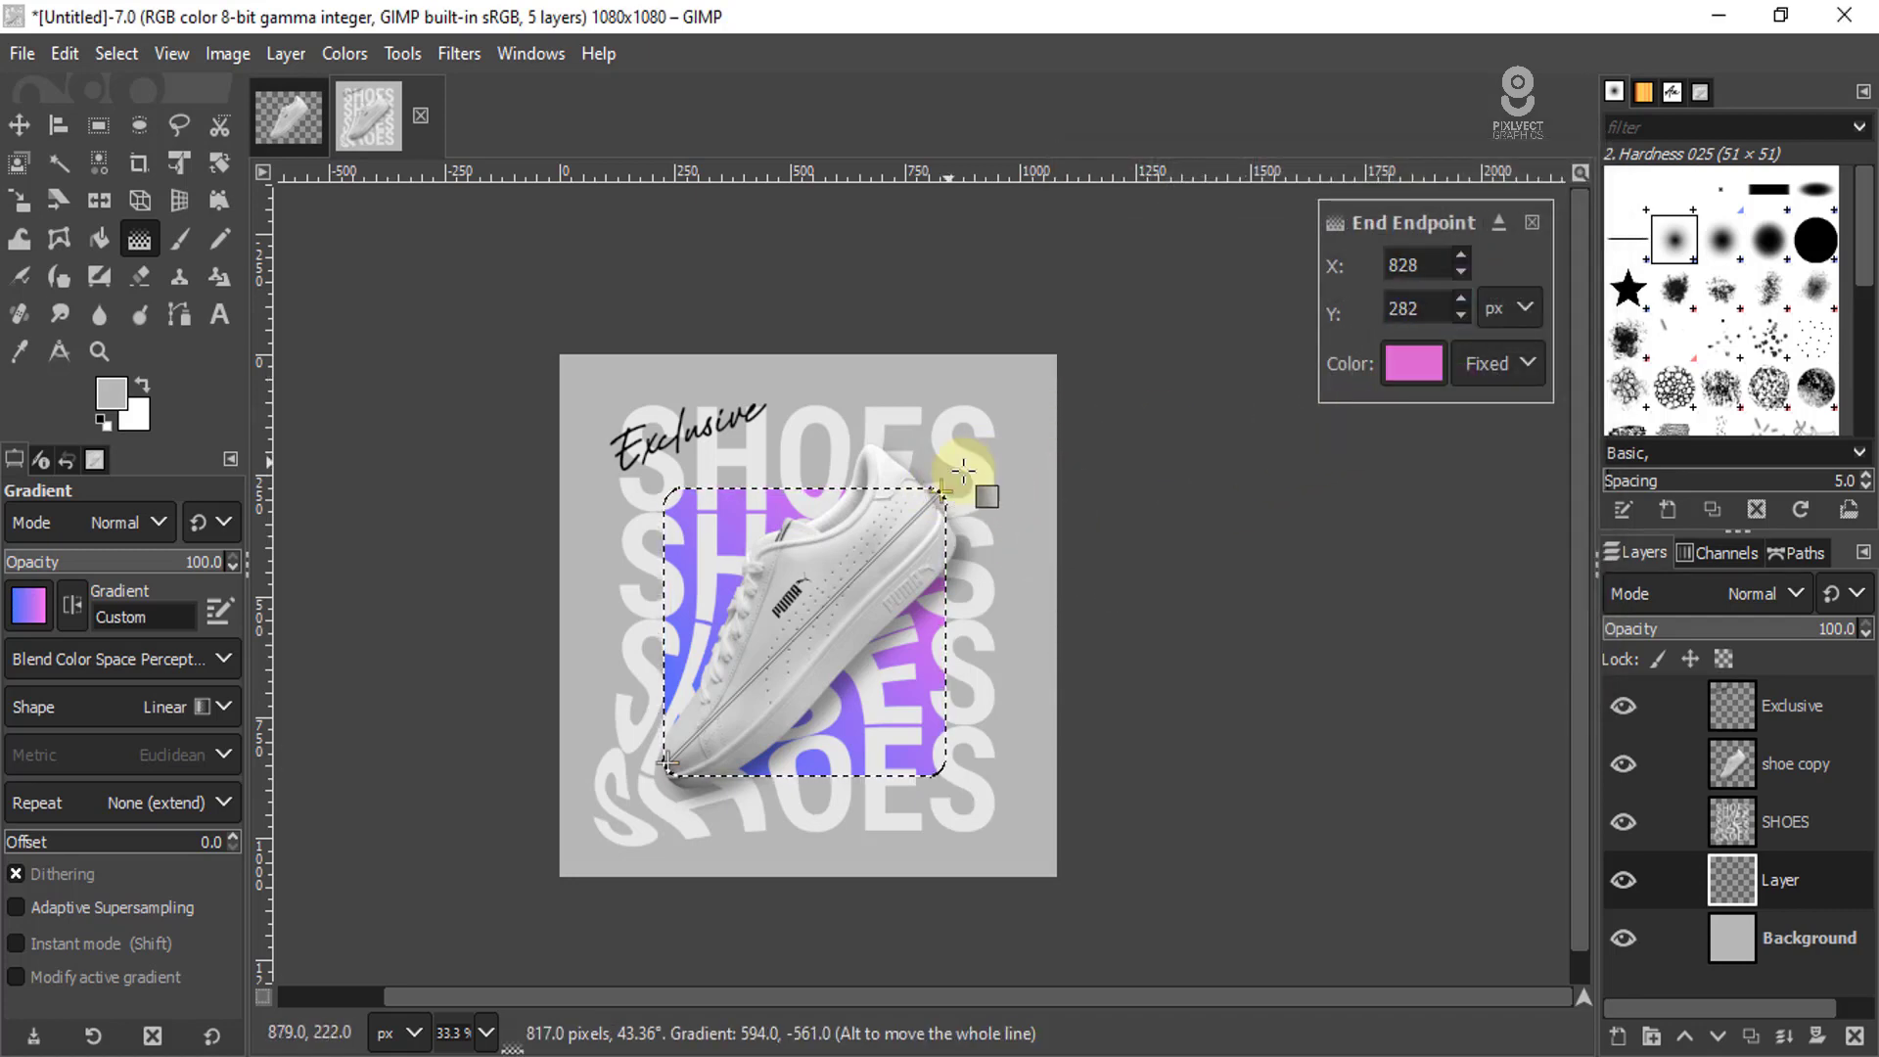
{"action": "left_click", "coordinate": [1431, 363]}
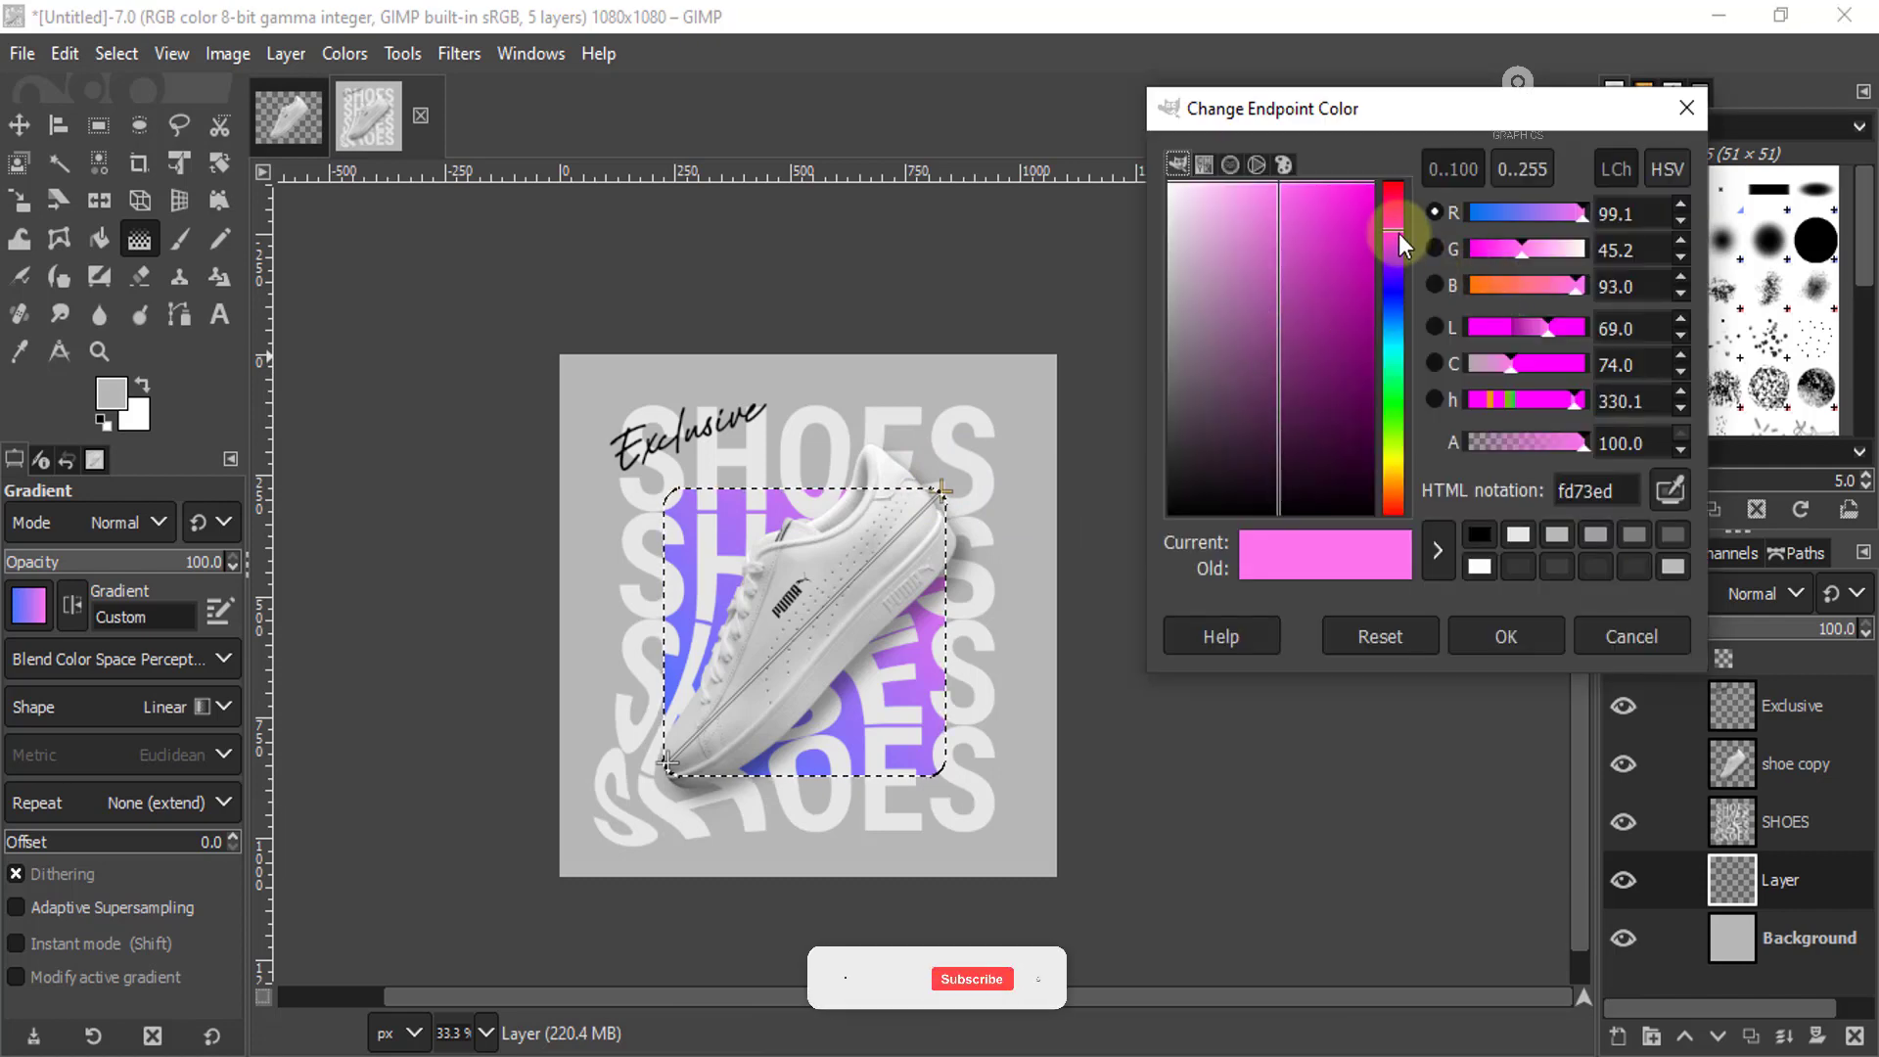
{"action": "mouse_move", "coordinate": [1399, 245]}
{"action": "left_mouse_down"}
{"action": "mouse_move", "coordinate": [1399, 284]}
{"action": "mouse_move", "coordinate": [1400, 220]}
{"action": "mouse_move", "coordinate": [1413, 384]}
{"action": "left_mouse_up"}
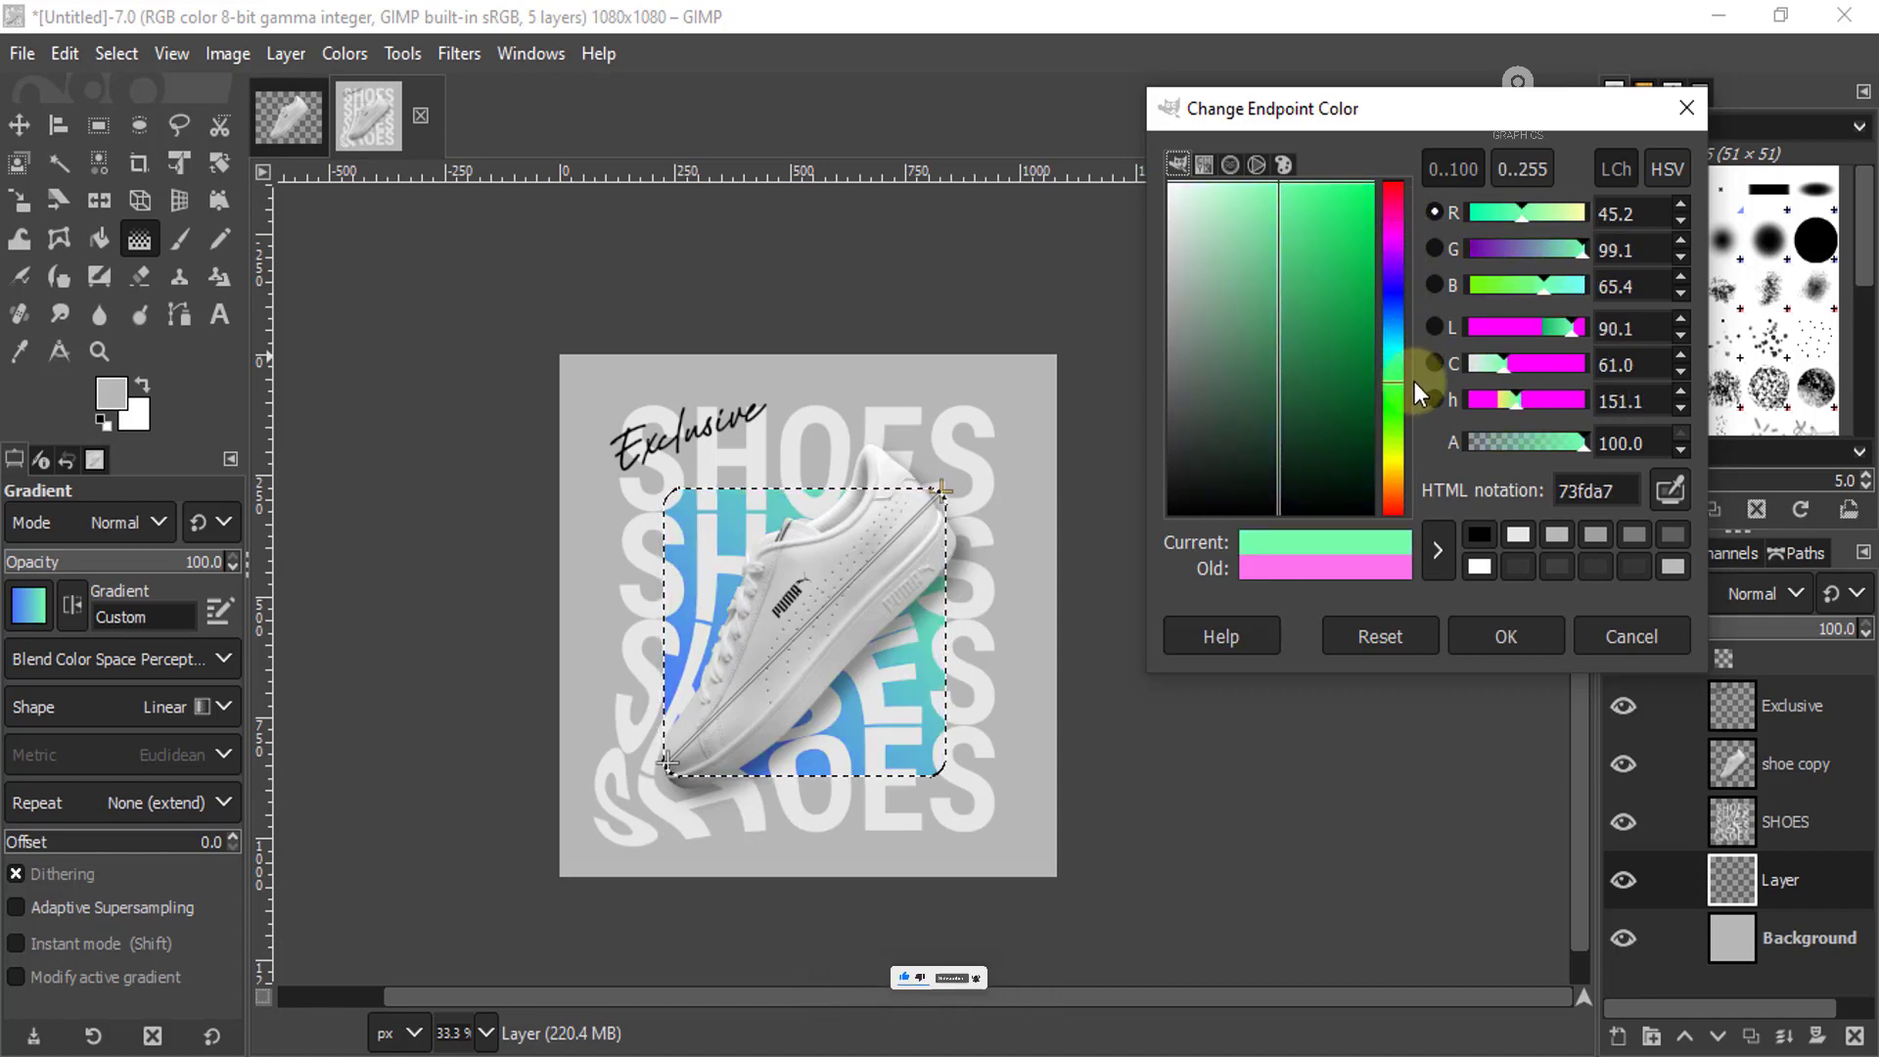
{"action": "left_click_drag", "start_coordinate": [1413, 383], "coordinate": [1413, 382]}
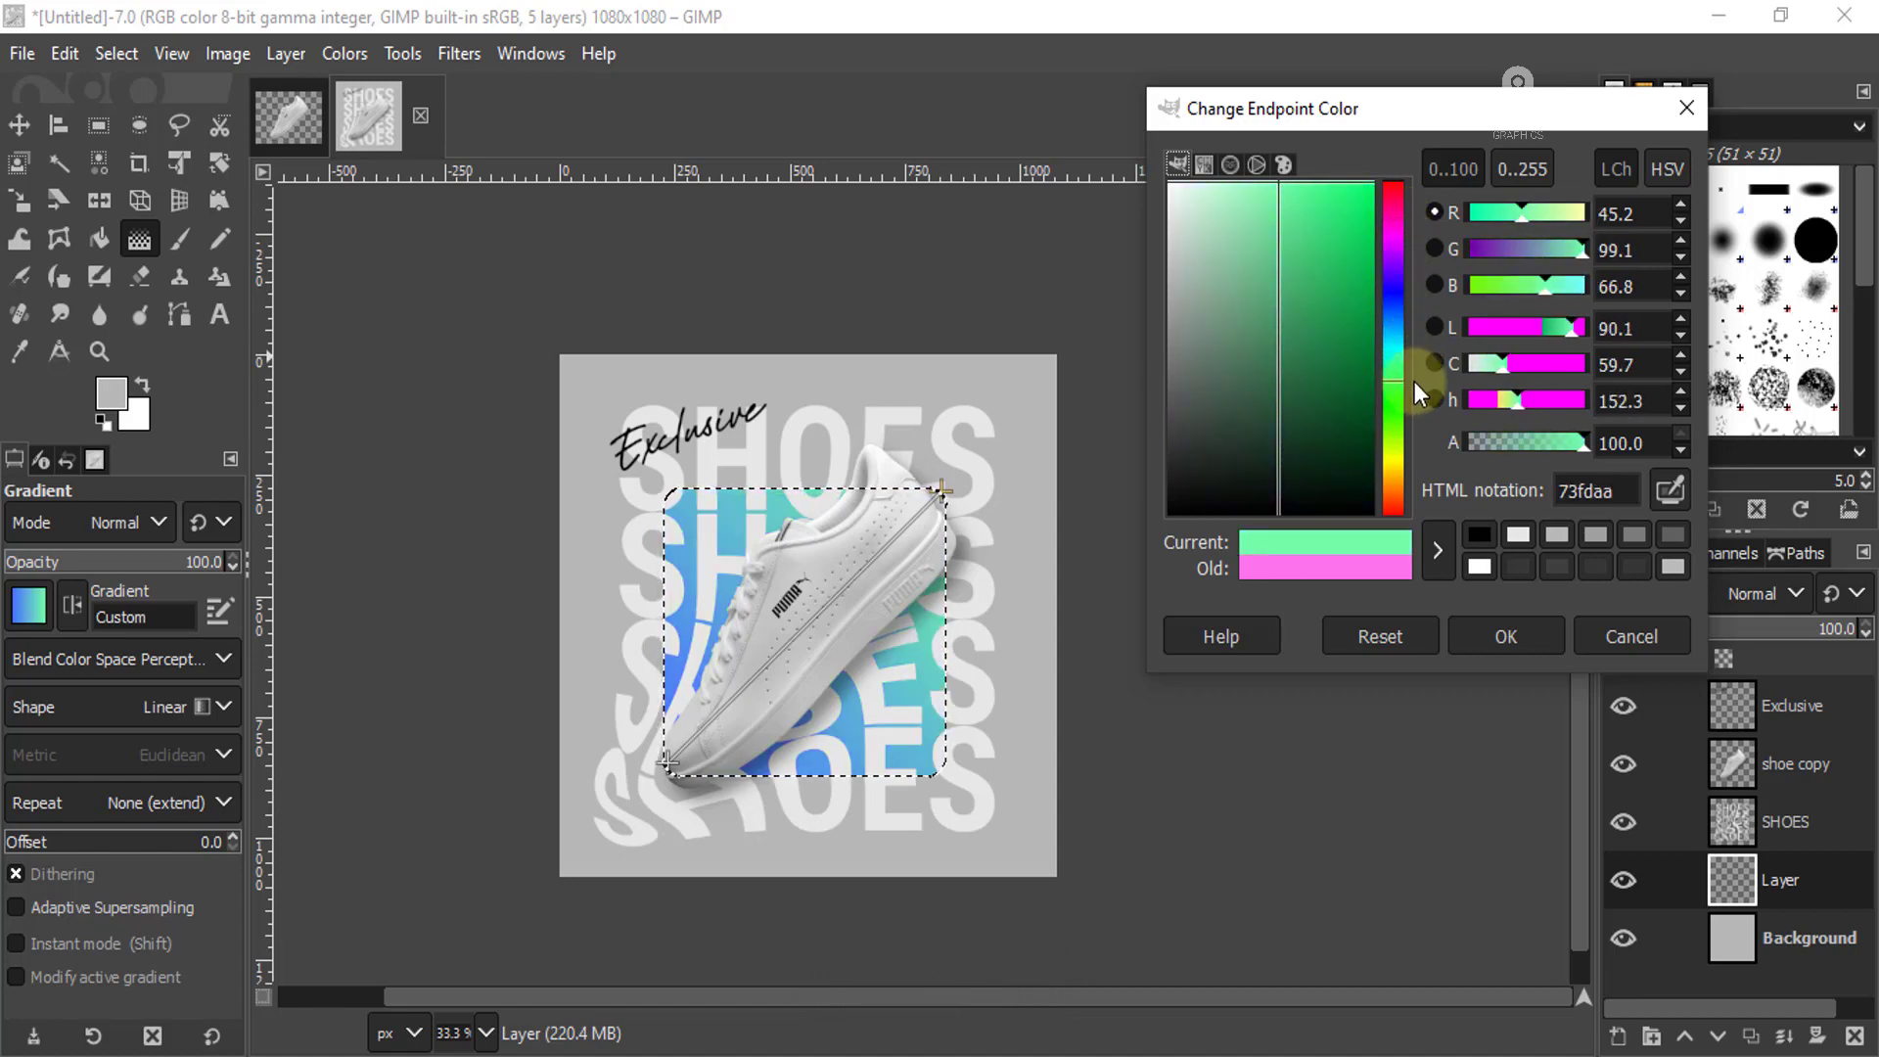
{"action": "left_click", "coordinate": [1506, 638]}
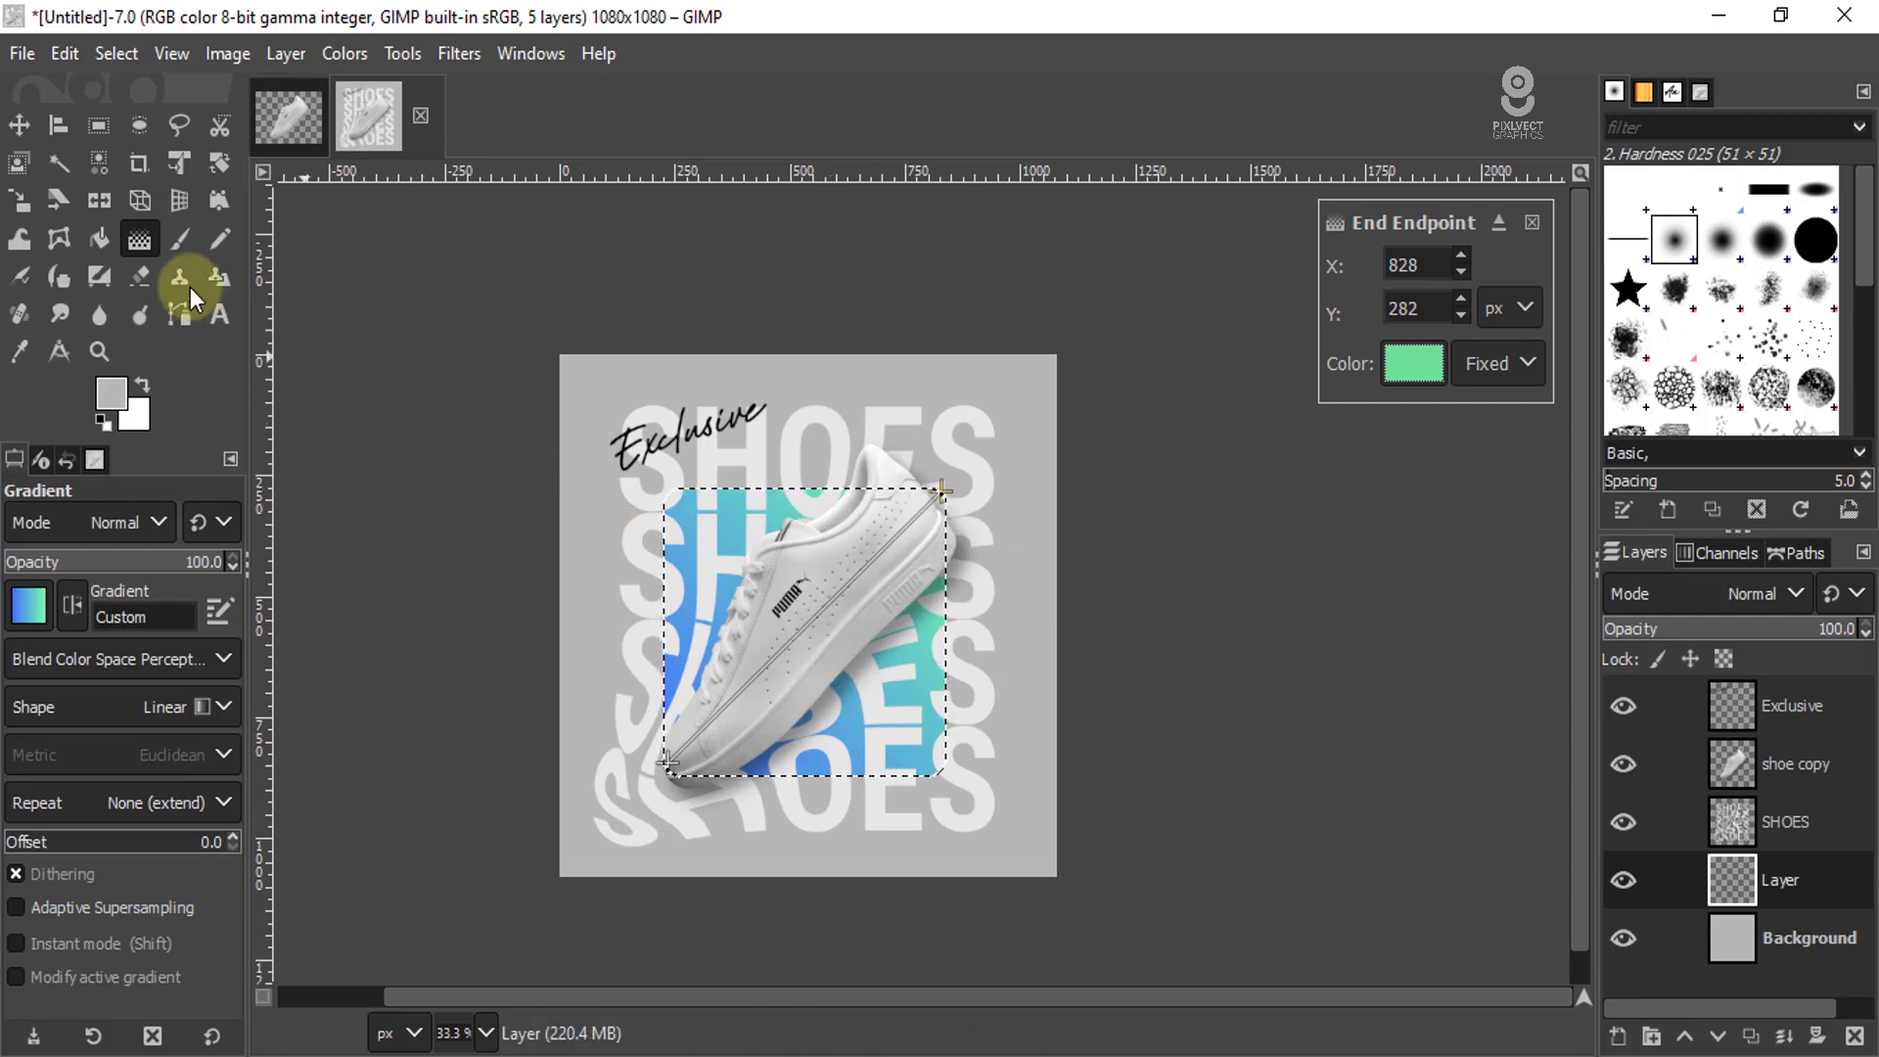
{"action": "left_click", "coordinate": [19, 125]}
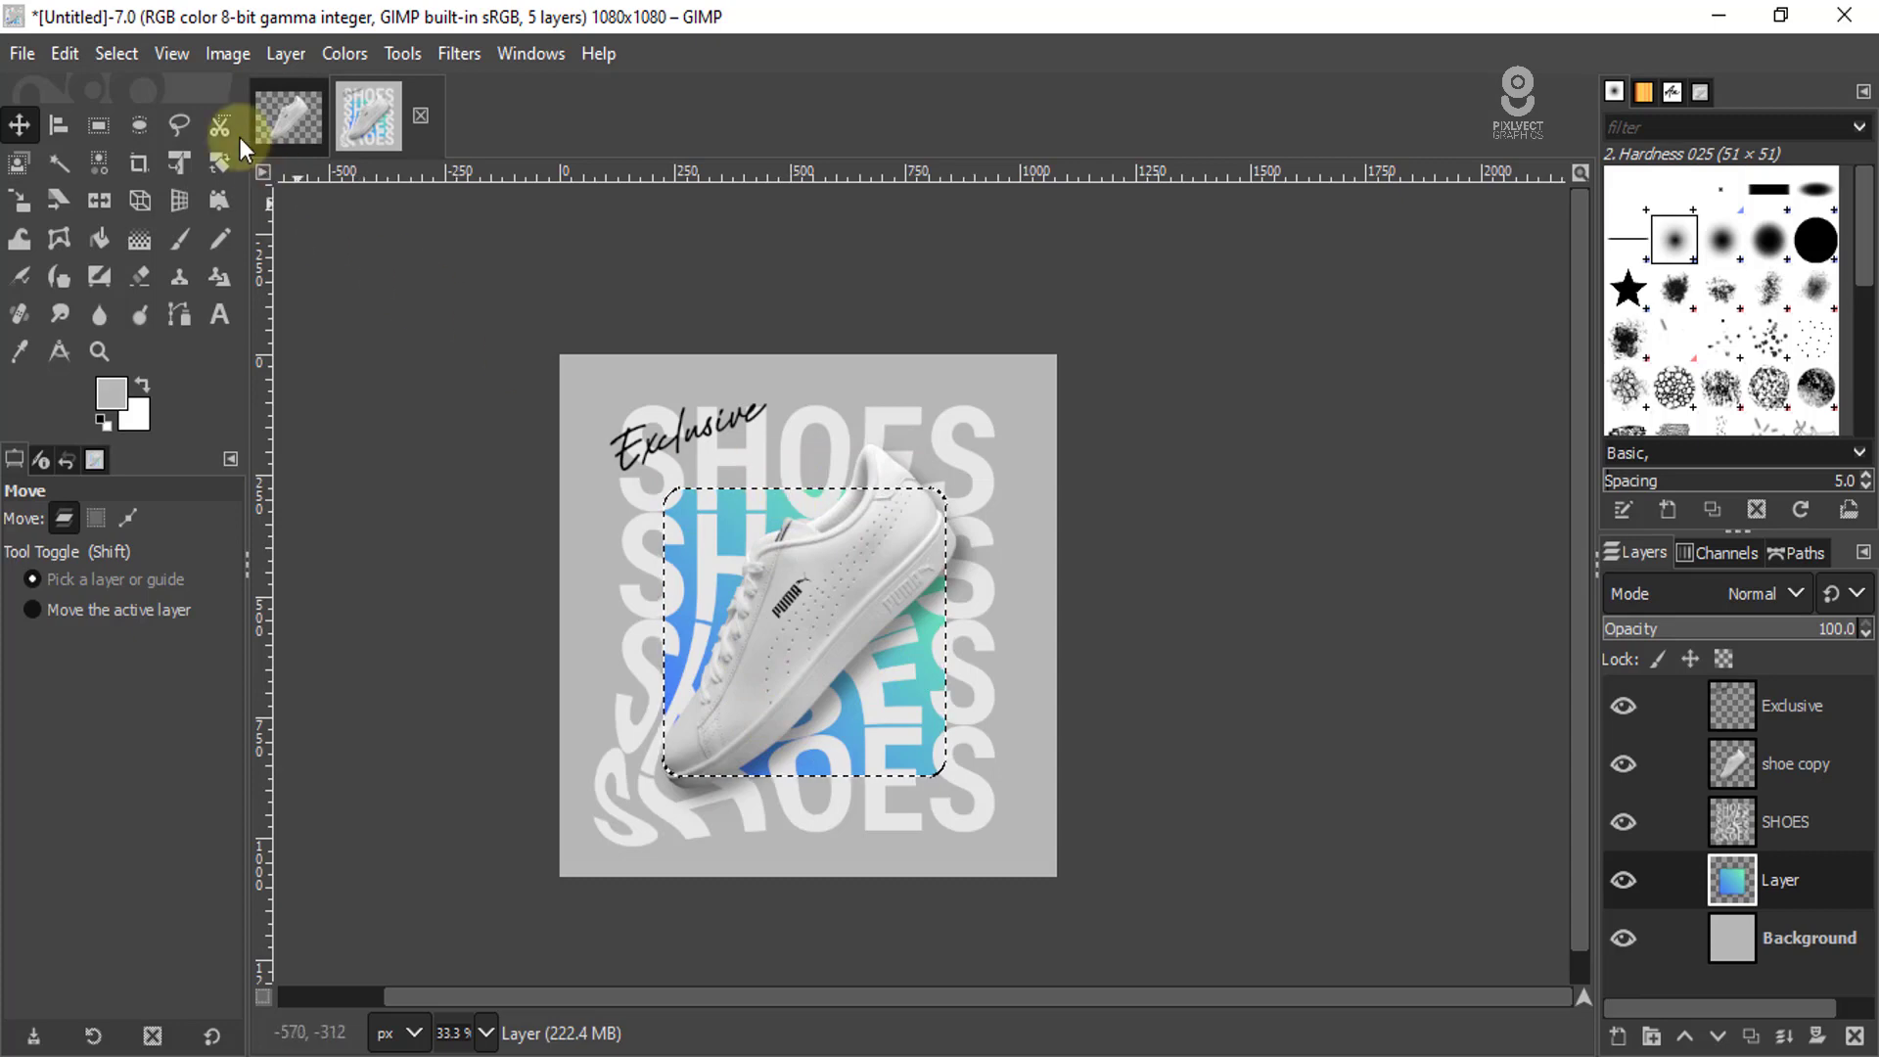
- Deselect the gradient shape with Select > None and open the Filters menu
{"action": "left_click", "coordinate": [122, 52]}
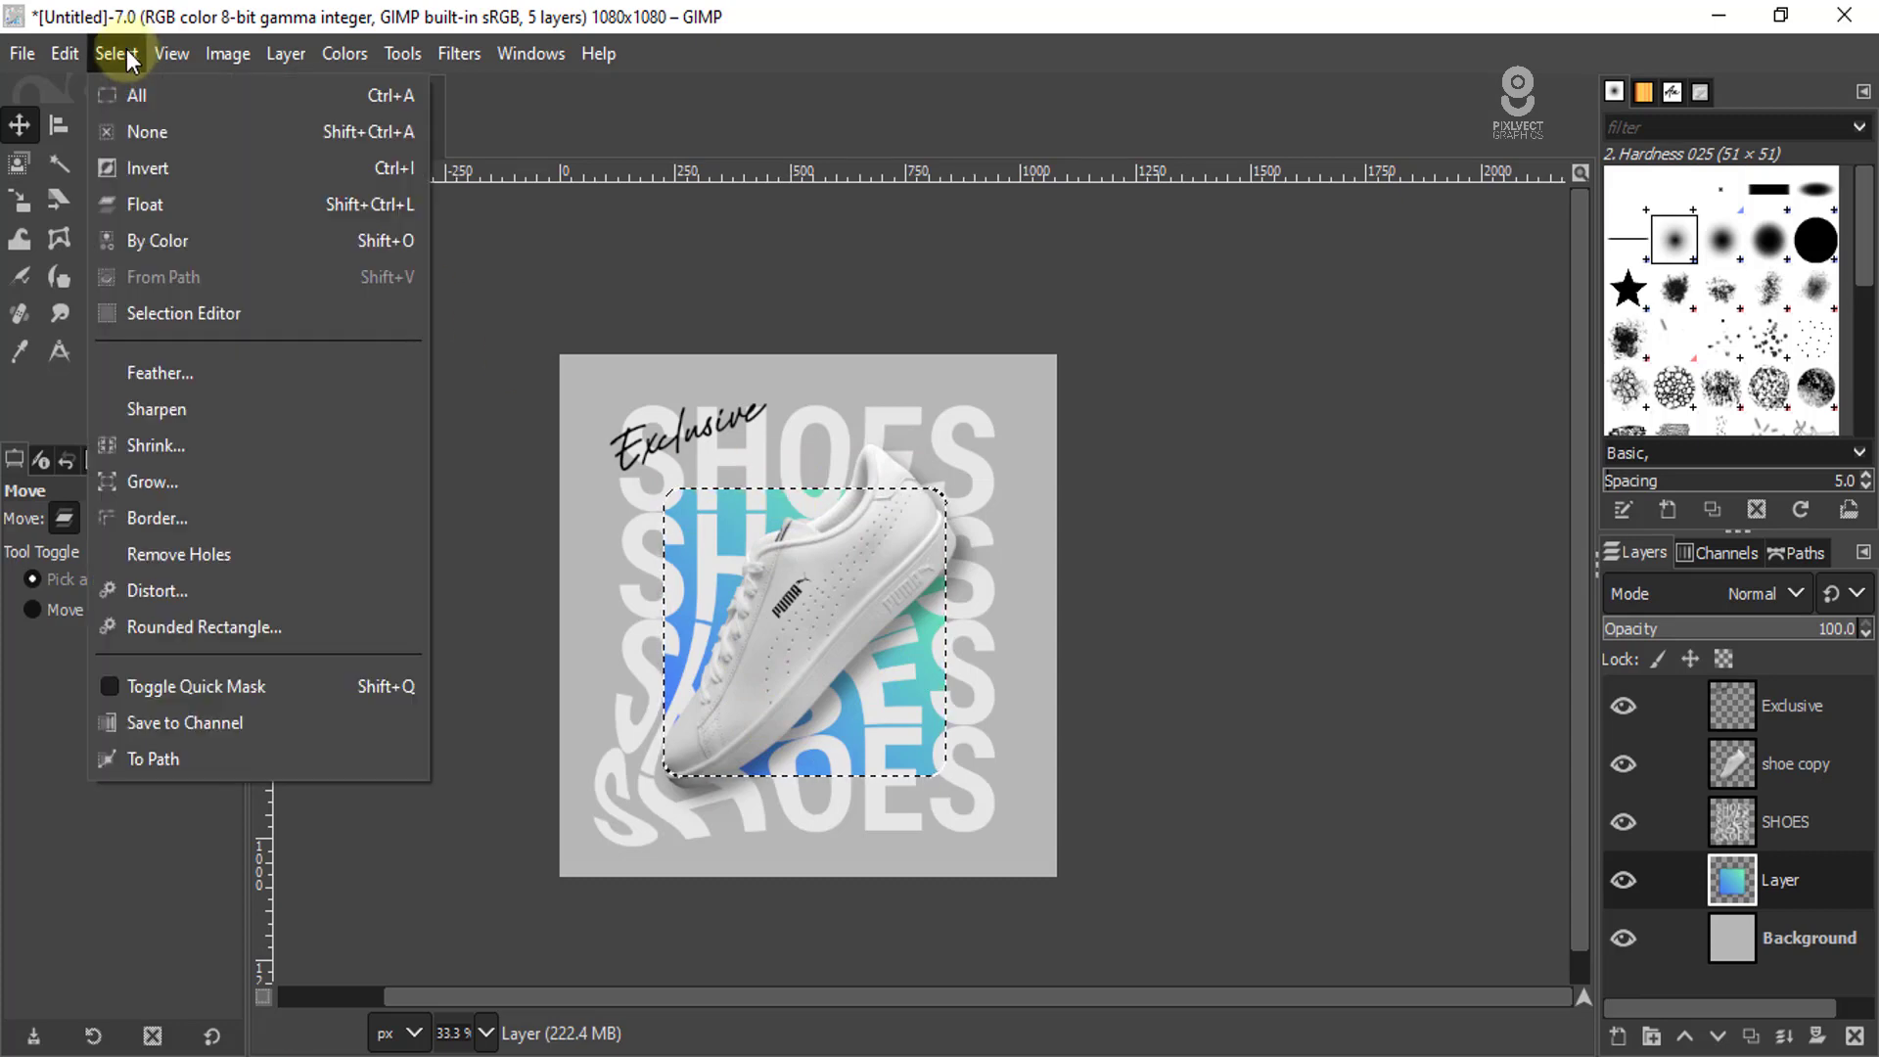
{"action": "left_click", "coordinate": [149, 134]}
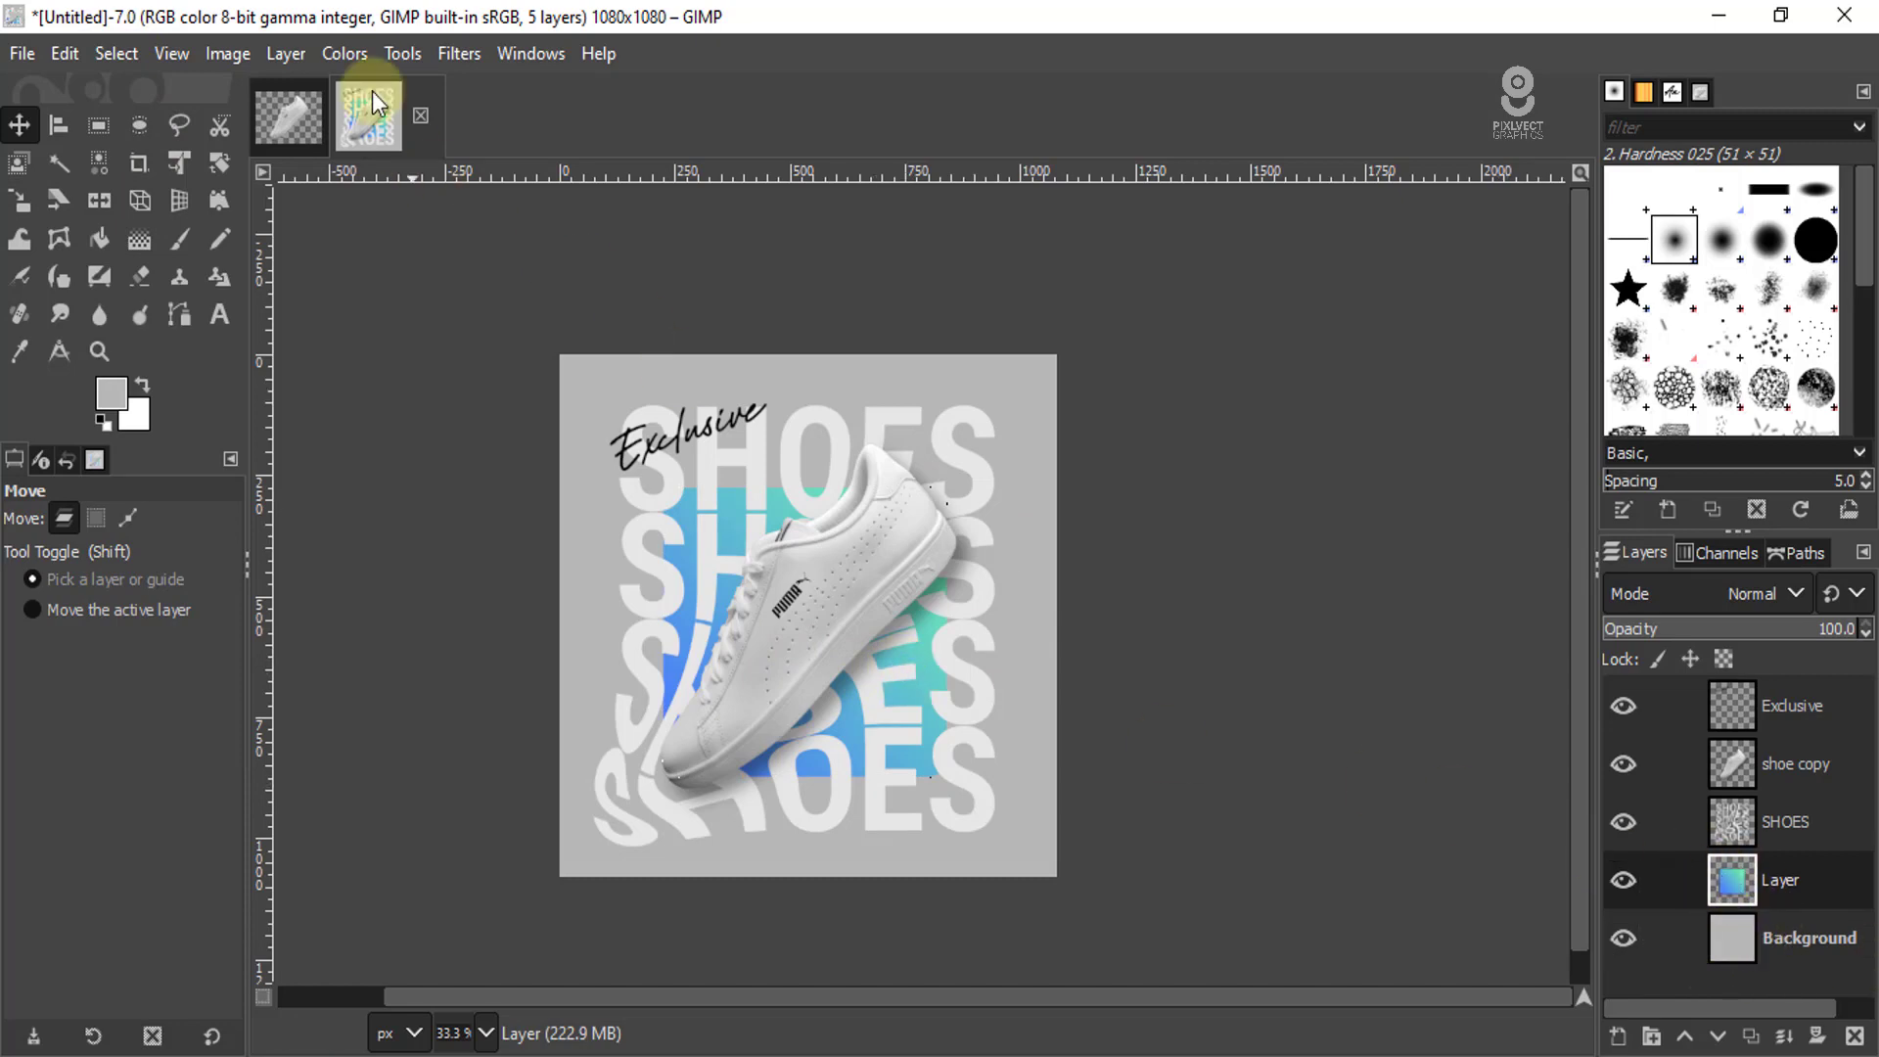
{"action": "left_click", "coordinate": [453, 55]}
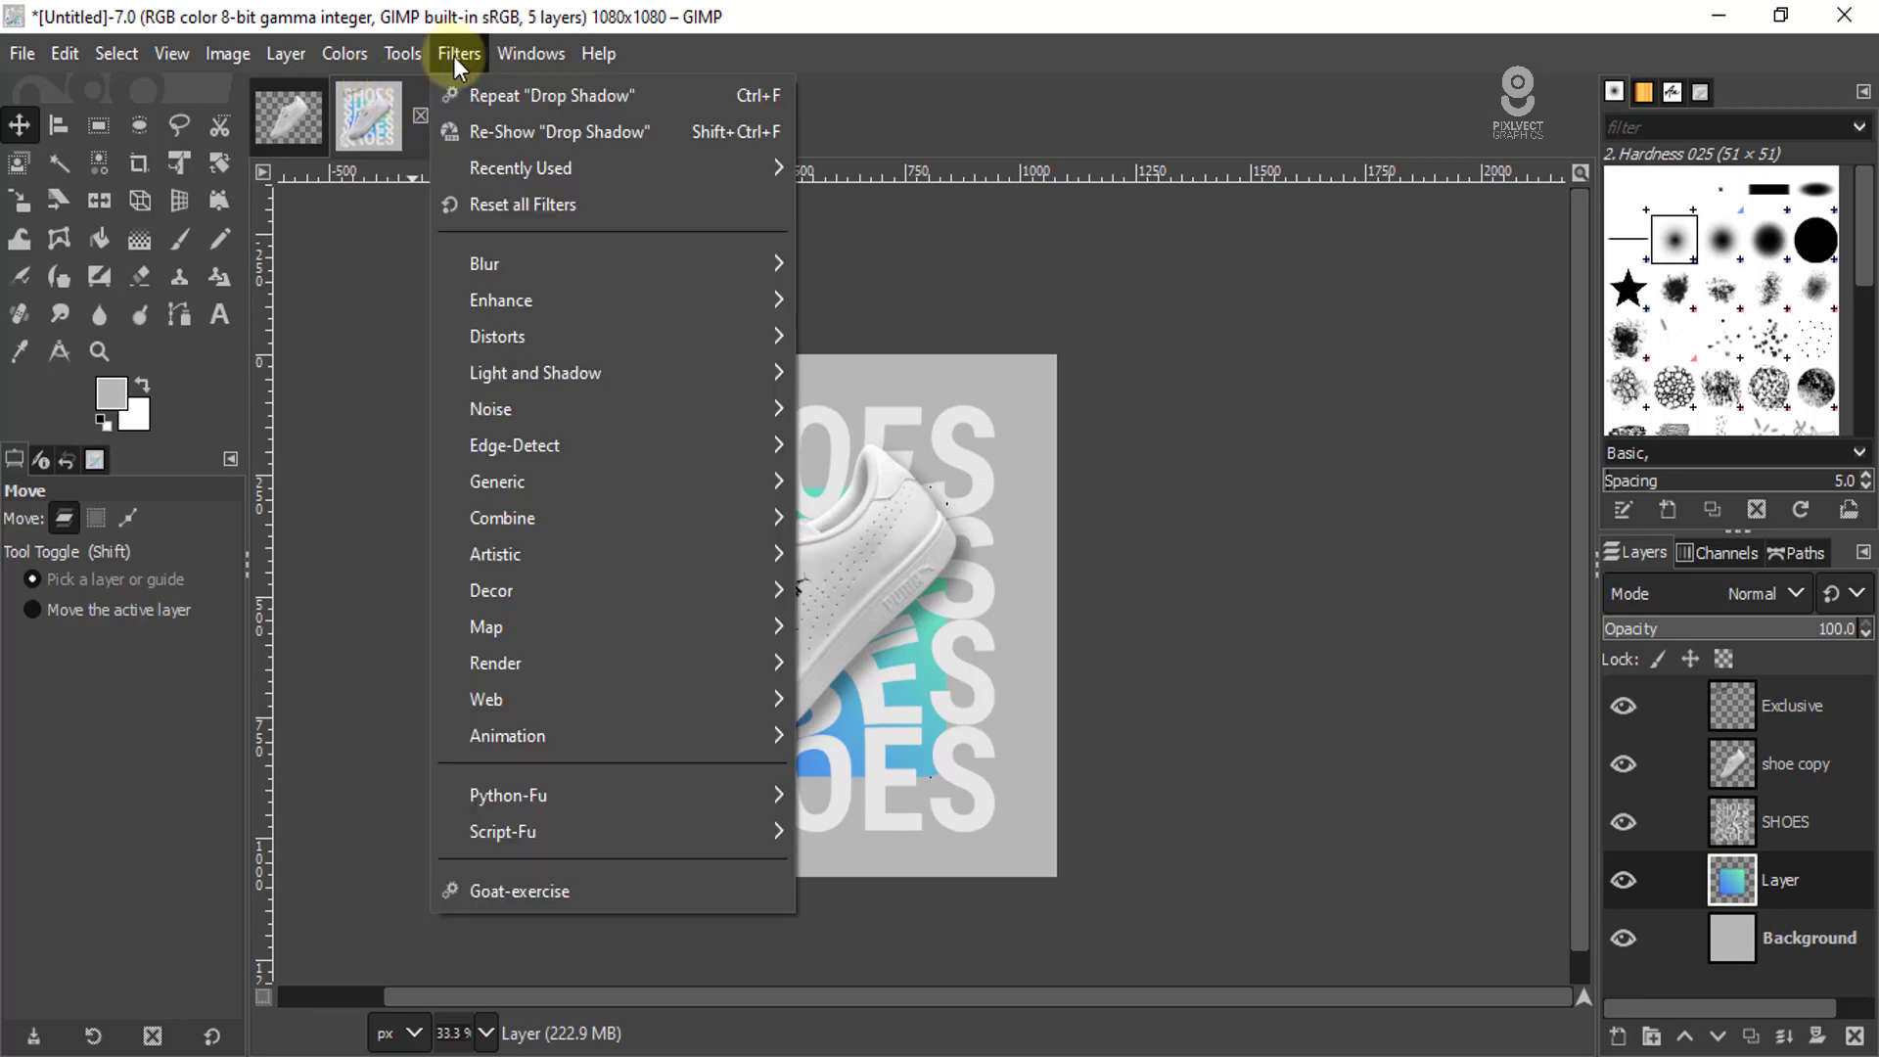
{"action": "mouse_move", "coordinate": [497, 337]}
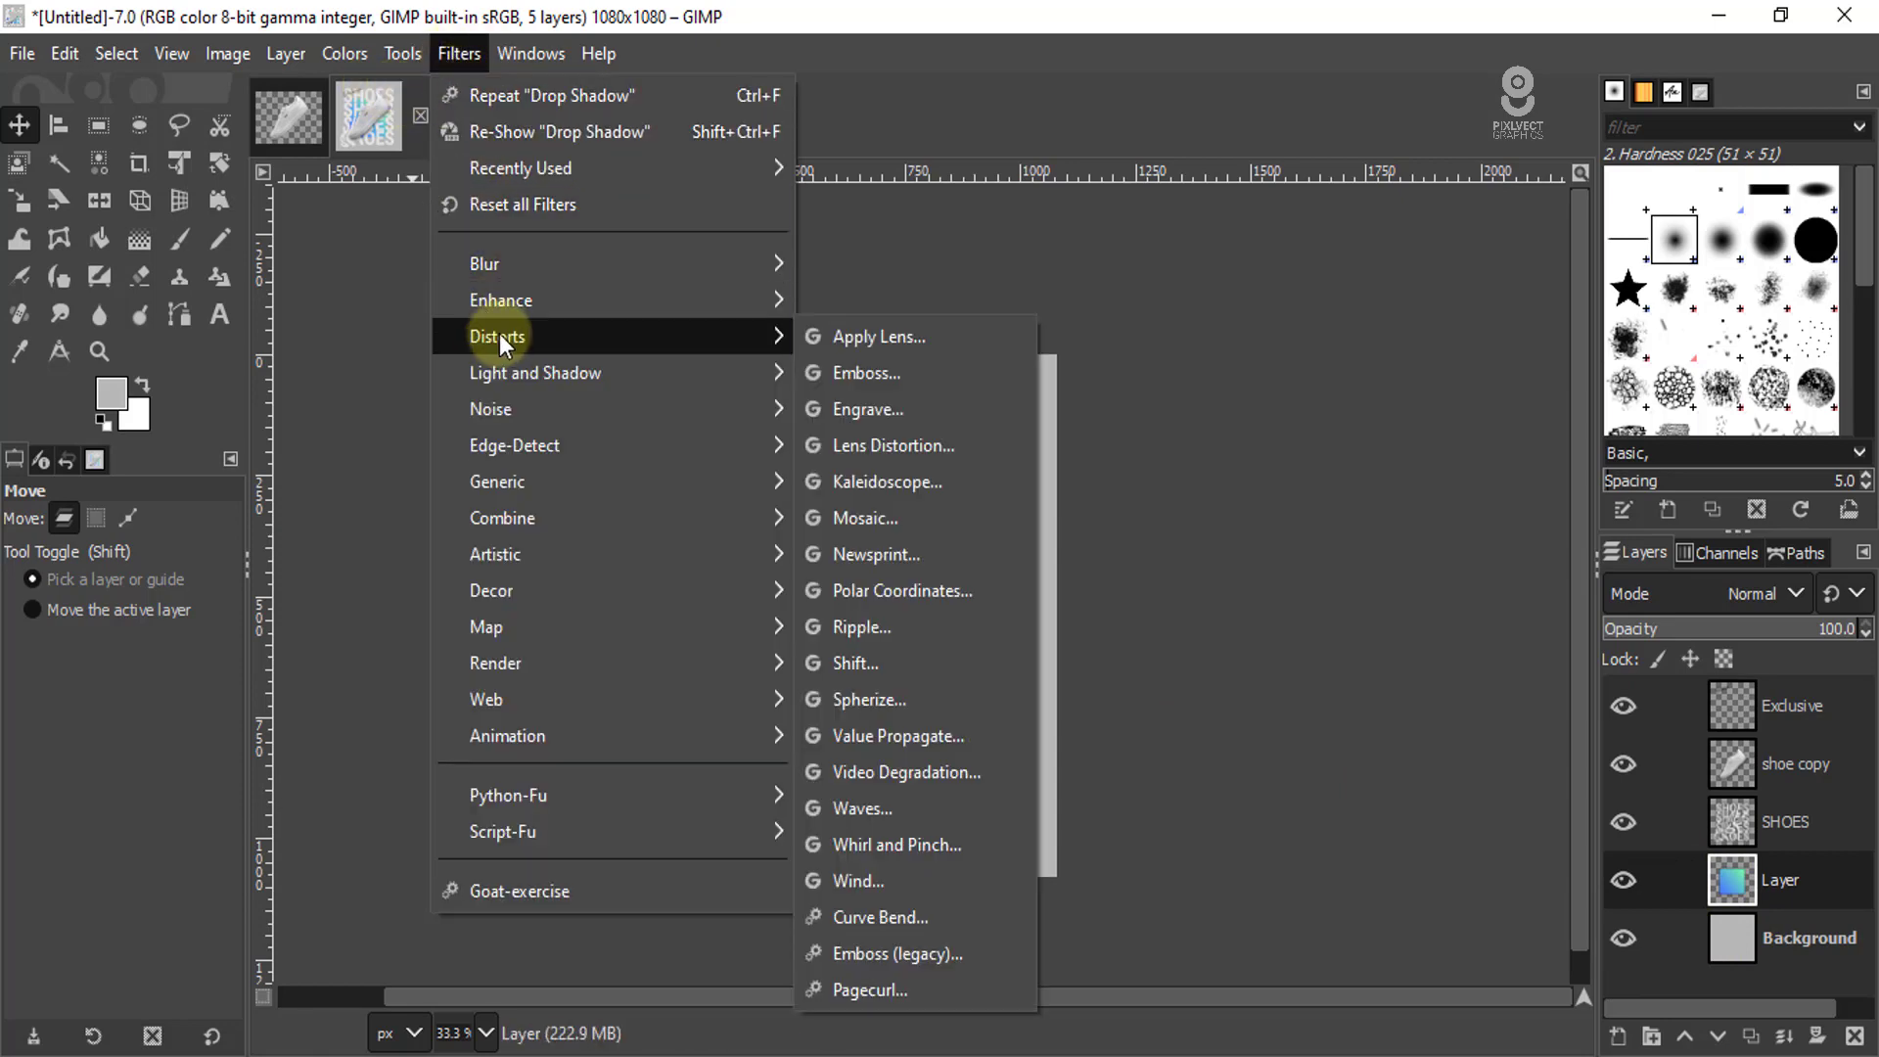
- Apply Ripple with amplitude 113.7, period 84, phase shift 0.267 and angle -33.90
{"action": "left_click", "coordinate": [869, 636]}
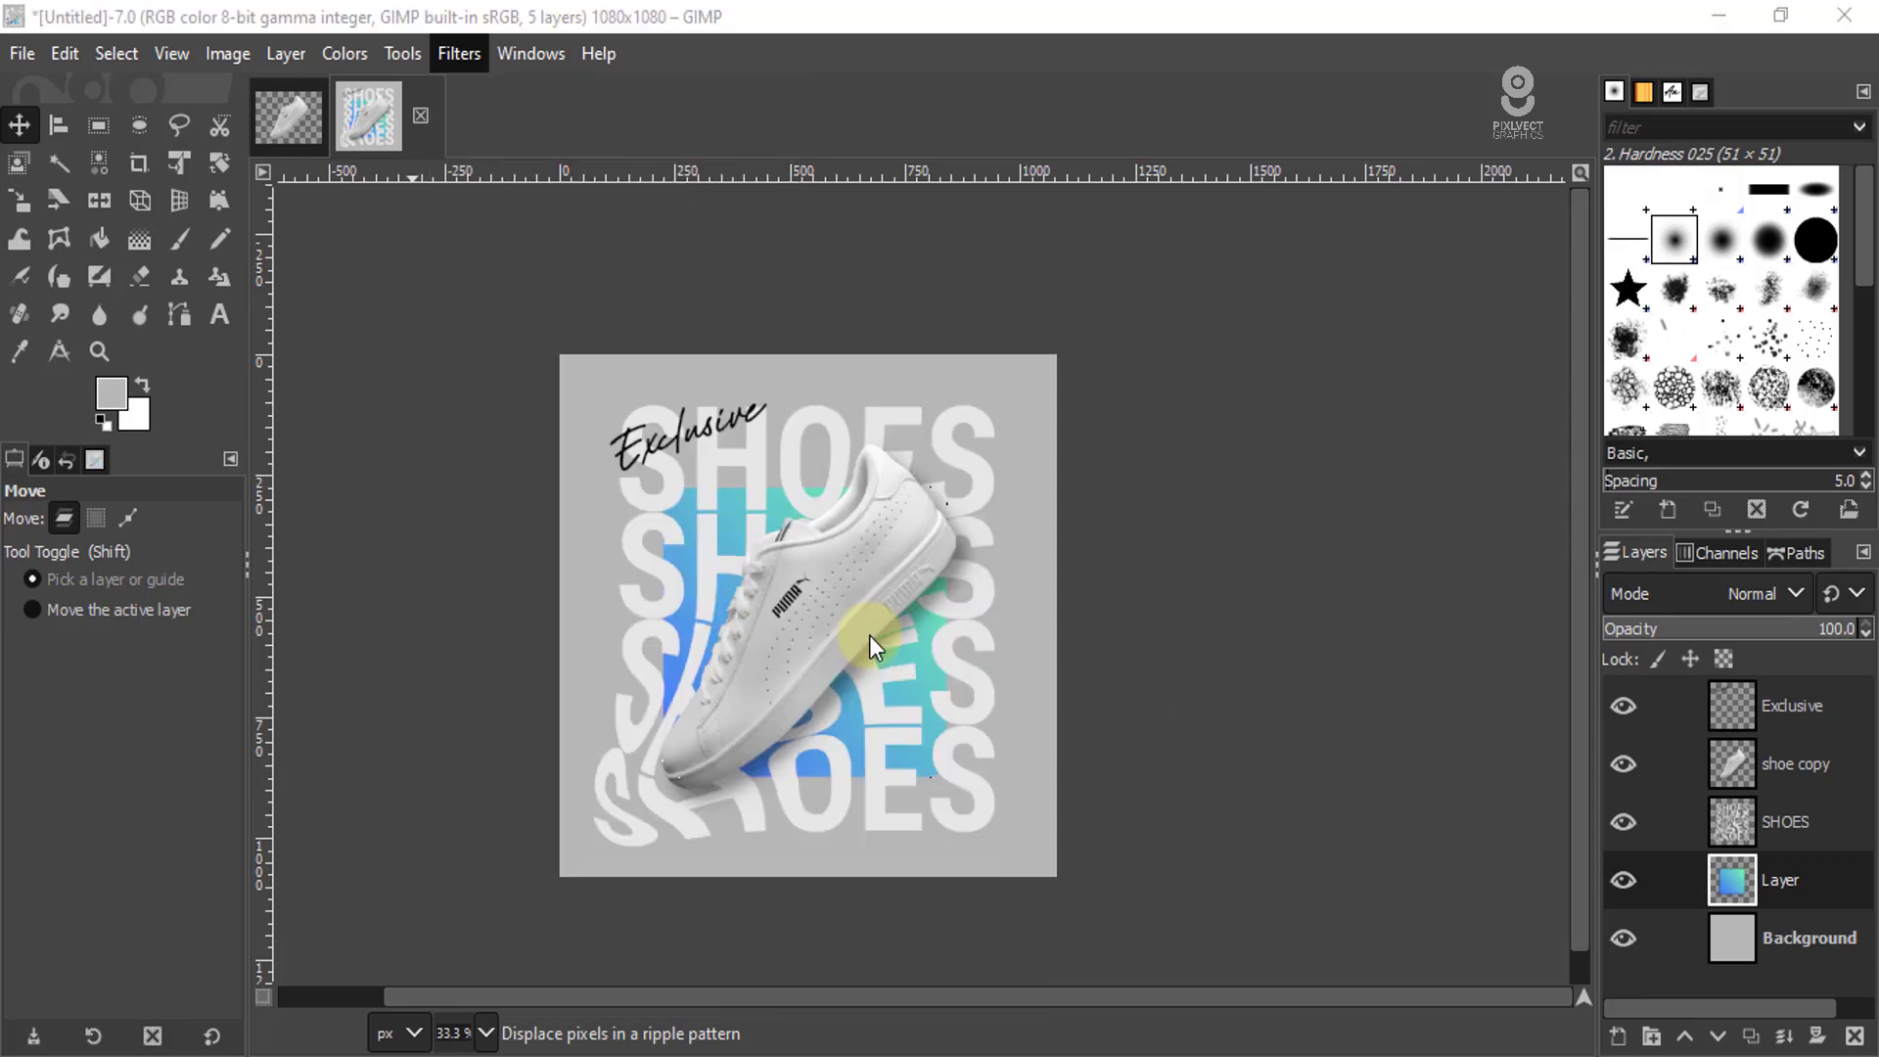
{"action": "left_click", "coordinate": [1442, 726]}
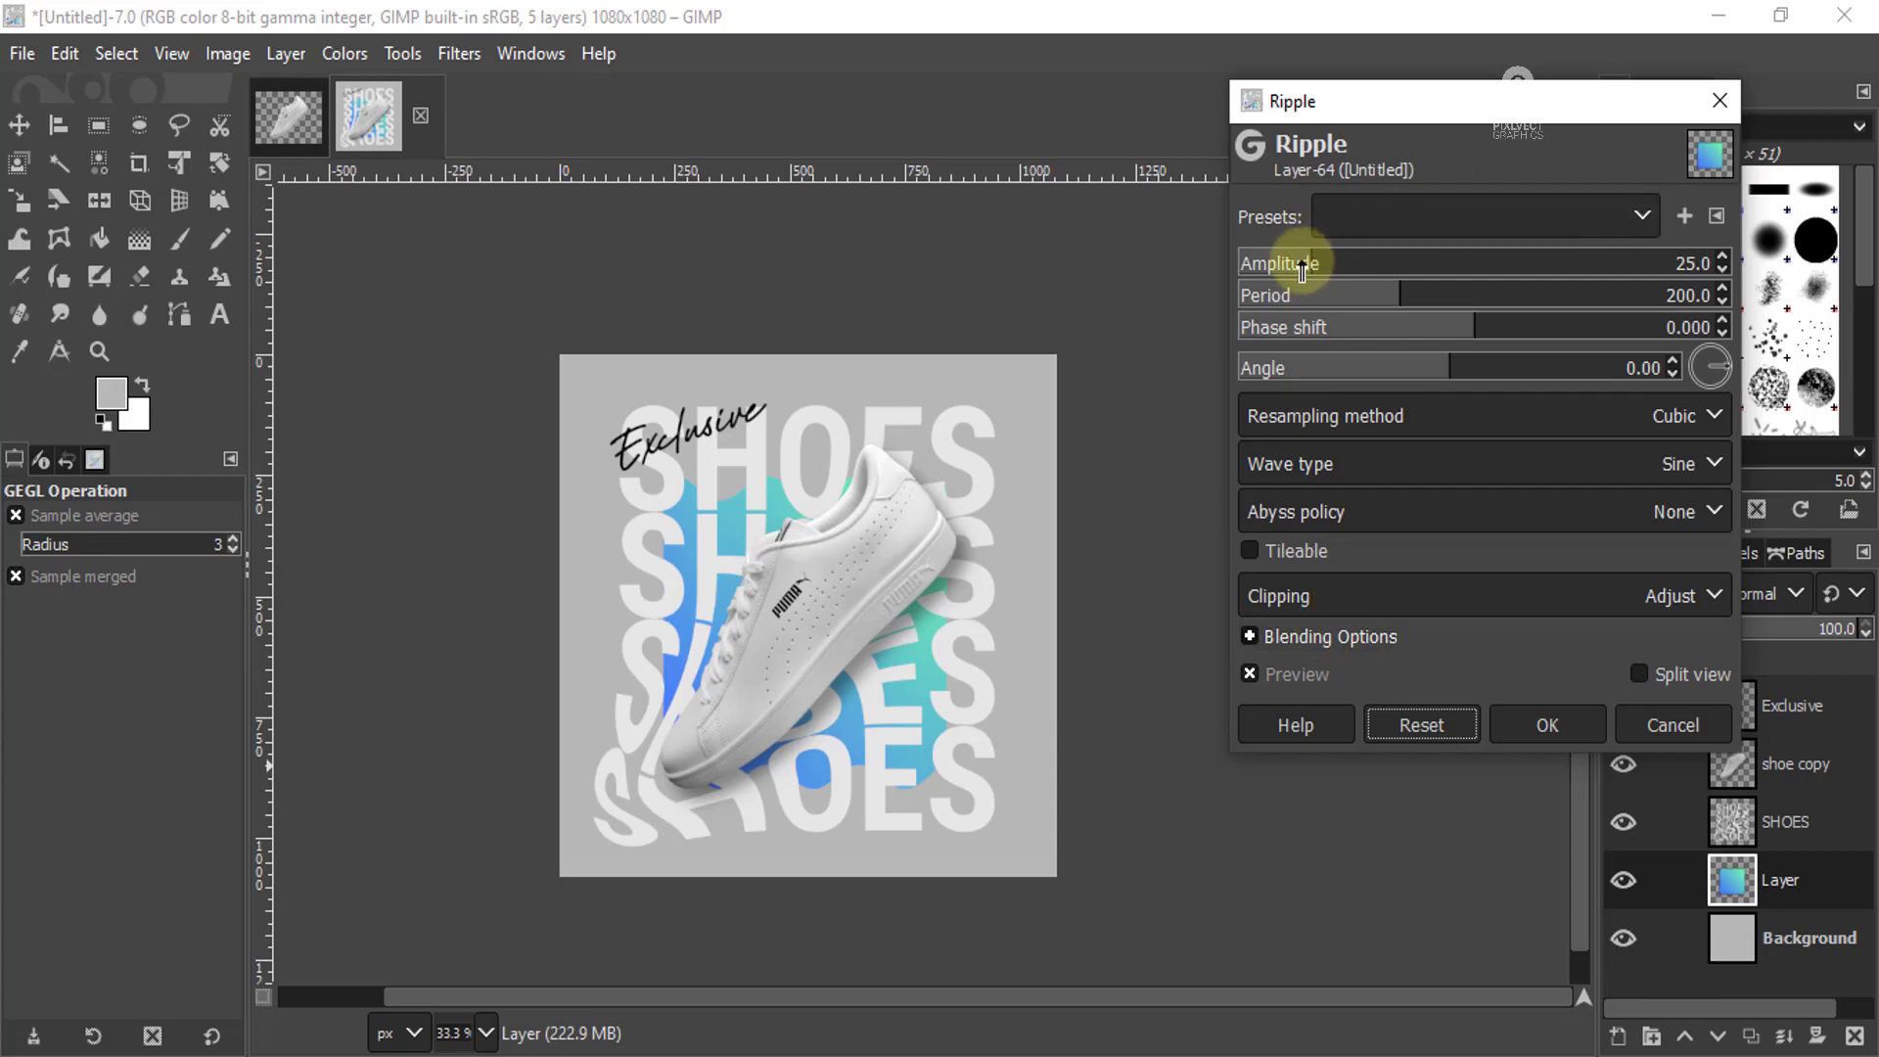
{"action": "mouse_move", "coordinate": [1302, 271]}
{"action": "left_mouse_down"}
{"action": "mouse_move", "coordinate": [1269, 271]}
{"action": "mouse_move", "coordinate": [1531, 289]}
{"action": "left_mouse_up"}
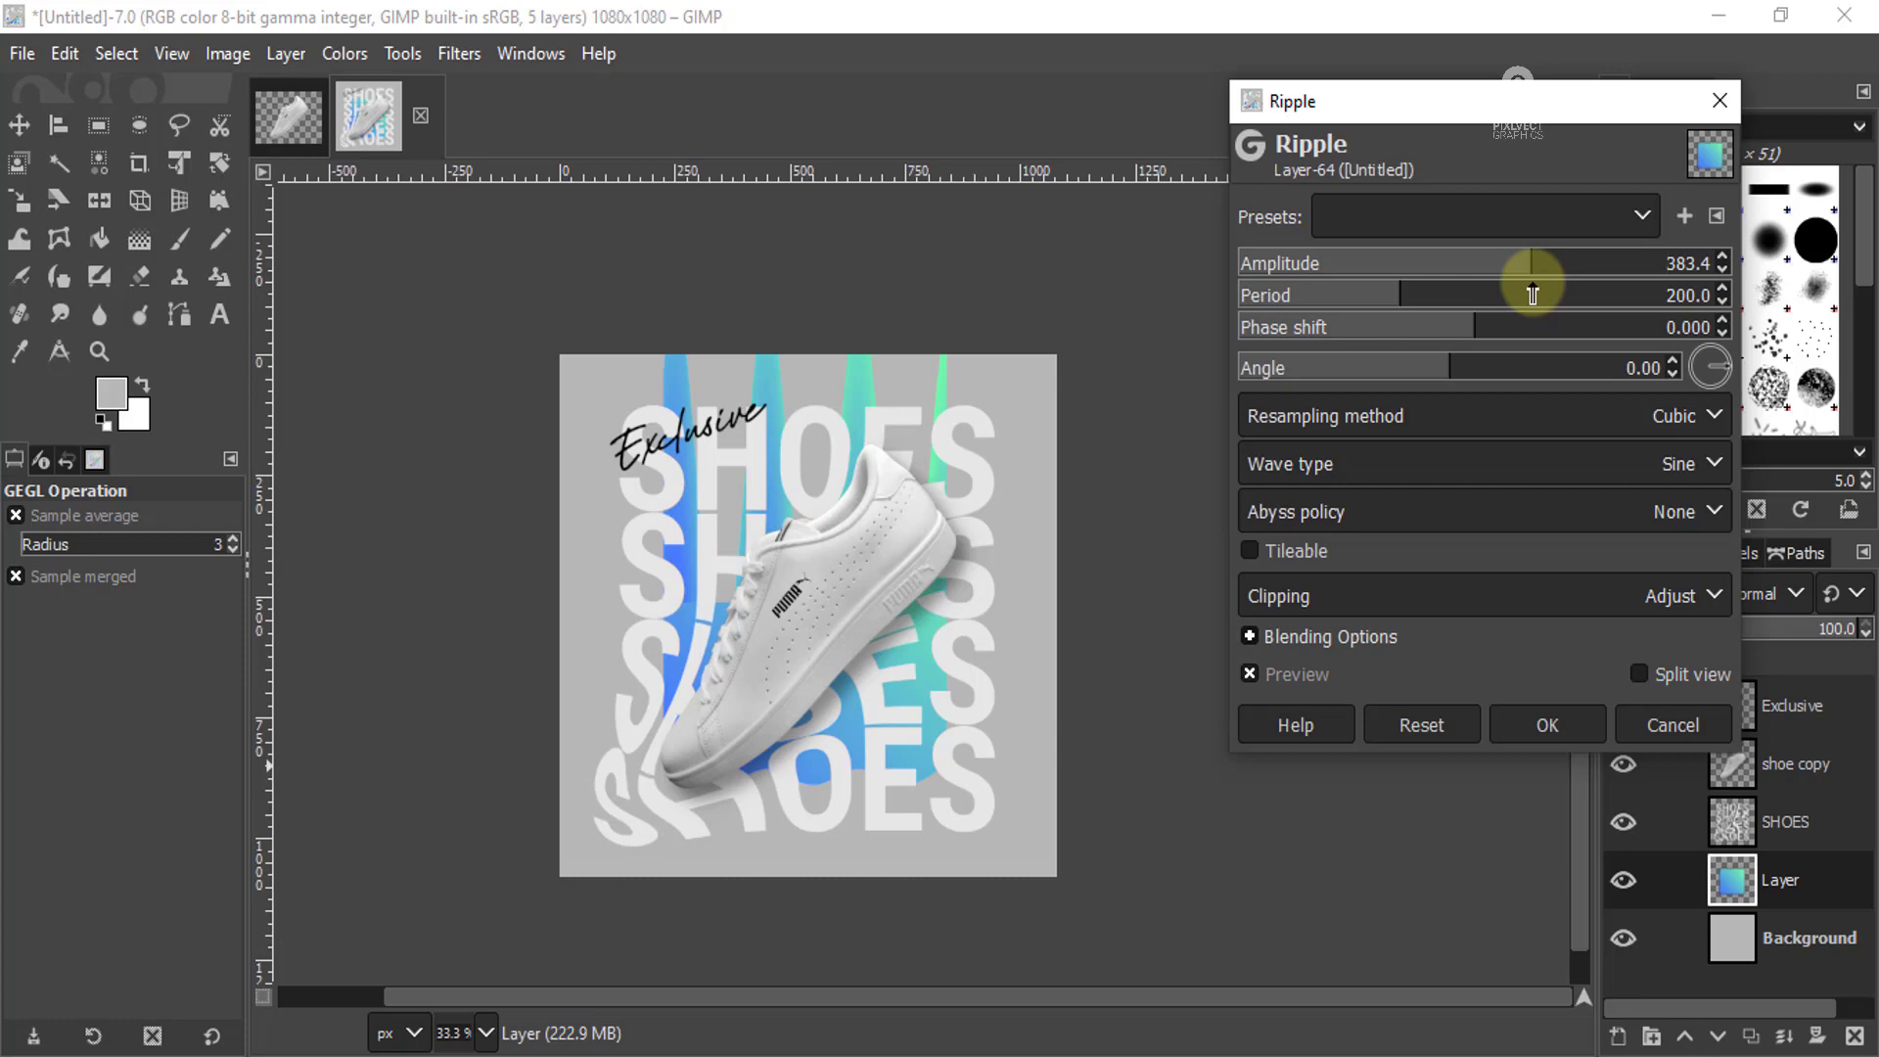
{"action": "left_click_drag", "start_coordinate": [1533, 293], "coordinate": [1397, 296]}
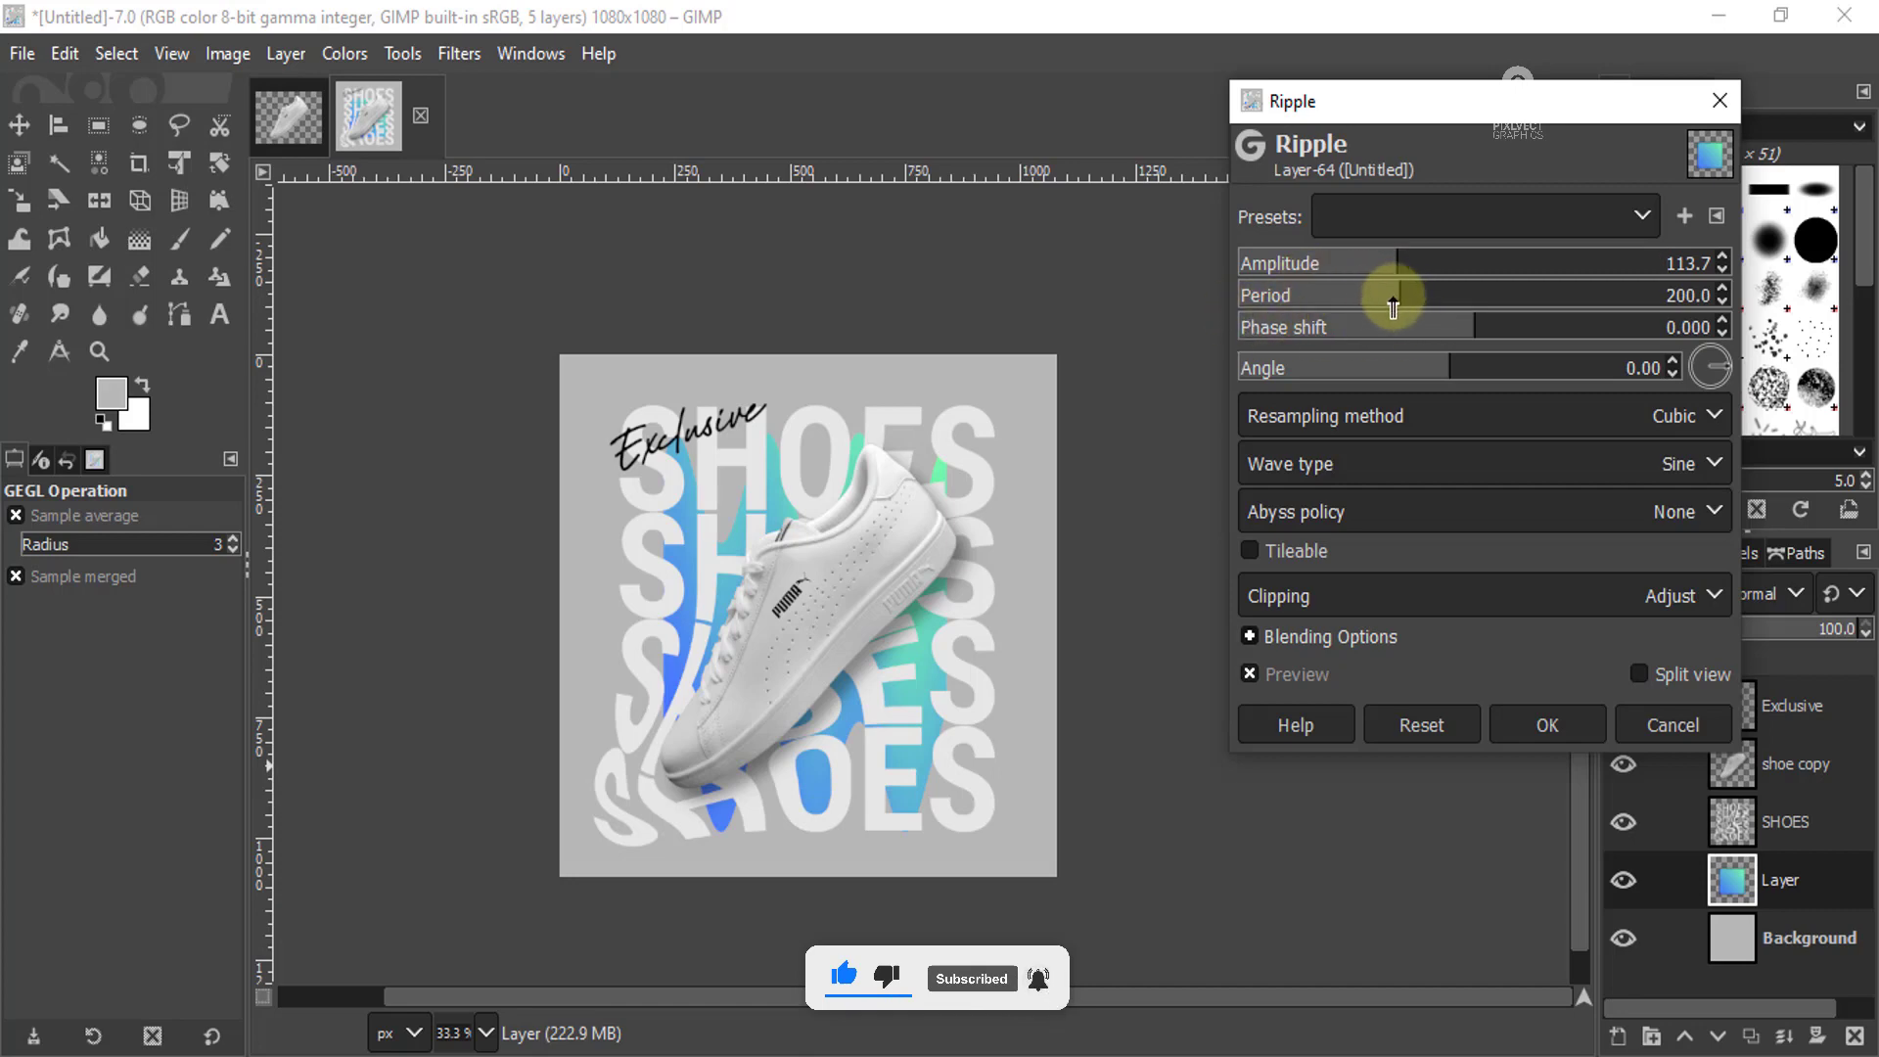
{"action": "left_click_drag", "start_coordinate": [1397, 296], "coordinate": [1330, 306]}
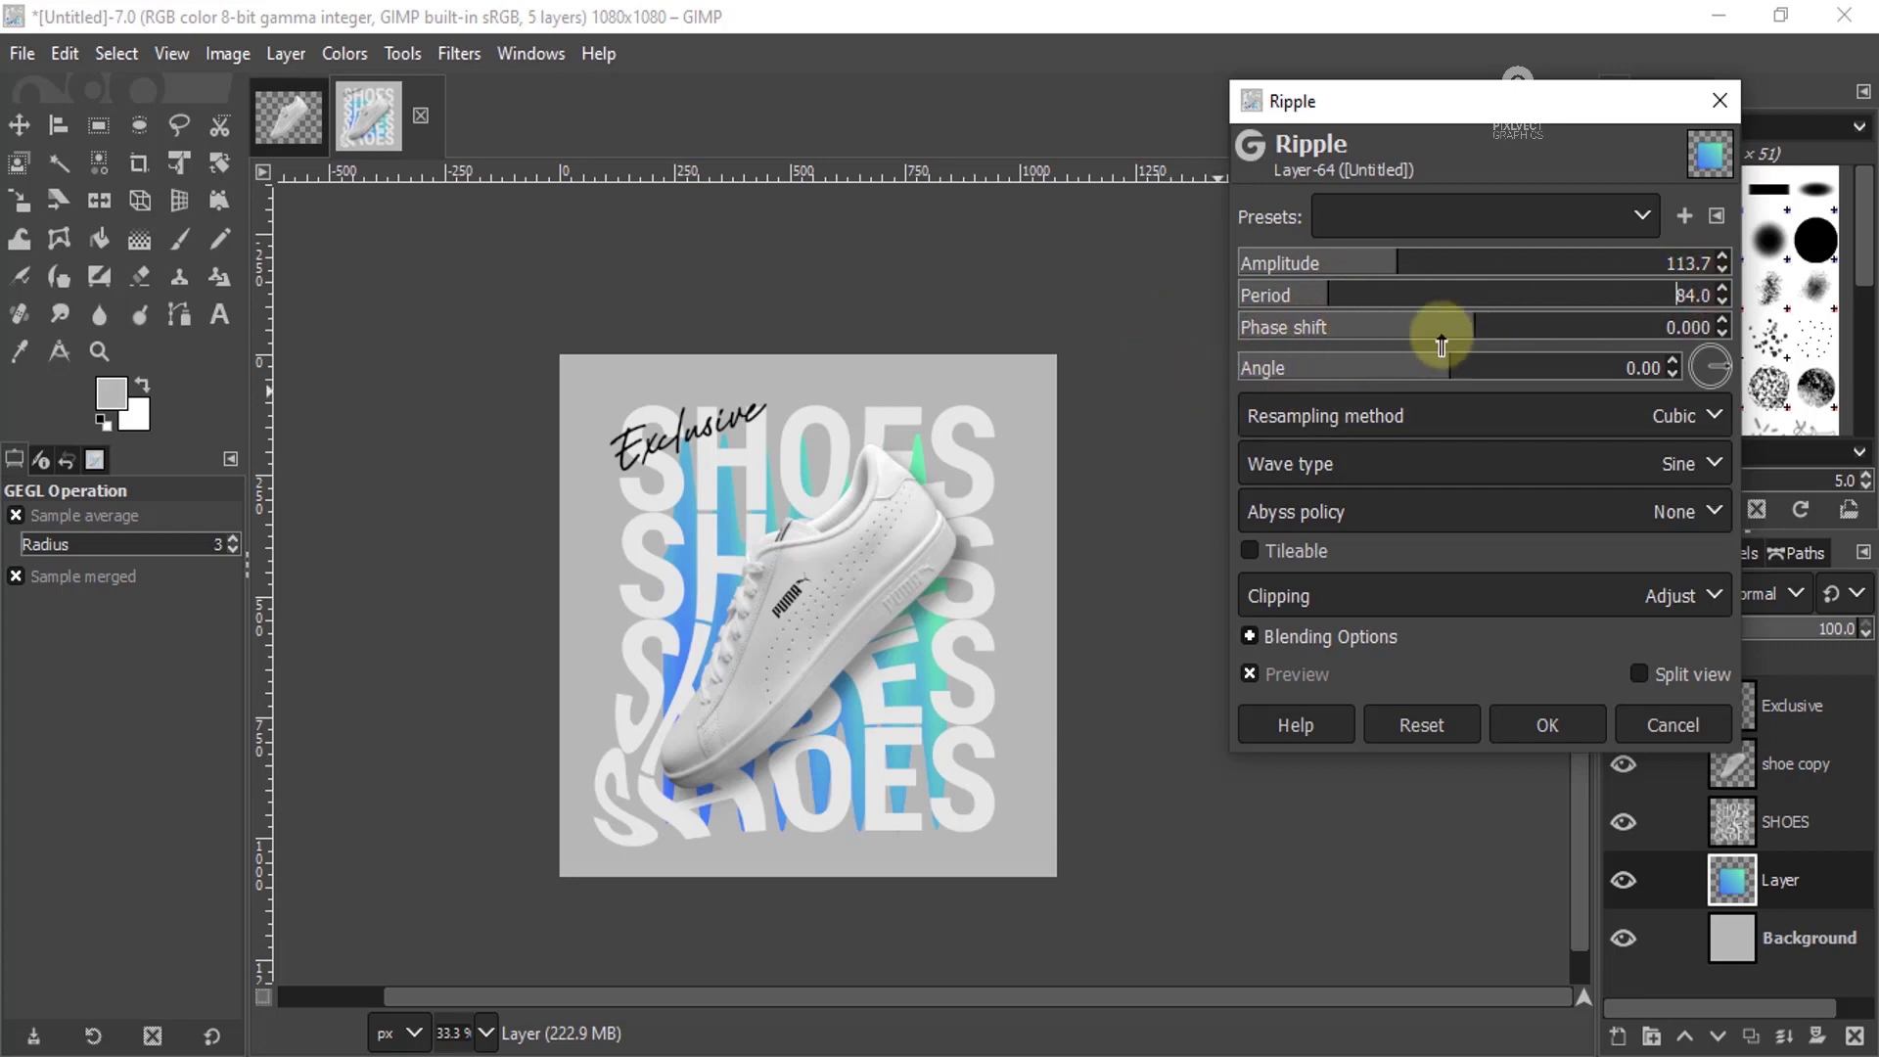
{"action": "mouse_move", "coordinate": [1455, 327]}
{"action": "left_mouse_down"}
{"action": "mouse_move", "coordinate": [1400, 333]}
{"action": "mouse_move", "coordinate": [1540, 345]}
{"action": "left_mouse_up"}
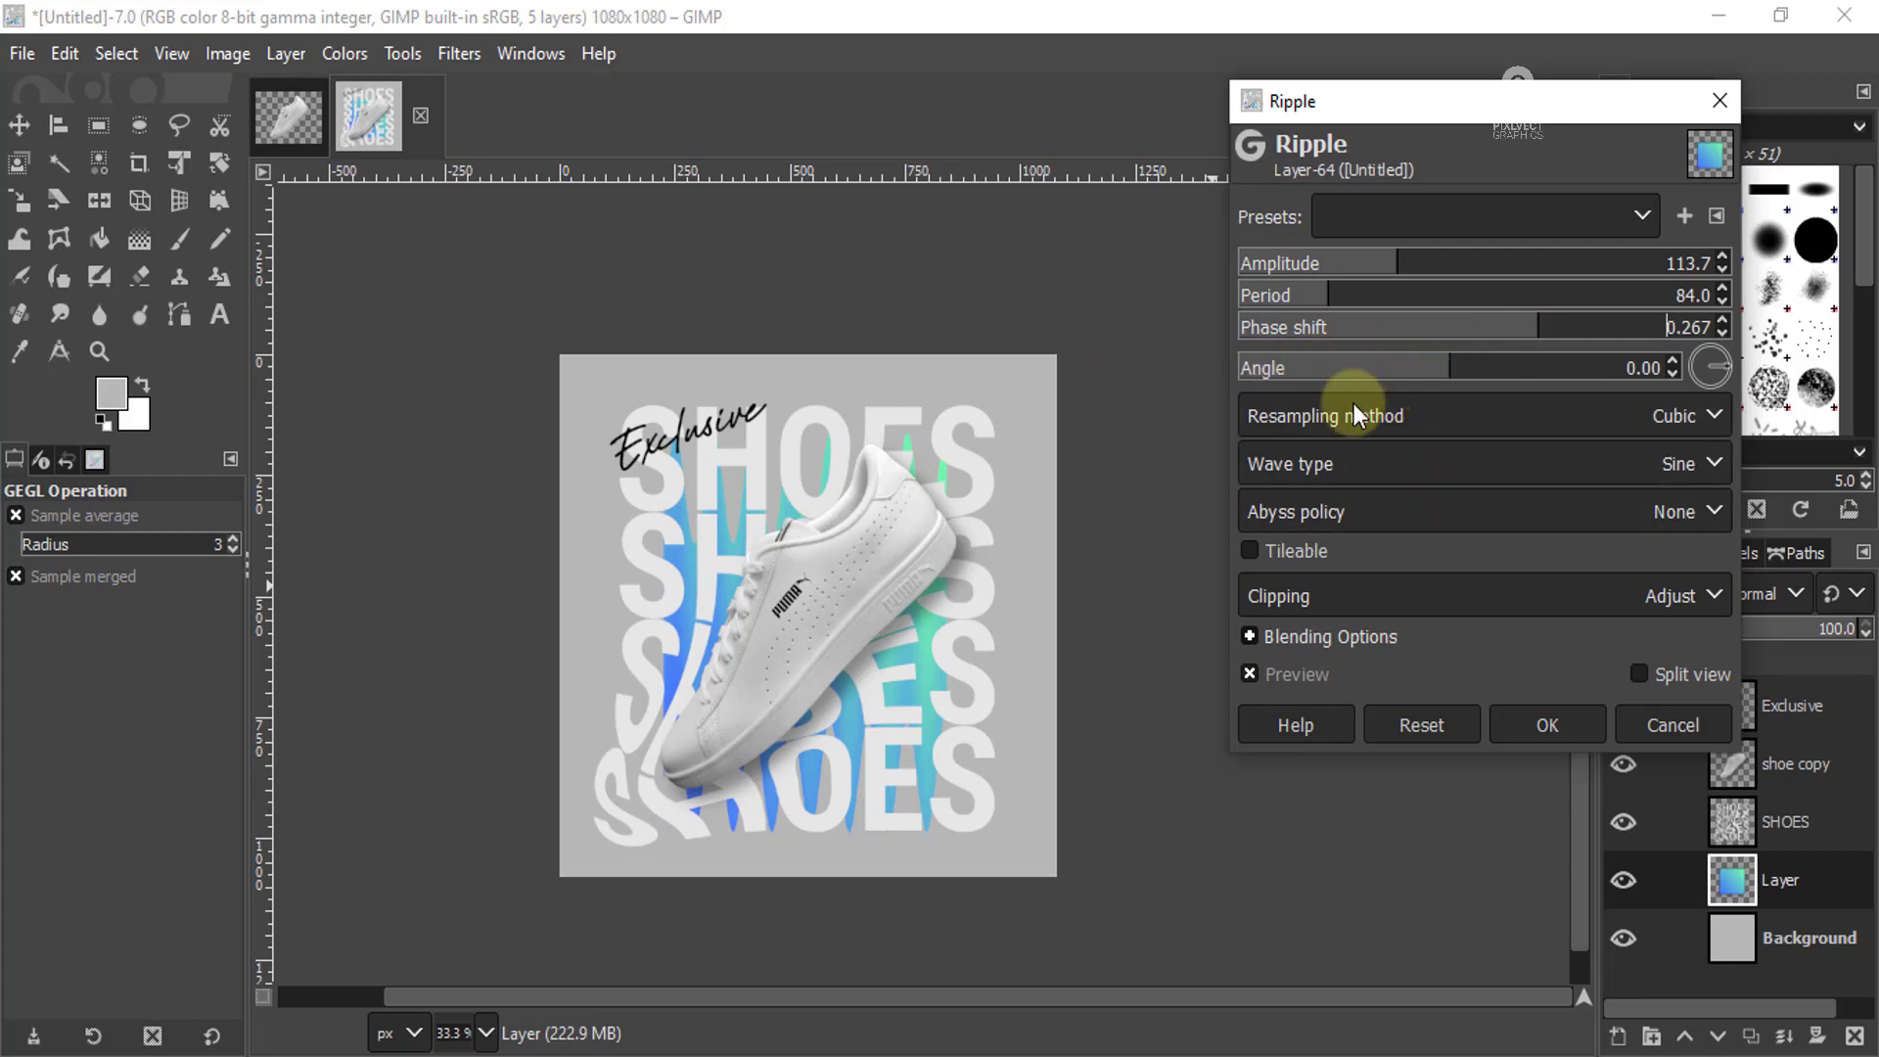
{"action": "left_click", "coordinate": [1445, 381]}
{"action": "left_click_drag", "start_coordinate": [1445, 381], "coordinate": [1411, 381]}
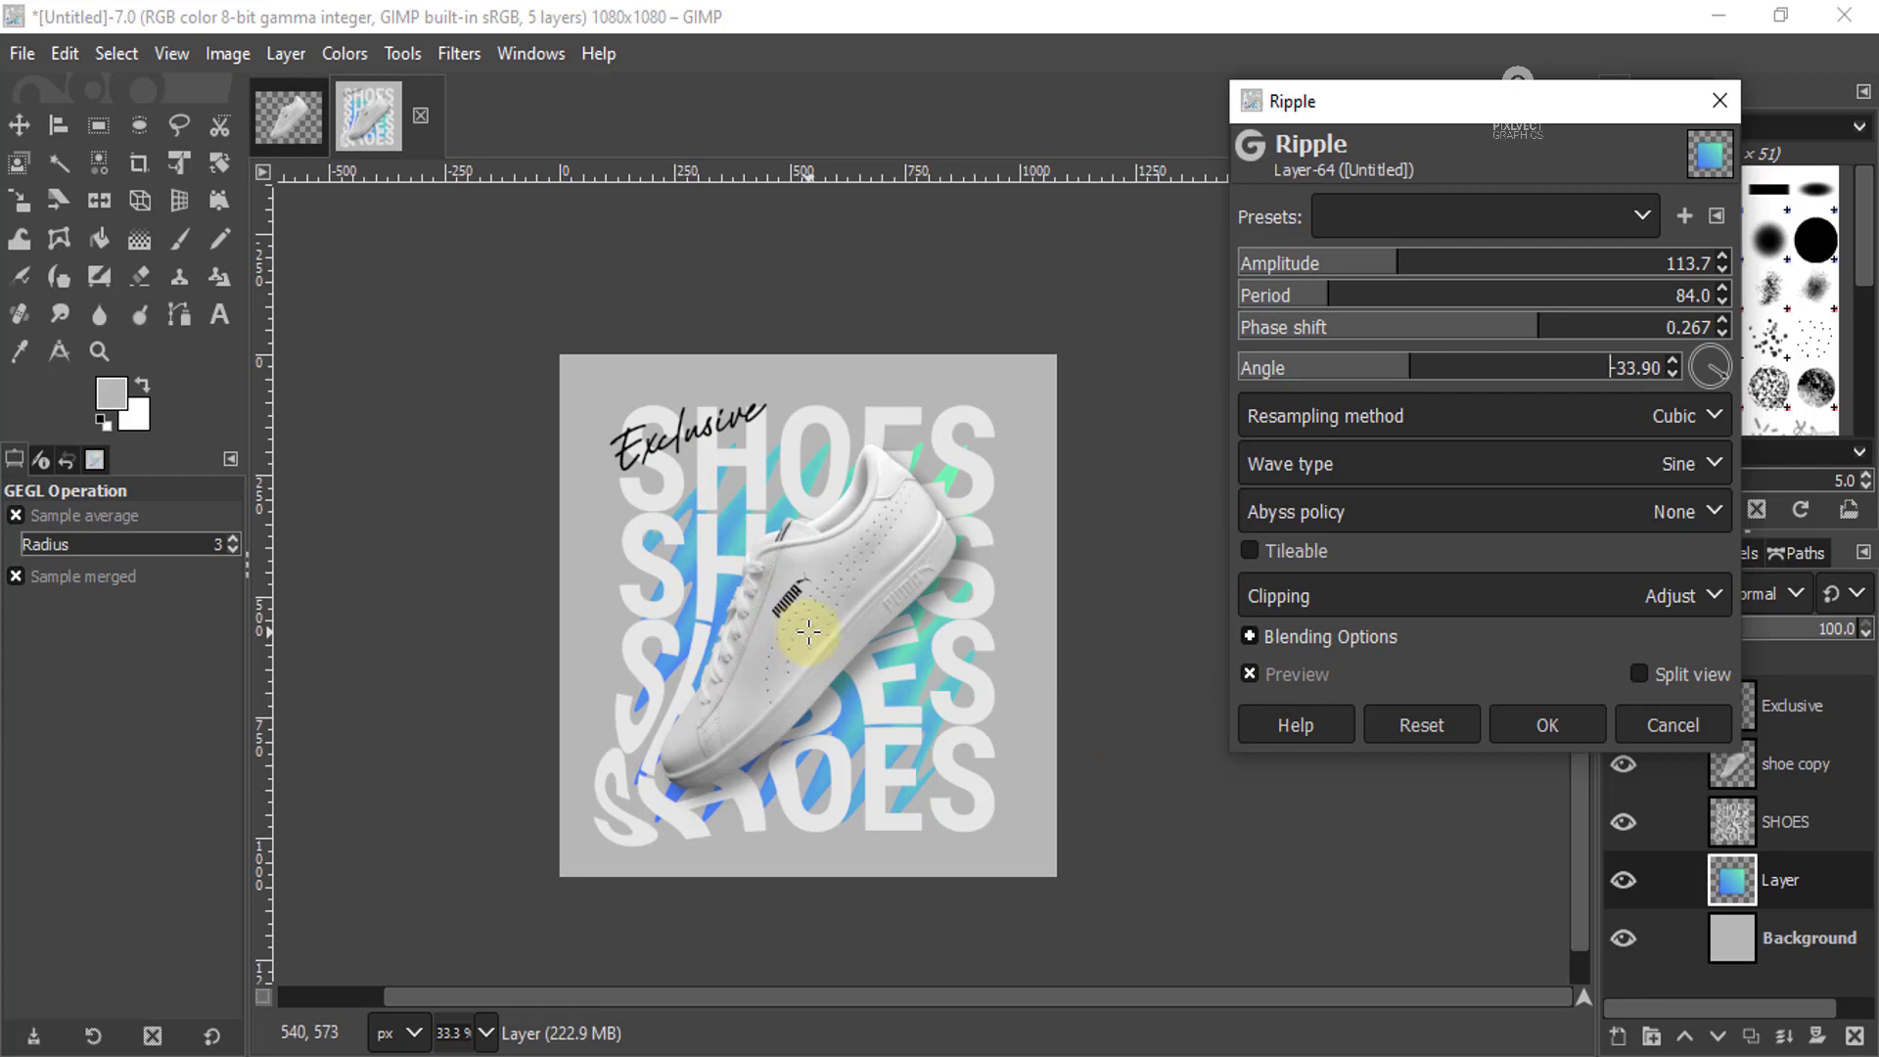
{"action": "left_click", "coordinate": [1564, 727]}
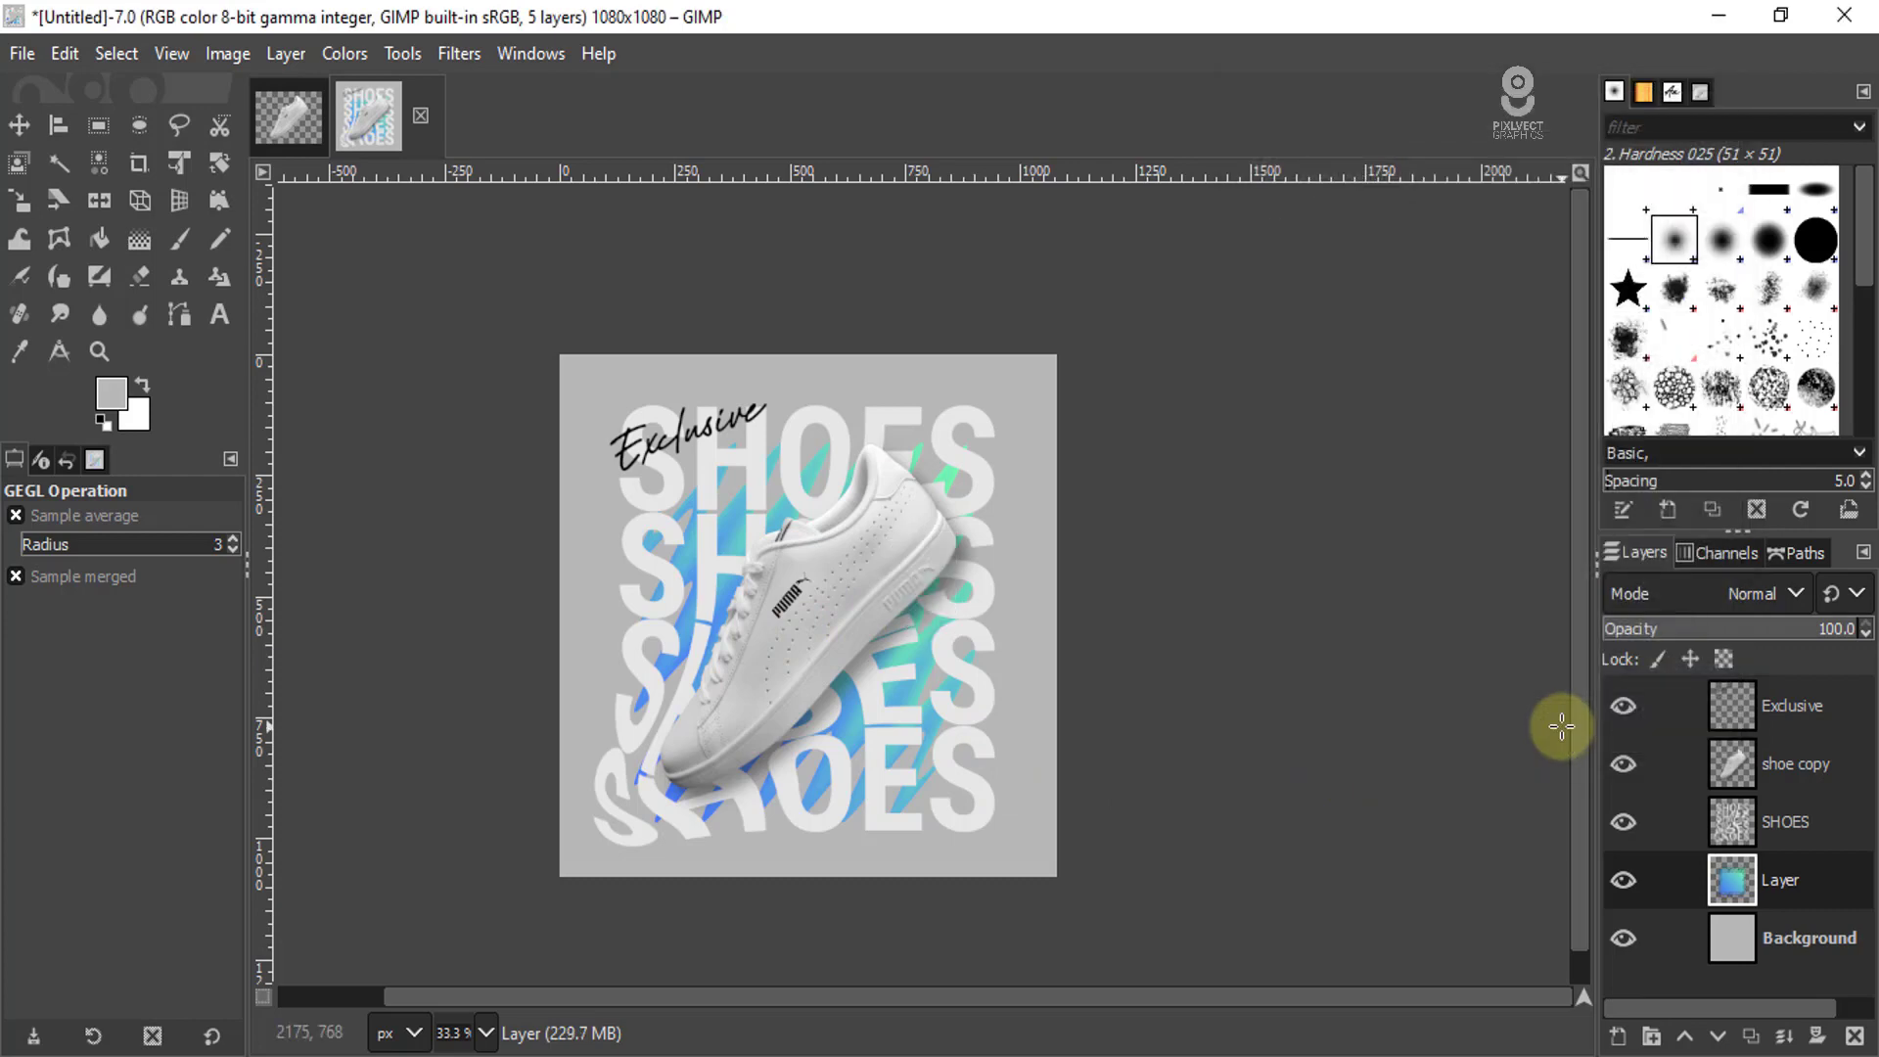
{"action": "scroll", "coordinate": [789, 656], "scroll_direction": "up", "scroll_amount": 2}
{"action": "scroll", "coordinate": [789, 656], "scroll_direction": "up", "scroll_amount": 1}
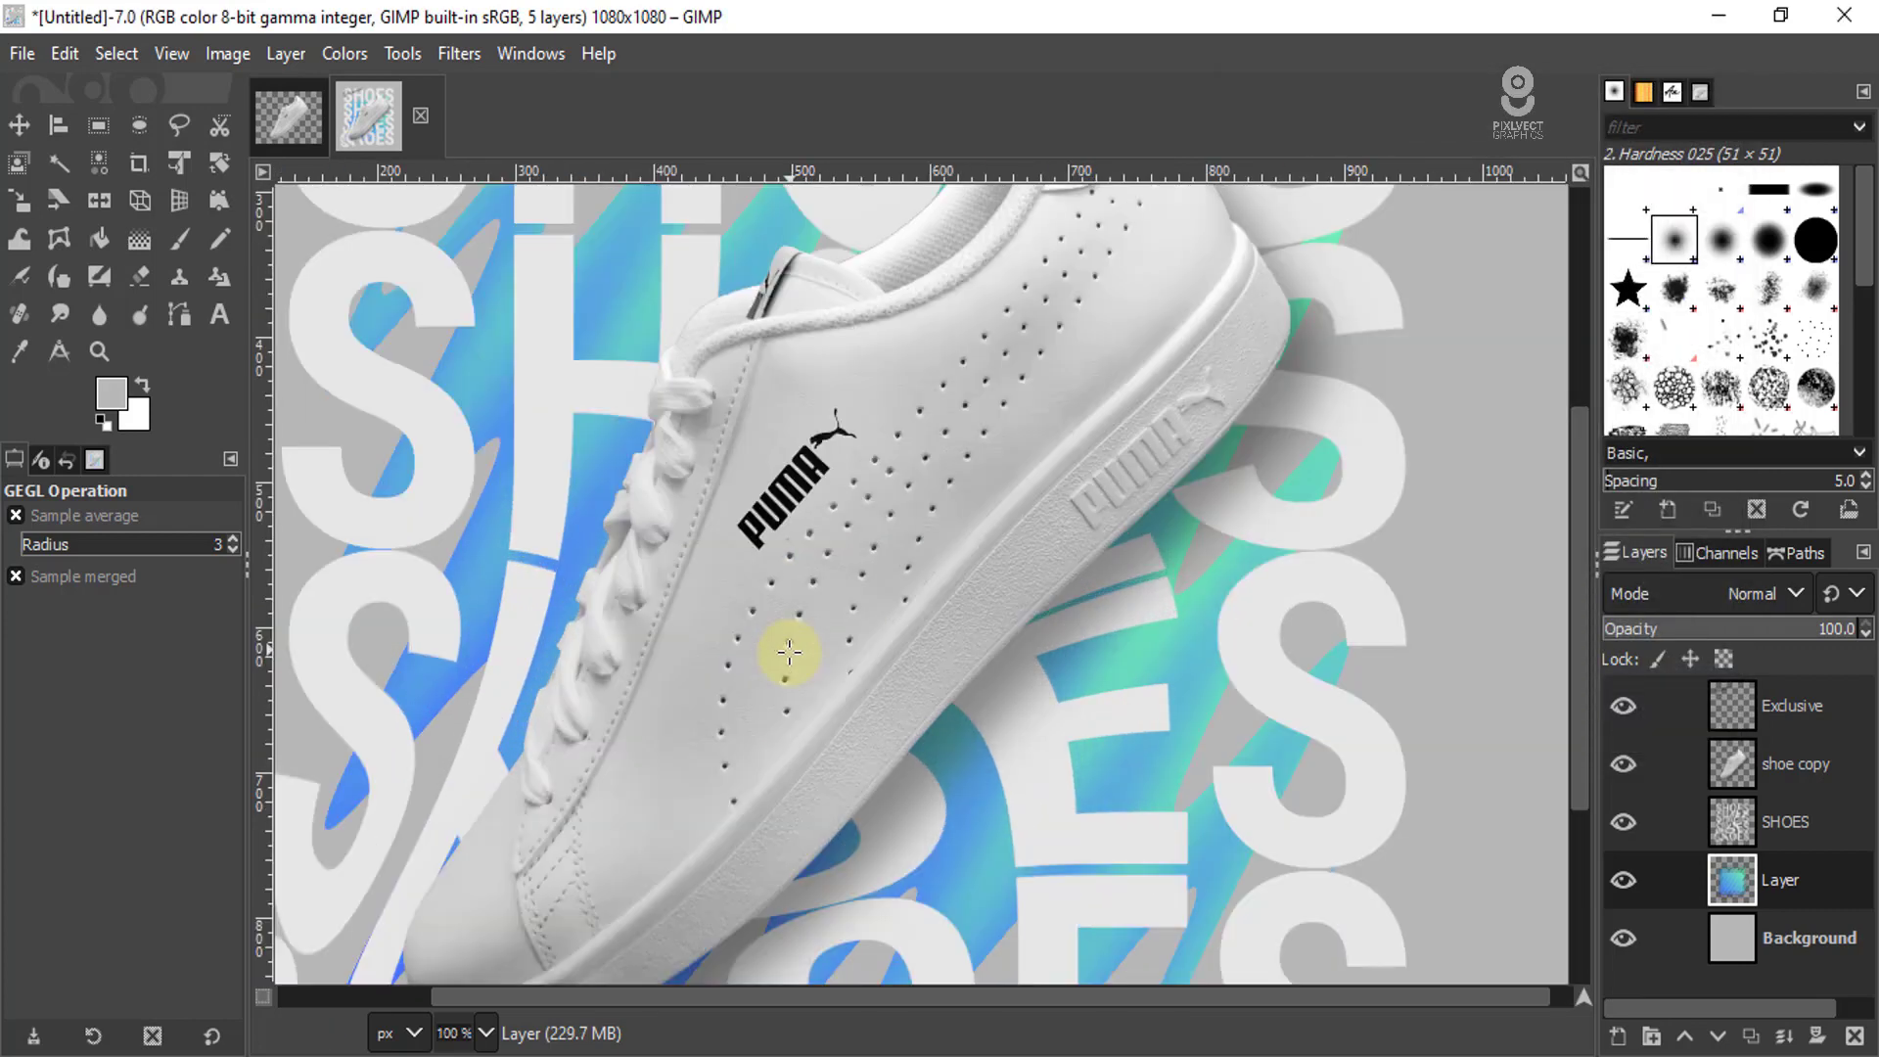
{"action": "scroll", "coordinate": [791, 650], "scroll_direction": "down", "scroll_amount": 3}
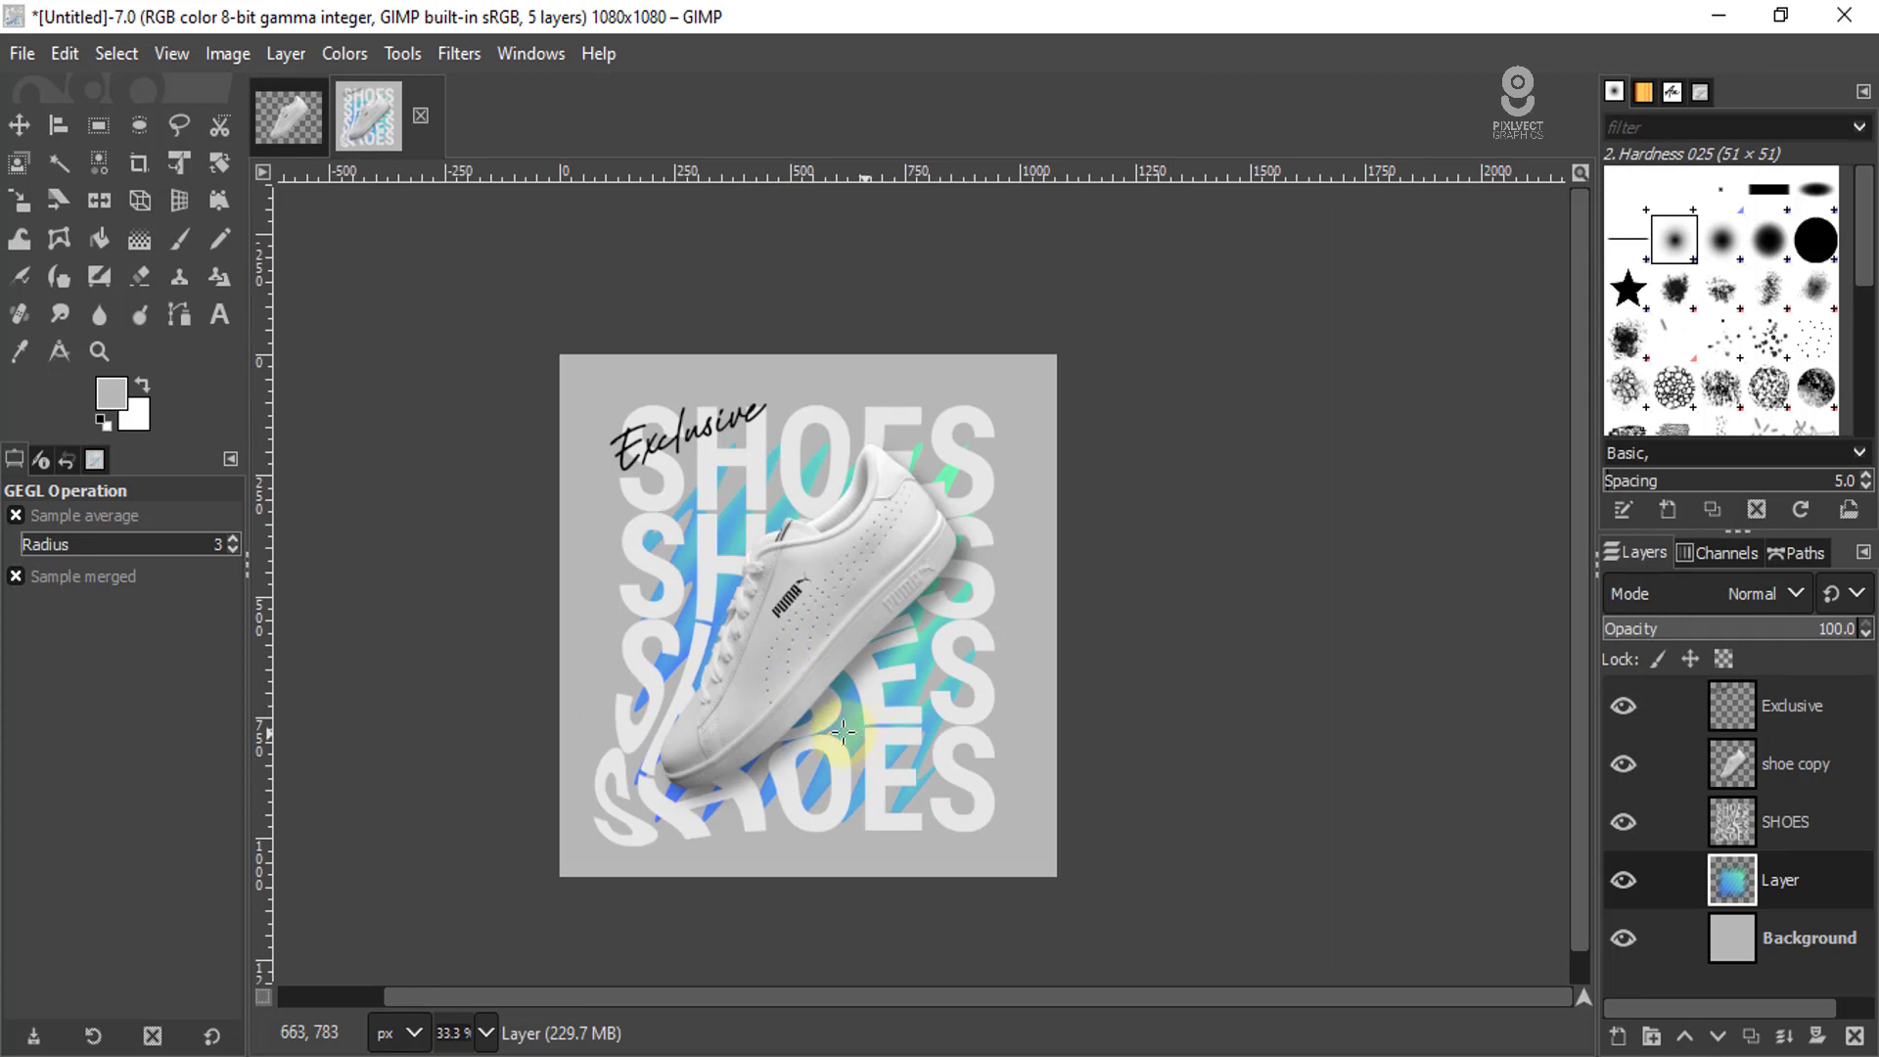
{"action": "scroll", "coordinate": [770, 646], "scroll_direction": "up", "scroll_amount": 3}
{"action": "scroll", "coordinate": [769, 642], "scroll_direction": "down", "scroll_amount": 2}
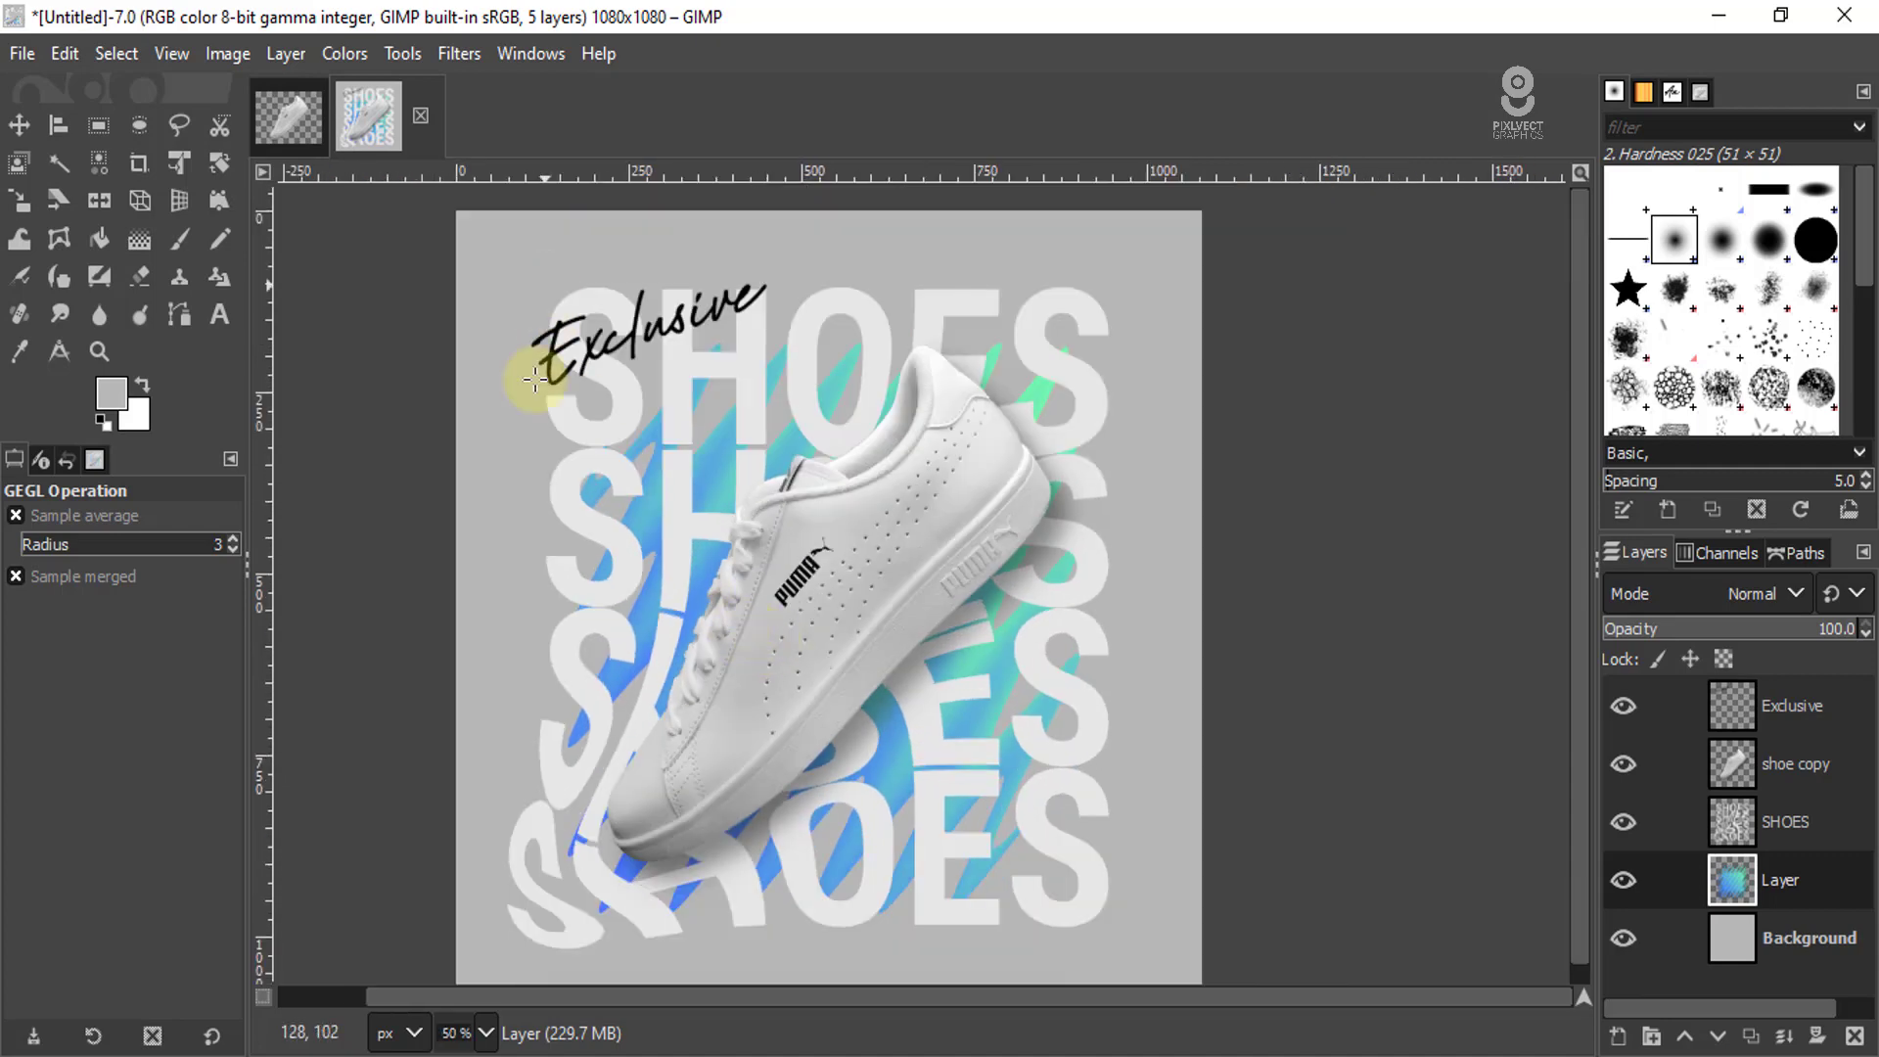
{"action": "scroll", "coordinate": [685, 812], "scroll_direction": "down", "scroll_amount": 3}
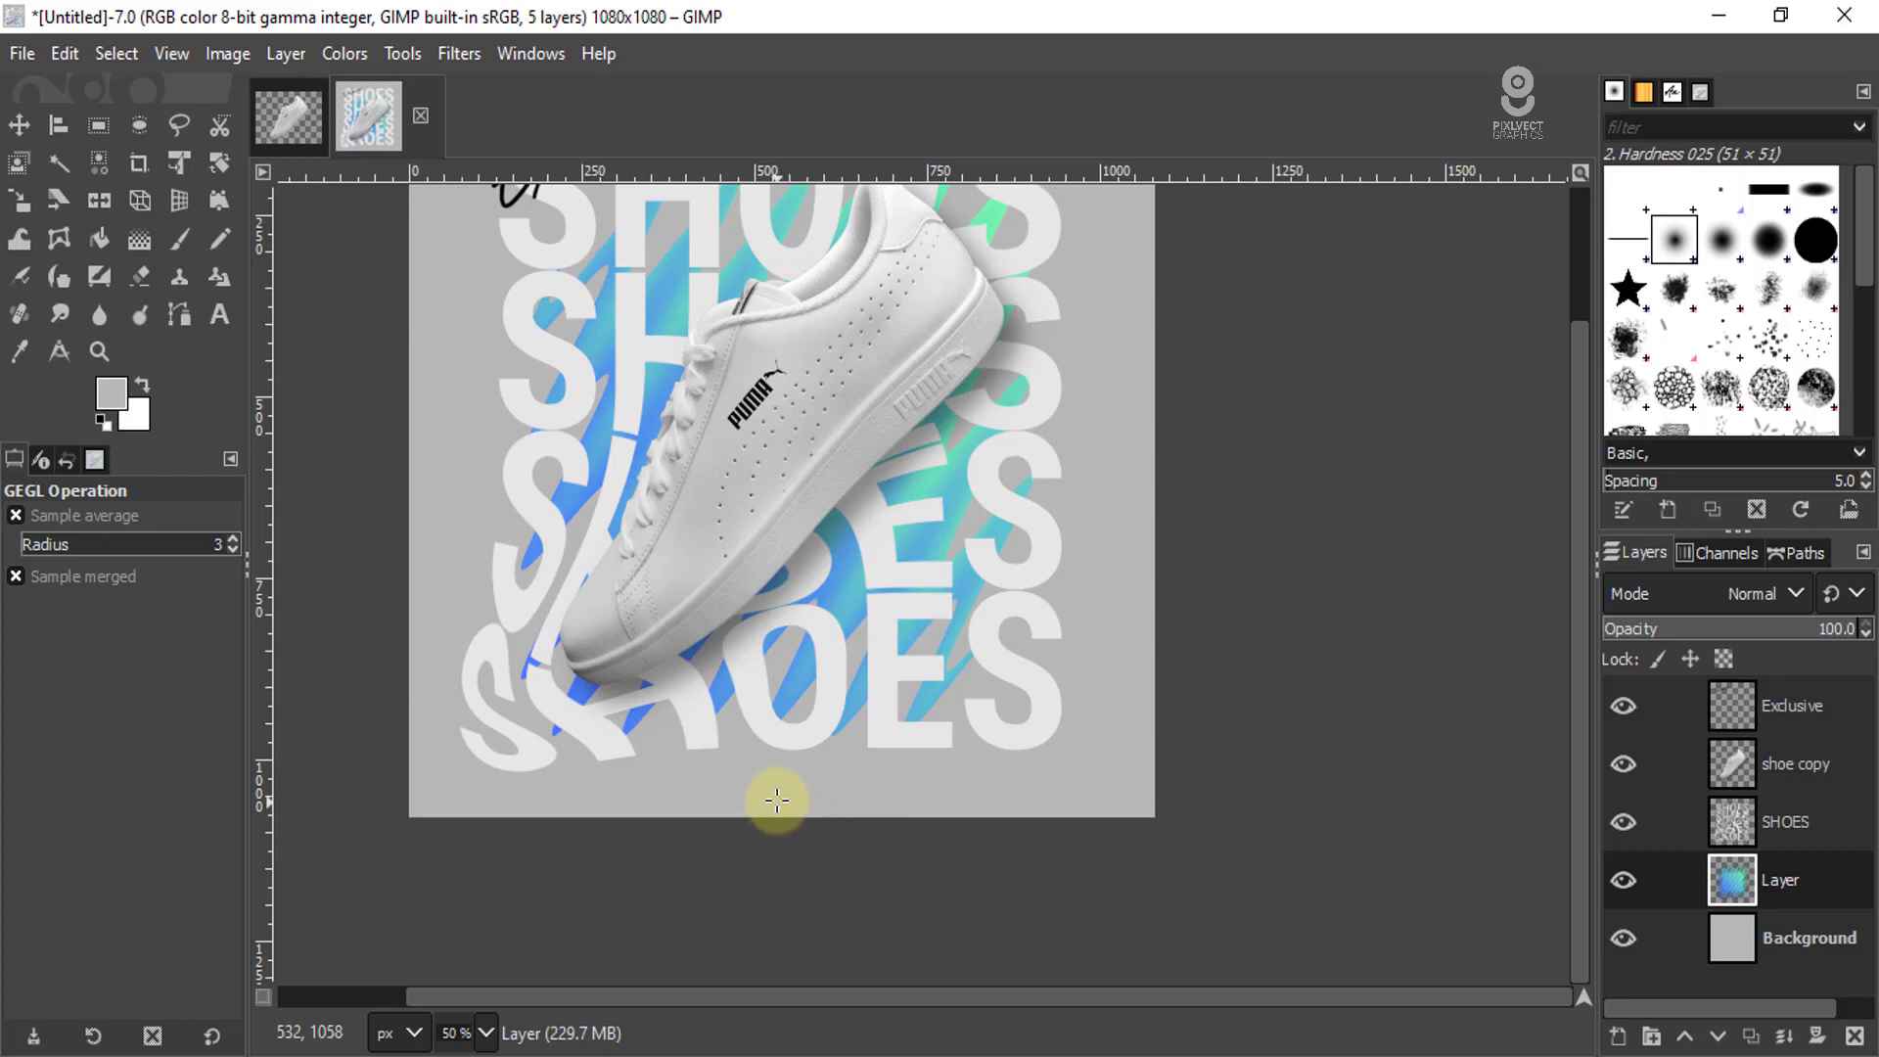
{"action": "scroll", "coordinate": [778, 801], "scroll_direction": "up", "scroll_amount": 2}
{"action": "scroll", "coordinate": [808, 782], "scroll_direction": "down", "scroll_amount": 1}
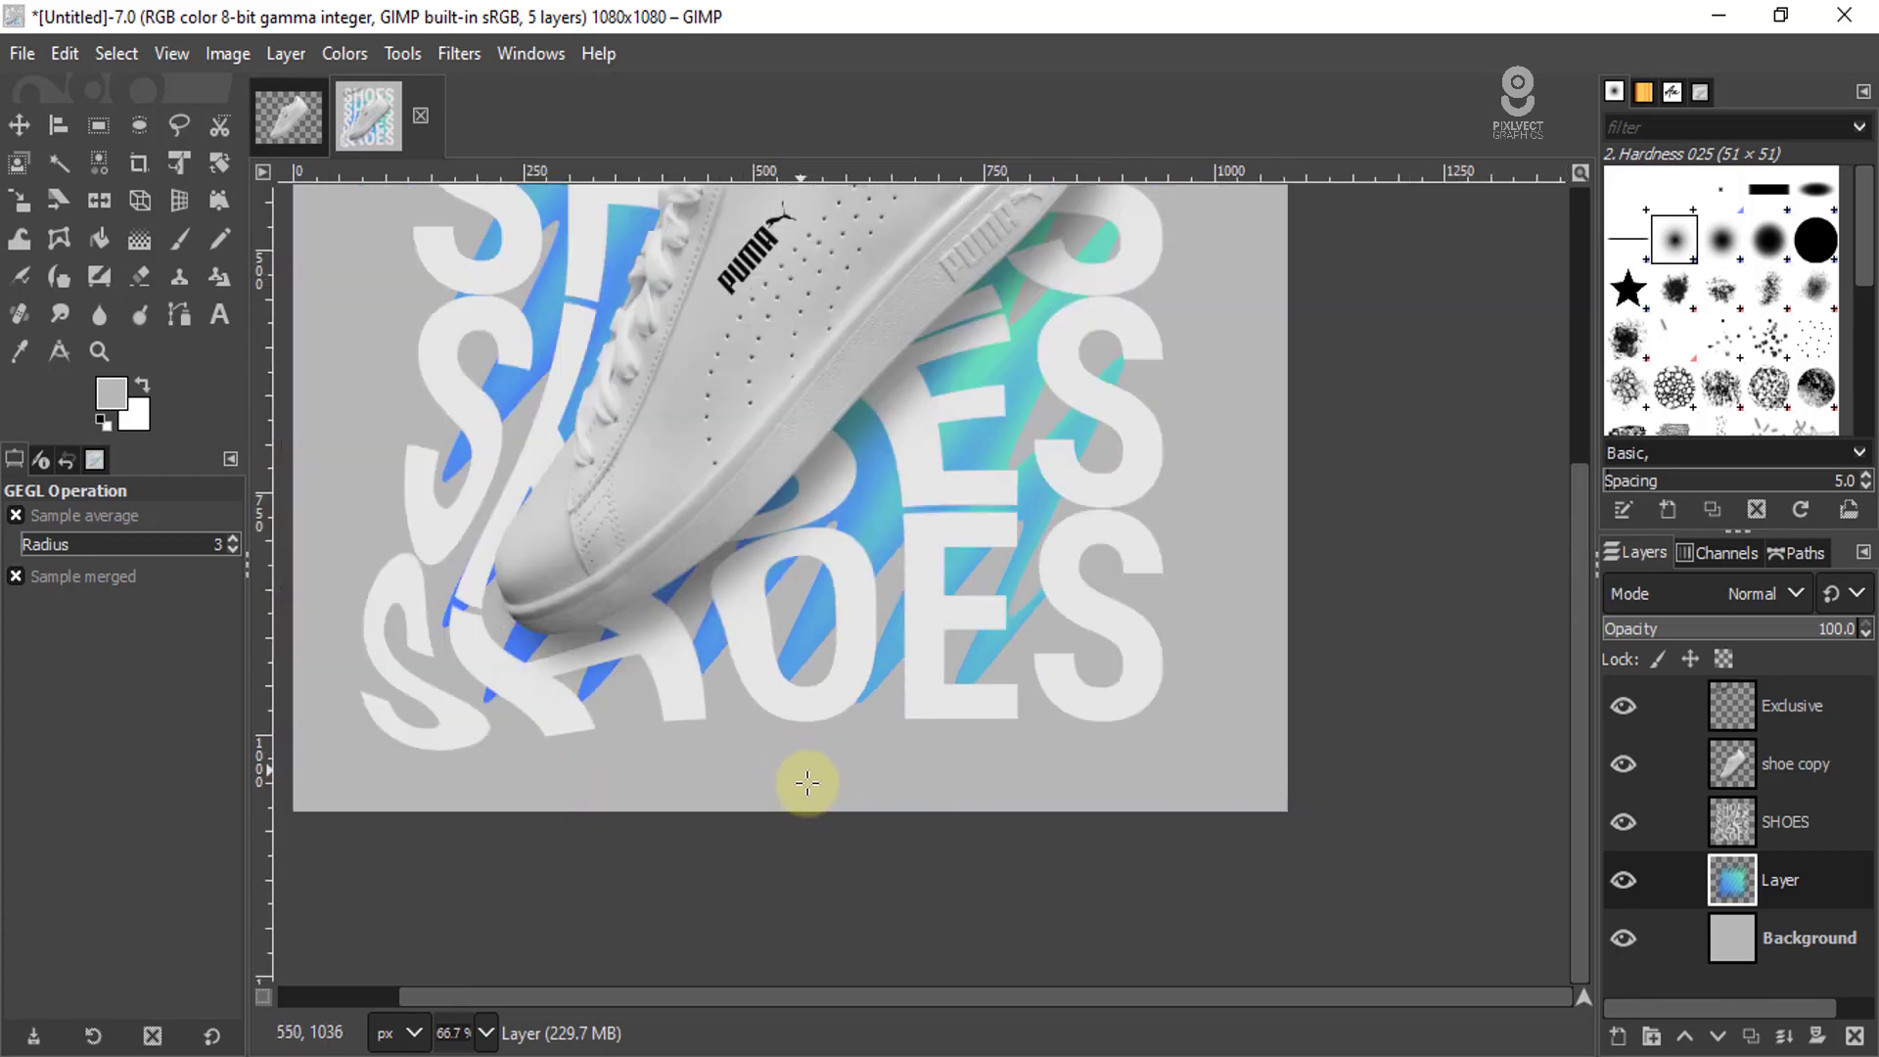
{"action": "scroll", "coordinate": [881, 788], "scroll_direction": "down", "scroll_amount": 2}
{"action": "scroll", "coordinate": [866, 577], "scroll_direction": "up", "scroll_amount": 1}
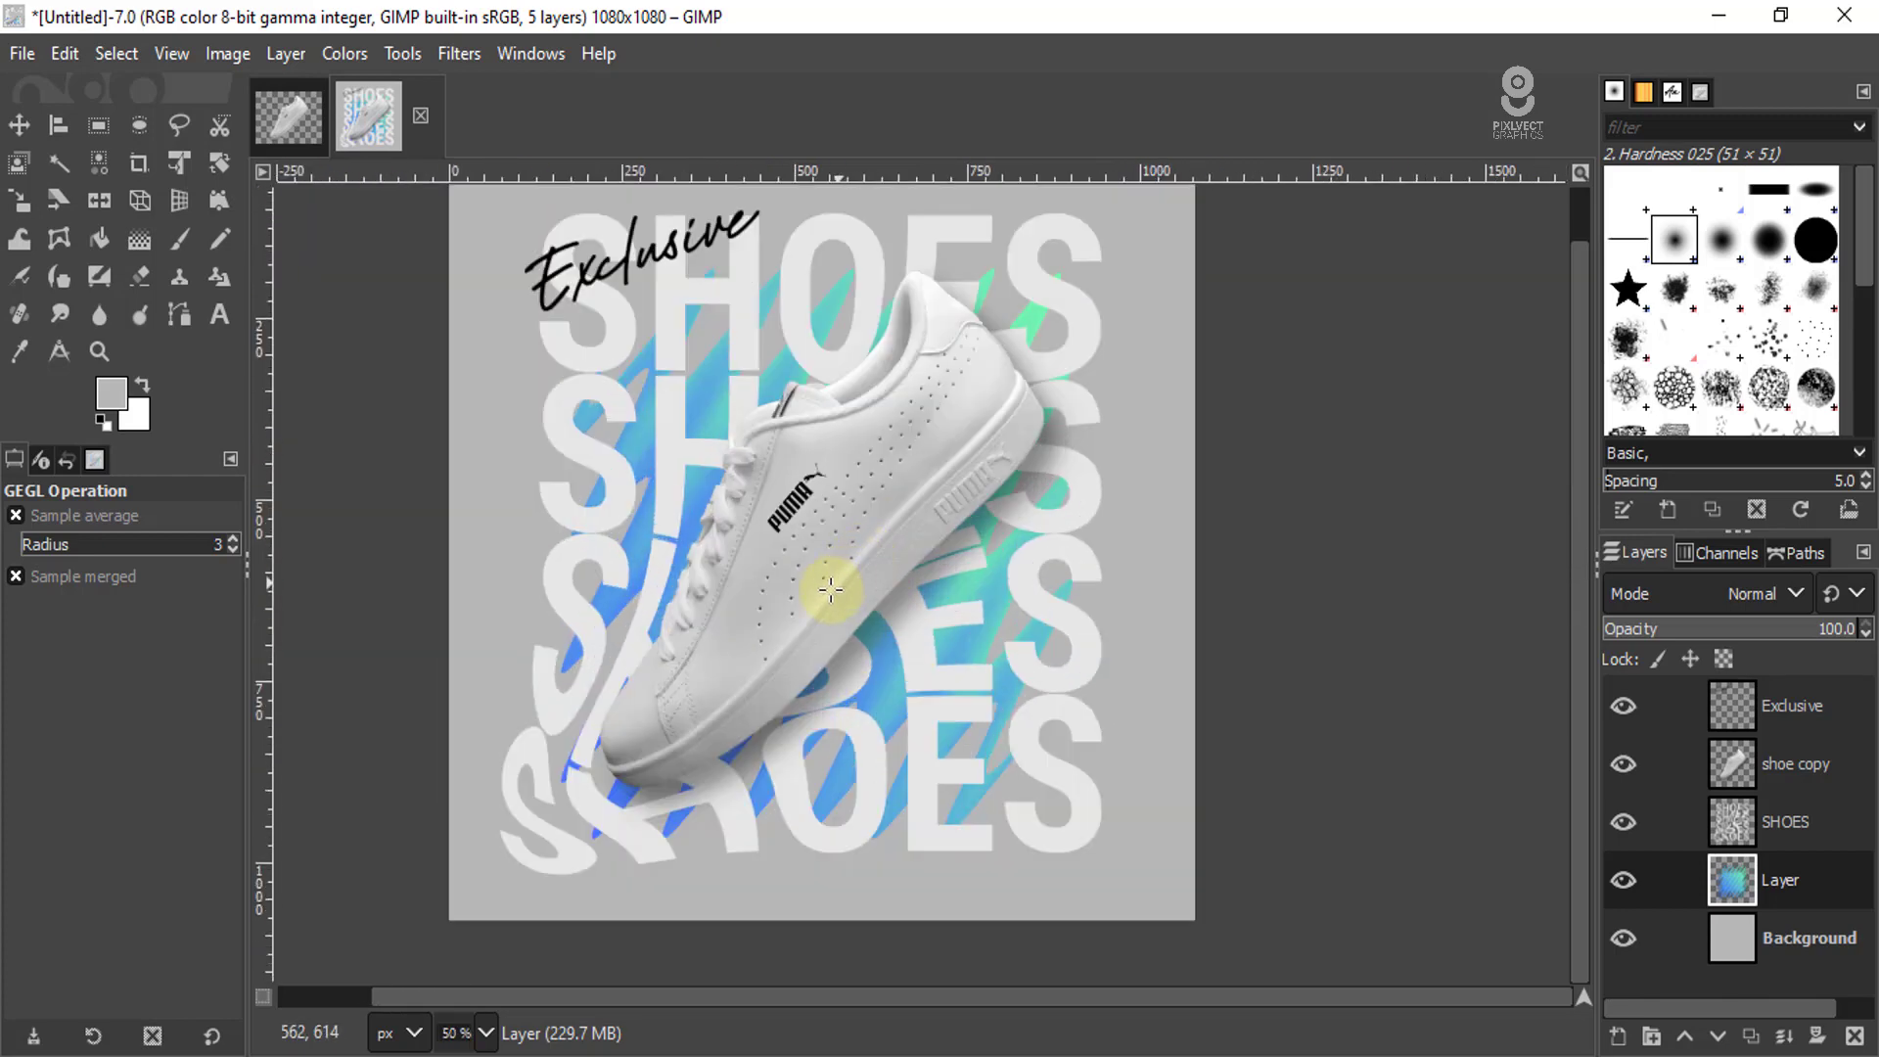
{"action": "scroll", "coordinate": [830, 588], "scroll_direction": "down", "scroll_amount": 1}
{"action": "scroll", "coordinate": [859, 603], "scroll_direction": "up", "scroll_amount": 1}
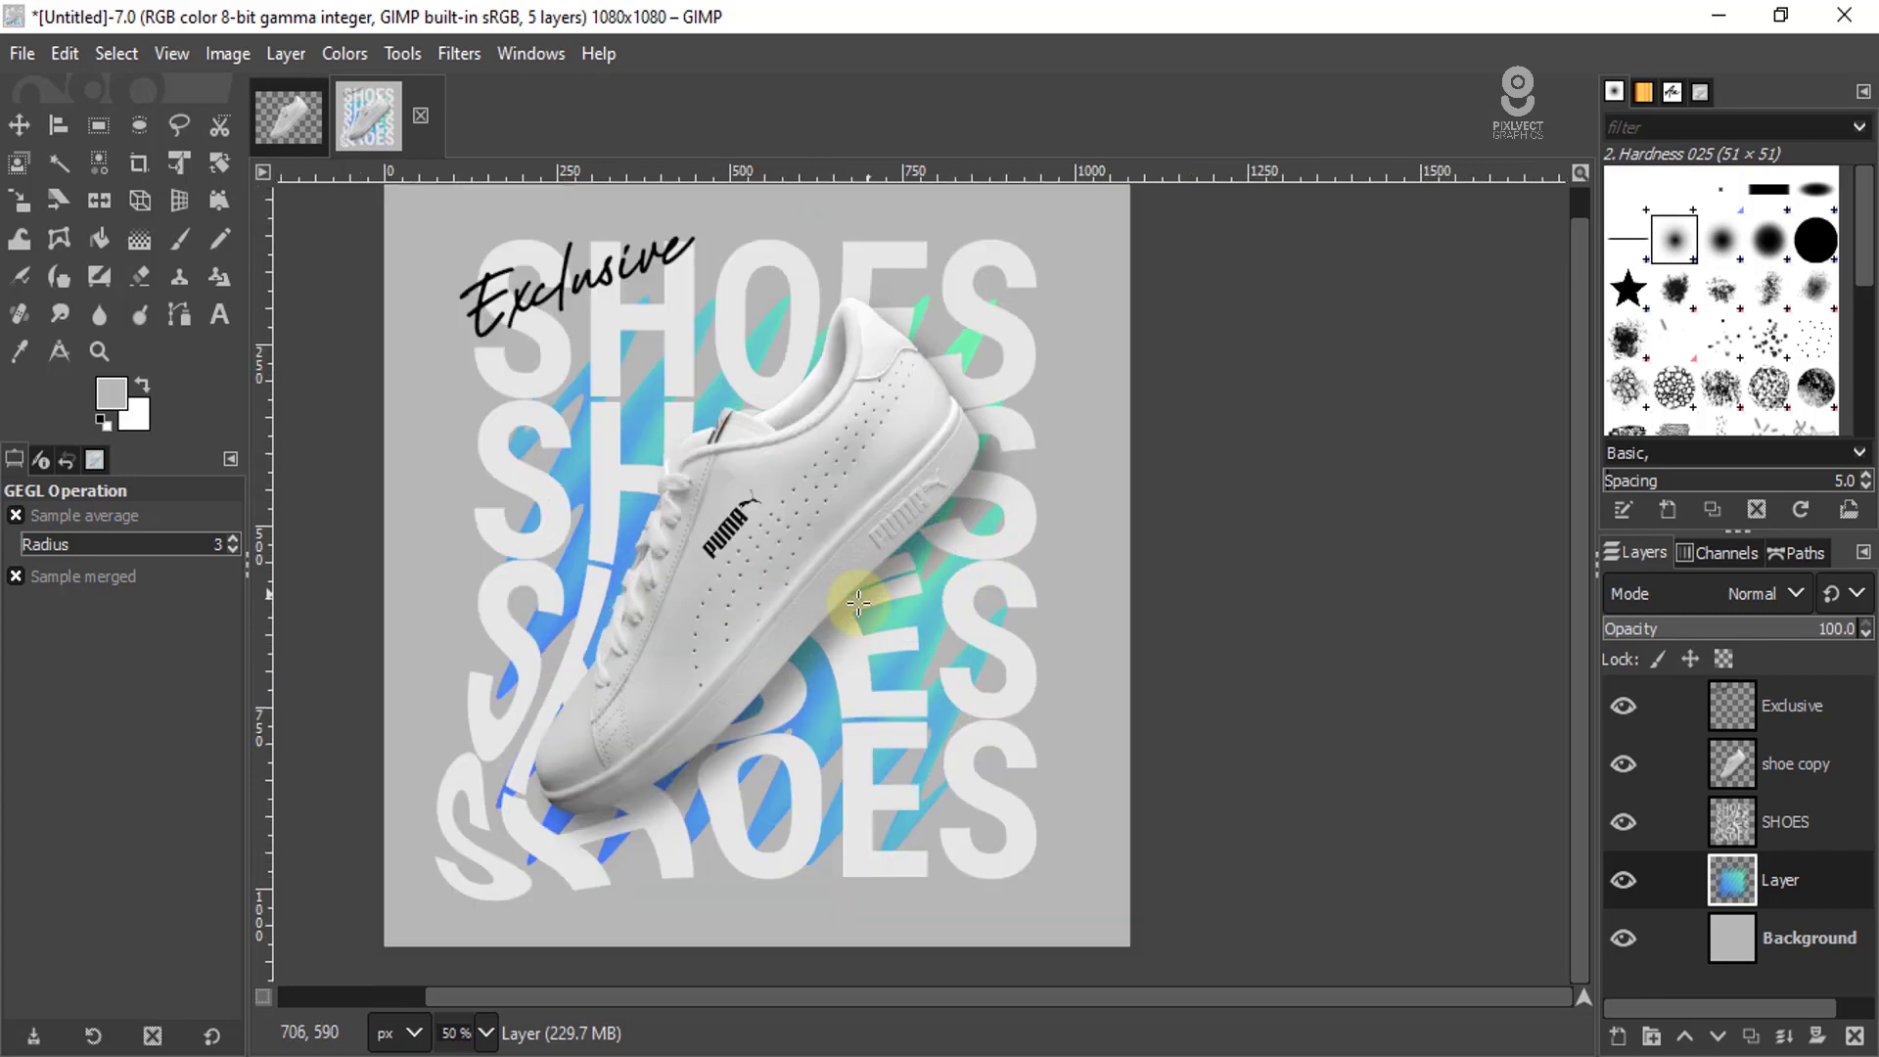
{"action": "scroll", "coordinate": [858, 603], "scroll_direction": "down", "scroll_amount": 1}
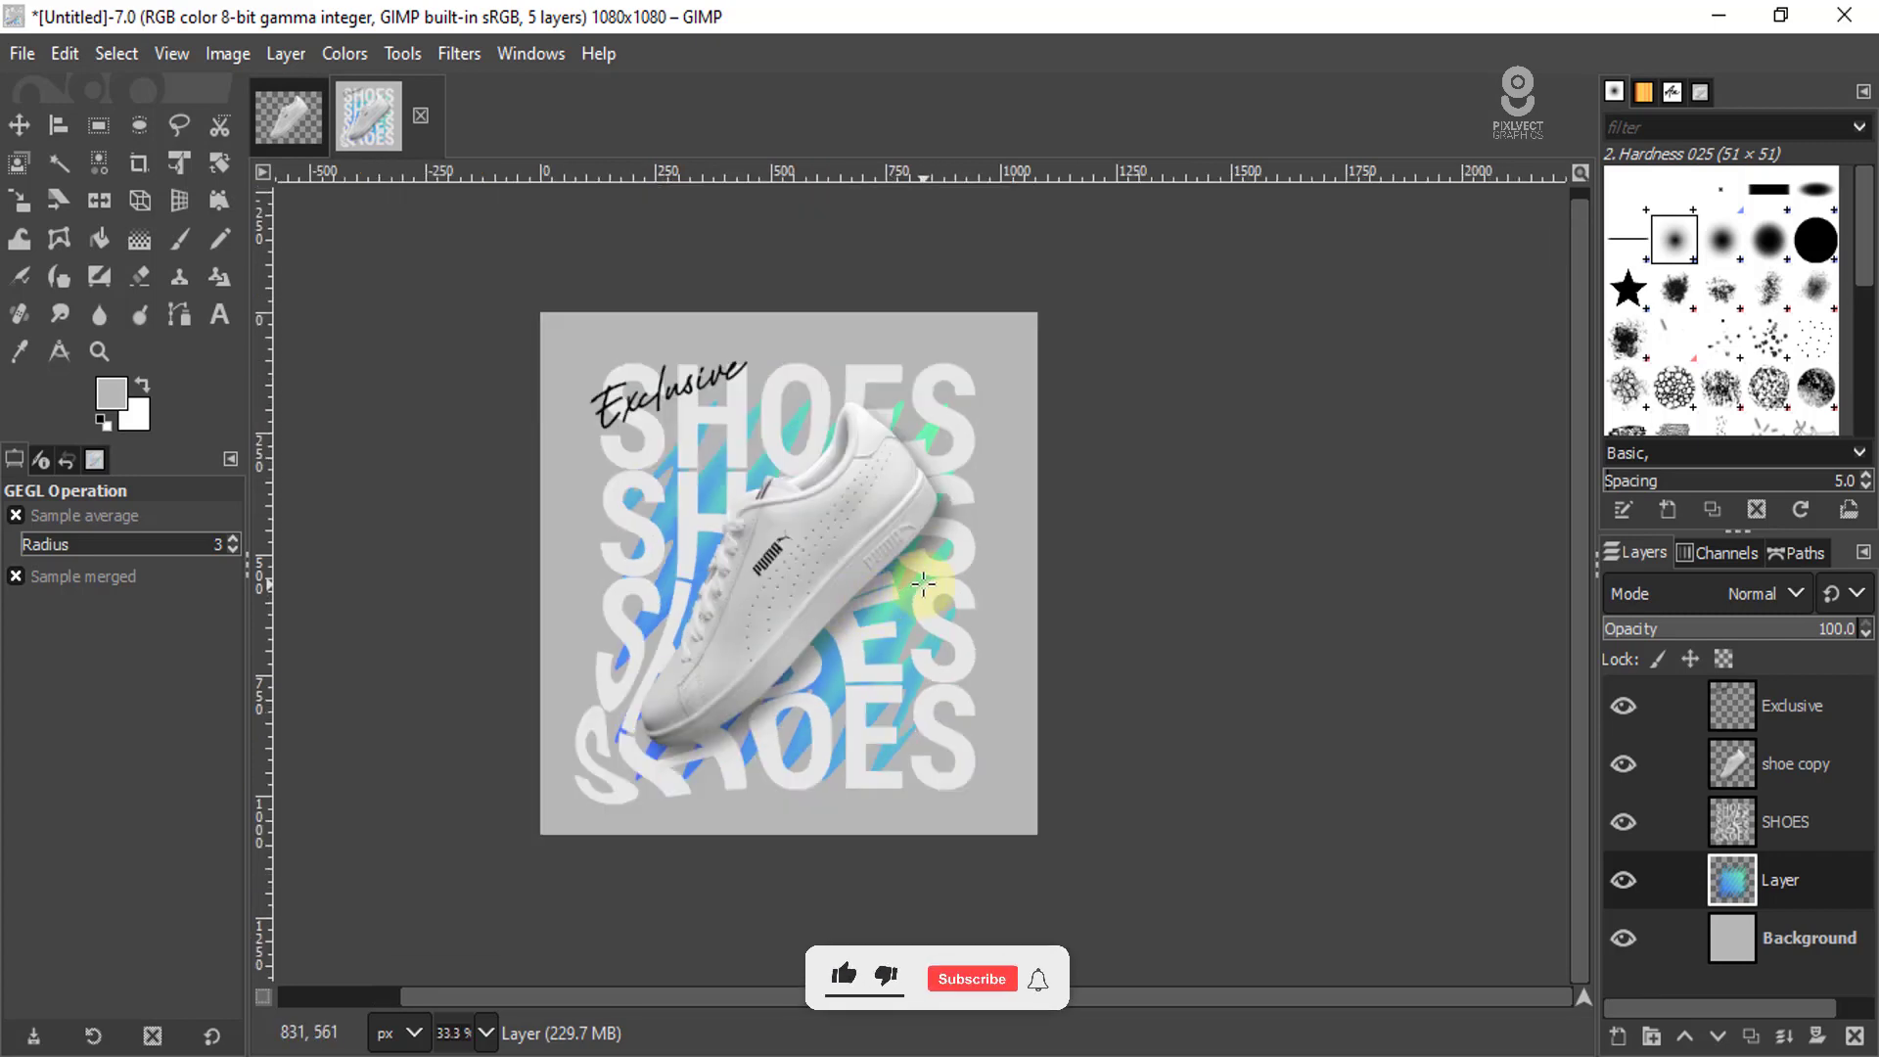